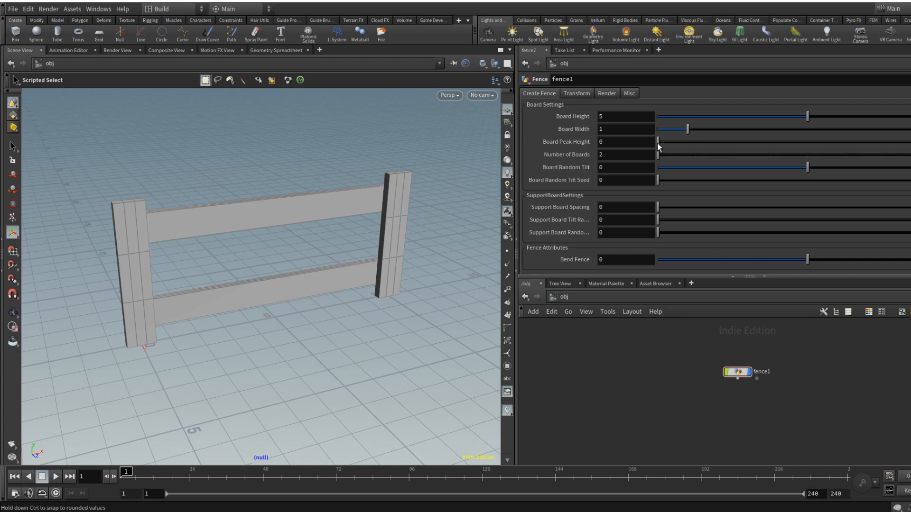
Step: Shape fence1 with five boards, peak height 0.88, bend 2.8, board height 4.78 and board width 0.49
{"action": "left_click_drag", "start_coordinate": [658, 142], "coordinate": [770, 155]}
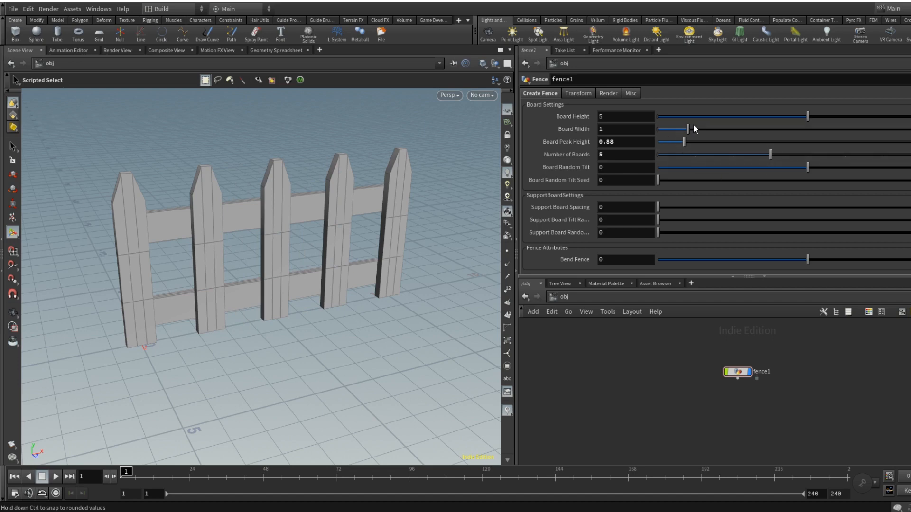
{"action": "mouse_move", "coordinate": [808, 259]}
{"action": "left_mouse_down"}
{"action": "mouse_move", "coordinate": [718, 257]}
{"action": "mouse_move", "coordinate": [812, 260]}
{"action": "left_mouse_up"}
{"action": "mouse_move", "coordinate": [807, 117]}
{"action": "left_mouse_down"}
{"action": "mouse_move", "coordinate": [755, 116]}
{"action": "mouse_move", "coordinate": [801, 117]}
{"action": "left_mouse_up"}
{"action": "left_click_drag", "start_coordinate": [688, 129], "coordinate": [673, 130]}
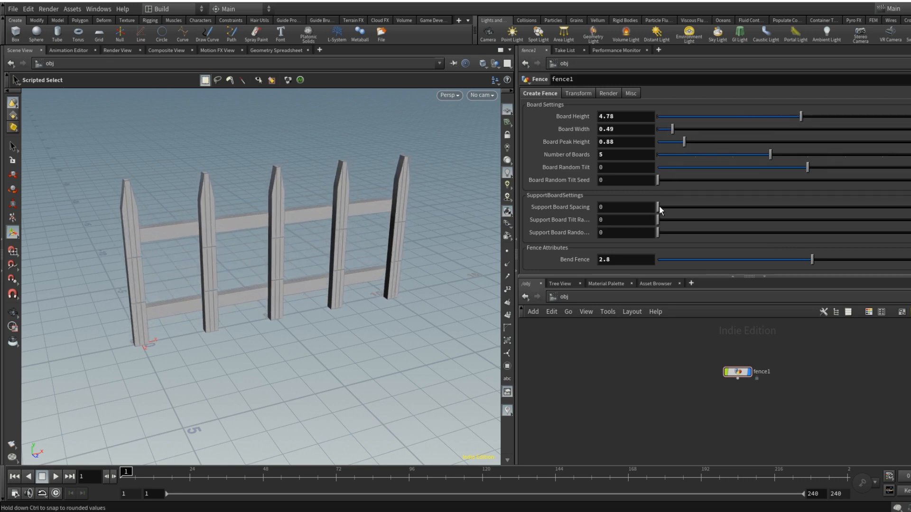
Step: Randomize the board tilt of fence1 with a tilt of -2.3 and a tilt seed of 0.48
{"action": "left_click_drag", "start_coordinate": [808, 167], "coordinate": [780, 169]}
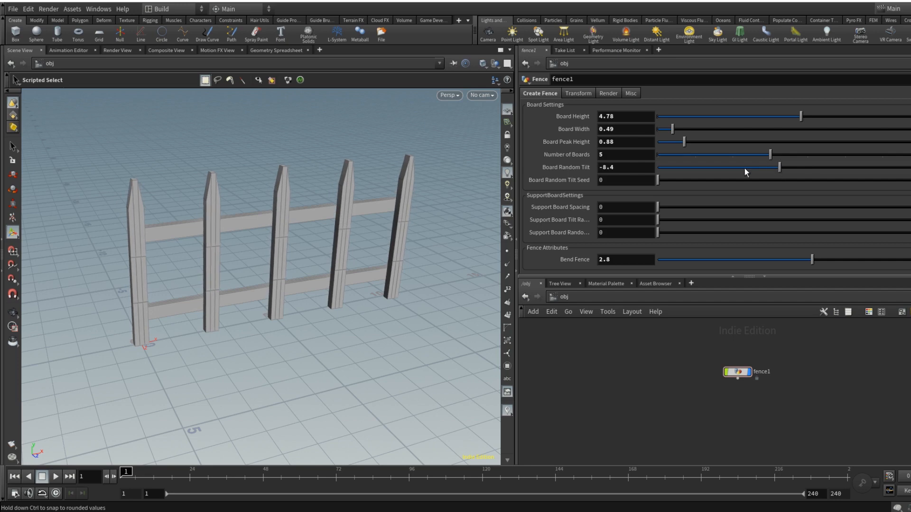
{"action": "left_click_drag", "start_coordinate": [659, 181], "coordinate": [672, 181]}
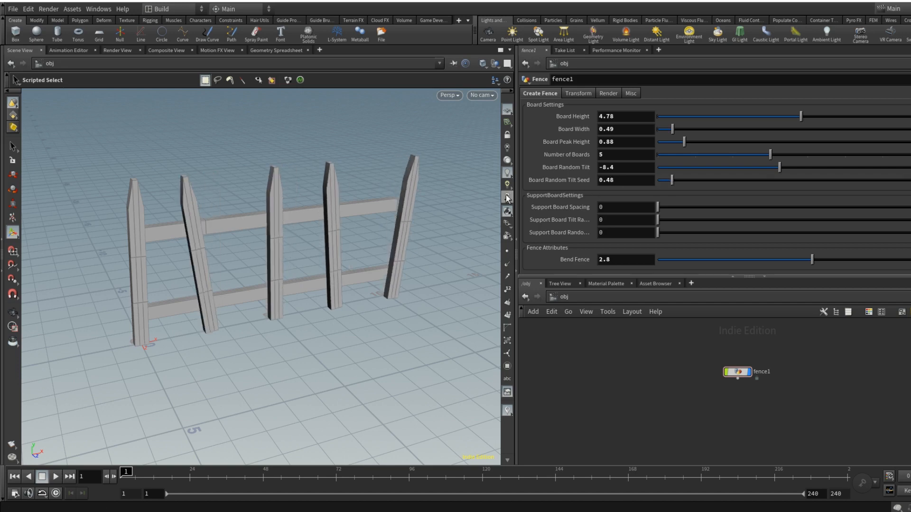
{"action": "left_click_drag", "start_coordinate": [765, 168], "coordinate": [785, 168]}
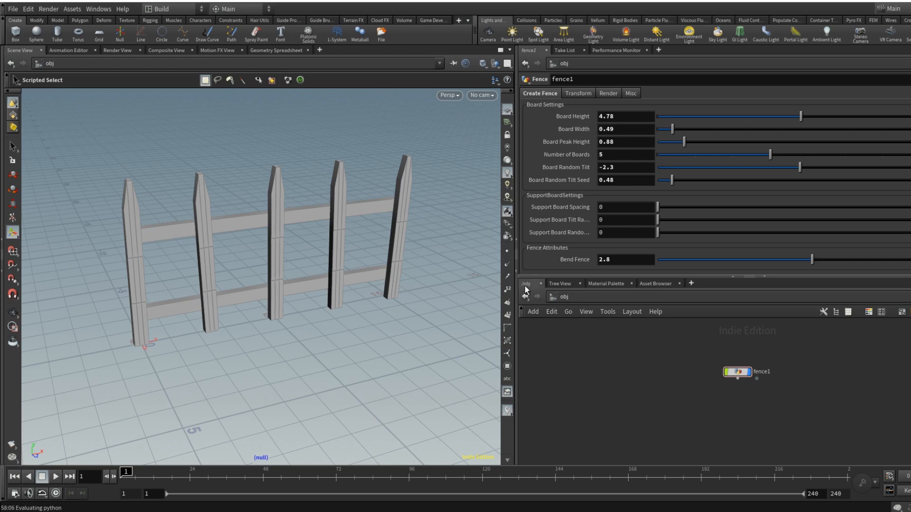
Step: Add a second Fence node to the object network beside fence1
{"action": "key", "text": "Tab"}
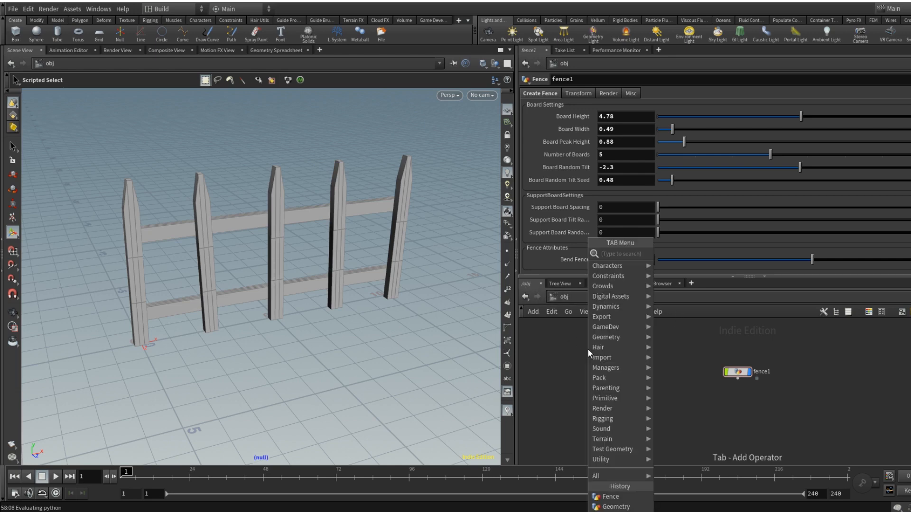
{"action": "type", "text": "fen"}
{"action": "key", "text": "Return"}
{"action": "left_click", "coordinate": [588, 349]}
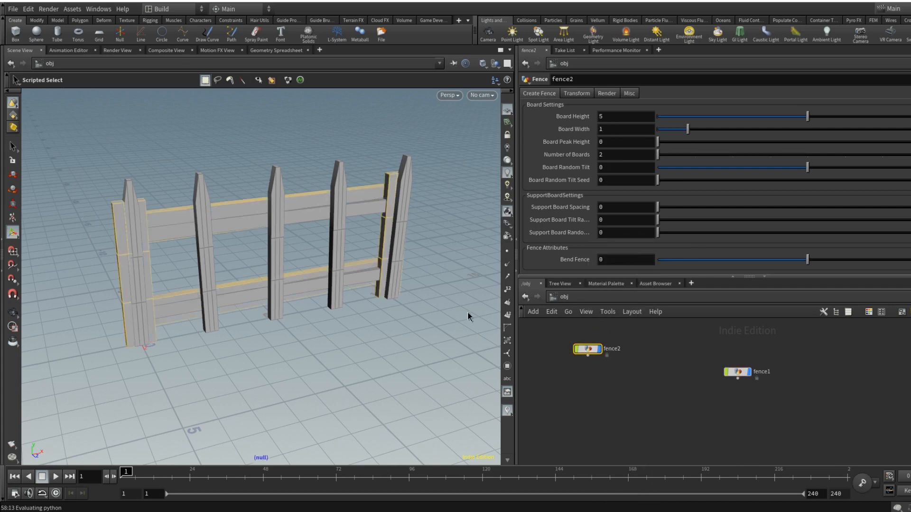
{"action": "key", "text": "Escape"}
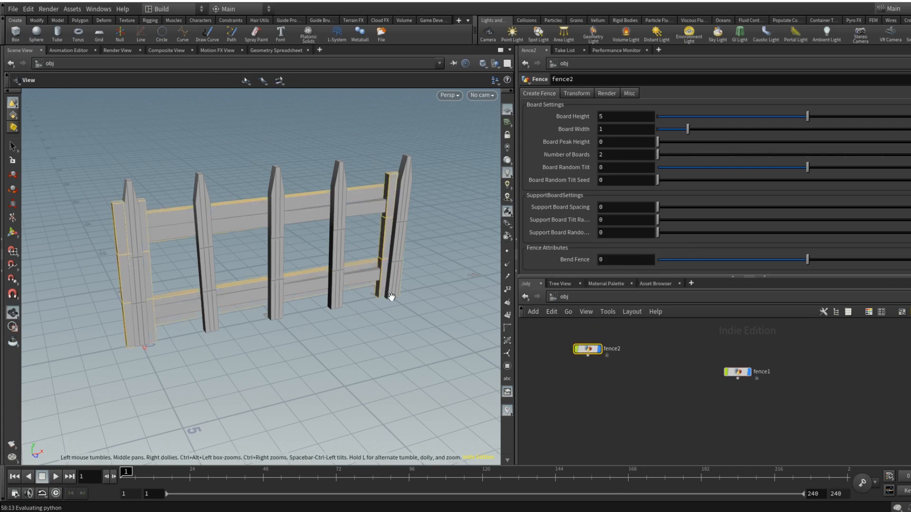
Step: Translate fence2 by 11.2 in X so it stands at the end of the first fence
{"action": "key", "text": "s"}
{"action": "left_click", "coordinate": [577, 93]}
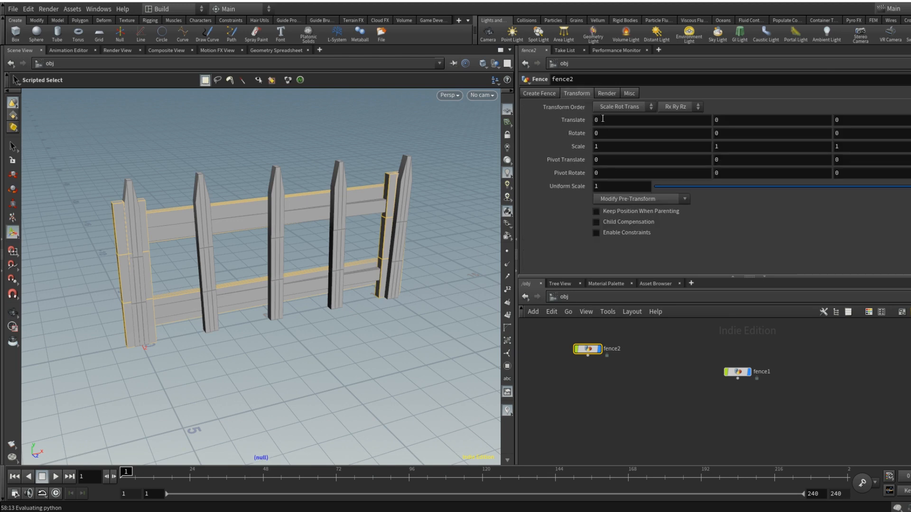
{"action": "middle_click_drag", "start_coordinate": [603, 119], "coordinate": [910, 110]}
{"action": "key", "text": "space"}
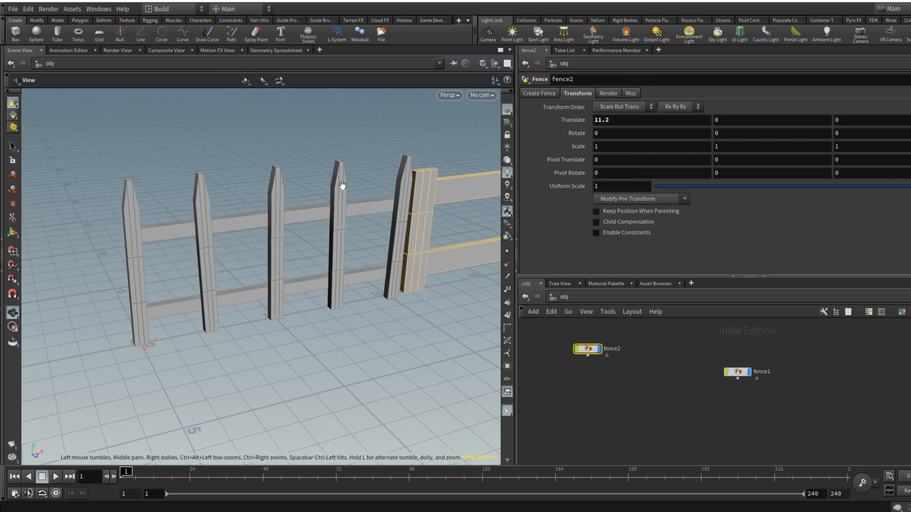
{"action": "middle_click_drag", "start_coordinate": [360, 238], "coordinate": [165, 250]}
{"action": "scroll", "coordinate": [164, 251], "scroll_direction": "down", "scroll_amount": 1}
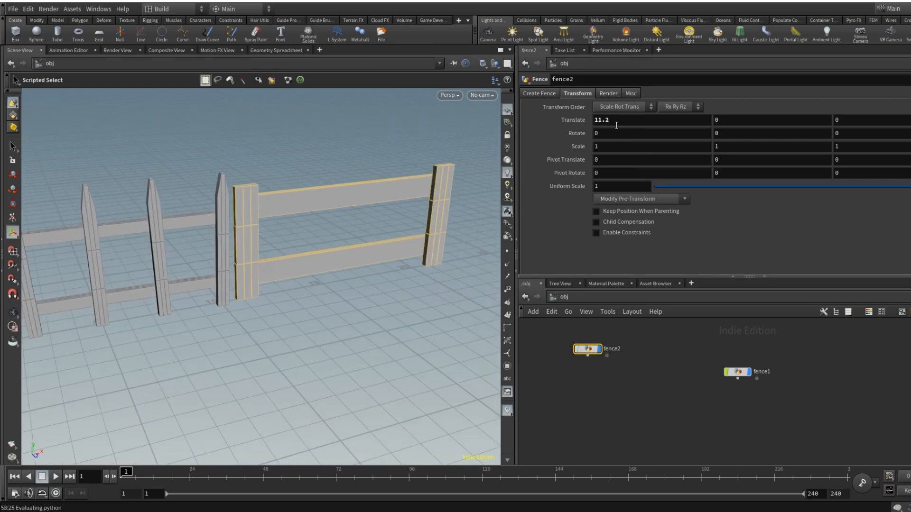
Step: Give fence2 five boards, width 0.39 and peak height 0.95, and vary its board random tilt and tilt seed
{"action": "left_click", "coordinate": [544, 96]}
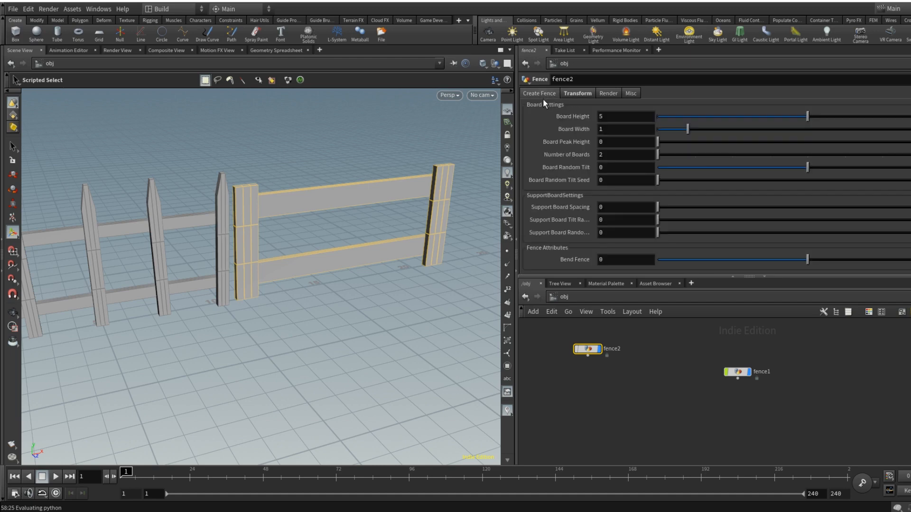
{"action": "left_click_drag", "start_coordinate": [687, 132], "coordinate": [770, 155]}
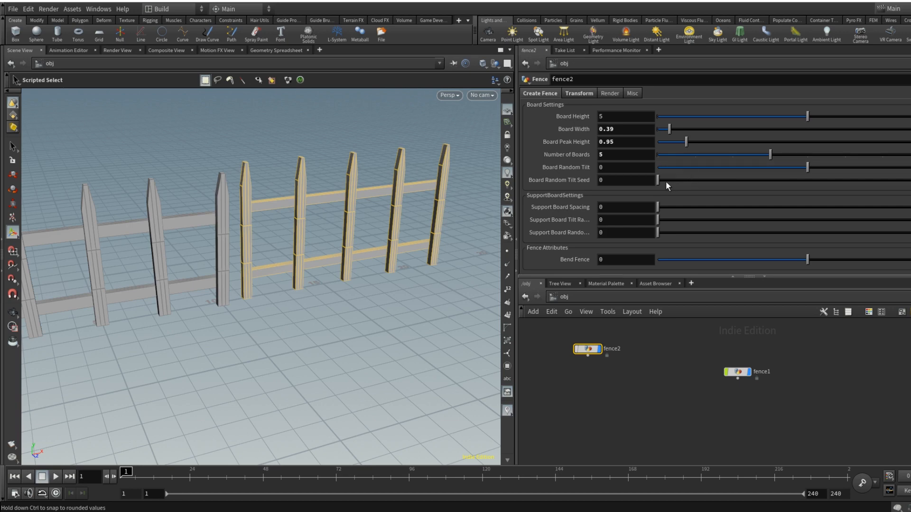
{"action": "left_click_drag", "start_coordinate": [659, 180], "coordinate": [694, 181]}
{"action": "left_click_drag", "start_coordinate": [808, 169], "coordinate": [786, 169]}
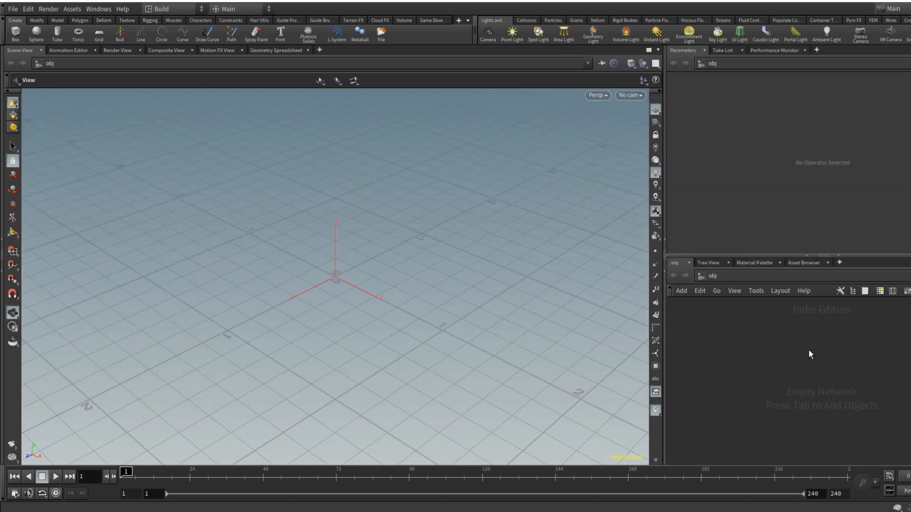
Step: Create a Geometry node in the empty object network and rename it fence
{"action": "key", "text": "Tab"}
{"action": "type", "text": "g"}
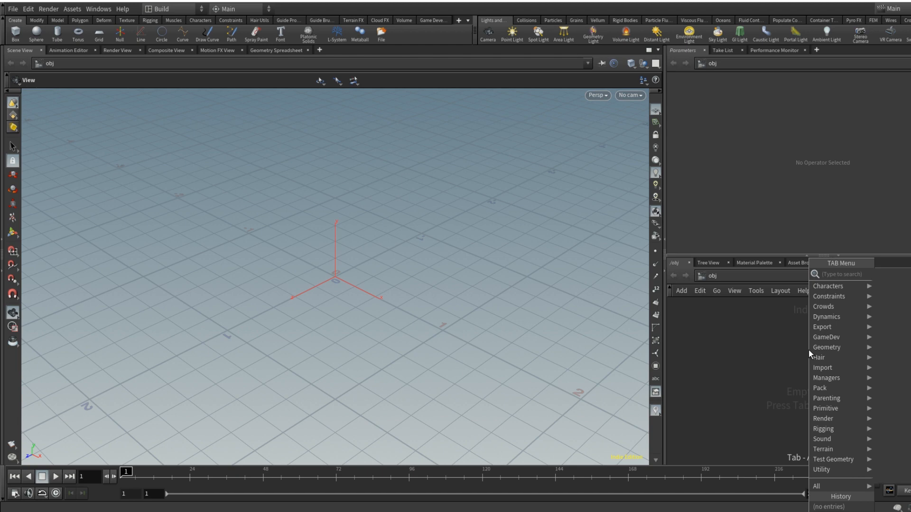
{"action": "key", "text": "Return"}
{"action": "left_click", "coordinate": [808, 349]}
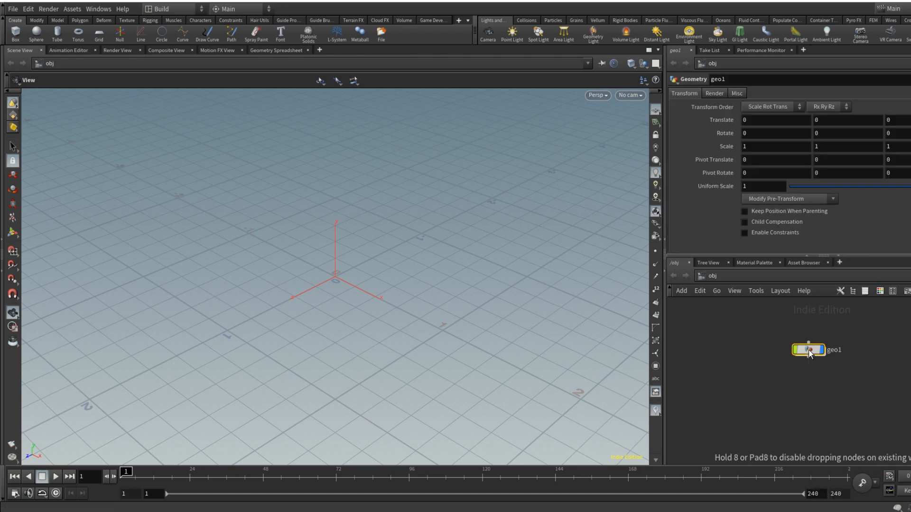
{"action": "double_click", "coordinate": [808, 350]}
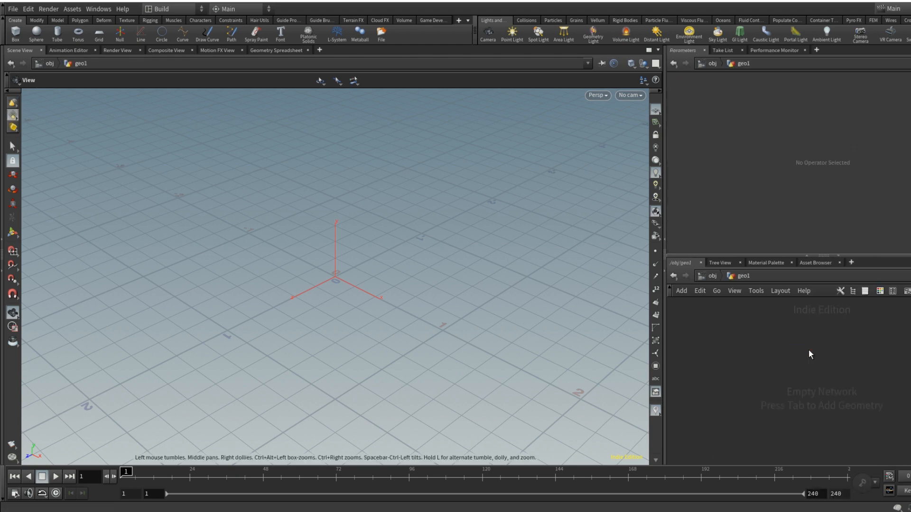
{"action": "left_click", "coordinate": [702, 276]}
{"action": "double_click", "coordinate": [838, 350]}
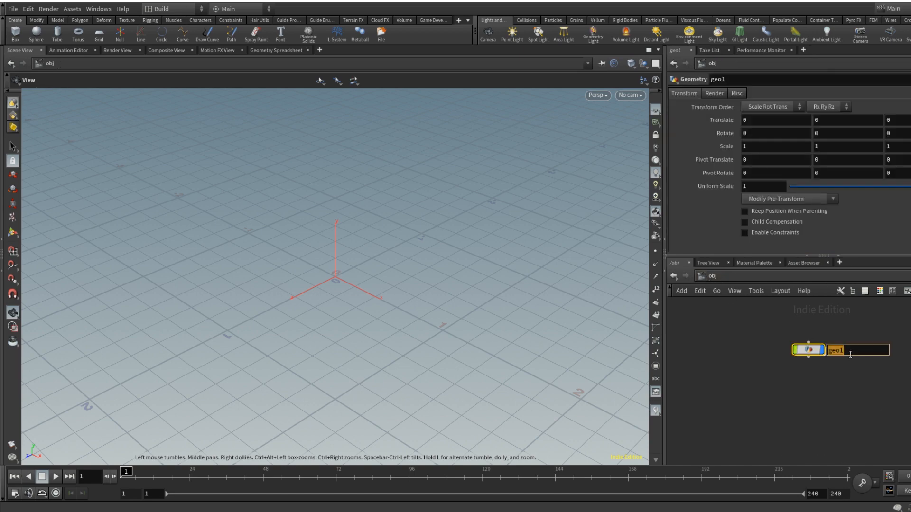
{"action": "type", "text": "fence"}
{"action": "key", "text": "Return"}
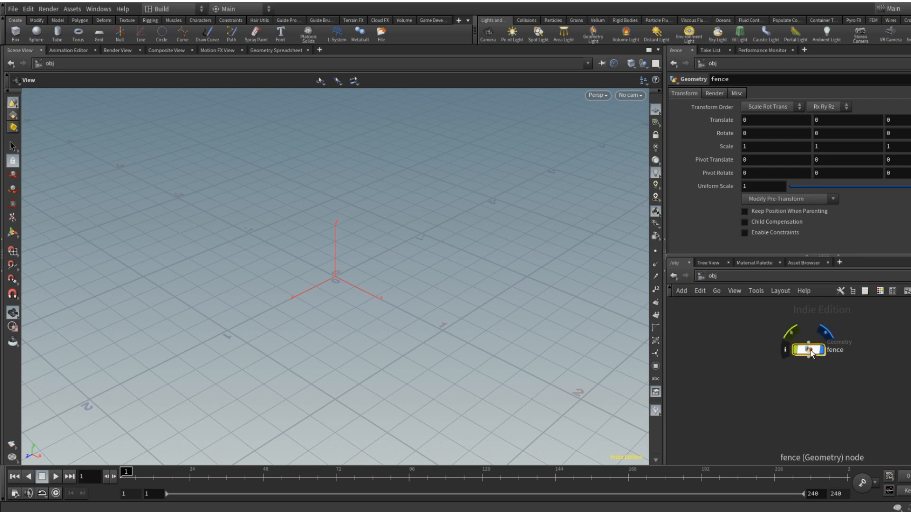
{"action": "left_click_drag", "start_coordinate": [811, 354], "coordinate": [790, 330]}
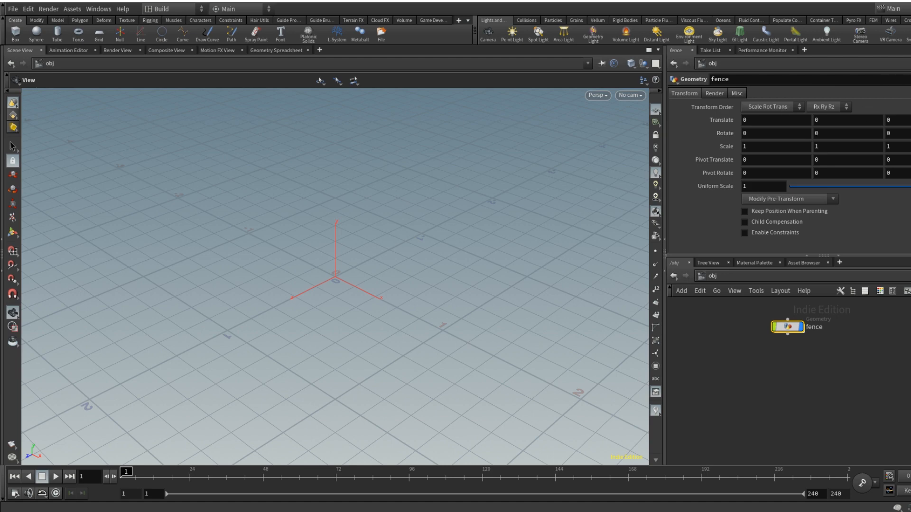
Step: Open the parameter interface editor for the fence node and collapse its Transform, Render and Misc folders
{"action": "left_click", "coordinate": [902, 80]}
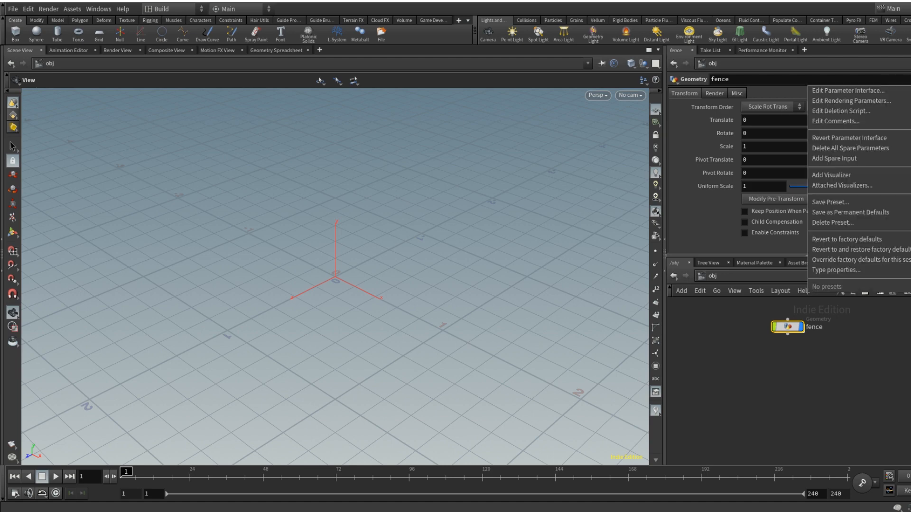
{"action": "left_click", "coordinate": [889, 91]}
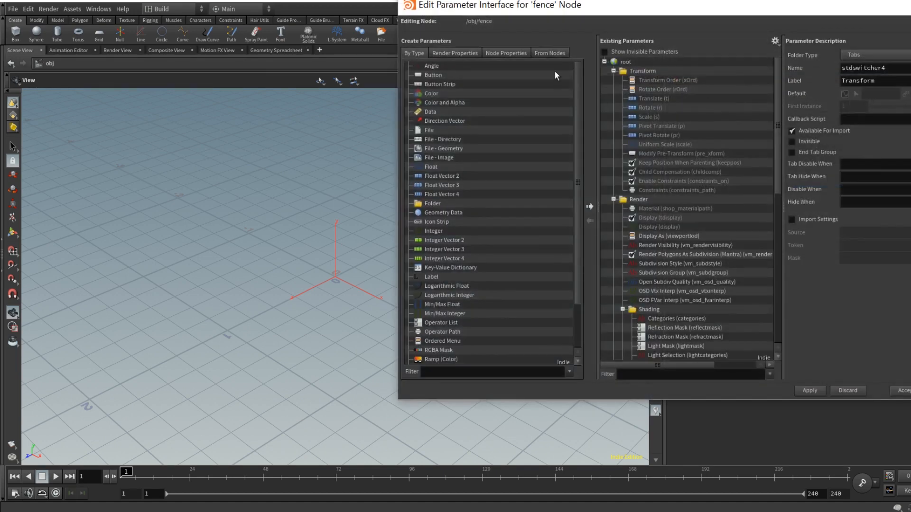
{"action": "left_click", "coordinate": [613, 71]}
{"action": "left_click", "coordinate": [613, 80]}
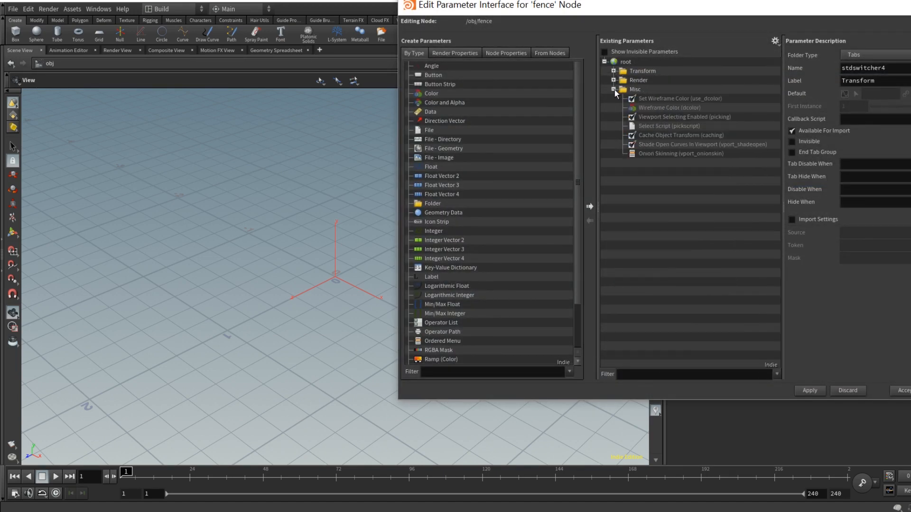
{"action": "left_click", "coordinate": [614, 90]}
{"action": "left_click_drag", "start_coordinate": [714, 9], "coordinate": [485, 44]}
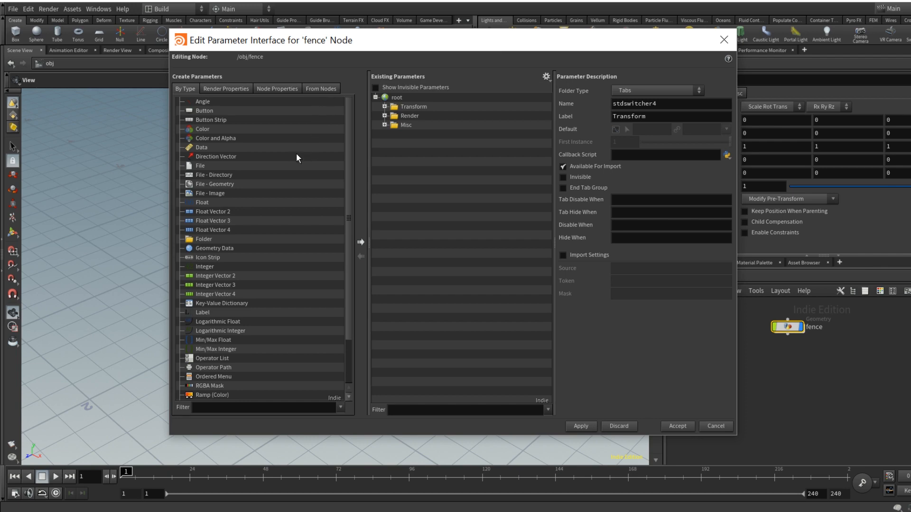
{"action": "left_click_drag", "start_coordinate": [515, 40], "coordinate": [423, 58]}
Step: Compare the node's Transform, Render and Misc parameters with the editor's folders and check the available folder types
{"action": "left_click", "coordinate": [717, 95]}
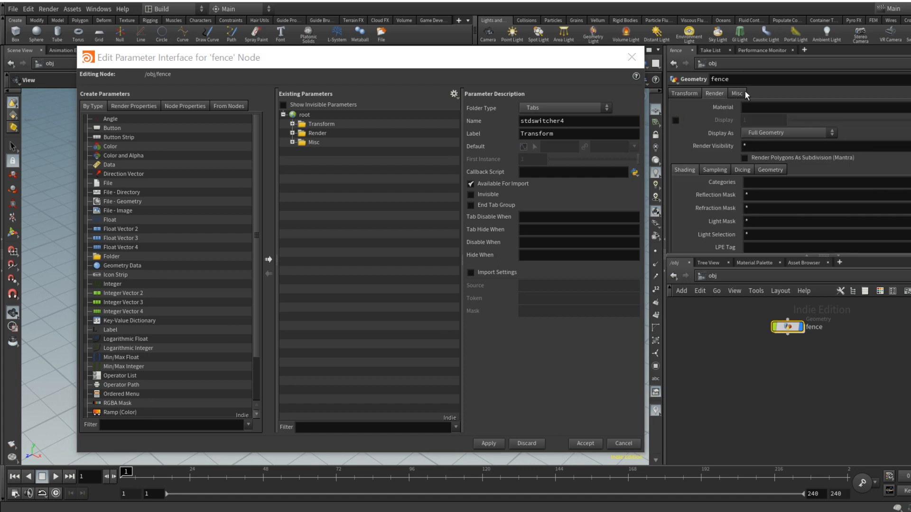
{"action": "left_click", "coordinate": [737, 94]}
{"action": "left_click", "coordinate": [684, 94]}
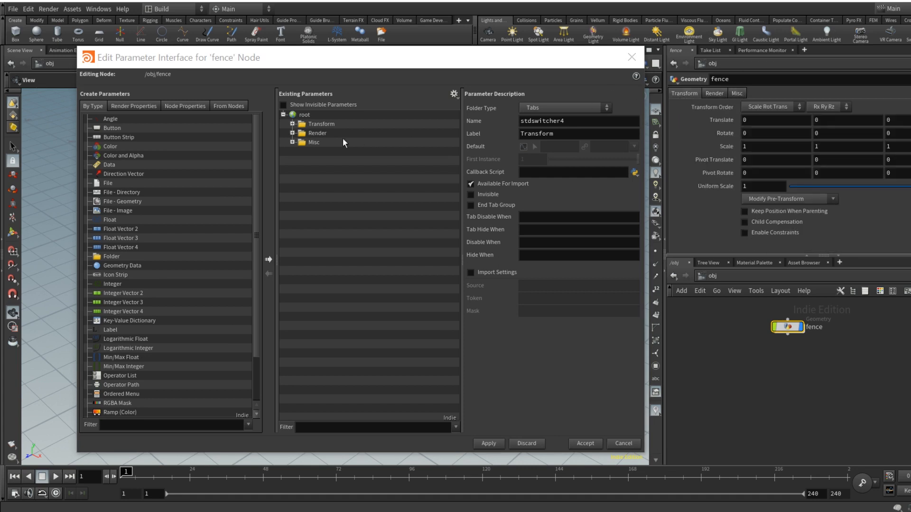
{"action": "left_click", "coordinate": [347, 124]}
{"action": "left_click", "coordinate": [553, 110]}
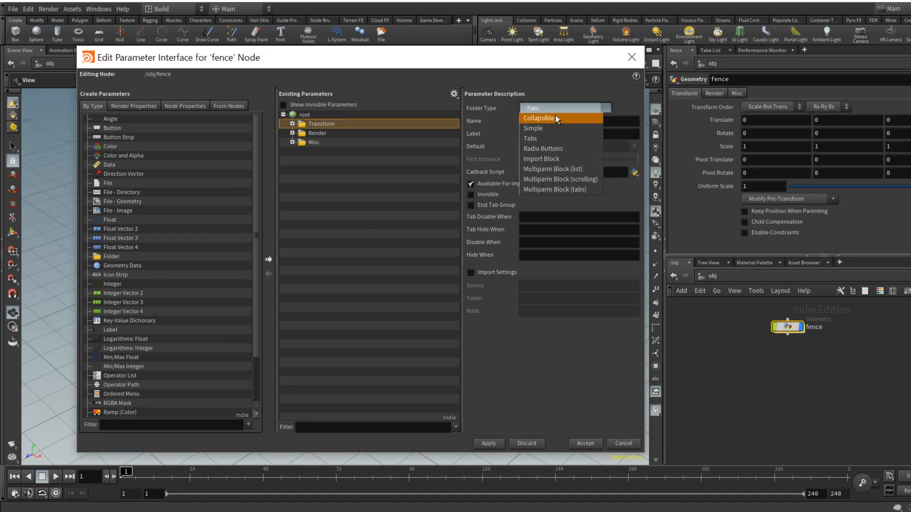
{"action": "left_click", "coordinate": [575, 89]}
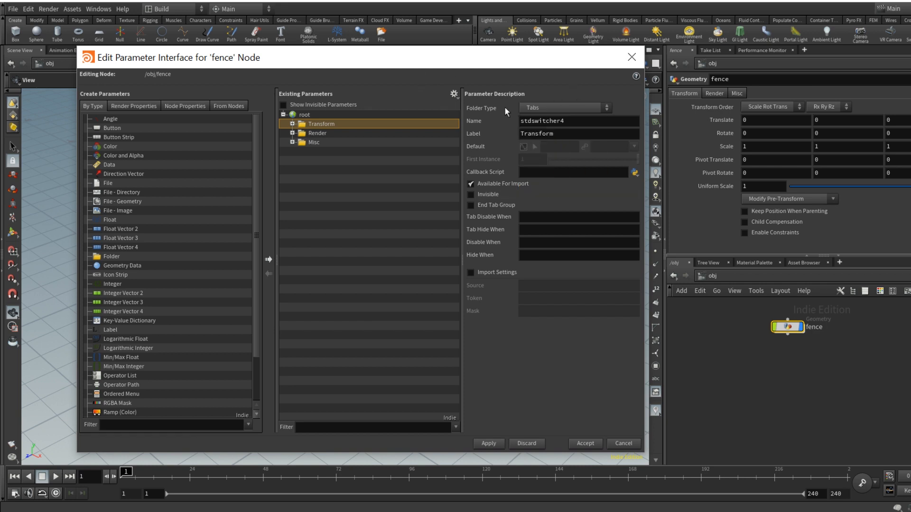
Step: Make the Transform, Render and Misc folders invisible and accept the parameter interface changes
{"action": "left_click", "coordinate": [315, 142], "text": "shift"}
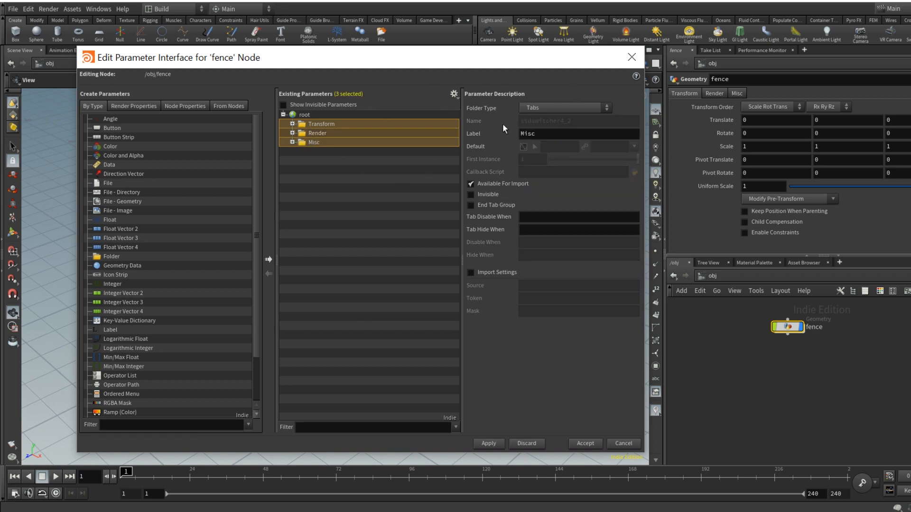
{"action": "left_click", "coordinate": [475, 194]}
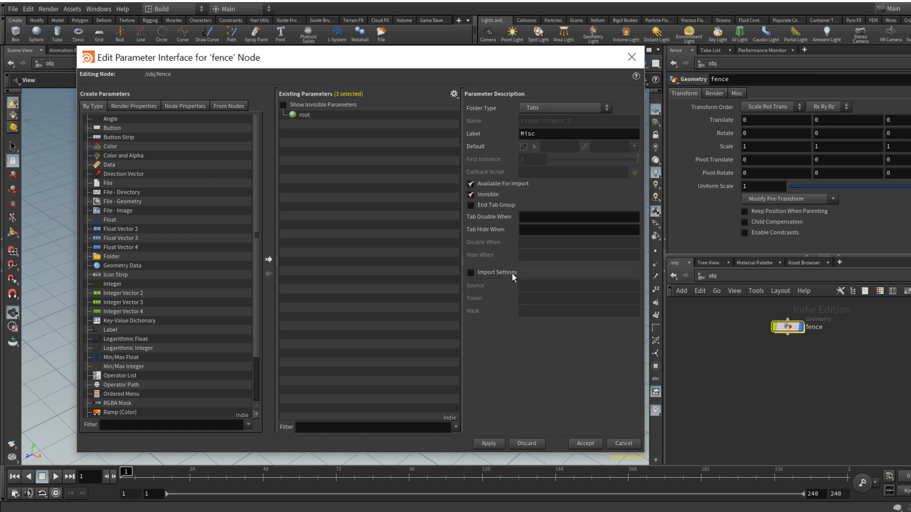
{"action": "left_click", "coordinate": [585, 444]}
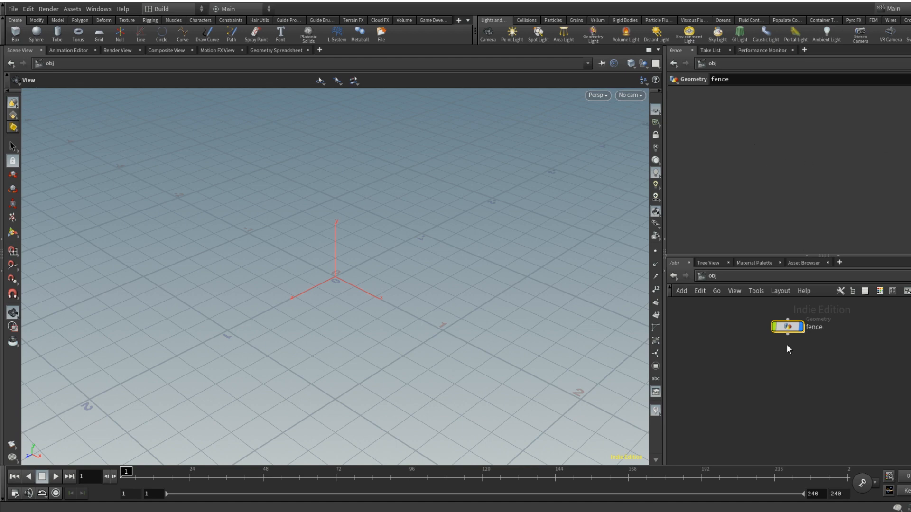
Step: Widen the parameter and network area, then enter the fence geometry node's network
{"action": "left_click_drag", "start_coordinate": [785, 327], "coordinate": [754, 335]}
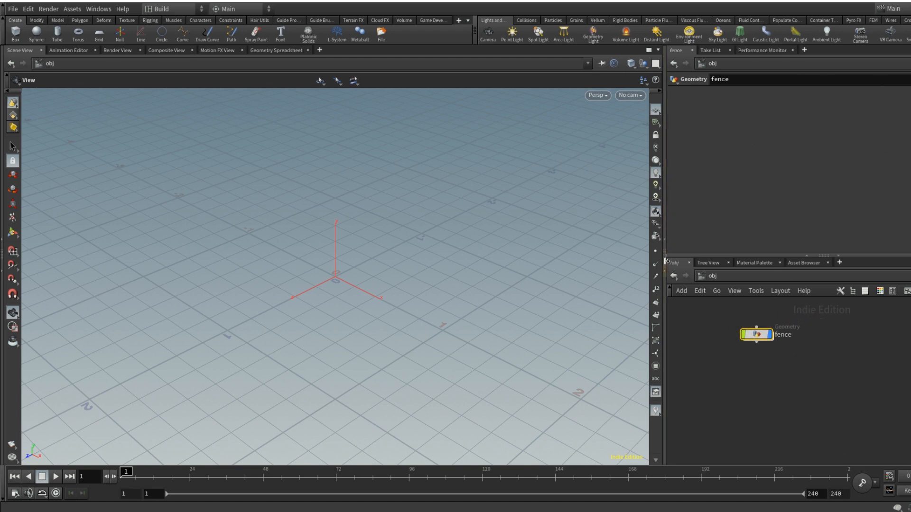
{"action": "left_click_drag", "start_coordinate": [665, 261], "coordinate": [505, 262]}
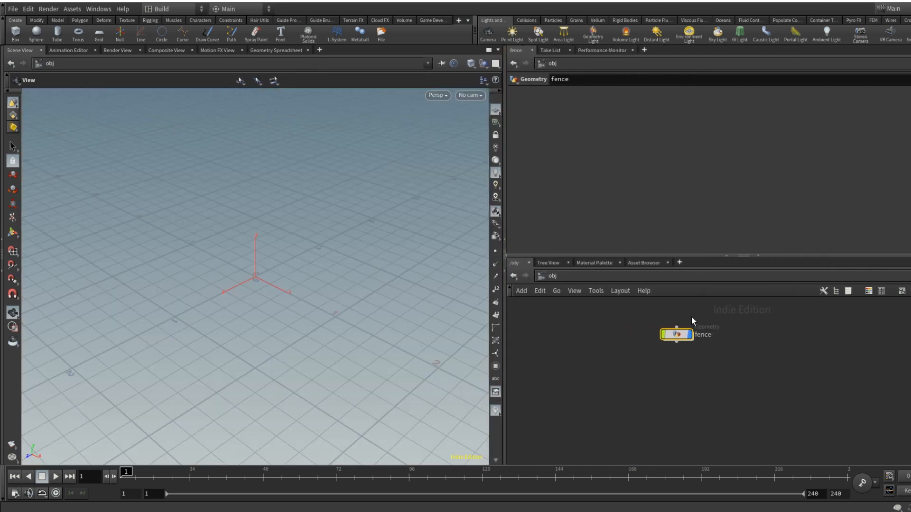
{"action": "left_click_drag", "start_coordinate": [677, 337], "coordinate": [676, 346]}
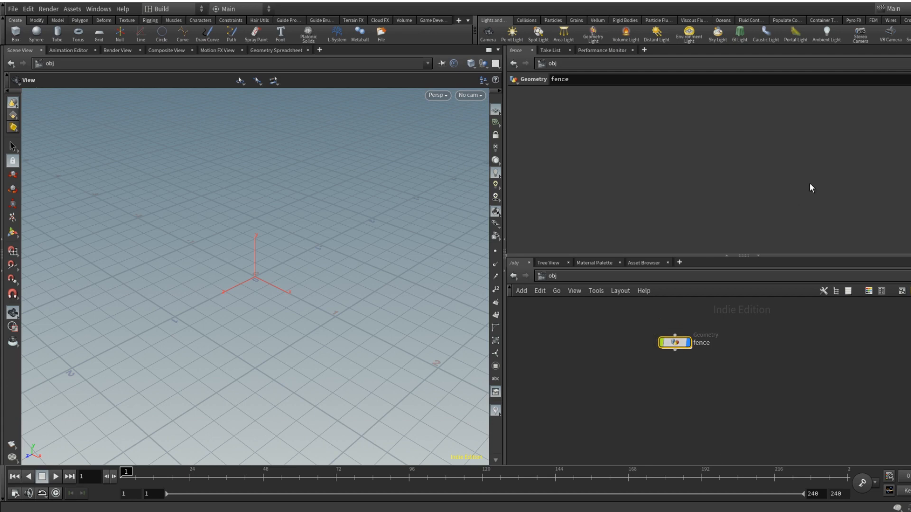
{"action": "double_click", "coordinate": [679, 343]}
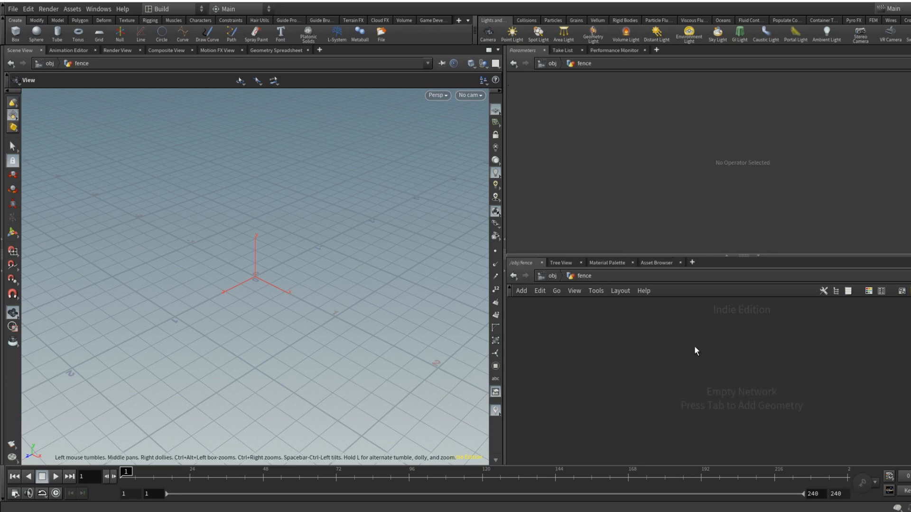
Step: Add a Box node to the fence network
{"action": "key", "text": "Tab"}
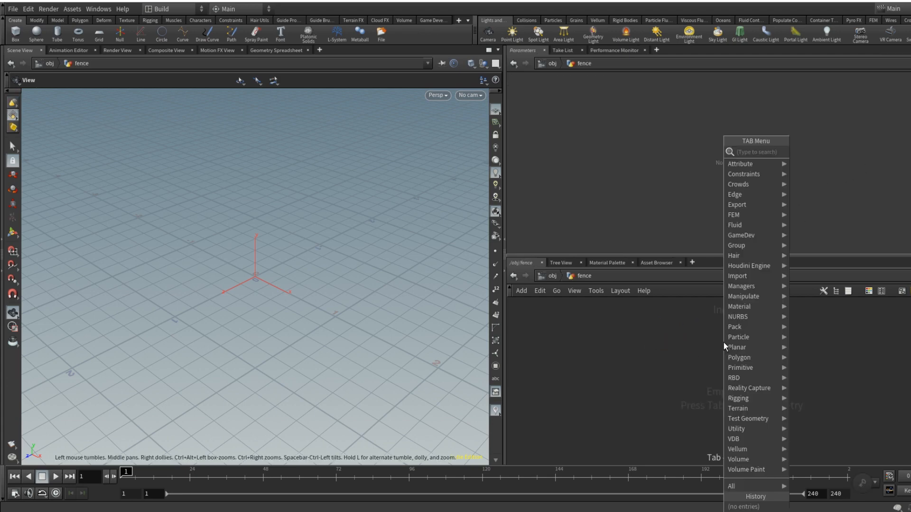
{"action": "type", "text": "c"}
{"action": "key", "text": "BackSpace"}
{"action": "type", "text": "cu"}
{"action": "key", "text": "Return"}
{"action": "left_click", "coordinate": [724, 343]}
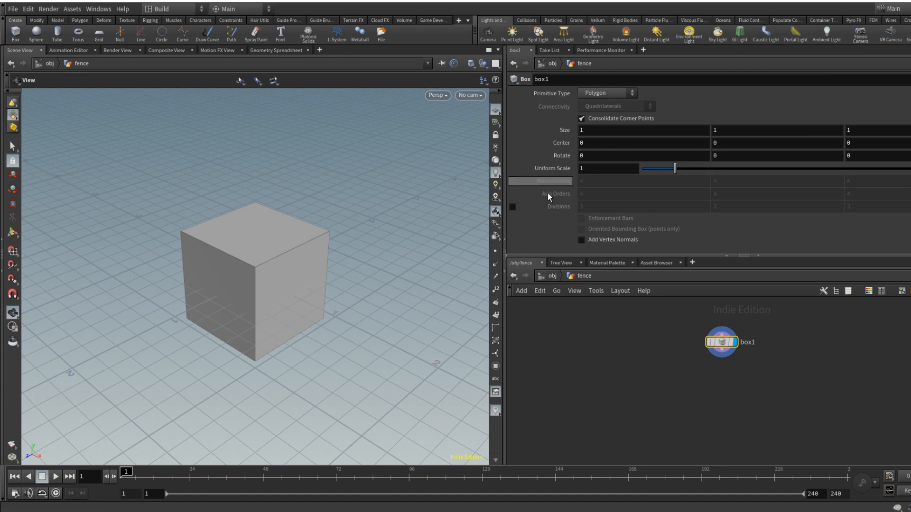
Step: Switch between the object level and the fence network to compare the parameters shown for fence and its box
{"action": "left_click", "coordinate": [552, 276]}
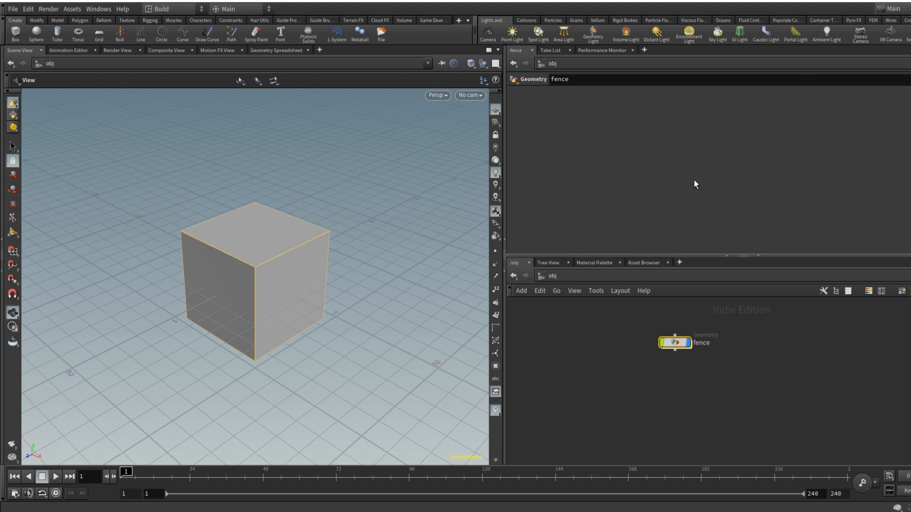
{"action": "left_click_drag", "start_coordinate": [671, 344], "coordinate": [654, 343]}
{"action": "double_click", "coordinate": [659, 342]}
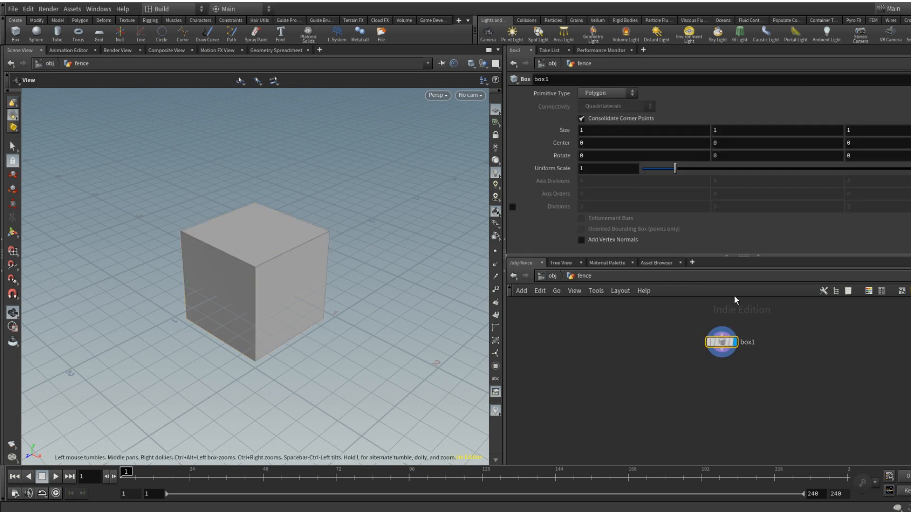
{"action": "left_click", "coordinate": [547, 63]}
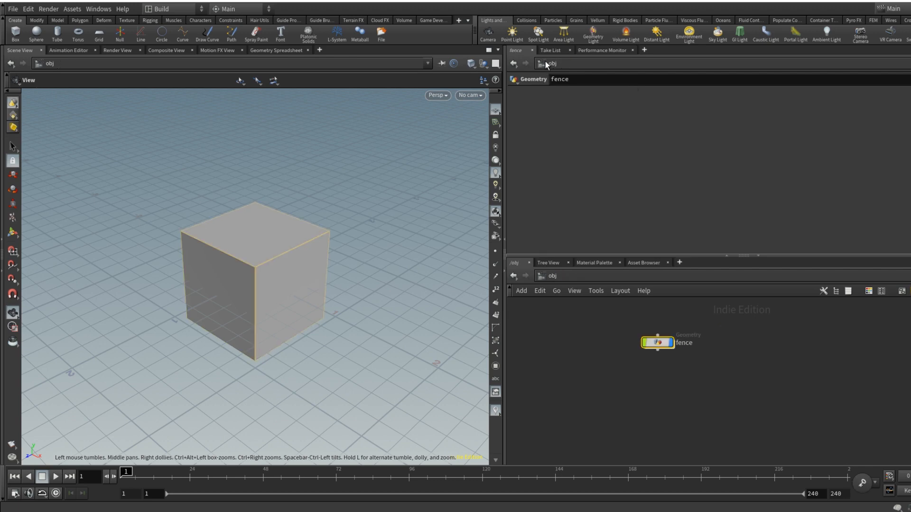
{"action": "mouse_move", "coordinate": [656, 342]}
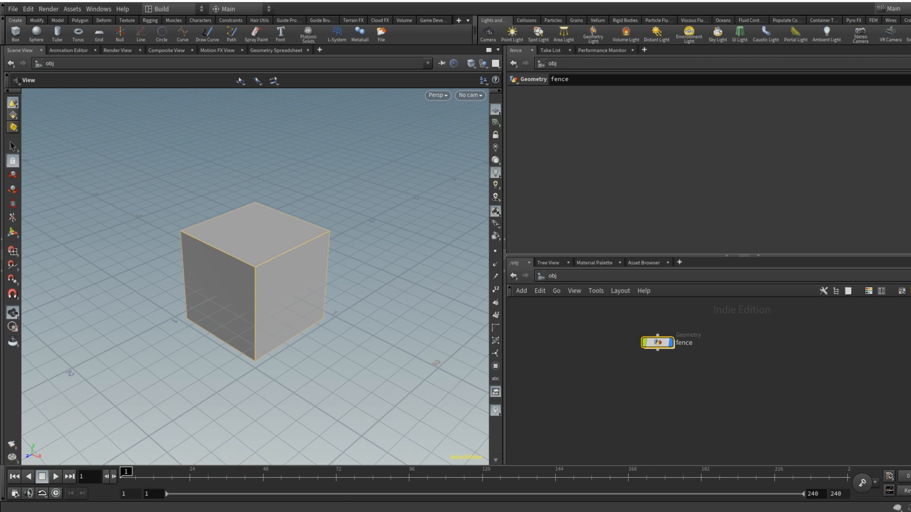
Step: Split the parameter pane left/right, pin the fence parameters in the first pane, and re-enter the fence network
{"action": "left_click", "coordinate": [910, 49]}
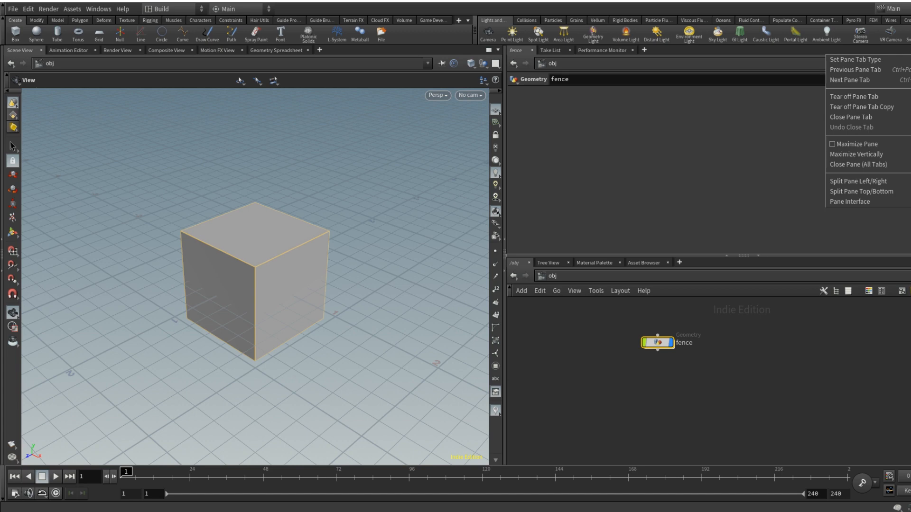
{"action": "mouse_move", "coordinate": [904, 60]}
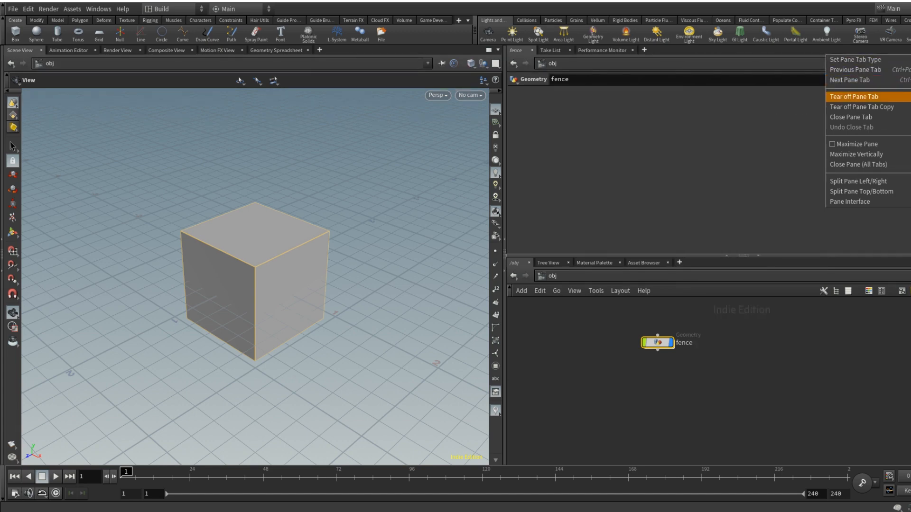
{"action": "left_click", "coordinate": [859, 182]}
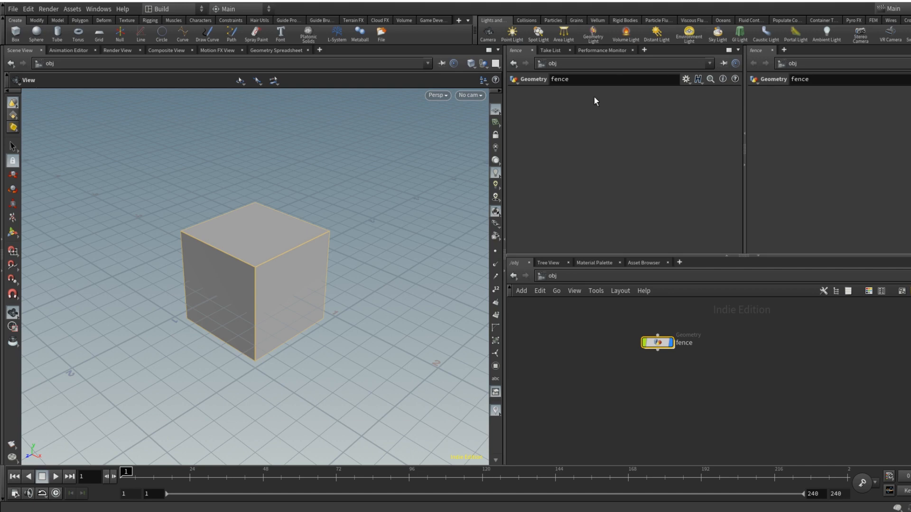
{"action": "left_click", "coordinate": [724, 64]}
{"action": "left_click_drag", "start_coordinate": [658, 342], "coordinate": [653, 350]}
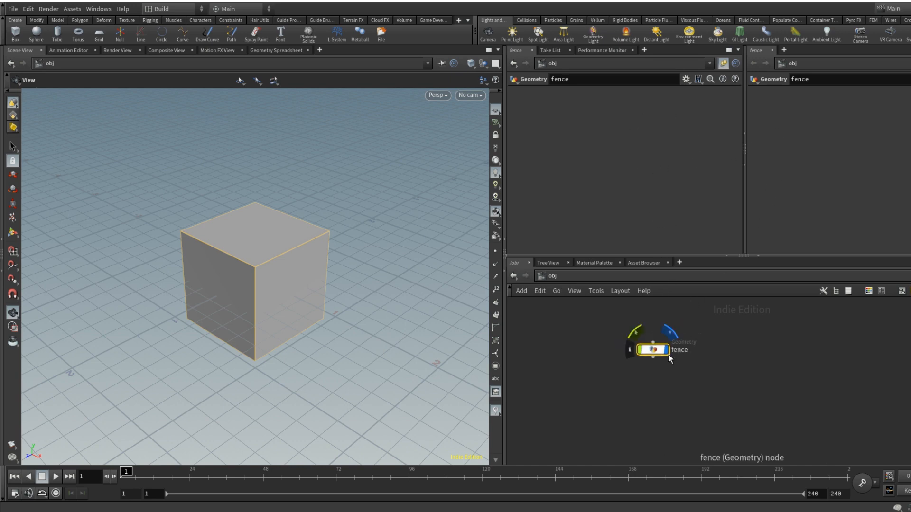
{"action": "double_click", "coordinate": [653, 349]}
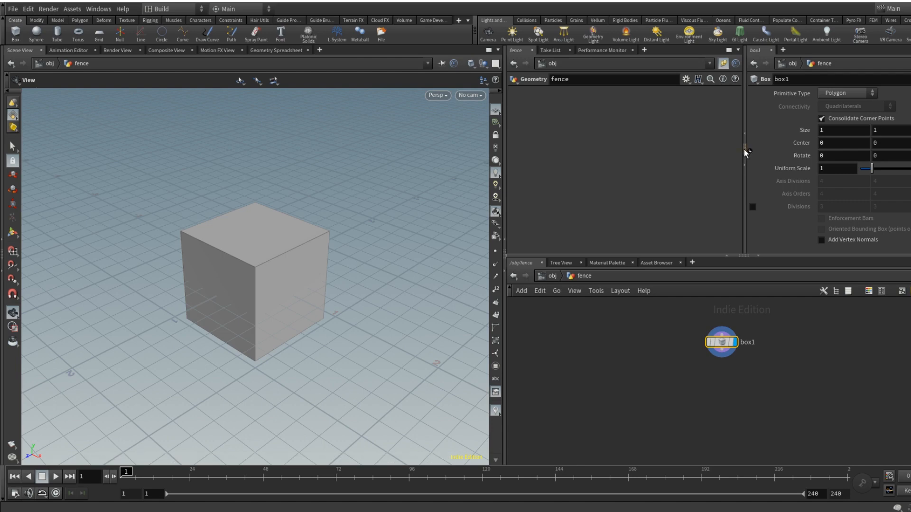
Step: Narrow the scene view to enlarge the parameter area and adjust the divider between the fence and box parameters
{"action": "left_click_drag", "start_coordinate": [745, 152], "coordinate": [716, 155]}
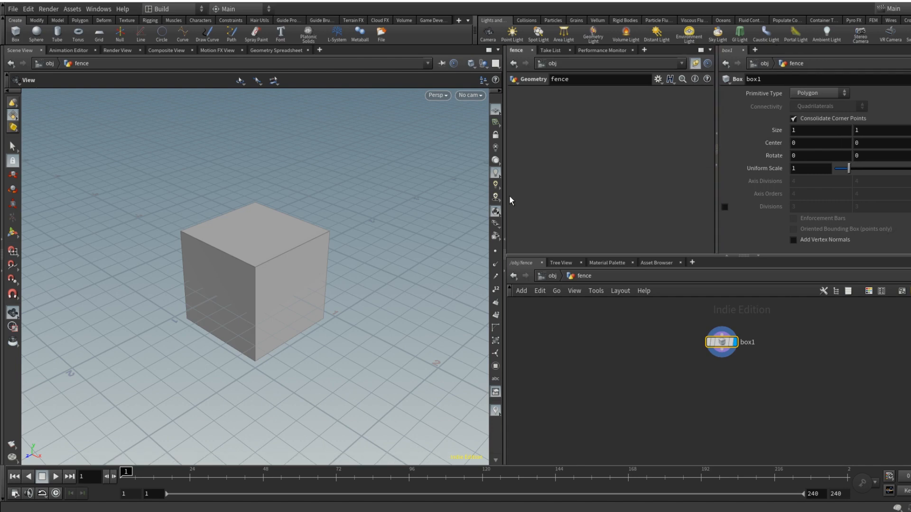
{"action": "left_click_drag", "start_coordinate": [501, 244], "coordinate": [446, 245]}
{"action": "left_click_drag", "start_coordinate": [685, 156], "coordinate": [699, 156]}
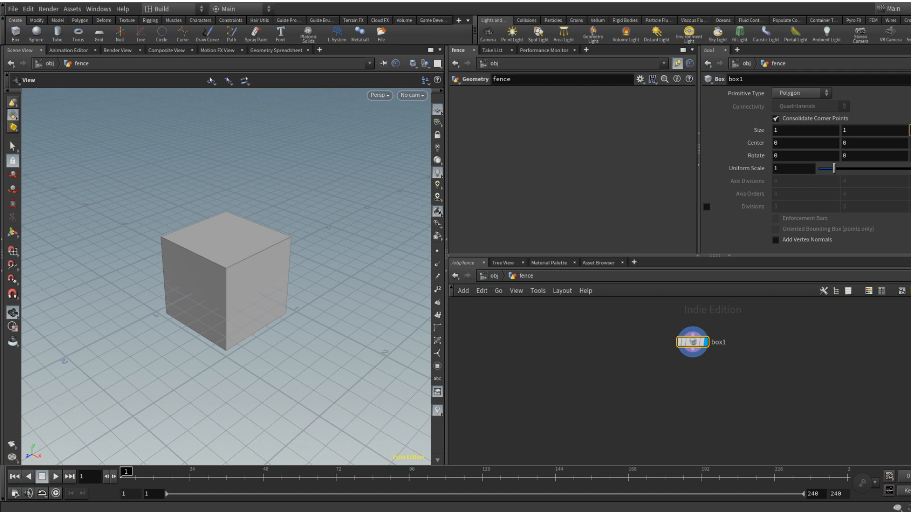
Step: Reduce the box's Z size to make a thin slab and set its Y size to 5
{"action": "key", "text": "Return"}
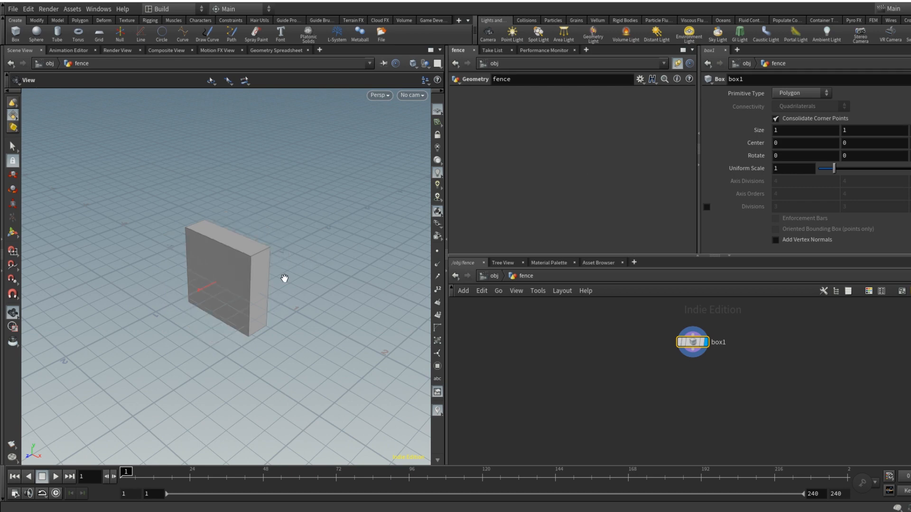
{"action": "scroll", "coordinate": [203, 283], "scroll_direction": "down", "scroll_amount": 5}
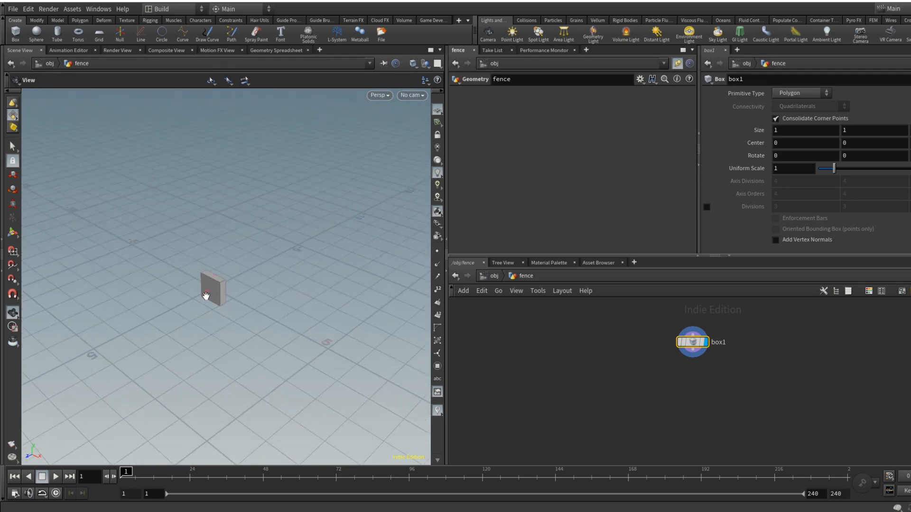
{"action": "left_click_drag", "start_coordinate": [206, 296], "coordinate": [252, 303]}
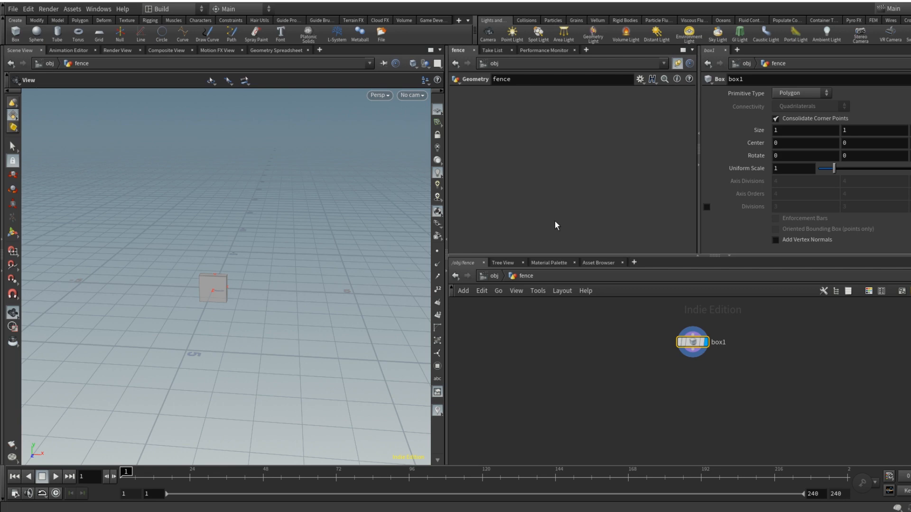
{"action": "left_click", "coordinate": [867, 130]}
{"action": "double_click", "coordinate": [857, 133]}
{"action": "type", "text": "5"}
{"action": "key", "text": "Return"}
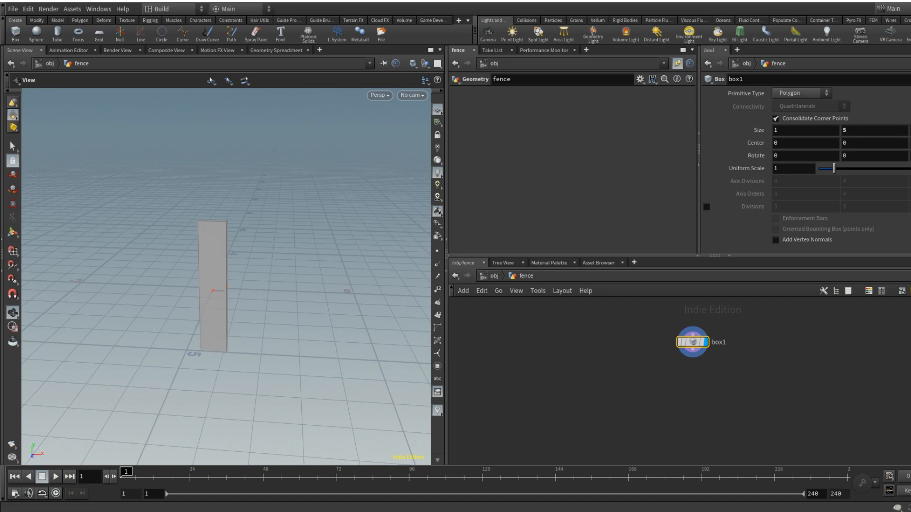
{"action": "left_click", "coordinate": [817, 128]}
{"action": "double_click", "coordinate": [816, 129]}
{"action": "left_click_drag", "start_coordinate": [291, 280], "coordinate": [304, 249]}
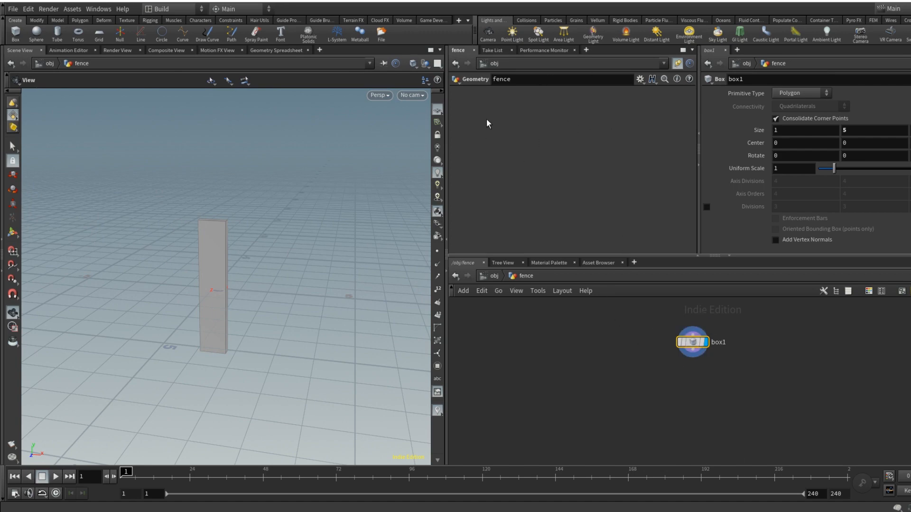
Step: Add a folder labelled Create Fence to the fence node's parameter interface and accept the change
{"action": "left_click", "coordinate": [640, 80]}
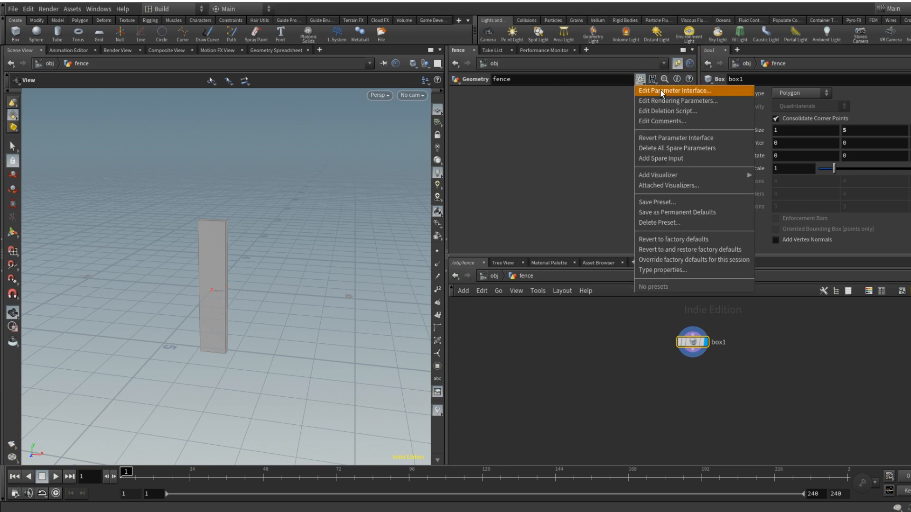
{"action": "left_click", "coordinate": [661, 90]}
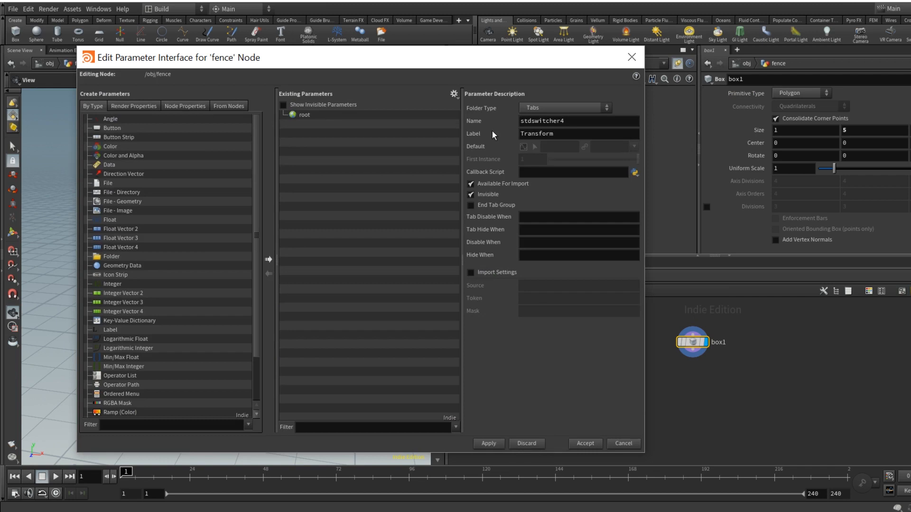
{"action": "left_click", "coordinate": [109, 257]}
{"action": "left_click", "coordinate": [269, 260]}
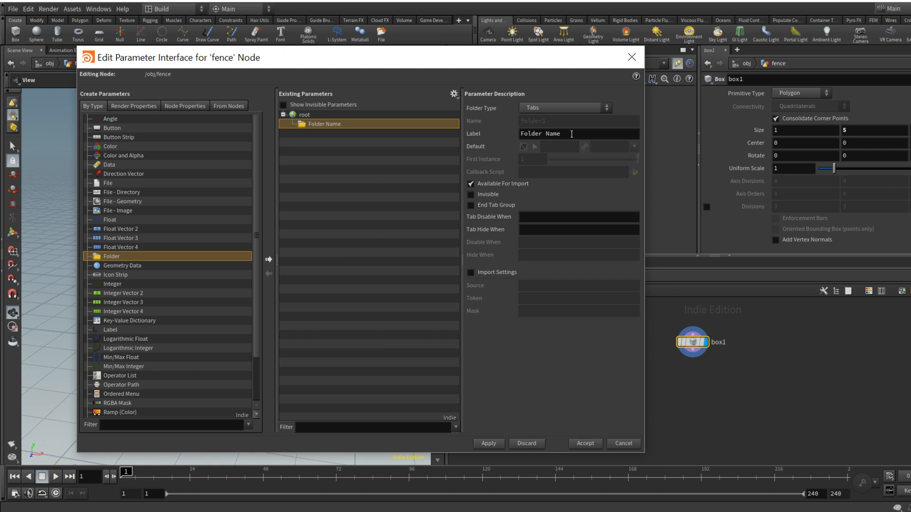
{"action": "left_click_drag", "start_coordinate": [572, 135], "coordinate": [395, 127]}
{"action": "type", "text": "Re"}
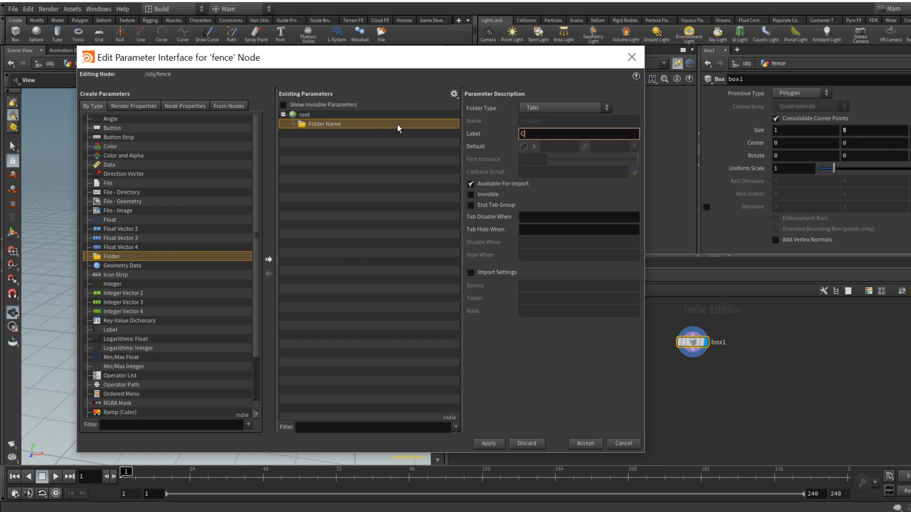
{"action": "key", "text": "BackSpace"}
{"action": "key", "text": "BackSpace"}
{"action": "type", "text": "Create Fence"}
{"action": "left_click", "coordinate": [585, 444]}
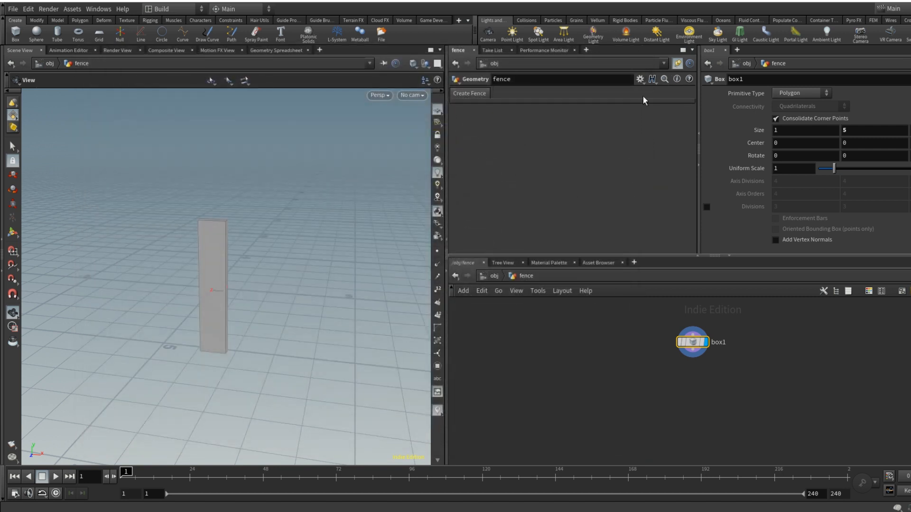
Step: Reopen the fence node's parameter interface editor and add a Float parameter below the Create Fence folder
{"action": "left_click", "coordinate": [641, 79]}
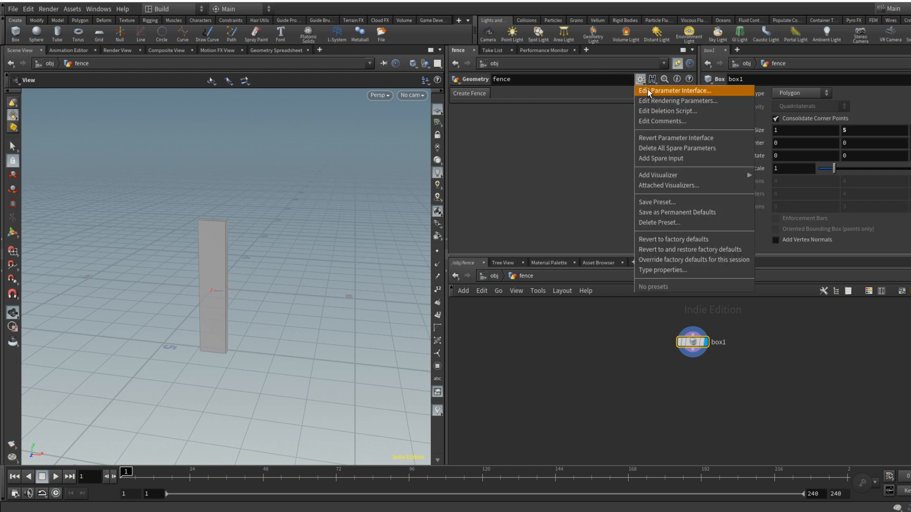
{"action": "left_click", "coordinate": [648, 89]}
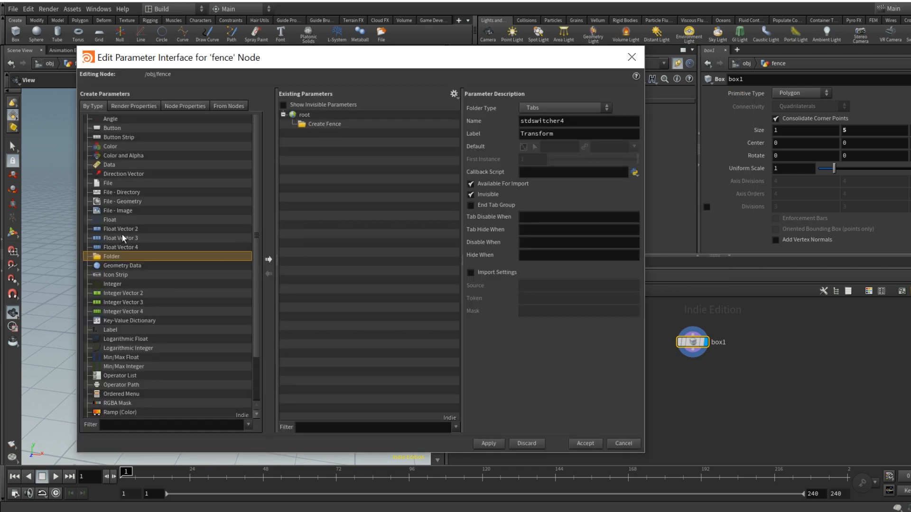
{"action": "left_click", "coordinate": [118, 219]}
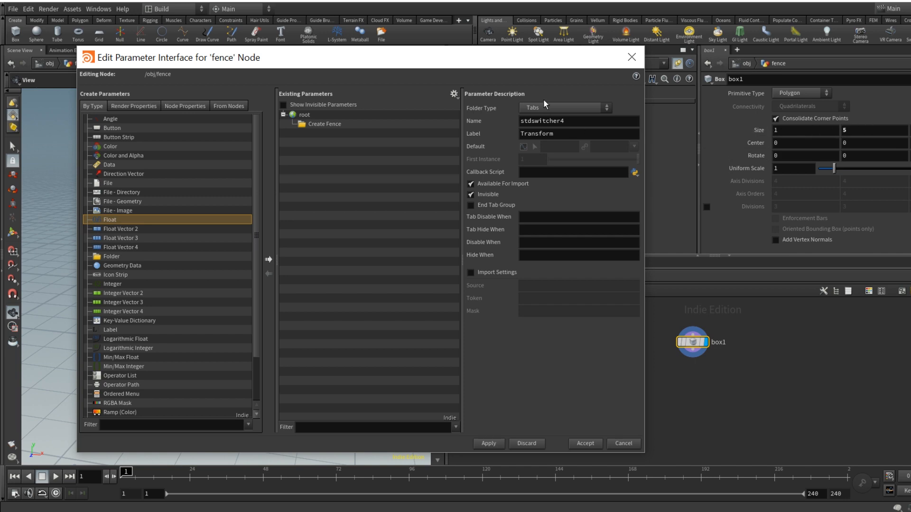
{"action": "left_click_drag", "start_coordinate": [501, 62], "coordinate": [726, 142]}
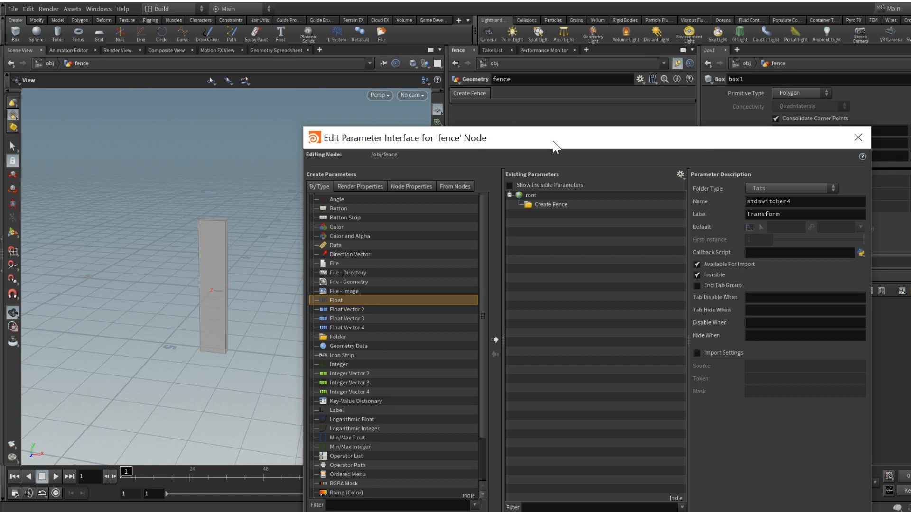
{"action": "left_click_drag", "start_coordinate": [555, 144], "coordinate": [470, 73]}
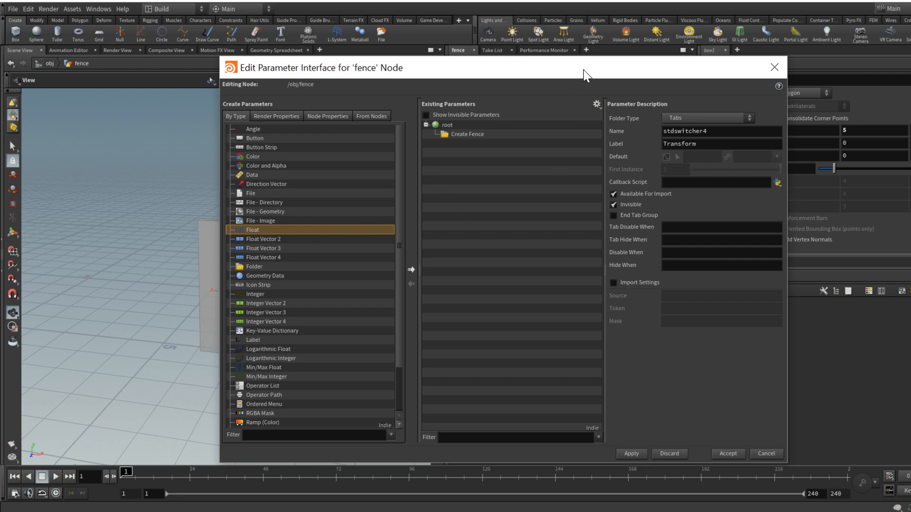
{"action": "left_click_drag", "start_coordinate": [587, 76], "coordinate": [502, 83]}
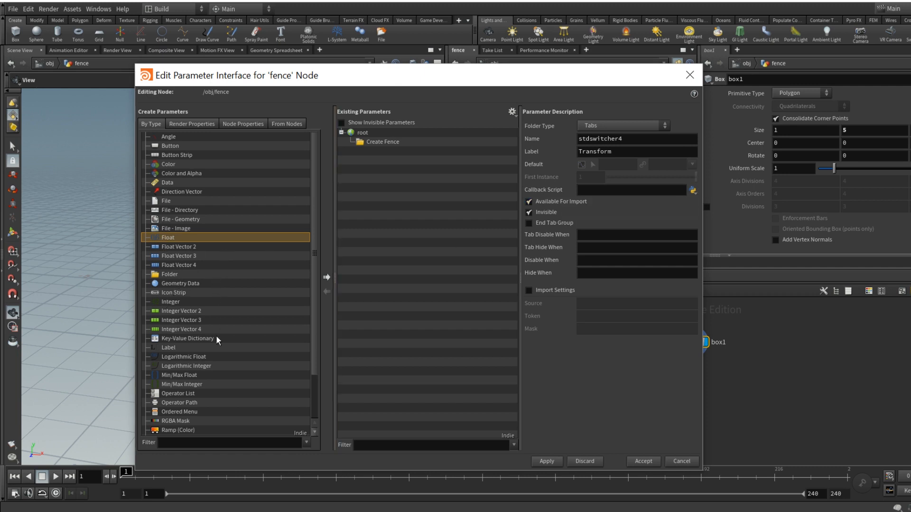
{"action": "left_click", "coordinate": [325, 278]}
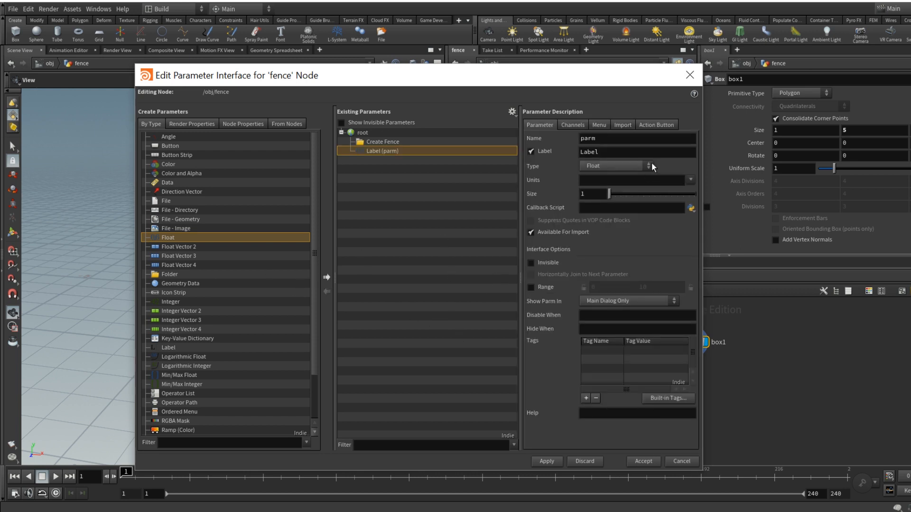
Step: Name the new Float parameter panelHeight and label it Panel Height
{"action": "double_click", "coordinate": [643, 142]}
{"action": "type", "text": "panel_"}
{"action": "key", "text": "BackSpace"}
{"action": "type", "text": "Height"}
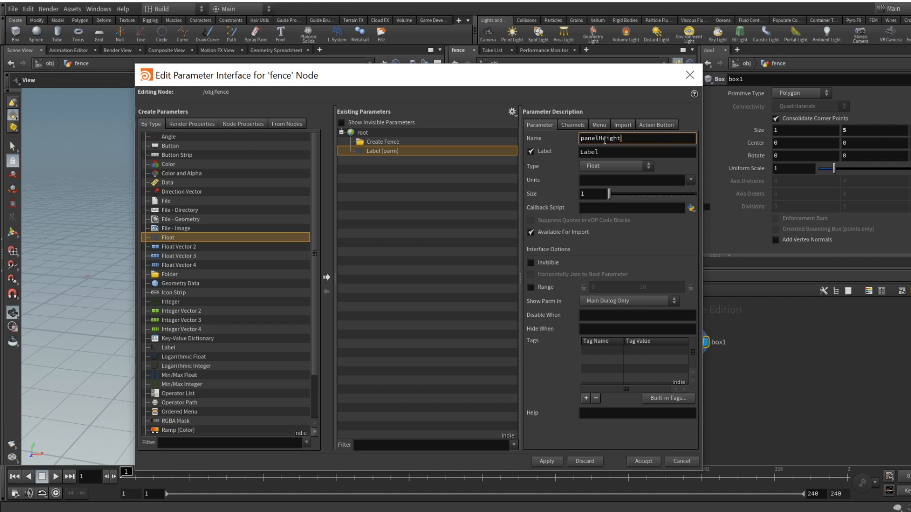
{"action": "key", "text": "Tab"}
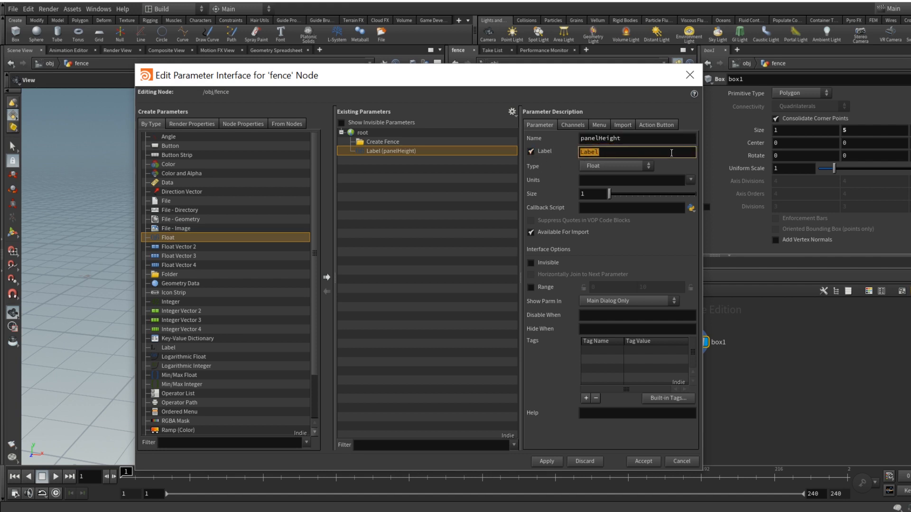
{"action": "type", "text": "Panel Height"}
Step: Rename the height parameter to boardHeight with the label Board Height, and add another Float parameter below it
{"action": "left_click_drag", "start_coordinate": [599, 138], "coordinate": [548, 128]}
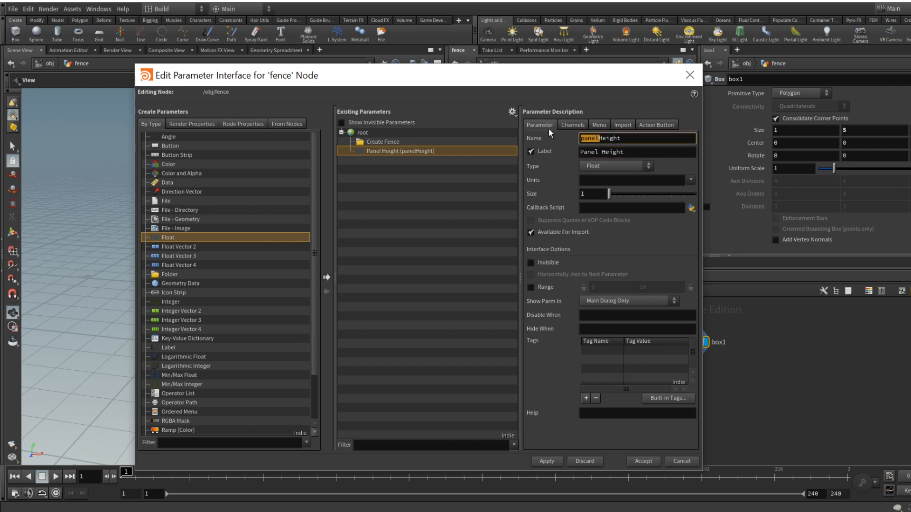
{"action": "type", "text": "board"}
{"action": "key", "text": "Tab"}
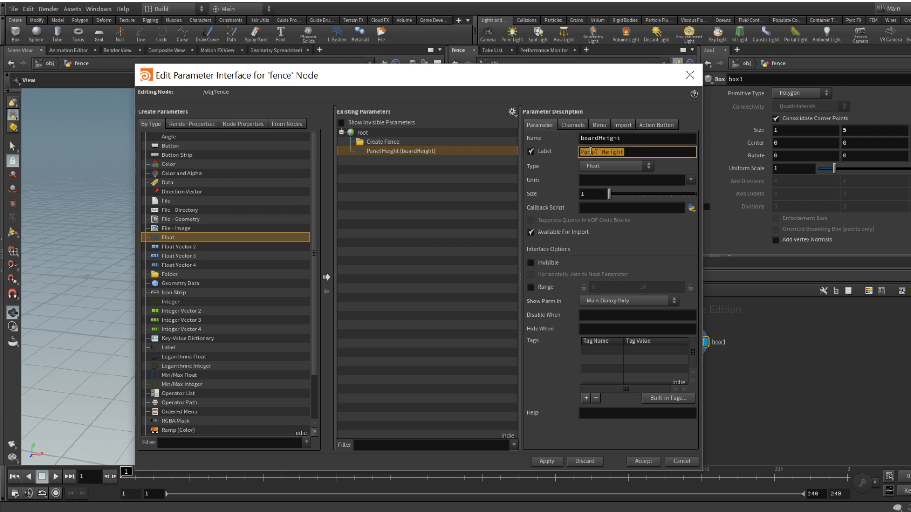
{"action": "left_click", "coordinate": [590, 151]}
{"action": "double_click", "coordinate": [597, 151]}
{"action": "type", "text": "Board"}
{"action": "left_click", "coordinate": [326, 278]}
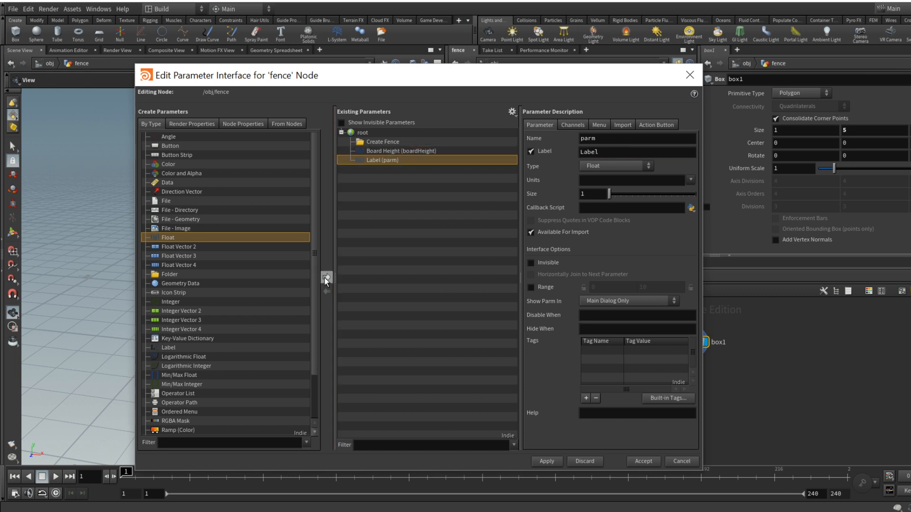
Step: Name the new Float parameter boardWidth with the label Board Width and accept the fence node's parameter interface changes
{"action": "double_click", "coordinate": [639, 136]}
{"action": "type", "text": "boardWidth"}
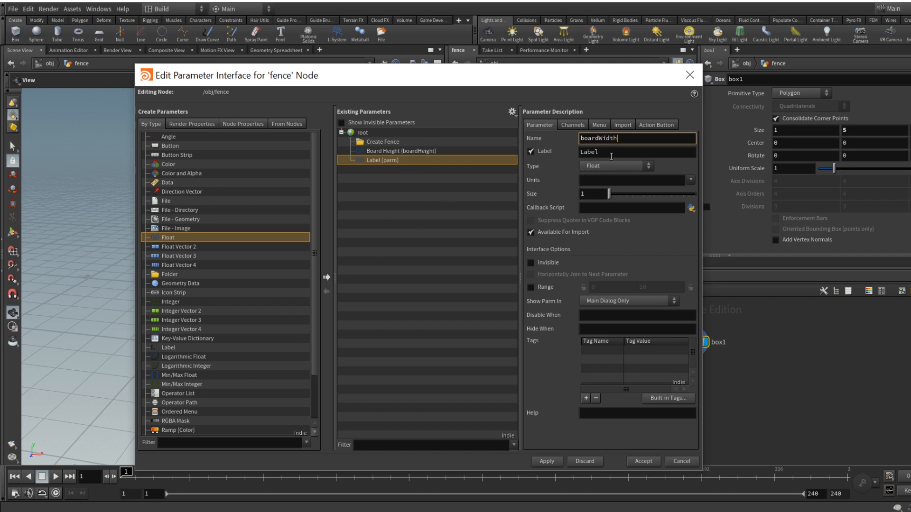
{"action": "key", "text": "Tab"}
{"action": "type", "text": "Board "}
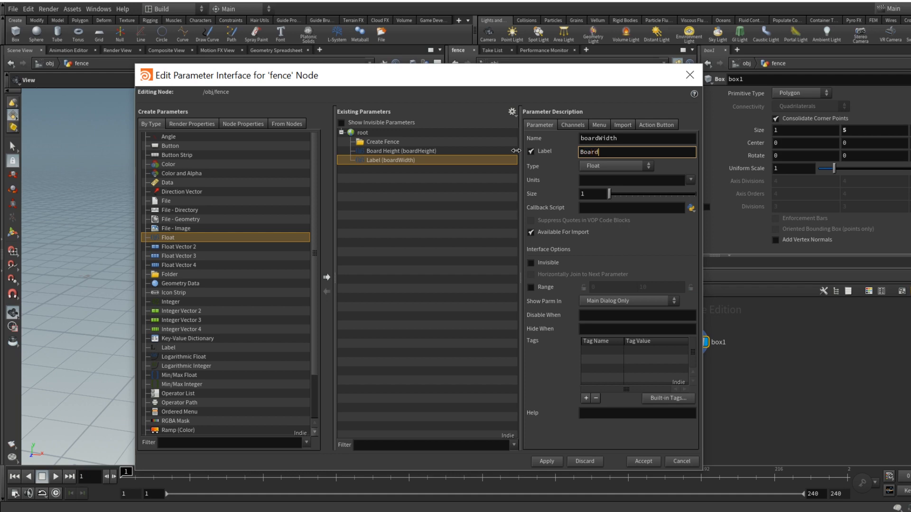
{"action": "type", "text": "Width"}
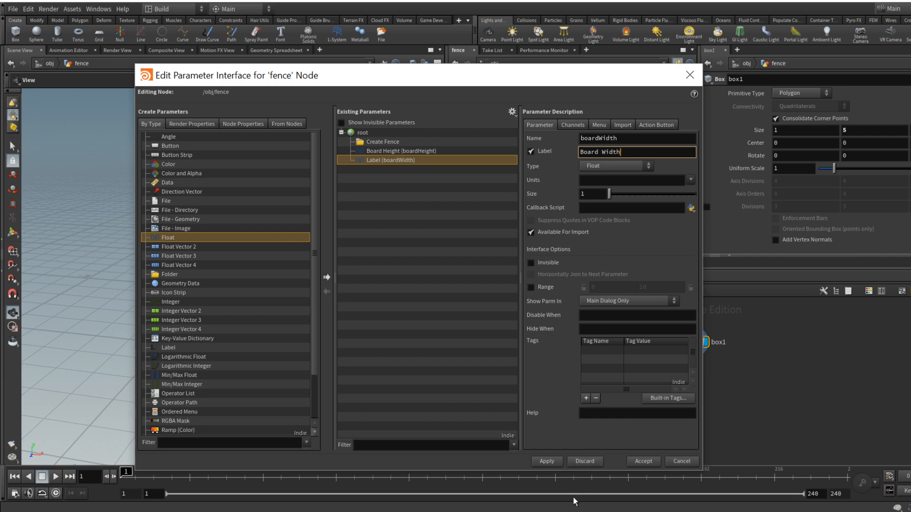
{"action": "left_click", "coordinate": [640, 461]}
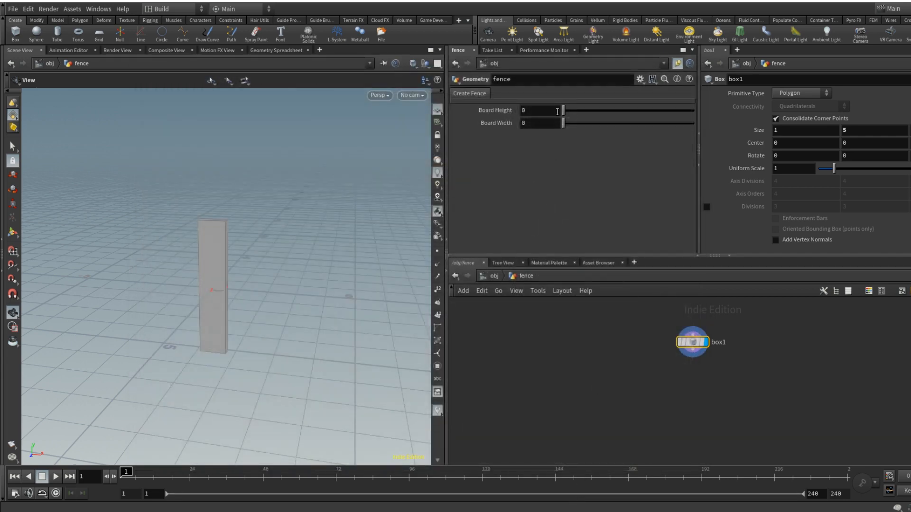
Step: Copy the fence node's Board Height parameter and paste it as a relative reference into box1's Y size
{"action": "left_click_drag", "start_coordinate": [565, 109], "coordinate": [517, 128]}
{"action": "left_click", "coordinate": [541, 110]}
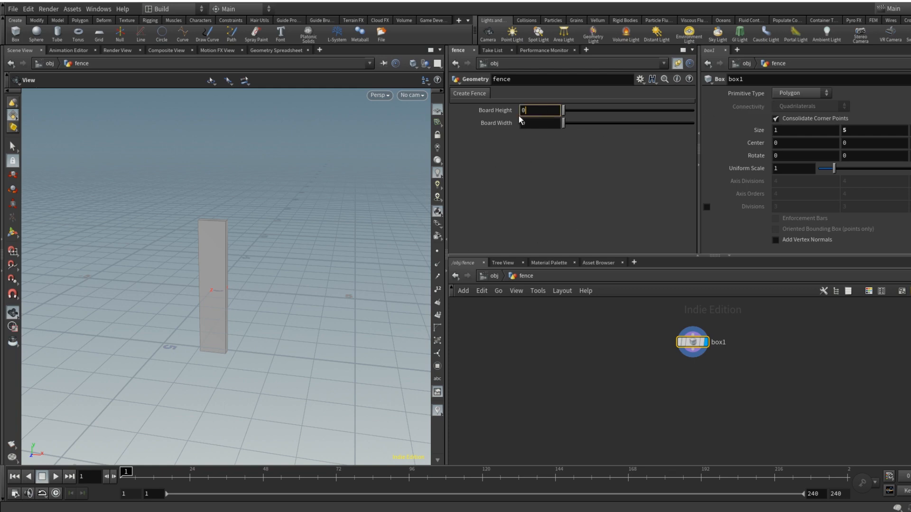
{"action": "right_click", "coordinate": [546, 111]}
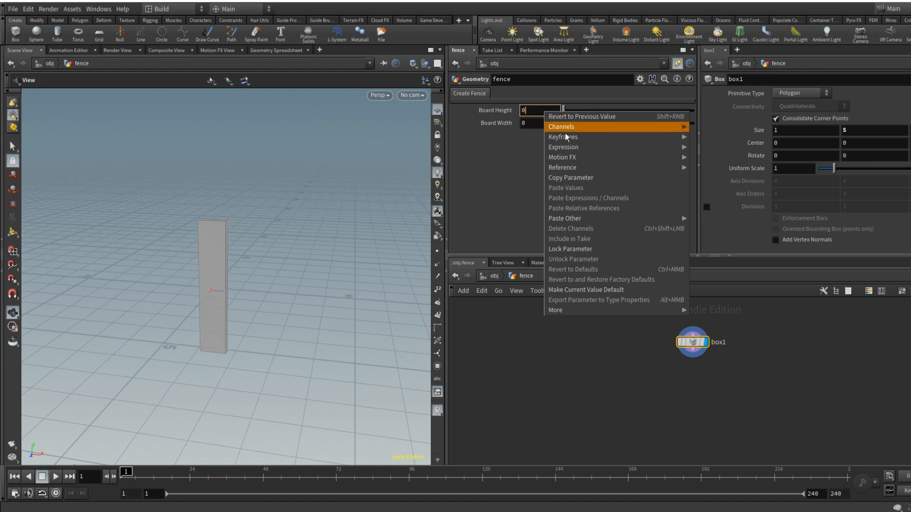
{"action": "left_click", "coordinate": [581, 180]}
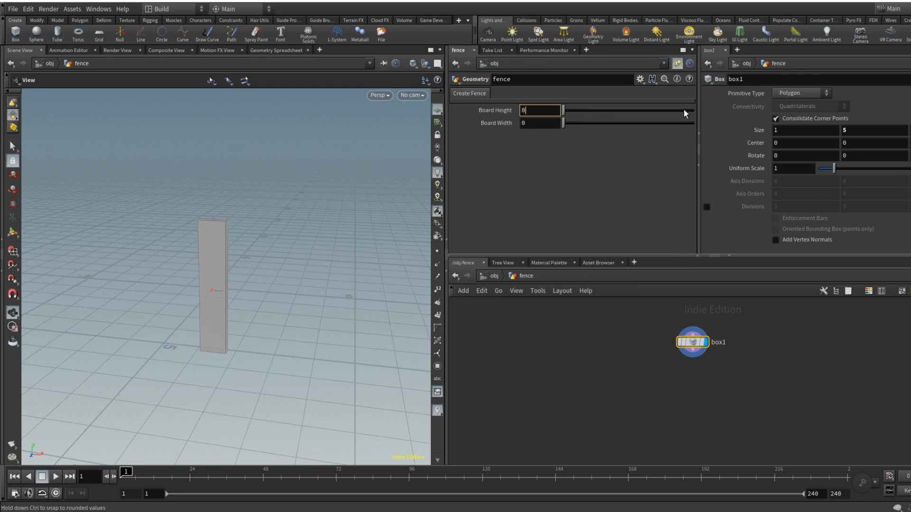
{"action": "left_click", "coordinate": [860, 129]}
{"action": "key", "text": "BackSpace"}
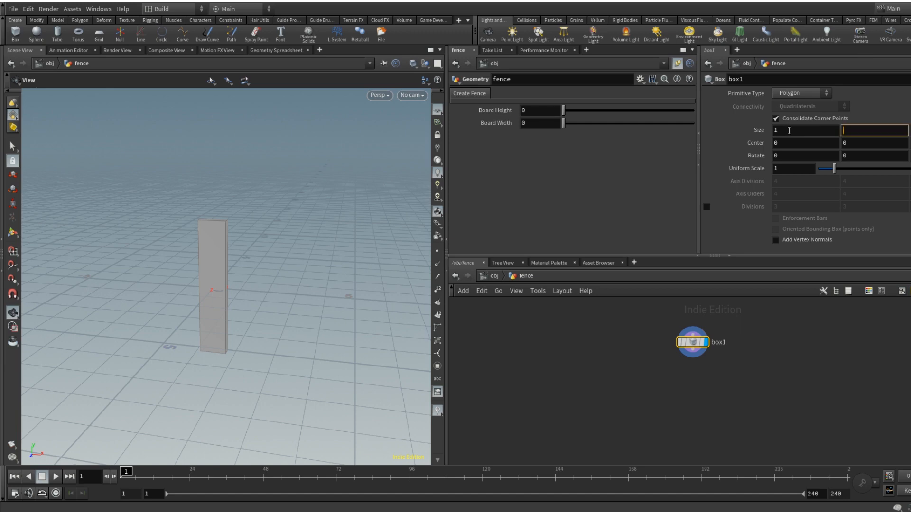
{"action": "right_click", "coordinate": [864, 126]}
{"action": "mouse_move", "coordinate": [856, 169]}
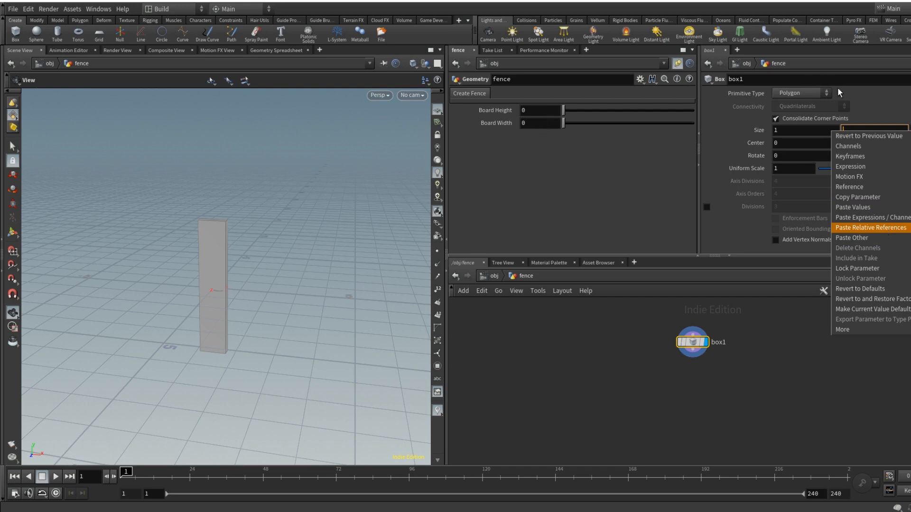
{"action": "left_click", "coordinate": [869, 229]}
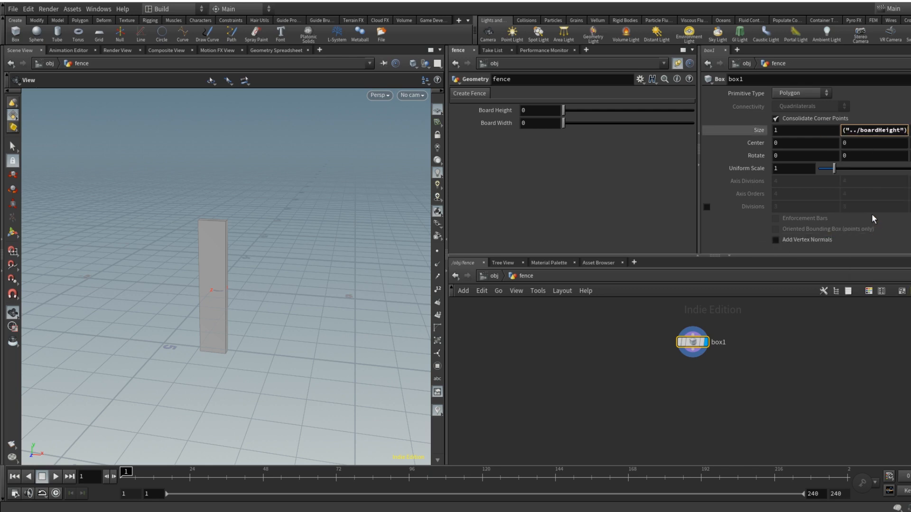
{"action": "key", "text": "Return"}
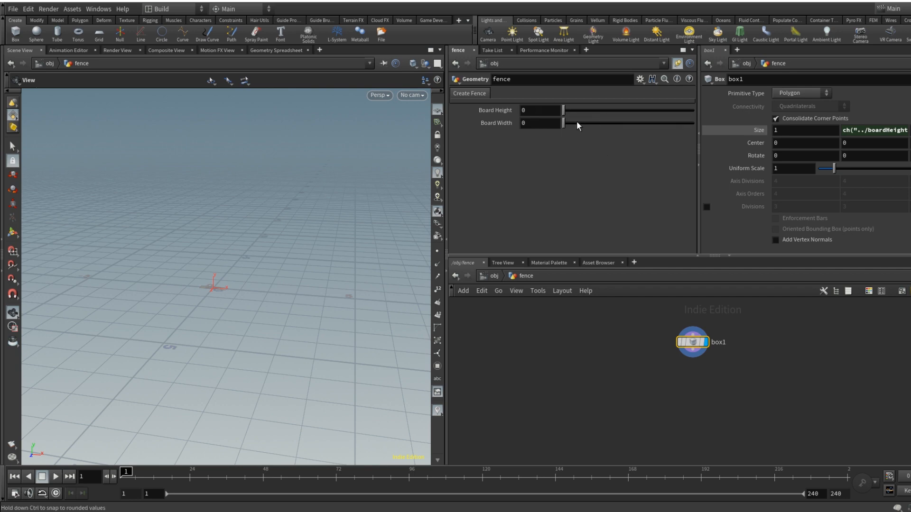
Step: Set the default value of the fence node's Board Height parameter to 5 and accept the interface change
{"action": "mouse_move", "coordinate": [565, 110]}
{"action": "left_mouse_down"}
{"action": "mouse_move", "coordinate": [644, 114]}
{"action": "mouse_move", "coordinate": [554, 122]}
{"action": "left_mouse_up"}
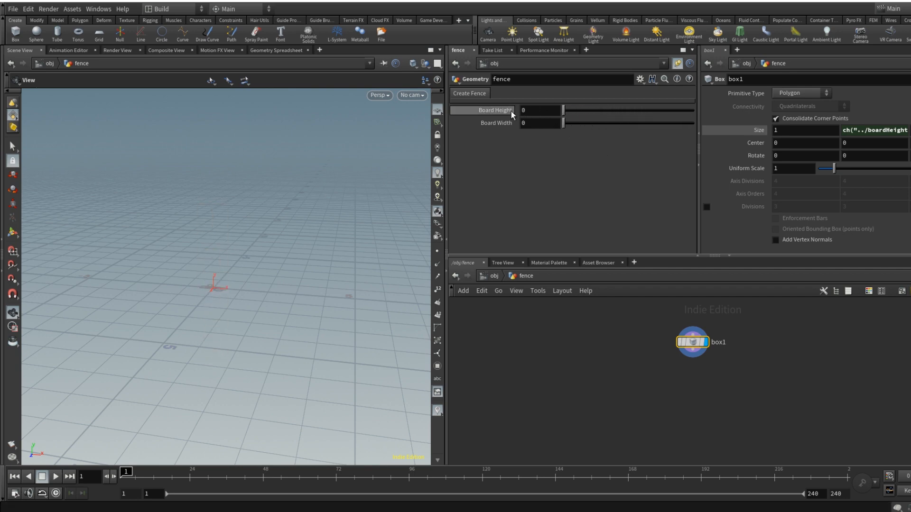
{"action": "left_click", "coordinate": [639, 78]}
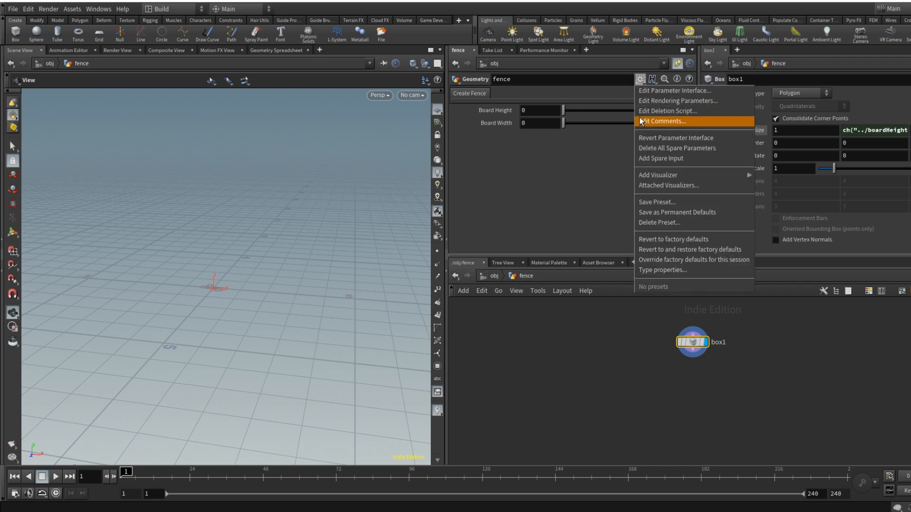
{"action": "left_click", "coordinate": [664, 94]}
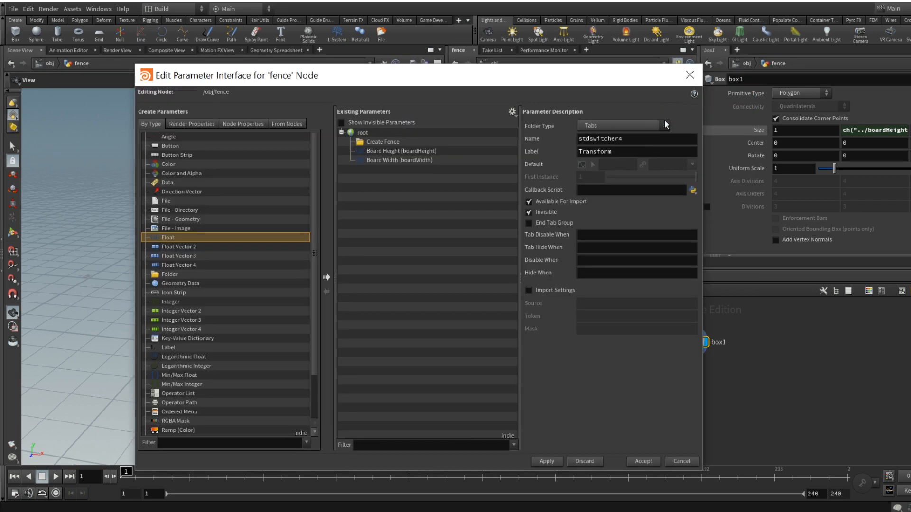
{"action": "left_click", "coordinate": [417, 152]}
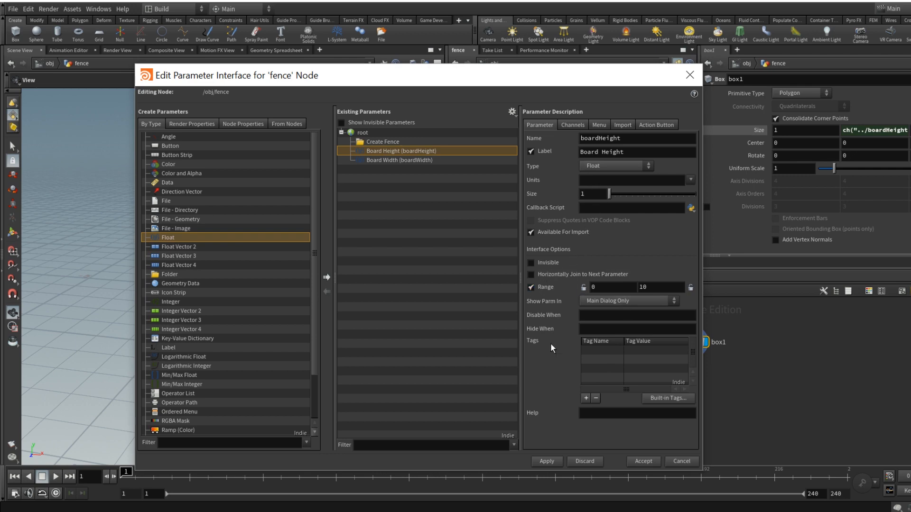
{"action": "left_click", "coordinate": [636, 304]}
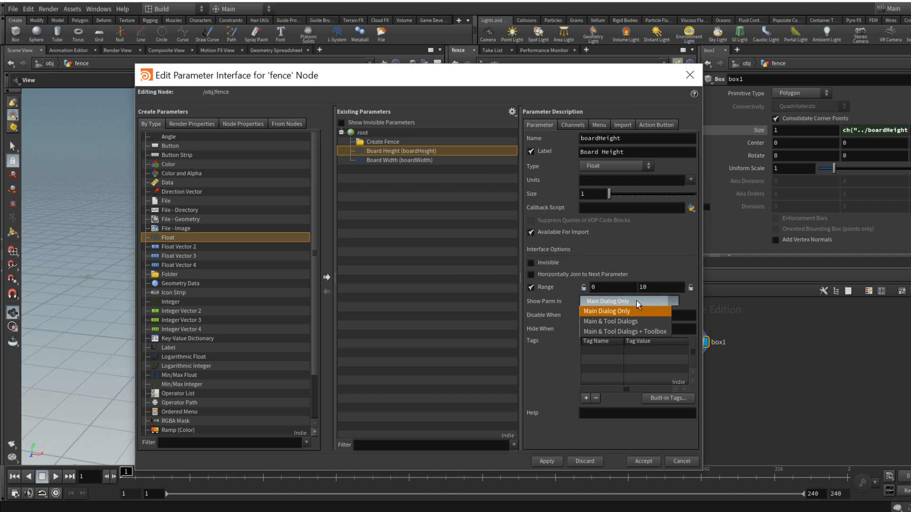
{"action": "left_click", "coordinate": [636, 301]}
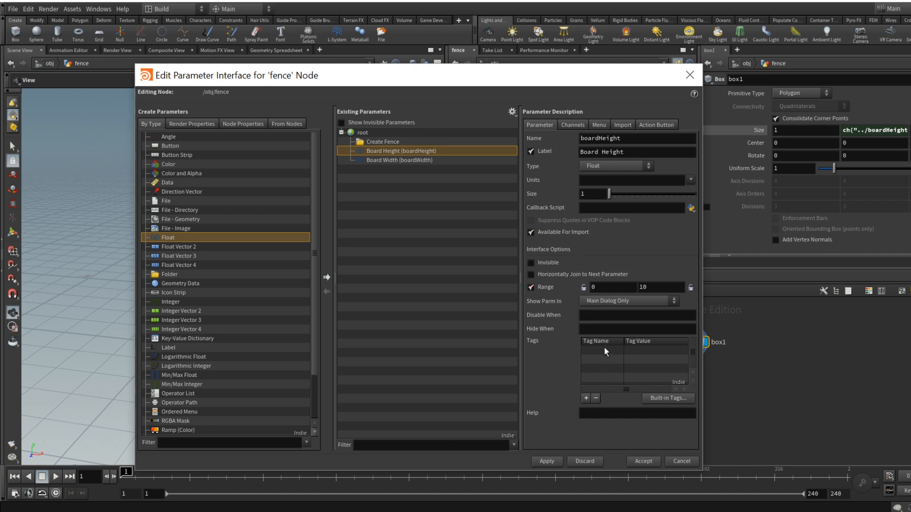
{"action": "left_click", "coordinate": [572, 125]}
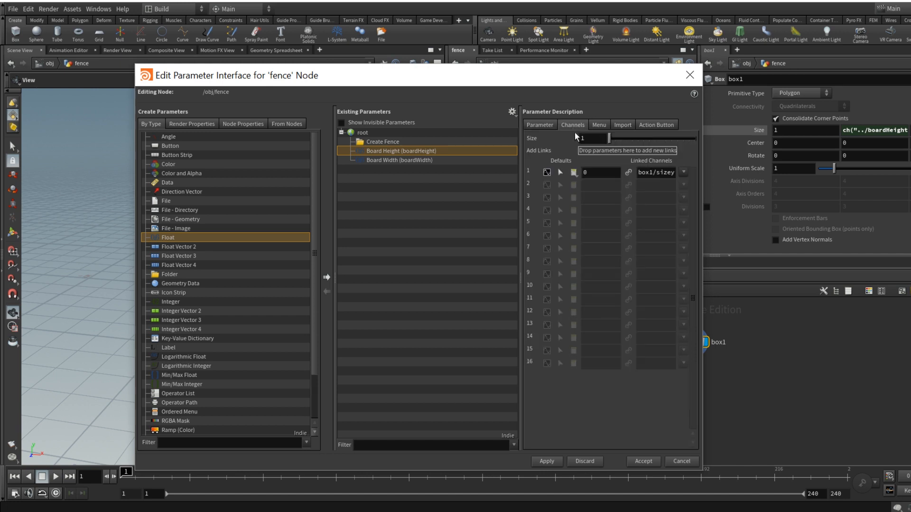
{"action": "double_click", "coordinate": [596, 173]}
{"action": "type", "text": "5"}
{"action": "left_click", "coordinate": [547, 462]}
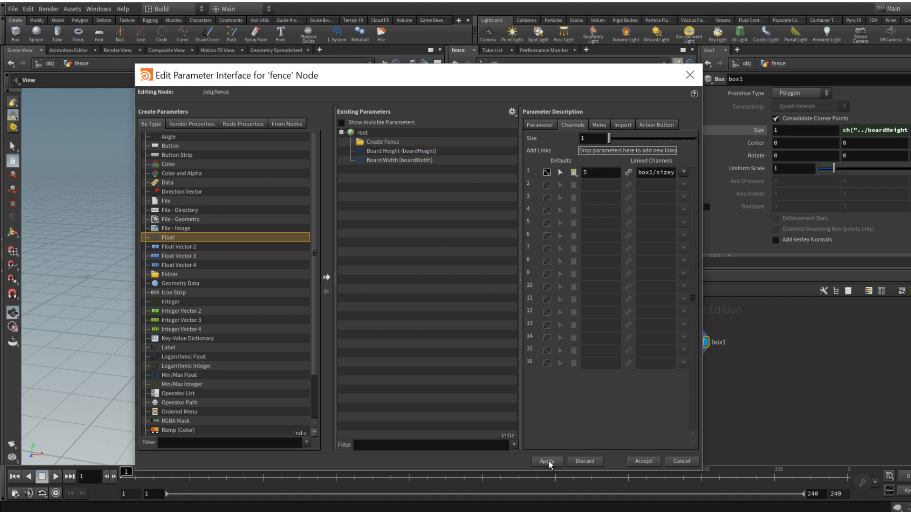
{"action": "left_click", "coordinate": [643, 461]}
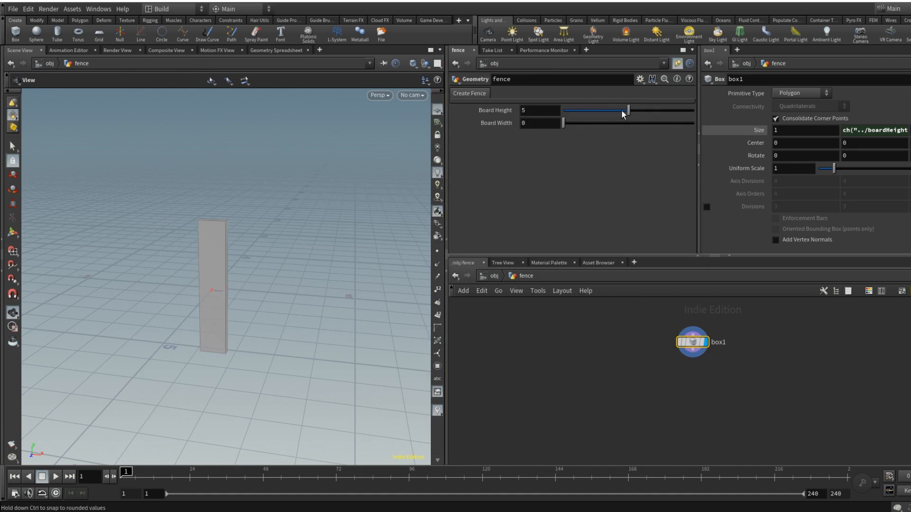
Step: Test the fence's Board Height at 100, then restore it to 5
{"action": "left_click_drag", "start_coordinate": [628, 109], "coordinate": [462, 111]}
{"action": "key", "text": "ctrl+z"}
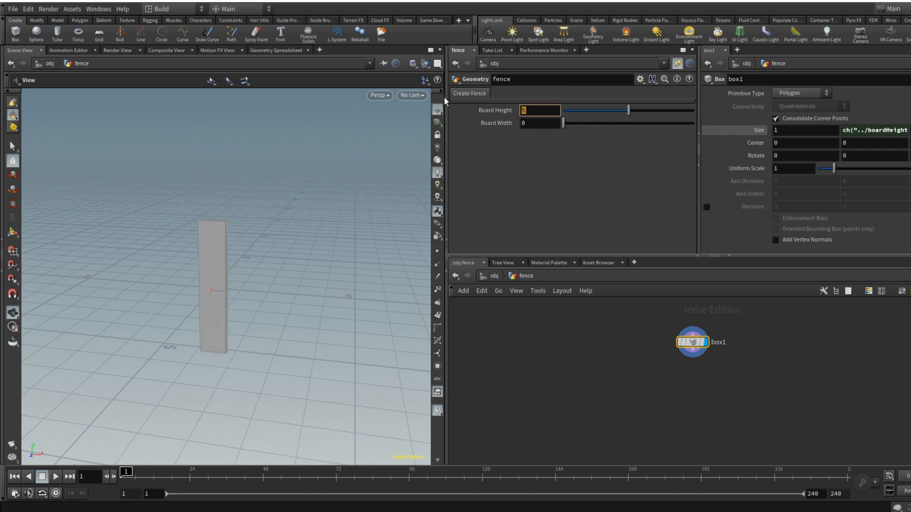
{"action": "type", "text": "100"}
{"action": "key", "text": "Return"}
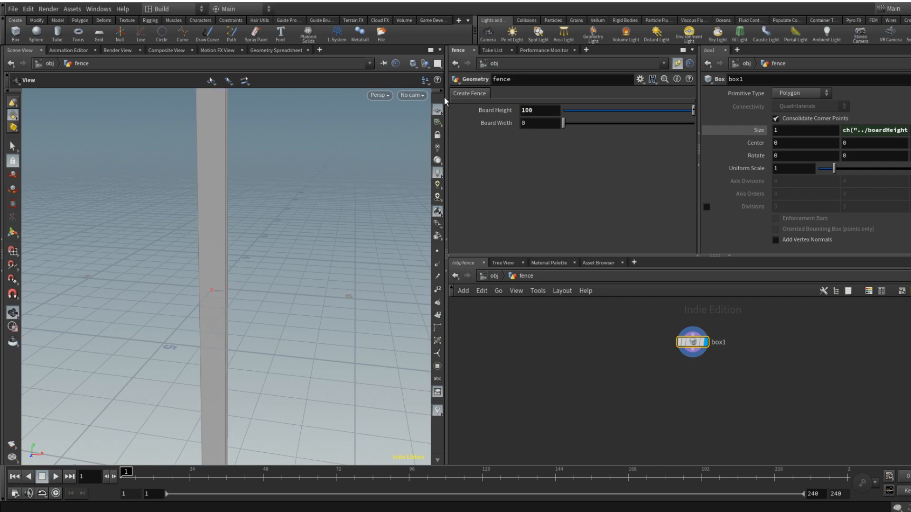
{"action": "left_click_drag", "start_coordinate": [540, 110], "coordinate": [445, 99]}
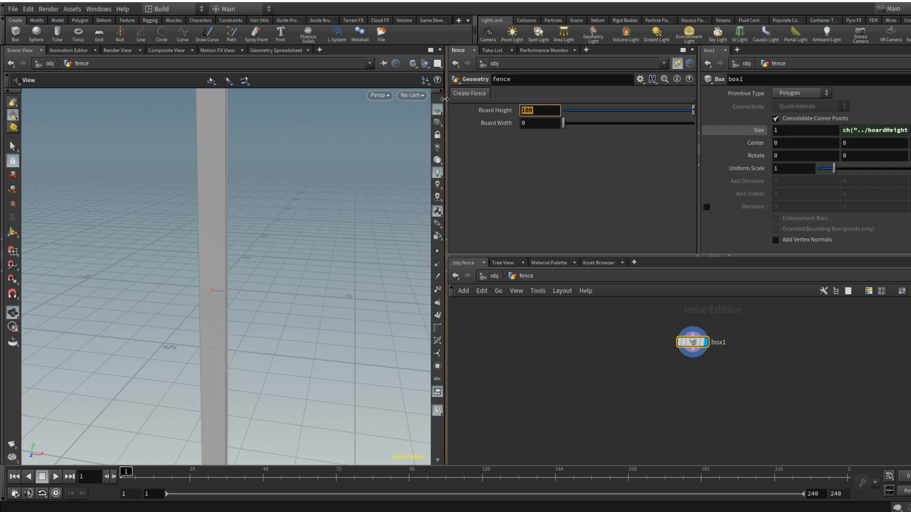
{"action": "type", "text": "5"}
{"action": "key", "text": "Return"}
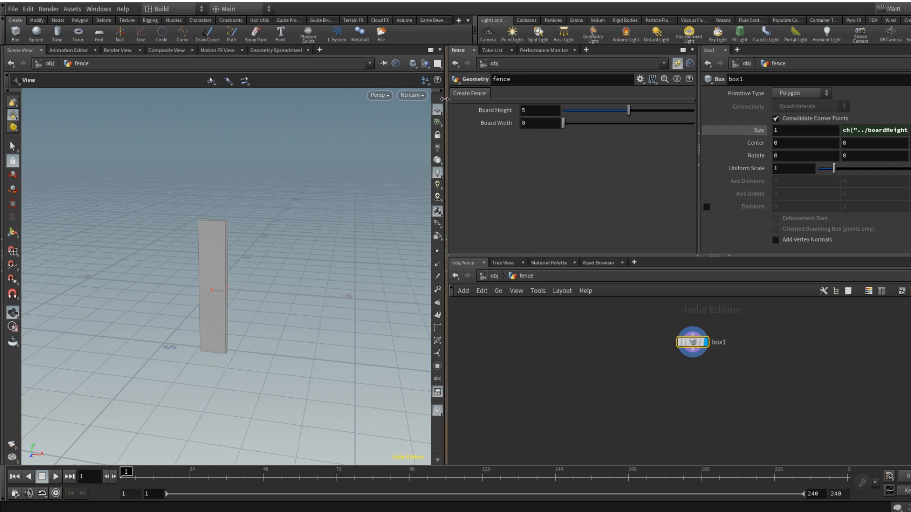
Step: Test the fence's Board Height with the negative value -5, then restore it to 5
{"action": "left_click_drag", "start_coordinate": [526, 111], "coordinate": [432, 101]}
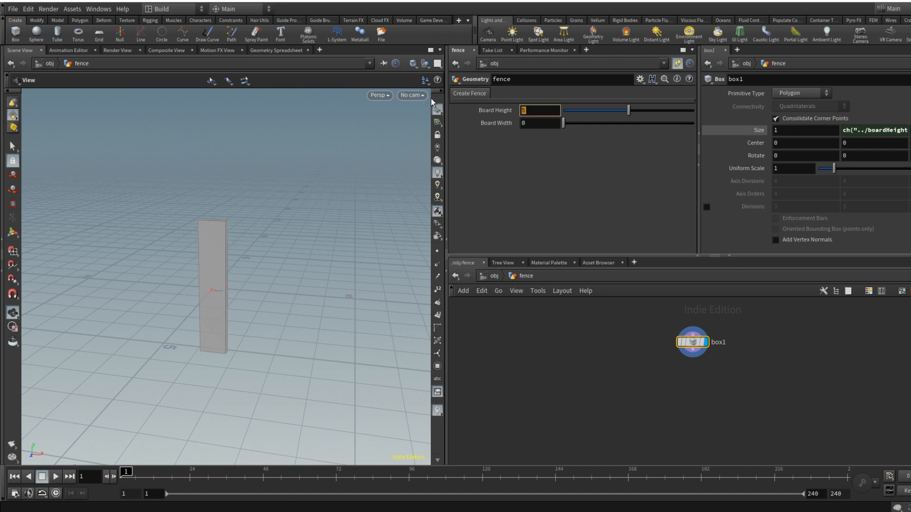
{"action": "type", "text": "-5"}
{"action": "key", "text": "Return"}
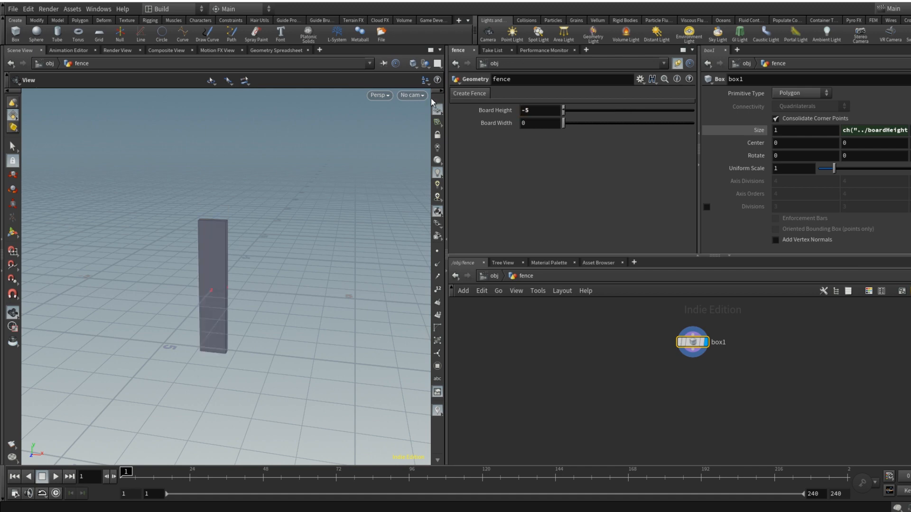
{"action": "left_click_drag", "start_coordinate": [535, 110], "coordinate": [476, 108]}
{"action": "type", "text": "5"}
{"action": "key", "text": "Return"}
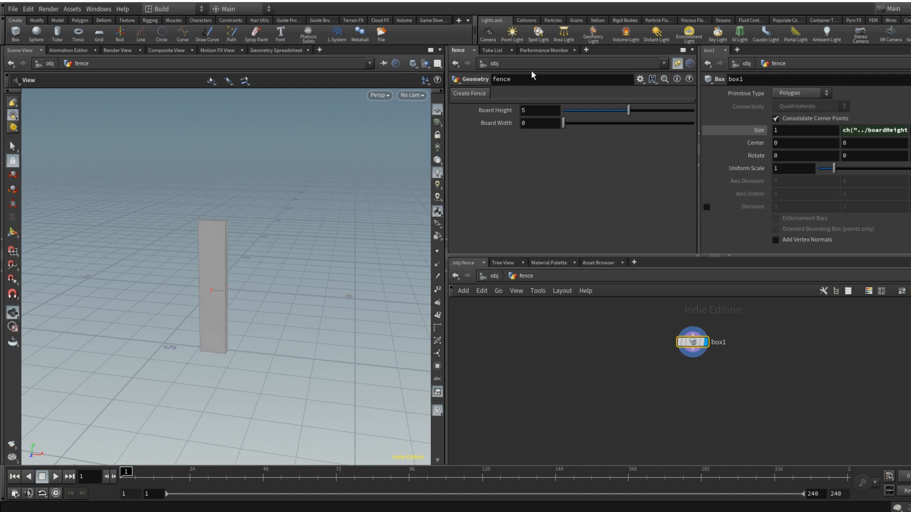
Step: Lock the lower limit of Board Height's range at 0 in the fence node's parameter interface and accept
{"action": "left_click", "coordinate": [639, 79]}
{"action": "left_click", "coordinate": [655, 90]}
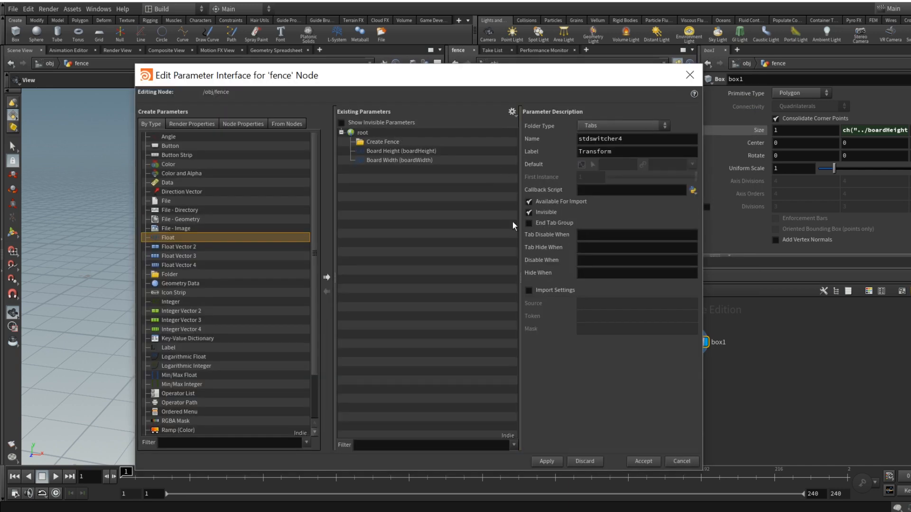
{"action": "left_click", "coordinate": [441, 150]}
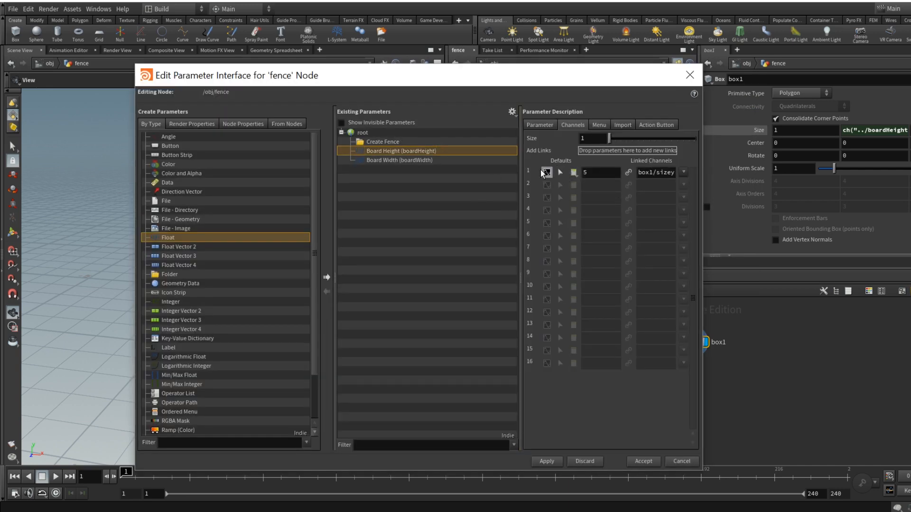
{"action": "left_click", "coordinate": [532, 124]}
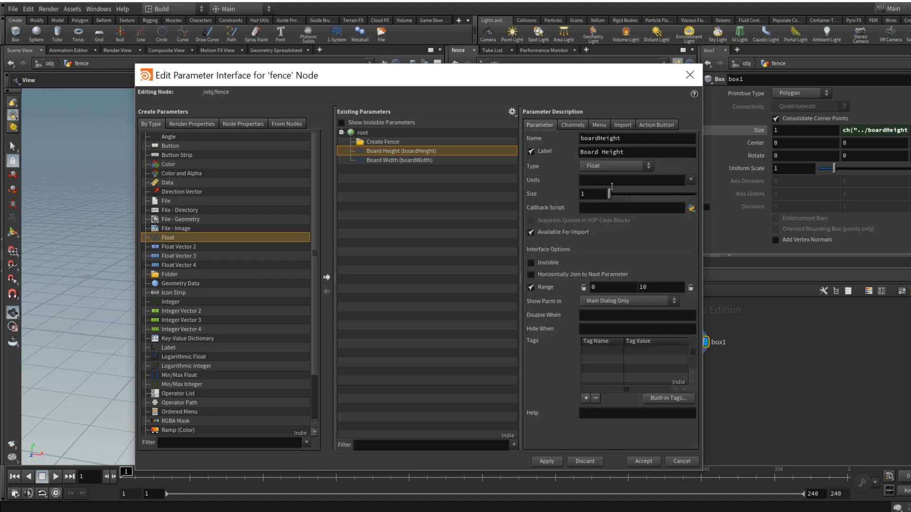
{"action": "left_click", "coordinate": [583, 290]}
{"action": "left_click", "coordinate": [646, 463]}
Step: Test the fence's Board Height at its lower limit of 0, then raise it to about 4.63
{"action": "left_click", "coordinate": [544, 112]}
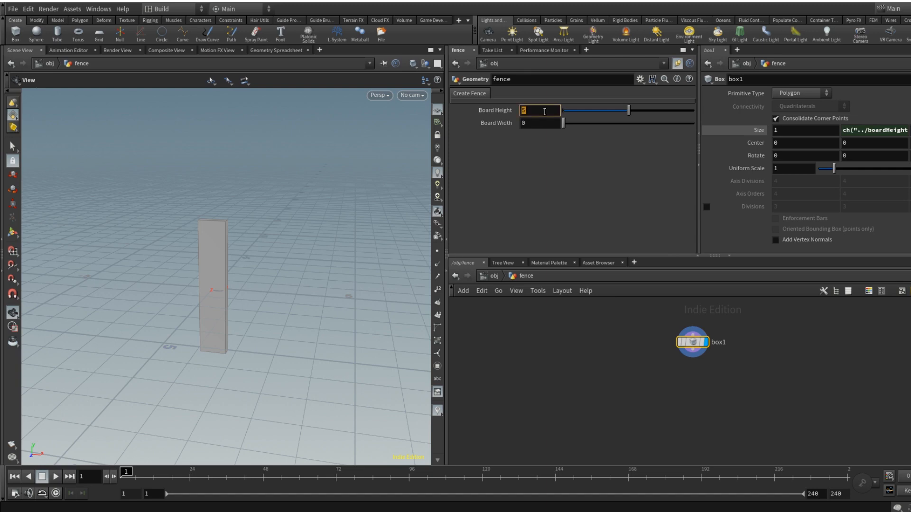
{"action": "type", "text": "0"}
{"action": "key", "text": "Return"}
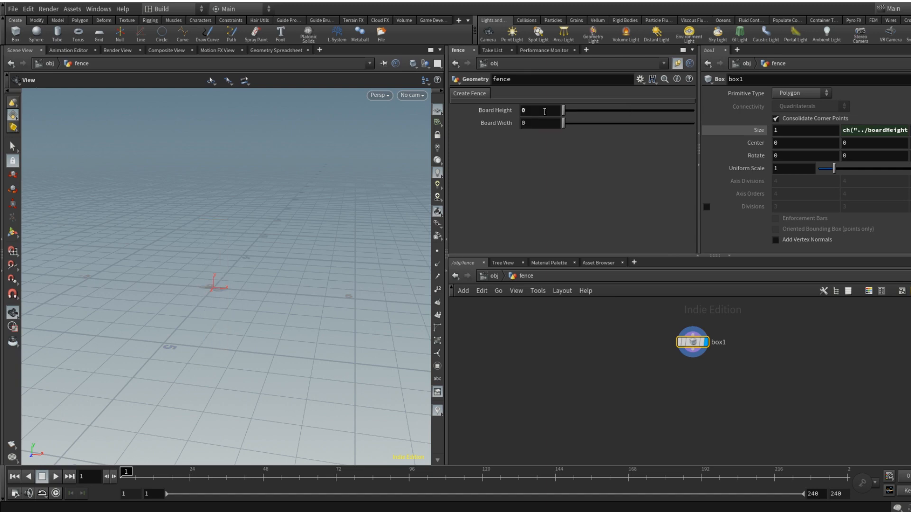
{"action": "left_click", "coordinate": [531, 110]}
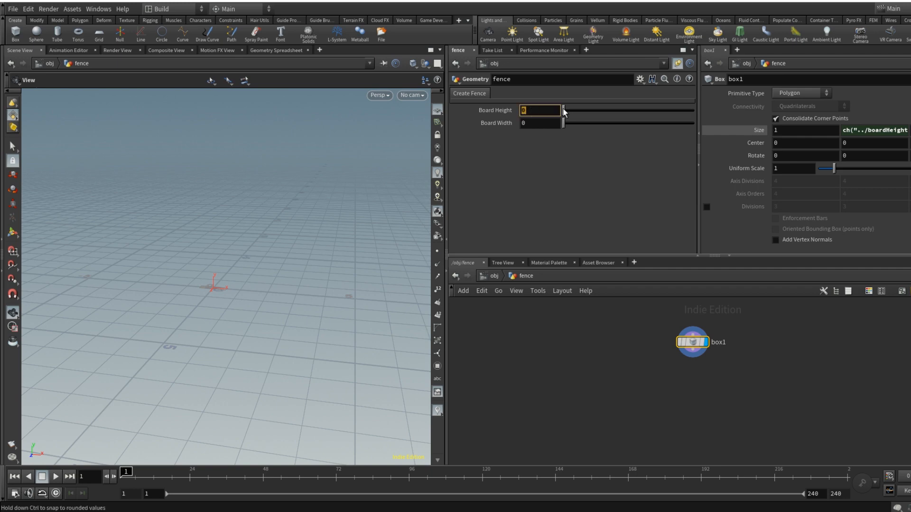
{"action": "left_click_drag", "start_coordinate": [563, 107], "coordinate": [627, 121]}
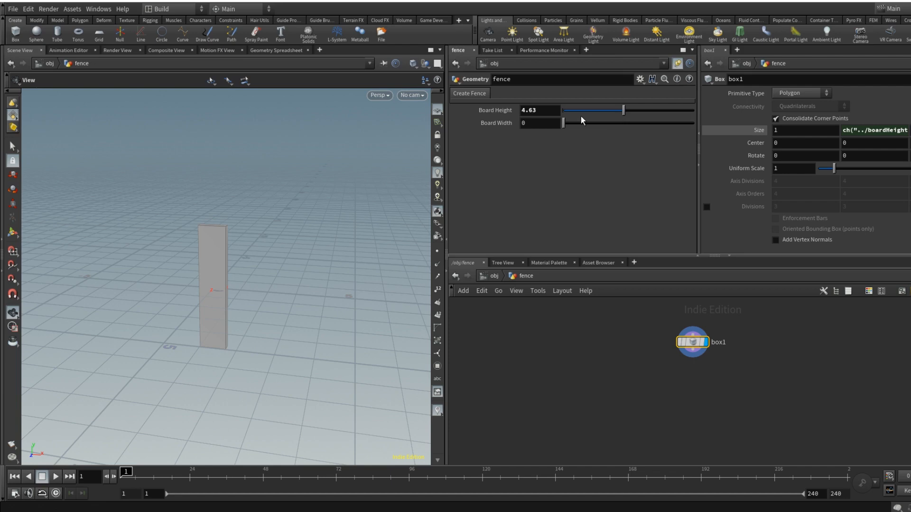
Step: Set the fence node's Board Height back to 0
{"action": "left_click", "coordinate": [546, 112]}
{"action": "type", "text": "0"}
{"action": "key", "text": "Return"}
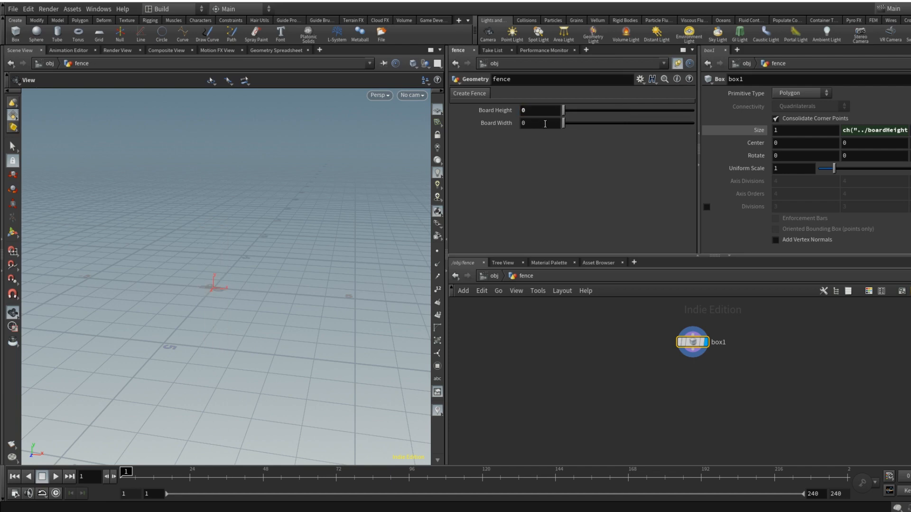
Step: Set the fence node's Board Height to 5
{"action": "left_click", "coordinate": [539, 111]}
{"action": "type", "text": "5"}
{"action": "key", "text": "Return"}
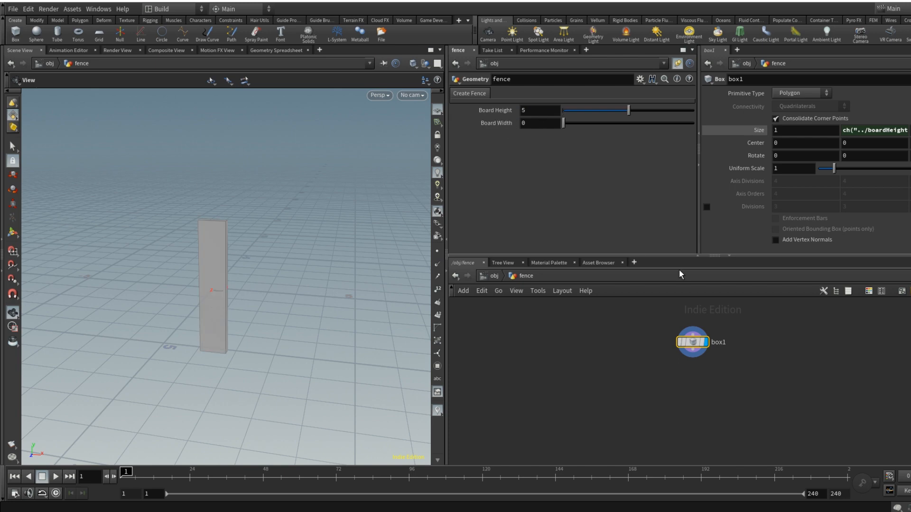
Step: In the fence node's parameter interface, lock Board Width's lower range limit at 0, set its default to 1 and accept
{"action": "left_click", "coordinate": [639, 79]}
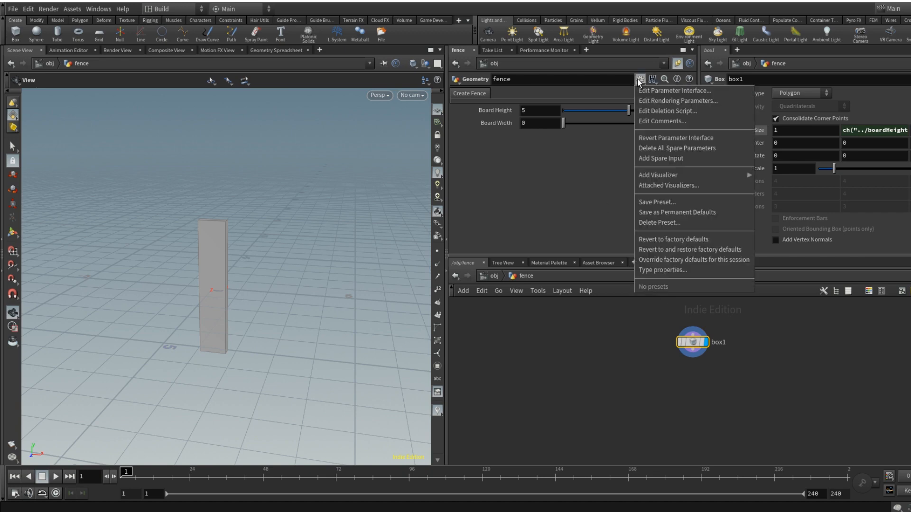
{"action": "left_click", "coordinate": [660, 91]}
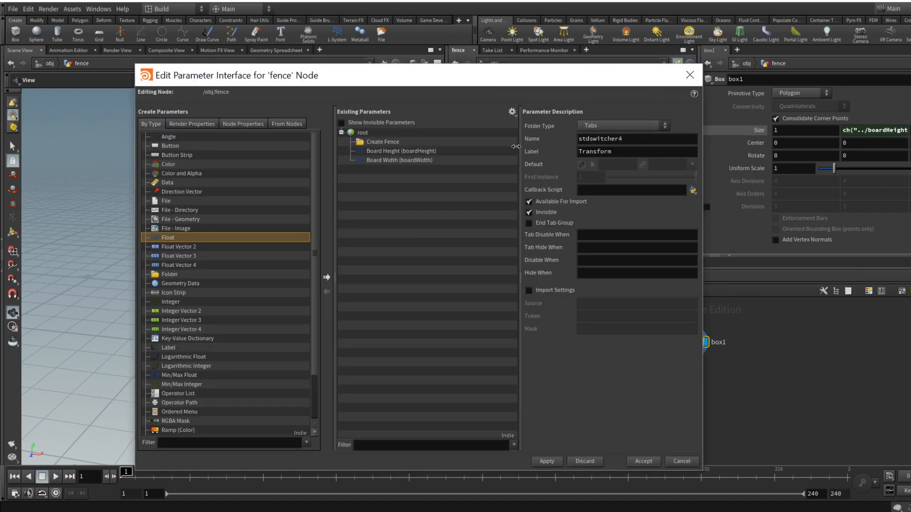
{"action": "left_click", "coordinate": [401, 160]}
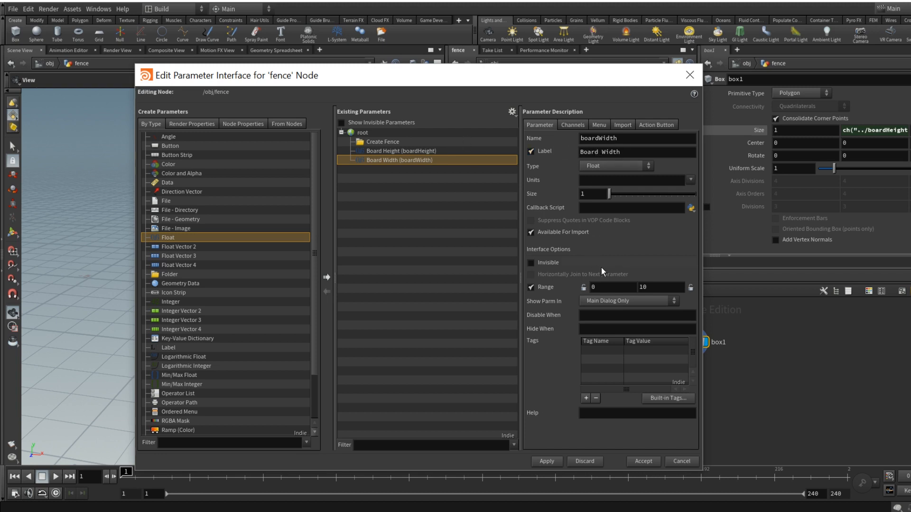
{"action": "left_click", "coordinate": [583, 287]}
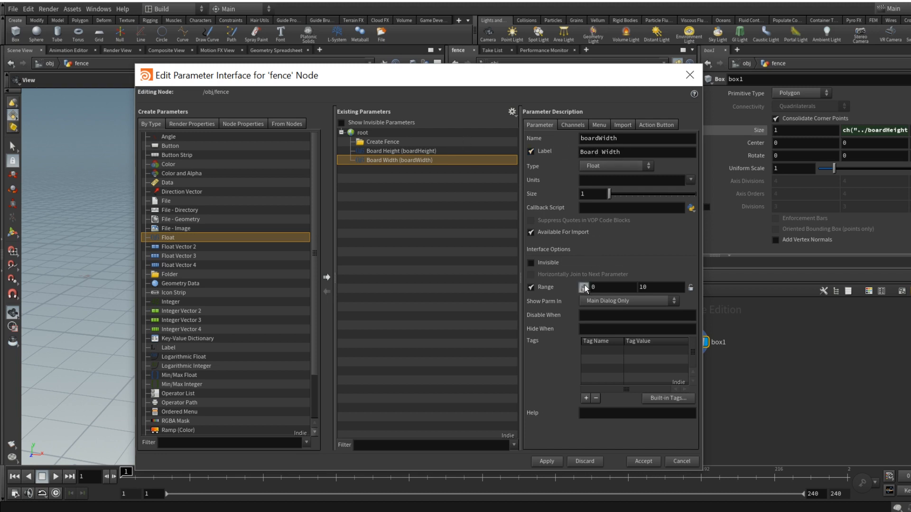
{"action": "left_click", "coordinate": [572, 124]}
{"action": "double_click", "coordinate": [597, 170]}
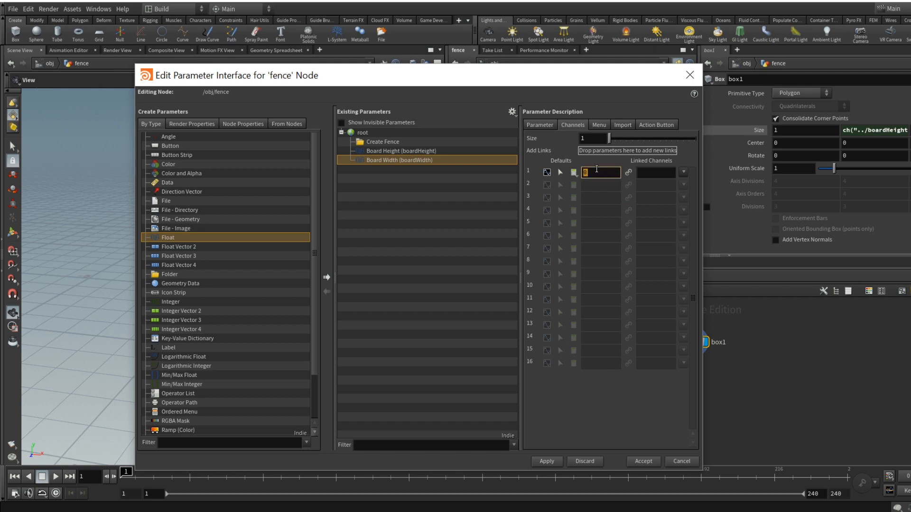
{"action": "type", "text": "1"}
{"action": "key", "text": "Return"}
{"action": "left_click", "coordinate": [644, 461]}
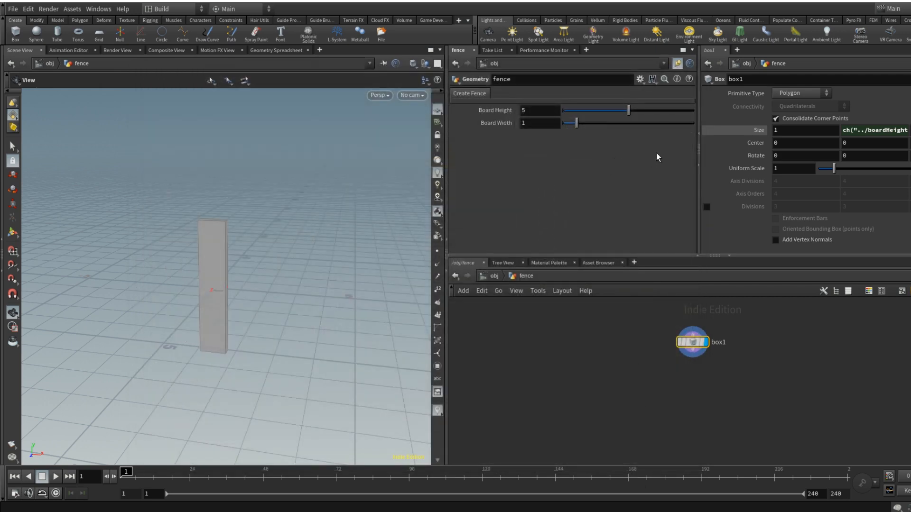
Step: Copy the fence's Board Width parameter and paste it as a relative reference into the box's X size
{"action": "right_click", "coordinate": [548, 119]}
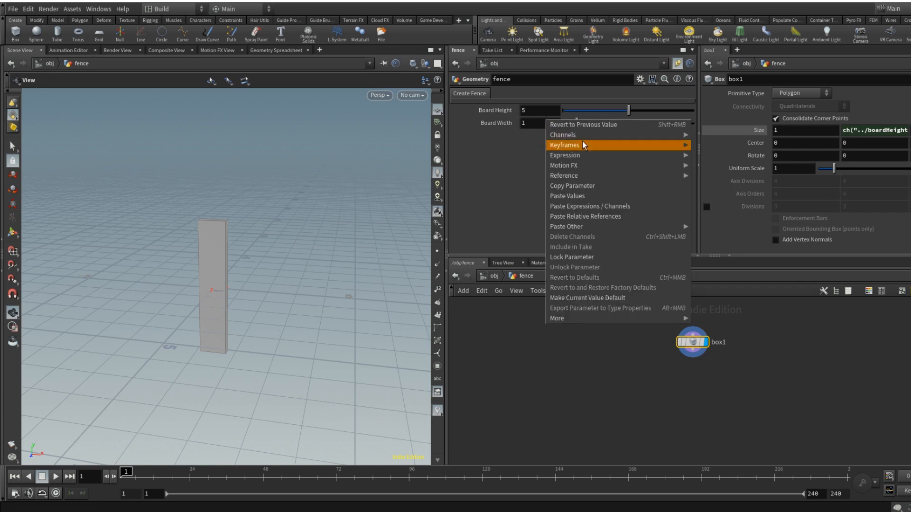
{"action": "left_click", "coordinate": [583, 188]}
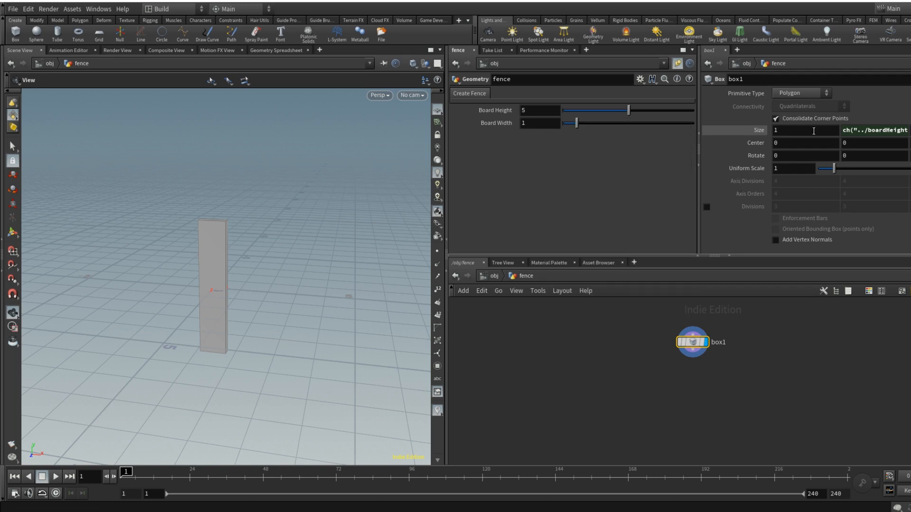
{"action": "left_click", "coordinate": [814, 131]}
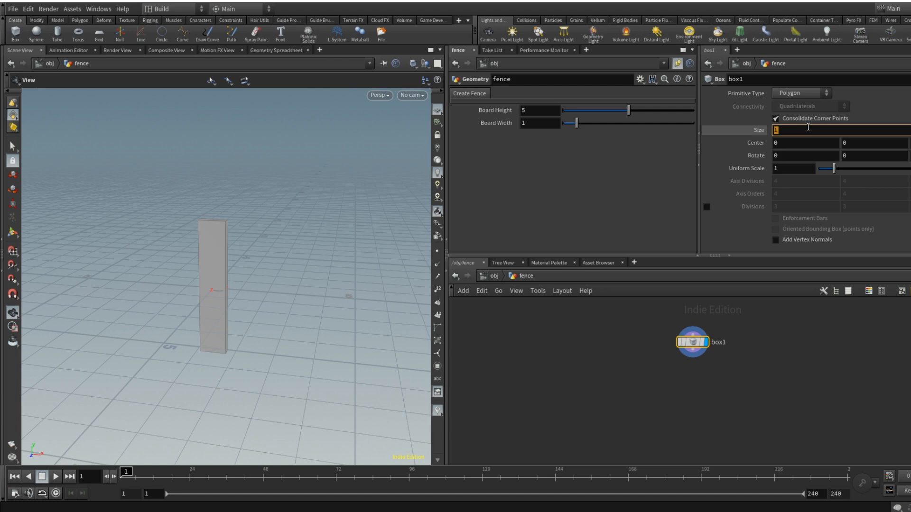
{"action": "right_click", "coordinate": [805, 127]}
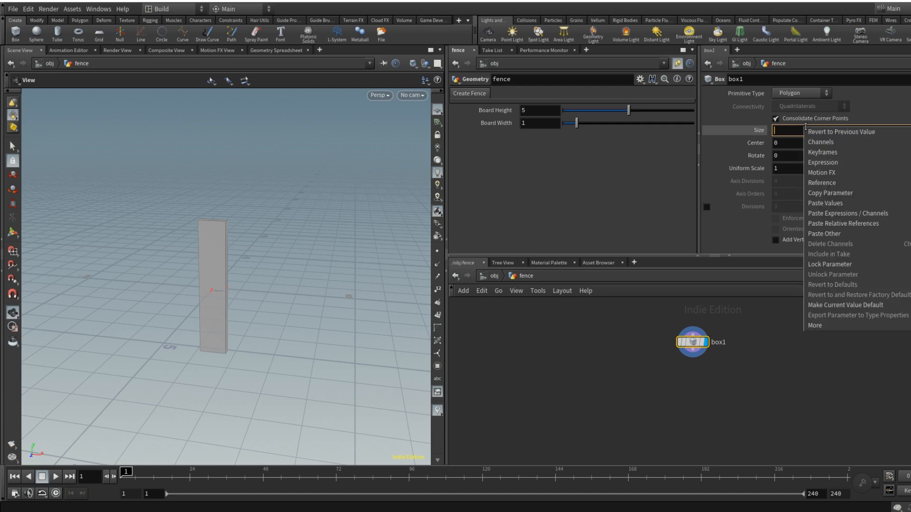
{"action": "left_click", "coordinate": [852, 224]}
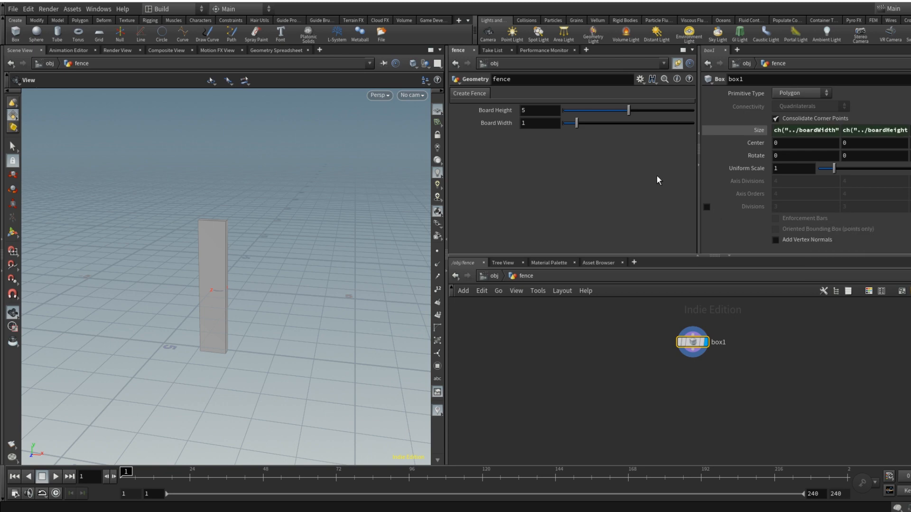
Step: Test the board with Board Width about 3.57 and Board Height about 4.2, then with Board Width 0
{"action": "left_click_drag", "start_coordinate": [577, 123], "coordinate": [618, 118]}
{"action": "left_click", "coordinate": [610, 110]}
{"action": "left_click_drag", "start_coordinate": [544, 122], "coordinate": [484, 118]}
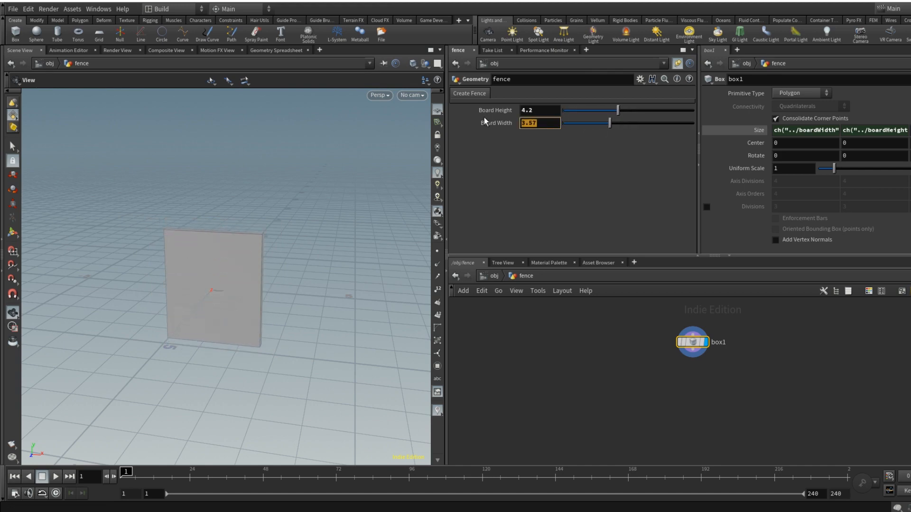
{"action": "type", "text": "0"}
{"action": "key", "text": "shift+Tab"}
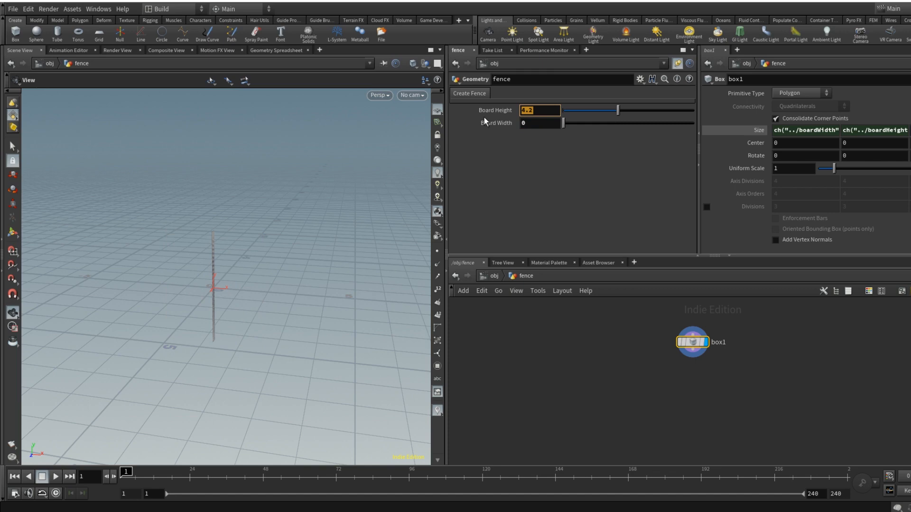
Step: Restore the fence's Board Width to 1 and Board Height to 5
{"action": "key", "text": "shift+Tab"}
{"action": "key", "text": "shift+Tab"}
{"action": "type", "text": "1"}
{"action": "key", "text": "shift+Tab"}
{"action": "type", "text": "5"}
{"action": "key", "text": "Tab"}
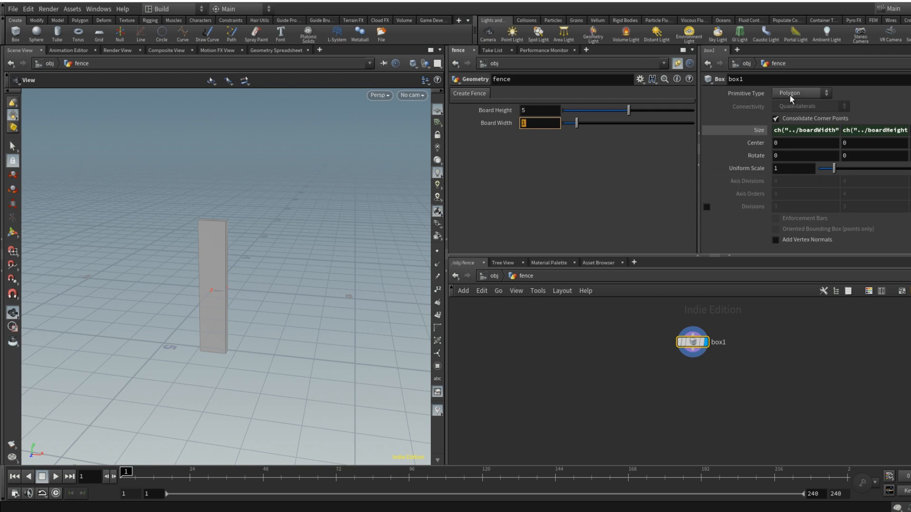
Step: Change the box's primitive type to Polygon Mesh
{"action": "left_click", "coordinate": [803, 92]}
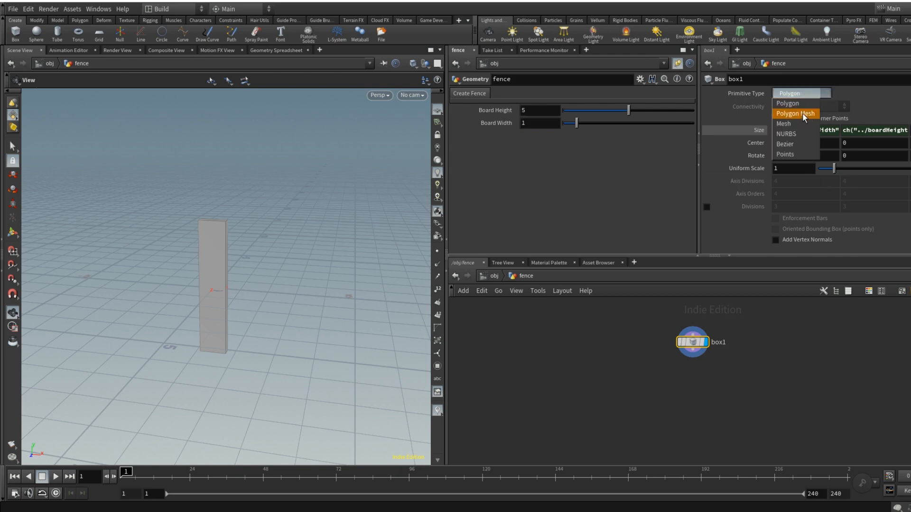
{"action": "left_click", "coordinate": [801, 115]}
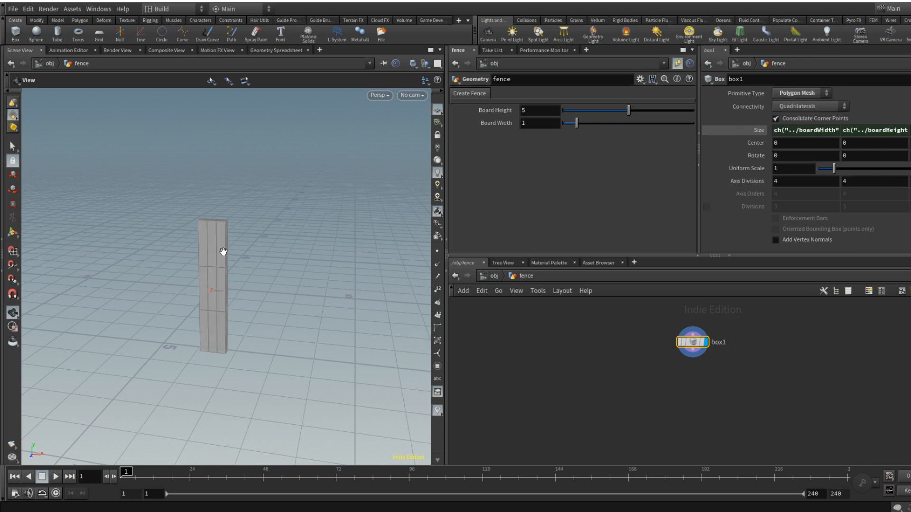
{"action": "left_click_drag", "start_coordinate": [245, 270], "coordinate": [203, 260]}
{"action": "scroll", "coordinate": [236, 263], "scroll_direction": "up", "scroll_amount": 4}
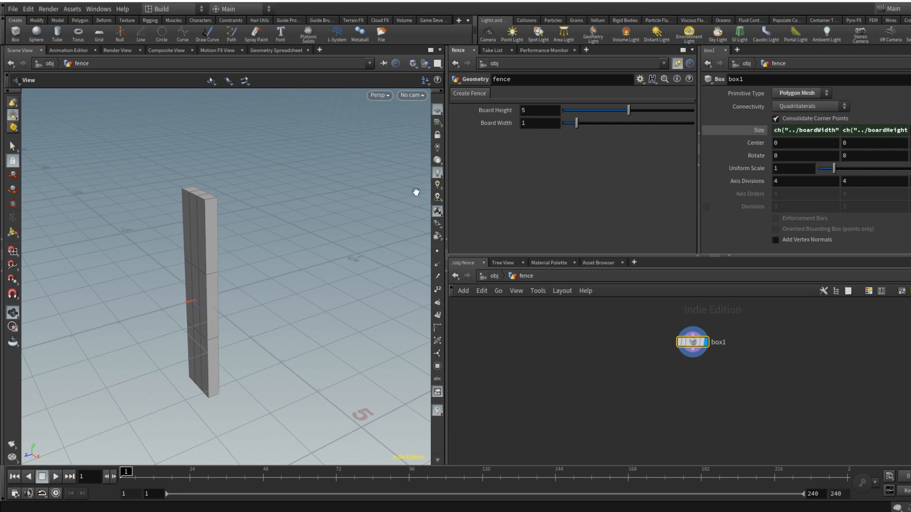
{"action": "mouse_move", "coordinate": [315, 230]}
{"action": "left_mouse_down"}
{"action": "mouse_move", "coordinate": [380, 228]}
{"action": "mouse_move", "coordinate": [313, 219]}
{"action": "left_mouse_up"}
{"action": "scroll", "coordinate": [311, 218], "scroll_direction": "down", "scroll_amount": 2}
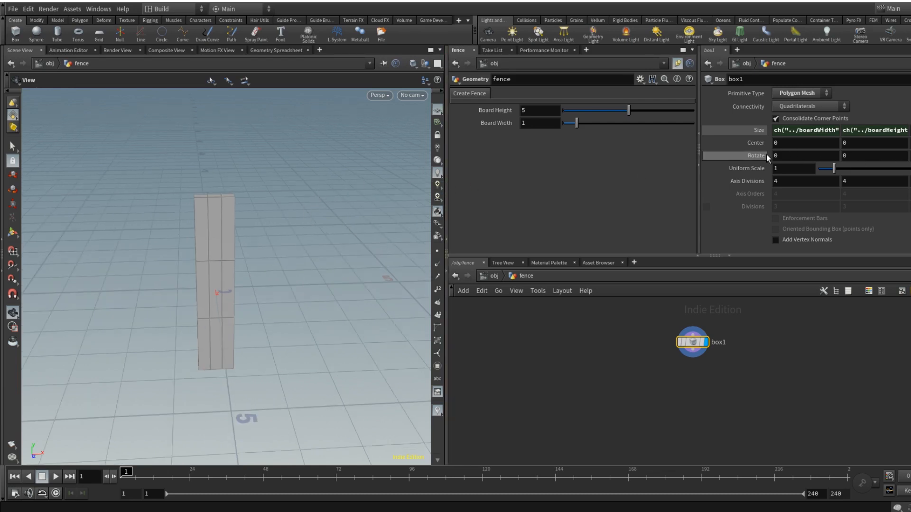
Step: Test the fence's Board Height at about 3.8, then undo the change
{"action": "left_click_drag", "start_coordinate": [275, 317], "coordinate": [224, 291]}
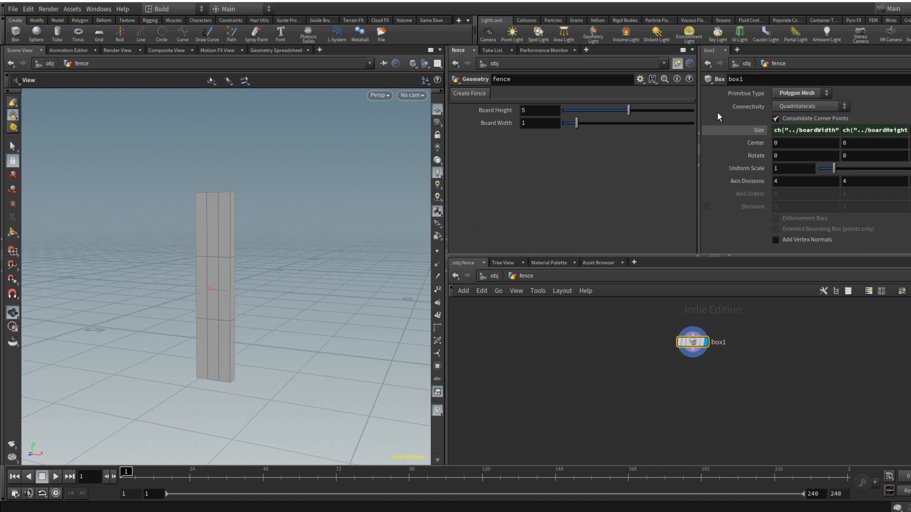
{"action": "left_click_drag", "start_coordinate": [629, 109], "coordinate": [613, 127]}
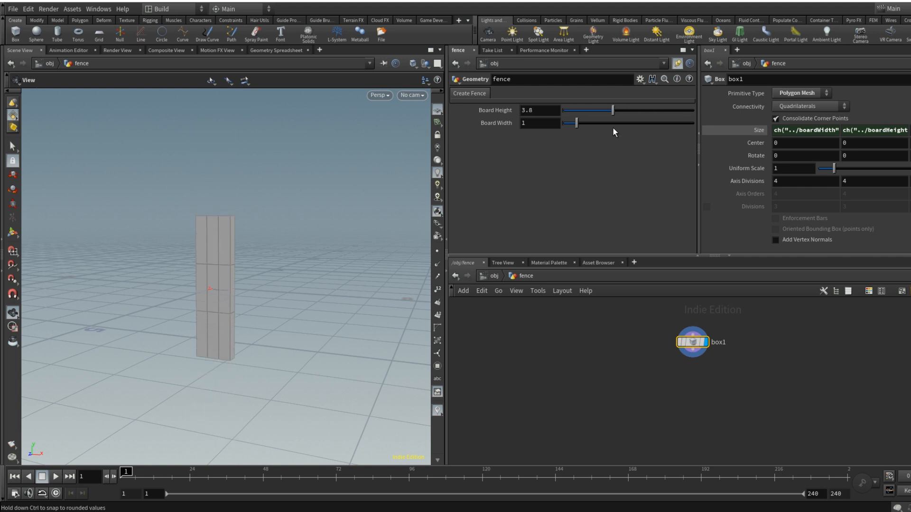
{"action": "key", "text": "ctrl+z"}
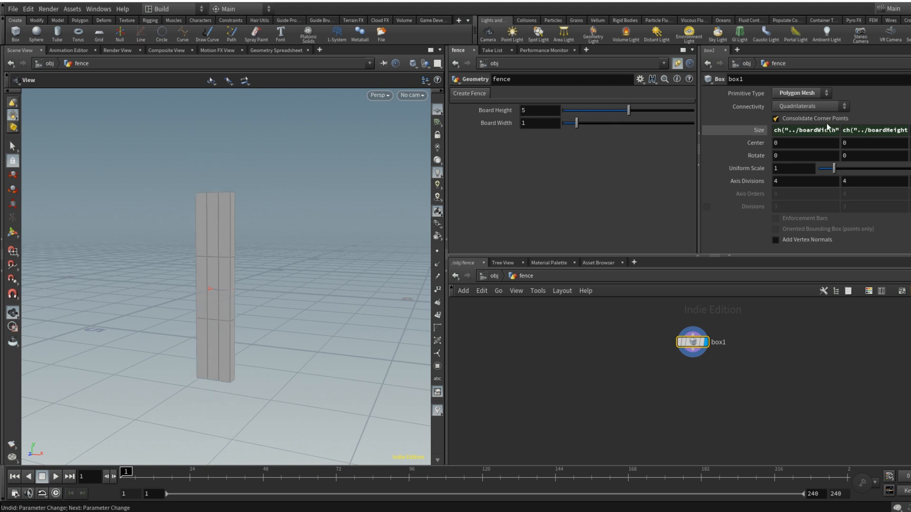
Step: Paste the box's Y size as a relative reference into its Y center and halve it with the expression ch("sizey")*.5
{"action": "right_click", "coordinate": [874, 133]}
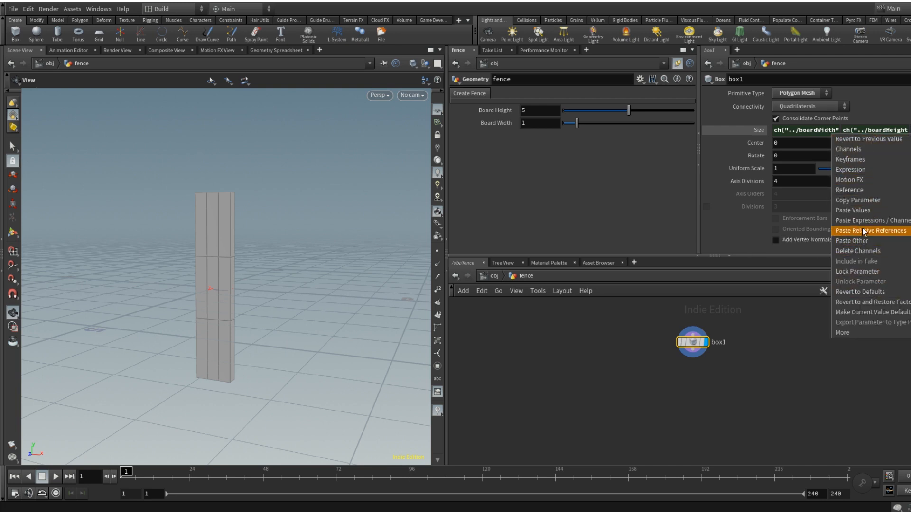
{"action": "left_click", "coordinate": [867, 200]}
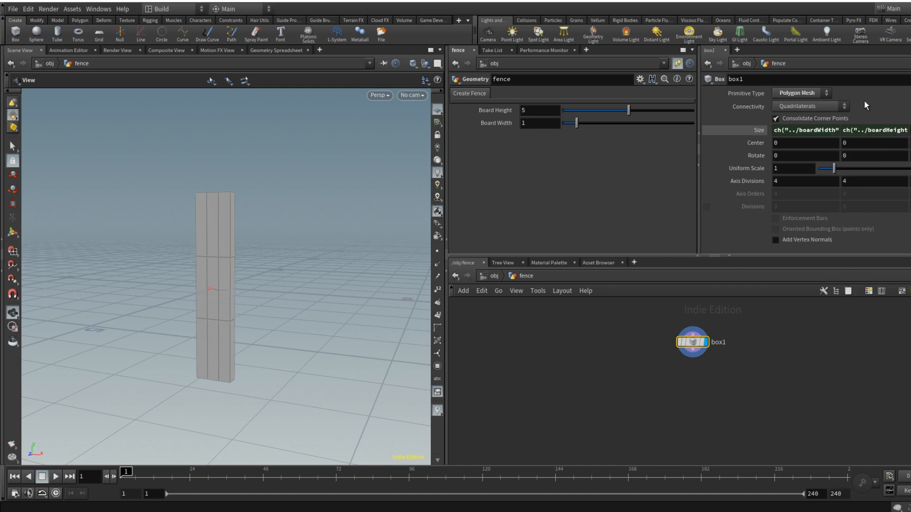
{"action": "left_click", "coordinate": [866, 145]}
{"action": "right_click", "coordinate": [866, 144]}
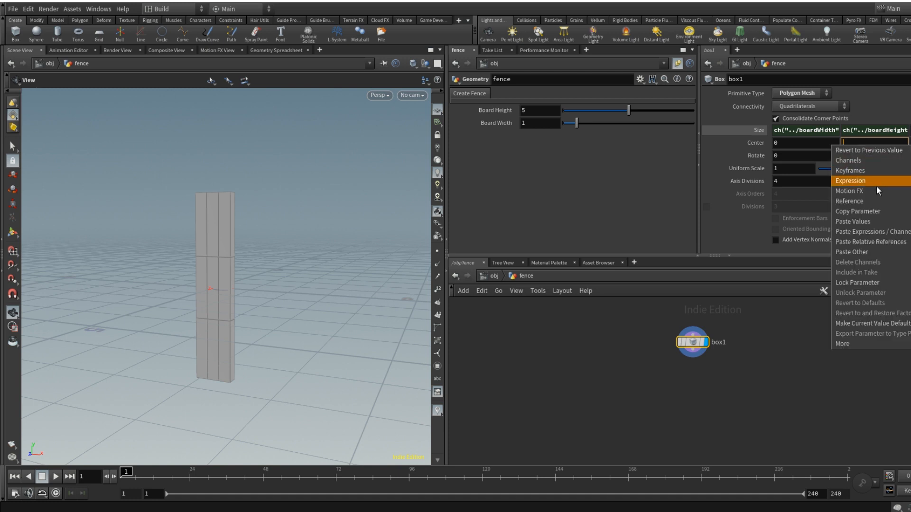
{"action": "left_click", "coordinate": [879, 241]}
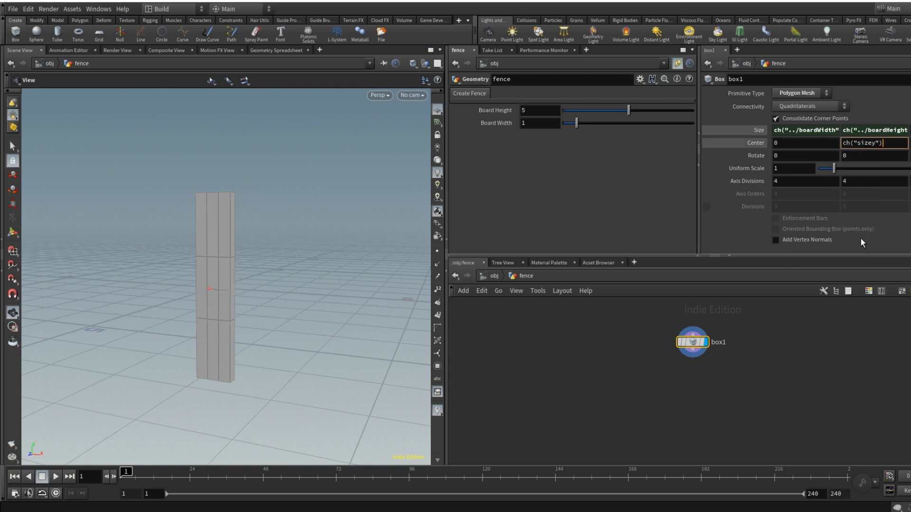
{"action": "key", "text": "Return"}
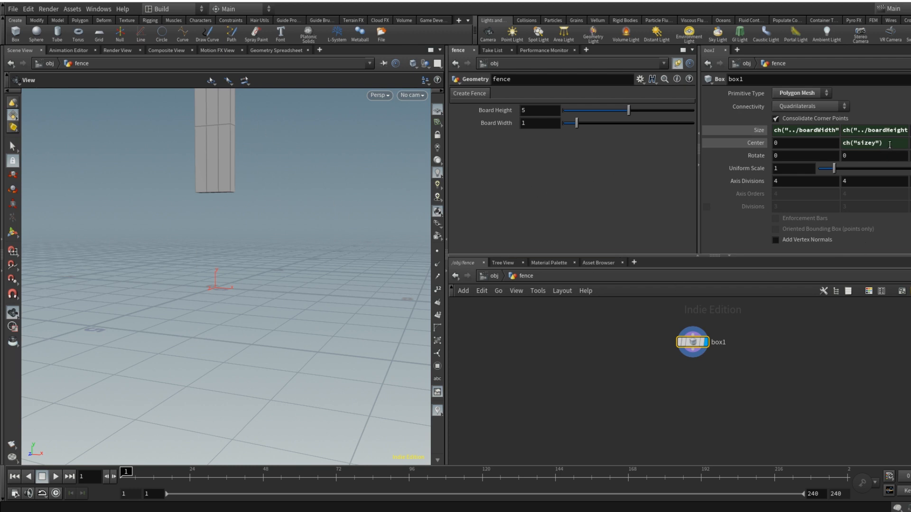
{"action": "left_click", "coordinate": [889, 144]}
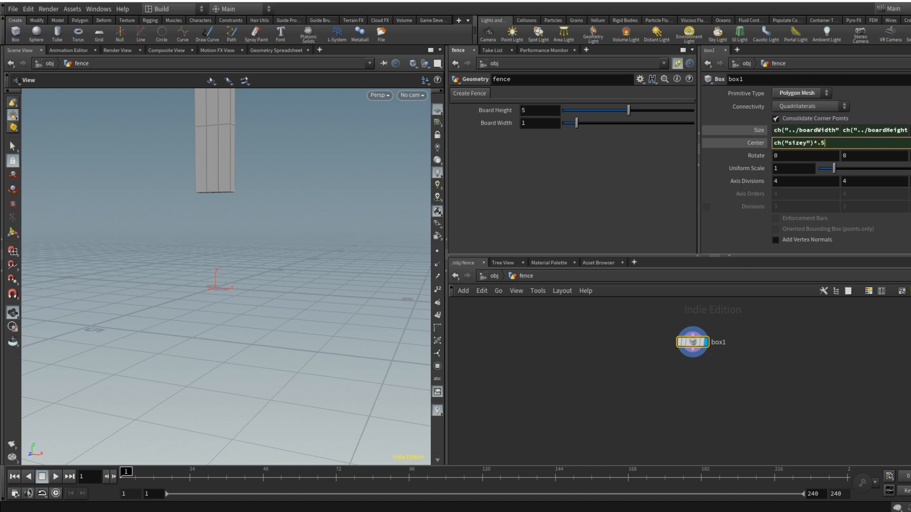
{"action": "key", "text": "Return"}
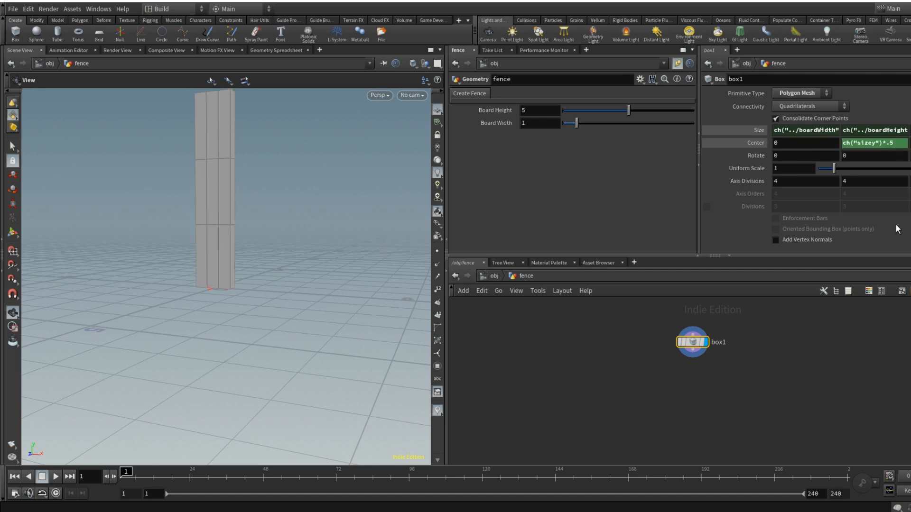
Step: Test the ground-anchored board with Board Height at about 3.53, then restore it to 5
{"action": "middle_click_drag", "start_coordinate": [171, 266], "coordinate": [249, 341]}
{"action": "left_click_drag", "start_coordinate": [249, 340], "coordinate": [303, 304]}
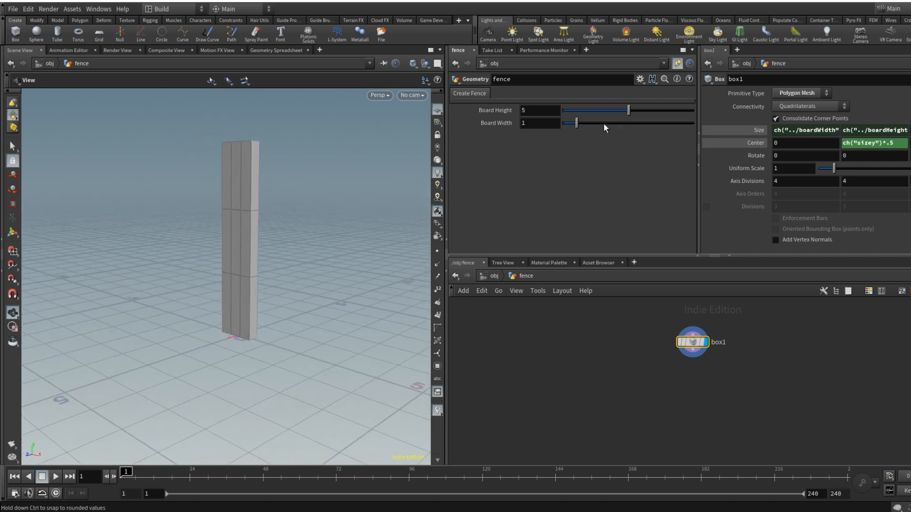
{"action": "mouse_move", "coordinate": [623, 118]}
{"action": "left_mouse_down"}
{"action": "mouse_move", "coordinate": [636, 118]}
{"action": "mouse_move", "coordinate": [599, 118]}
{"action": "mouse_move", "coordinate": [664, 121]}
{"action": "mouse_move", "coordinate": [611, 124]}
{"action": "left_mouse_up"}
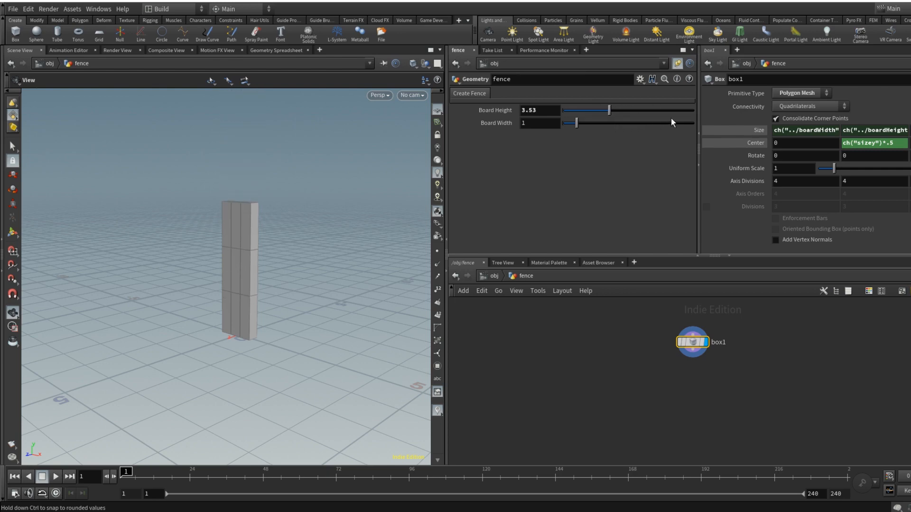
{"action": "double_click", "coordinate": [556, 110]}
{"action": "type", "text": "5"}
{"action": "key", "text": "Return"}
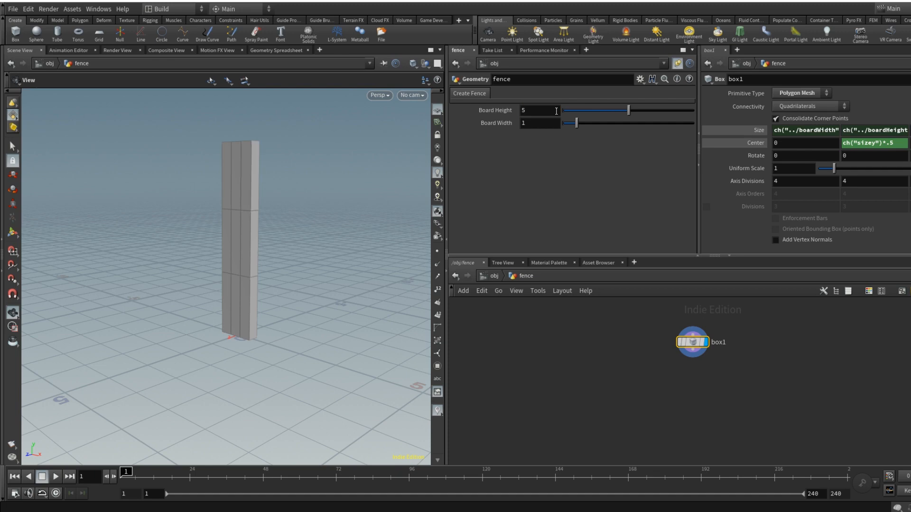
Step: Rename the box node as fenceBoxBase
{"action": "left_click_drag", "start_coordinate": [305, 213], "coordinate": [319, 260]}
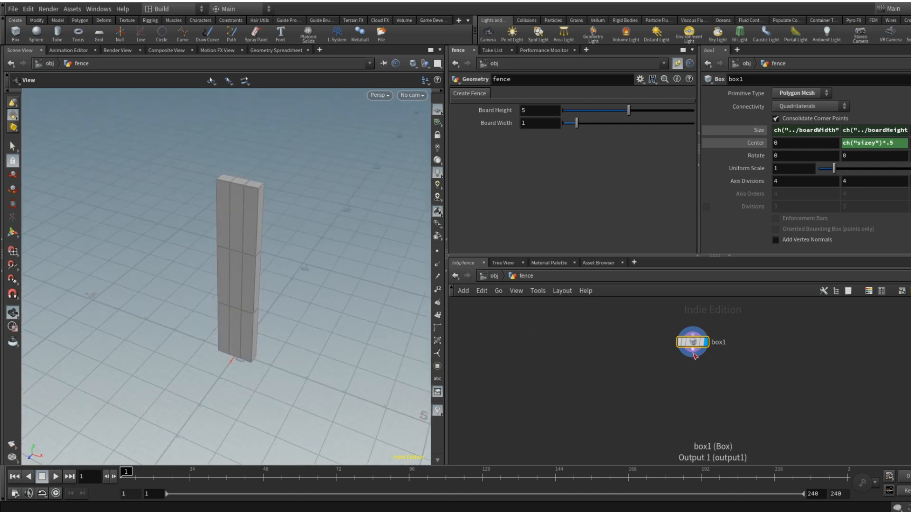
{"action": "left_click", "coordinate": [719, 342]}
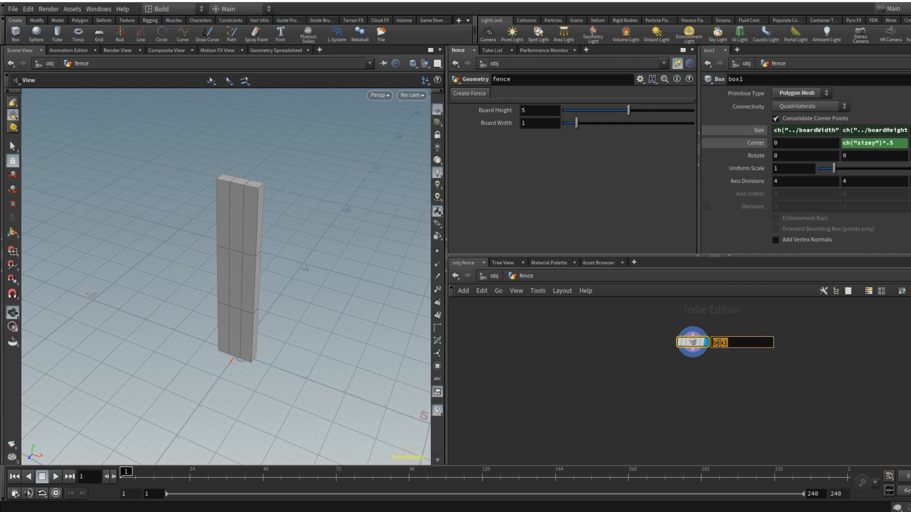
{"action": "double_click", "coordinate": [719, 343]}
{"action": "type", "text": "fenceBoxBase"}
{"action": "key", "text": "Return"}
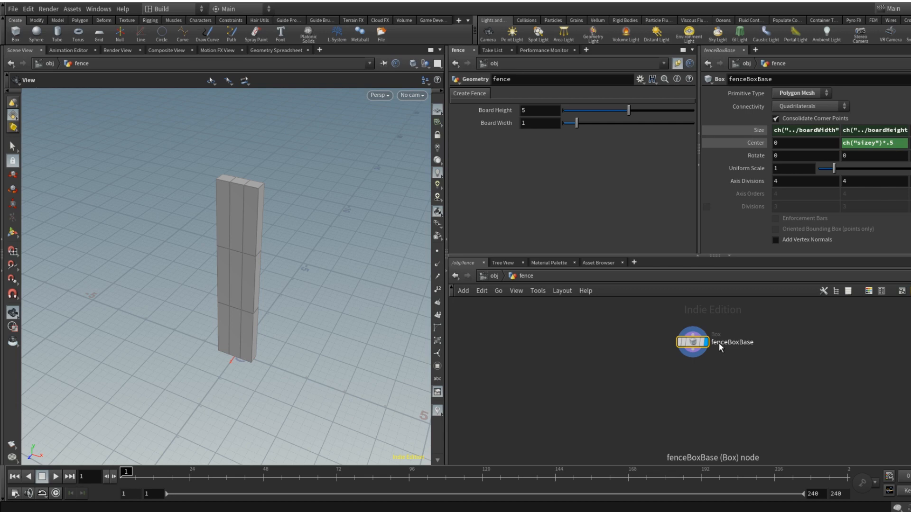
Step: Add a Group node wired below fenceBoxBase and make it the displayed node
{"action": "left_click_drag", "start_coordinate": [697, 344], "coordinate": [699, 337]}
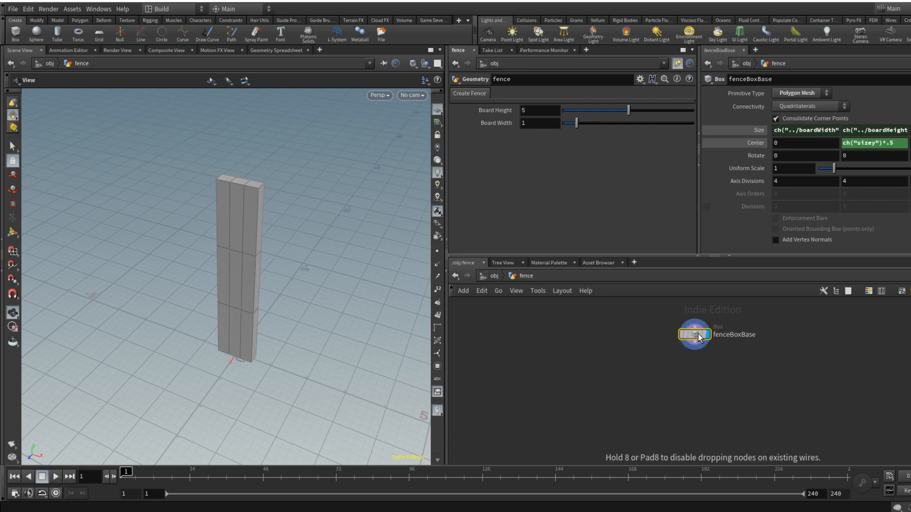
{"action": "mouse_move", "coordinate": [720, 334]}
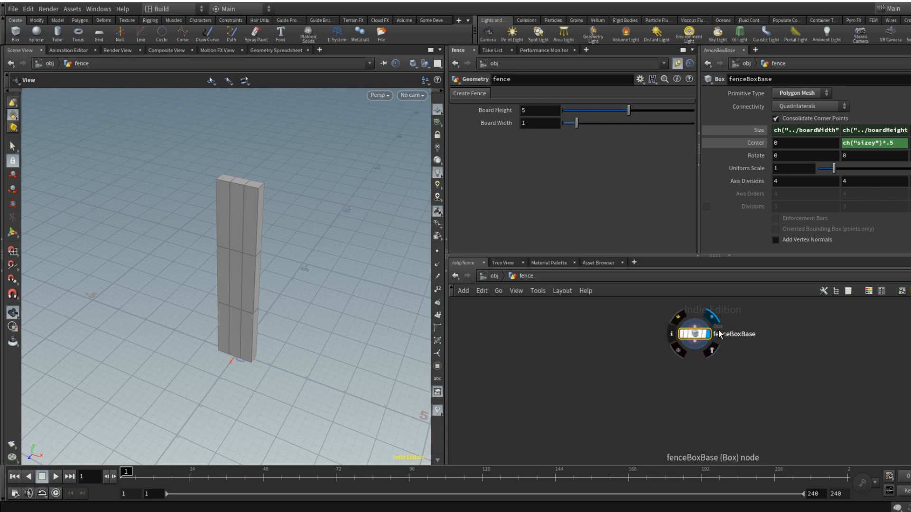
{"action": "left_click", "coordinate": [13, 148]}
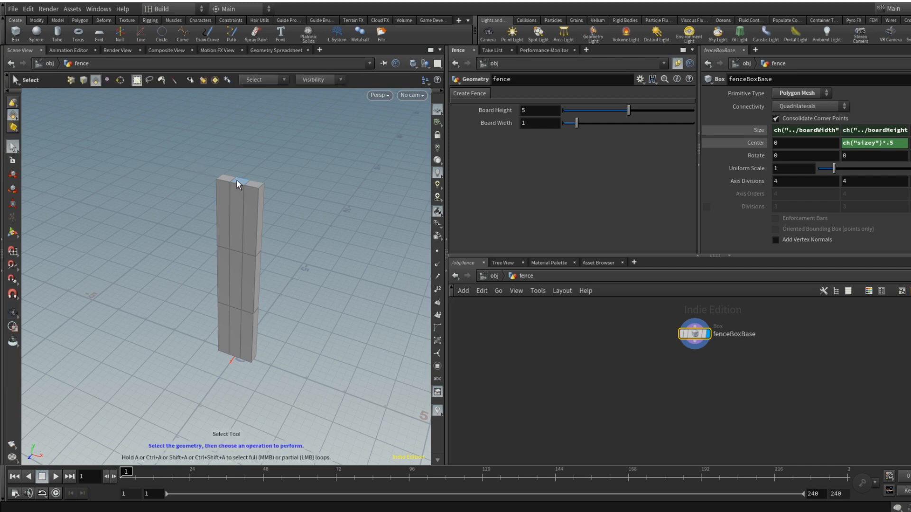
{"action": "left_click", "coordinate": [693, 350]}
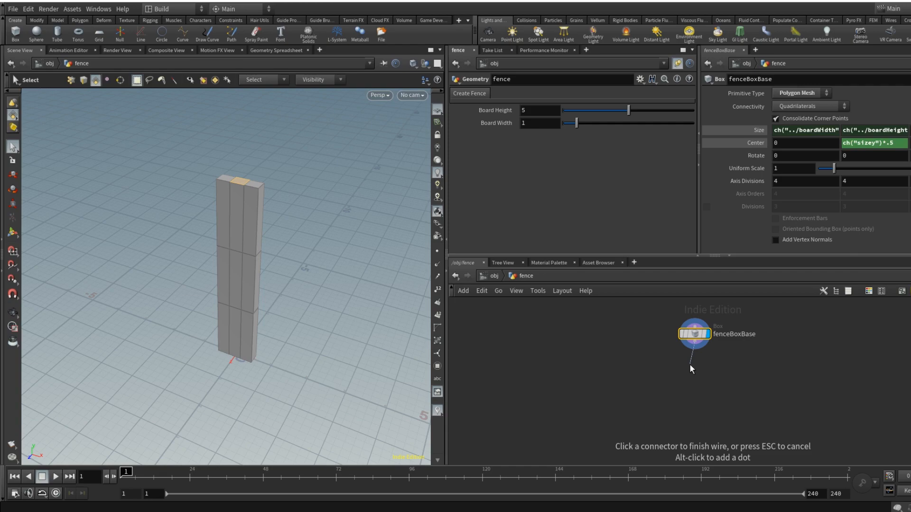
{"action": "left_click", "coordinate": [690, 366]}
{"action": "type", "text": "grou"}
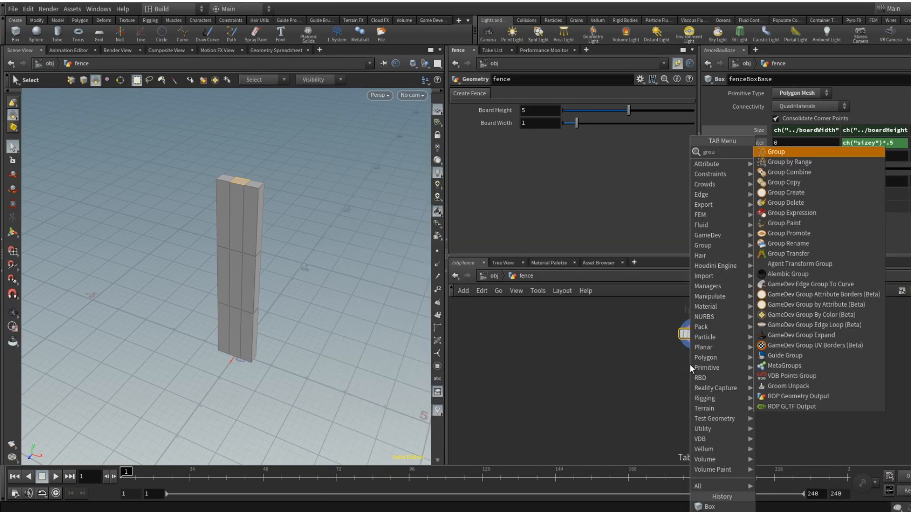
{"action": "key", "text": "Return"}
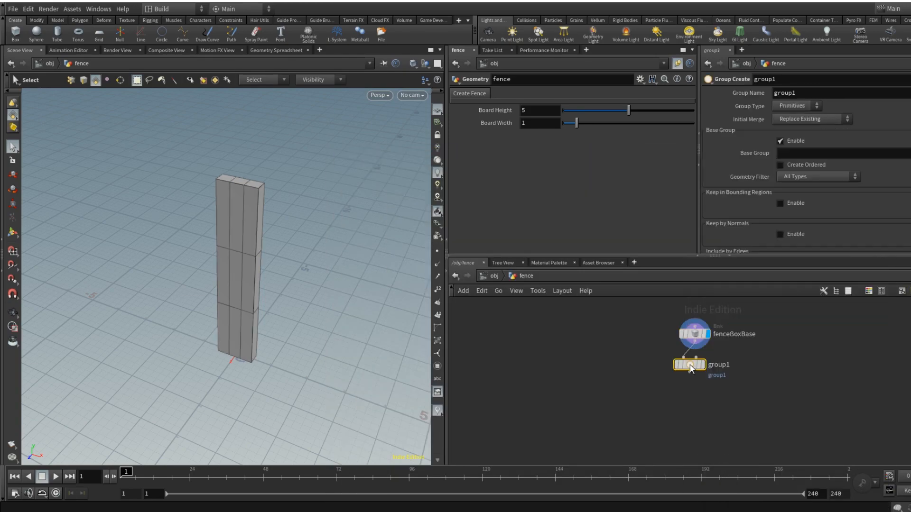
{"action": "left_click", "coordinate": [705, 364]}
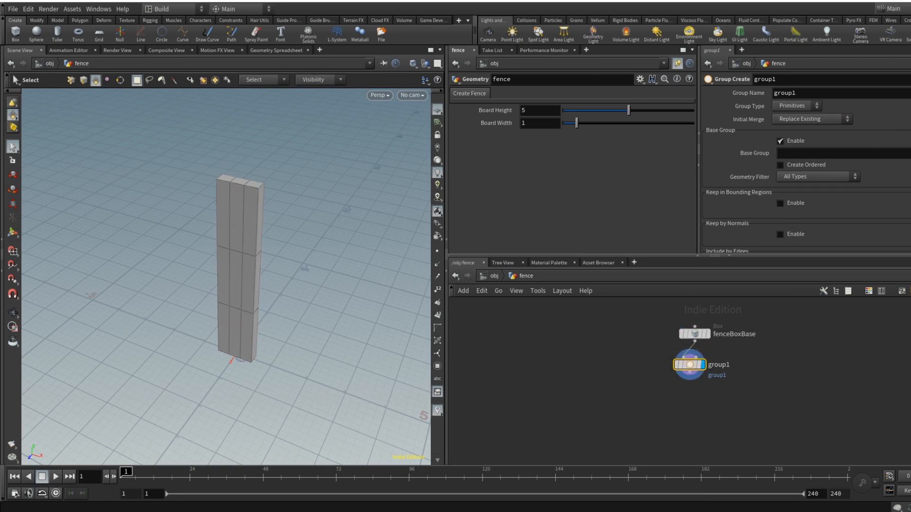
Step: Set the group's Base Group to the middle face on the board's top and display the group node
{"action": "left_click", "coordinate": [910, 153]}
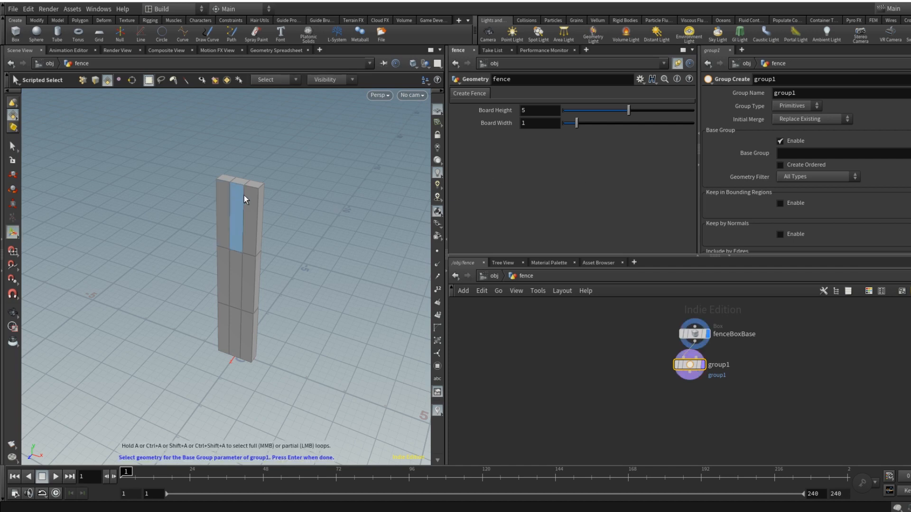
{"action": "left_click", "coordinate": [240, 180]}
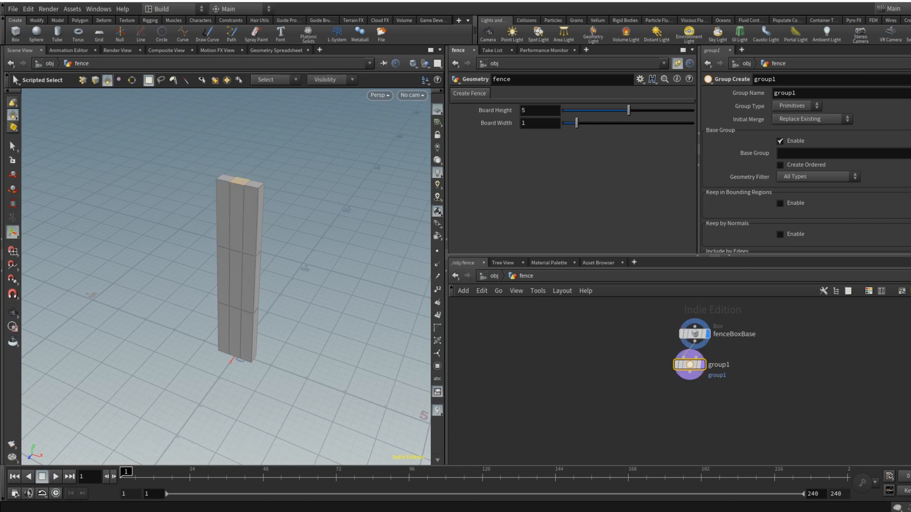
{"action": "left_click", "coordinate": [247, 184]}
{"action": "key", "text": "Return"}
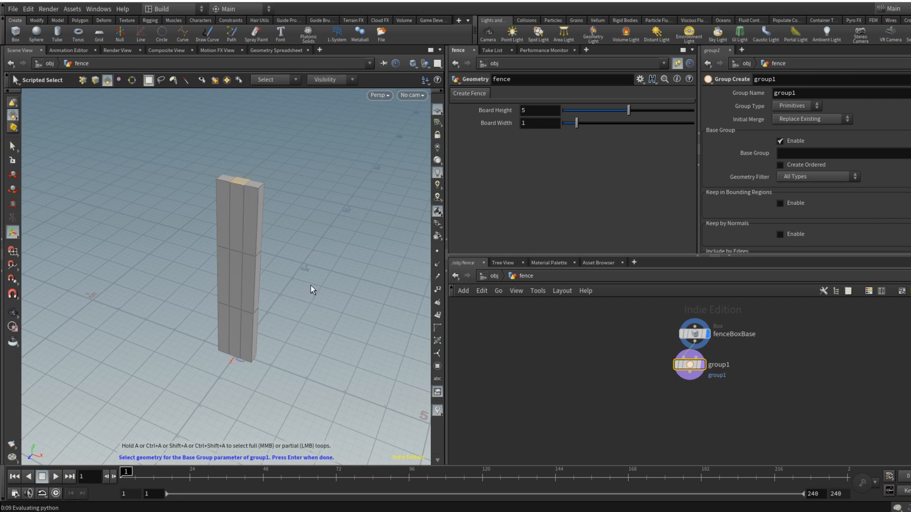
{"action": "key", "text": "u"}
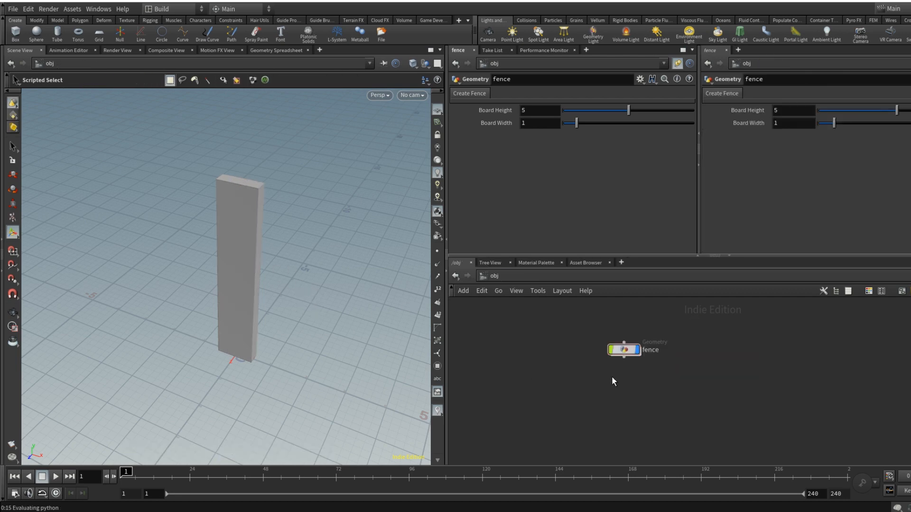
{"action": "double_click", "coordinate": [624, 349]}
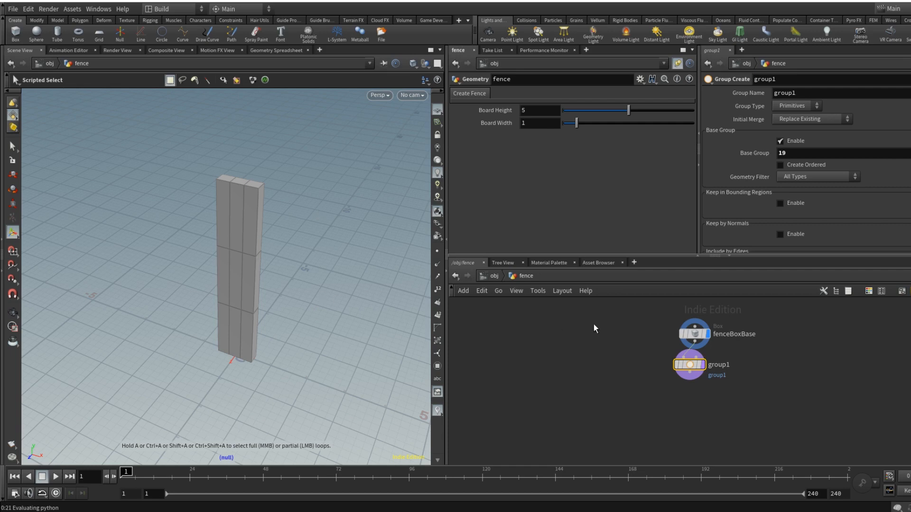
{"action": "left_click", "coordinate": [704, 365]}
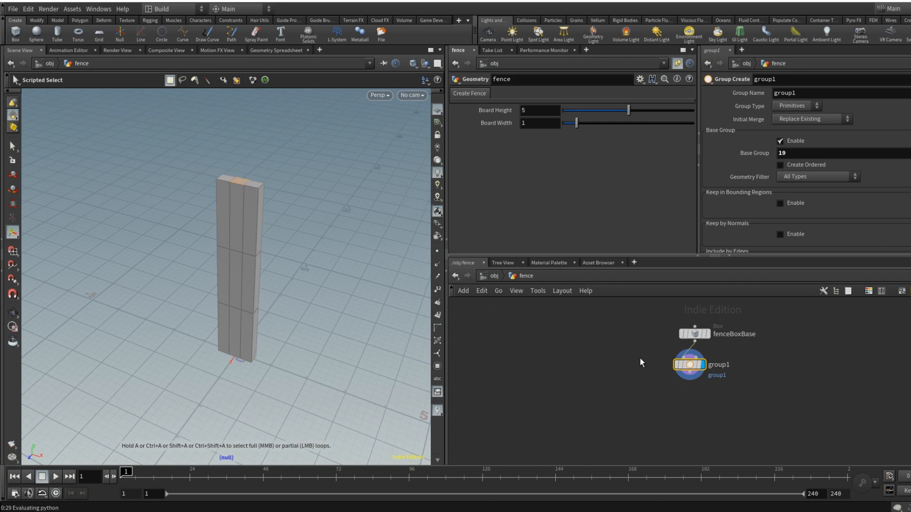
Step: Rename the group node as peakGrp and shift fenceBoxBase slightly aside in the network
{"action": "double_click", "coordinate": [727, 366]}
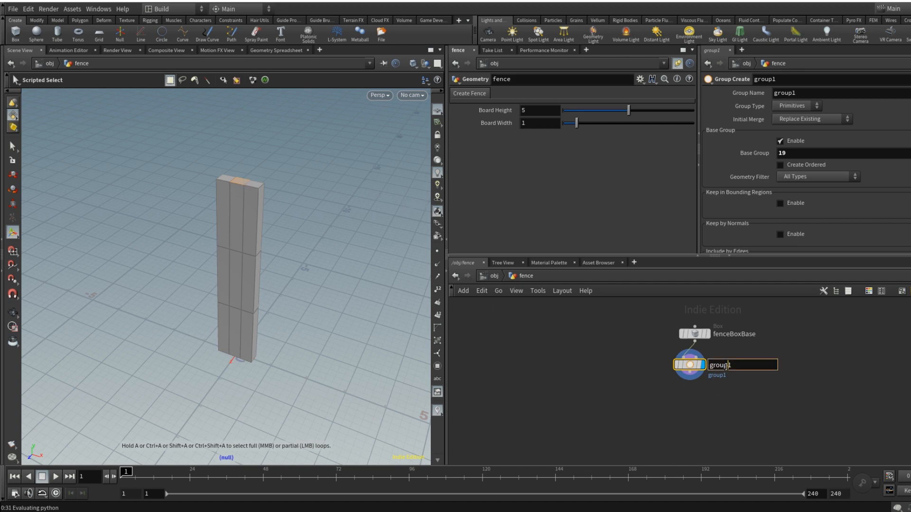
{"action": "left_click_drag", "start_coordinate": [734, 366], "coordinate": [672, 363]}
{"action": "type", "text": "peakGrp"}
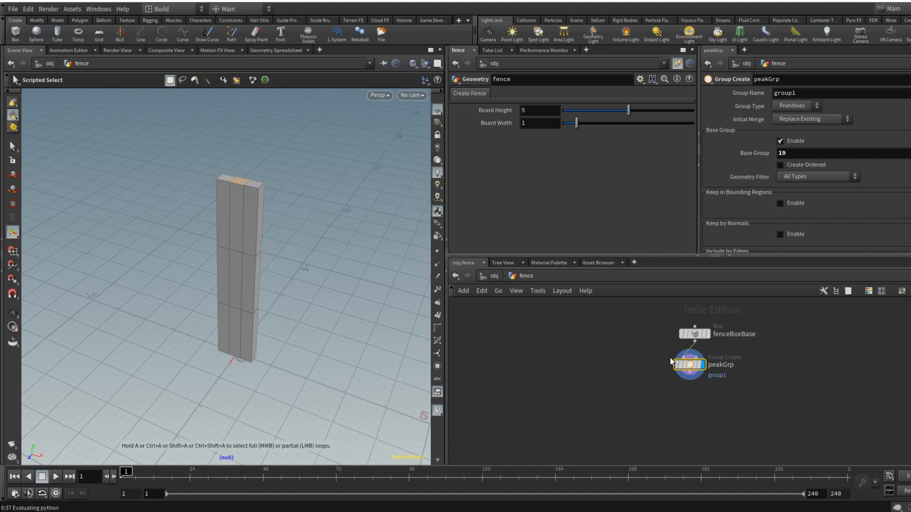
{"action": "left_click_drag", "start_coordinate": [696, 333], "coordinate": [677, 331]}
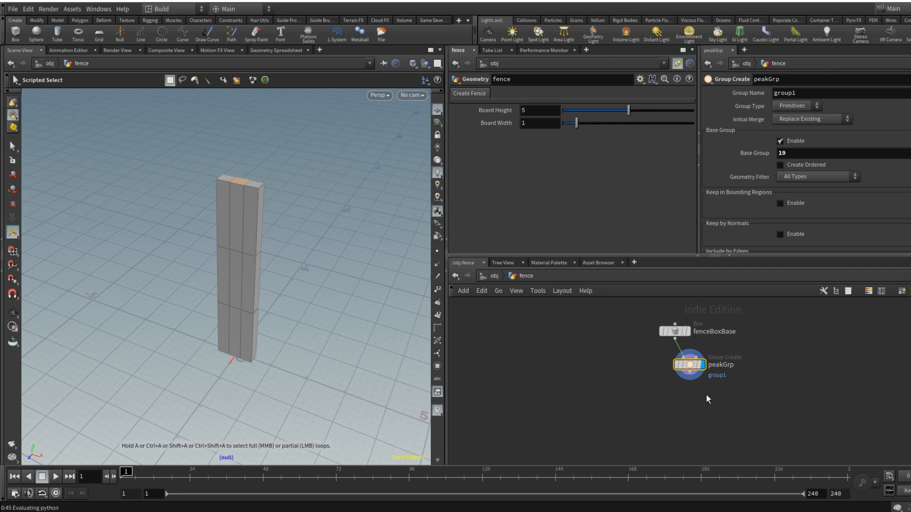
Step: Add a Transform node below peakGrp, wired to its output and displayed
{"action": "key", "text": "Tab"}
{"action": "type", "text": "tr"}
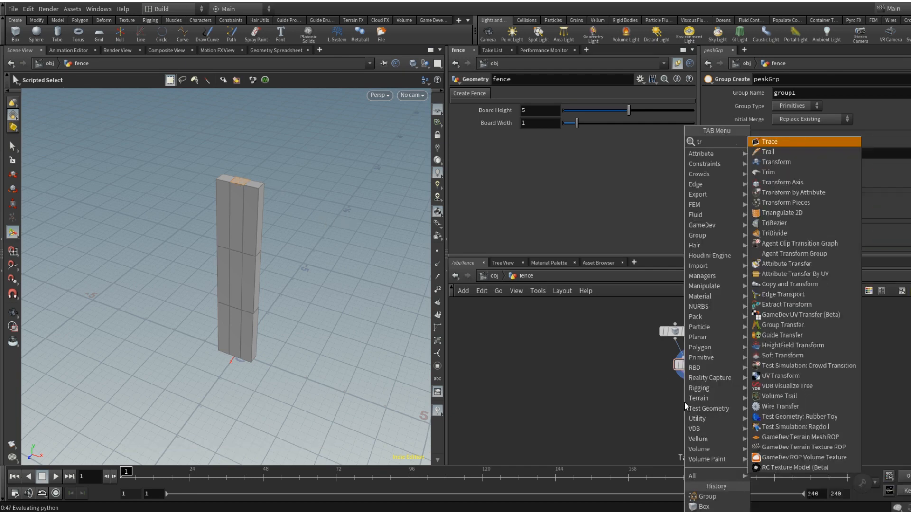
{"action": "type", "text": "an"}
{"action": "key", "text": "Return"}
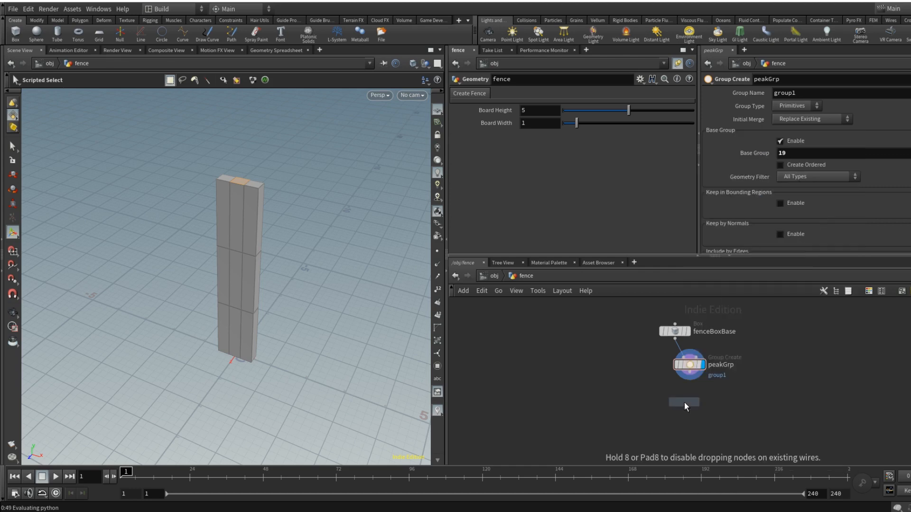
{"action": "left_click", "coordinate": [694, 409]}
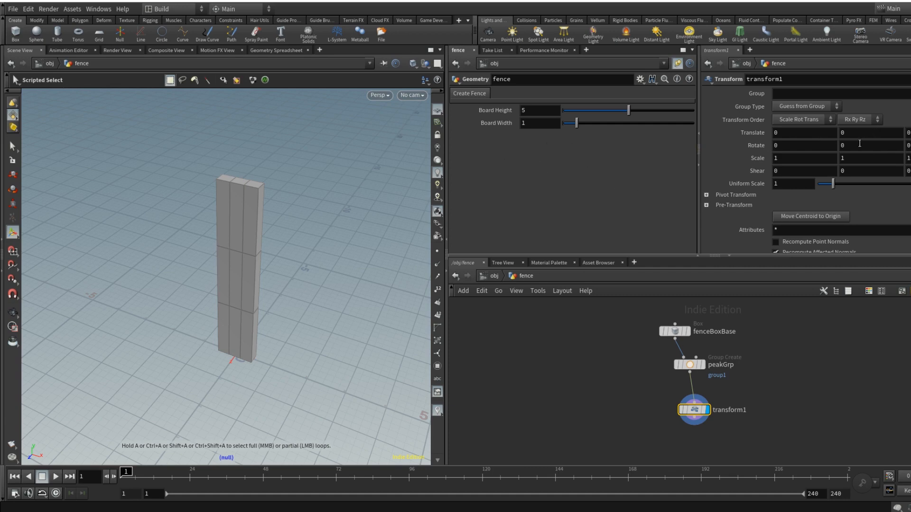
Step: Test a Y translation on the whole board, undo it, and restrict the Transform to group1
{"action": "middle_click_drag", "start_coordinate": [856, 136], "coordinate": [910, 156]}
{"action": "key", "text": "ctrl+z"}
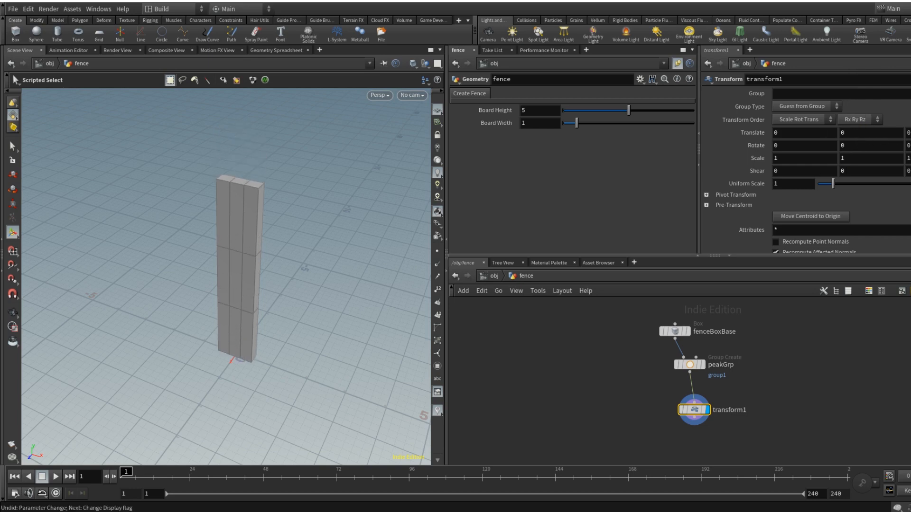
{"action": "left_click", "coordinate": [910, 105]}
Step: Set the Group Name in peakGrp to fencePeak
{"action": "left_click", "coordinate": [688, 363]}
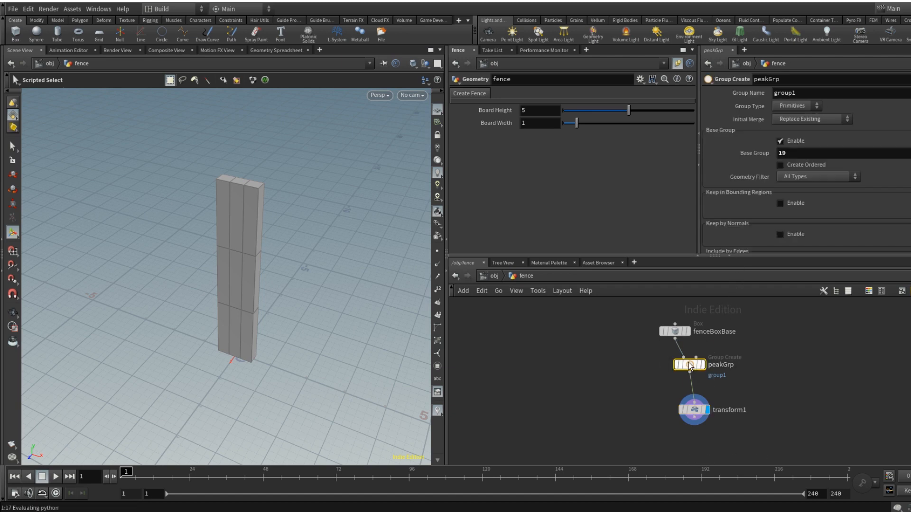
{"action": "double_click", "coordinate": [811, 93]}
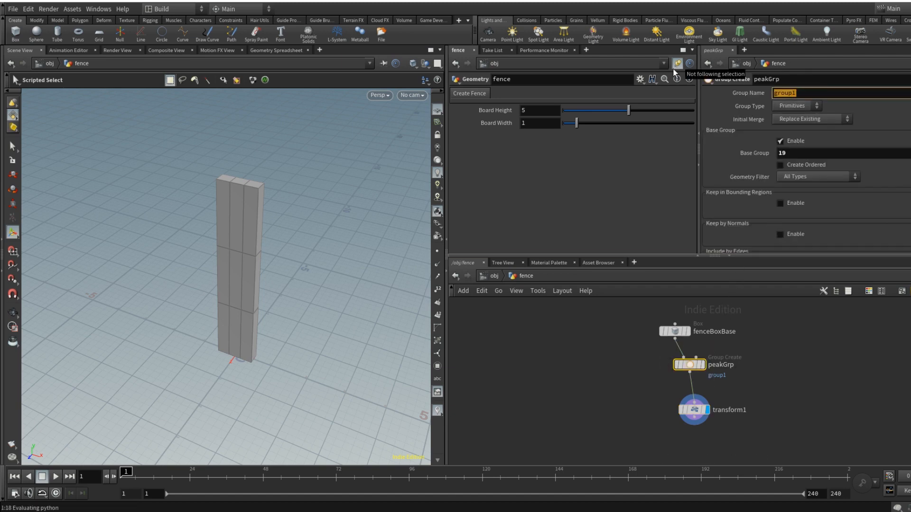
{"action": "type", "text": "fencePeak"}
{"action": "key", "text": "Return"}
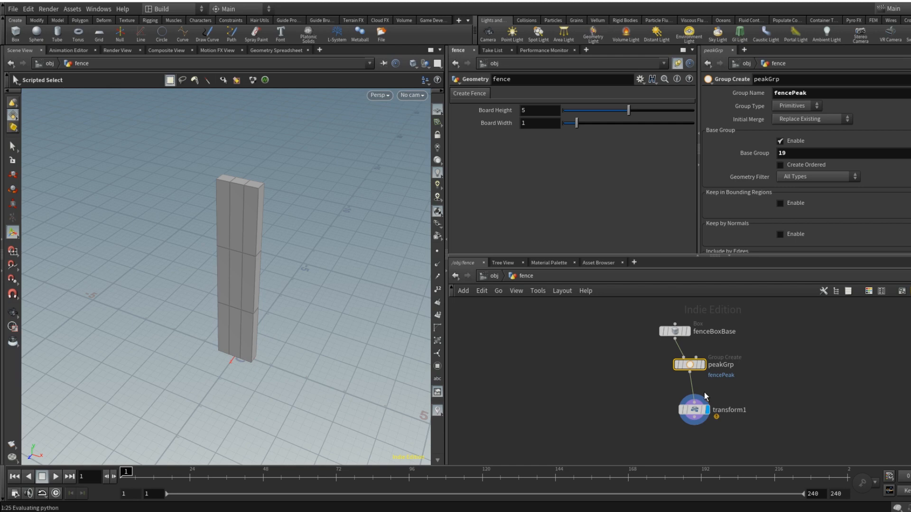
Step: Check the Transform node's warning and replace its outdated group with fencePeak
{"action": "left_click", "coordinate": [694, 412]}
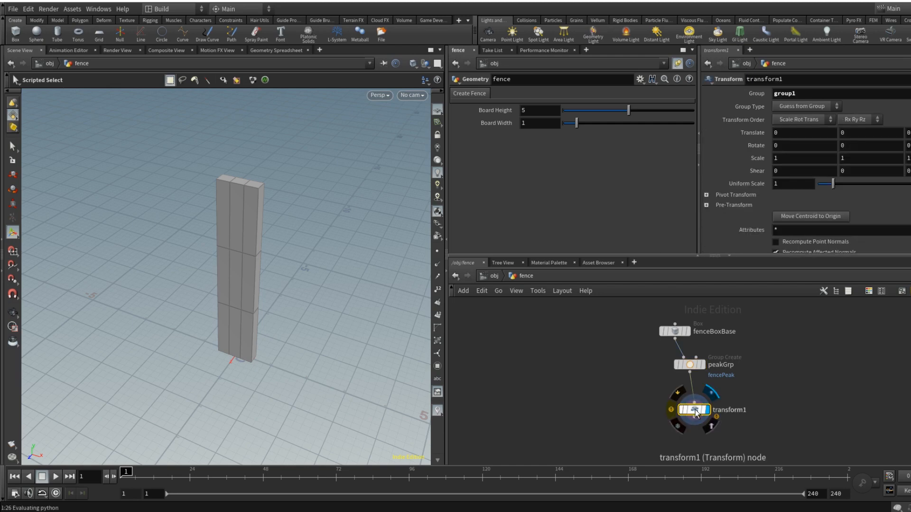
{"action": "middle_click", "coordinate": [669, 411]}
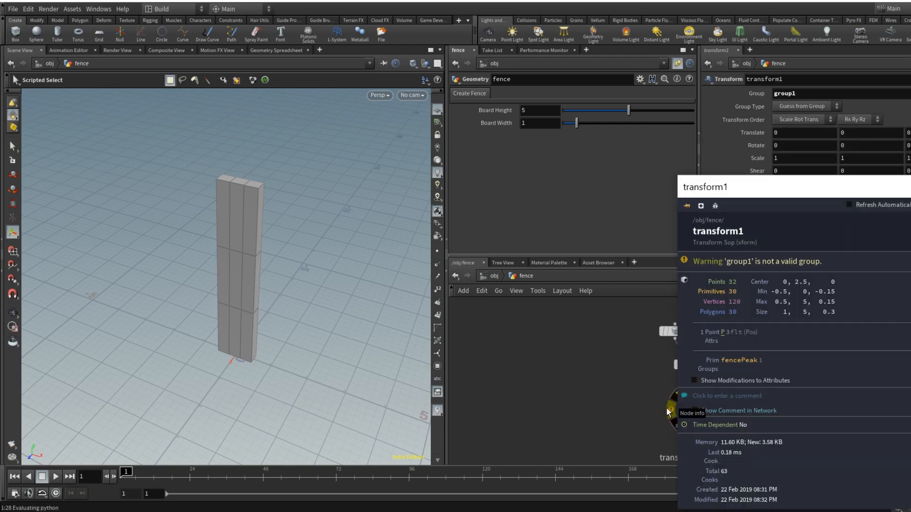
{"action": "double_click", "coordinate": [832, 97]}
{"action": "key", "text": "BackSpace"}
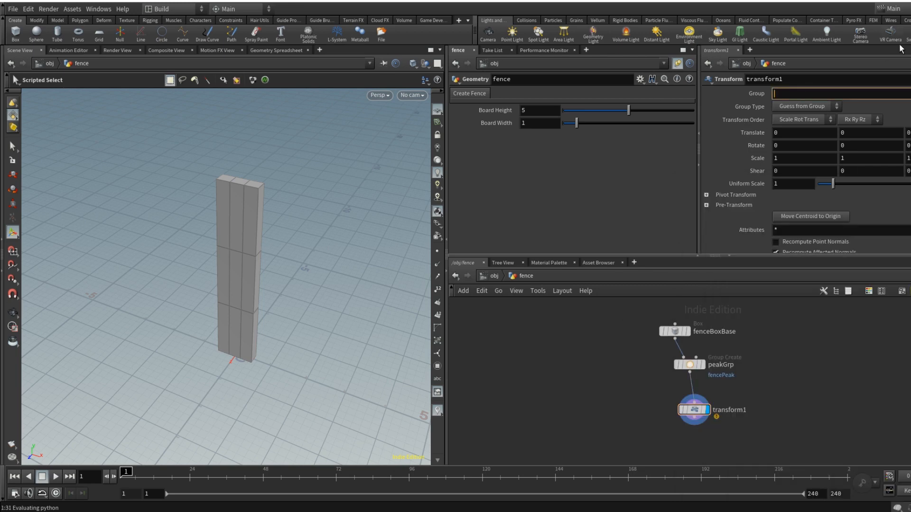
{"action": "key", "text": "Return"}
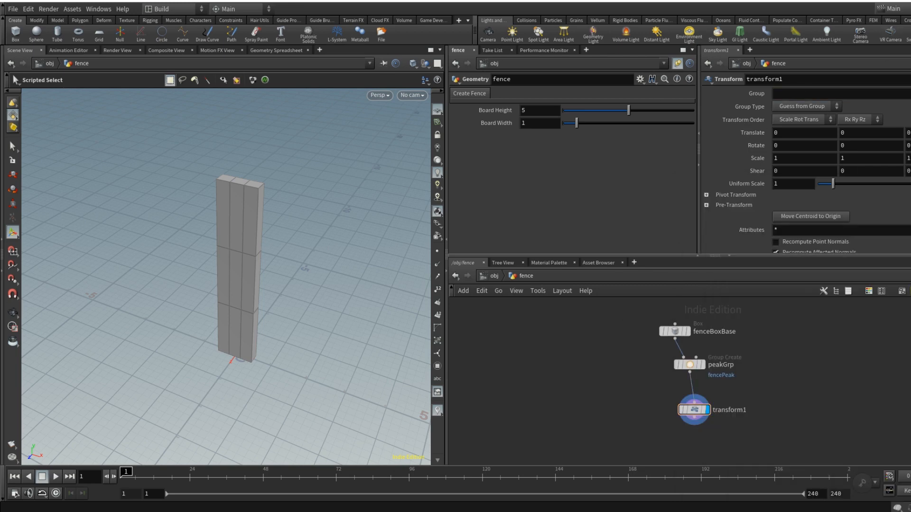
{"action": "left_click", "coordinate": [907, 104]}
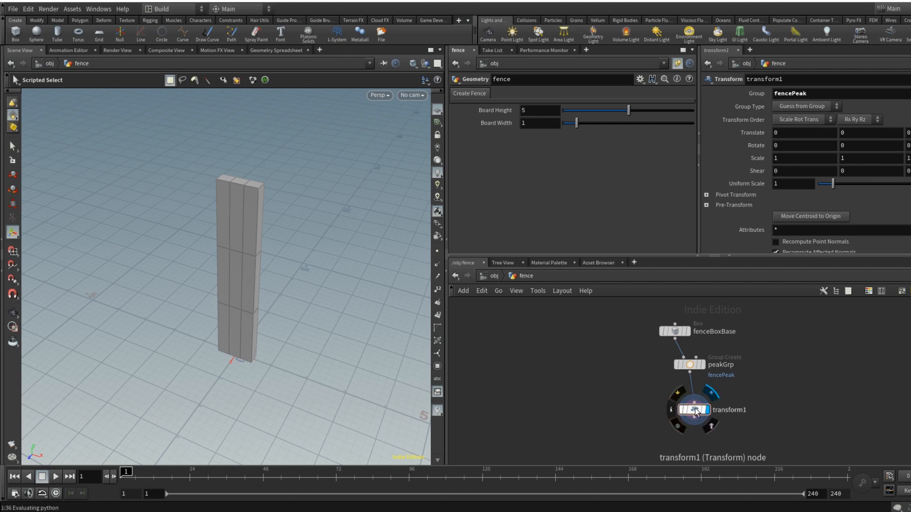
Step: Test raising the fencePeak face by 1.3 in Y, then reset the Y translation to 0
{"action": "mouse_move", "coordinate": [866, 138]}
{"action": "middle_mouse_down"}
{"action": "mouse_move", "coordinate": [909, 144]}
{"action": "mouse_move", "coordinate": [867, 135]}
{"action": "middle_mouse_up"}
{"action": "left_click", "coordinate": [867, 133]}
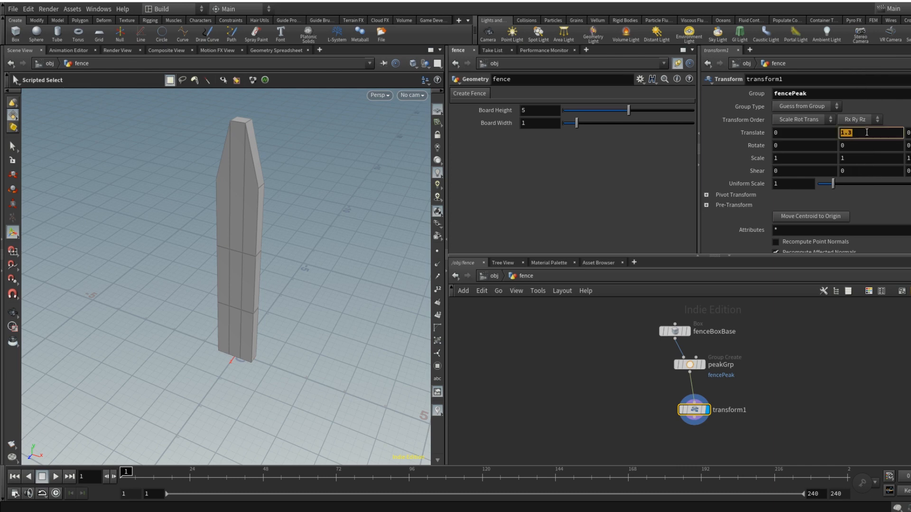
{"action": "type", "text": "0"}
{"action": "key", "text": "Return"}
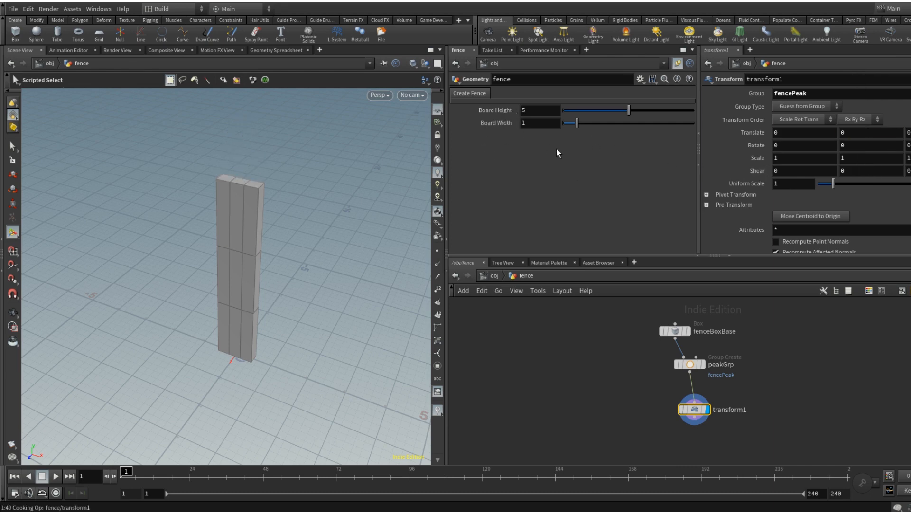
Step: Open the fence node's parameter interface for editing and add a new Float parameter below Board Width
{"action": "left_click", "coordinate": [640, 79]}
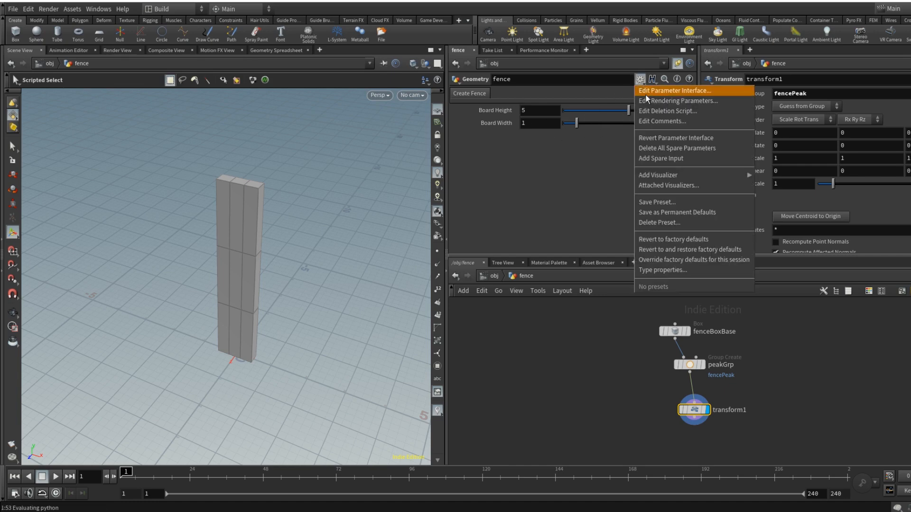
{"action": "left_click", "coordinate": [651, 92]}
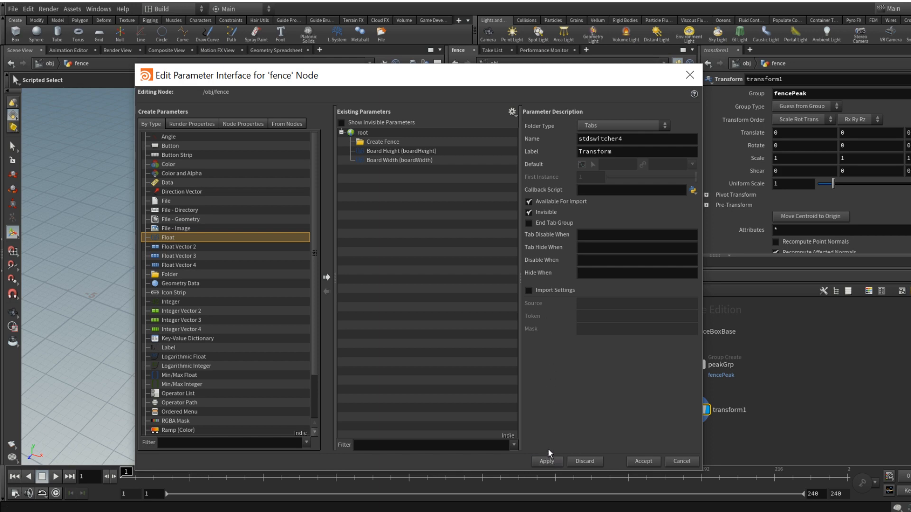
{"action": "left_click", "coordinate": [326, 277]}
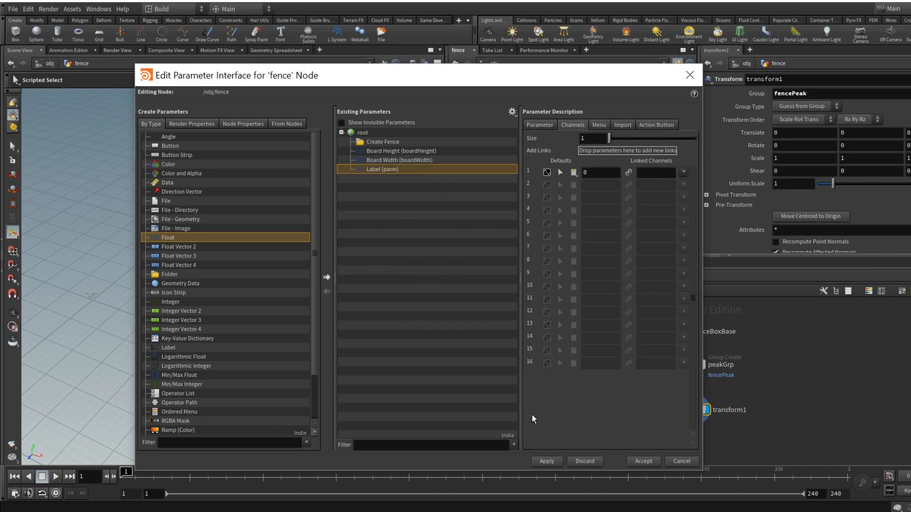
{"action": "left_click", "coordinate": [597, 464]}
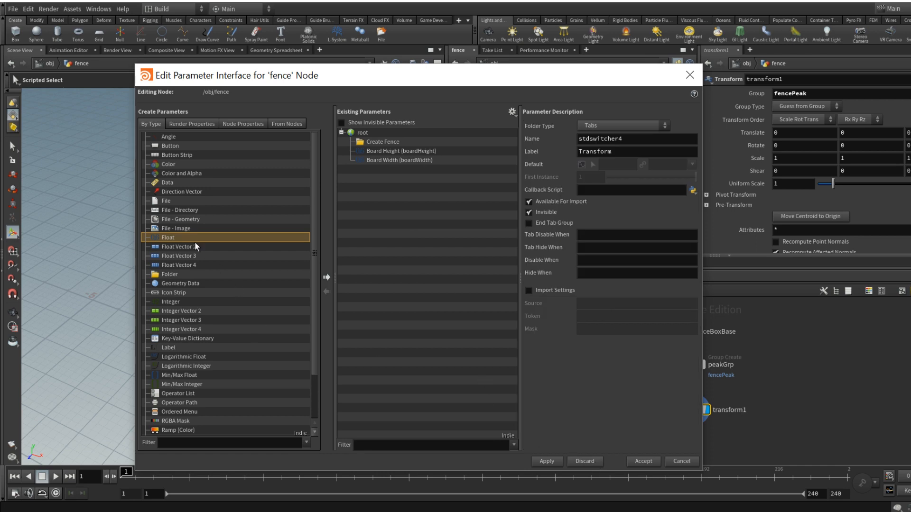
{"action": "left_click", "coordinate": [327, 278]}
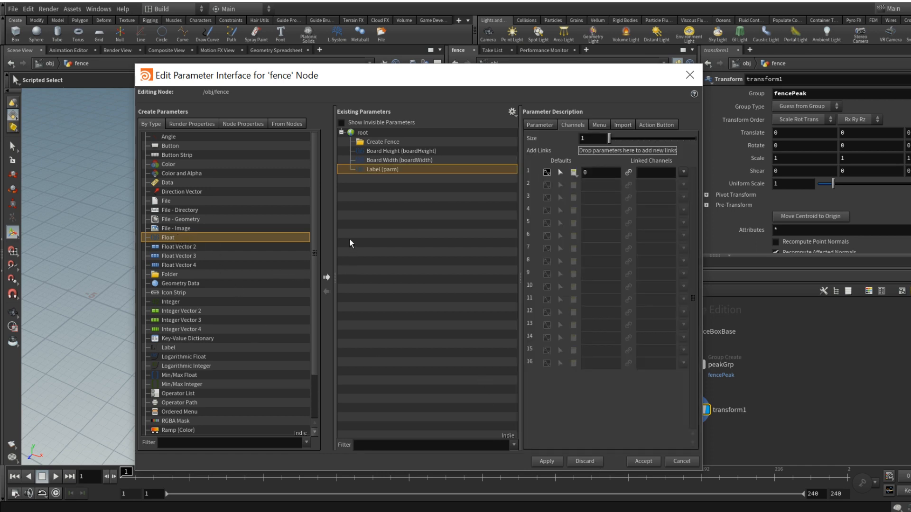
{"action": "left_click", "coordinate": [547, 126]}
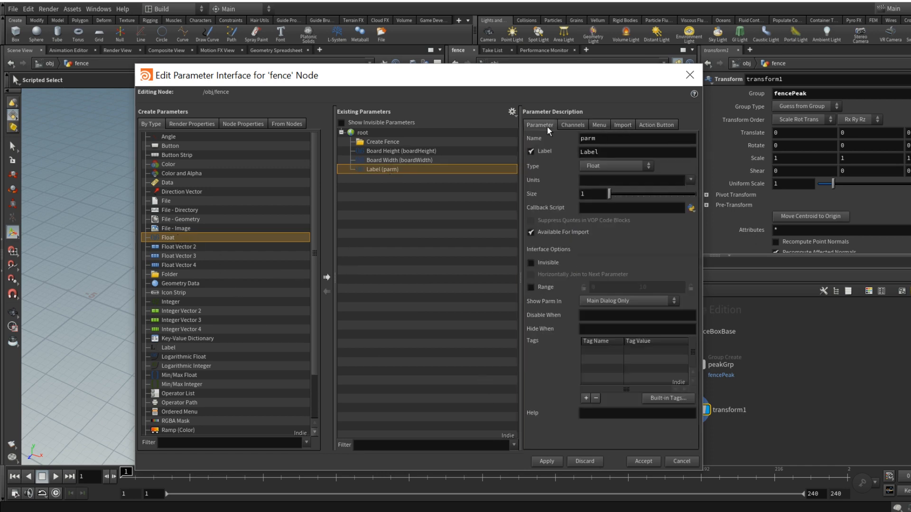
{"action": "left_click", "coordinate": [576, 125]}
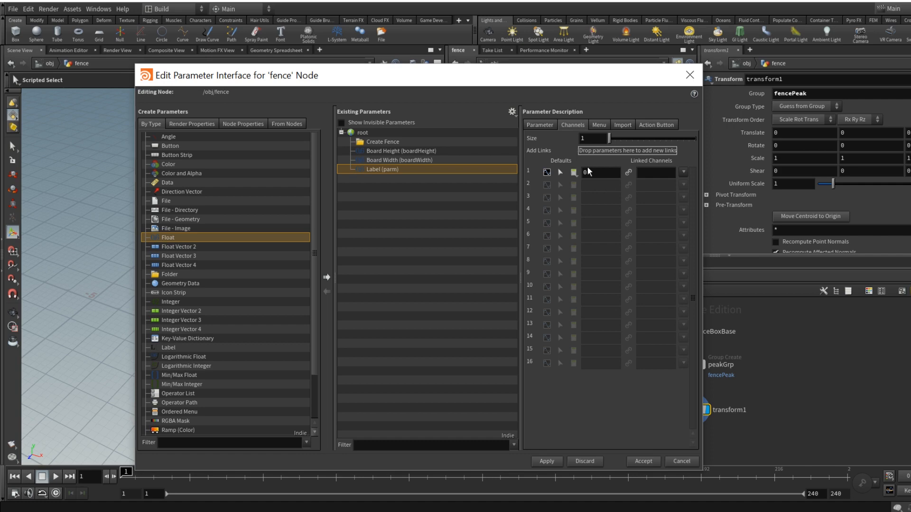
{"action": "left_click", "coordinate": [540, 124]}
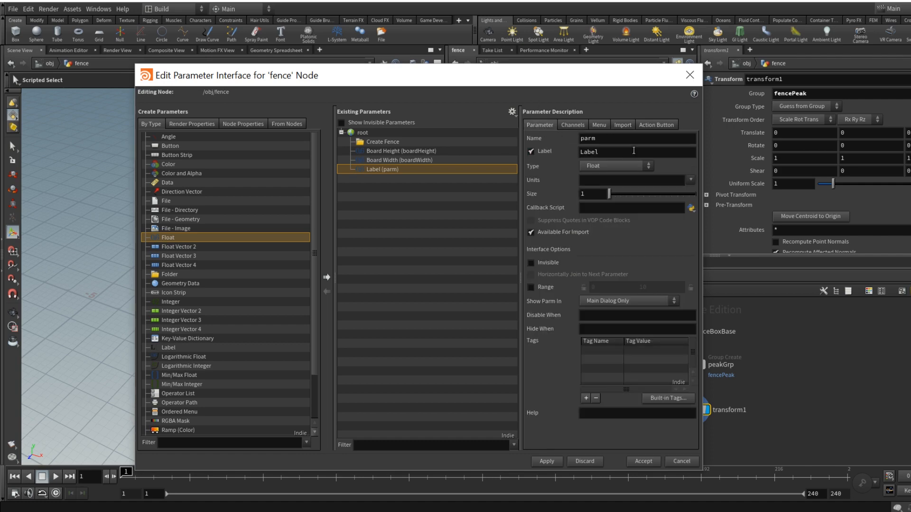
Step: Name the new parameter boardPeak, label it Board Peak Height, enable its 0 to 10 range, and accept the interface changes
{"action": "double_click", "coordinate": [625, 139]}
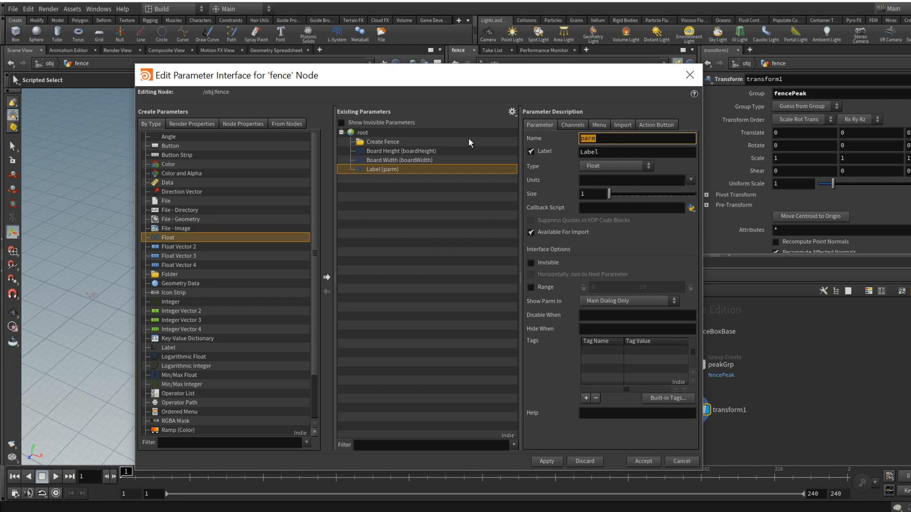
{"action": "type", "text": "boardPeak"}
{"action": "key", "text": "Tab"}
{"action": "type", "text": "Boar"}
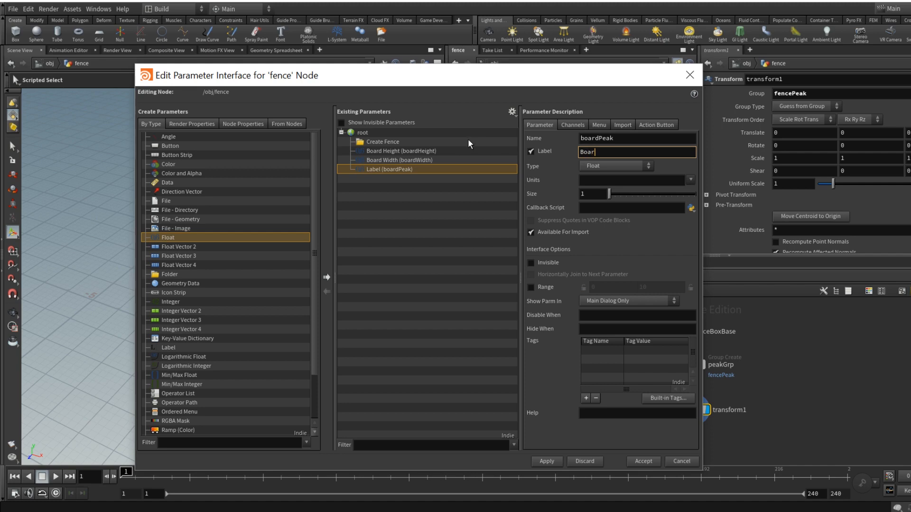
{"action": "type", "text": "d Peak Height"}
{"action": "left_click", "coordinate": [539, 287]}
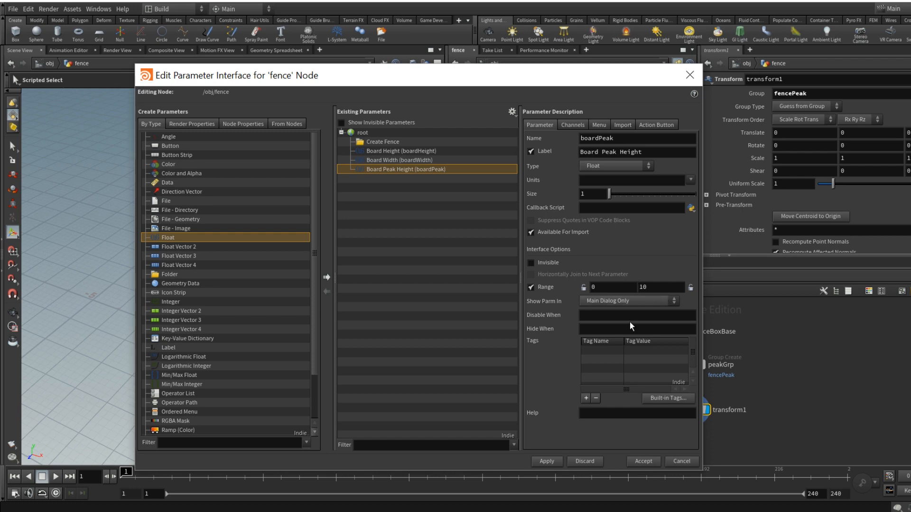
{"action": "left_click", "coordinate": [569, 124]}
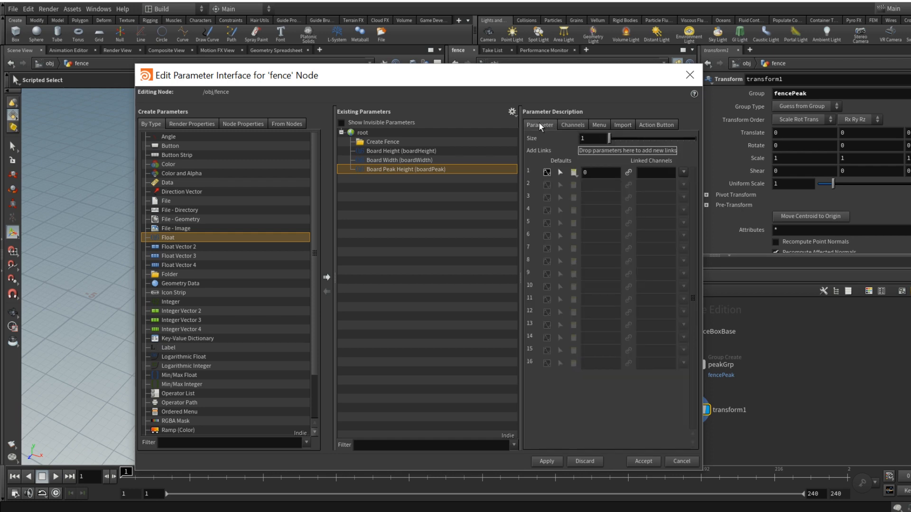
{"action": "left_click", "coordinate": [539, 124]}
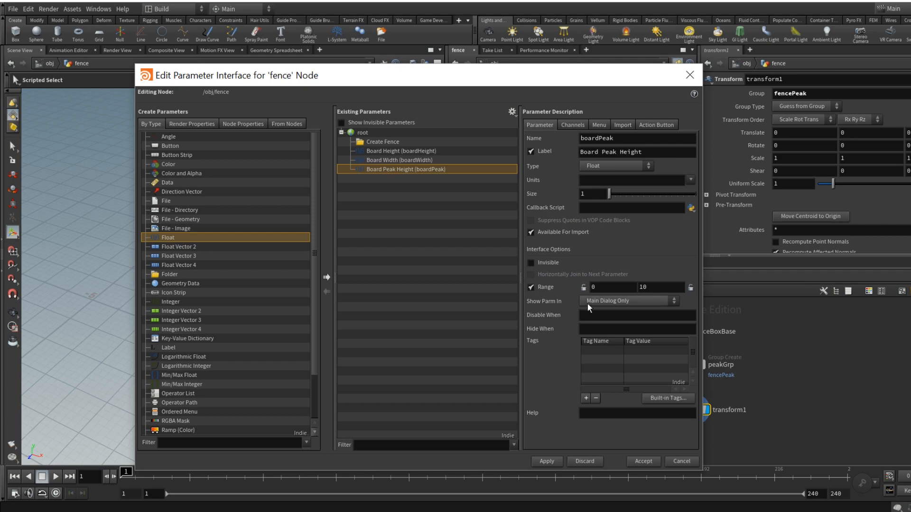
{"action": "left_click", "coordinate": [643, 462]}
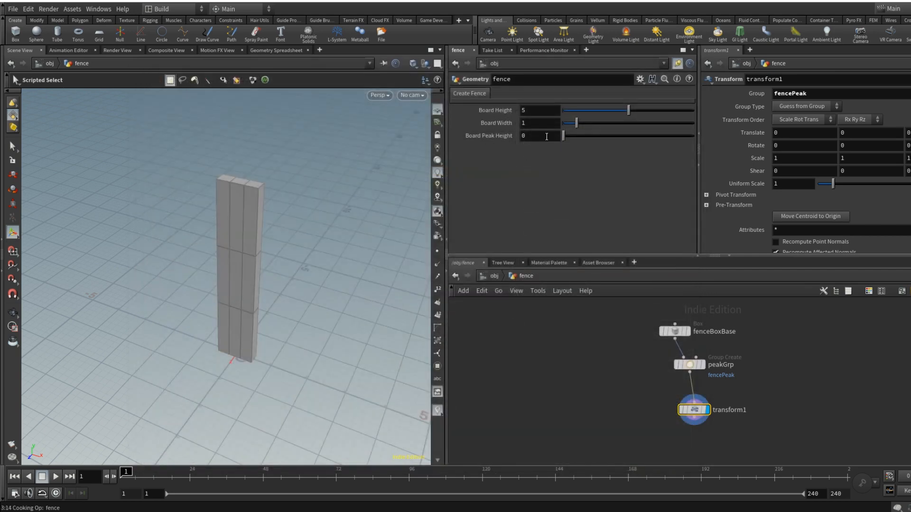
Step: Link the Transform node's Y translation to the Board Peak Height parameter with a relative reference
{"action": "right_click", "coordinate": [547, 137]}
{"action": "mouse_move", "coordinate": [569, 160]}
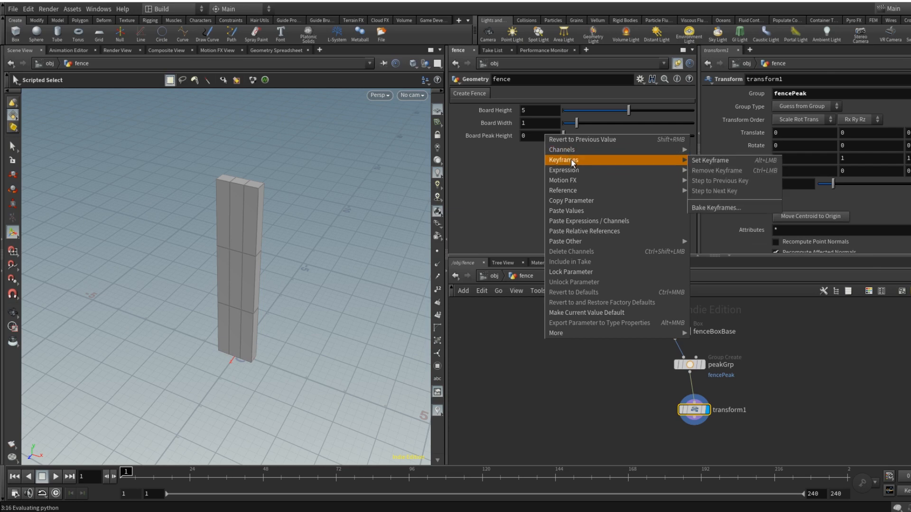
{"action": "left_click", "coordinate": [589, 201]}
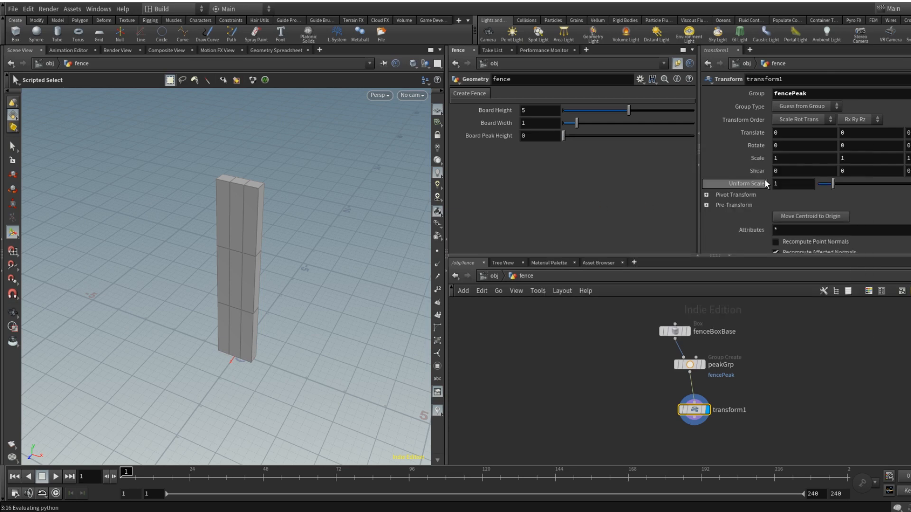
{"action": "left_click", "coordinate": [862, 134]}
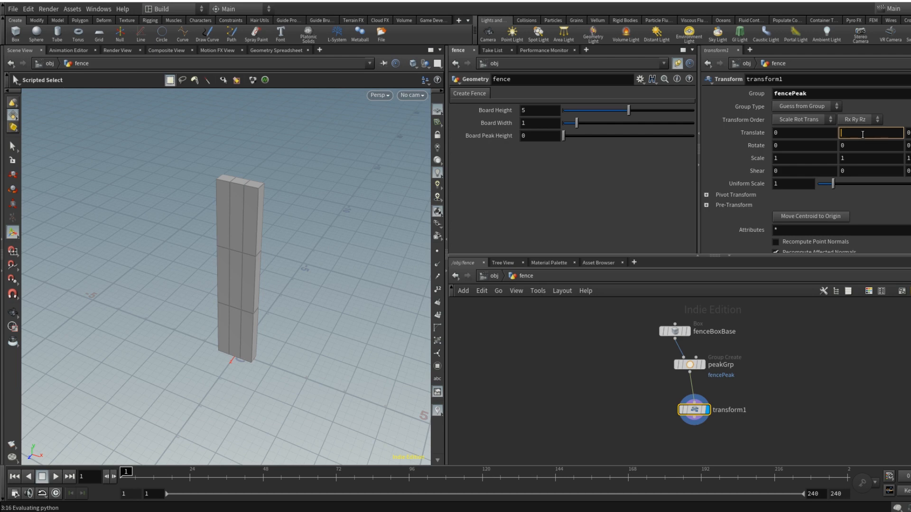
{"action": "right_click", "coordinate": [863, 134]}
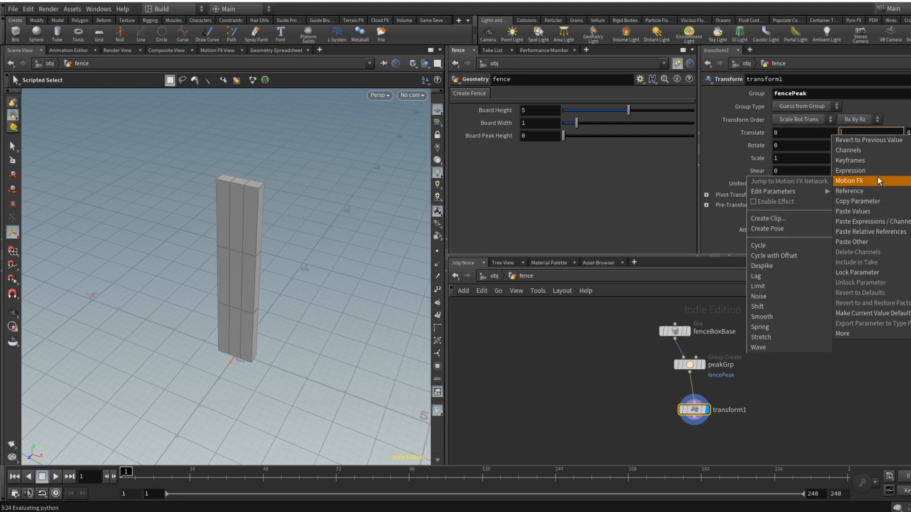
{"action": "mouse_move", "coordinate": [885, 164]}
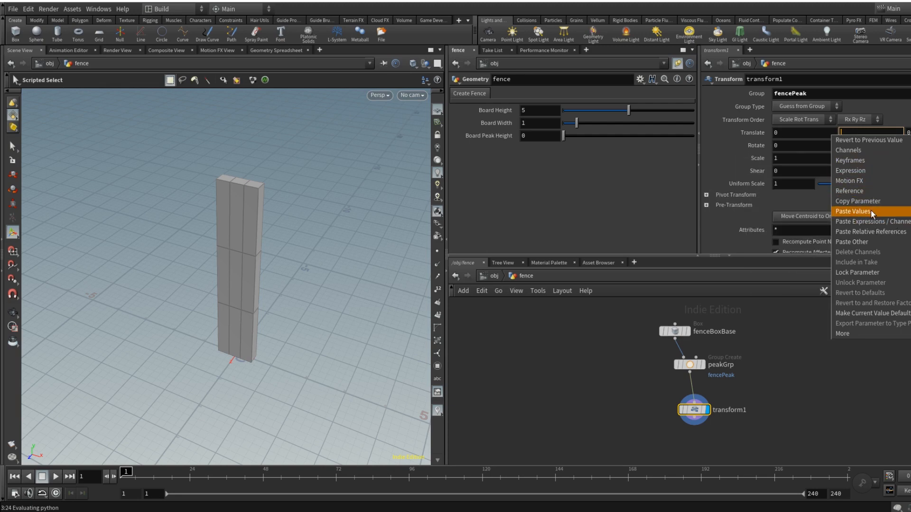
{"action": "left_click", "coordinate": [884, 232]}
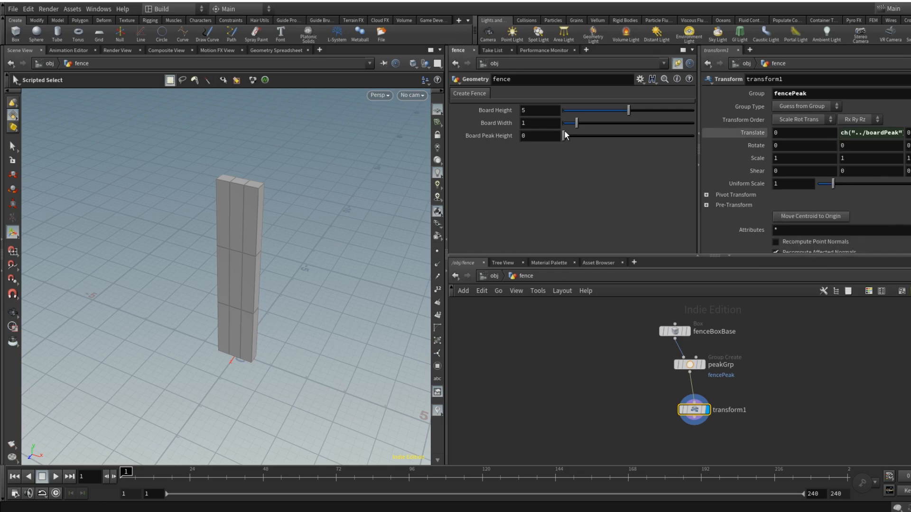
Step: Test the board's peak with Board Peak Height at 0.51 and at -.3, viewing the board from the front
{"action": "mouse_move", "coordinate": [564, 136]}
{"action": "left_mouse_down"}
{"action": "mouse_move", "coordinate": [583, 136]}
{"action": "mouse_move", "coordinate": [571, 136]}
{"action": "left_mouse_up"}
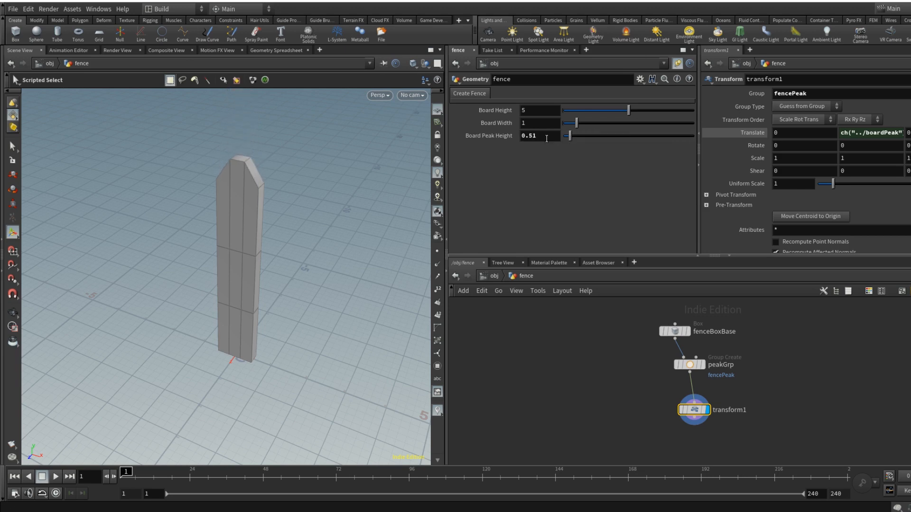
{"action": "left_click", "coordinate": [547, 139]}
{"action": "type", "text": ".3"}
{"action": "key", "text": "Home"}
{"action": "type", "text": "-"}
{"action": "key", "text": "Return"}
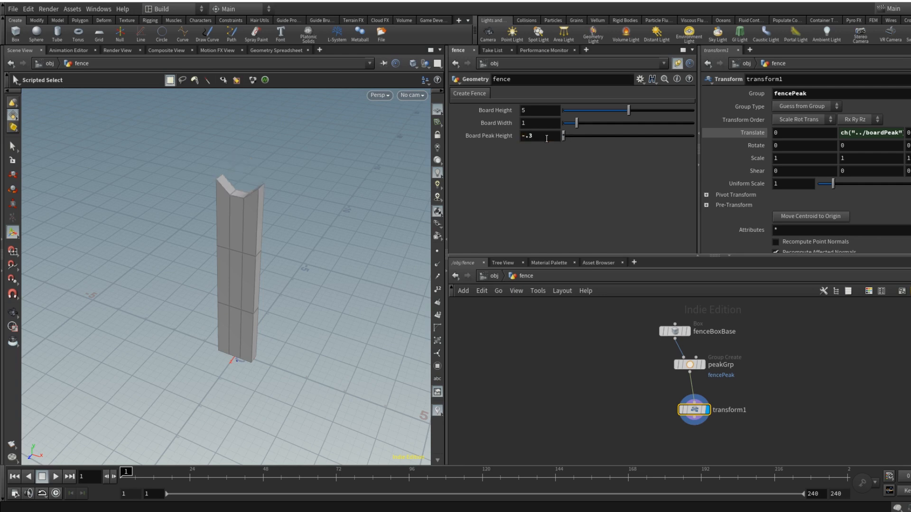
{"action": "key", "text": "Escape"}
{"action": "left_click_drag", "start_coordinate": [315, 198], "coordinate": [352, 189]}
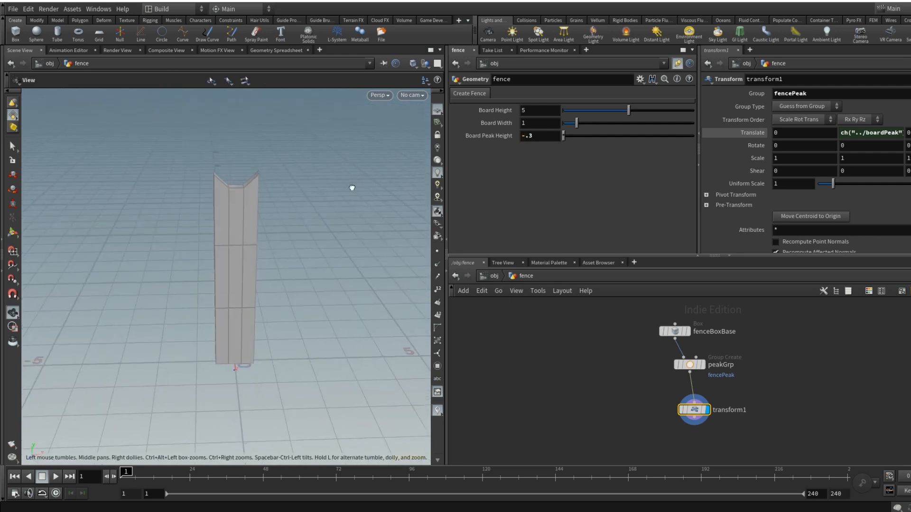
{"action": "key", "text": "s"}
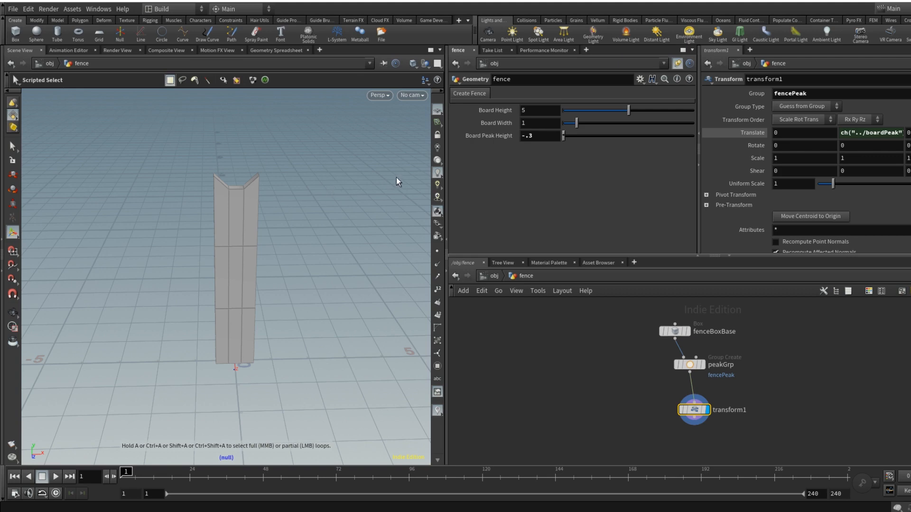
Step: Reset Board Peak Height to 0 and raise it to about 0.78
{"action": "left_click", "coordinate": [534, 136]}
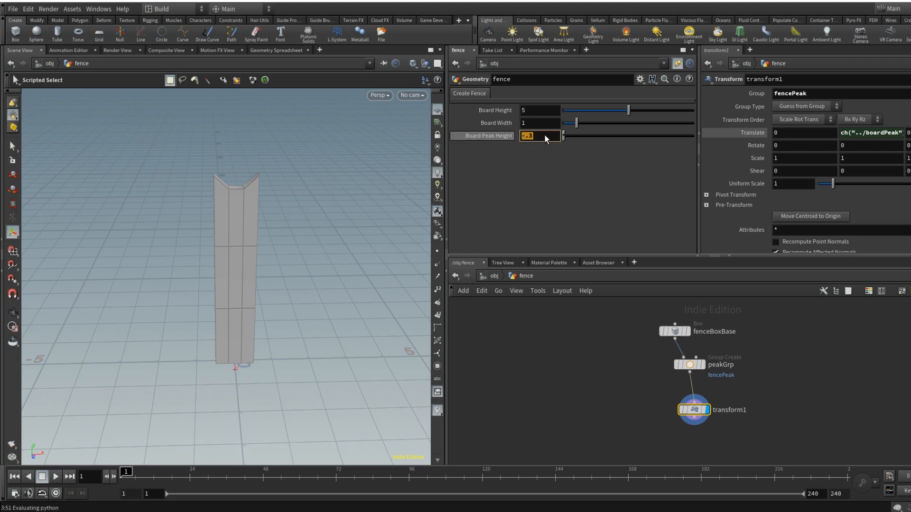
{"action": "type", "text": "0"}
{"action": "key", "text": "Return"}
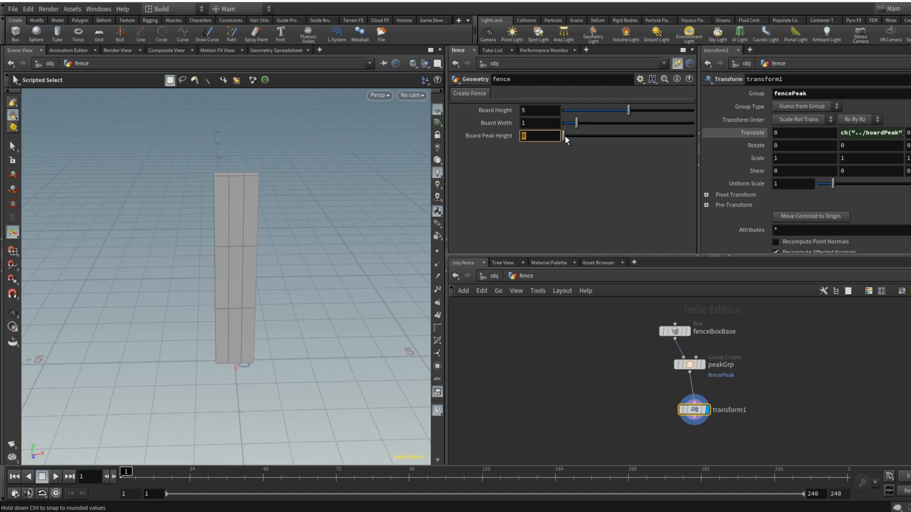
{"action": "mouse_move", "coordinate": [565, 136]}
{"action": "left_mouse_down"}
{"action": "mouse_move", "coordinate": [588, 137]}
{"action": "mouse_move", "coordinate": [563, 136]}
{"action": "mouse_move", "coordinate": [573, 136]}
{"action": "left_mouse_up"}
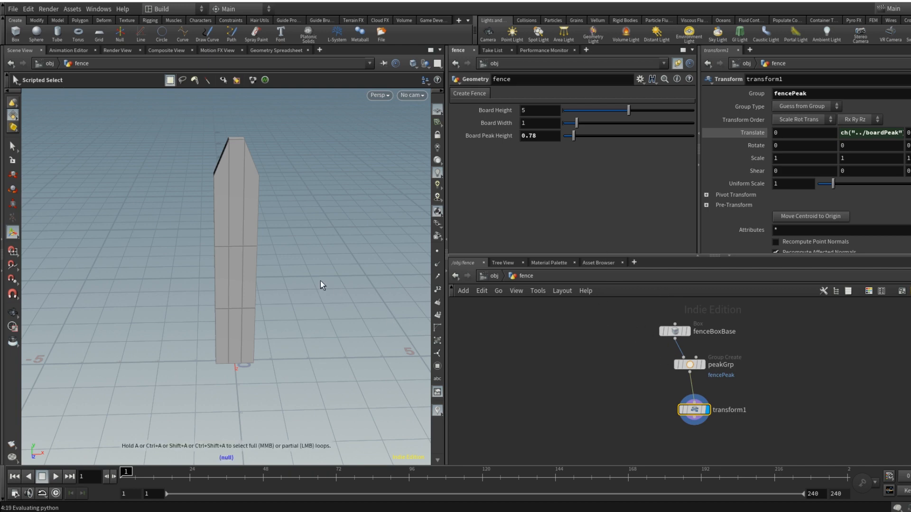
{"action": "scroll", "coordinate": [318, 287], "scroll_direction": "down", "scroll_amount": 5}
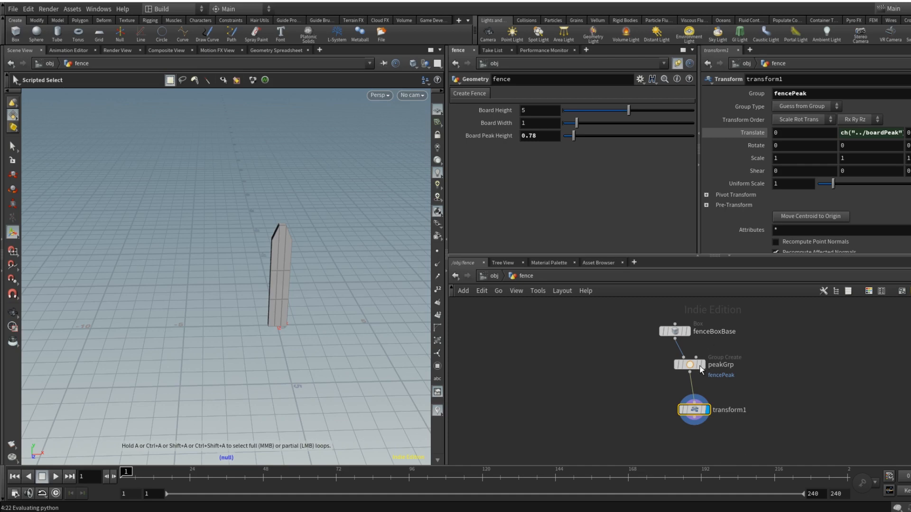
Step: Line up peakGrp and transform1 beneath fenceBoxBase and select all three nodes
{"action": "left_click_drag", "start_coordinate": [701, 370], "coordinate": [692, 368]}
{"action": "left_click_drag", "start_coordinate": [701, 417], "coordinate": [688, 400]}
{"action": "left_click_drag", "start_coordinate": [641, 305], "coordinate": [719, 428]}
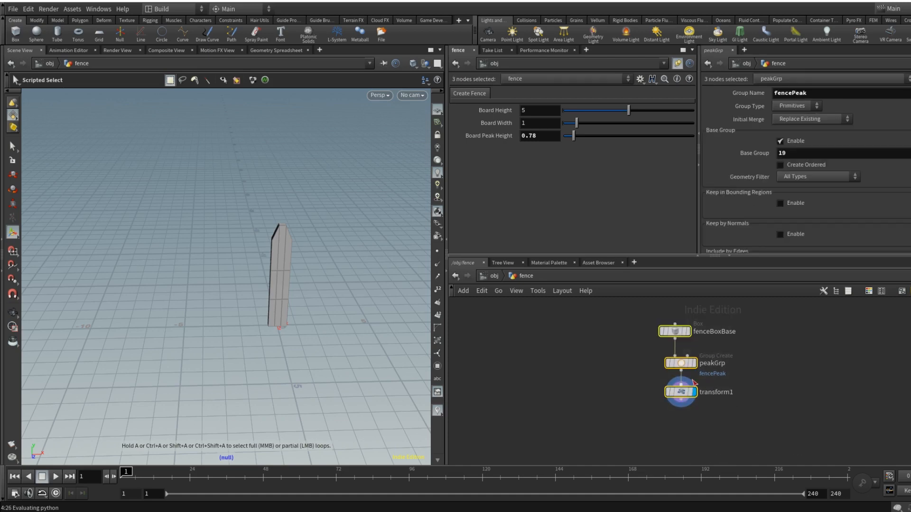
{"action": "right_click", "coordinate": [679, 332]}
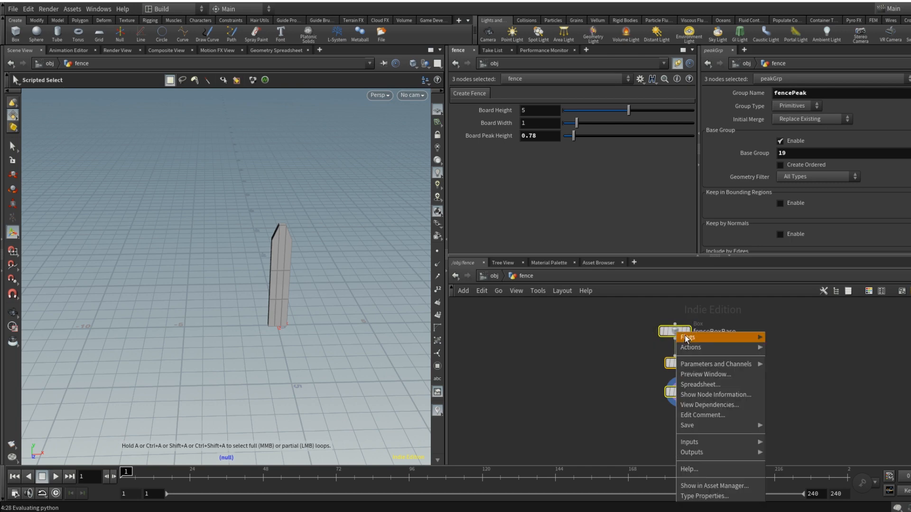
{"action": "mouse_move", "coordinate": [721, 340]}
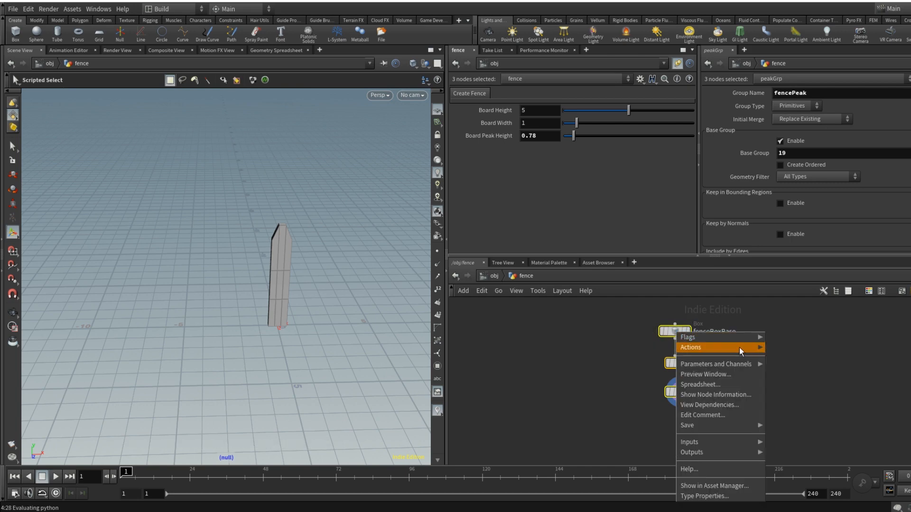
{"action": "mouse_move", "coordinate": [748, 364]}
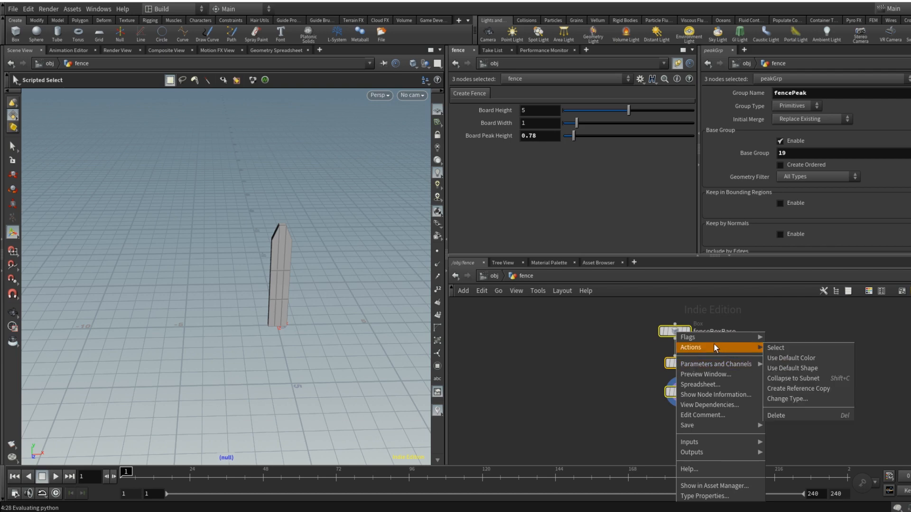
{"action": "left_click", "coordinate": [618, 342]}
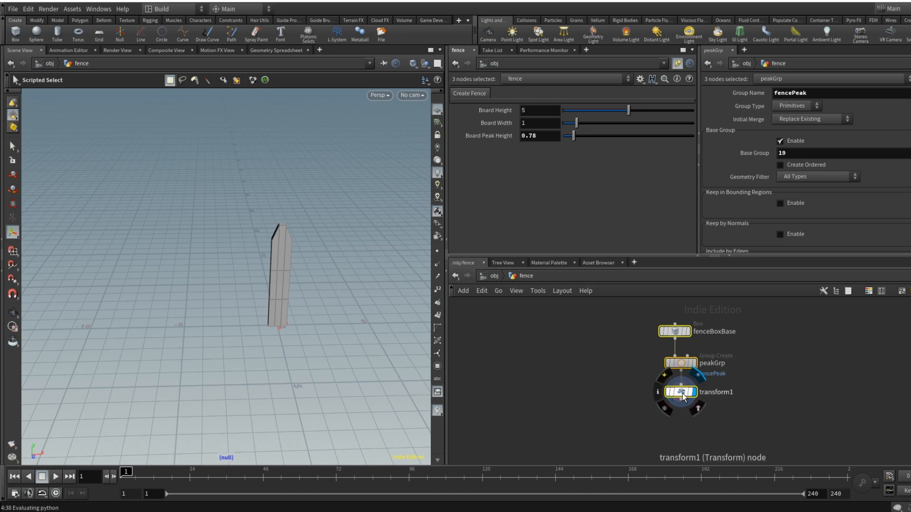
Step: Move the three selected nodes together to the left in the network and deselect them
{"action": "left_click_drag", "start_coordinate": [682, 392], "coordinate": [604, 380]}
{"action": "left_click", "coordinate": [734, 383]}
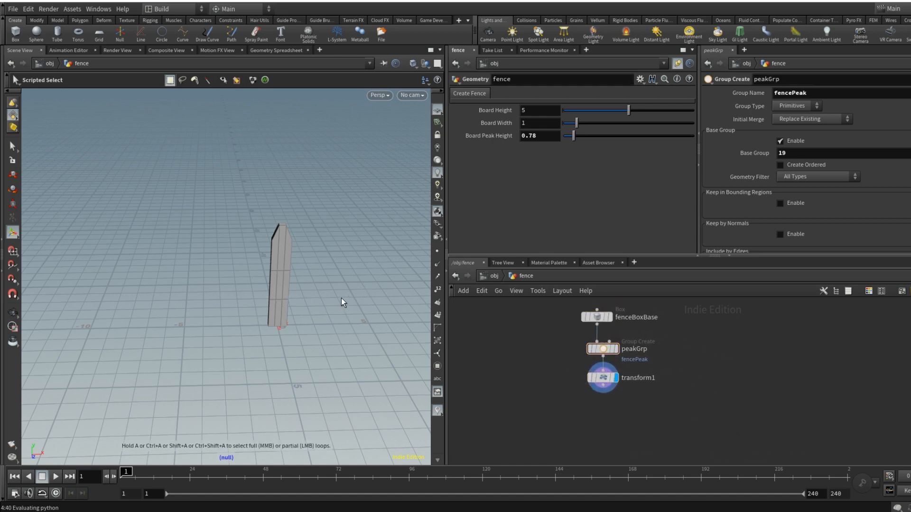
{"action": "left_click_drag", "start_coordinate": [341, 298], "coordinate": [212, 274], "text": "alt"}
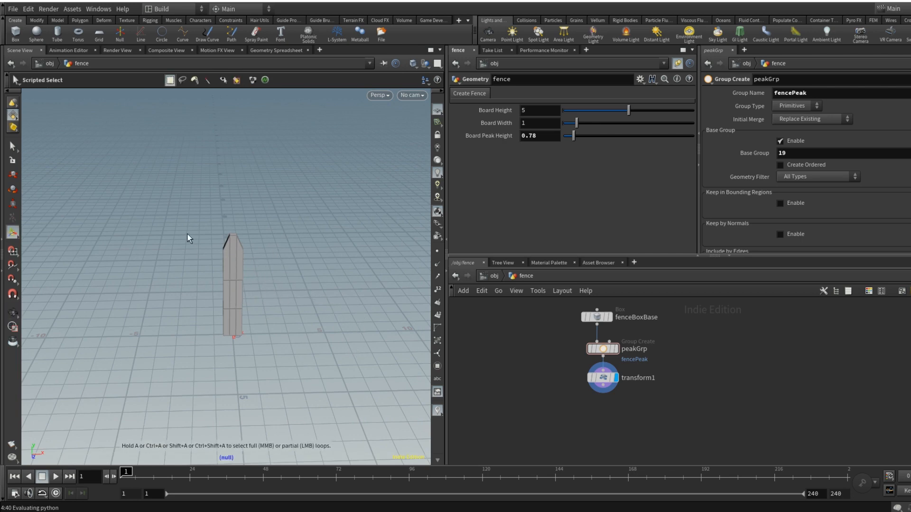
Step: Add a Line node to the fence network beside the board's node chain
{"action": "mouse_move", "coordinate": [218, 311]}
{"action": "left_mouse_down", "text": "alt"}
{"action": "mouse_move", "coordinate": [303, 317]}
{"action": "mouse_move", "coordinate": [332, 265]}
{"action": "mouse_move", "coordinate": [215, 302]}
{"action": "left_mouse_up", "text": "alt"}
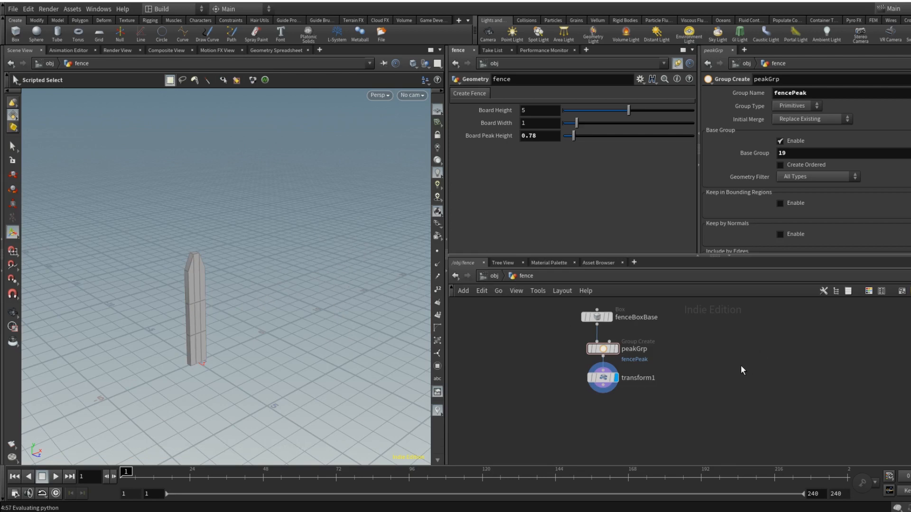
{"action": "key", "text": "Tab"}
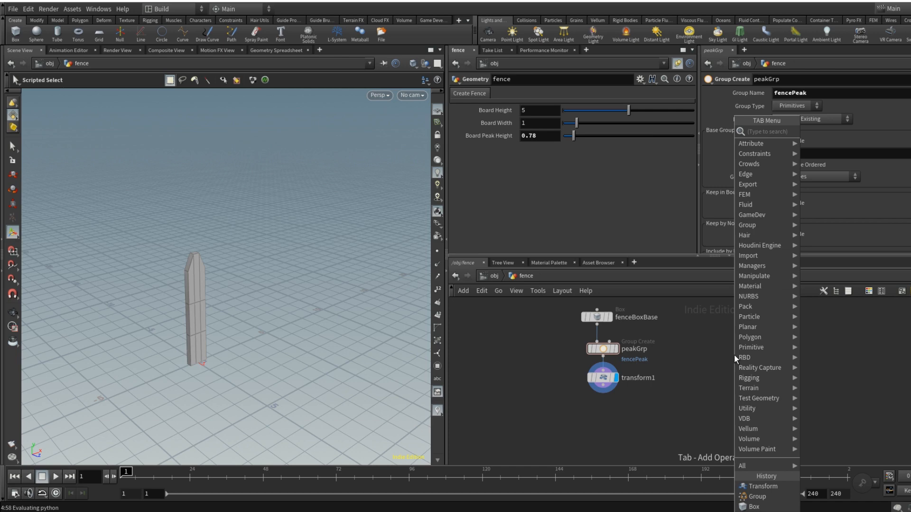
{"action": "type", "text": "lin"}
{"action": "key", "text": "Return"}
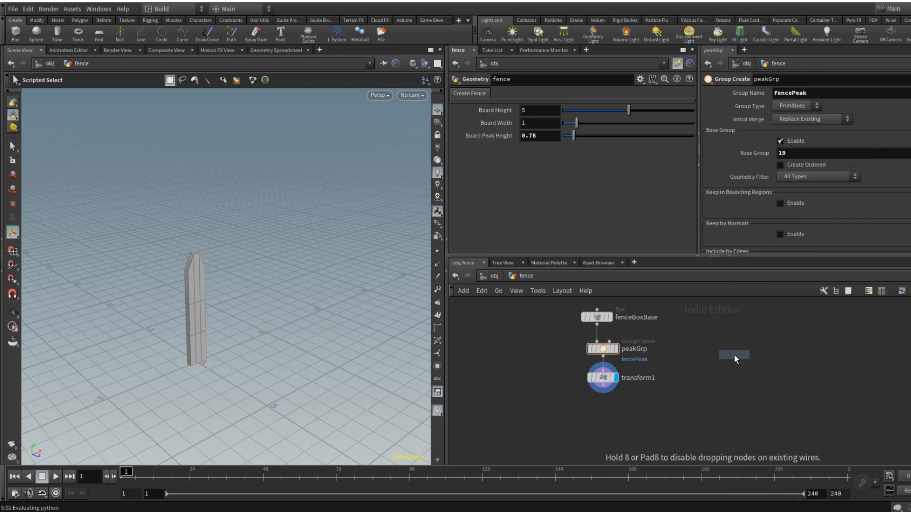
{"action": "left_click", "coordinate": [734, 354]}
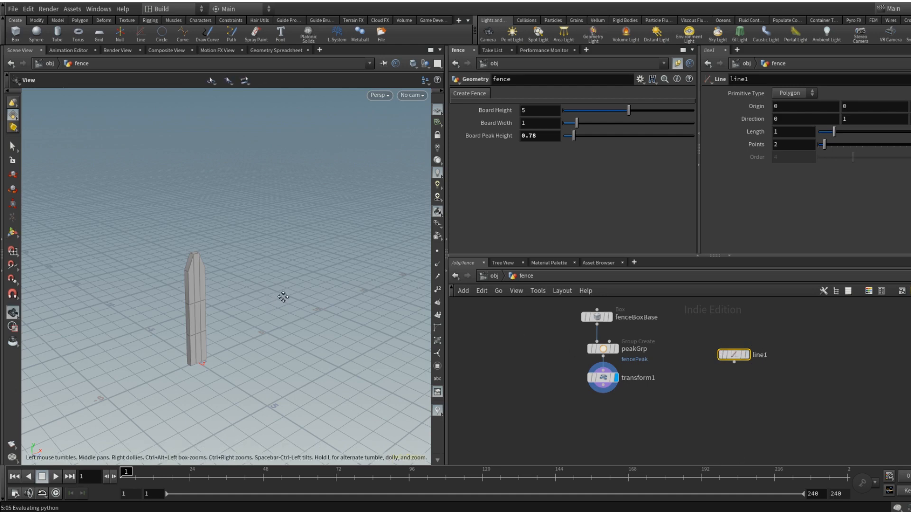
Step: Switch the viewport to wireframe and display line1 instead of the fence board
{"action": "key", "text": "w"}
{"action": "mouse_move", "coordinate": [282, 297]}
{"action": "middle_mouse_down", "text": "alt"}
{"action": "mouse_move", "coordinate": [308, 275]}
{"action": "mouse_move", "coordinate": [299, 266]}
{"action": "mouse_move", "coordinate": [321, 244]}
{"action": "middle_mouse_up", "text": "alt"}
{"action": "scroll", "coordinate": [281, 289], "scroll_direction": "up", "scroll_amount": 10, "text": "alt"}
{"action": "key", "text": "s"}
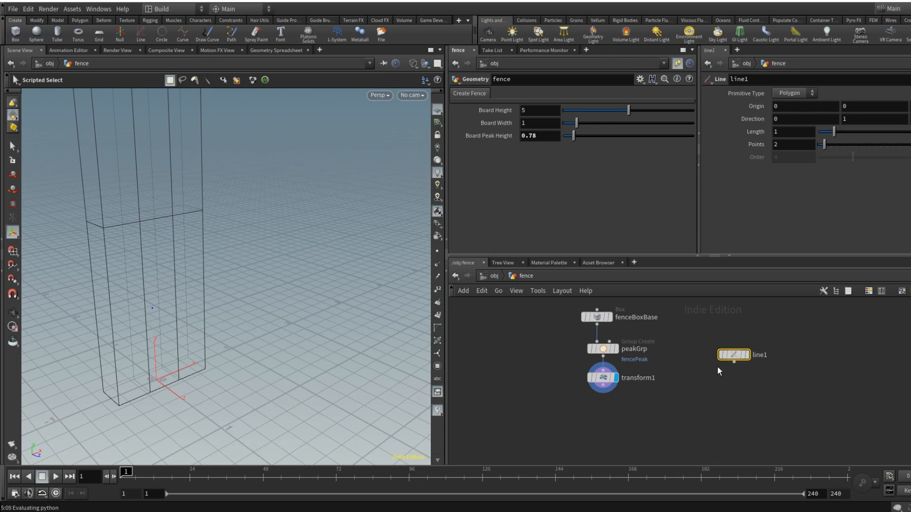
{"action": "left_click", "coordinate": [748, 354]}
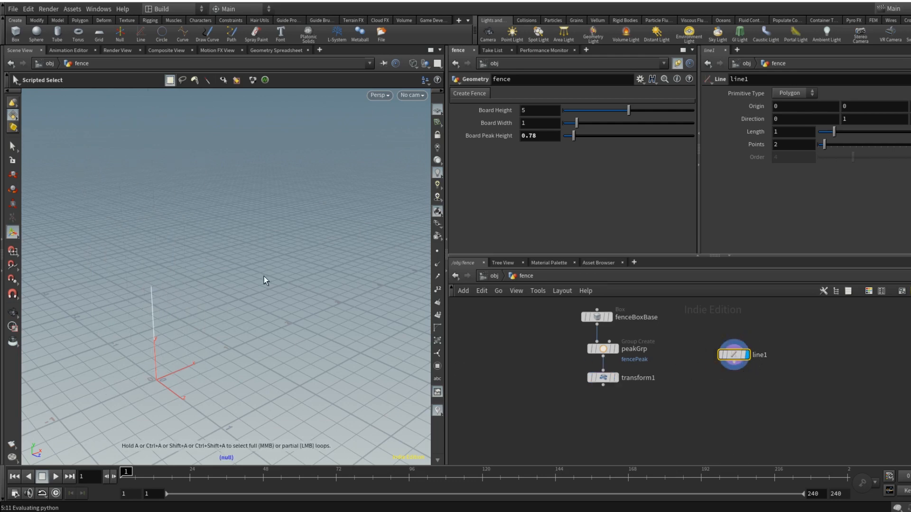
Step: Set the Length of line1 to 10
{"action": "left_click_drag", "start_coordinate": [801, 133], "coordinate": [677, 133]}
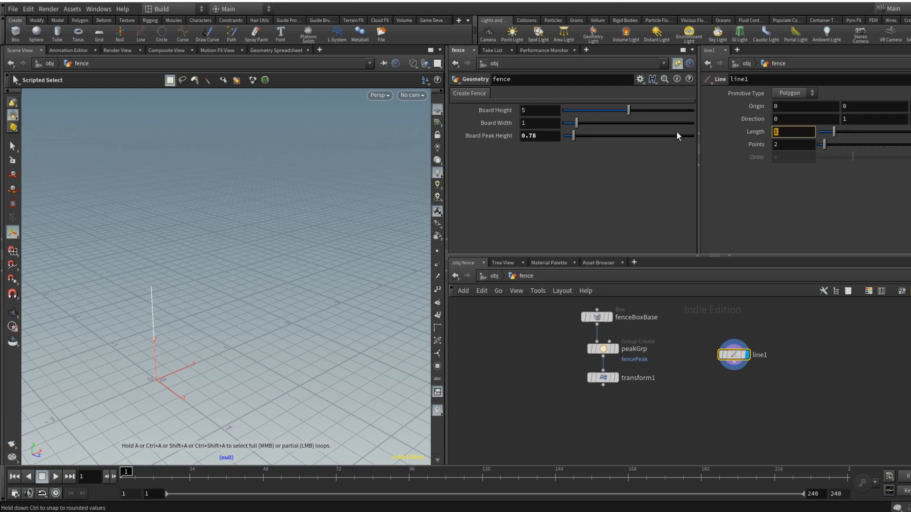
{"action": "type", "text": "10"}
{"action": "key", "text": "Return"}
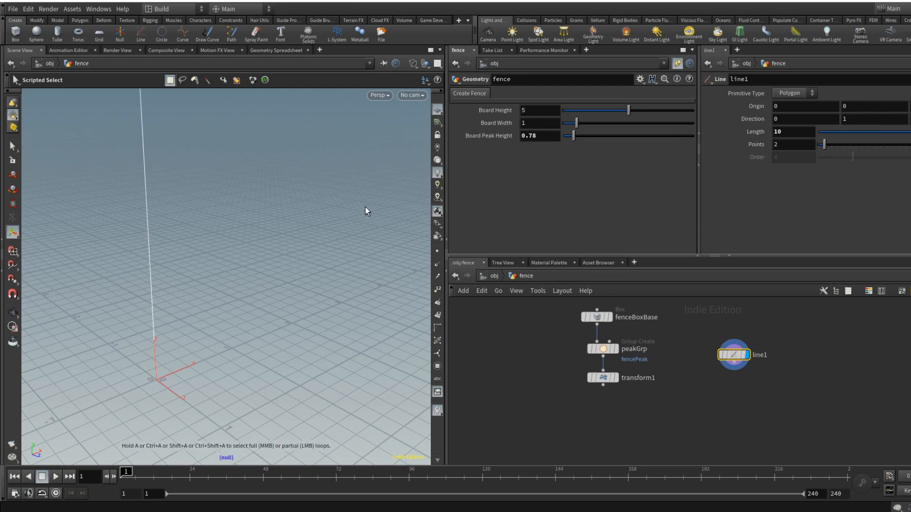
Step: Lay the line along the X axis by setting its Direction to 1 in X and 0 in Y
{"action": "key", "text": "Escape"}
{"action": "scroll", "coordinate": [289, 260], "scroll_direction": "down", "scroll_amount": 8}
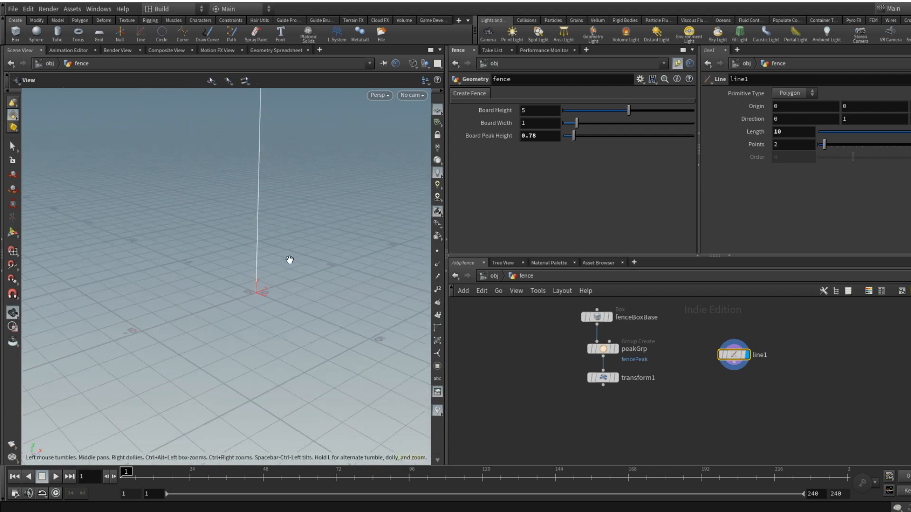
{"action": "scroll", "coordinate": [257, 252], "scroll_direction": "down", "scroll_amount": 3}
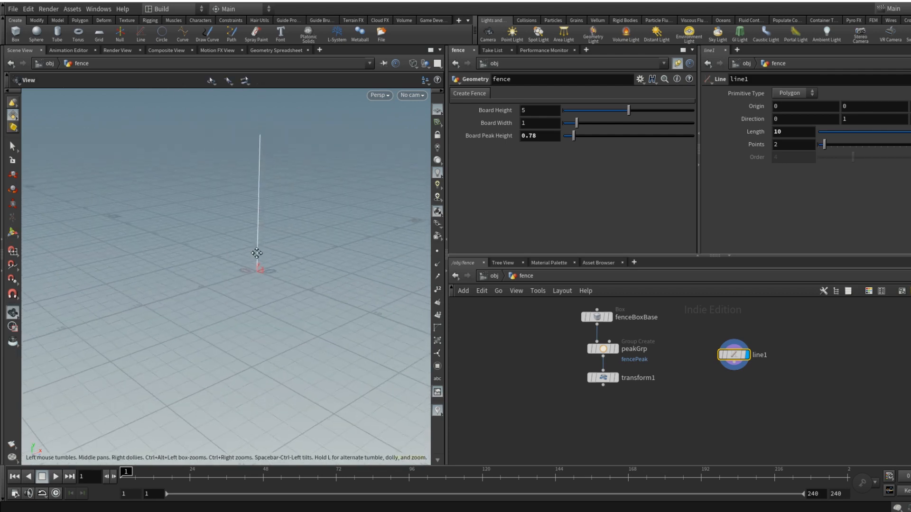
{"action": "middle_click_drag", "start_coordinate": [256, 254], "coordinate": [210, 281]}
{"action": "key", "text": "s"}
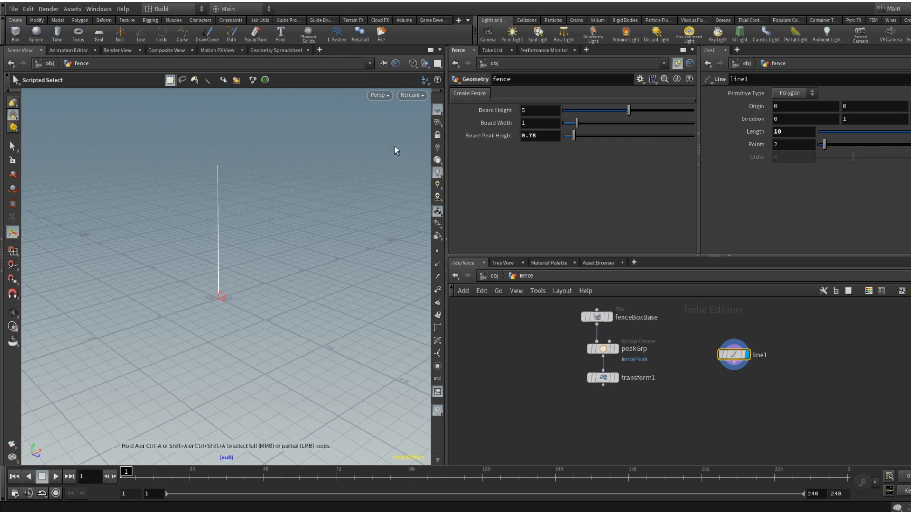
{"action": "left_click", "coordinate": [885, 120]}
{"action": "type", "text": "0"}
{"action": "key", "text": "shift+Tab"}
{"action": "type", "text": "1"}
{"action": "key", "text": "Tab"}
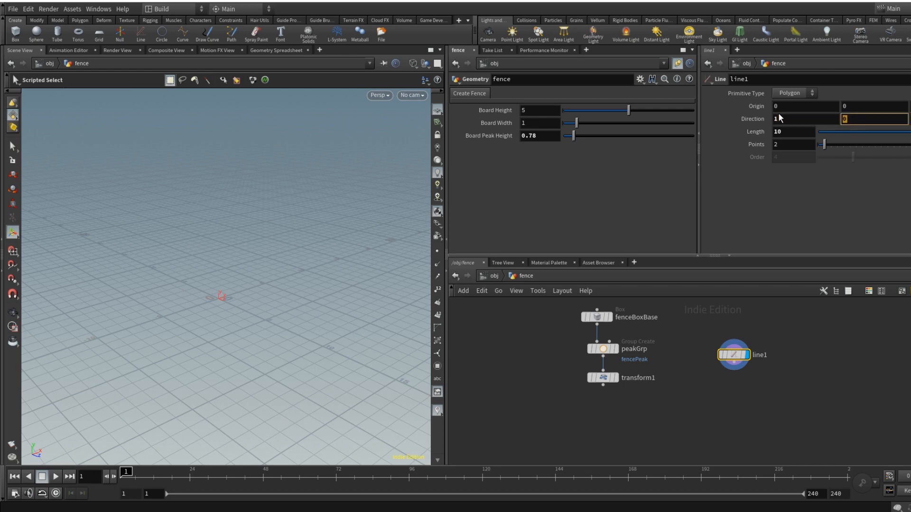
{"action": "left_click", "coordinate": [285, 257]}
{"action": "left_click_drag", "start_coordinate": [259, 261], "coordinate": [224, 245], "text": "alt"}
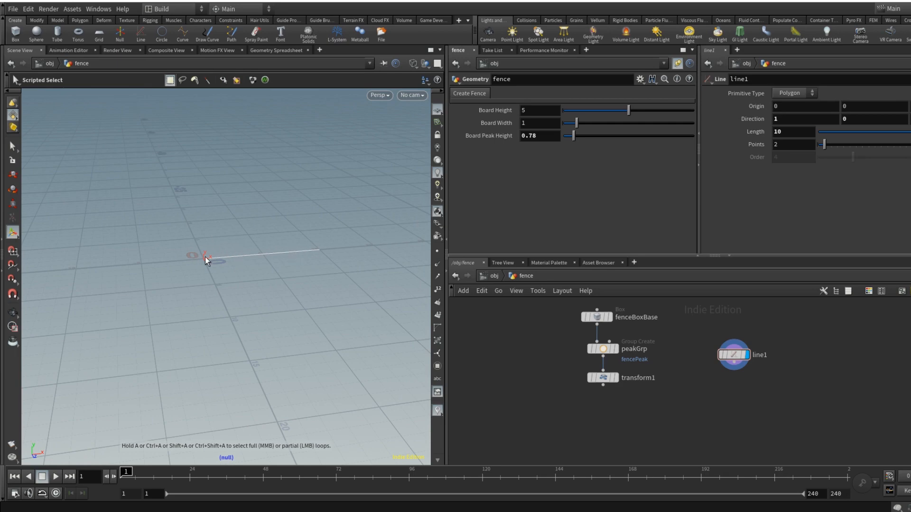
Step: Compare the board and the line by displaying transform1 and line1 in turn
{"action": "left_click", "coordinate": [616, 378]}
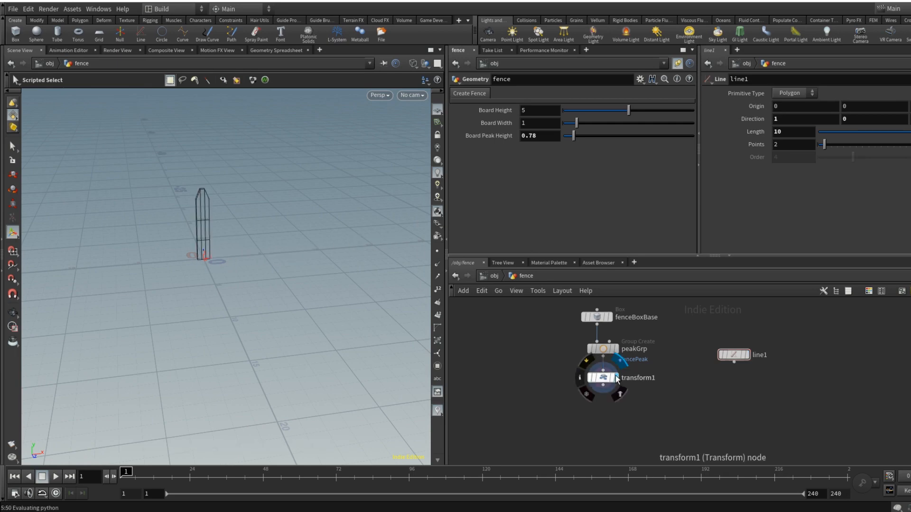
{"action": "left_click", "coordinate": [749, 359]}
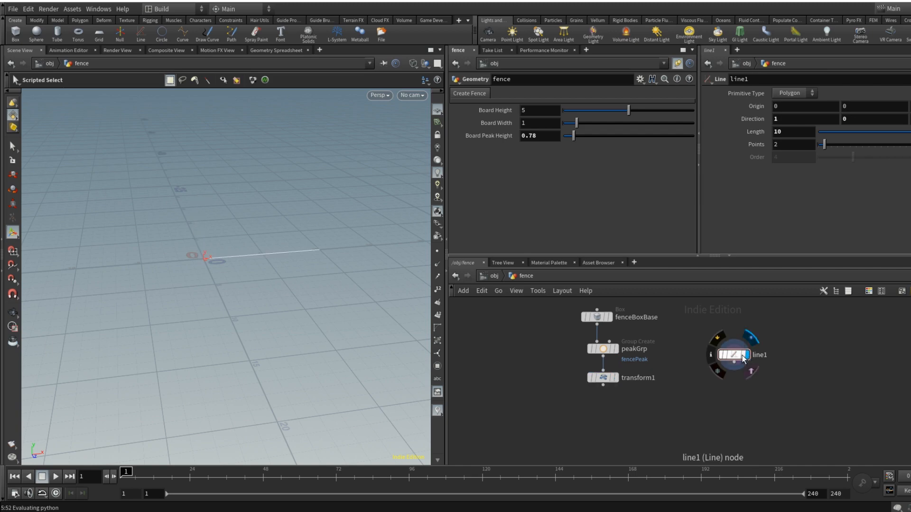
{"action": "left_click", "coordinate": [617, 378]}
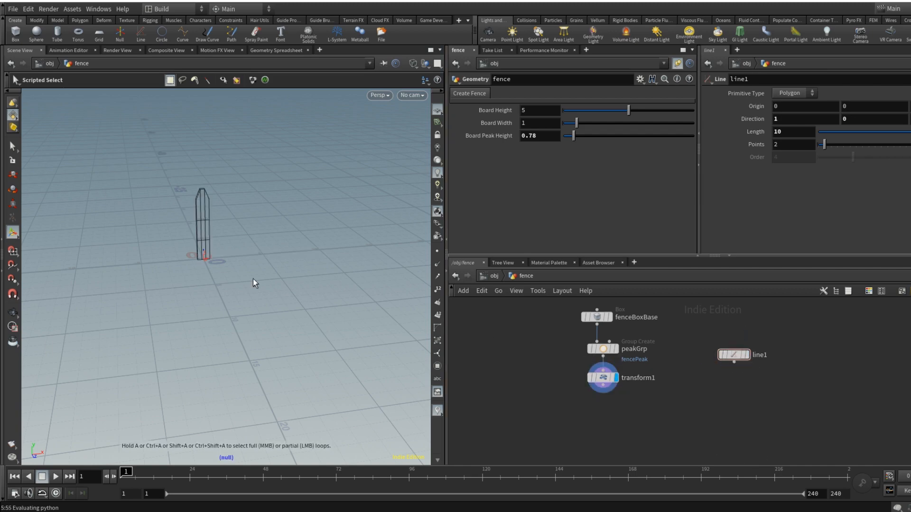
{"action": "left_click", "coordinate": [748, 355]}
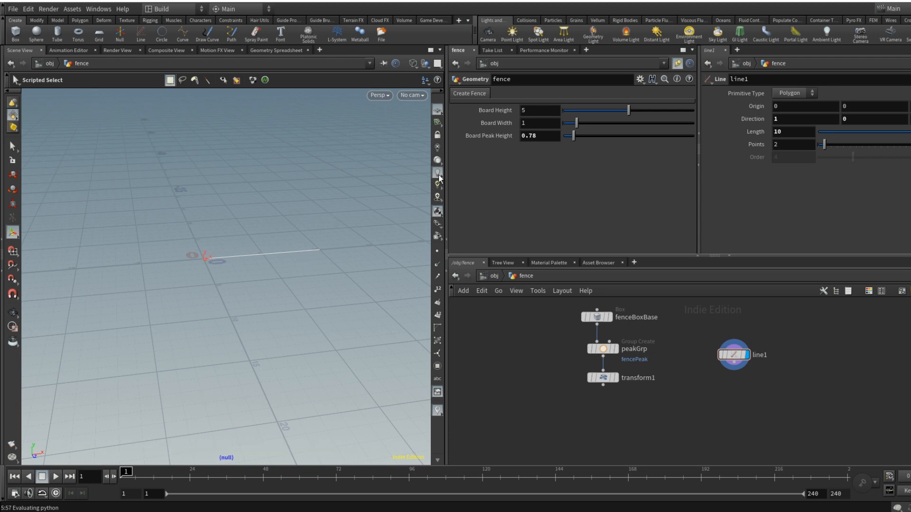
Step: Add a Copy Stamp node below transform1 and line1 in the fence network
{"action": "left_click", "coordinate": [515, 136]}
{"action": "key", "text": "Tab"}
{"action": "middle_click_drag", "start_coordinate": [738, 394], "coordinate": [736, 361]}
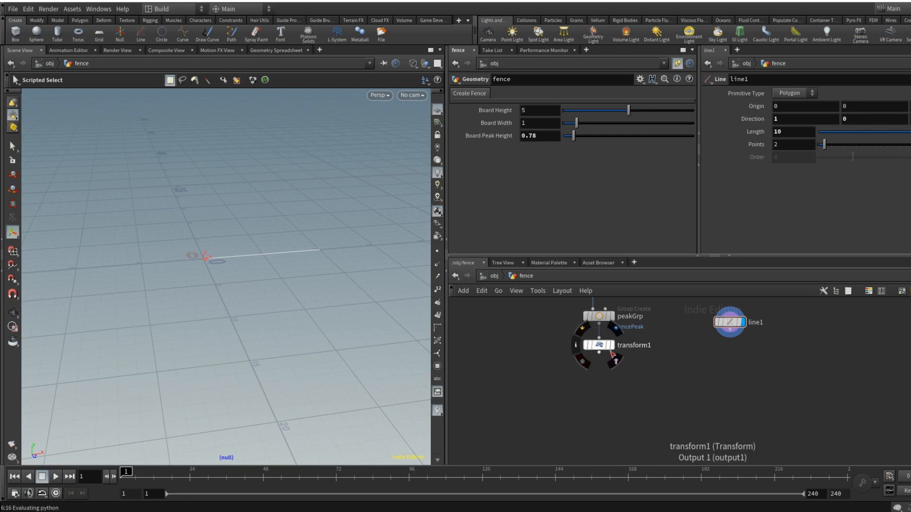
{"action": "key", "text": "h"}
{"action": "mouse_move", "coordinate": [746, 377]}
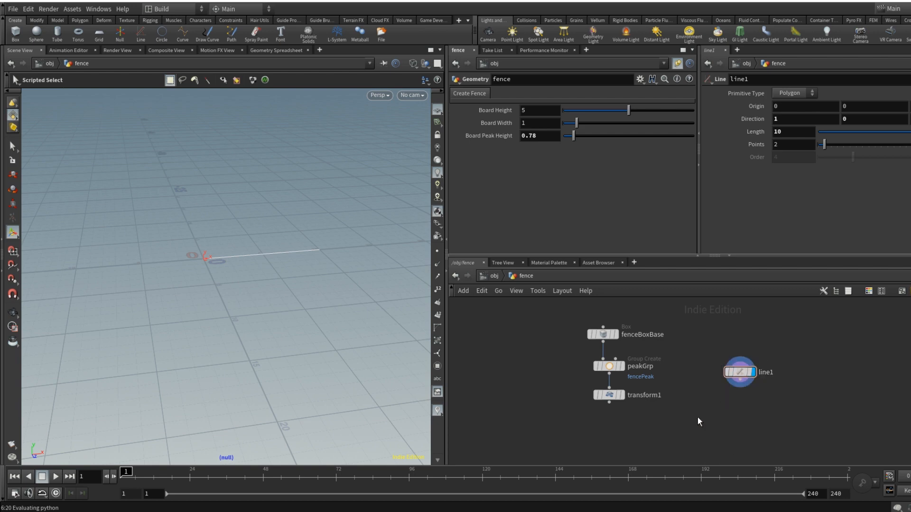
{"action": "key", "text": "Tab"}
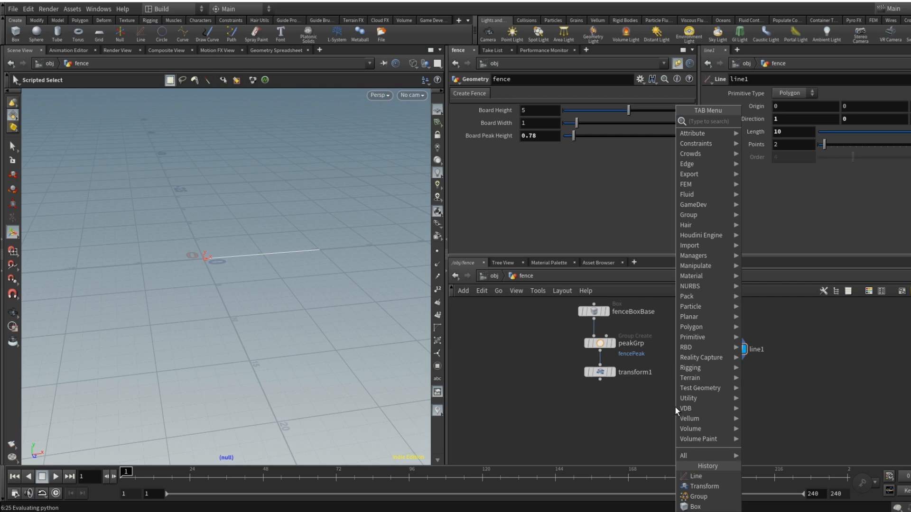
{"action": "type", "text": "copy"}
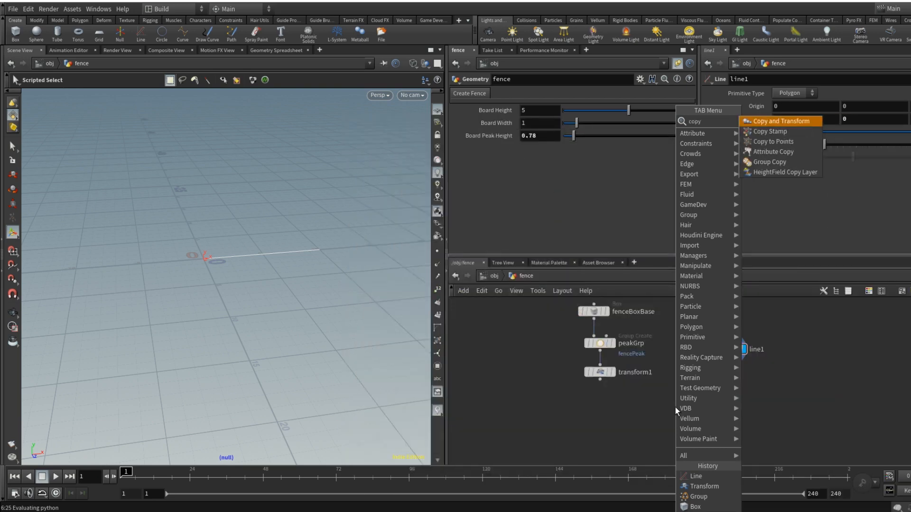
{"action": "key", "text": "Down"}
{"action": "key", "text": "Return"}
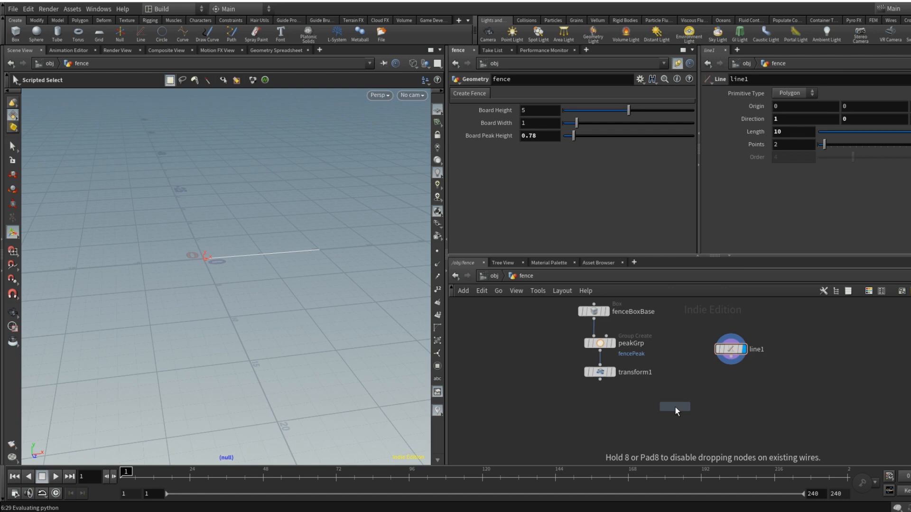
{"action": "left_click", "coordinate": [676, 407]}
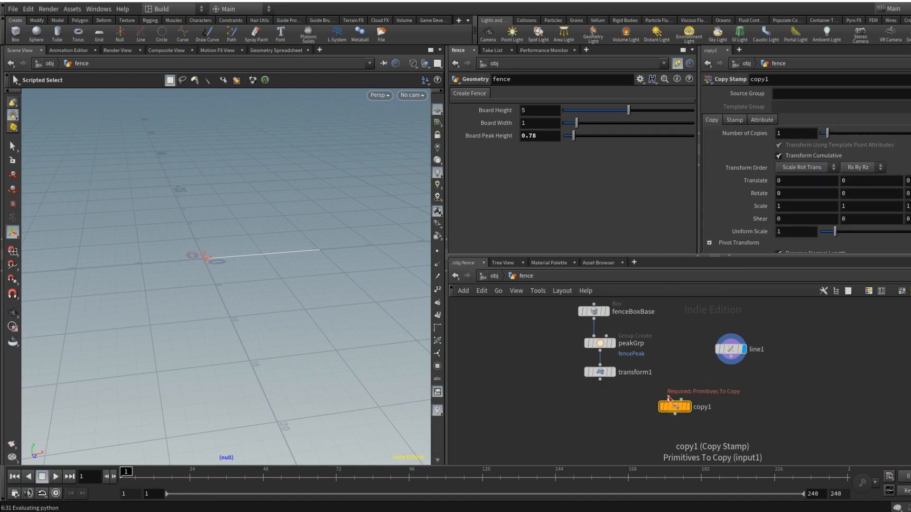
Step: Connect transform1 to the first input of copy1 and line1 to the second, and display copy1
{"action": "left_click_drag", "start_coordinate": [669, 400], "coordinate": [610, 386]}
{"action": "left_click_drag", "start_coordinate": [683, 401], "coordinate": [731, 364]}
{"action": "mouse_move", "coordinate": [692, 409]}
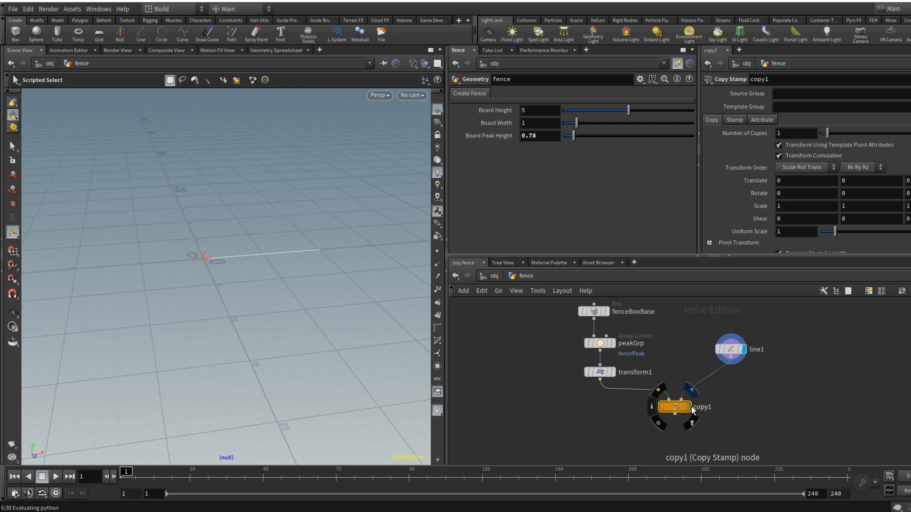
{"action": "left_click", "coordinate": [691, 390]}
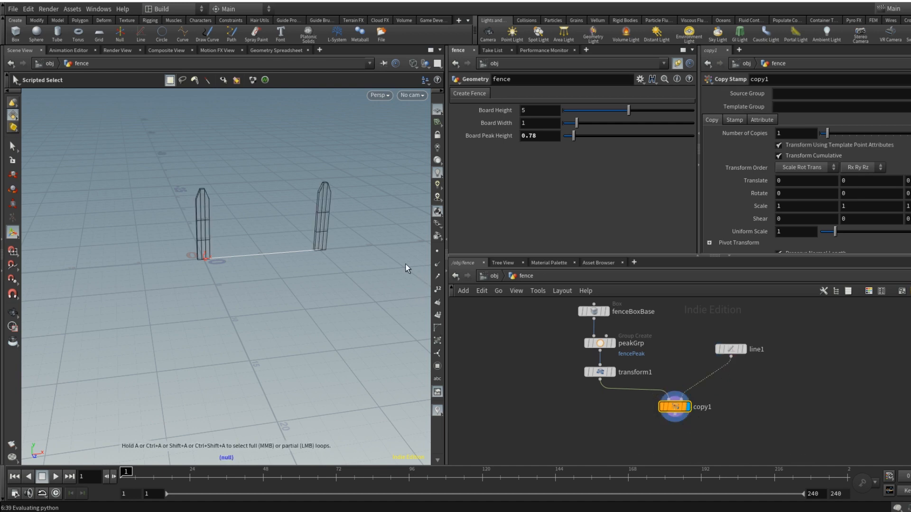
Step: Return the viewport to shaded display and view the copied boards along the line from an angle
{"action": "key", "text": "Escape"}
{"action": "mouse_move", "coordinate": [280, 285]}
{"action": "left_mouse_down"}
{"action": "mouse_move", "coordinate": [352, 278]}
{"action": "mouse_move", "coordinate": [297, 295]}
{"action": "mouse_move", "coordinate": [266, 286]}
{"action": "mouse_move", "coordinate": [280, 279]}
{"action": "left_mouse_up"}
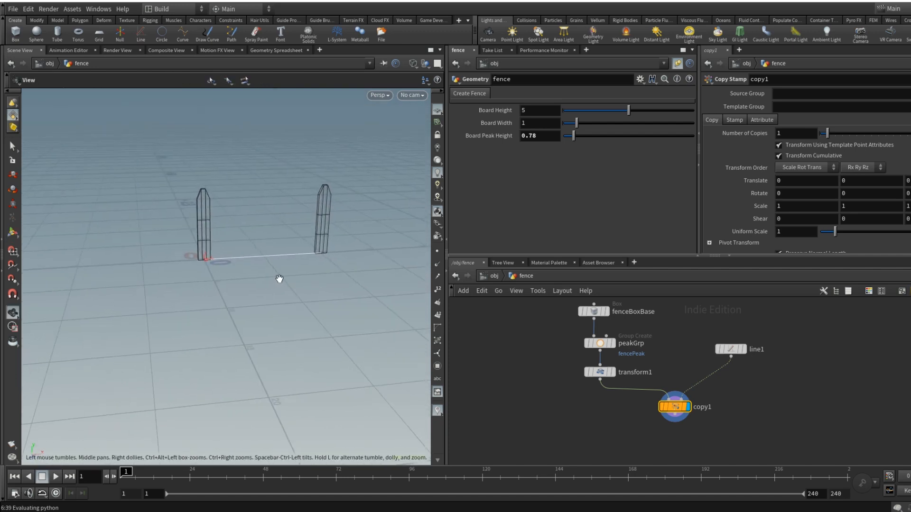
{"action": "key", "text": "s"}
{"action": "key", "text": "w"}
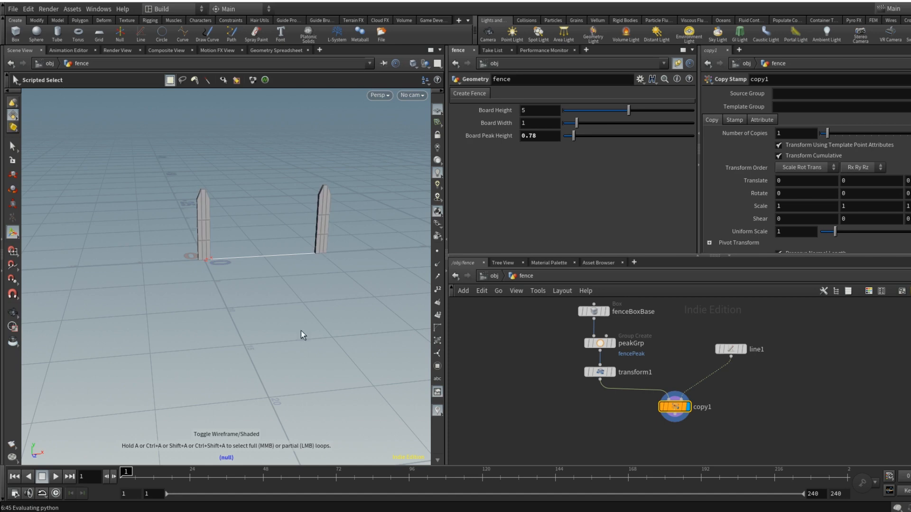
{"action": "key", "text": "Escape"}
{"action": "mouse_move", "coordinate": [240, 305]}
{"action": "left_mouse_down"}
{"action": "mouse_move", "coordinate": [350, 305]}
{"action": "mouse_move", "coordinate": [279, 309]}
{"action": "left_mouse_up"}
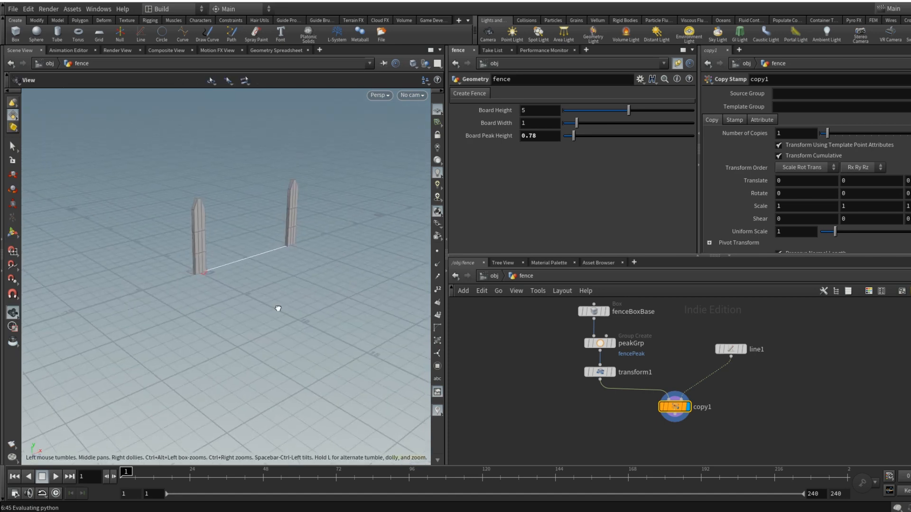
{"action": "key", "text": "s"}
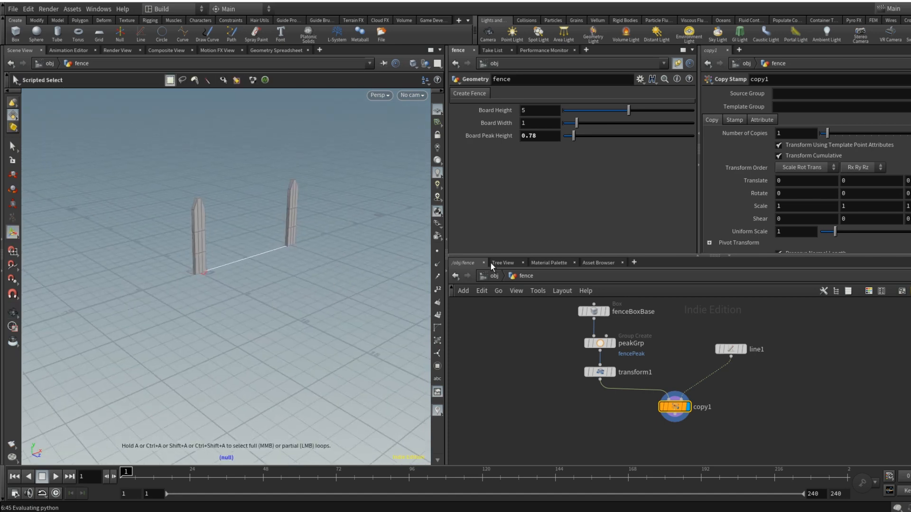
Step: Test line1 with Points at 5 and set Points back to 2
{"action": "left_click", "coordinate": [731, 350]}
{"action": "mouse_move", "coordinate": [826, 144]}
{"action": "left_mouse_down"}
{"action": "mouse_move", "coordinate": [855, 146]}
{"action": "mouse_move", "coordinate": [822, 152]}
{"action": "mouse_move", "coordinate": [878, 150]}
{"action": "mouse_move", "coordinate": [824, 153]}
{"action": "mouse_move", "coordinate": [834, 154]}
{"action": "left_mouse_up"}
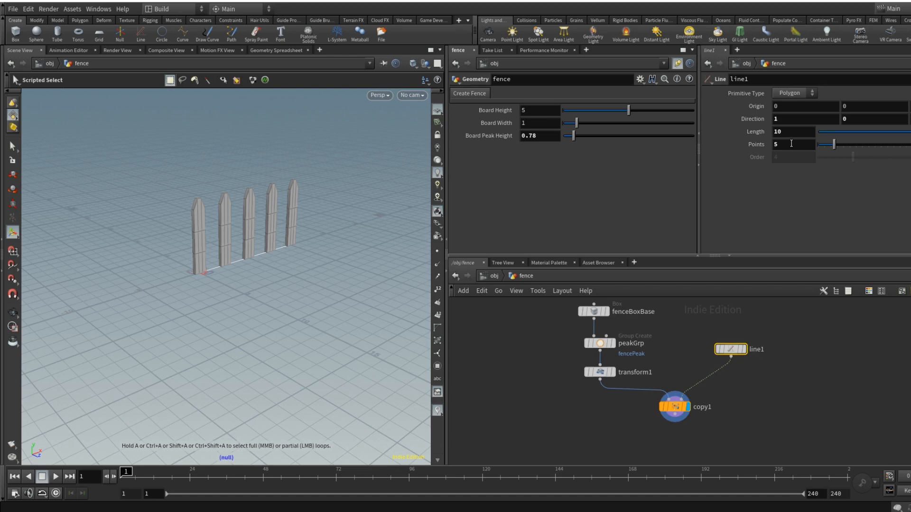
{"action": "left_click", "coordinate": [791, 143]}
{"action": "type", "text": "2"}
{"action": "key", "text": "Return"}
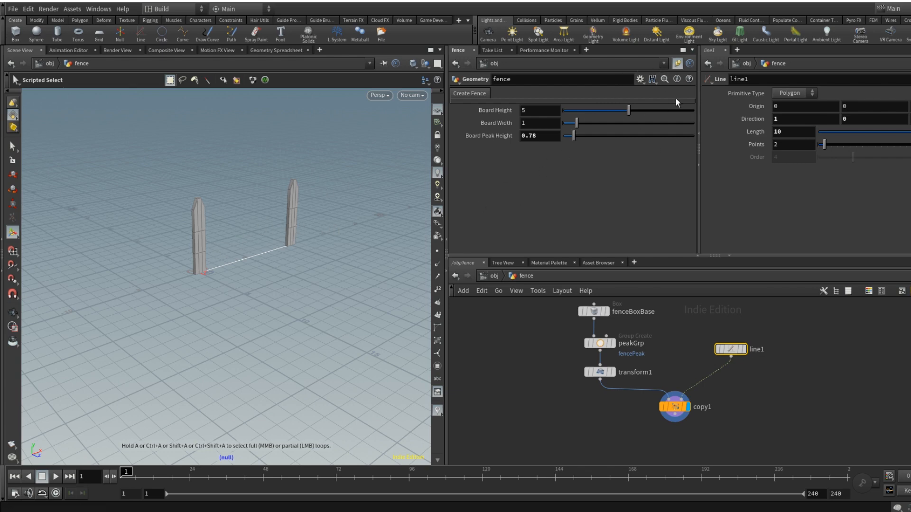
Step: Add a float parameter named numOfBoards and labelled Number of Boards to the fence node's parameter interface
{"action": "left_click", "coordinate": [641, 80]}
{"action": "left_click", "coordinate": [661, 90]}
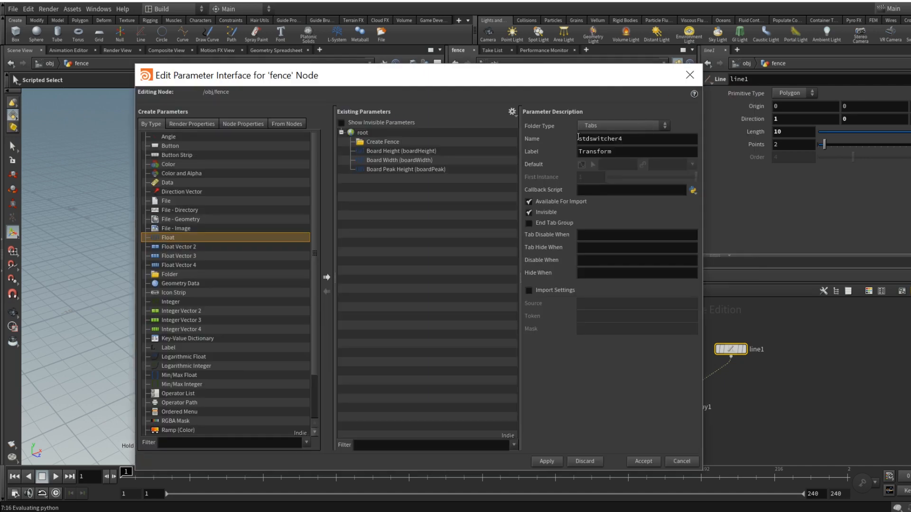
{"action": "left_click", "coordinate": [326, 277]}
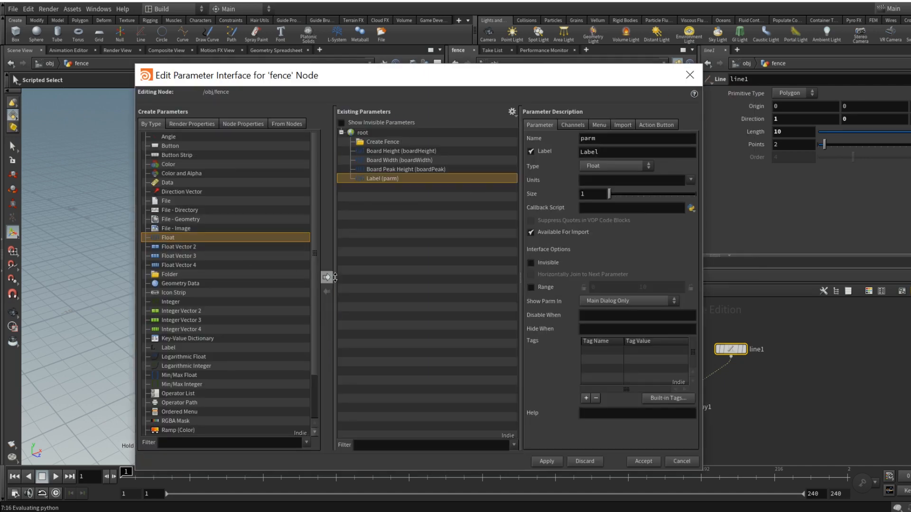
{"action": "double_click", "coordinate": [616, 138]}
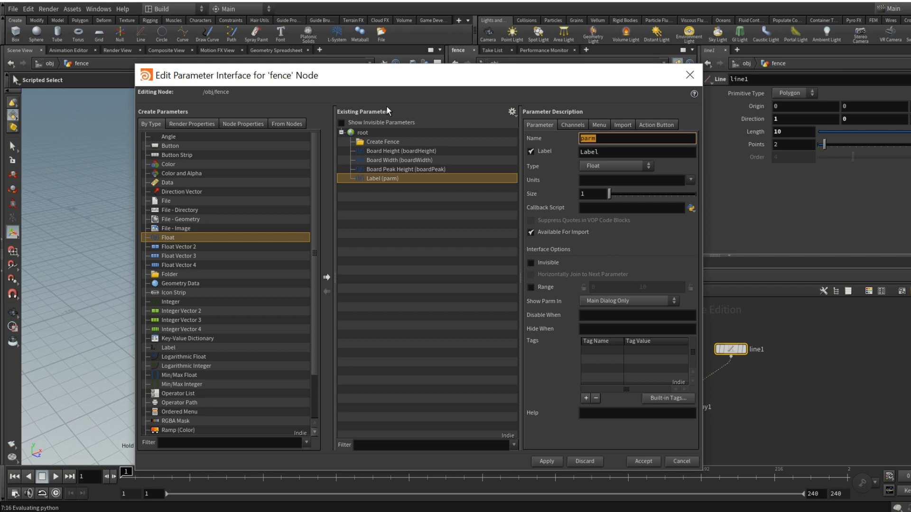
{"action": "type", "text": "numOfBoards"}
{"action": "key", "text": "Tab"}
{"action": "type", "text": "Number"}
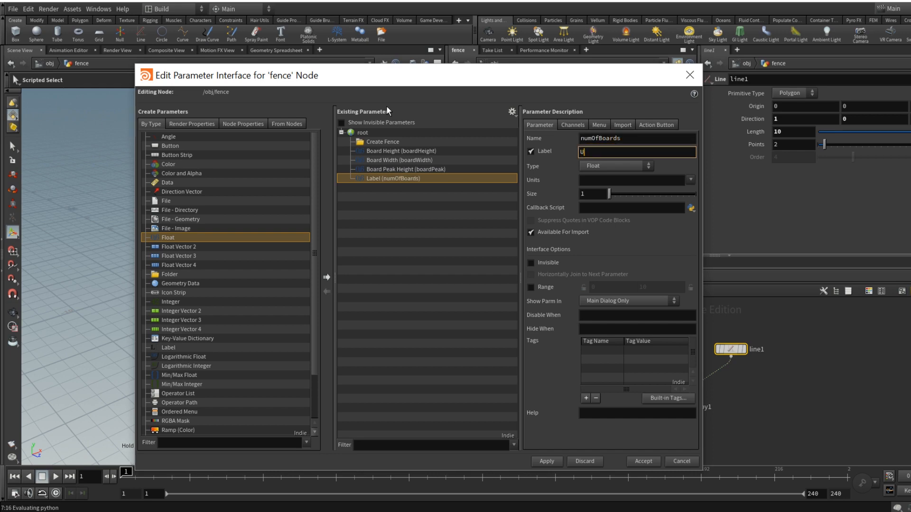
{"action": "type", "text": " of Boards"}
Step: Give Number of Boards a range of 2 to 10 with a locked minimum and a default of 2, and accept the interface
{"action": "left_click", "coordinate": [545, 288]}
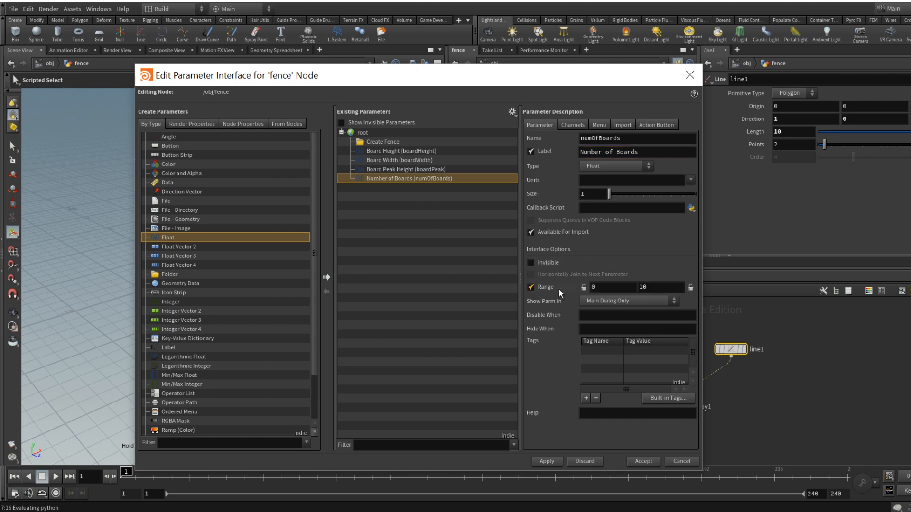
{"action": "double_click", "coordinate": [602, 286]}
{"action": "double_click", "coordinate": [612, 290]}
{"action": "left_click", "coordinate": [573, 125]}
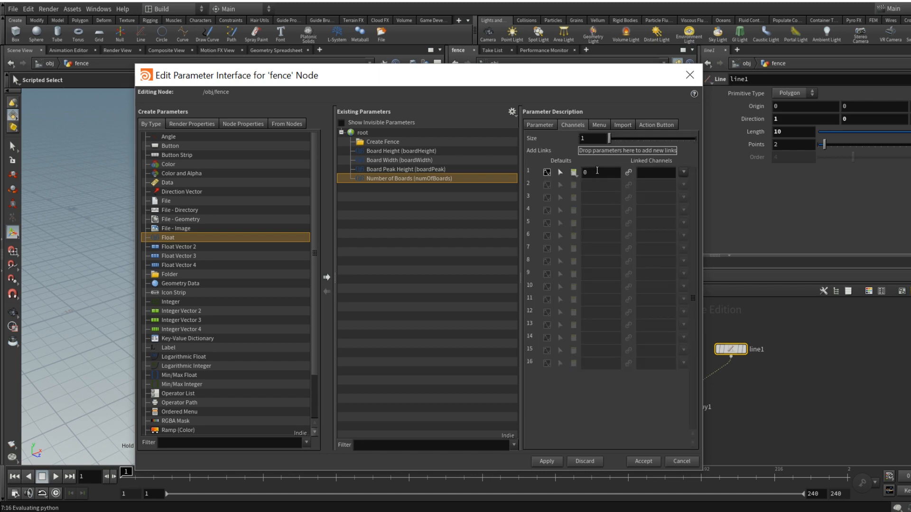
{"action": "left_click", "coordinate": [597, 171]}
{"action": "type", "text": "2"}
{"action": "left_click", "coordinate": [541, 125]}
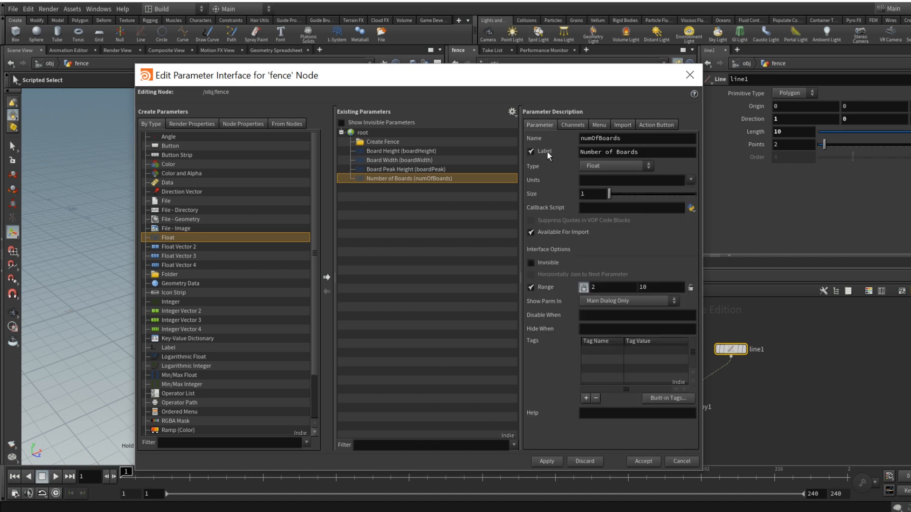
{"action": "left_click", "coordinate": [643, 461]}
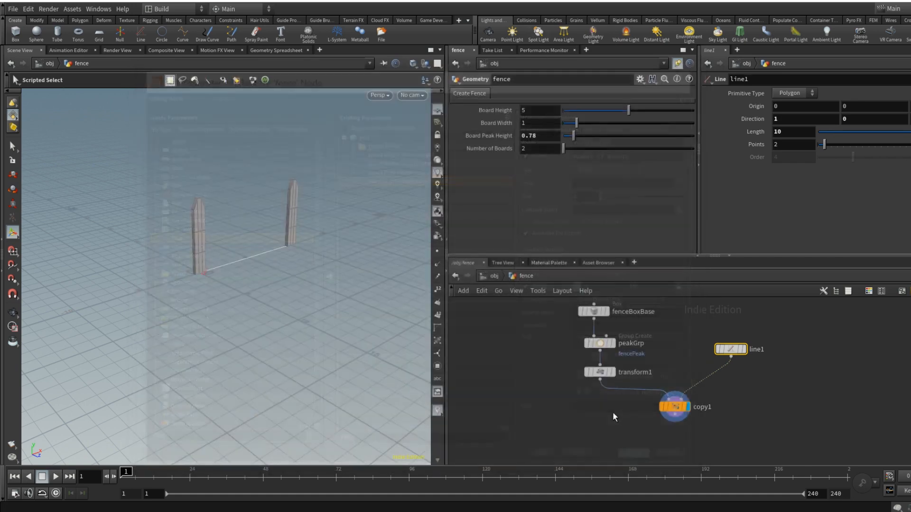
Step: Link line1's Points to the fence's Number of Boards parameter with a relative reference
{"action": "right_click", "coordinate": [543, 150]}
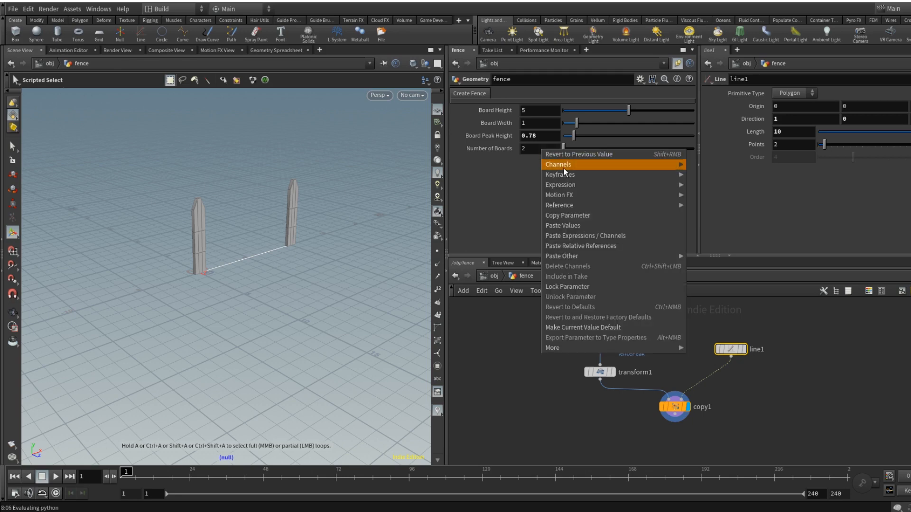
{"action": "left_click", "coordinate": [576, 216]}
{"action": "left_click", "coordinate": [785, 146]}
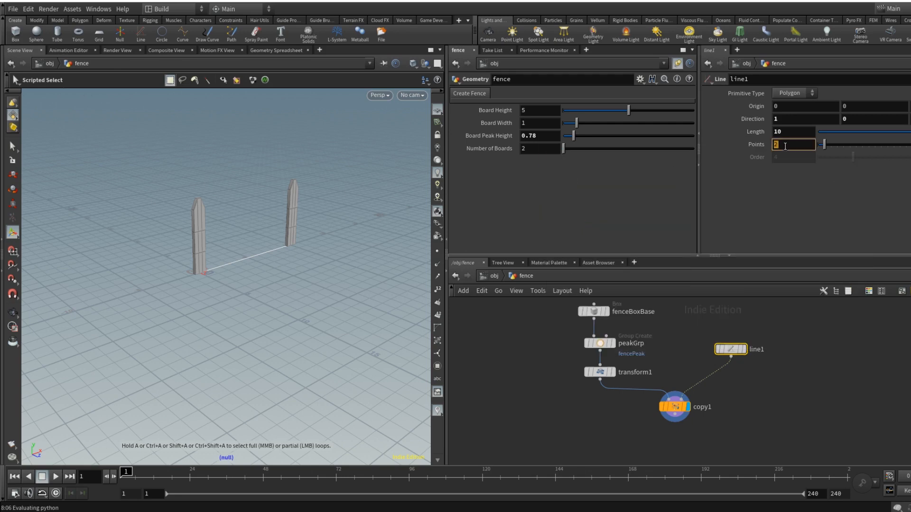
{"action": "key", "text": "BackSpace"}
{"action": "right_click", "coordinate": [785, 146]}
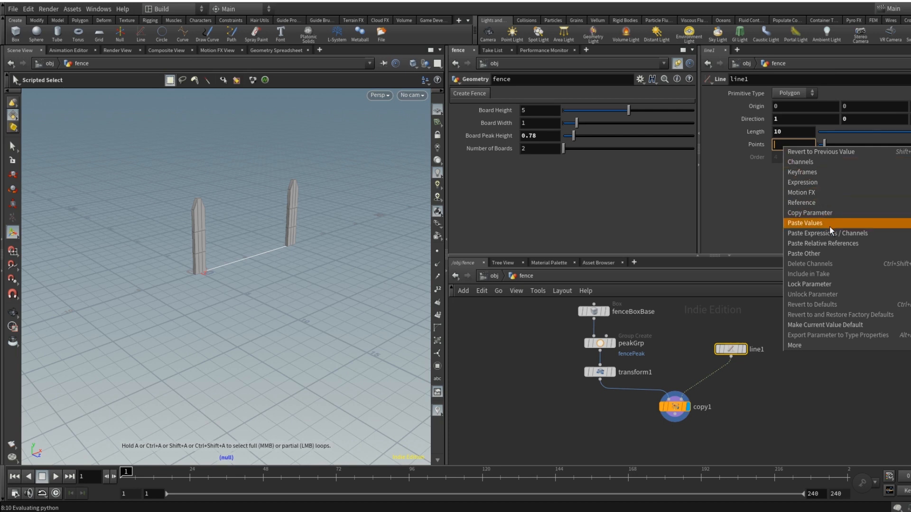
{"action": "left_click", "coordinate": [837, 244]}
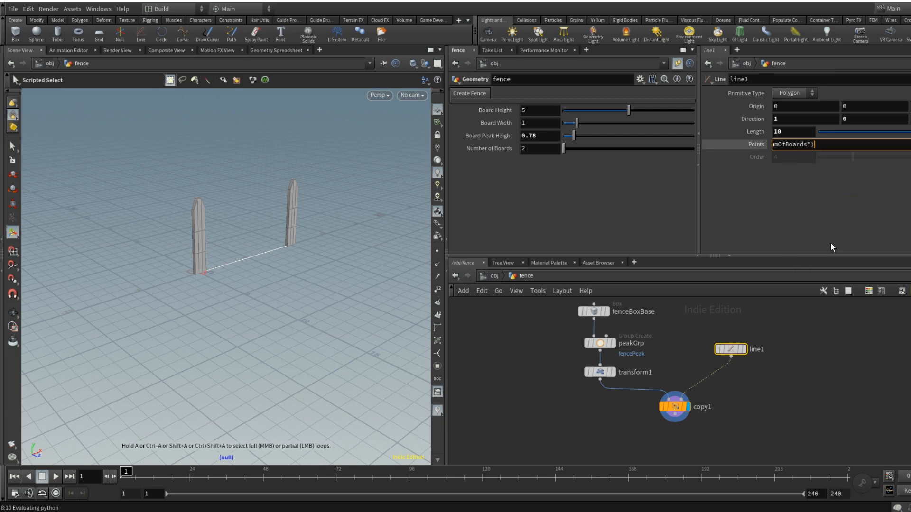
{"action": "key", "text": "Return"}
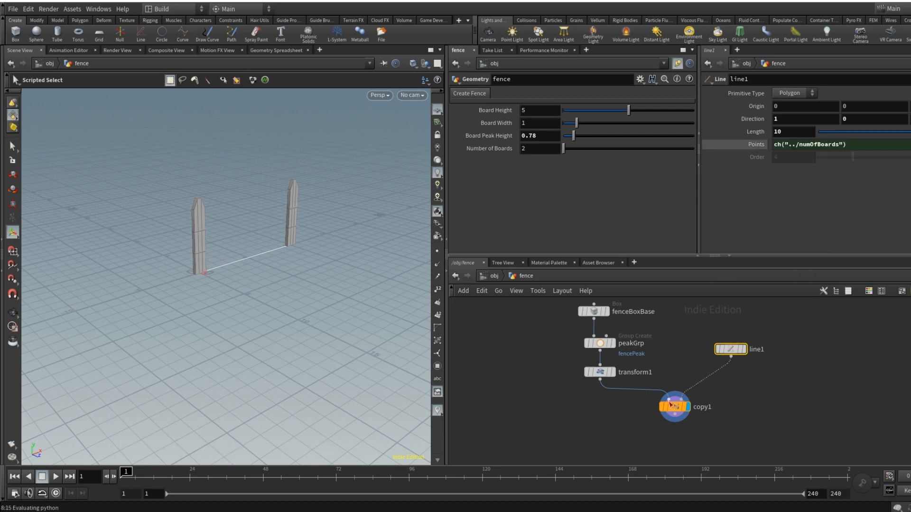
Step: Move copy1 slightly in the network and raise the fence's Number of Boards to 5.61
{"action": "left_click_drag", "start_coordinate": [679, 409], "coordinate": [654, 420]}
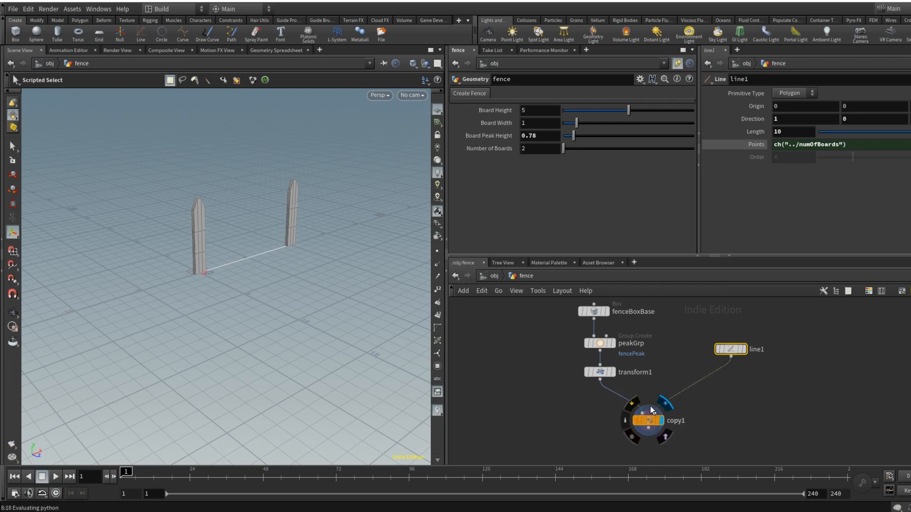
{"action": "left_click_drag", "start_coordinate": [564, 148], "coordinate": [494, 168]}
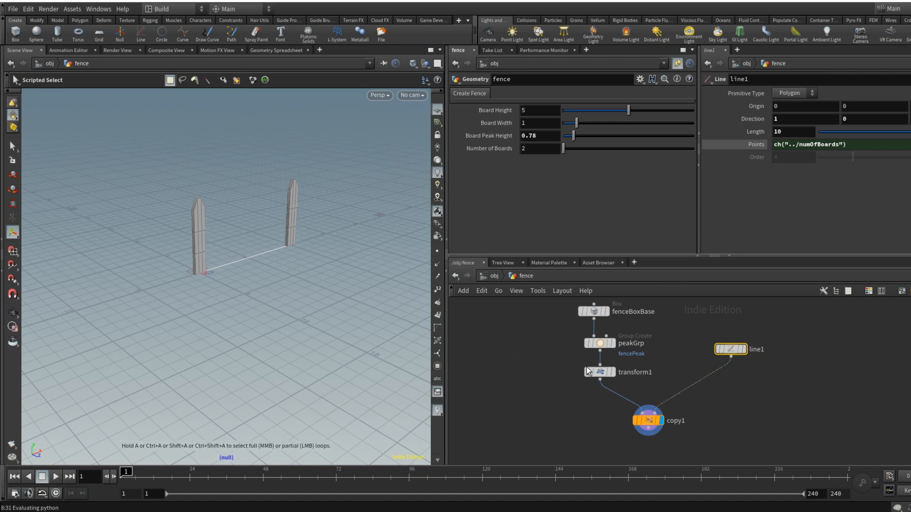
{"action": "left_click_drag", "start_coordinate": [564, 148], "coordinate": [624, 149]}
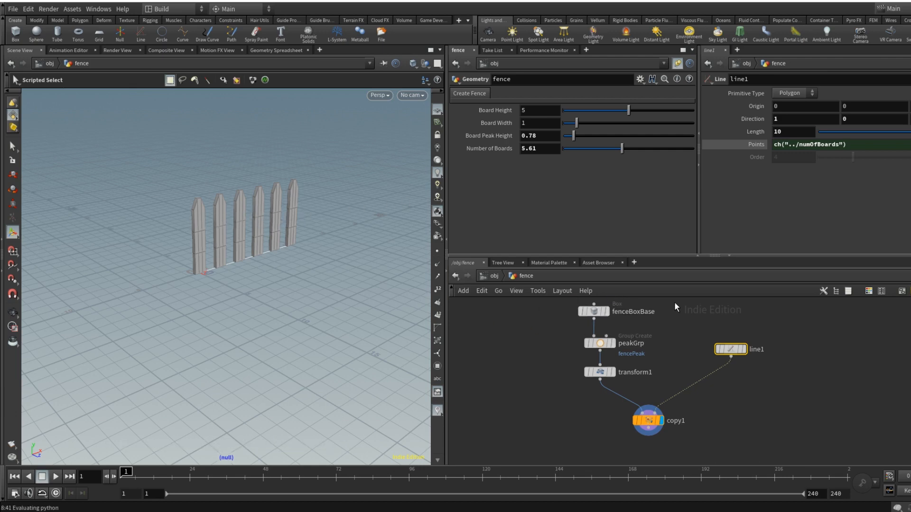
Step: Try Y rotation and Y translation on copy1, undo them, and turn off Transform Cumulative
{"action": "left_click", "coordinate": [650, 426]}
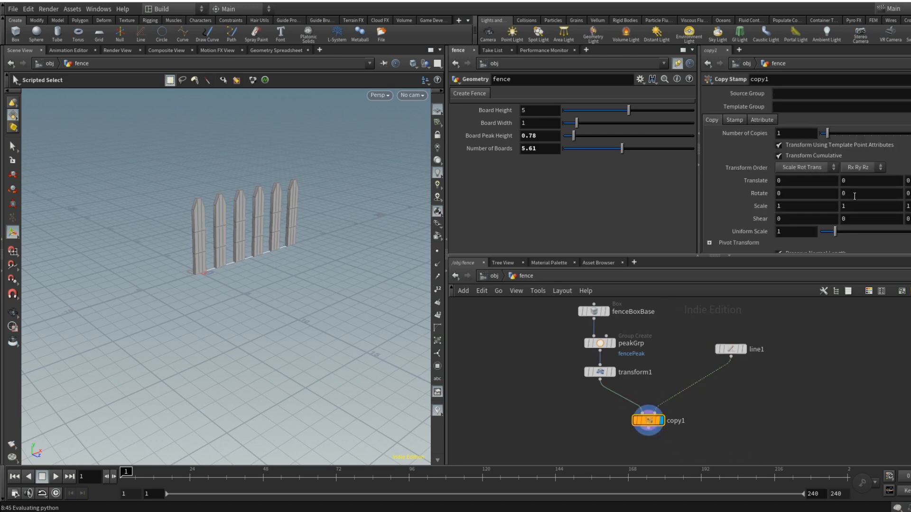
{"action": "middle_click_drag", "start_coordinate": [855, 195], "coordinate": [902, 160]}
{"action": "key", "text": "ctrl+z"}
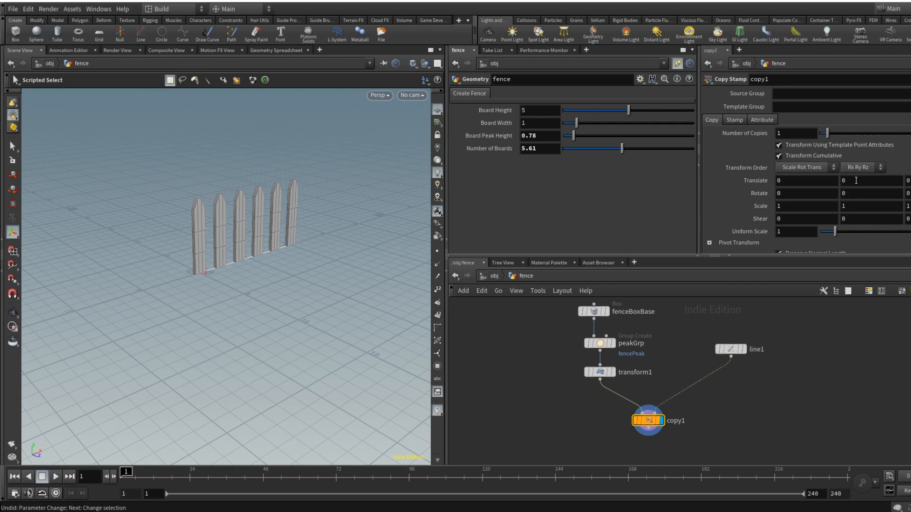
{"action": "mouse_move", "coordinate": [856, 180]}
{"action": "middle_mouse_down"}
{"action": "mouse_move", "coordinate": [906, 181]}
{"action": "mouse_move", "coordinate": [849, 181]}
{"action": "middle_mouse_up"}
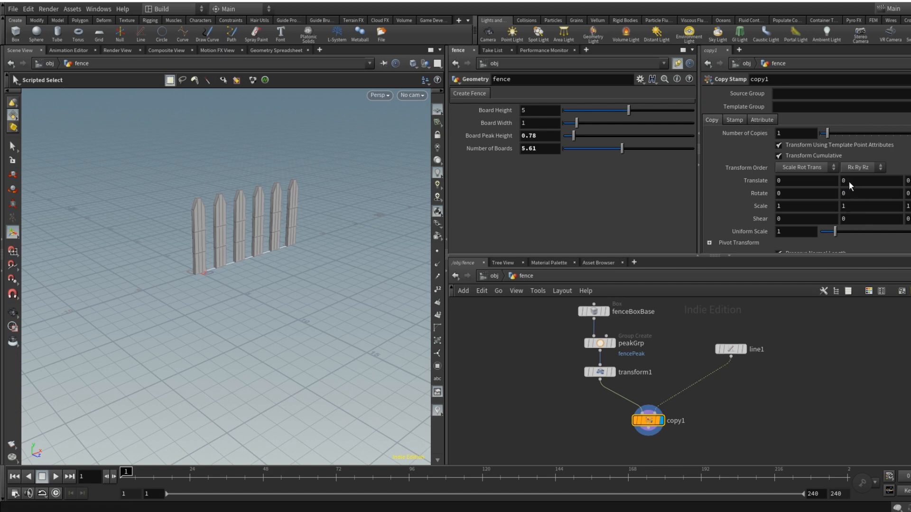
{"action": "key", "text": "ctrl+z"}
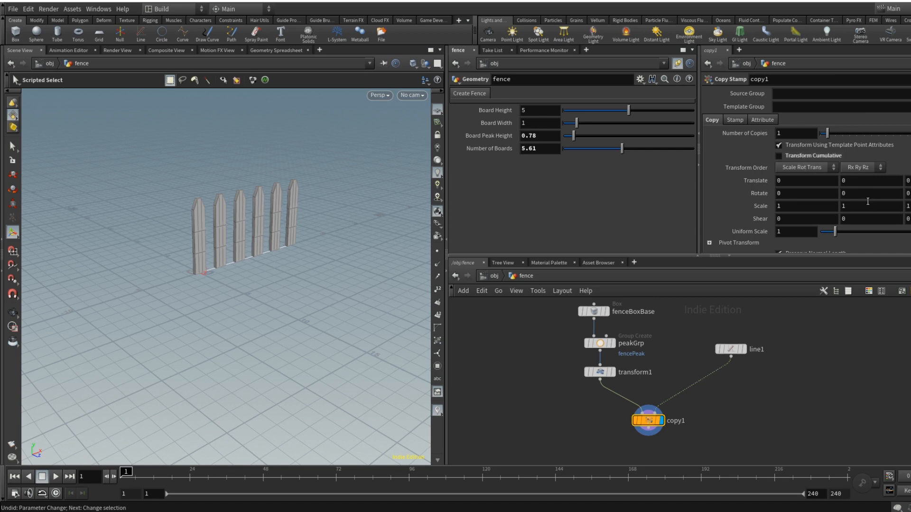
Step: Test rotating the copied boards about Y and Z in copy1, undoing each rotation
{"action": "middle_click_drag", "start_coordinate": [862, 194], "coordinate": [858, 167]}
{"action": "key", "text": "ctrl+z"}
{"action": "middle_click_drag", "start_coordinate": [909, 194], "coordinate": [910, 165]}
{"action": "key", "text": "ctrl+z"}
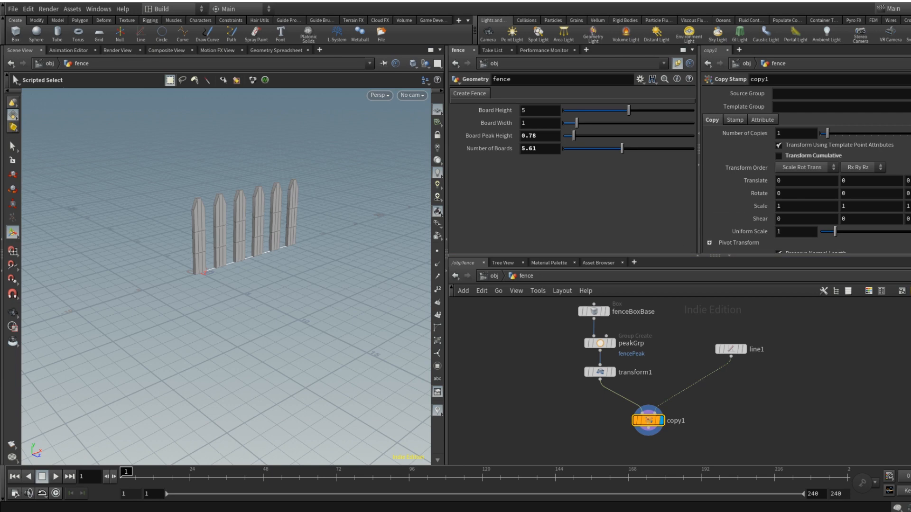
{"action": "middle_click_drag", "start_coordinate": [910, 193], "coordinate": [908, 164]}
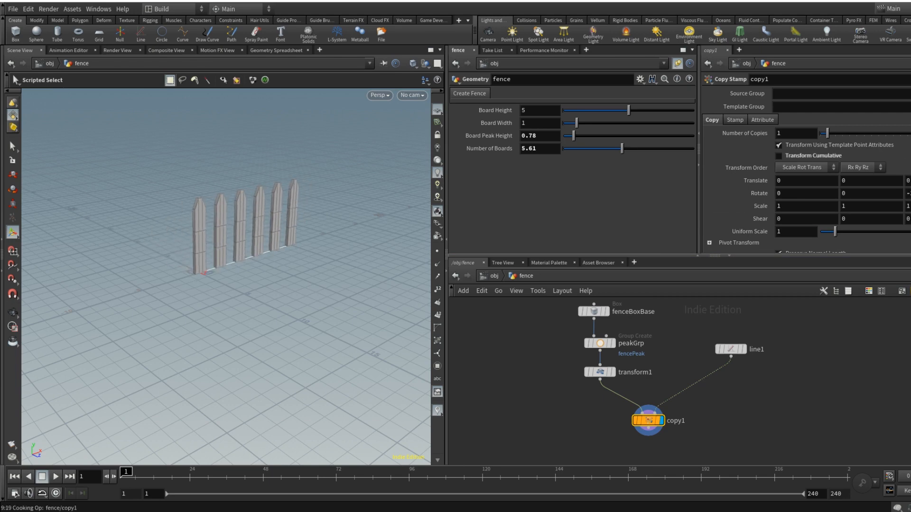
{"action": "key", "text": "ctrl+z"}
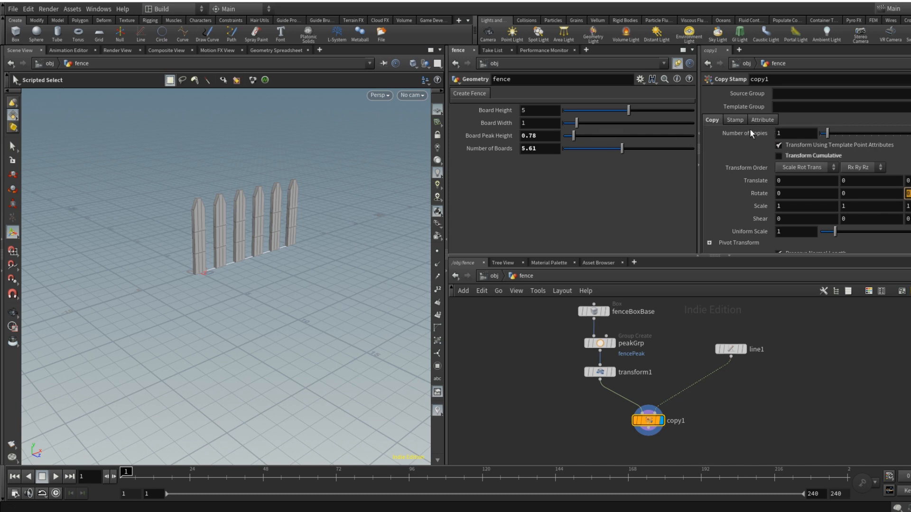
Step: Inspect line1's point numbers in the viewport, return the display to copy1, and hide the point numbers
{"action": "left_click", "coordinate": [731, 349]}
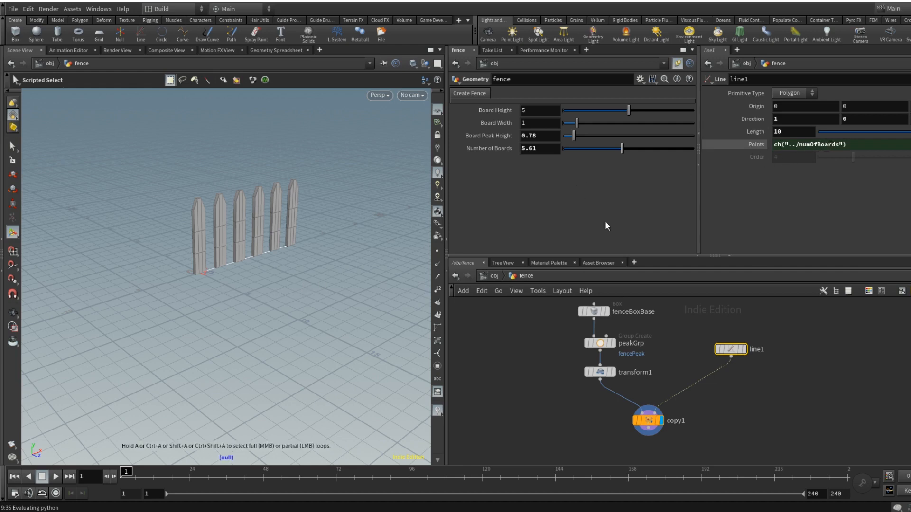
{"action": "left_click", "coordinate": [743, 349]}
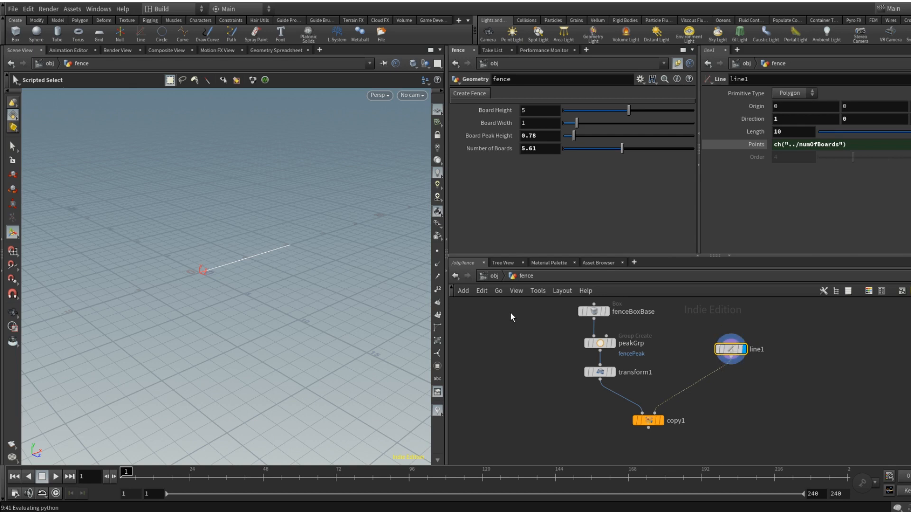
{"action": "left_click", "coordinate": [438, 289]}
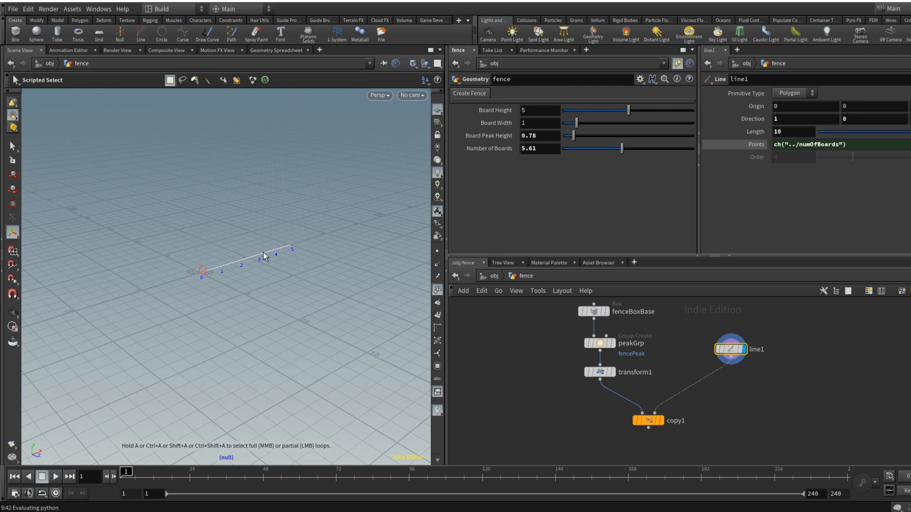
{"action": "left_click", "coordinate": [661, 420]}
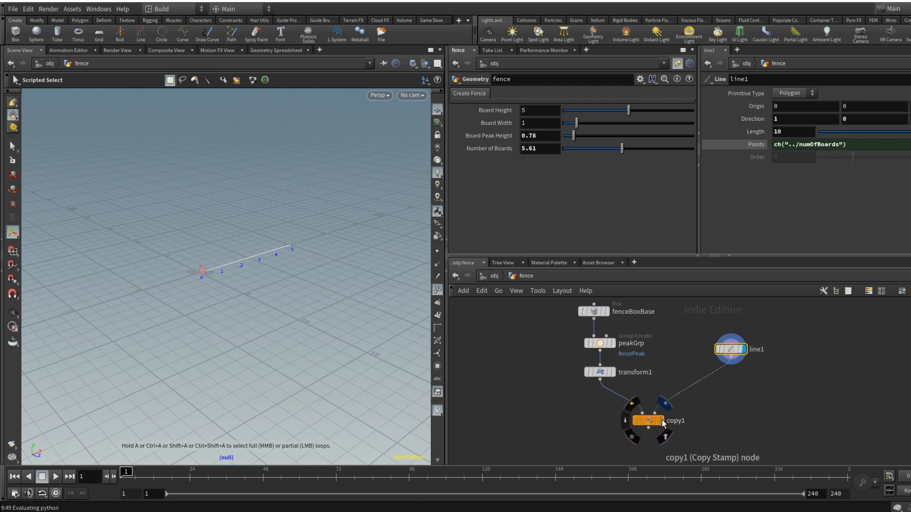
{"action": "left_click", "coordinate": [649, 421]}
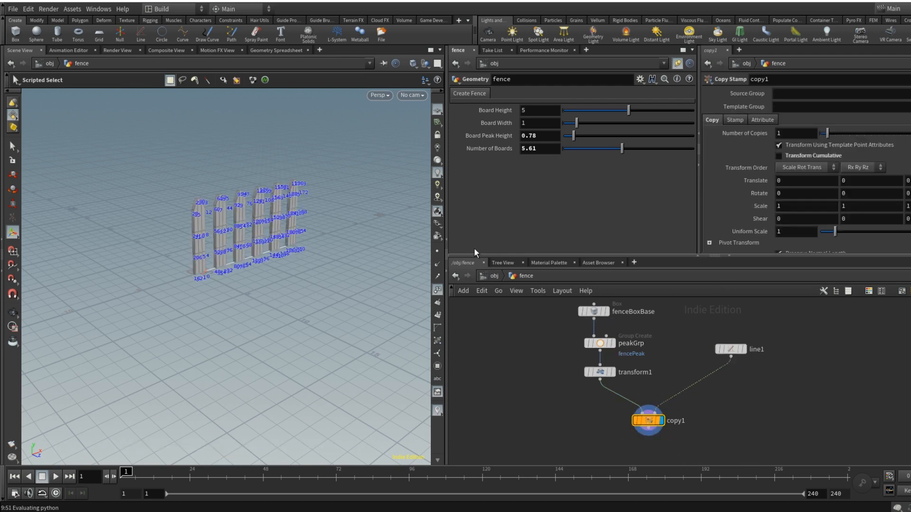
{"action": "left_click", "coordinate": [437, 289]}
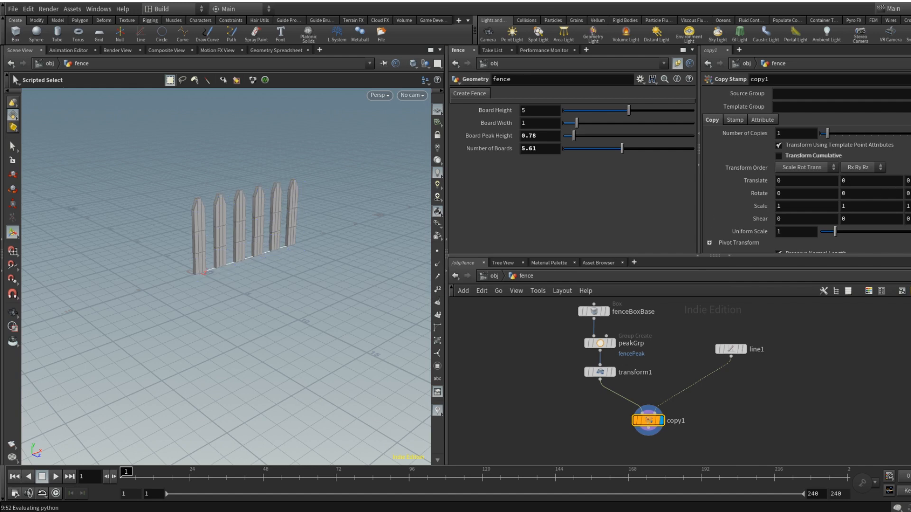
Step: Start a fit01( expression in copy1's Z rotation
{"action": "double_click", "coordinate": [908, 194]}
{"action": "type", "text": "fit"}
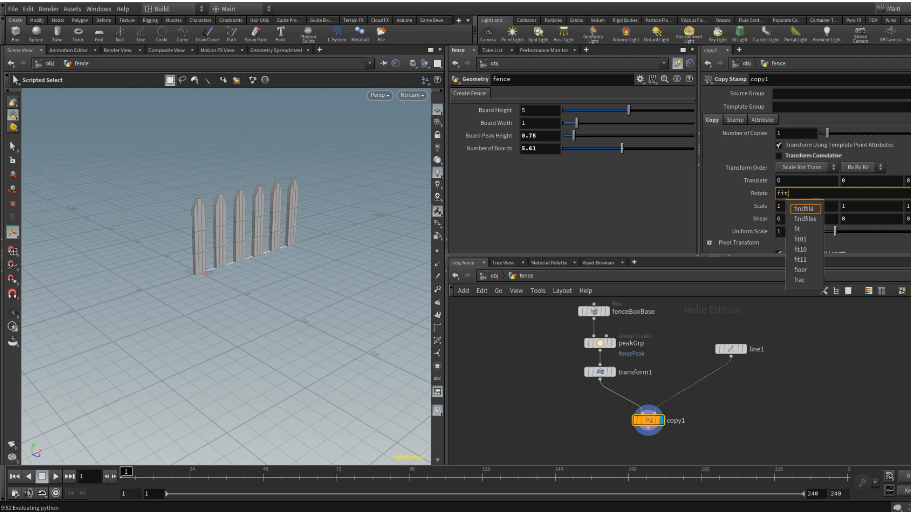
{"action": "type", "text": "01"}
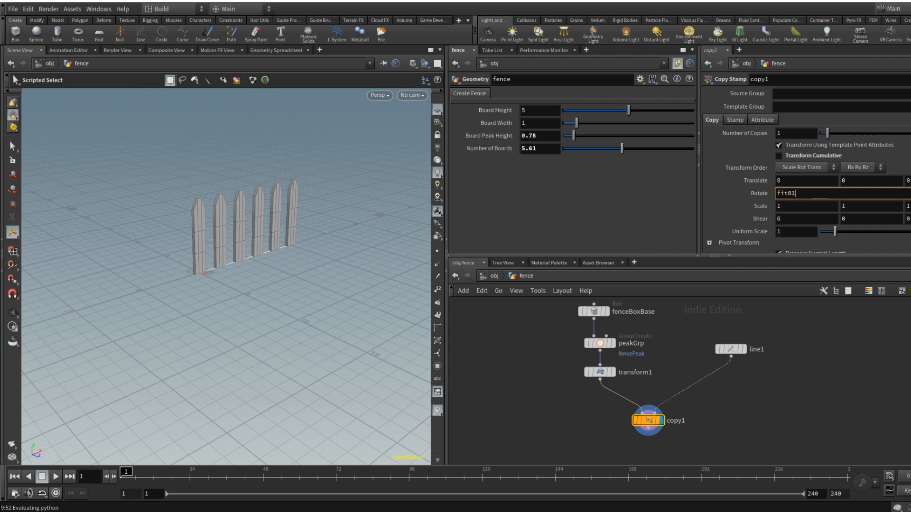
{"action": "type", "text": "("}
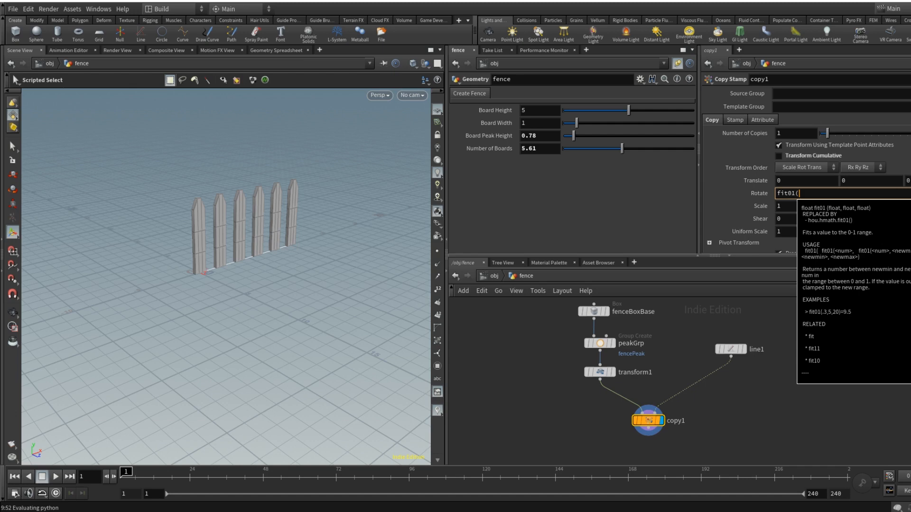
Step: Complete copy1's Z rotation expression as fit01(rand($PT), -45,45) to tilt the boards randomly
{"action": "type", "text": "rand("}
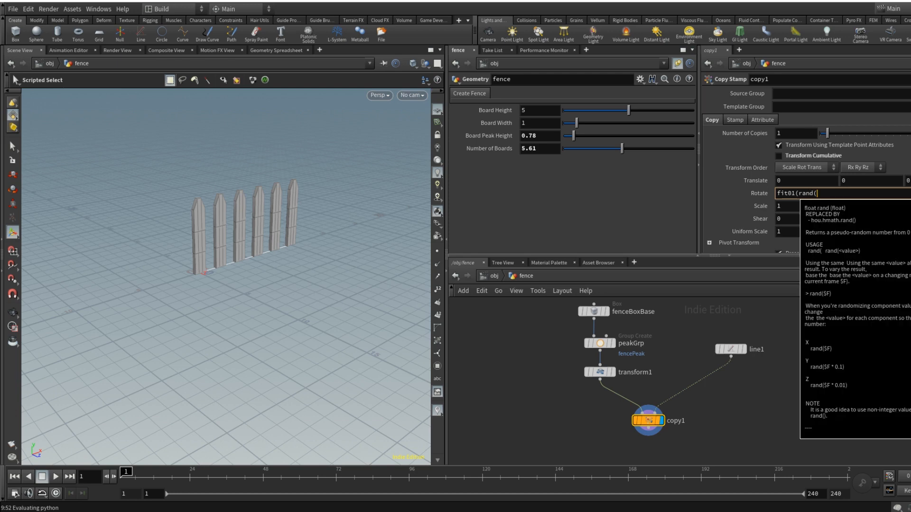
{"action": "type", "text": "$PT"}
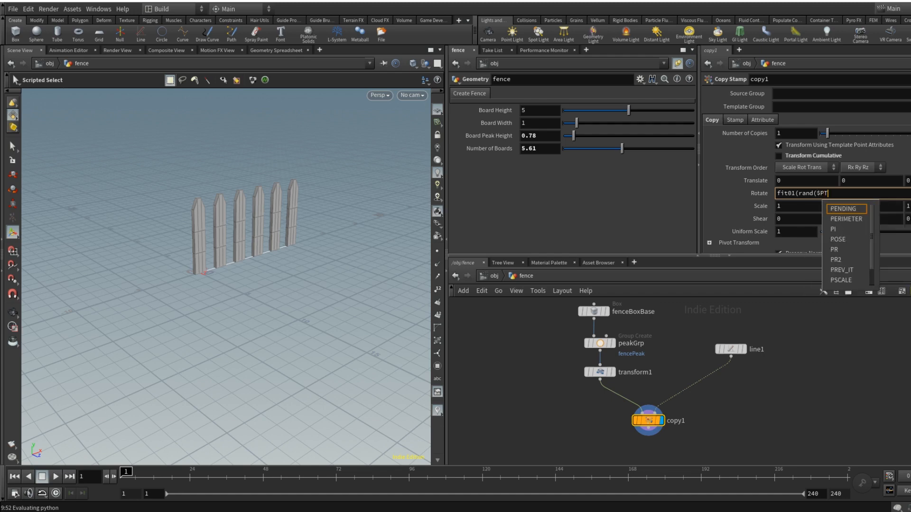
{"action": "type", "text": ")"}
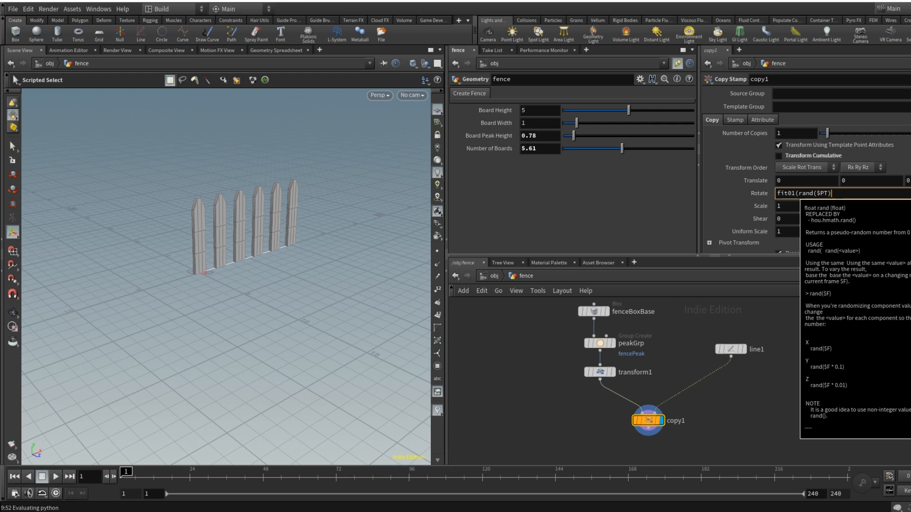
{"action": "type", "text": ","}
{"action": "type", "text": "-45"}
{"action": "type", "text": ",45)"}
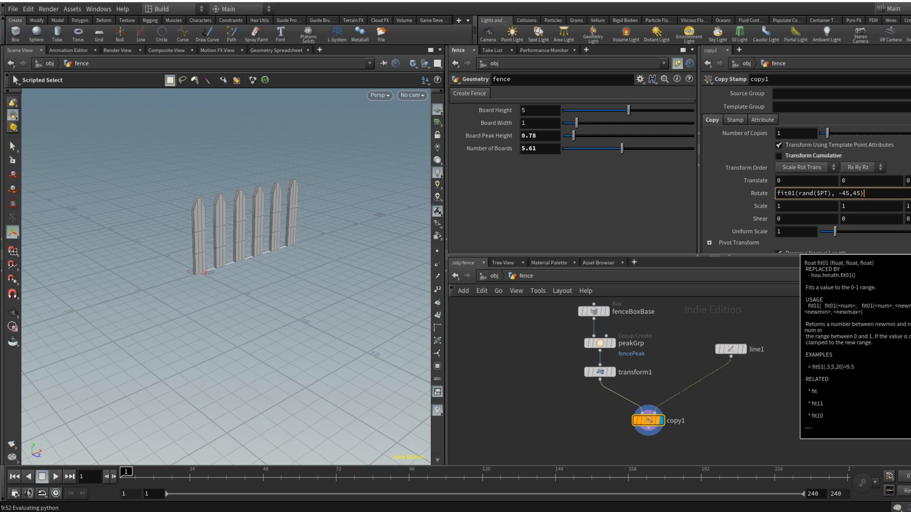
{"action": "key", "text": "Return"}
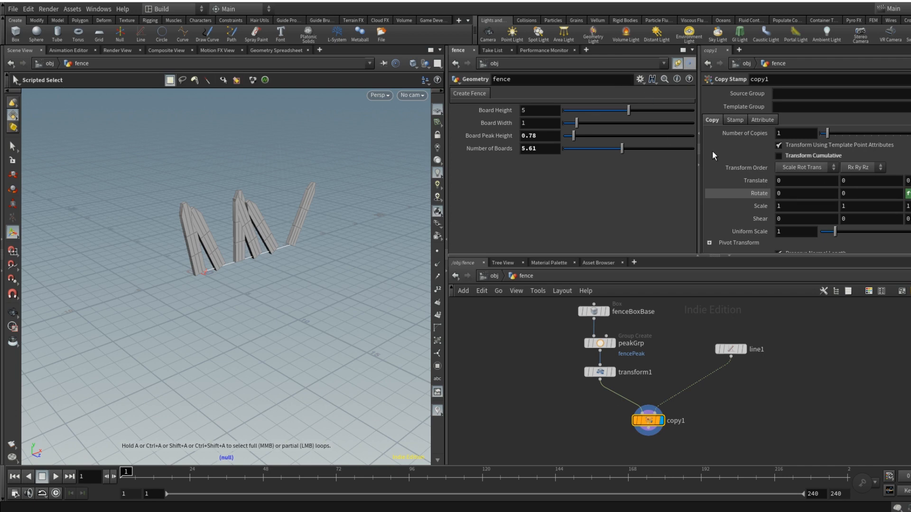
Step: Open the parameter interface editor for the fence node and add a new Float parameter below Number of Boards
{"action": "left_click", "coordinate": [641, 79]}
{"action": "left_click", "coordinate": [659, 91]}
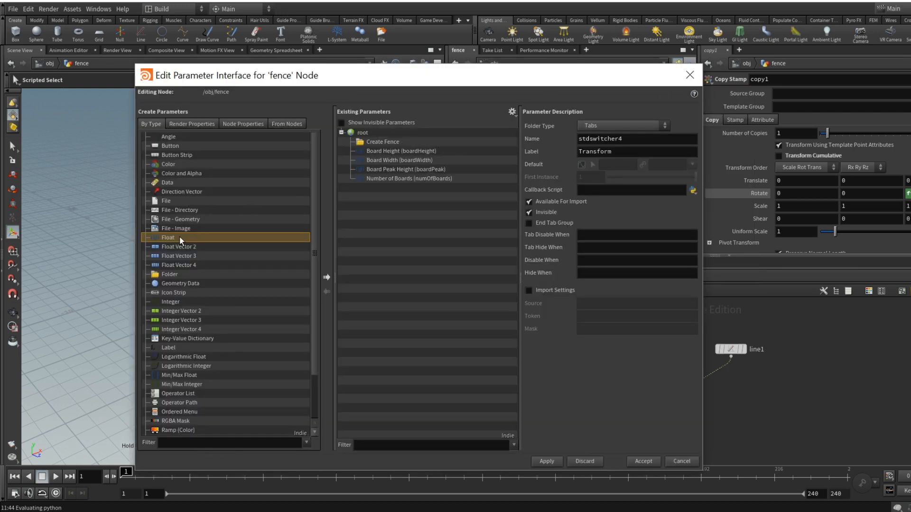
{"action": "left_click", "coordinate": [327, 277]}
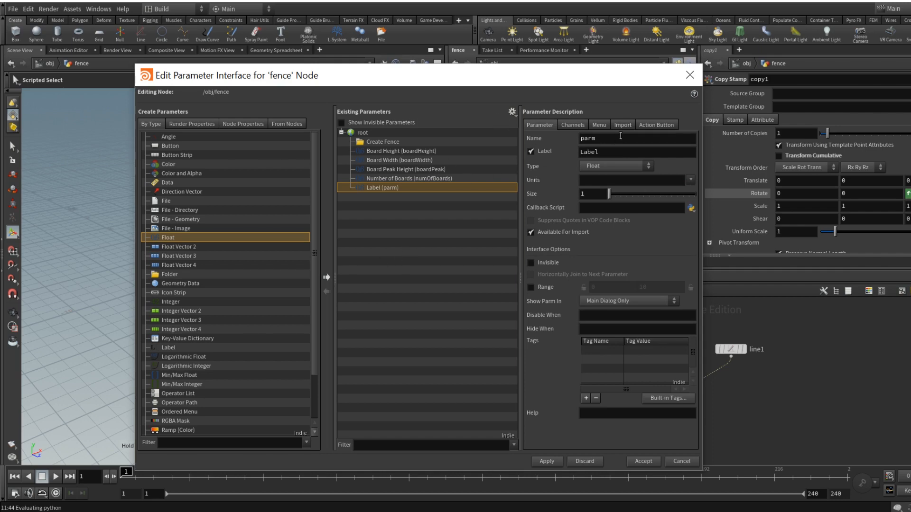
Step: Change the Number of Boards parameter's type to Integer and apply it
{"action": "left_click", "coordinate": [430, 178]}
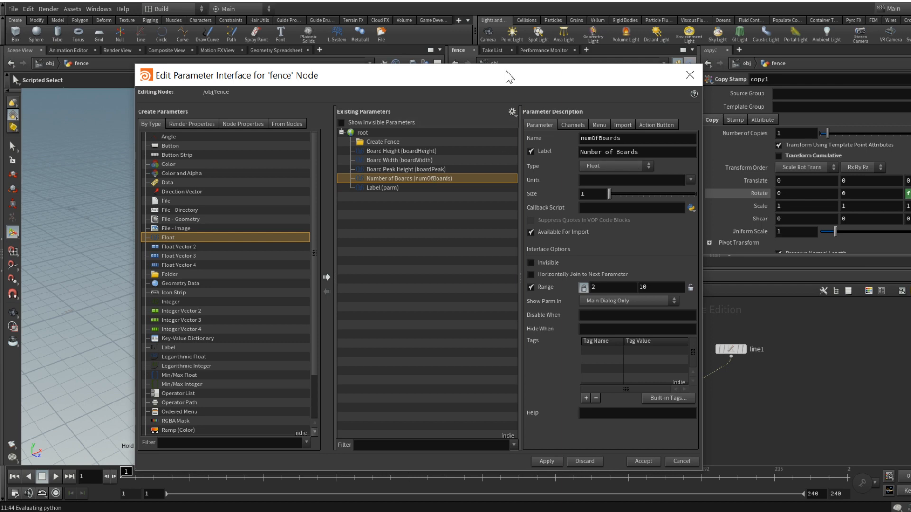
{"action": "left_click_drag", "start_coordinate": [506, 75], "coordinate": [607, 242]}
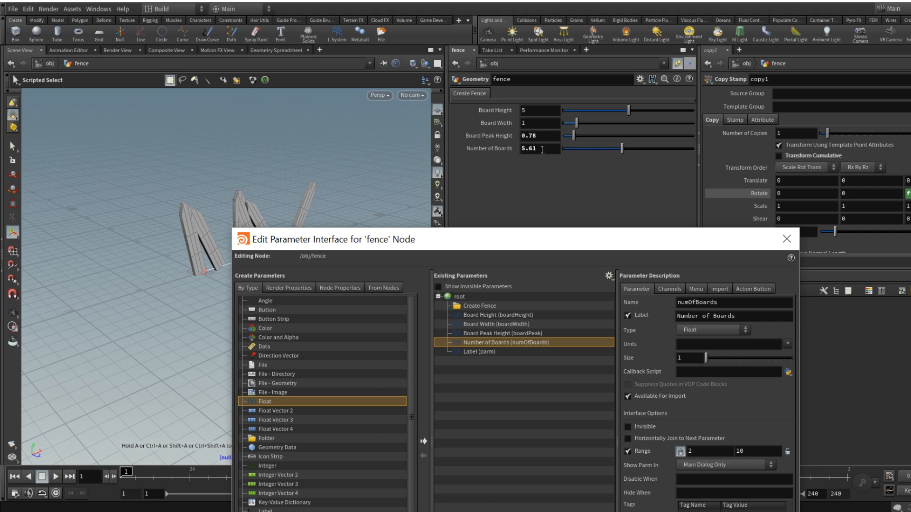
{"action": "left_click", "coordinate": [707, 329]}
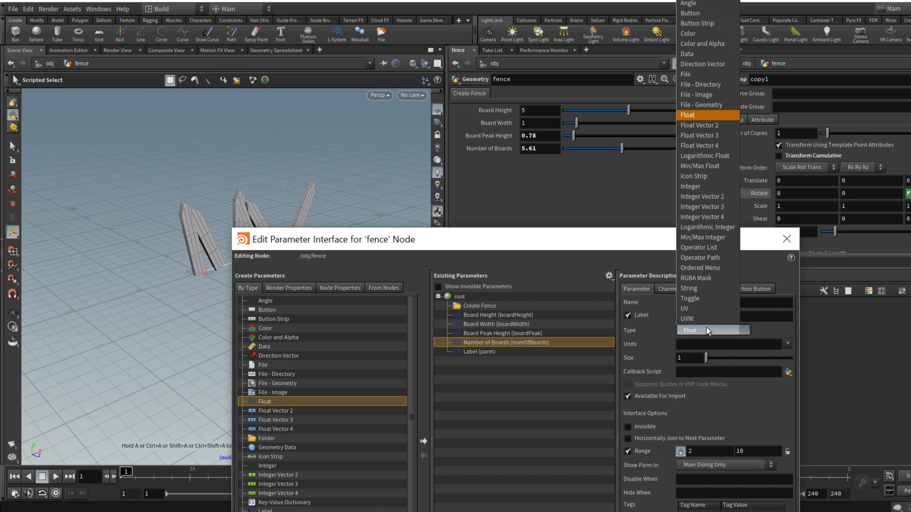
{"action": "left_click", "coordinate": [708, 187]}
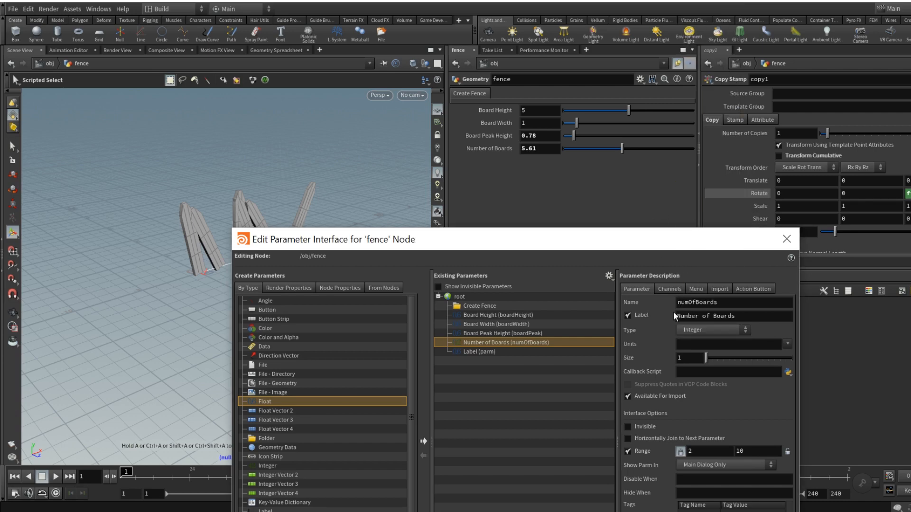
{"action": "left_click_drag", "start_coordinate": [671, 237], "coordinate": [501, 91]}
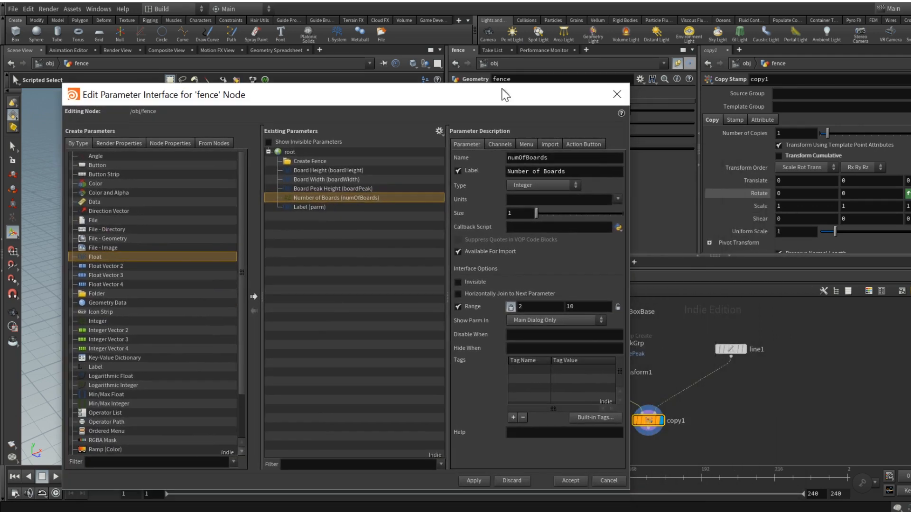
{"action": "left_click", "coordinate": [479, 482]}
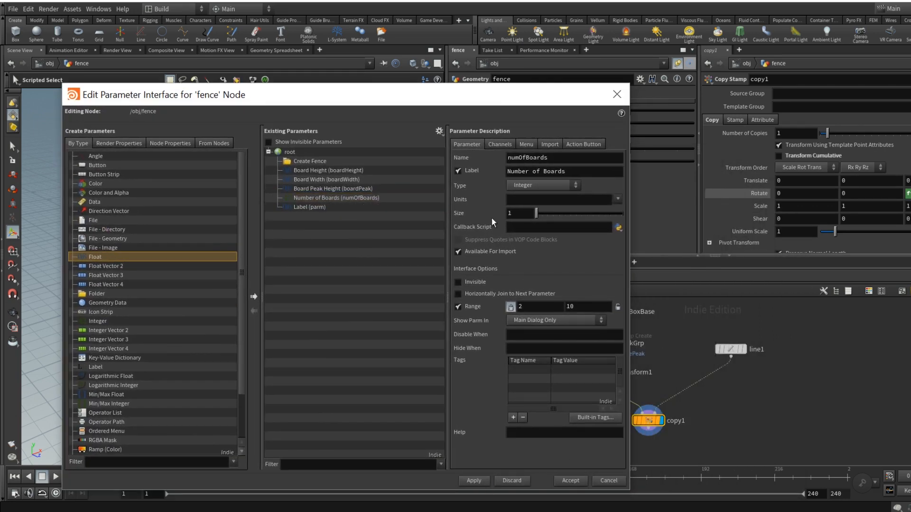
{"action": "left_click_drag", "start_coordinate": [456, 100], "coordinate": [543, 234]}
{"action": "left_click_drag", "start_coordinate": [465, 233], "coordinate": [614, 52]}
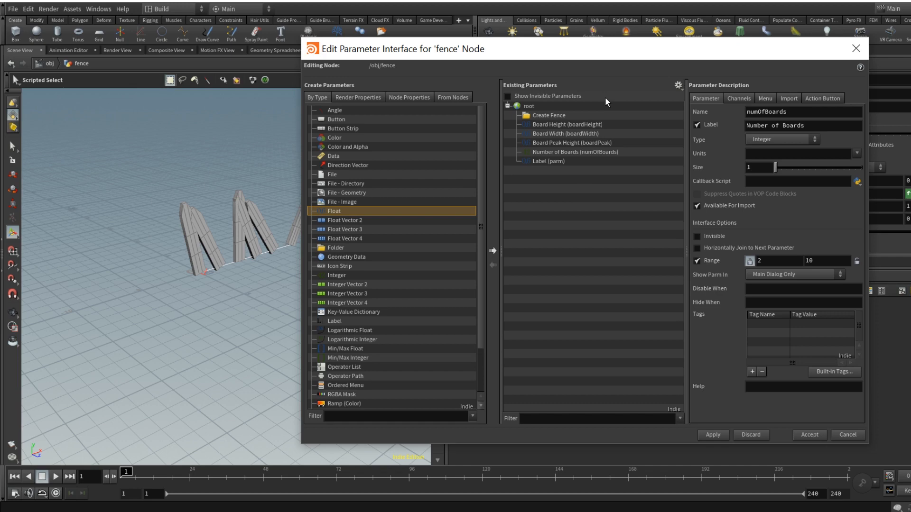
Step: Name the newly added float parameter randTilt
{"action": "left_click", "coordinate": [560, 162]}
{"action": "double_click", "coordinate": [792, 112]}
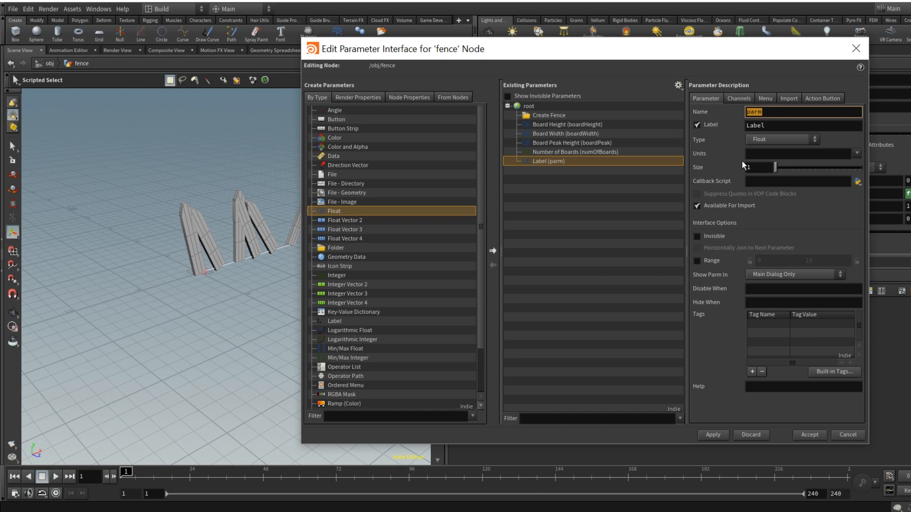
{"action": "type", "text": "aran"}
{"action": "key", "text": "BackSpace"}
{"action": "key", "text": "BackSpace"}
{"action": "key", "text": "BackSpace"}
{"action": "key", "text": "BackSpace"}
{"action": "type", "text": "R"}
{"action": "key", "text": "BackSpace"}
{"action": "type", "text": "randTilt"}
{"action": "key", "text": "Tab"}
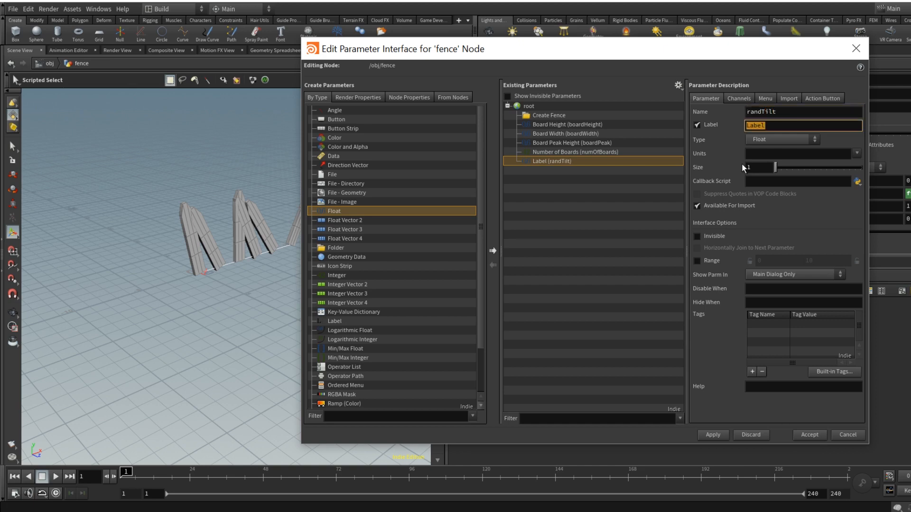
Step: Label the randTilt parameter "Board Random Tilt"
{"action": "type", "text": "Random Tilt"}
{"action": "key", "text": "BackSpace"}
{"action": "key", "text": "BackSpace"}
{"action": "key", "text": "BackSpace"}
{"action": "key", "text": "BackSpace"}
{"action": "key", "text": "BackSpace"}
{"action": "key", "text": "BackSpace"}
{"action": "key", "text": "BackSpace"}
{"action": "key", "text": "BackSpace"}
{"action": "key", "text": "BackSpace"}
{"action": "key", "text": "BackSpace"}
{"action": "type", "text": "boardRand"}
{"action": "key", "text": "BackSpace"}
{"action": "key", "text": "BackSpace"}
{"action": "key", "text": "BackSpace"}
{"action": "key", "text": "BackSpace"}
{"action": "key", "text": "BackSpace"}
{"action": "key", "text": "BackSpace"}
{"action": "key", "text": "BackSpace"}
{"action": "key", "text": "BackSpace"}
{"action": "key", "text": "BackSpace"}
{"action": "type", "text": "Board Random Tilt"}
Step: Add another Float parameter to the fence node, clear its default label and name it boardTiltSeed
{"action": "left_click", "coordinate": [493, 252]}
{"action": "double_click", "coordinate": [769, 124]}
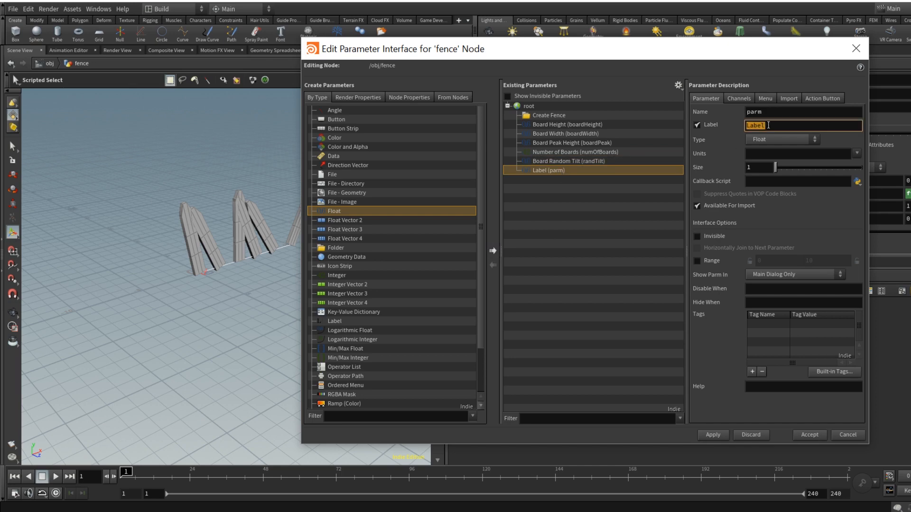
{"action": "type", "text": "boar"}
{"action": "key", "text": "BackSpace"}
{"action": "key", "text": "BackSpace"}
{"action": "key", "text": "BackSpace"}
{"action": "key", "text": "BackSpace"}
{"action": "key", "text": "shift+Tab"}
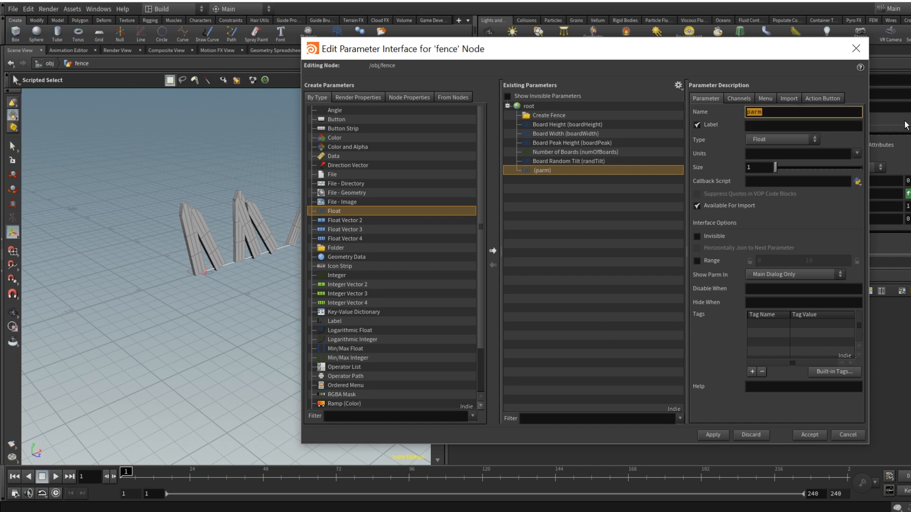
{"action": "type", "text": "boardTiltSeed"}
{"action": "key", "text": "Tab"}
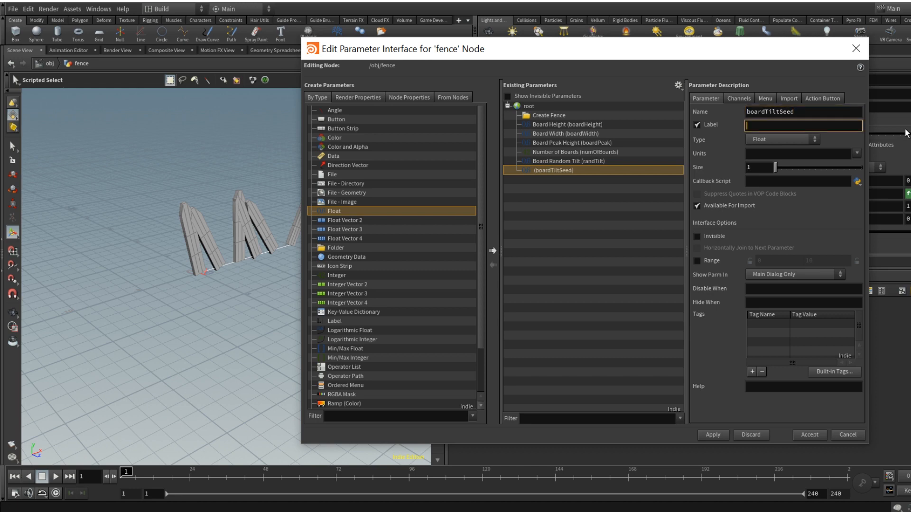
Step: Label the boardTiltSeed parameter "Board Random Tilt Seed"
{"action": "type", "text": "Rand"}
{"action": "type", "text": "om"}
{"action": "type", "text": " B"}
{"action": "key", "text": "BackSpace"}
{"action": "key", "text": "BackSpace"}
{"action": "key", "text": "BackSpace"}
{"action": "key", "text": "BackSpace"}
{"action": "key", "text": "BackSpace"}
{"action": "key", "text": "BackSpace"}
{"action": "key", "text": "BackSpace"}
{"action": "key", "text": "BackSpace"}
{"action": "type", "text": "Board Random Tilst"}
{"action": "key", "text": "BackSpace"}
{"action": "key", "text": "BackSpace"}
{"action": "type", "text": "t Seed"}
Step: Enable the range on Board Random Tilt, set its minimum to -45 and accept the parameter interface changes
{"action": "left_click", "coordinate": [599, 162]}
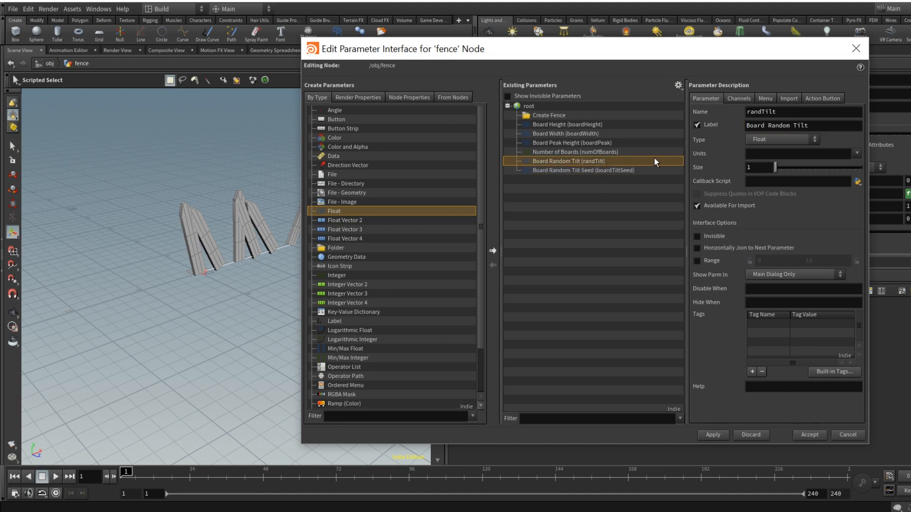
{"action": "left_click", "coordinate": [610, 172]}
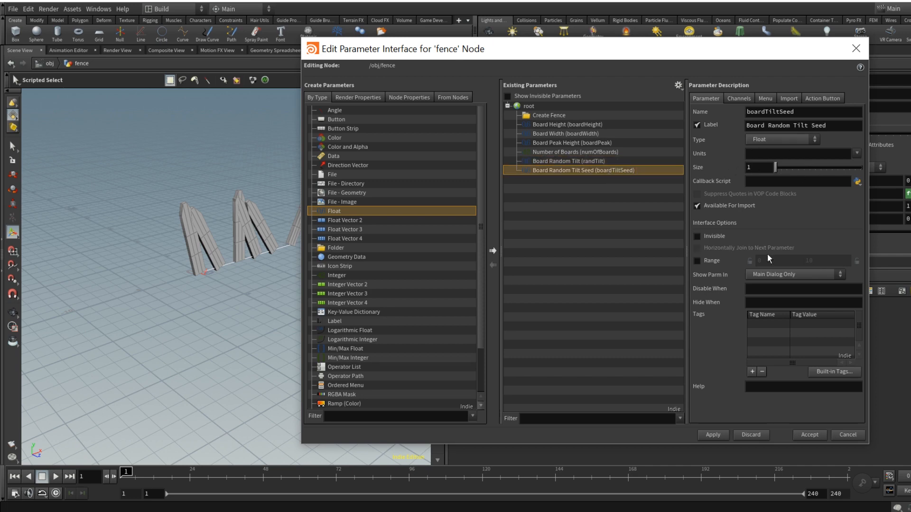
{"action": "left_click", "coordinate": [561, 162]}
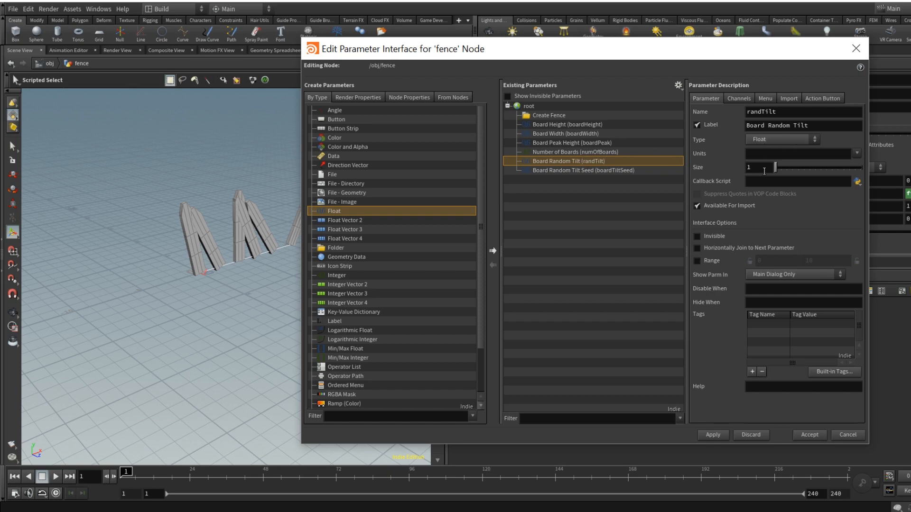
{"action": "left_click", "coordinate": [697, 261]}
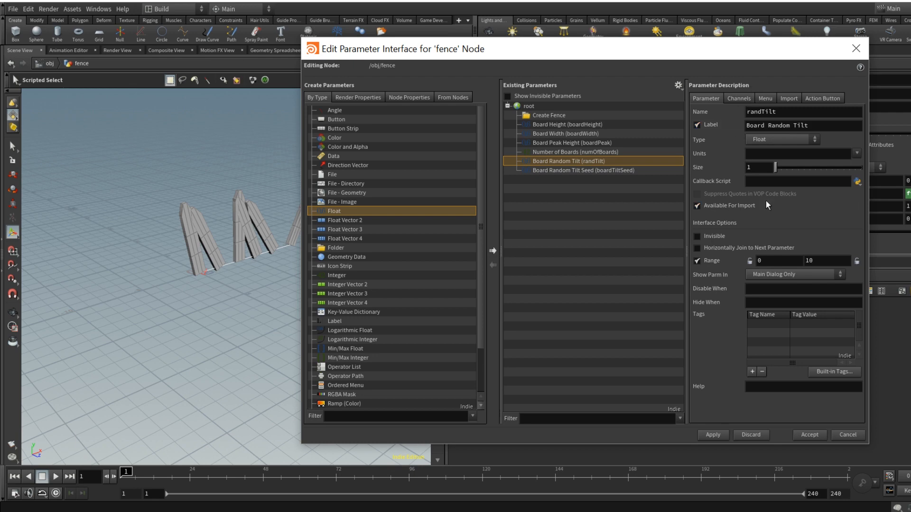
{"action": "left_click", "coordinate": [778, 262]}
{"action": "type", "text": "-45"}
{"action": "key", "text": "Tab"}
{"action": "left_click", "coordinate": [809, 435]}
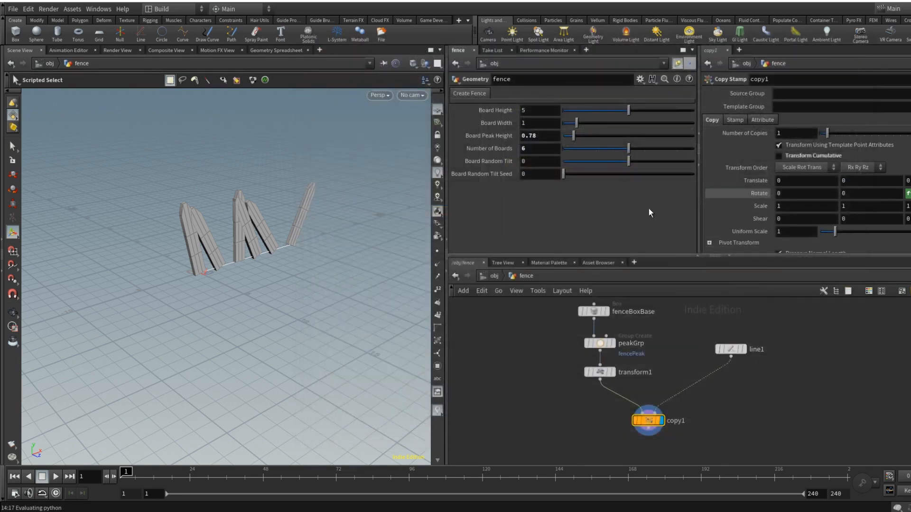
Step: Copy the Board Random Tilt parameter and paste its relative reference in place of 45 in copy1's Z rotation expression
{"action": "mouse_move", "coordinate": [633, 158]}
{"action": "left_mouse_down"}
{"action": "mouse_move", "coordinate": [600, 161]}
{"action": "mouse_move", "coordinate": [645, 163]}
{"action": "mouse_move", "coordinate": [622, 168]}
{"action": "left_mouse_up"}
{"action": "right_click", "coordinate": [537, 161]}
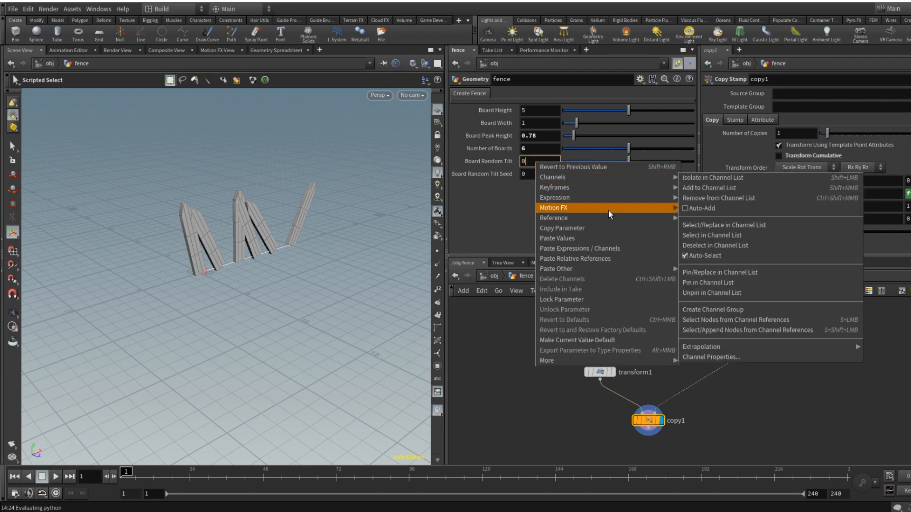
{"action": "left_click", "coordinate": [588, 228]}
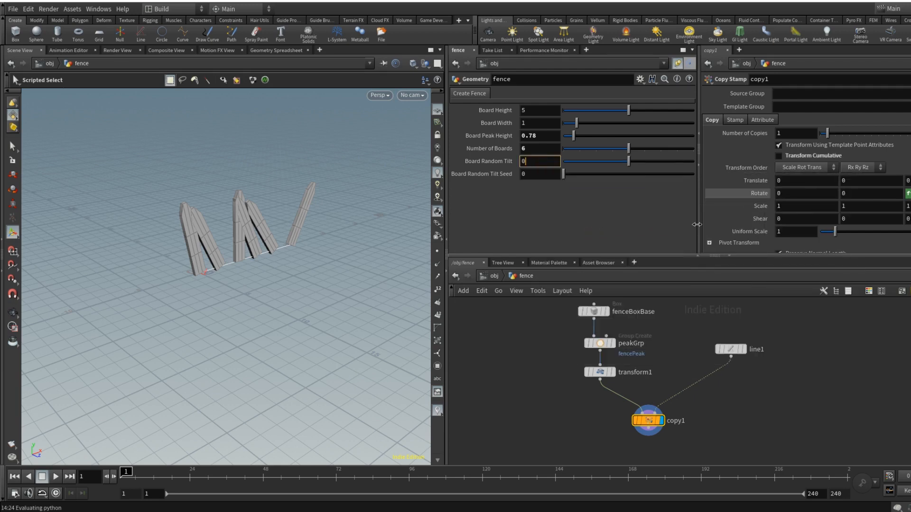
{"action": "left_click", "coordinate": [824, 193]}
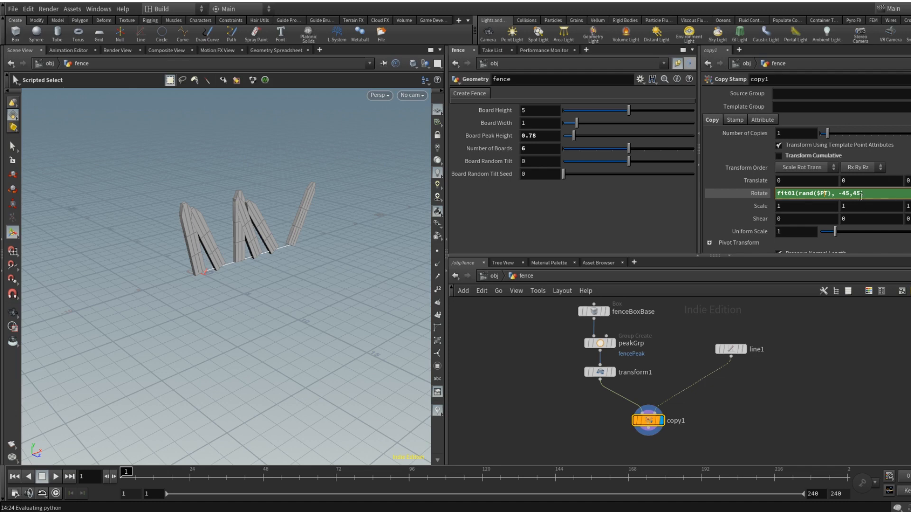
{"action": "type", "text": ")"}
{"action": "double_click", "coordinate": [855, 193]}
{"action": "right_click", "coordinate": [855, 194]}
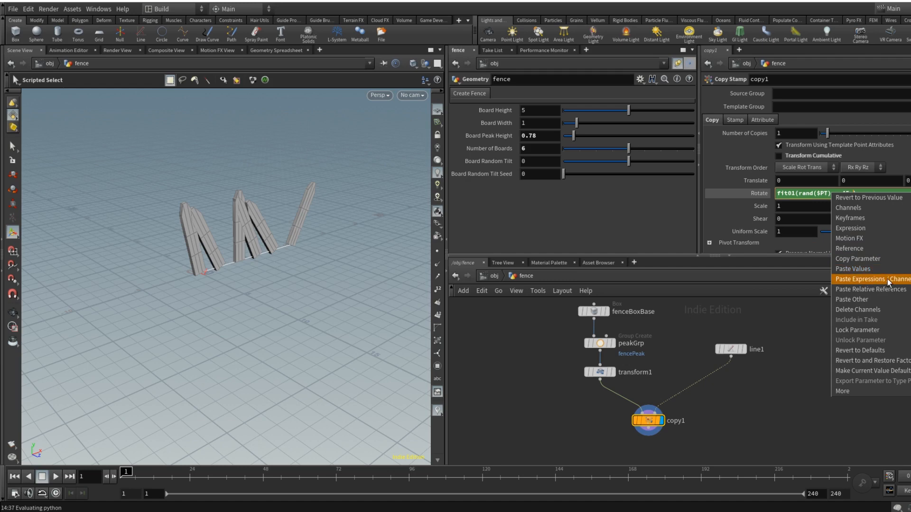
{"action": "left_click", "coordinate": [870, 289]}
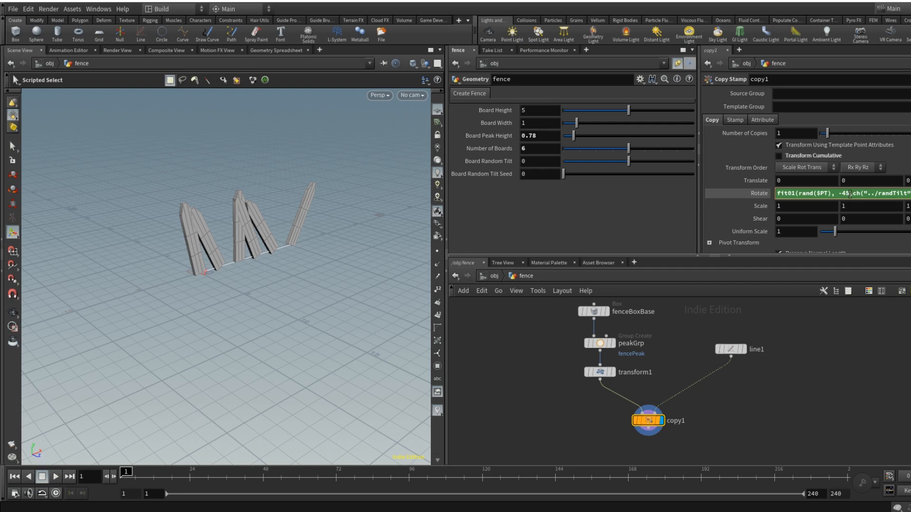
Step: Replace -45 in the Z rotation expression with the relative reference ch("../randTilt")*-1 and commit it
{"action": "double_click", "coordinate": [848, 193]}
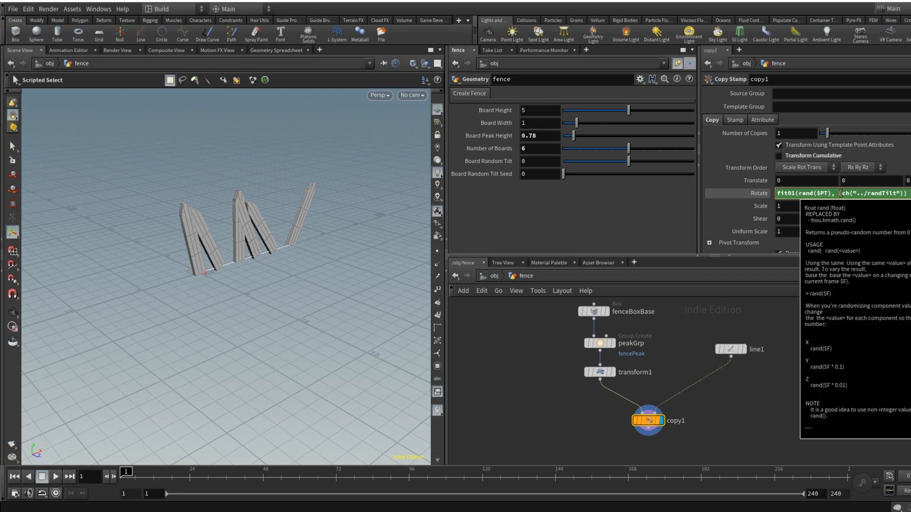
{"action": "right_click", "coordinate": [840, 193]}
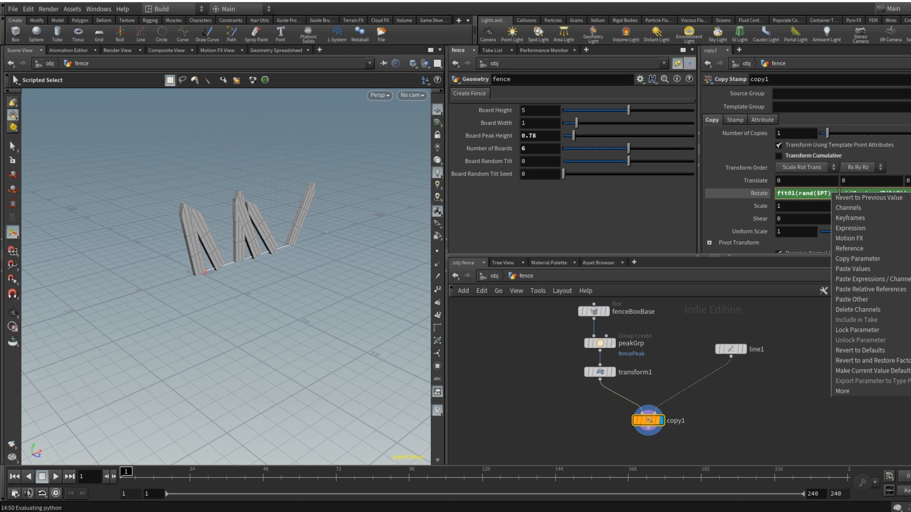
{"action": "left_click", "coordinate": [873, 290]}
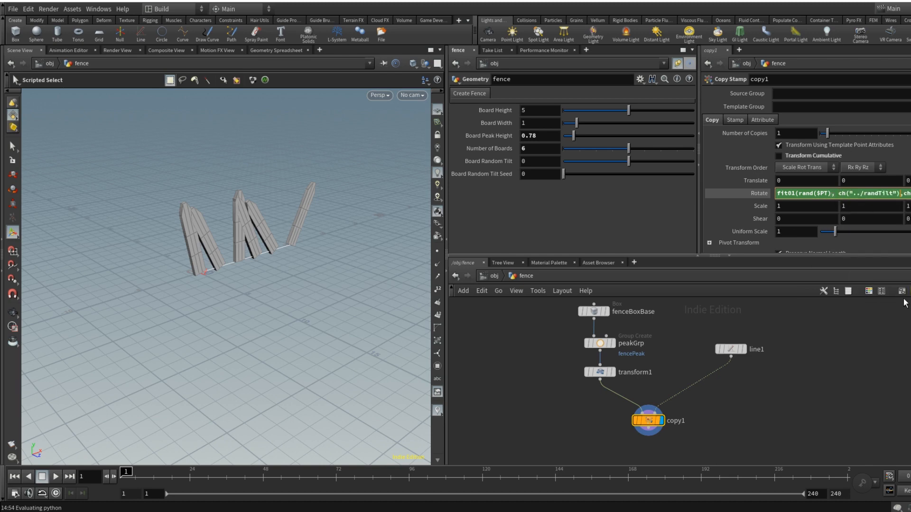
{"action": "type", "text": "*-1"}
{"action": "key", "text": "Return"}
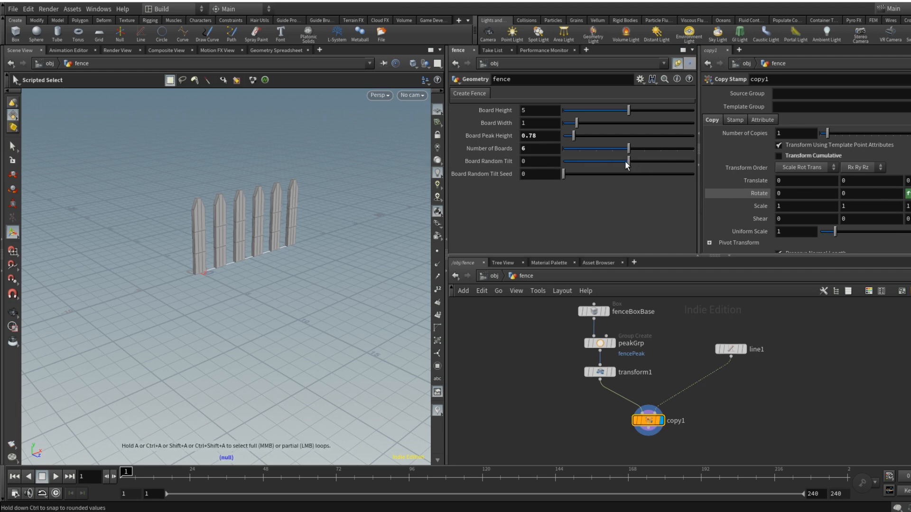
Step: Adjust the fence's Board Random Tilt to -17.5
{"action": "mouse_move", "coordinate": [625, 161]}
{"action": "left_mouse_down"}
{"action": "mouse_move", "coordinate": [591, 163]}
{"action": "mouse_move", "coordinate": [703, 161]}
{"action": "mouse_move", "coordinate": [591, 160]}
{"action": "mouse_move", "coordinate": [625, 161]}
{"action": "left_mouse_up"}
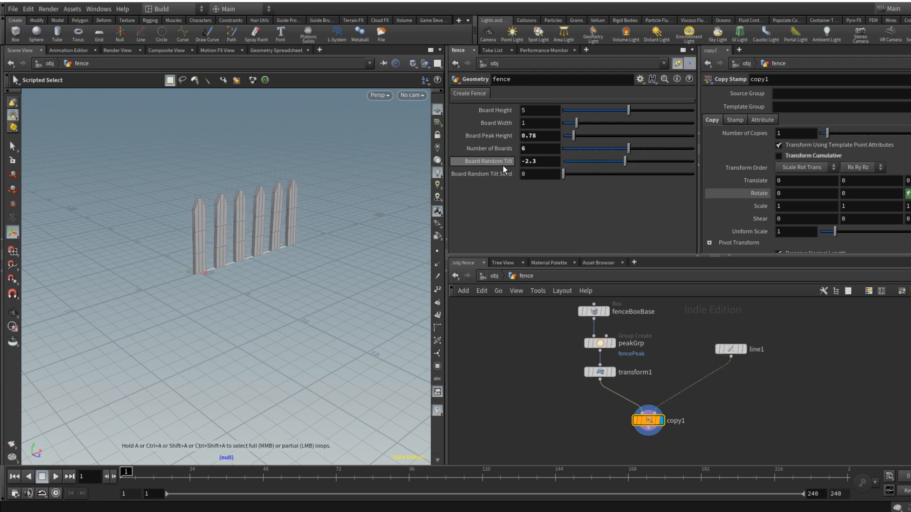
{"action": "mouse_move", "coordinate": [610, 161]}
{"action": "left_mouse_down"}
{"action": "mouse_move", "coordinate": [592, 163]}
{"action": "mouse_move", "coordinate": [633, 158]}
{"action": "mouse_move", "coordinate": [603, 162]}
{"action": "left_mouse_up"}
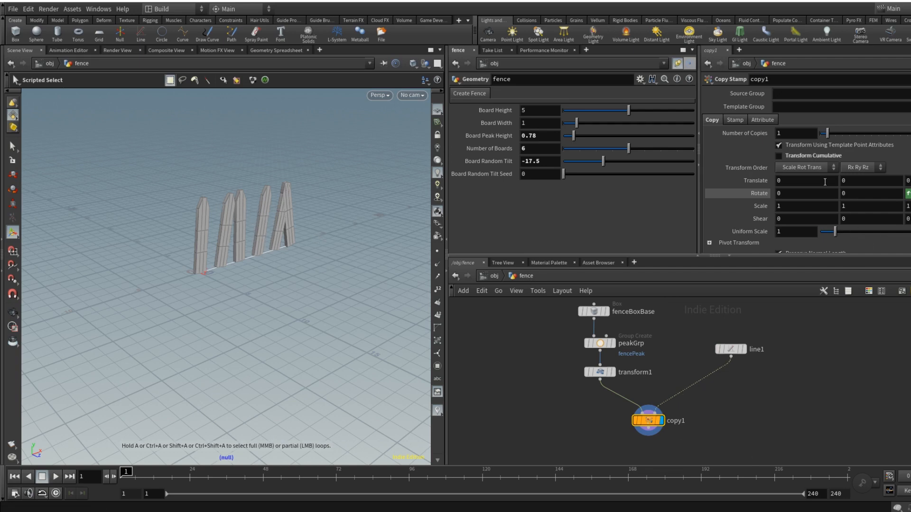
Step: Try a Board Random Tilt of 7.6 on the fence and reset the parameter to its default of 0
{"action": "left_click_drag", "start_coordinate": [603, 162], "coordinate": [639, 169]}
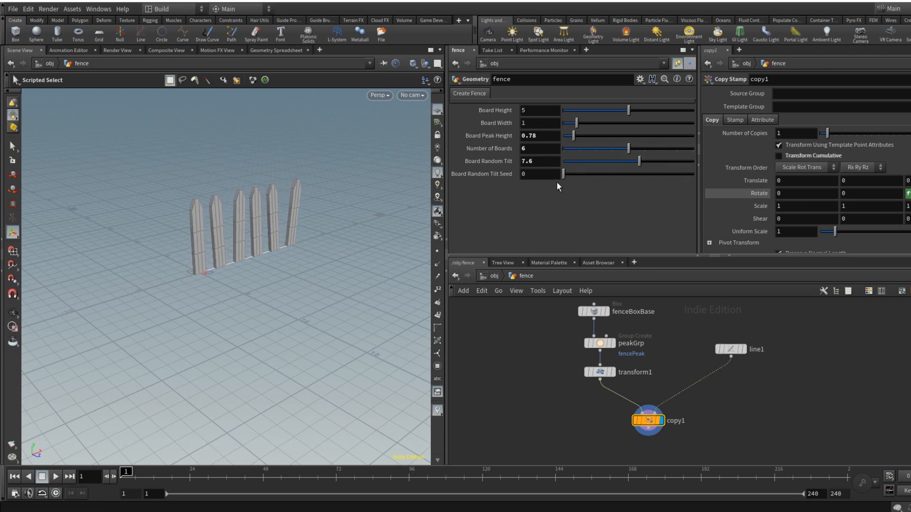
{"action": "left_click_drag", "start_coordinate": [534, 162], "coordinate": [486, 165]}
{"action": "right_click", "coordinate": [485, 161]}
{"action": "left_click", "coordinate": [517, 165]}
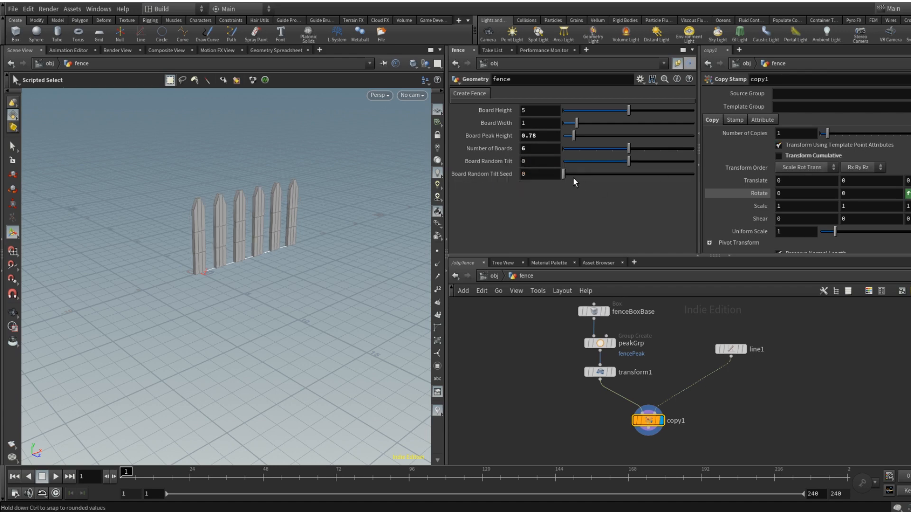
Step: Multiply $PT inside rand() of copy1's Z rotation expression by a pasted relative reference to the Board Random Tilt Seed parameter
{"action": "right_click", "coordinate": [539, 175]}
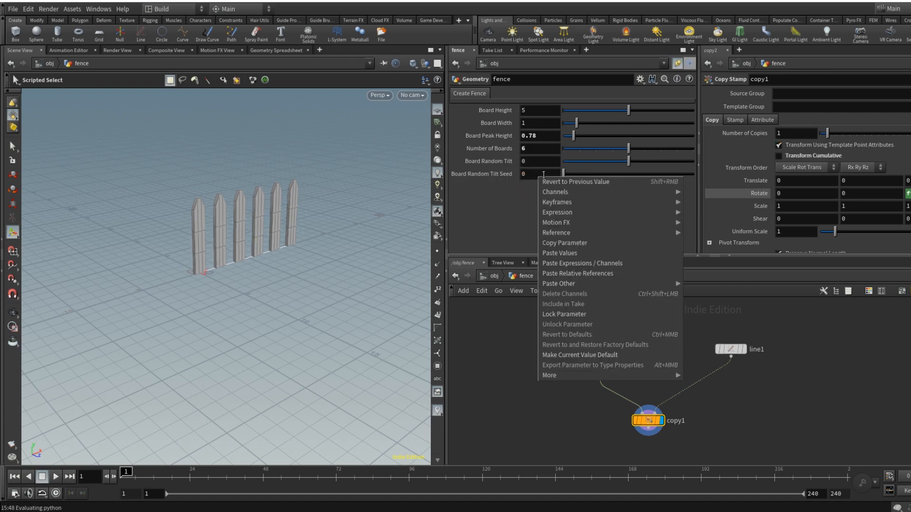
{"action": "left_click", "coordinate": [579, 243]}
{"action": "left_click", "coordinate": [908, 193]}
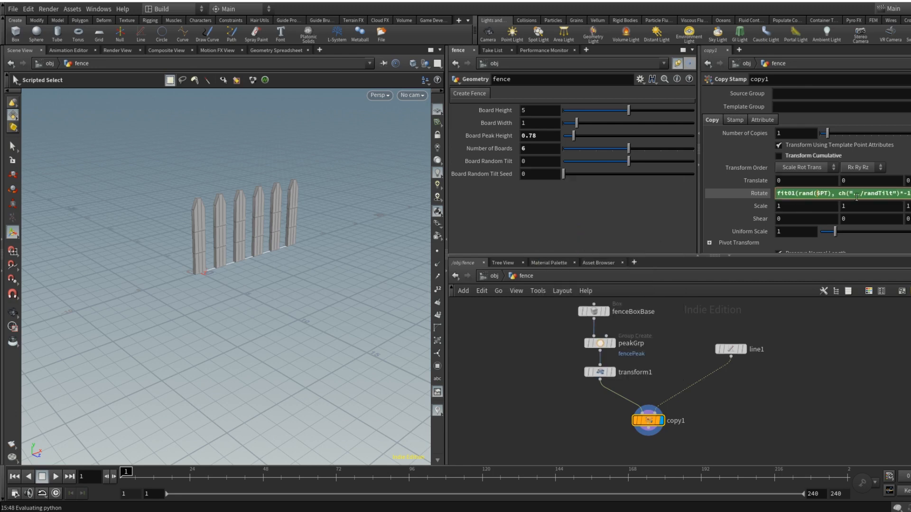
{"action": "left_click", "coordinate": [830, 194]}
{"action": "type", "text": "*"}
{"action": "right_click", "coordinate": [832, 193]}
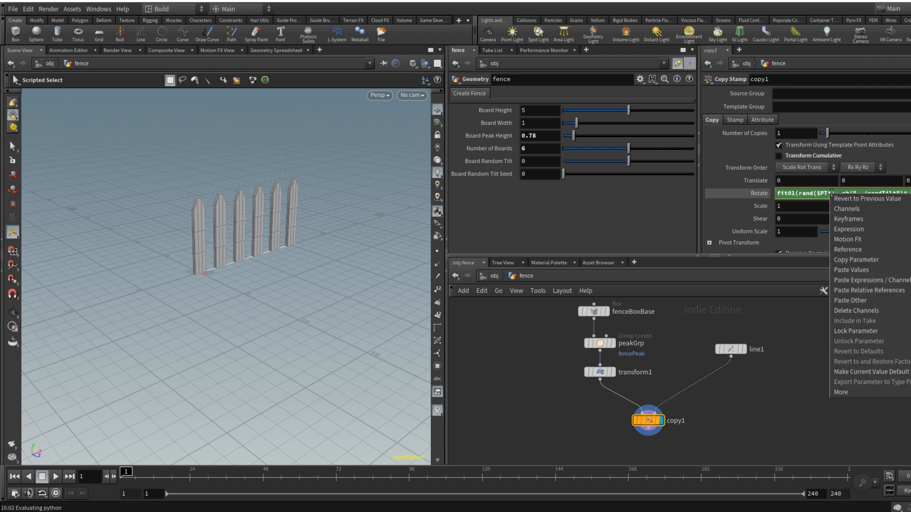
{"action": "left_click", "coordinate": [875, 290]}
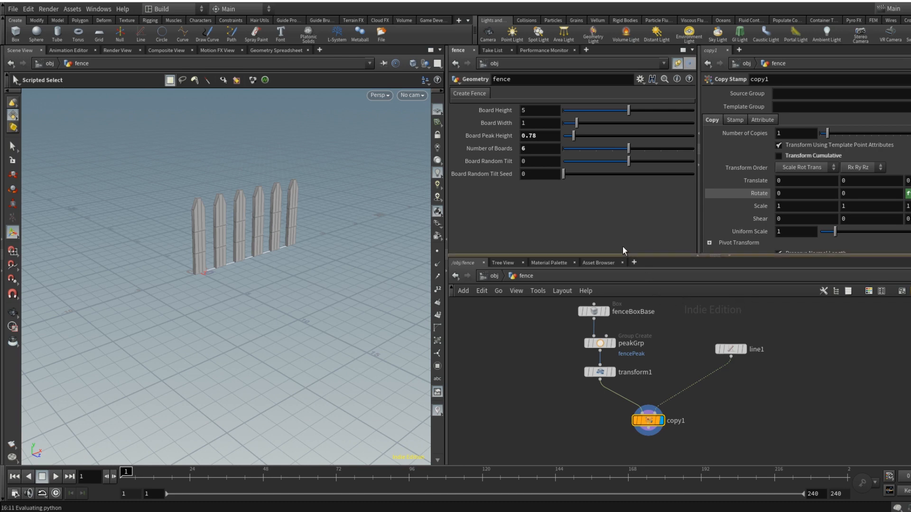
Step: Test the fence's tilt controls, ending with Board Random Tilt at 5.5 and Board Random Tilt Seed at 1.8
{"action": "mouse_move", "coordinate": [630, 161]}
{"action": "left_mouse_down"}
{"action": "mouse_move", "coordinate": [664, 166]}
{"action": "mouse_move", "coordinate": [630, 169]}
{"action": "left_mouse_up"}
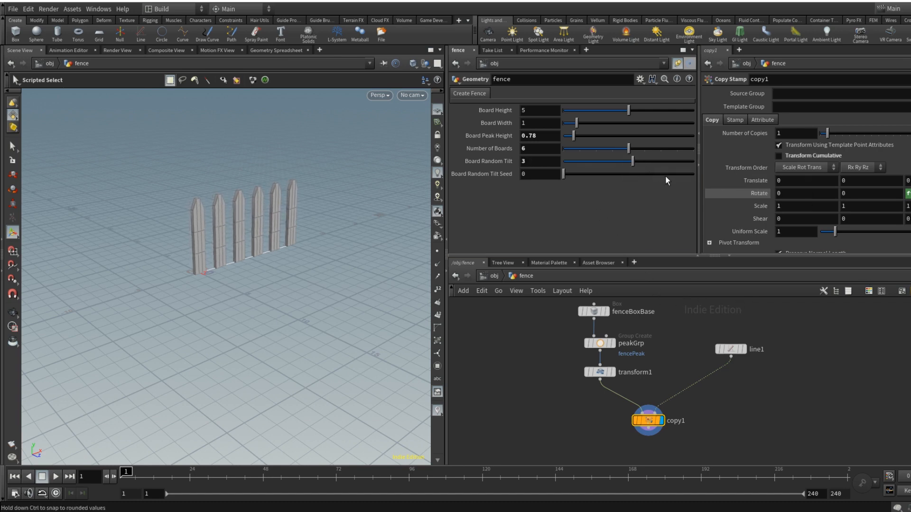
{"action": "left_click_drag", "start_coordinate": [633, 161], "coordinate": [652, 173]}
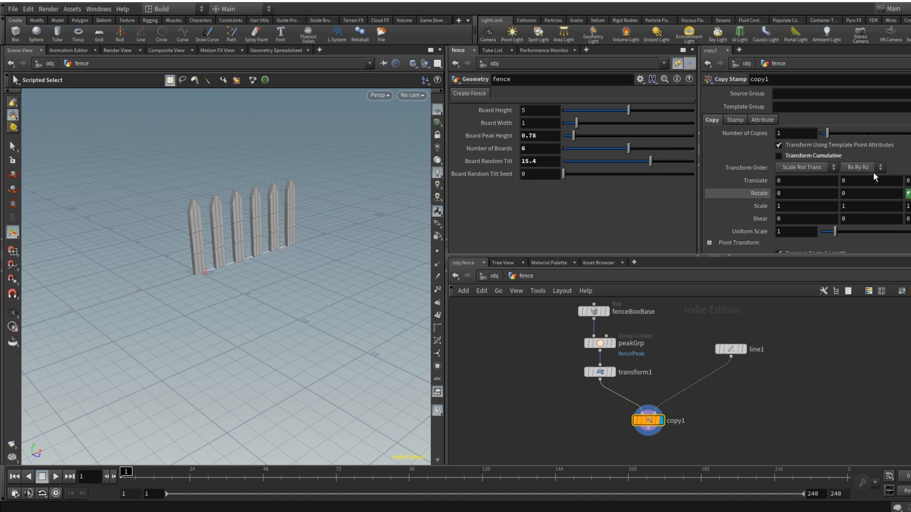
{"action": "left_click_drag", "start_coordinate": [651, 162], "coordinate": [671, 163]}
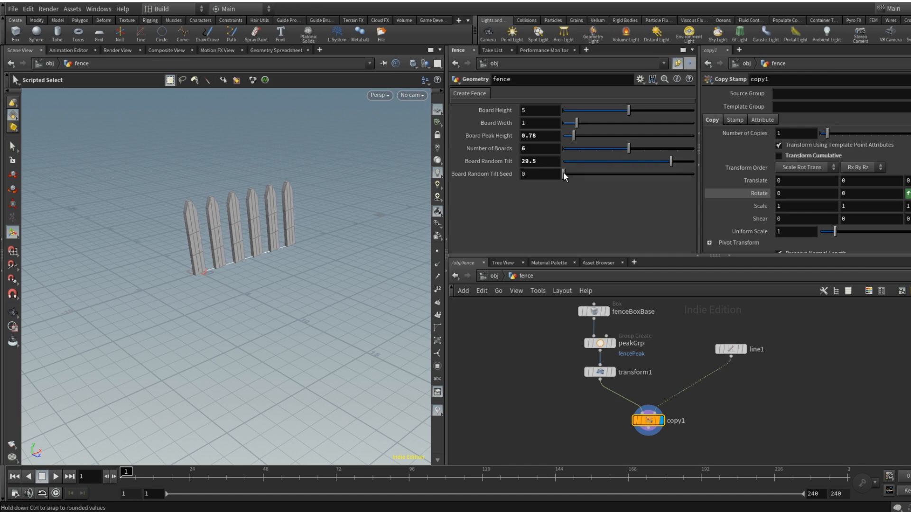
{"action": "left_click_drag", "start_coordinate": [564, 174], "coordinate": [574, 175]}
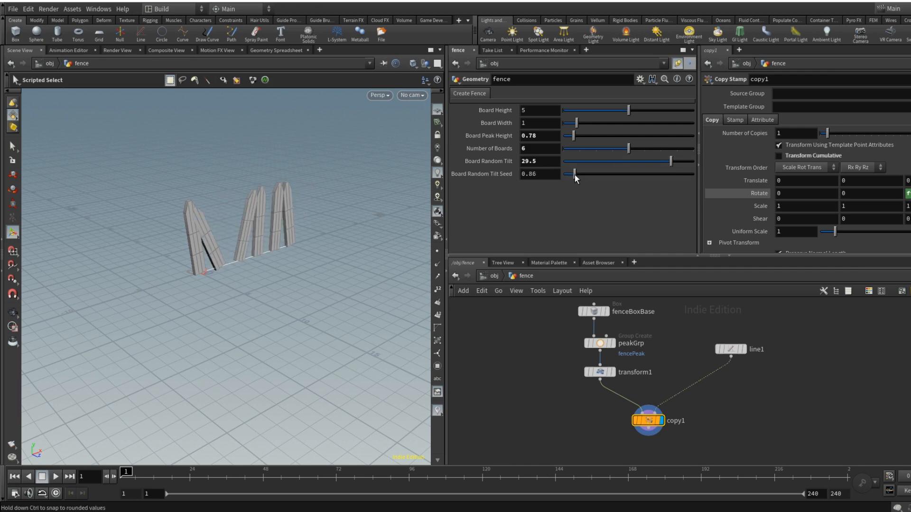
{"action": "left_click_drag", "start_coordinate": [670, 159], "coordinate": [633, 164]}
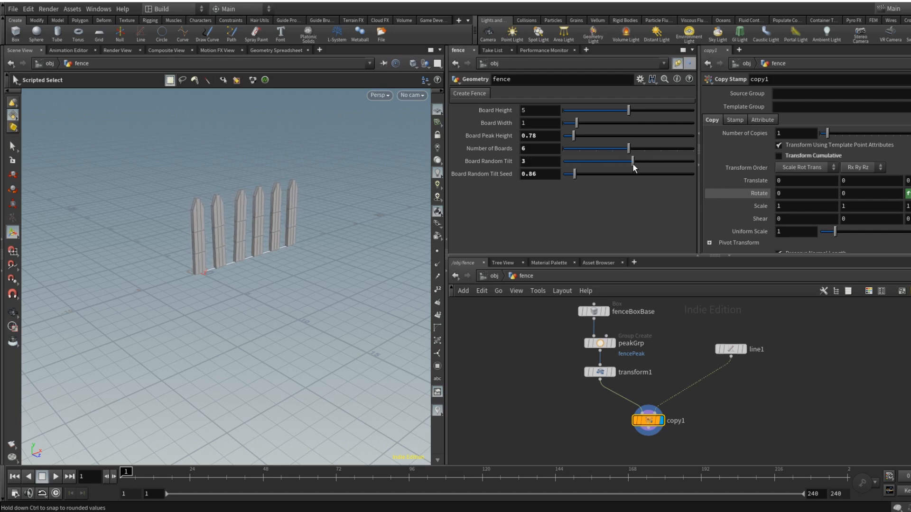
{"action": "left_click_drag", "start_coordinate": [575, 173], "coordinate": [636, 163]}
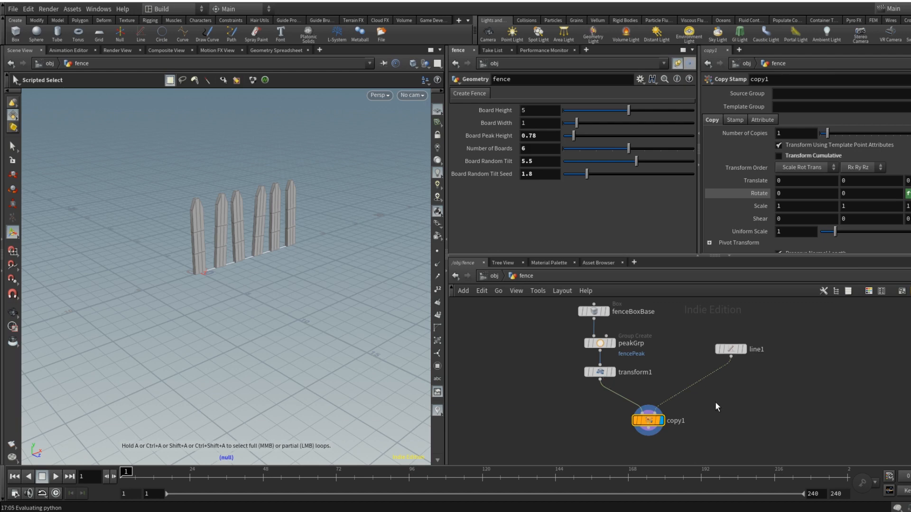
Step: Start saving the scene under a new name and browse to the D:/CGINerd folder
{"action": "middle_click_drag", "start_coordinate": [715, 405], "coordinate": [733, 388]}
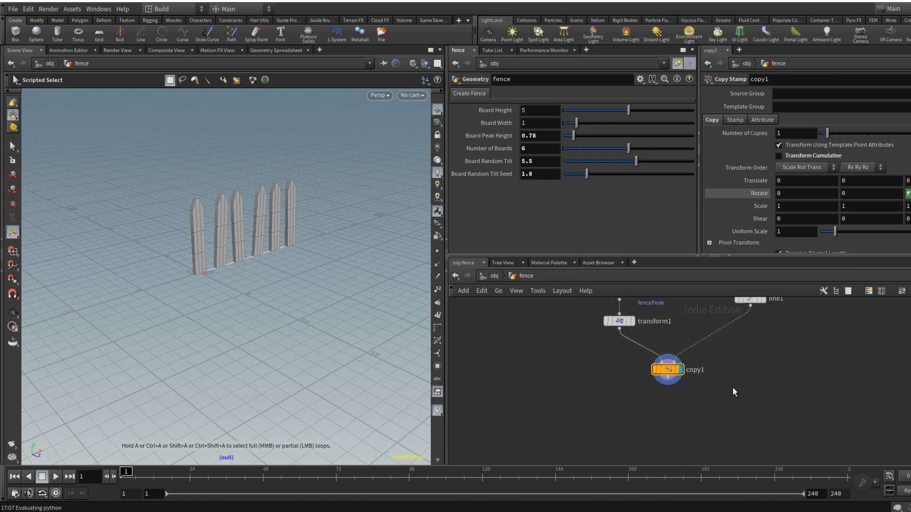
{"action": "left_click", "coordinate": [13, 8]}
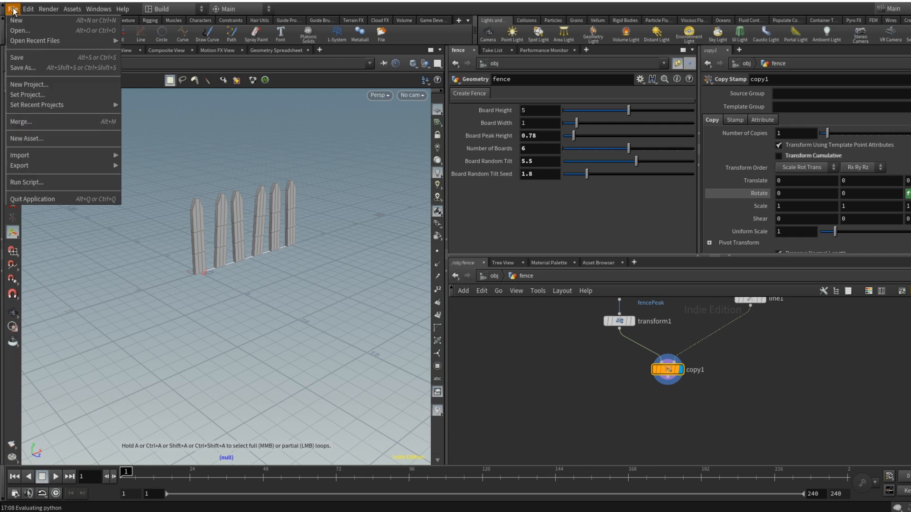
{"action": "left_click", "coordinate": [51, 70]}
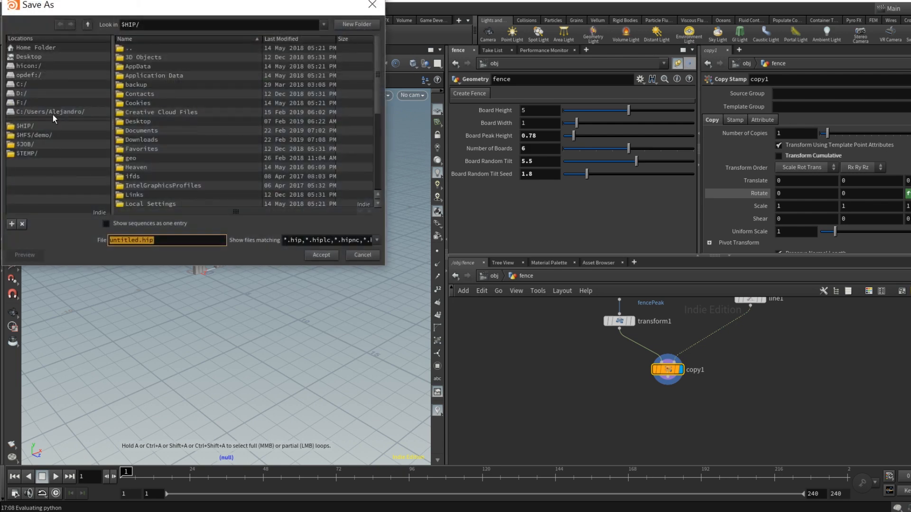
{"action": "left_click", "coordinate": [24, 92]}
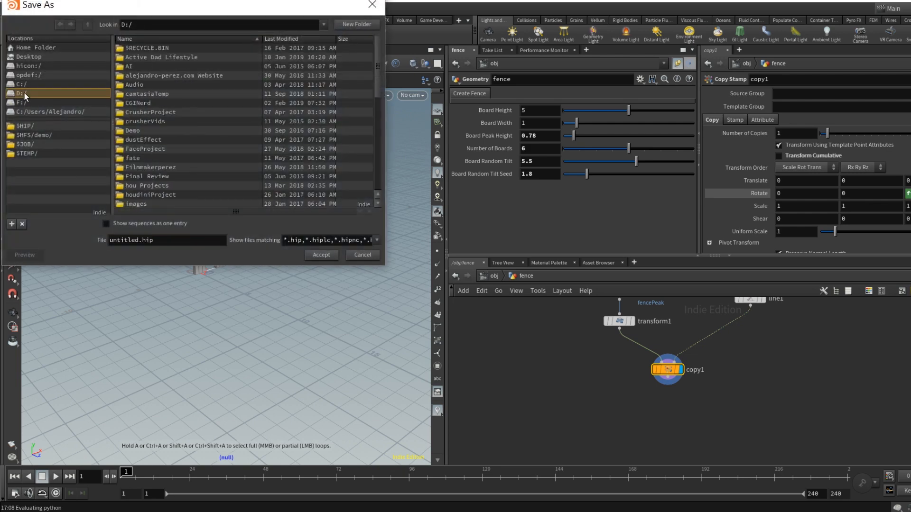
{"action": "double_click", "coordinate": [138, 103]}
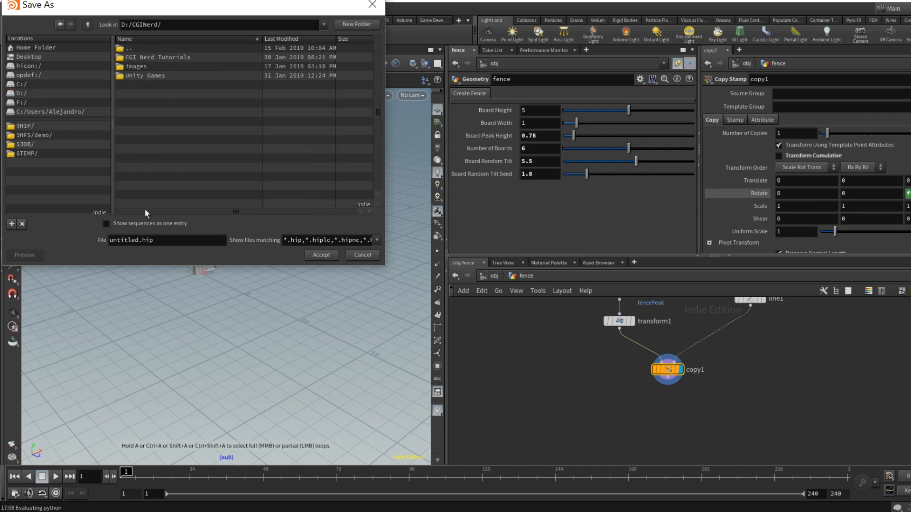
Step: Create a new folder named fenceHDA inside D:/CGINerd
{"action": "left_click", "coordinate": [357, 24]}
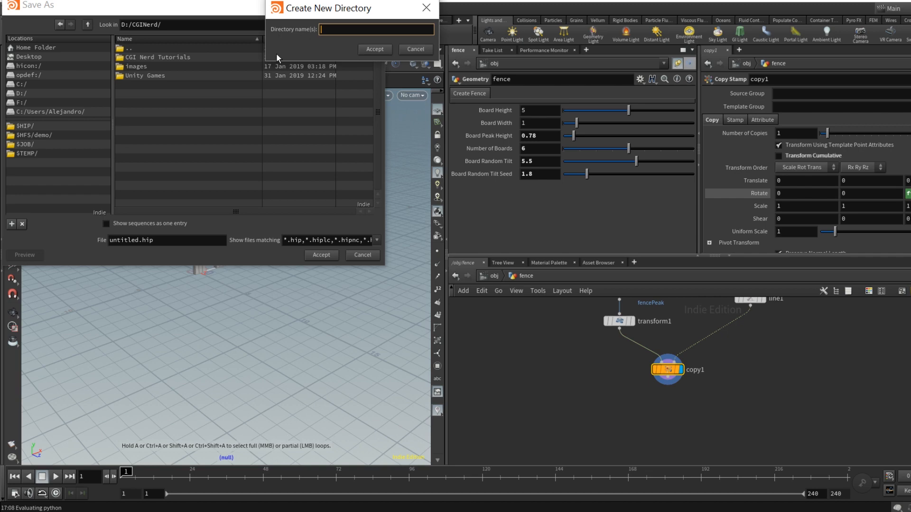
{"action": "type", "text": "b"}
{"action": "key", "text": "BackSpace"}
{"action": "type", "text": "fend"}
{"action": "key", "text": "BackSpace"}
{"action": "key", "text": "BackSpace"}
{"action": "type", "text": "nceHDA"}
{"action": "left_click", "coordinate": [370, 46]}
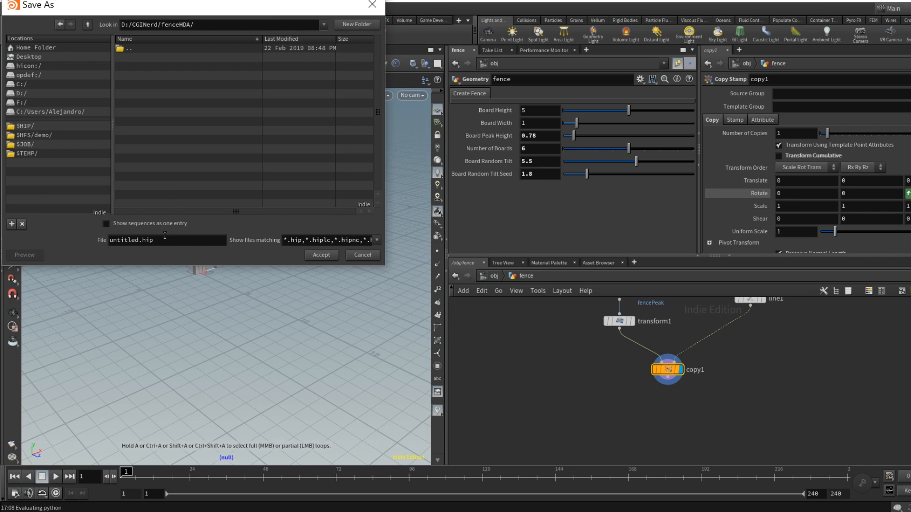
Step: Save the scene as fenceHDA.hip in the fenceHDA folder
{"action": "left_click_drag", "start_coordinate": [139, 240], "coordinate": [75, 243]}
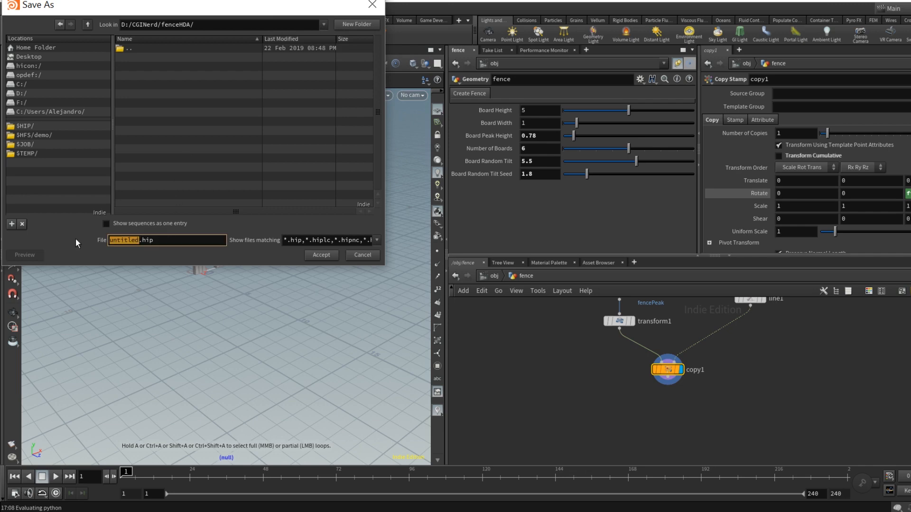
{"action": "left_click", "coordinate": [76, 239]}
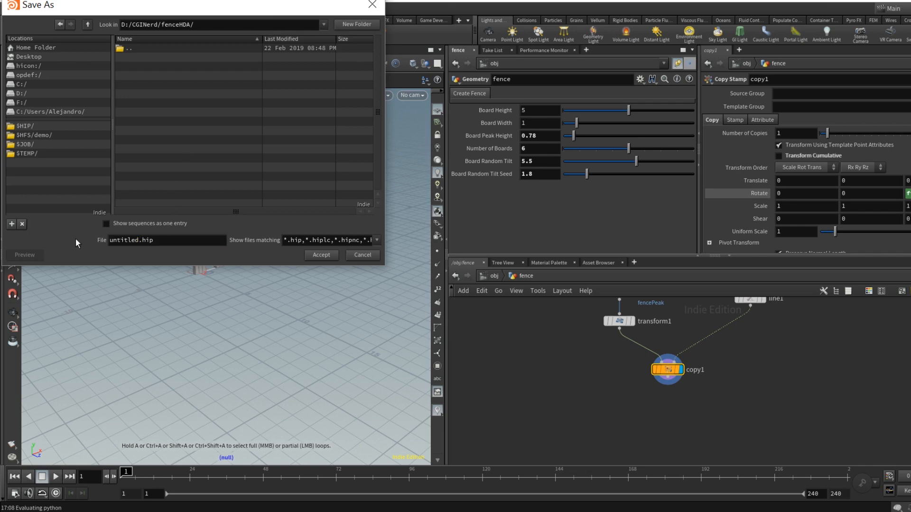
{"action": "left_click_drag", "start_coordinate": [142, 240], "coordinate": [86, 243]}
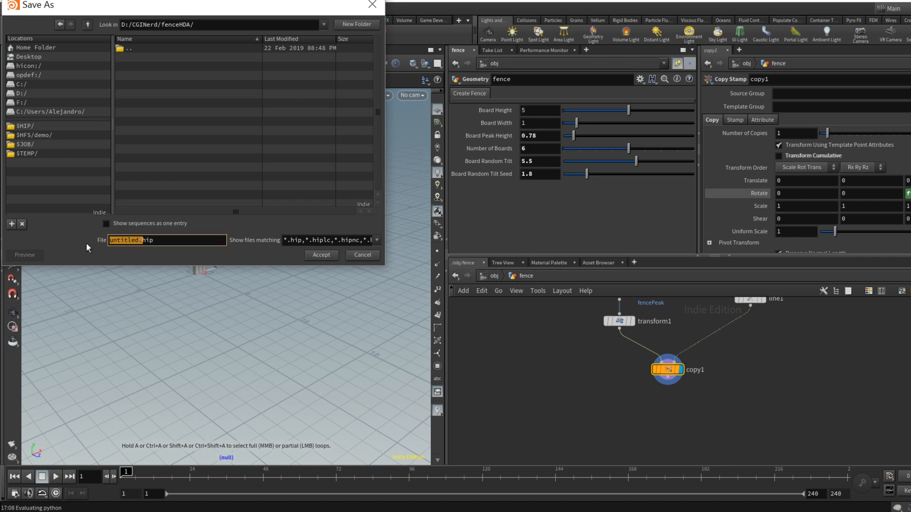
{"action": "type", "text": "fenceHDA."}
{"action": "left_click", "coordinate": [315, 254]}
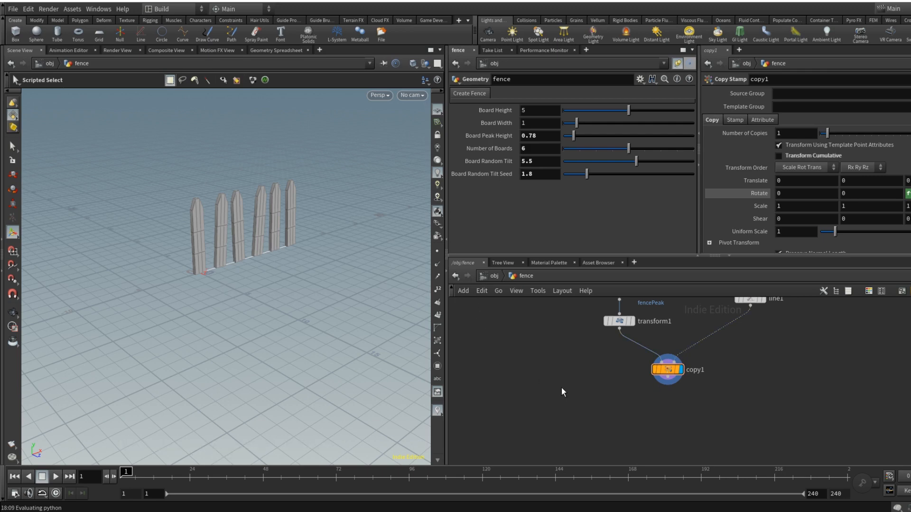
Step: Add a Box node to the fence network beside copy1
{"action": "key", "text": "Tab"}
{"action": "type", "text": "box"}
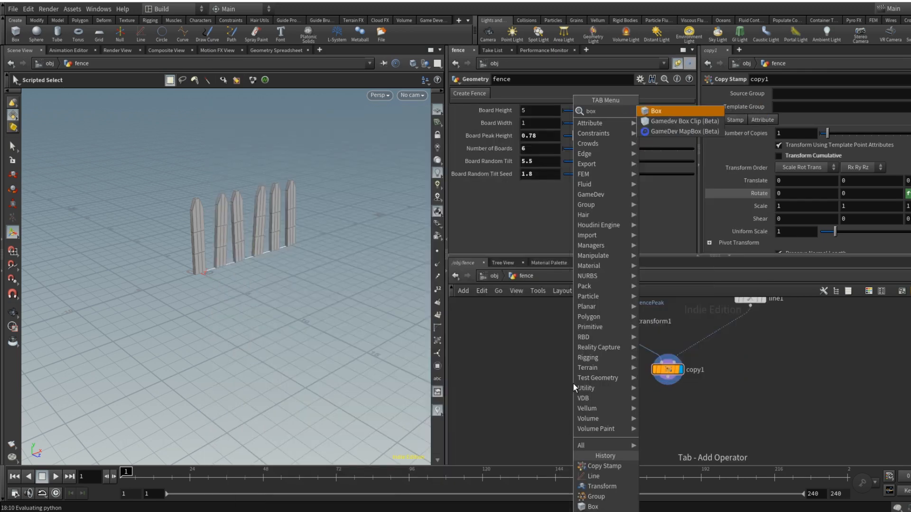
{"action": "key", "text": "Return"}
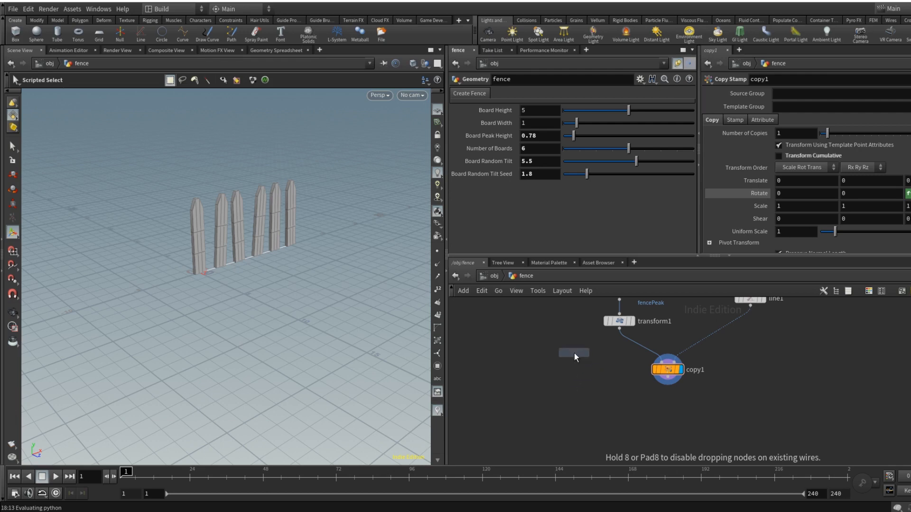
{"action": "left_click", "coordinate": [574, 353]}
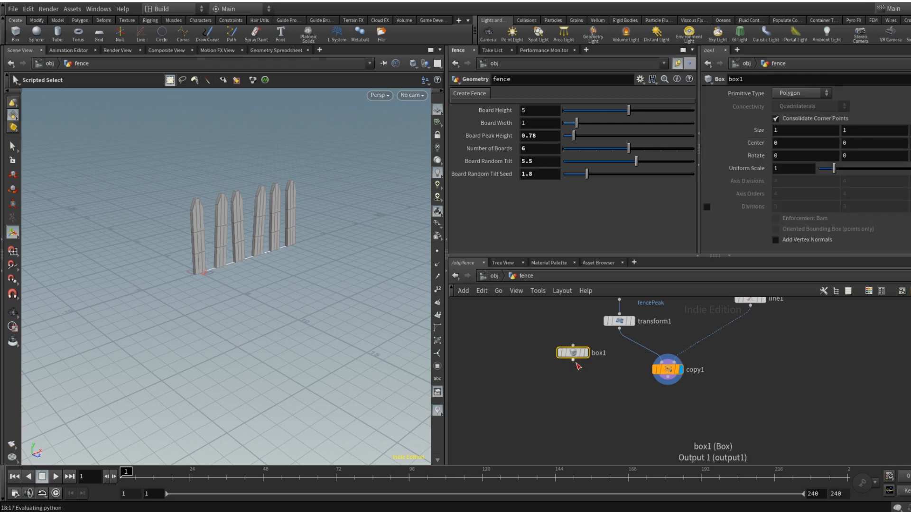
{"action": "mouse_move", "coordinate": [588, 359]}
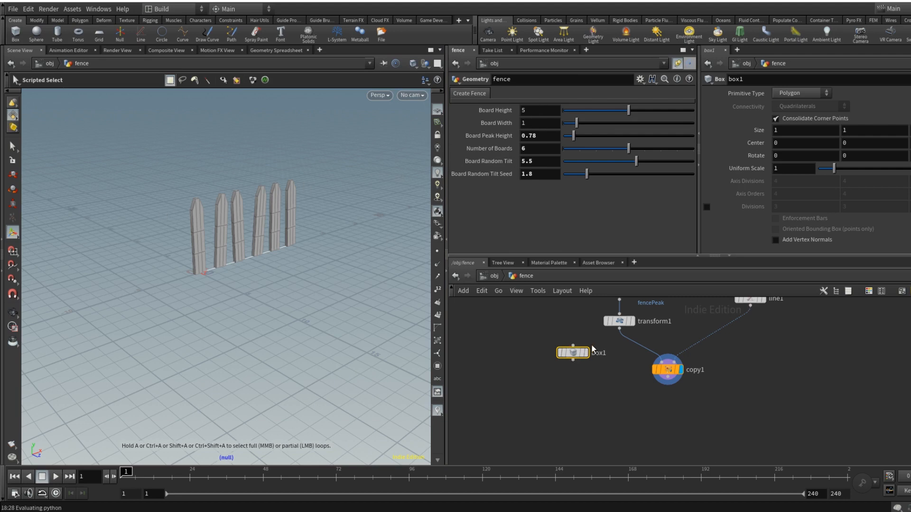
{"action": "right_click", "coordinate": [532, 124]}
{"action": "mouse_move", "coordinate": [559, 152]}
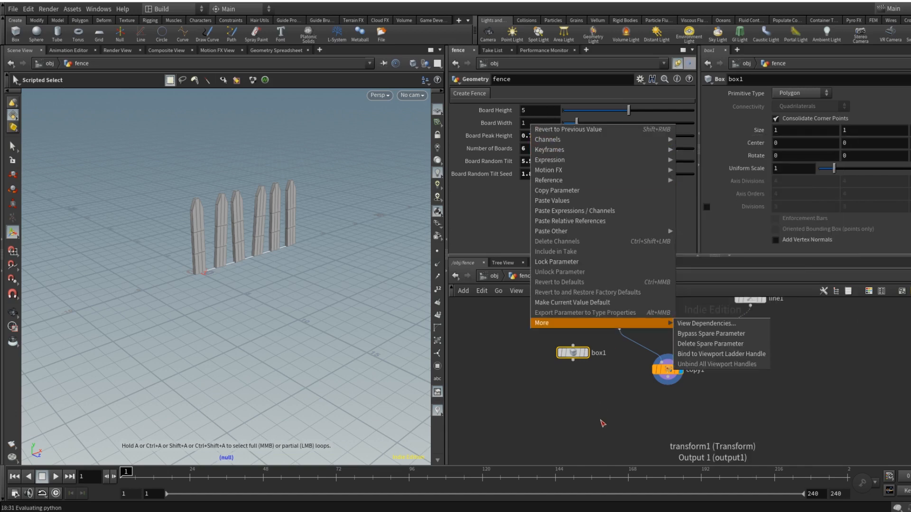
{"action": "left_click", "coordinate": [587, 392]}
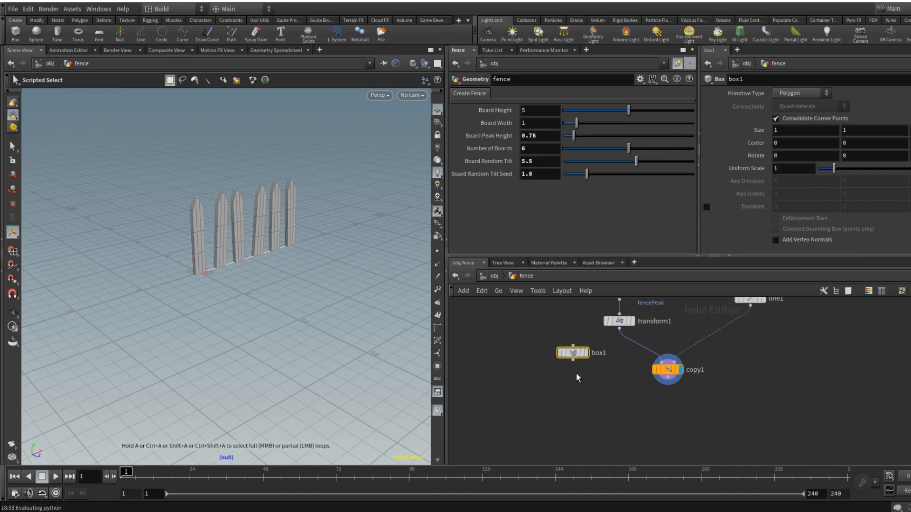
Step: Add a Merge node below box1 and copy1, connect both nodes into it and display the merged result
{"action": "left_click", "coordinate": [597, 390]}
{"action": "key", "text": "Tab"}
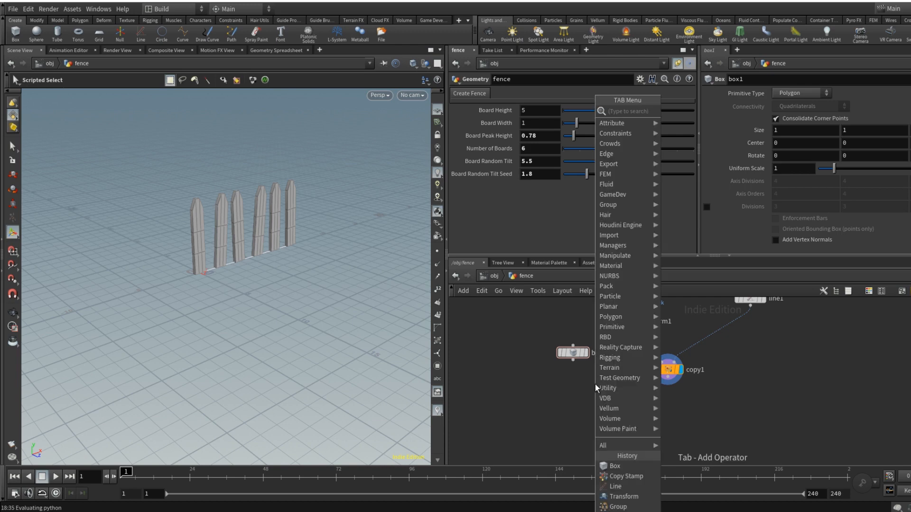
{"action": "type", "text": "meg"}
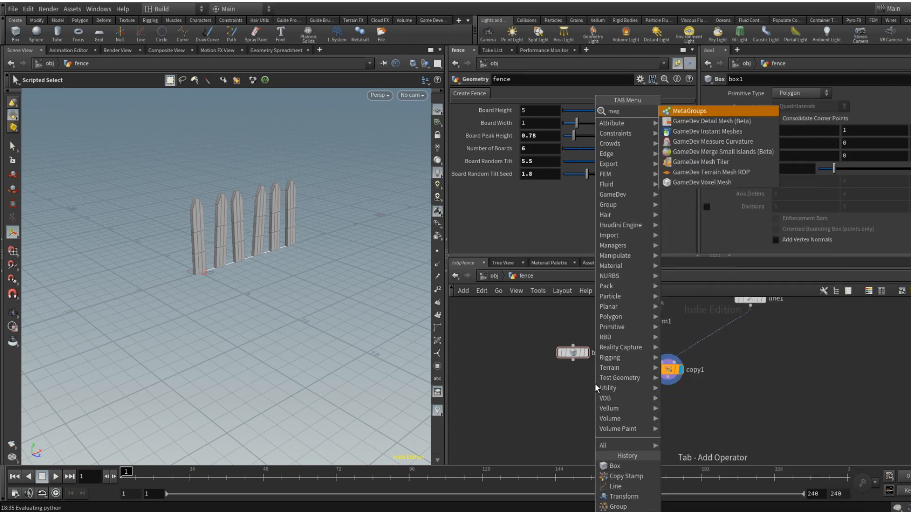
{"action": "key", "text": "BackSpace"}
{"action": "type", "text": "r"}
{"action": "key", "text": "Return"}
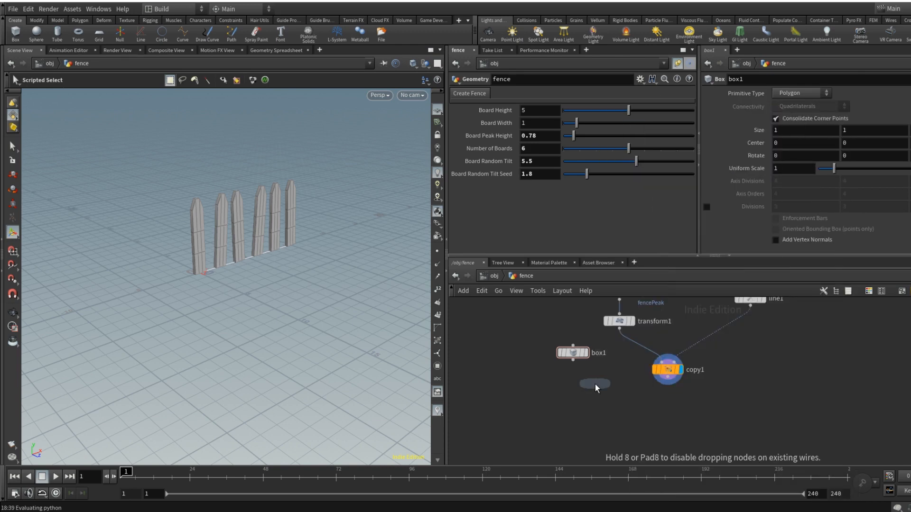
{"action": "left_click", "coordinate": [618, 399]}
{"action": "left_click_drag", "start_coordinate": [573, 359], "coordinate": [601, 396]}
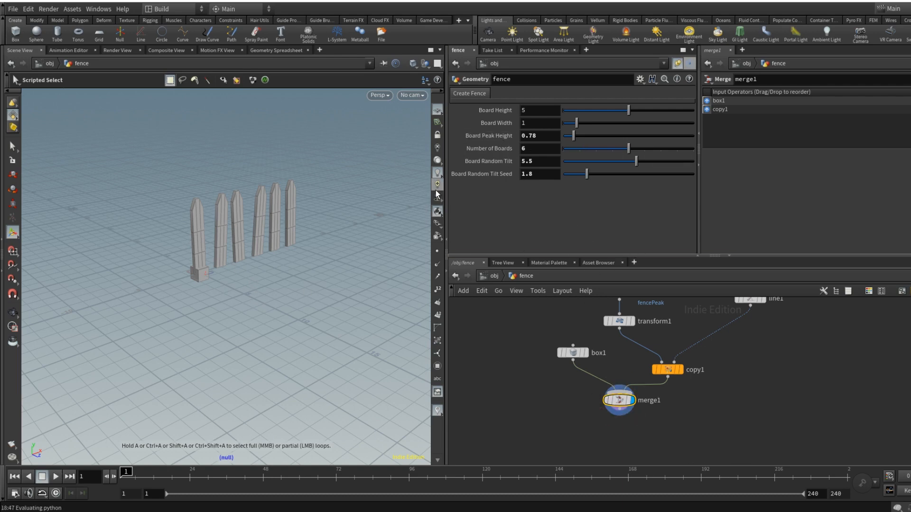
Step: Link box1's Y size to the fence's Board Width parameter with a relative reference
{"action": "right_click", "coordinate": [536, 124]}
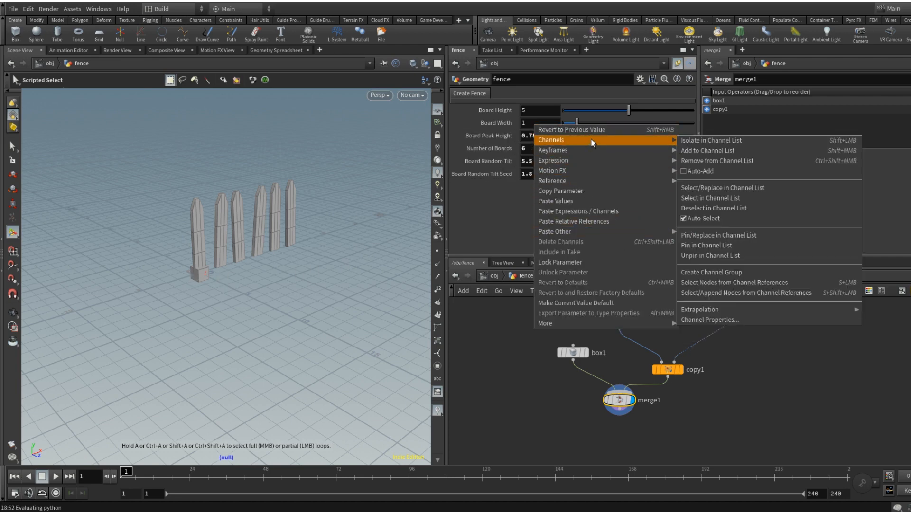
{"action": "left_click", "coordinate": [586, 192]}
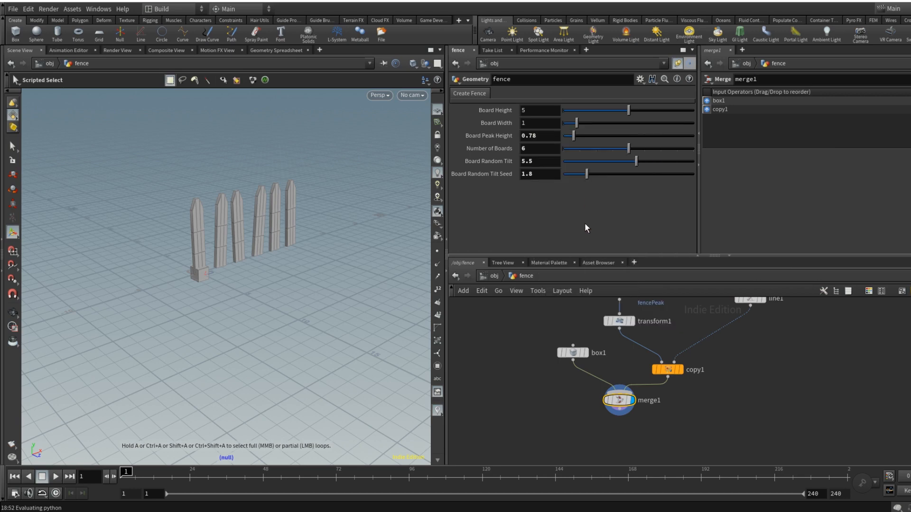
{"action": "left_click", "coordinate": [573, 352]}
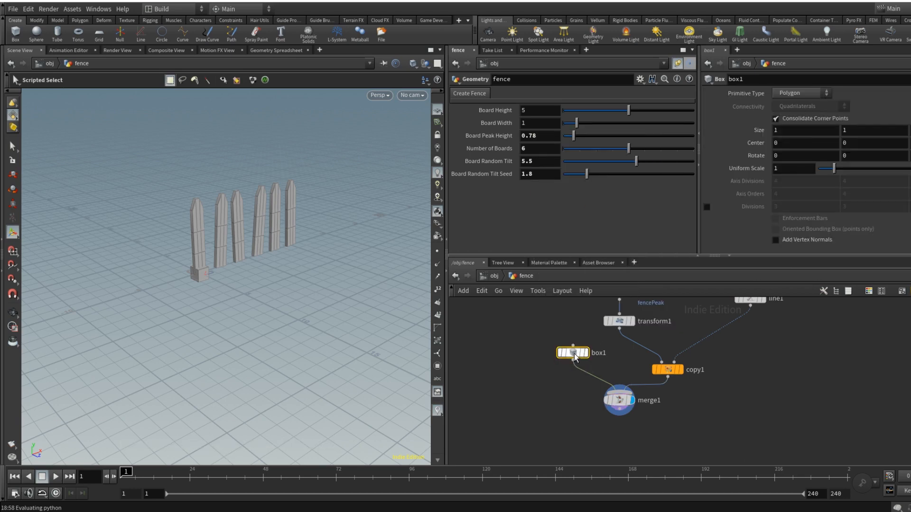
{"action": "right_click", "coordinate": [863, 128]}
{"action": "mouse_move", "coordinate": [863, 237]}
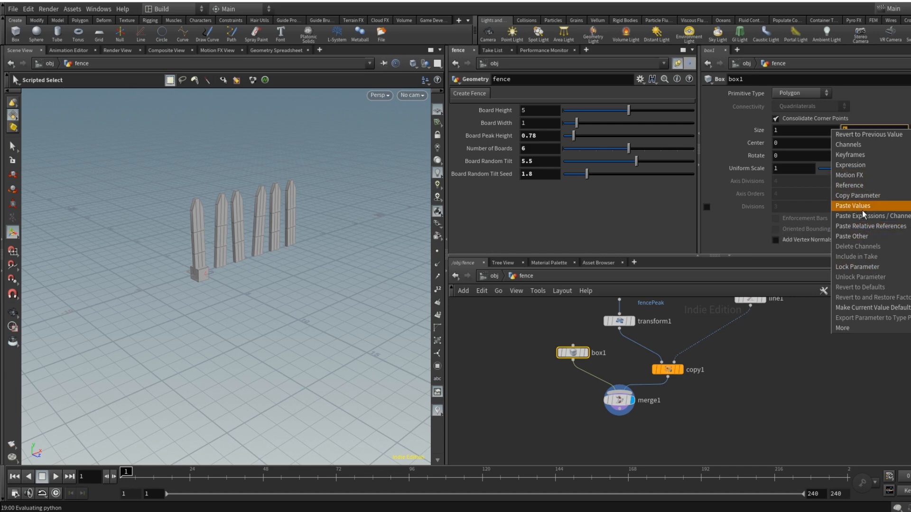
{"action": "left_click", "coordinate": [872, 226]}
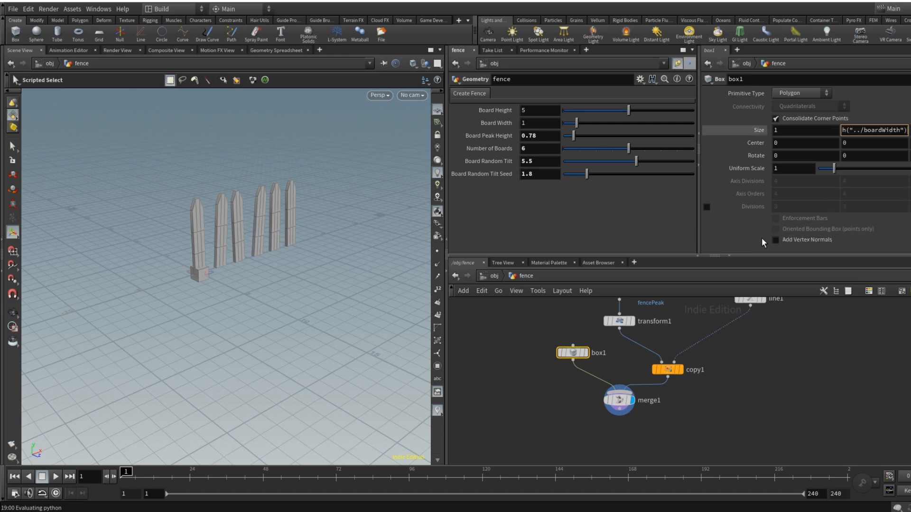
Step: Set box1's Z size to 0.1
{"action": "key", "text": "Tab"}
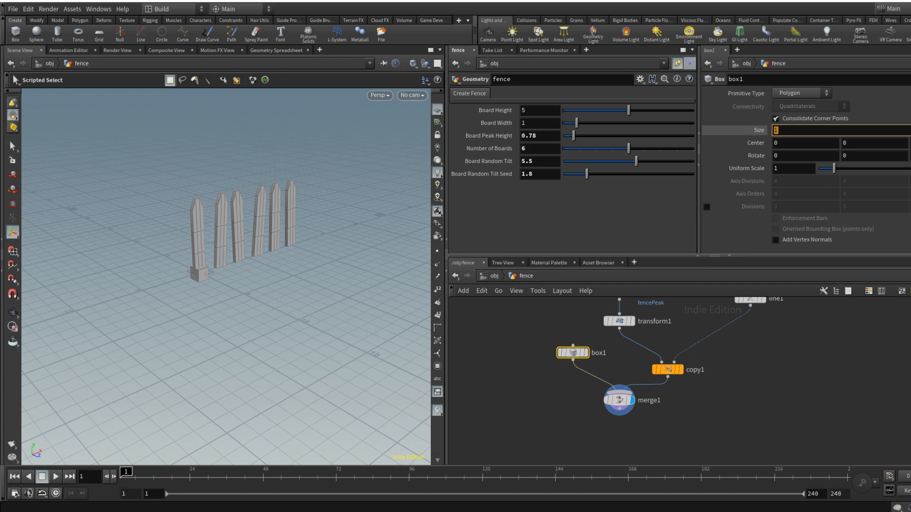
{"action": "type", "text": ".1"}
{"action": "key", "text": "Return"}
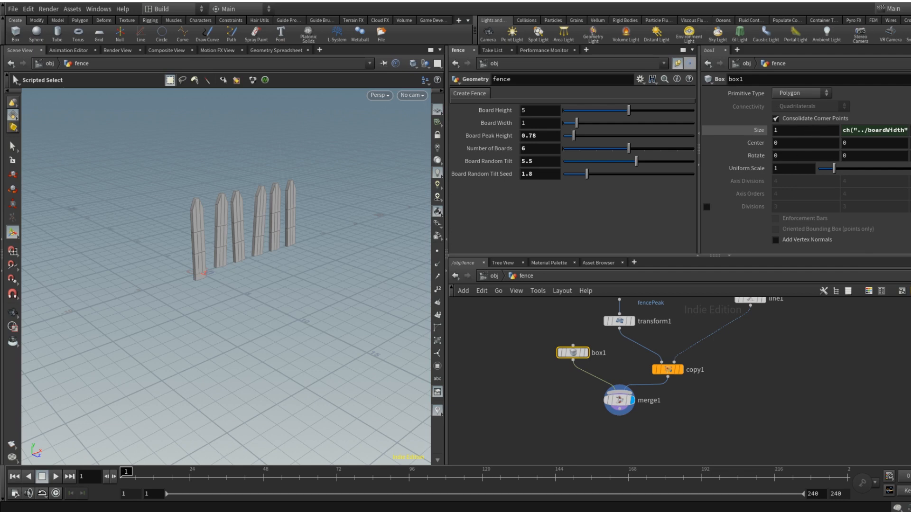
Step: Toggle box1's Y size to show its evaluated value instead of its expression
{"action": "right_click", "coordinate": [832, 130]}
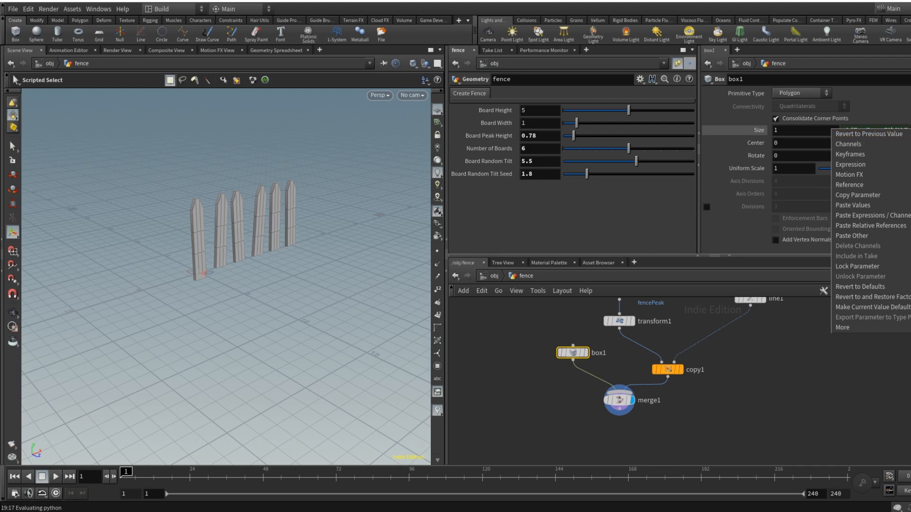
{"action": "key", "text": "Escape"}
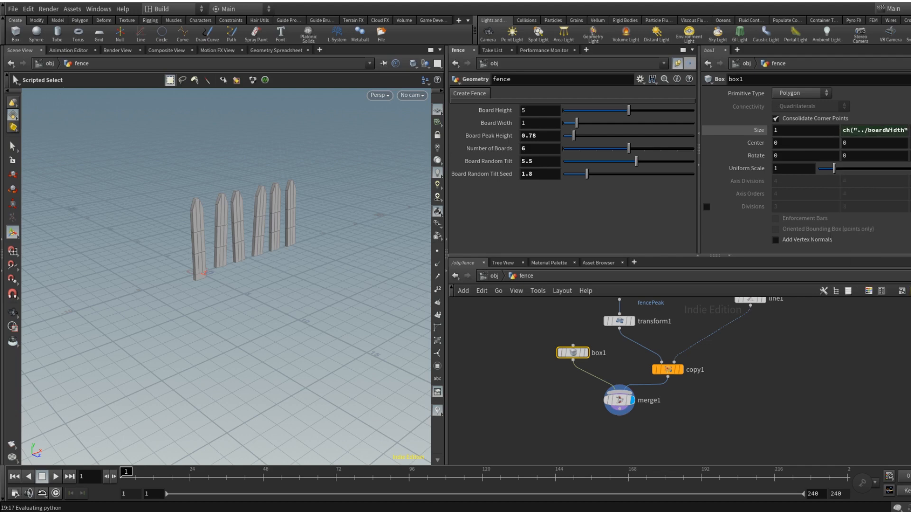
{"action": "right_click", "coordinate": [832, 130]}
{"action": "mouse_move", "coordinate": [884, 165]}
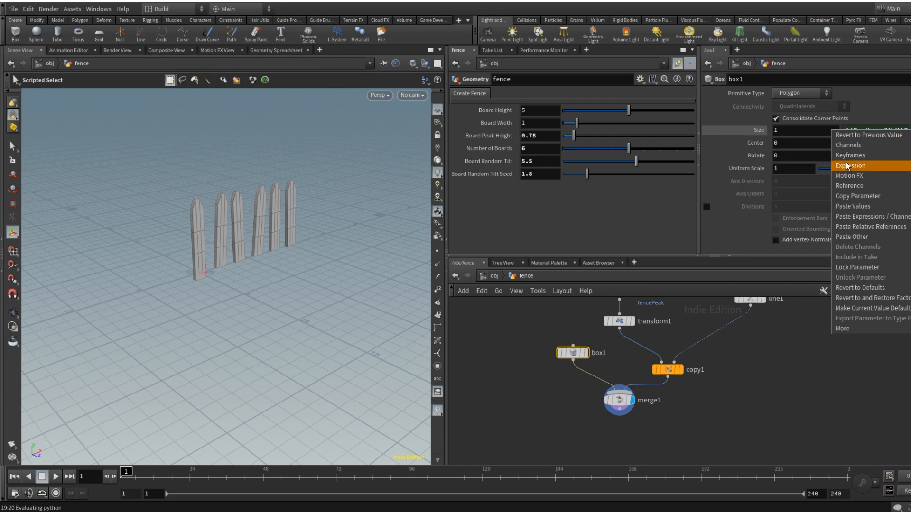
{"action": "left_click", "coordinate": [776, 166]}
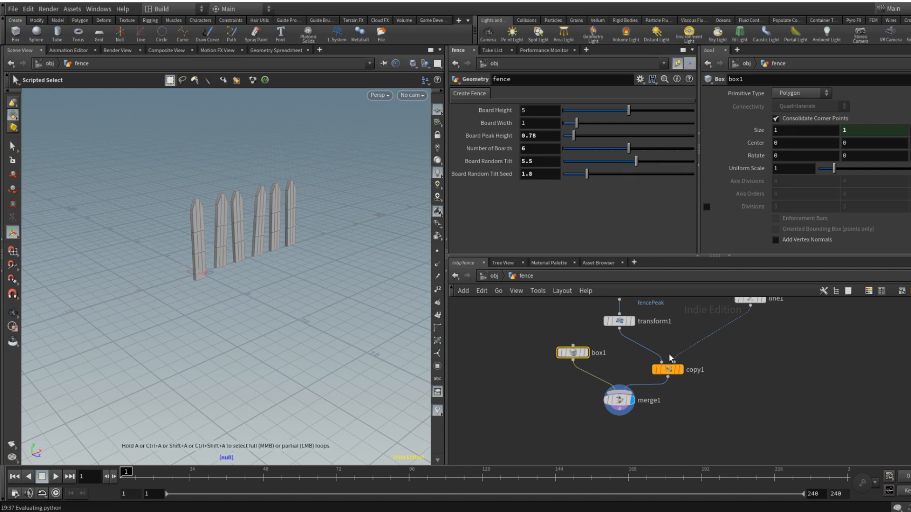
Step: Link box1's X size to line1's Length parameter with a relative reference
{"action": "left_click", "coordinate": [747, 300]}
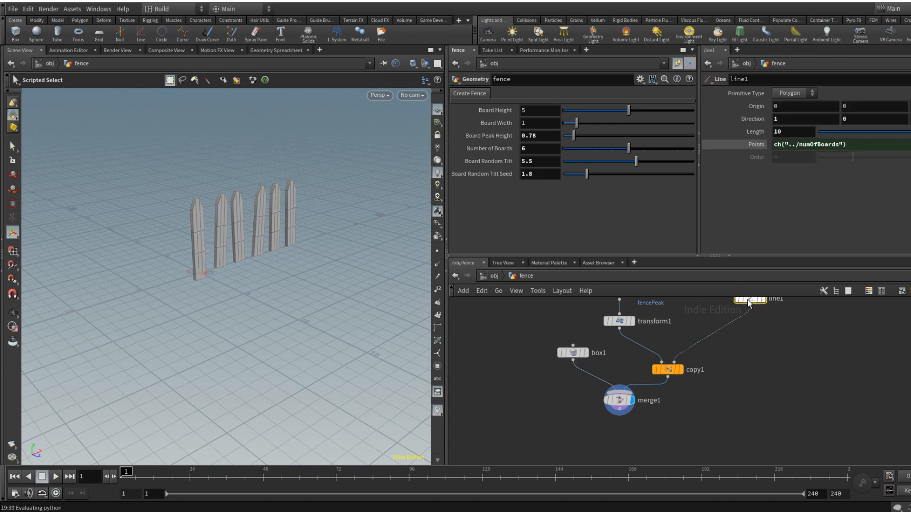
{"action": "right_click", "coordinate": [791, 131]}
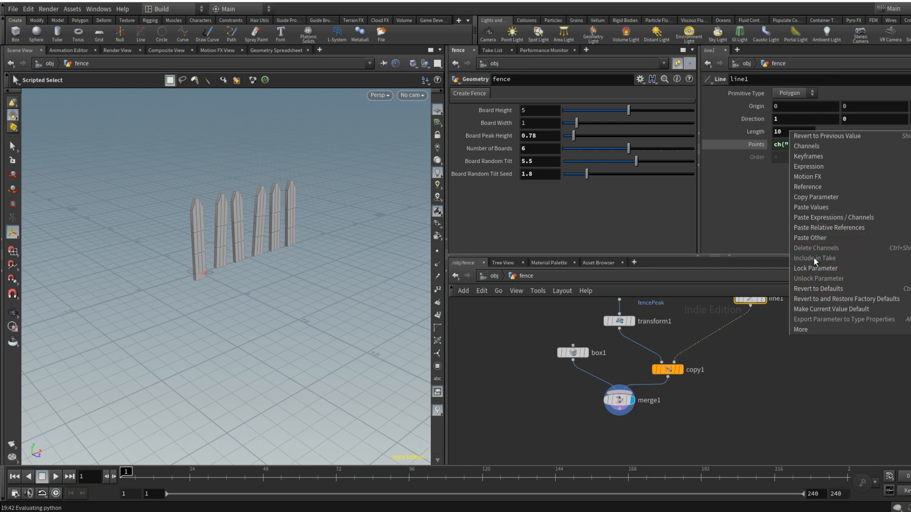
{"action": "left_click", "coordinate": [812, 198]}
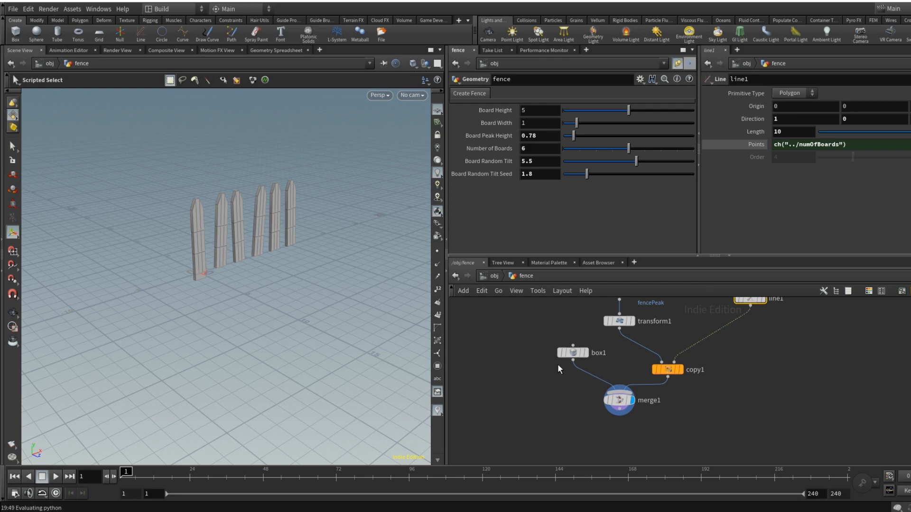
{"action": "left_click", "coordinate": [572, 353]}
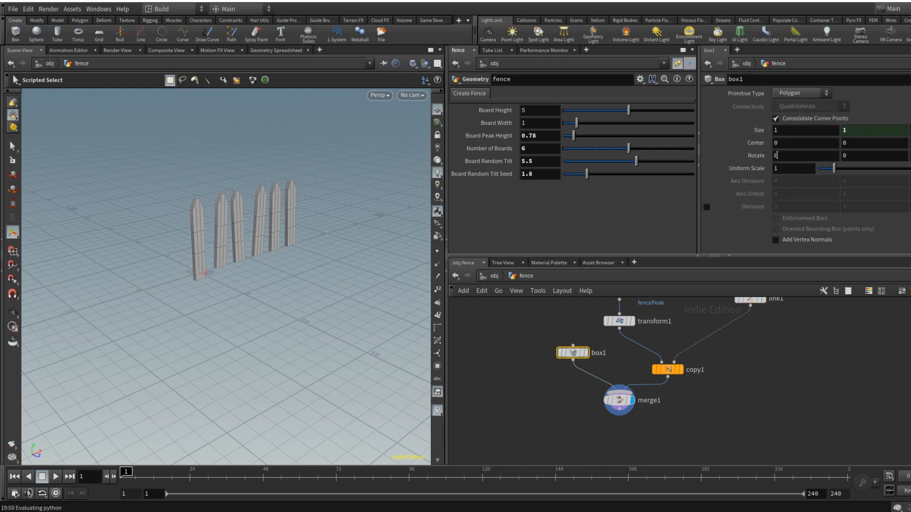
{"action": "left_click", "coordinate": [788, 130]}
{"action": "right_click", "coordinate": [788, 131]}
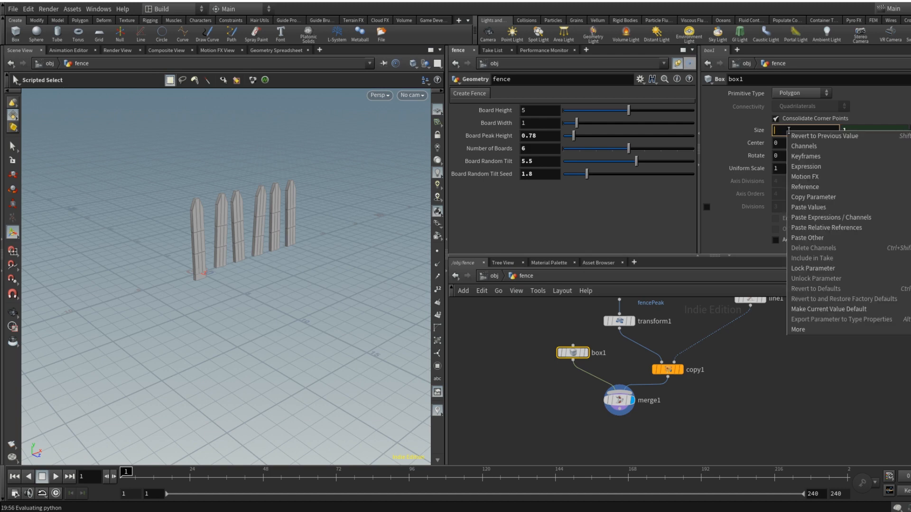
{"action": "left_click", "coordinate": [832, 228]}
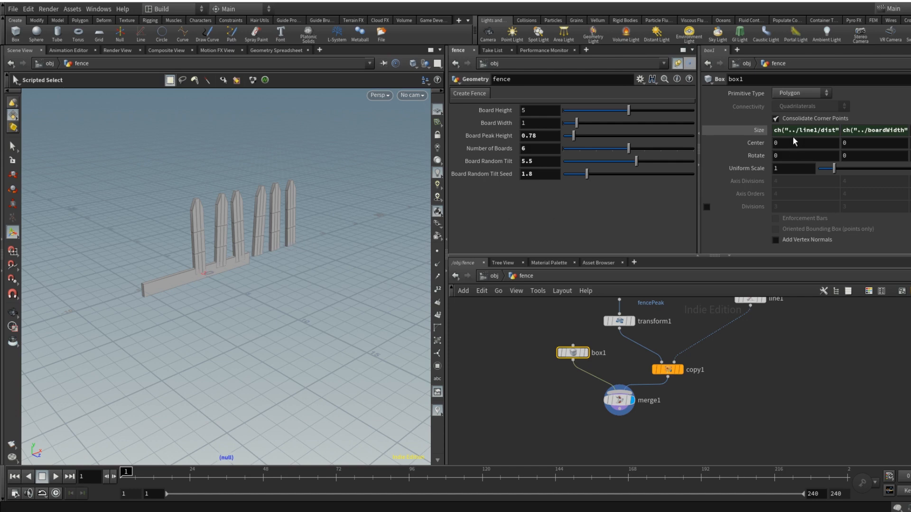
Step: Set box1's X center to ch("sizex")*.5 by referencing its own X size
{"action": "right_click", "coordinate": [805, 131]}
{"action": "mouse_move", "coordinate": [826, 159]}
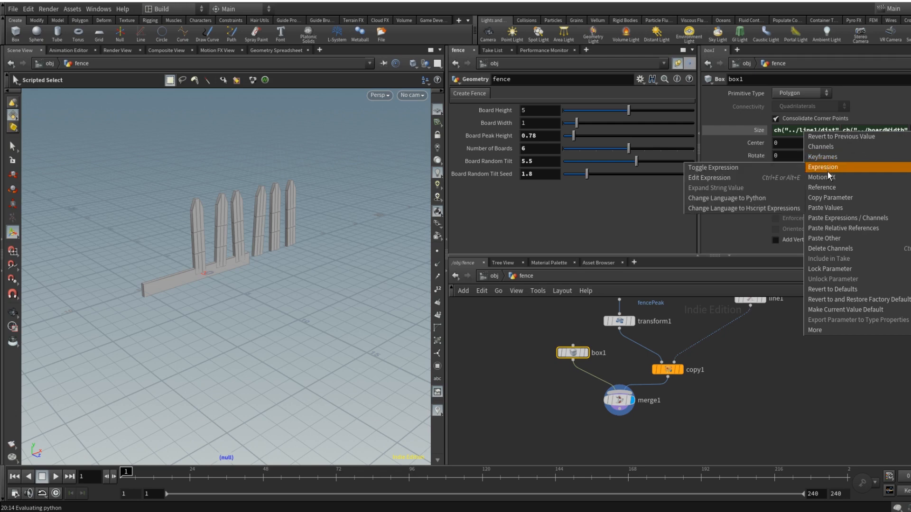
{"action": "left_click", "coordinate": [838, 199]}
{"action": "left_click", "coordinate": [790, 142]}
{"action": "double_click", "coordinate": [796, 147]}
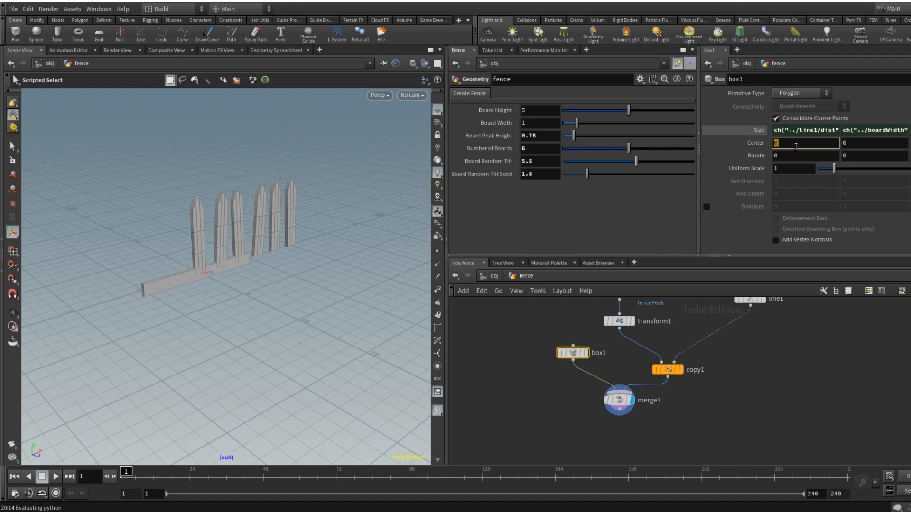
{"action": "key", "text": "BackSpace"}
{"action": "right_click", "coordinate": [803, 143]}
{"action": "left_click", "coordinate": [832, 241]}
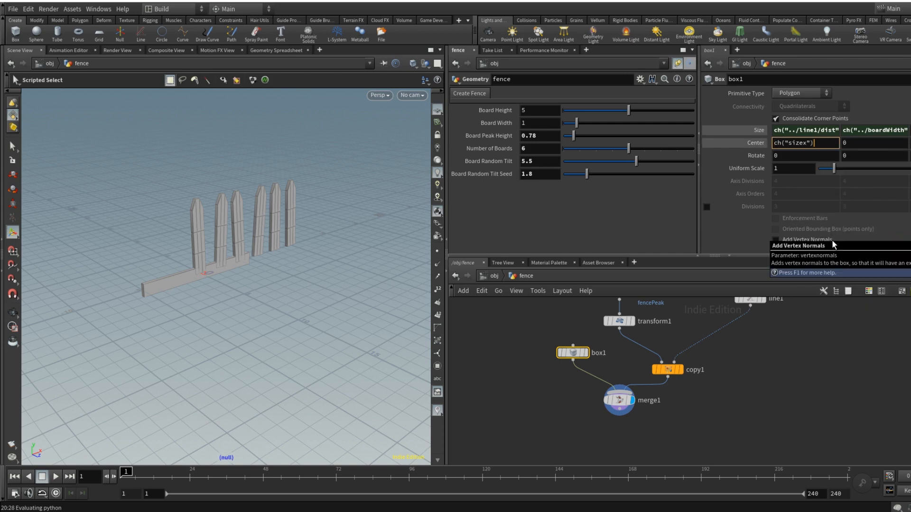
{"action": "type", "text": "*.5"}
{"action": "key", "text": "Return"}
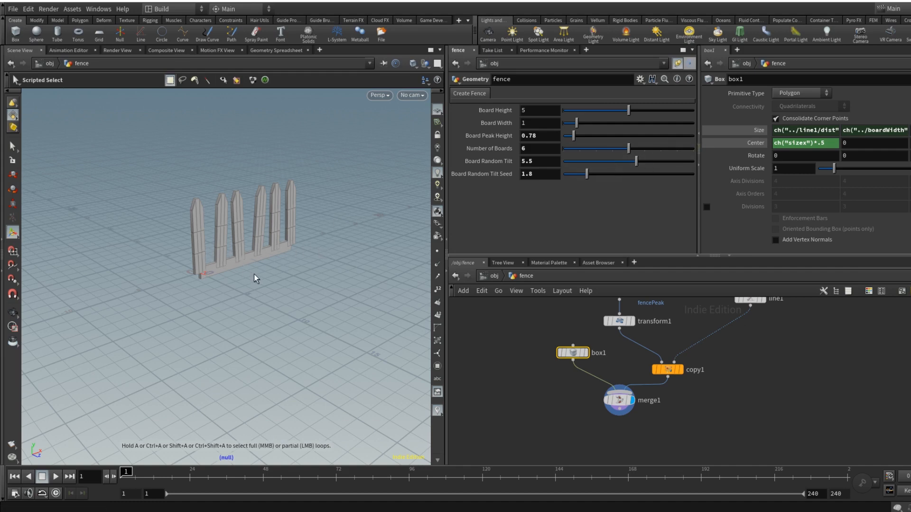
Step: Set box1's Z center to ch("sizez")*-1 by referencing its own Z size
{"action": "left_click_drag", "start_coordinate": [254, 275], "coordinate": [207, 278], "text": "alt"}
{"action": "key", "text": "Escape"}
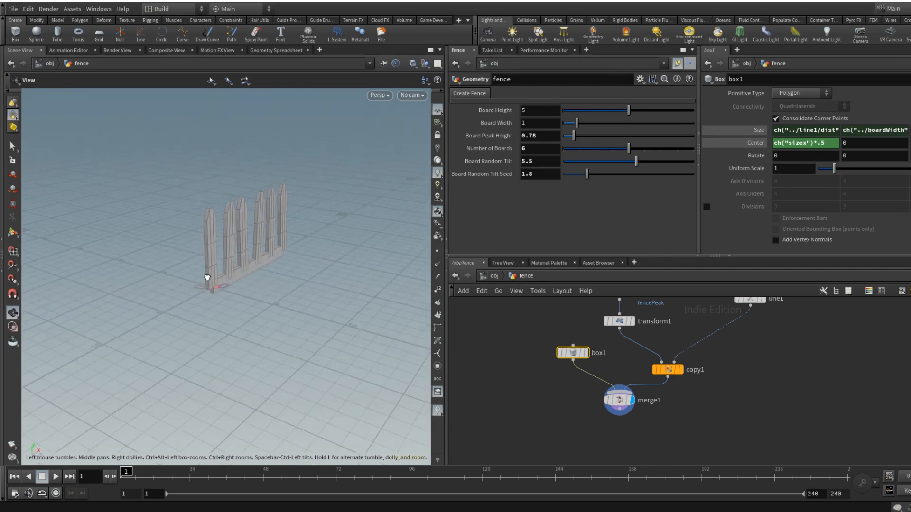
{"action": "key", "text": "s"}
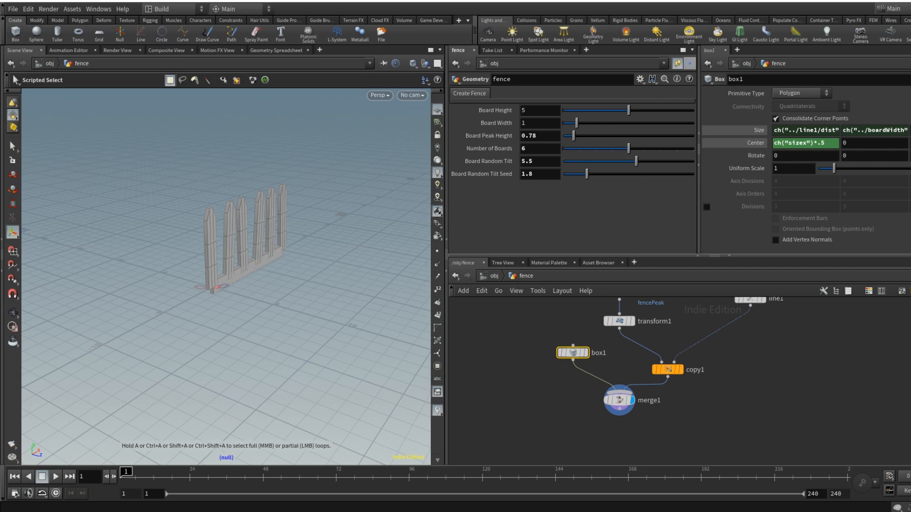
{"action": "left_click", "coordinate": [807, 130]}
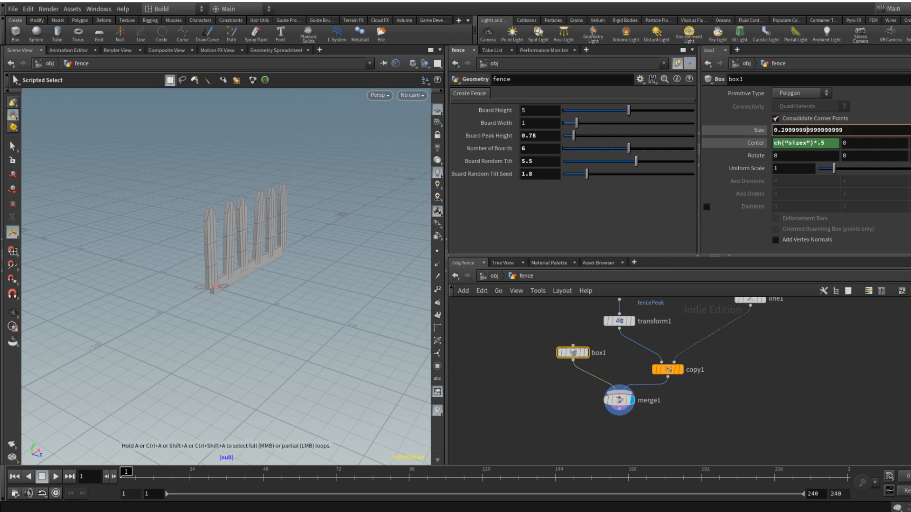
{"action": "right_click", "coordinate": [831, 132]}
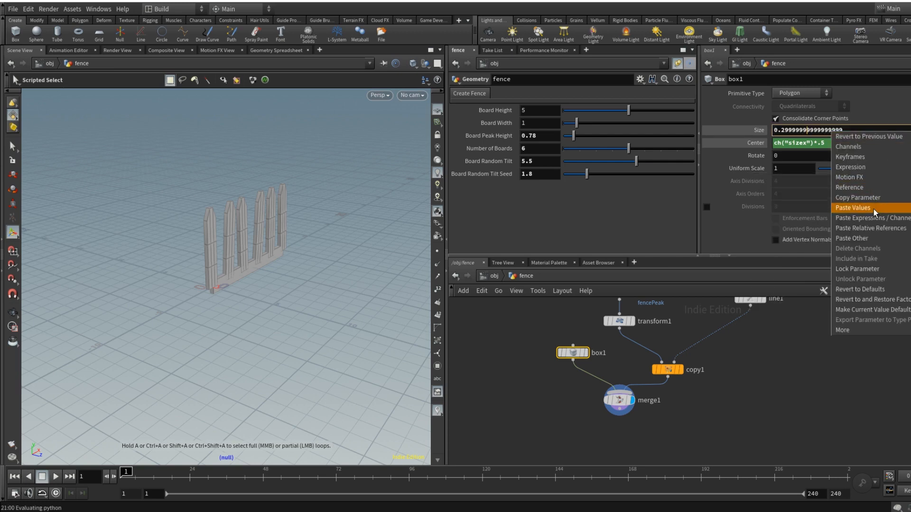
{"action": "left_click", "coordinate": [893, 202]}
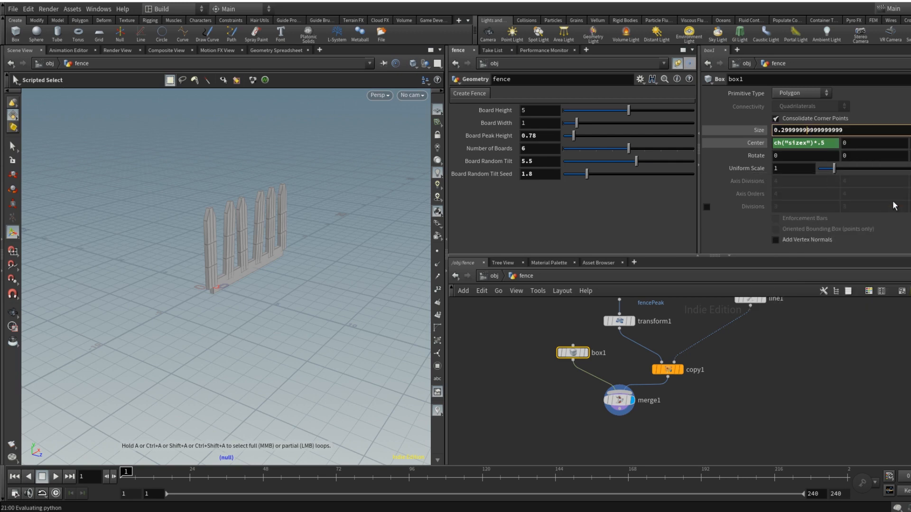
{"action": "left_click", "coordinate": [874, 143]}
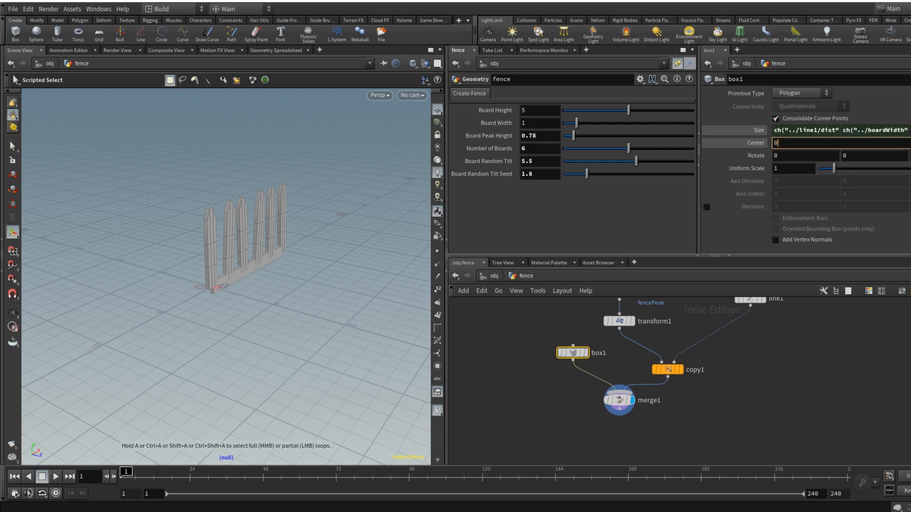
{"action": "key", "text": "BackSpace"}
{"action": "right_click", "coordinate": [831, 143]}
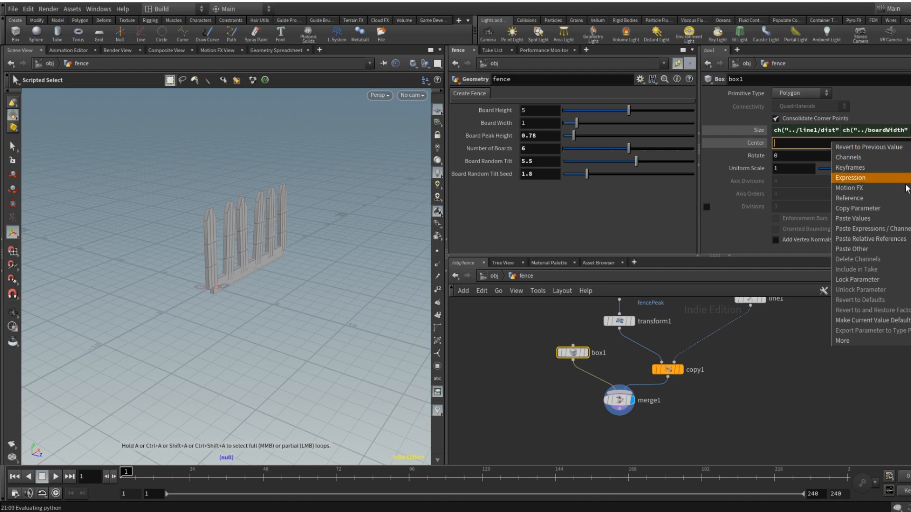
{"action": "mouse_move", "coordinate": [899, 251]}
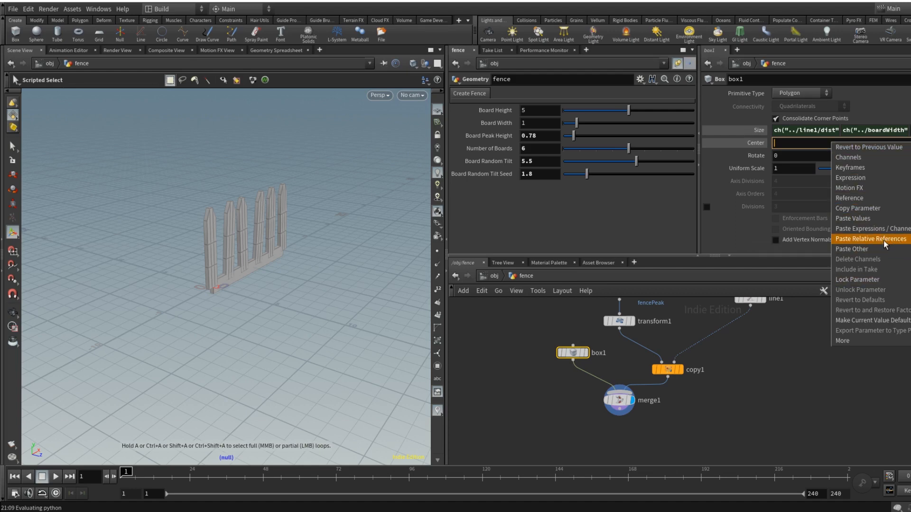
{"action": "left_click", "coordinate": [889, 241]}
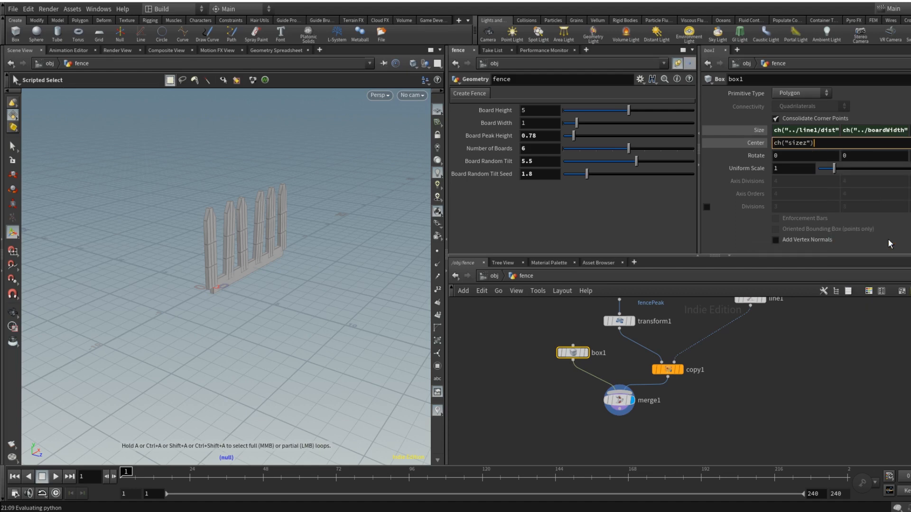
{"action": "type", "text": "*-1"}
{"action": "key", "text": "Return"}
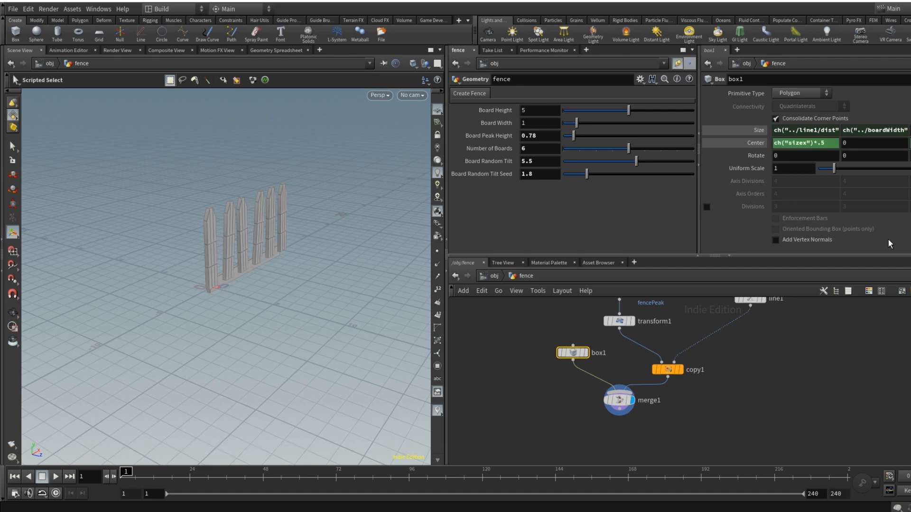
Step: Set the fence's Board Width to 0.71 and try out other Board Height values to test the rail
{"action": "left_click_drag", "start_coordinate": [252, 393], "coordinate": [267, 304]}
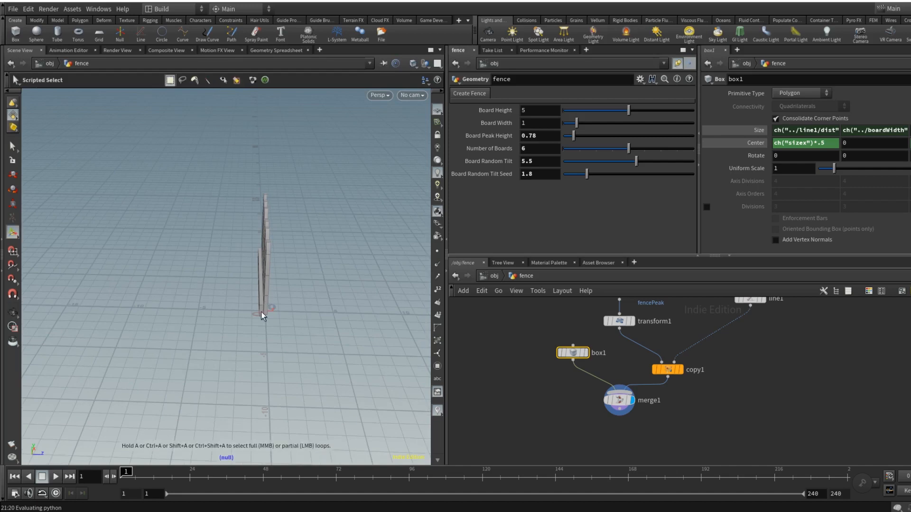
{"action": "left_click_drag", "start_coordinate": [318, 232], "coordinate": [292, 252]}
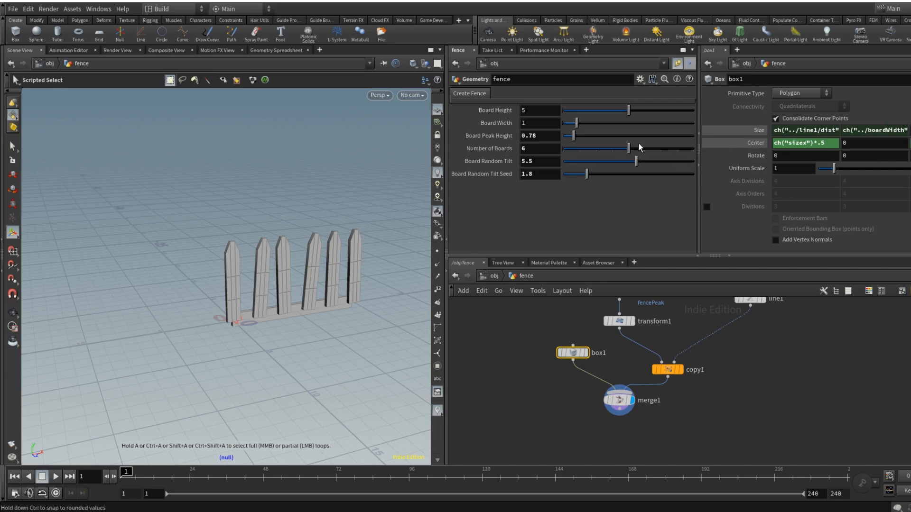
{"action": "mouse_move", "coordinate": [576, 123]}
{"action": "left_mouse_down"}
{"action": "mouse_move", "coordinate": [591, 124]}
{"action": "mouse_move", "coordinate": [556, 121]}
{"action": "mouse_move", "coordinate": [573, 125]}
{"action": "left_mouse_up"}
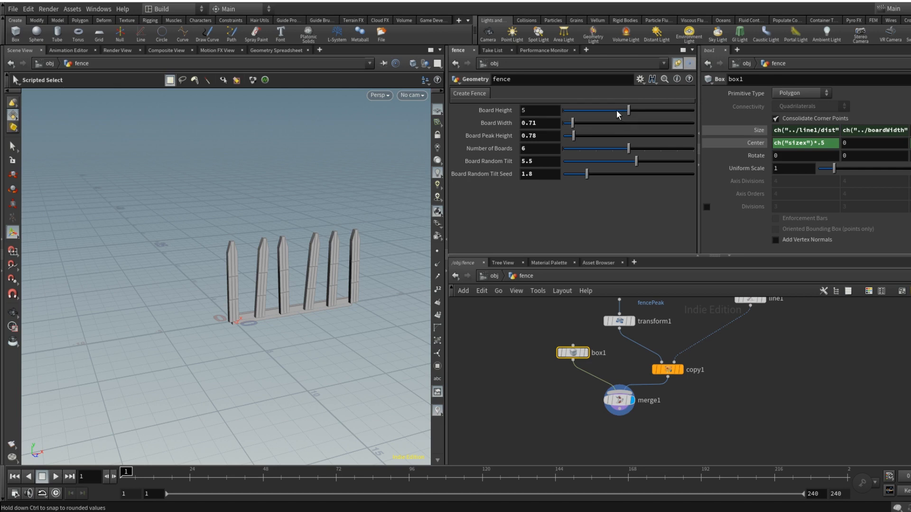
{"action": "left_click_drag", "start_coordinate": [632, 108], "coordinate": [568, 124]}
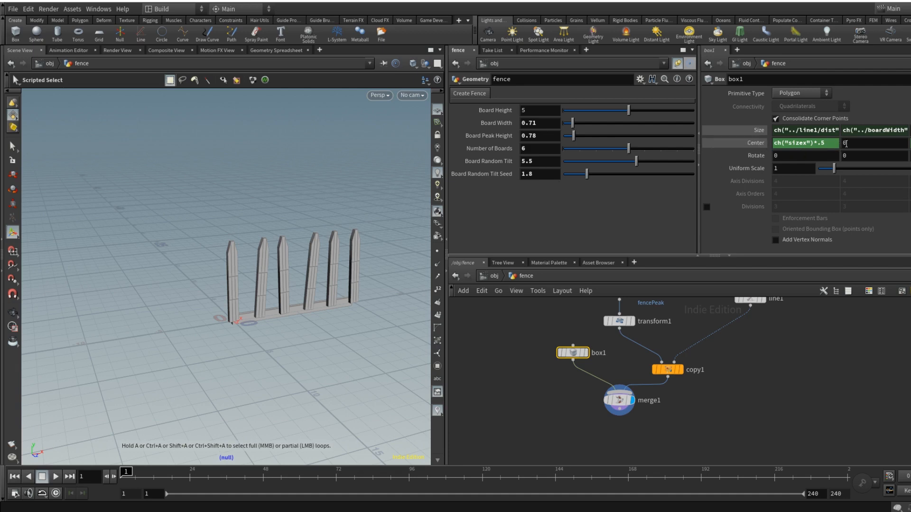
Step: Try raising box1 along Y through its center value, and undo the change
{"action": "middle_click_drag", "start_coordinate": [859, 143], "coordinate": [893, 144]}
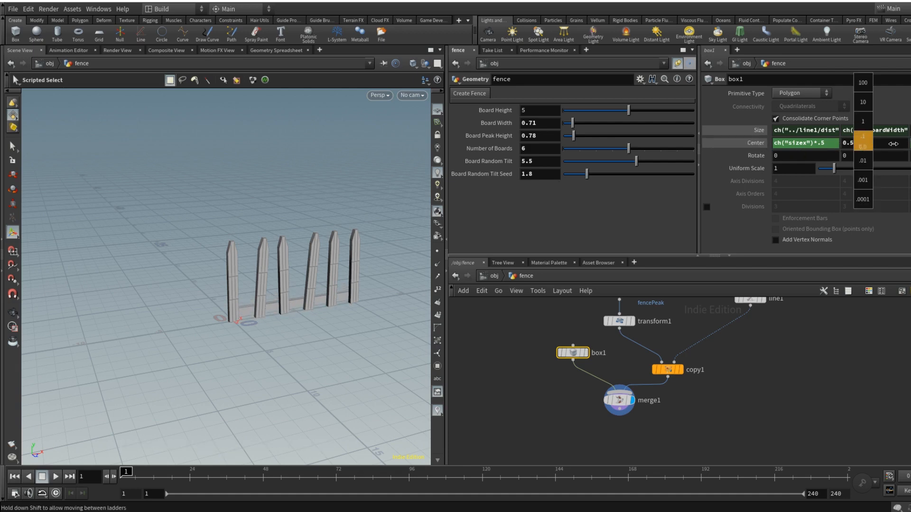
{"action": "key", "text": "ctrl+z"}
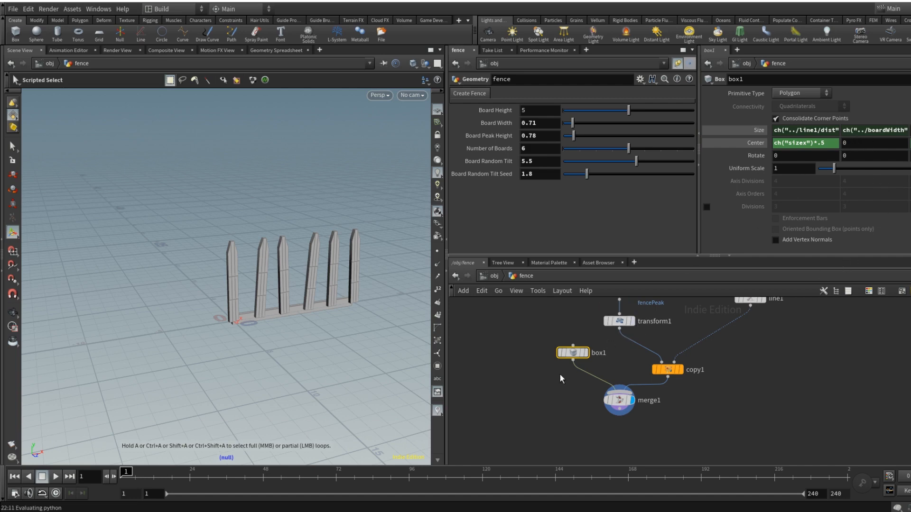
Step: Add a Transform node on the connection between box1 and merge1
{"action": "key", "text": "Tab"}
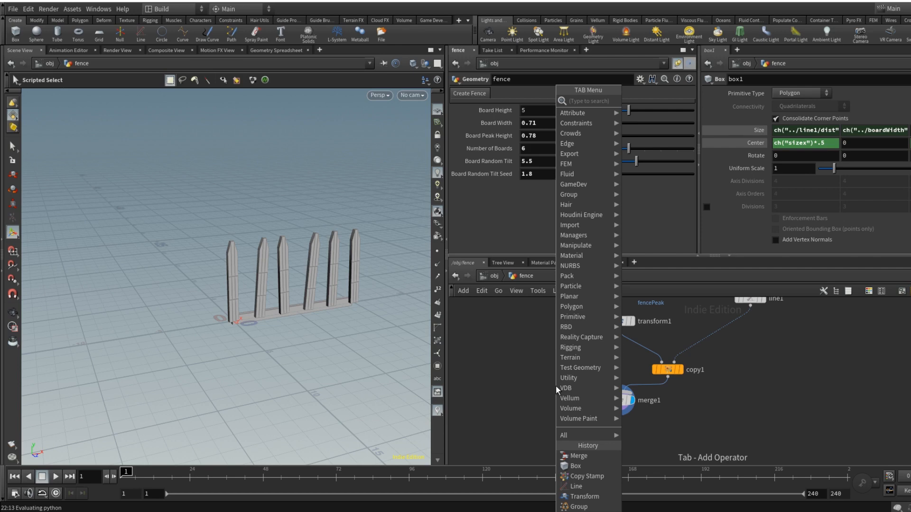
{"action": "type", "text": "trans"}
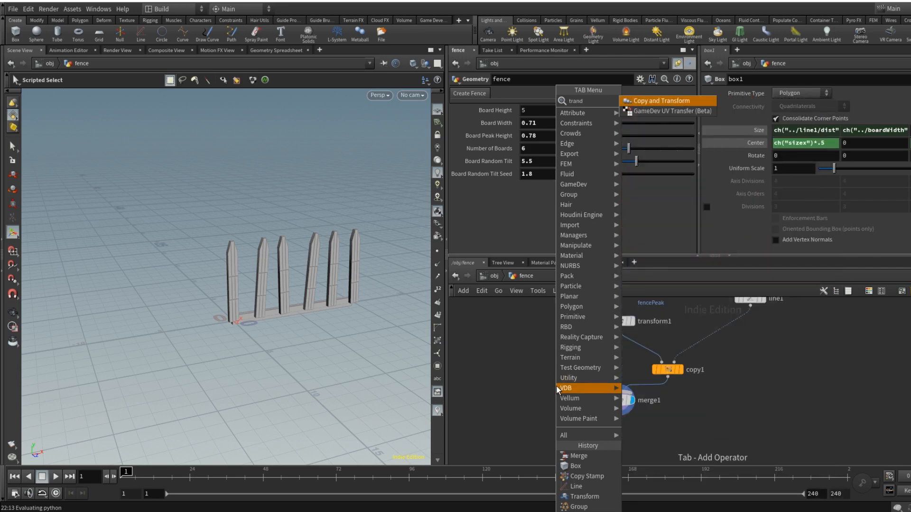
{"action": "key", "text": "Return"}
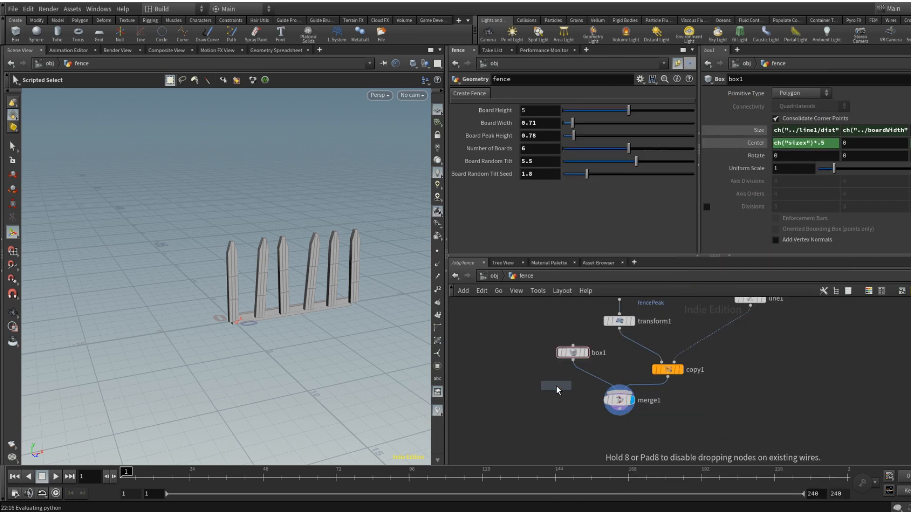
{"action": "left_click", "coordinate": [594, 381]}
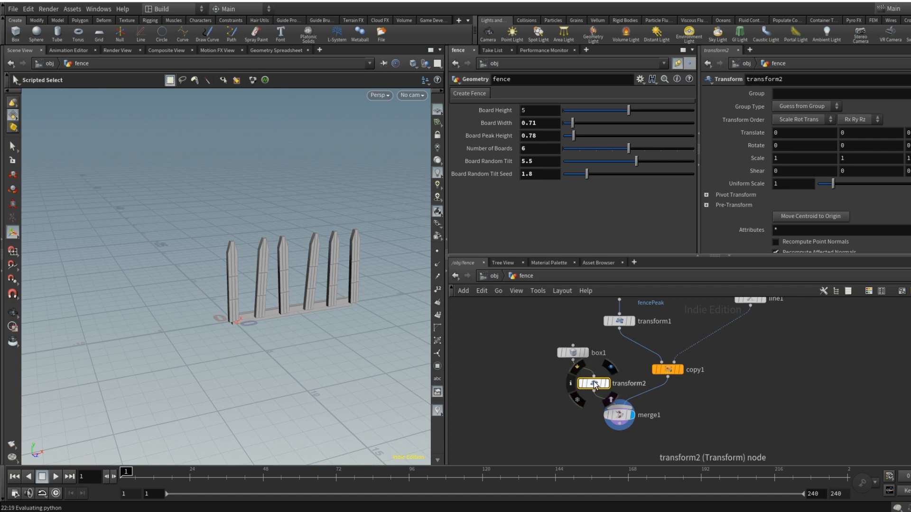
Step: Duplicate transform2 and wire the copy between box1 and merge1 as a second rail branch
{"action": "key", "text": "ctrl+c"}
{"action": "key", "text": "ctrl+v"}
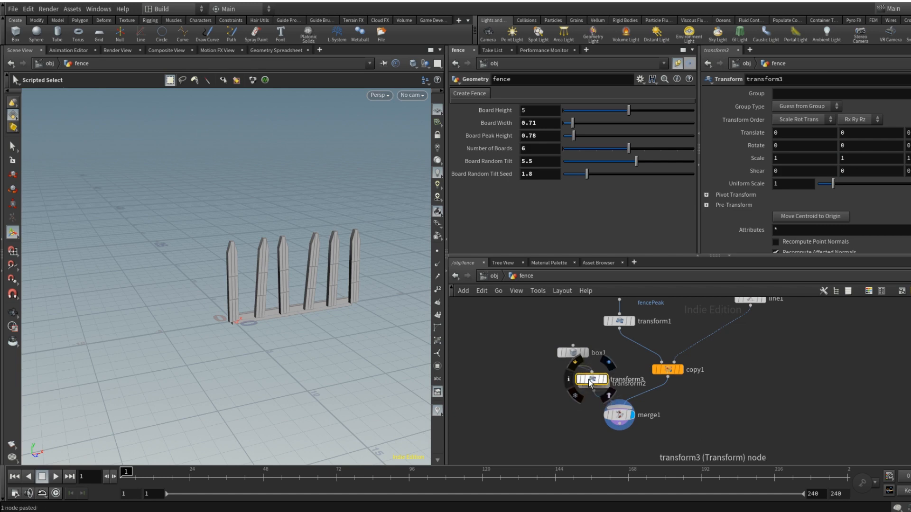
{"action": "left_click_drag", "start_coordinate": [589, 379], "coordinate": [615, 403]}
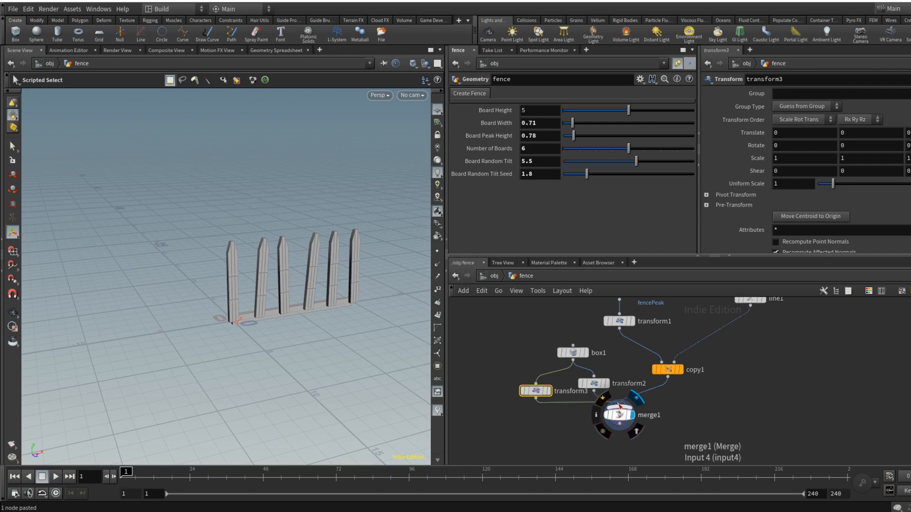
Step: Set transform2's Y translation to 1 after trying 1.2, 0 and 0.3 for the lower rail
{"action": "left_click", "coordinate": [594, 384]}
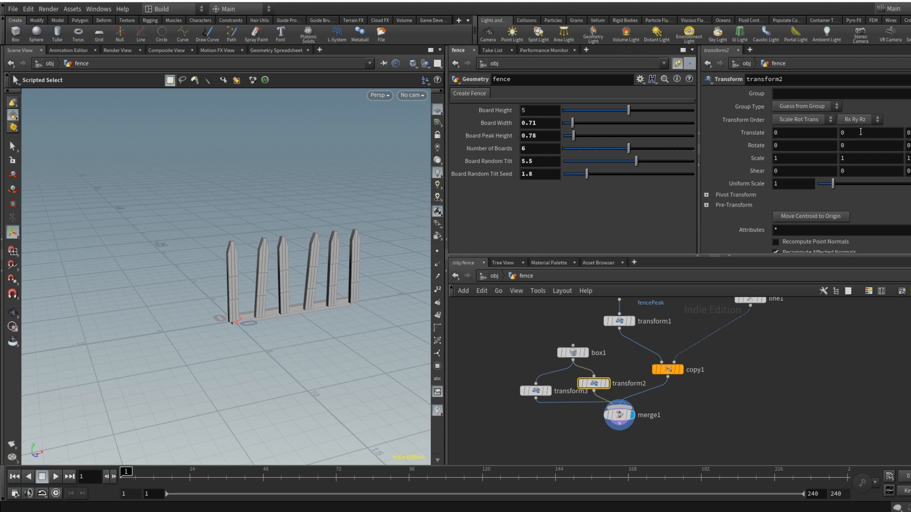
{"action": "middle_click_drag", "start_coordinate": [860, 132], "coordinate": [899, 132]}
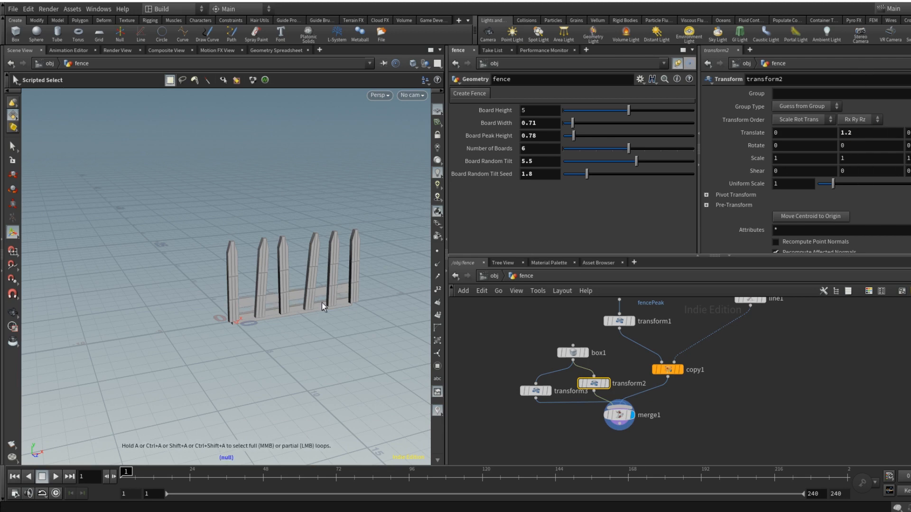
{"action": "left_click", "coordinate": [864, 133]}
{"action": "type", "text": "0"}
{"action": "key", "text": "Return"}
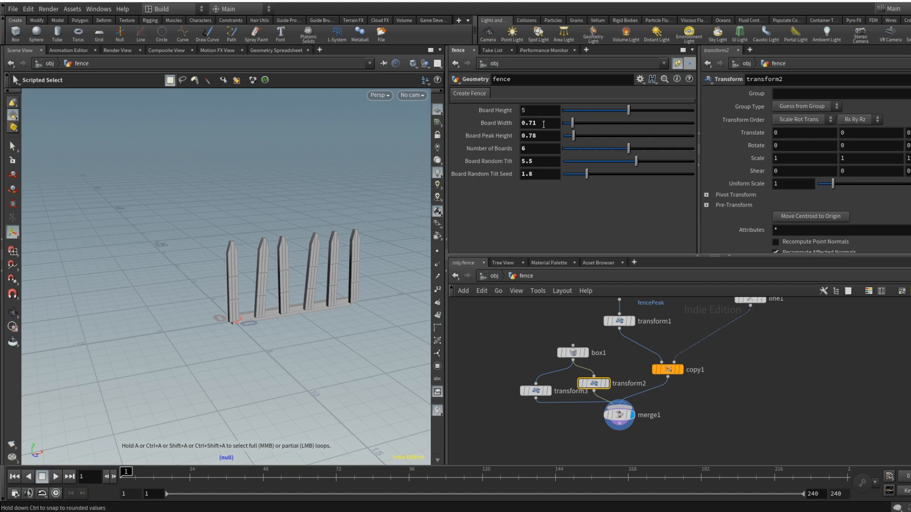
{"action": "left_click", "coordinate": [872, 130]}
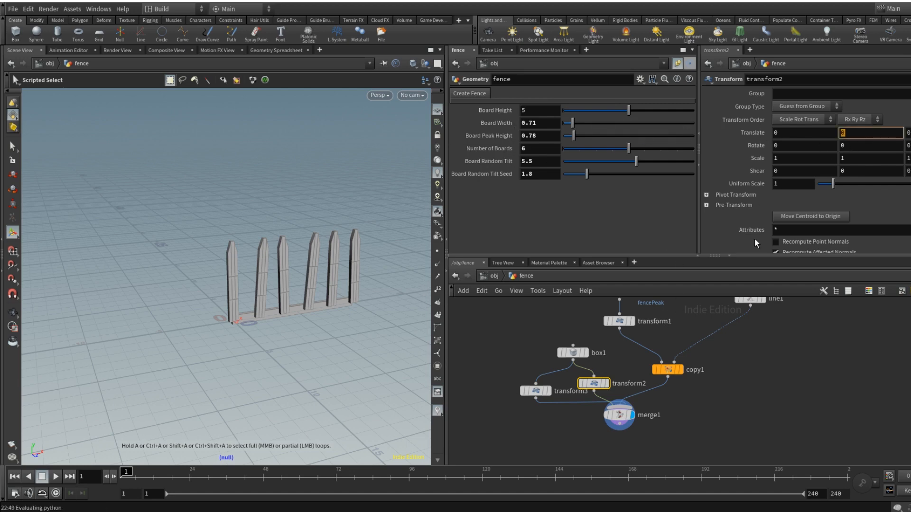
{"action": "type", "text": ".3"}
{"action": "key", "text": "Return"}
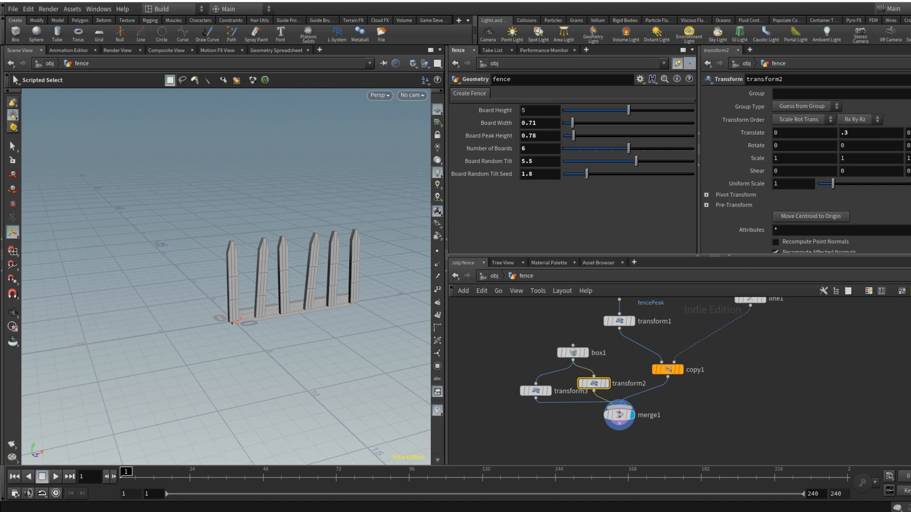
{"action": "left_click", "coordinate": [884, 135]}
{"action": "type", "text": "1"}
{"action": "key", "text": "Return"}
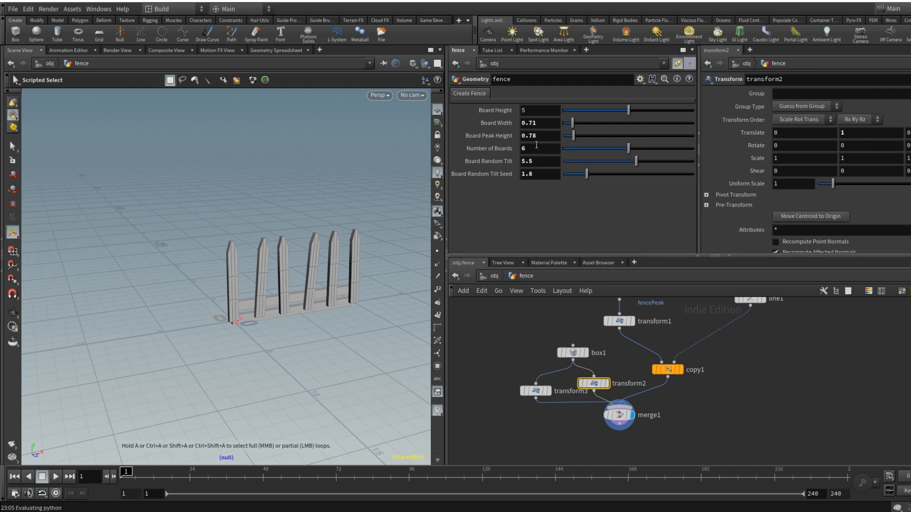
Step: Link transform3's Y translation to the fence's Board Height with a relative reference
{"action": "right_click", "coordinate": [542, 111]}
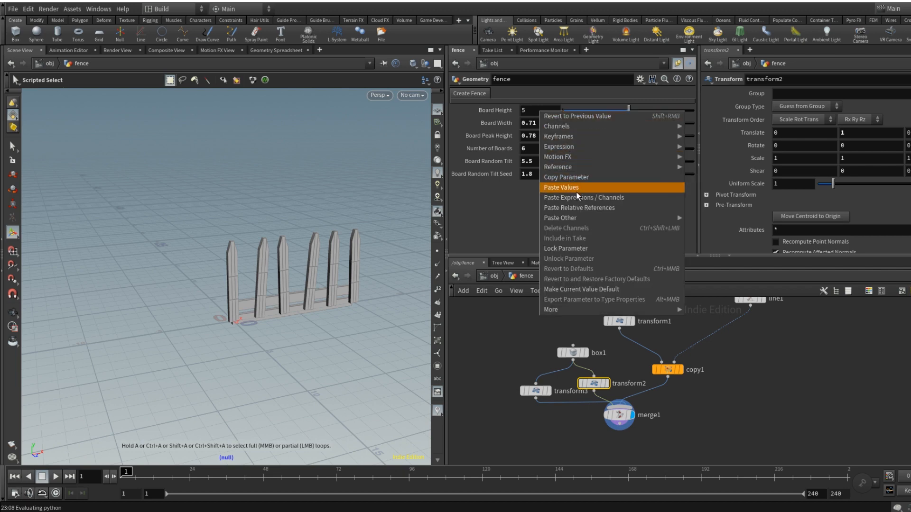
{"action": "mouse_move", "coordinate": [562, 135]}
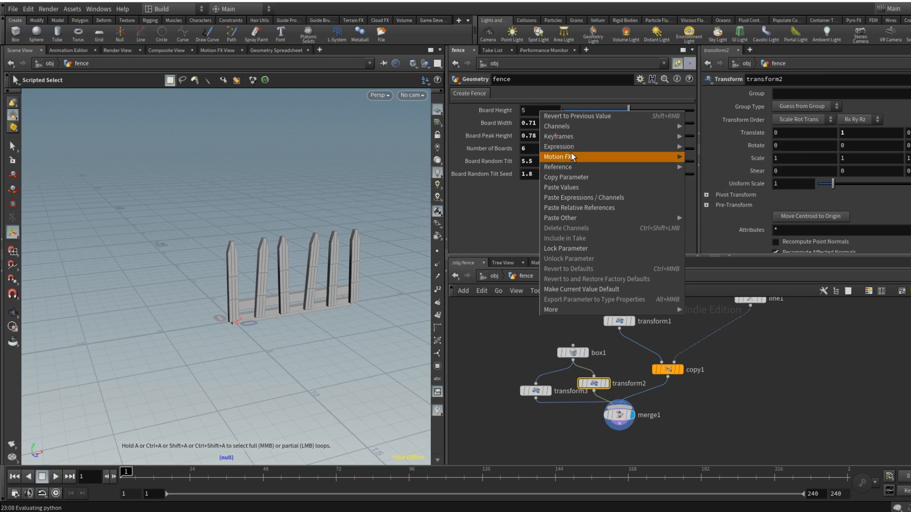
{"action": "mouse_move", "coordinate": [579, 166]}
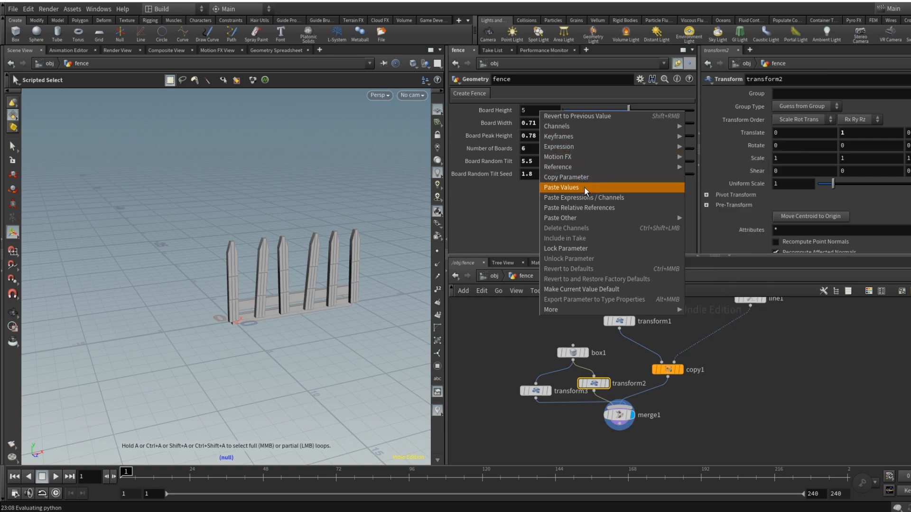
{"action": "left_click", "coordinate": [583, 178]}
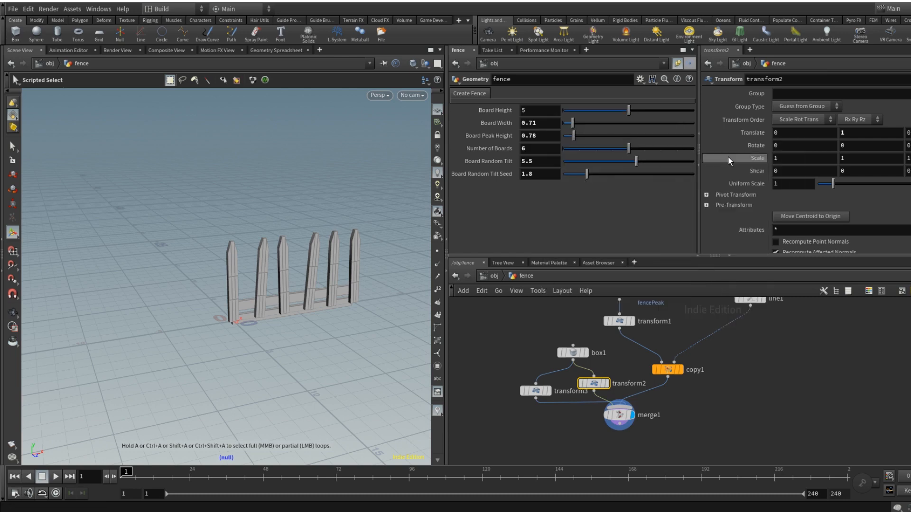
{"action": "left_click", "coordinate": [531, 391]}
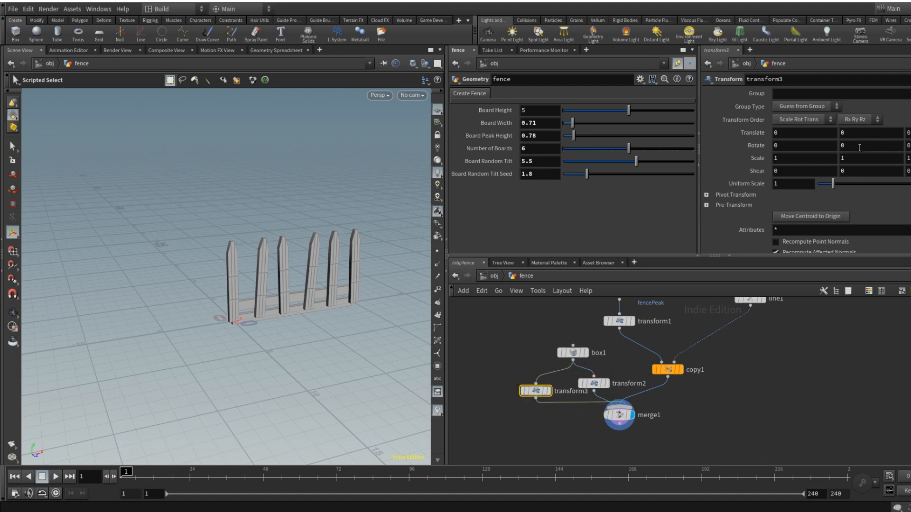
{"action": "left_click", "coordinate": [864, 132]}
{"action": "right_click", "coordinate": [864, 135]}
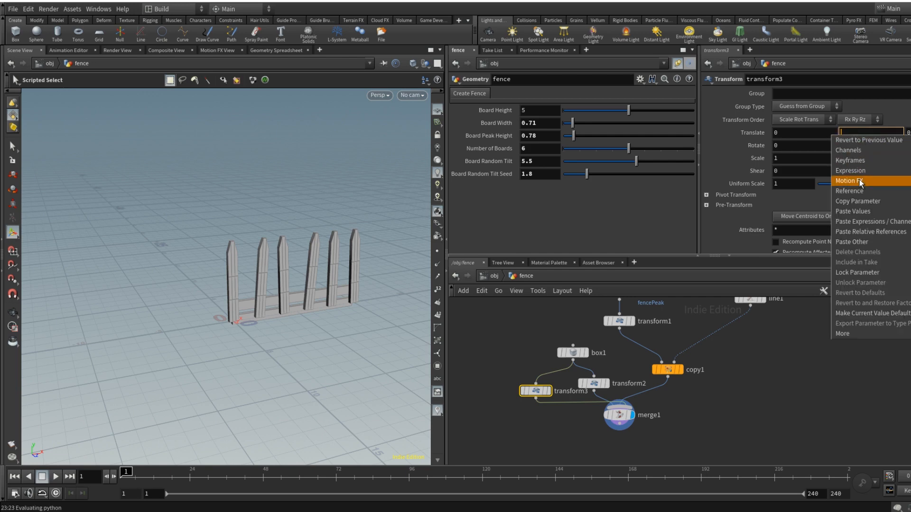
{"action": "left_click", "coordinate": [864, 231]}
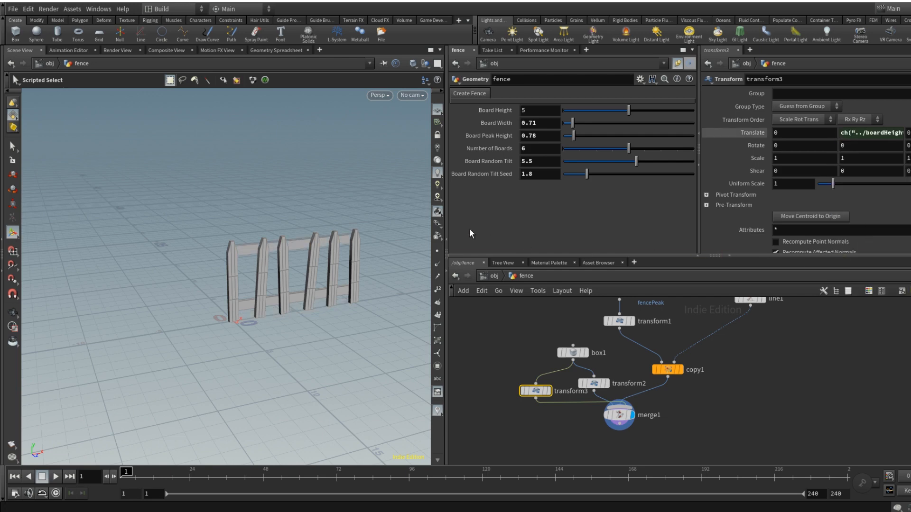
Step: Lower the upper rail by changing transform3's Y translation expression to ch("../boardHeight")-1
{"action": "key", "text": "Escape"}
{"action": "left_click_drag", "start_coordinate": [376, 258], "coordinate": [353, 245]}
{"action": "key", "text": "s"}
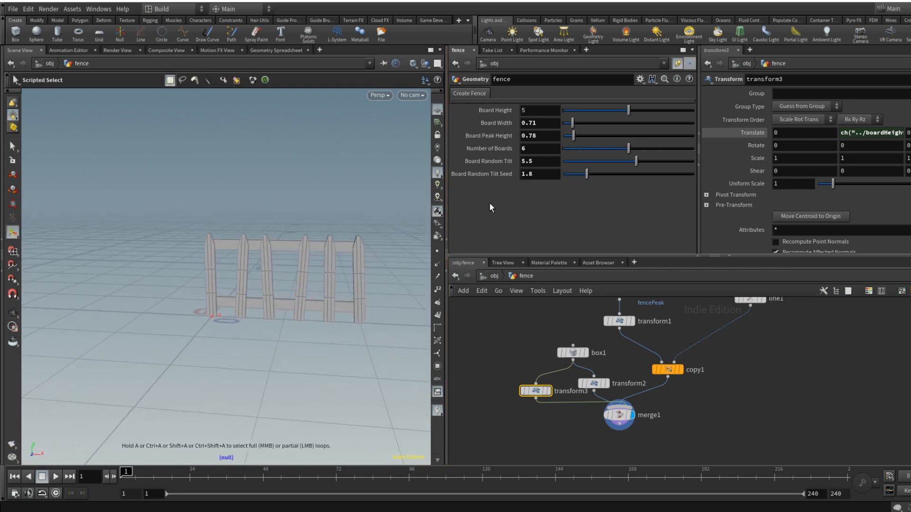
{"action": "left_click", "coordinate": [883, 133]}
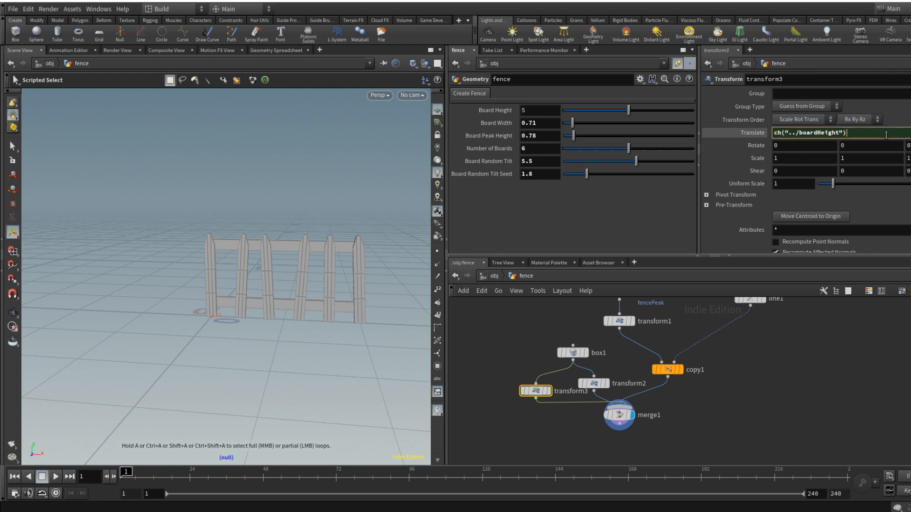
{"action": "type", "text": "-1"}
{"action": "key", "text": "Return"}
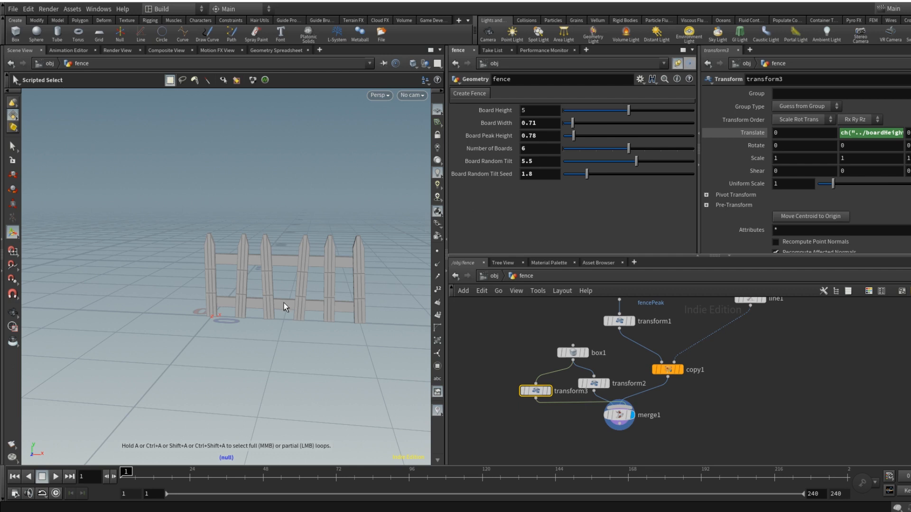
Step: Test the rails by trying Board Height 6.2, and set the fence's Board Height to 5.29
{"action": "key", "text": "Escape"}
{"action": "left_click_drag", "start_coordinate": [276, 272], "coordinate": [291, 284]}
{"action": "key", "text": "s"}
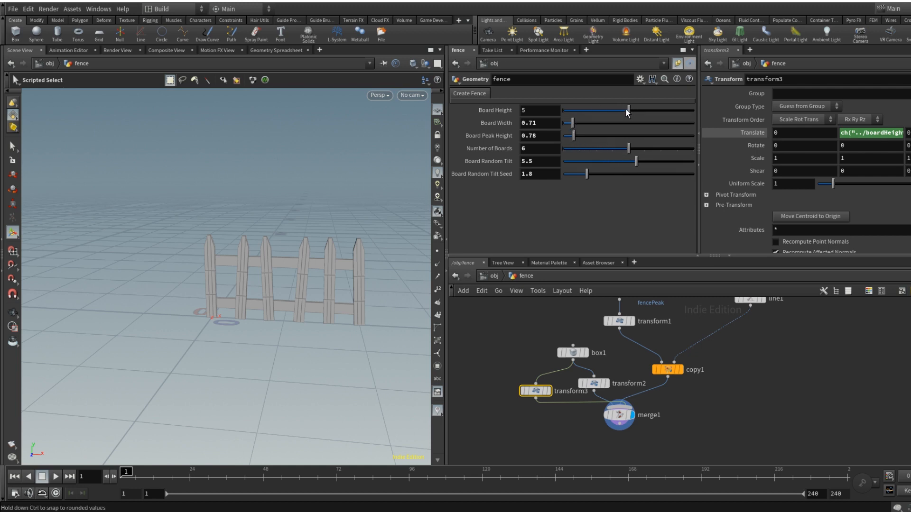
{"action": "mouse_move", "coordinate": [627, 113]}
{"action": "left_mouse_down"}
{"action": "mouse_move", "coordinate": [678, 115]}
{"action": "mouse_move", "coordinate": [585, 121]}
{"action": "mouse_move", "coordinate": [661, 115]}
{"action": "mouse_move", "coordinate": [643, 114]}
{"action": "left_mouse_up"}
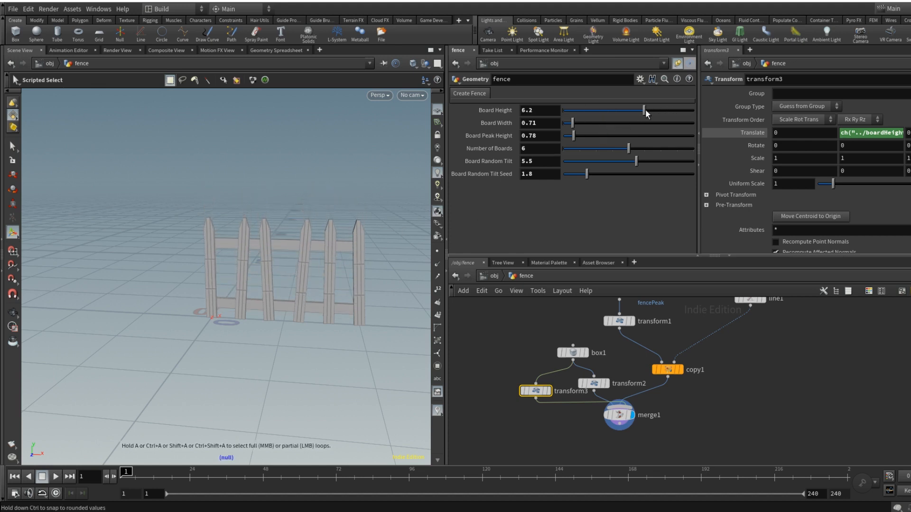
{"action": "left_click_drag", "start_coordinate": [645, 111], "coordinate": [634, 114]}
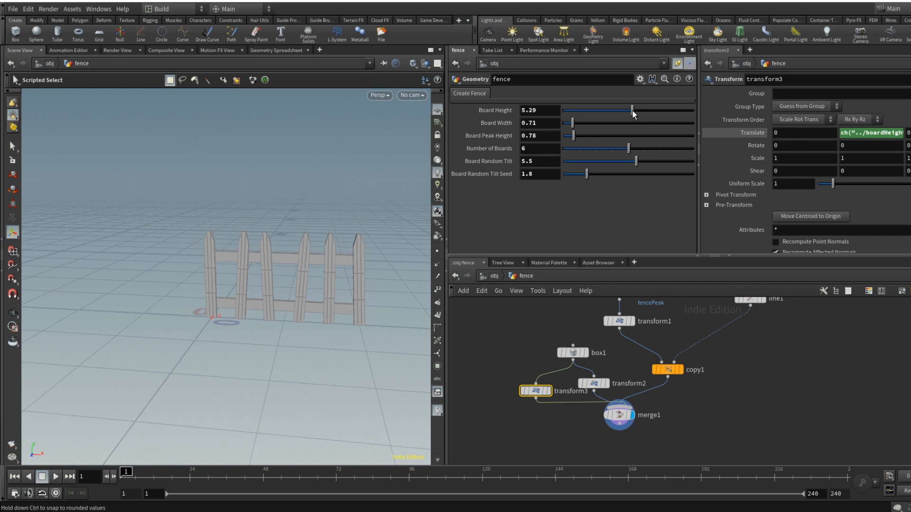
Step: Add a Float parameter to the fence node's parameter interface
{"action": "left_click", "coordinate": [641, 79]}
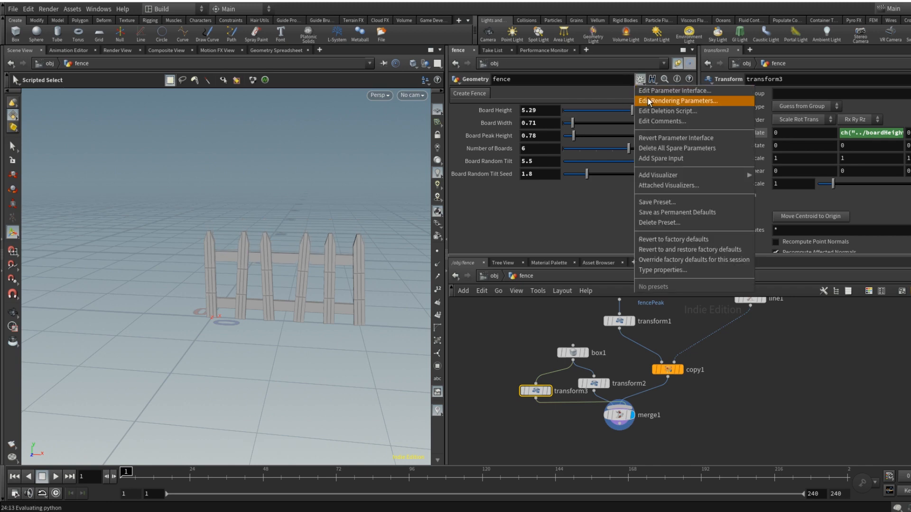
{"action": "left_click", "coordinate": [692, 91]}
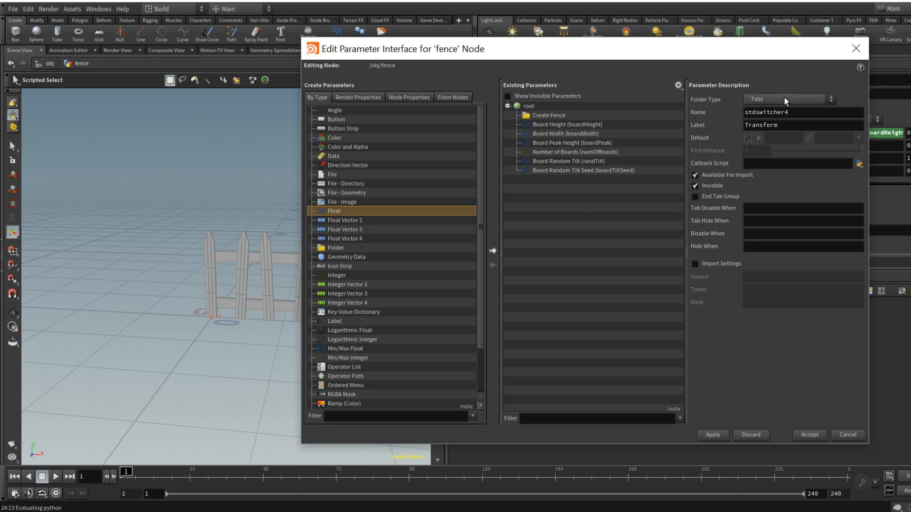
{"action": "left_click", "coordinate": [493, 250]}
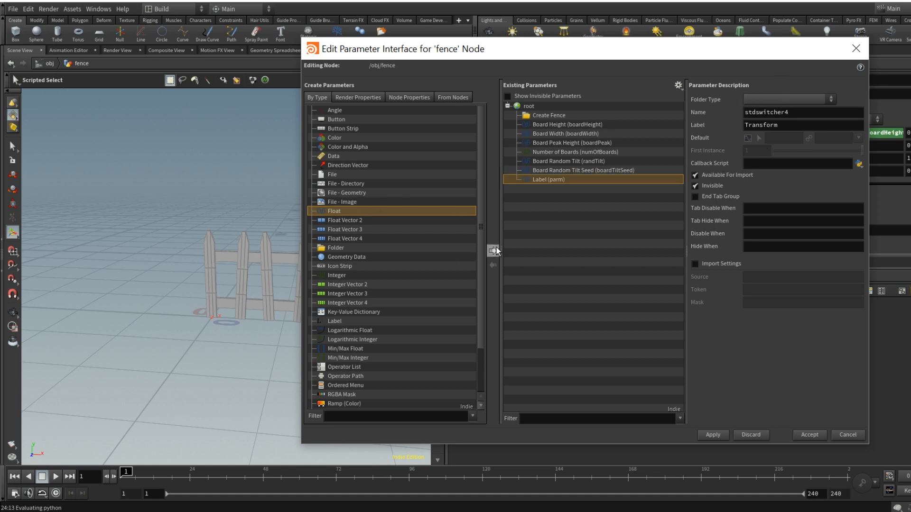
{"action": "double_click", "coordinate": [777, 107]}
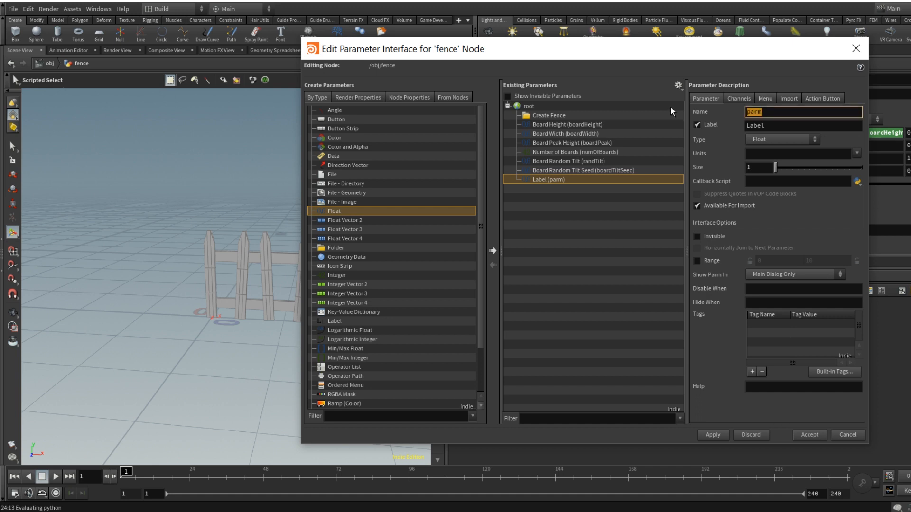
{"action": "type", "text": "crossboard"}
{"action": "key", "text": "BackSpace"}
{"action": "key", "text": "BackSpace"}
{"action": "key", "text": "BackSpace"}
{"action": "key", "text": "BackSpace"}
{"action": "key", "text": "BackSpace"}
{"action": "key", "text": "BackSpace"}
{"action": "key", "text": "BackSpace"}
{"action": "key", "text": "BackSpace"}
{"action": "key", "text": "BackSpace"}
{"action": "key", "text": "BackSpace"}
Step: Name the new Float parameter supportBoardSpacing, label it Support Board Spacing, and accept the interface changes
{"action": "type", "text": "support"}
{"action": "type", "text": "Spacing"}
{"action": "left_click", "coordinate": [774, 112]}
{"action": "type", "text": "Board"}
{"action": "key", "text": "Tab"}
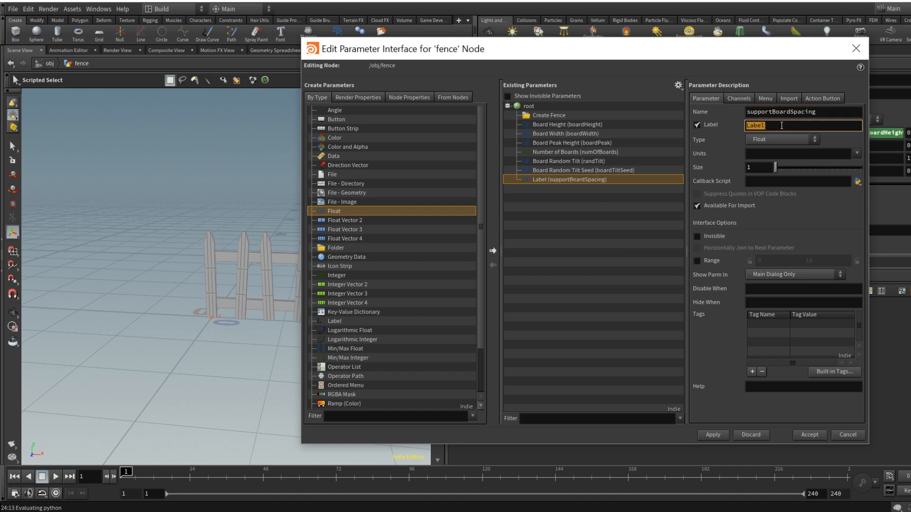
{"action": "type", "text": "Support Board Spacing"}
{"action": "left_click", "coordinate": [808, 435]}
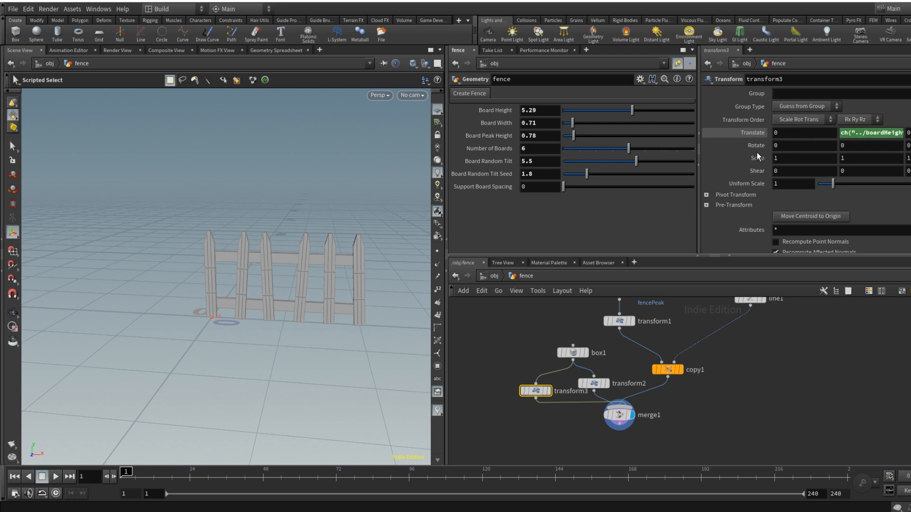
Step: Try a higher Support Board Spacing value on the fence, and undo the change
{"action": "left_click_drag", "start_coordinate": [563, 187], "coordinate": [655, 189]}
{"action": "key", "text": "ctrl+z"}
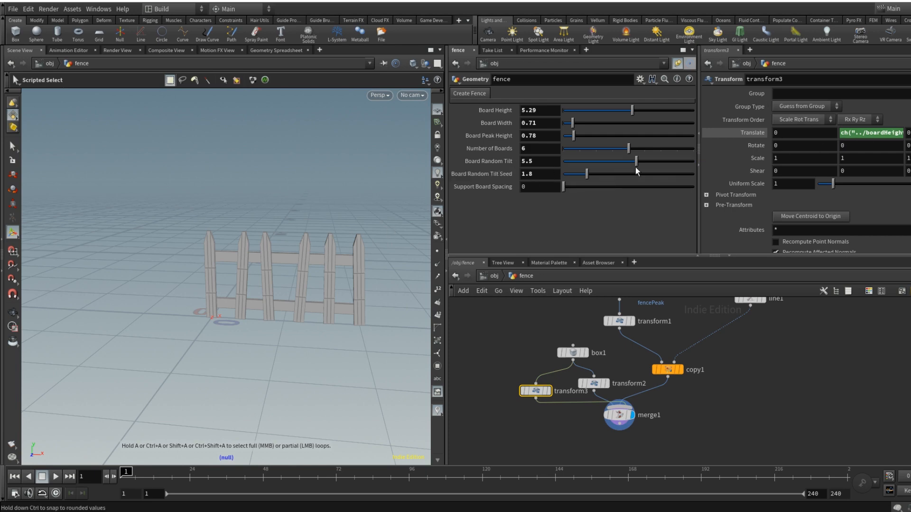
Step: Subtract a relative reference to the fence's Support Board Spacing in transform3's Y Translate expression, and test it by varying the spacing
{"action": "right_click", "coordinate": [544, 188]}
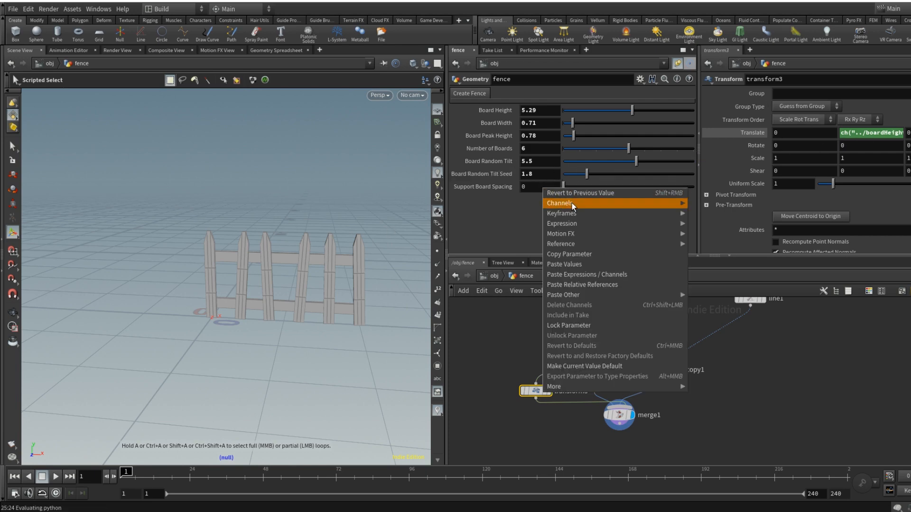
{"action": "left_click", "coordinate": [581, 264]}
{"action": "left_click", "coordinate": [894, 134]}
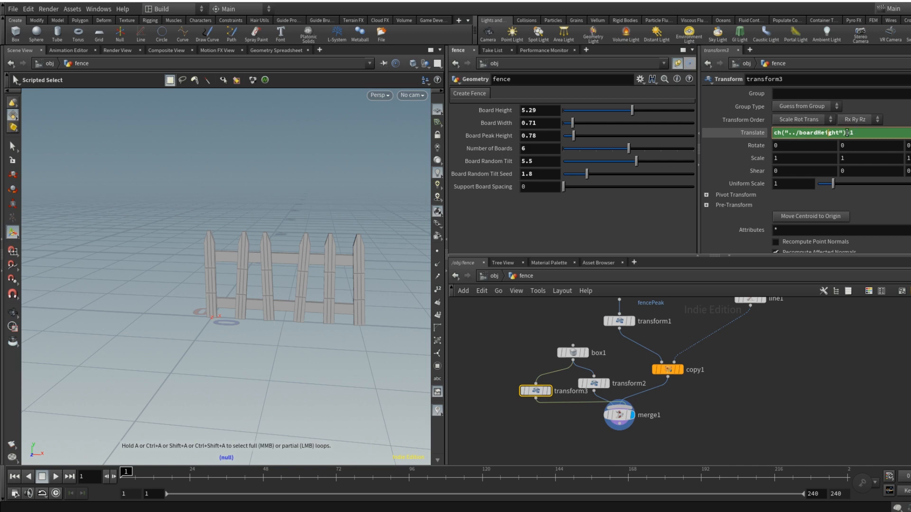
{"action": "left_click", "coordinate": [864, 133]}
{"action": "right_click", "coordinate": [877, 135]}
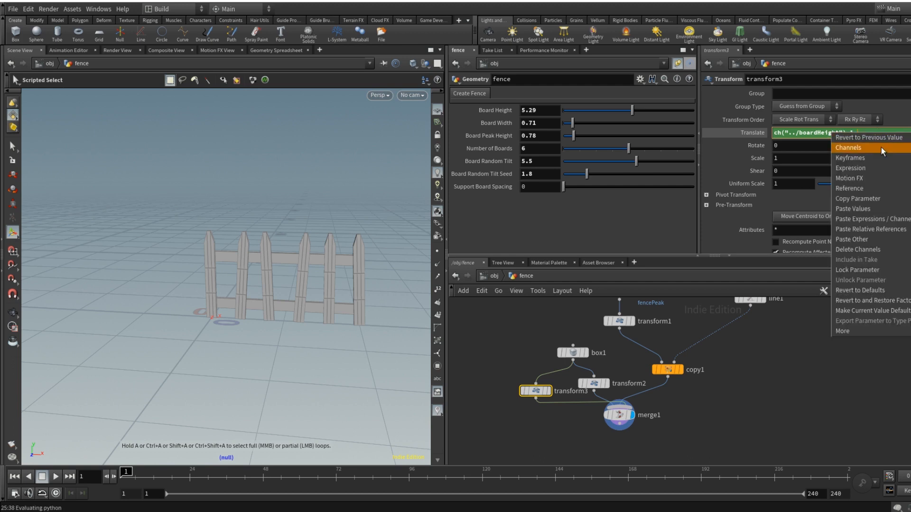
{"action": "left_click", "coordinate": [886, 229]}
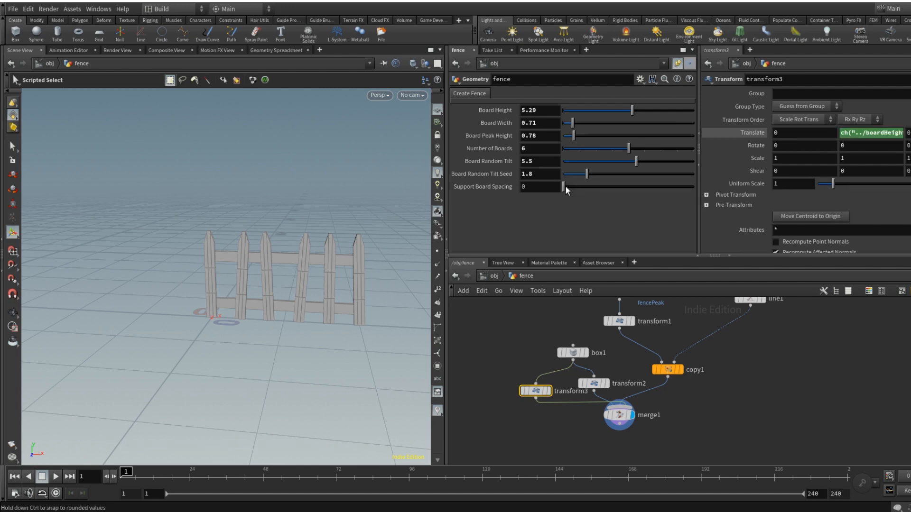
{"action": "mouse_move", "coordinate": [563, 186]}
{"action": "left_mouse_down"}
{"action": "mouse_move", "coordinate": [586, 188]}
{"action": "mouse_move", "coordinate": [568, 190]}
{"action": "left_mouse_up"}
Step: Set transform2's Y Translate to 1 plus a relative channel reference to the fence's Support Board Spacing
{"action": "left_click", "coordinate": [593, 384]}
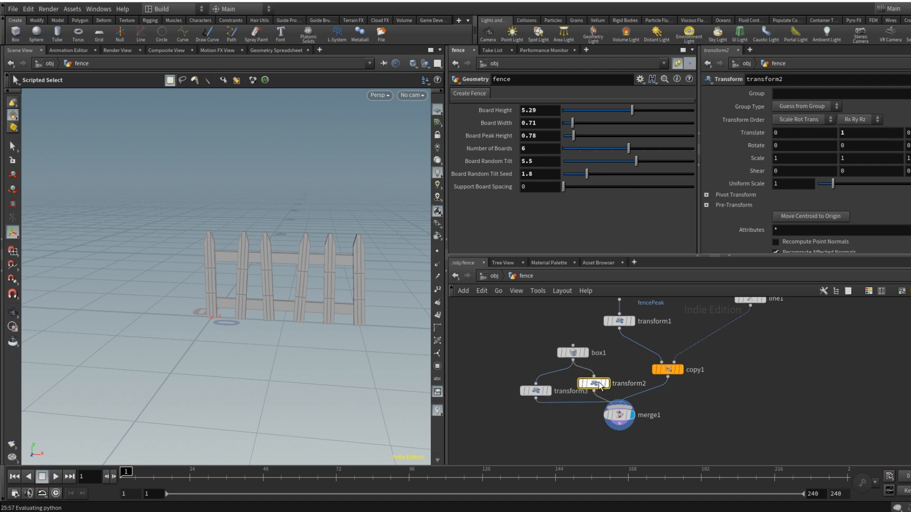
{"action": "left_click", "coordinate": [869, 133]}
{"action": "type", "text": "+"}
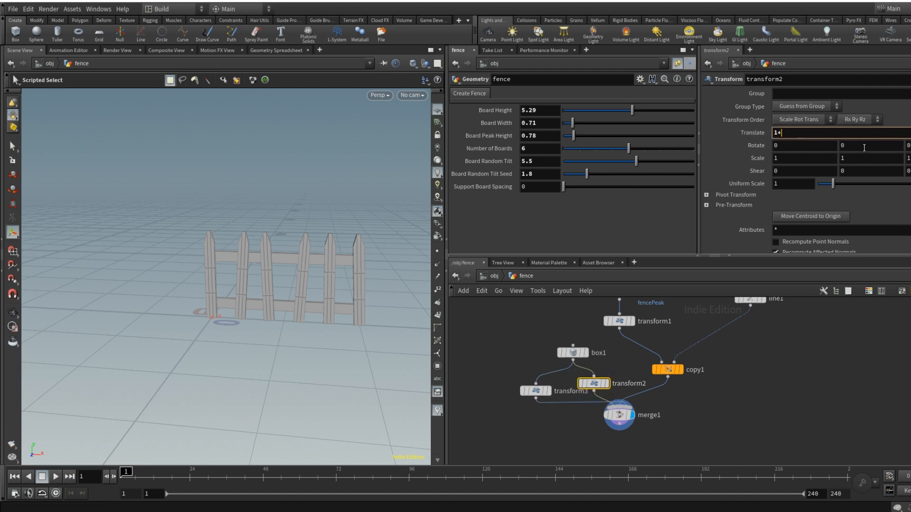
{"action": "left_click", "coordinate": [864, 145]}
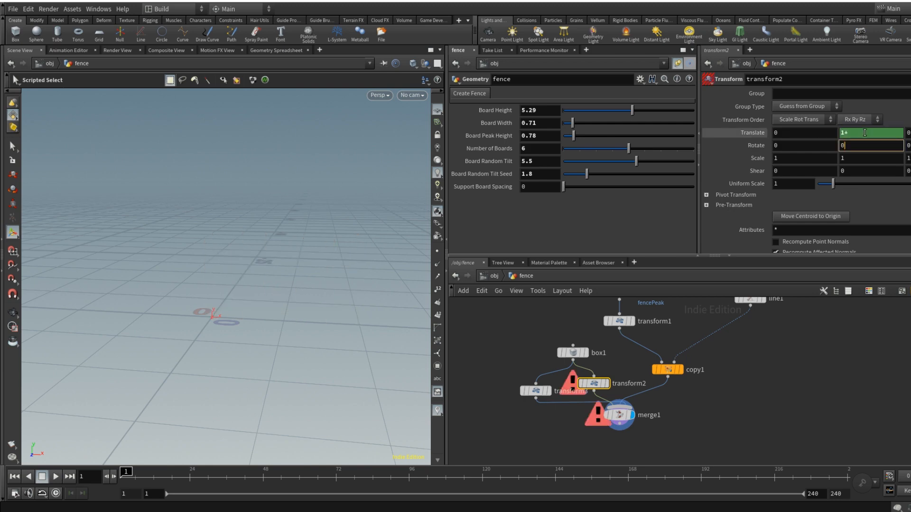
{"action": "right_click", "coordinate": [864, 134]}
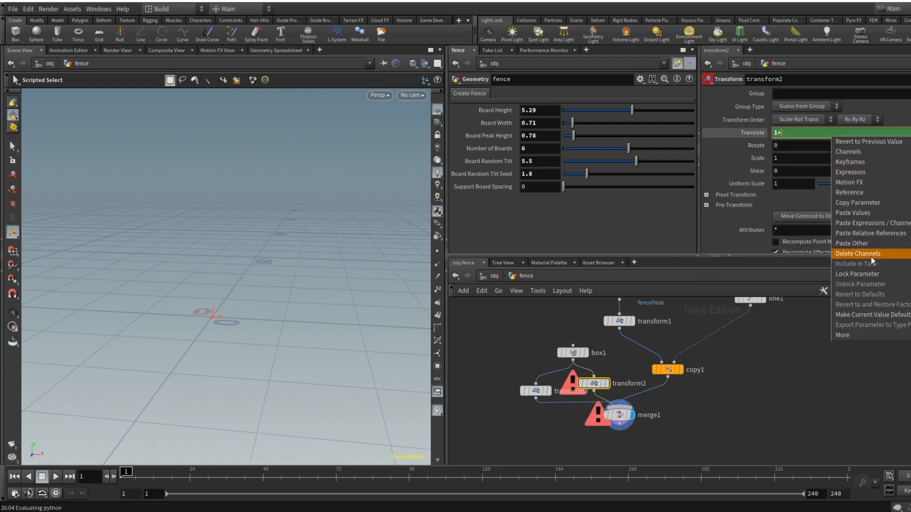
{"action": "left_click", "coordinate": [870, 234]}
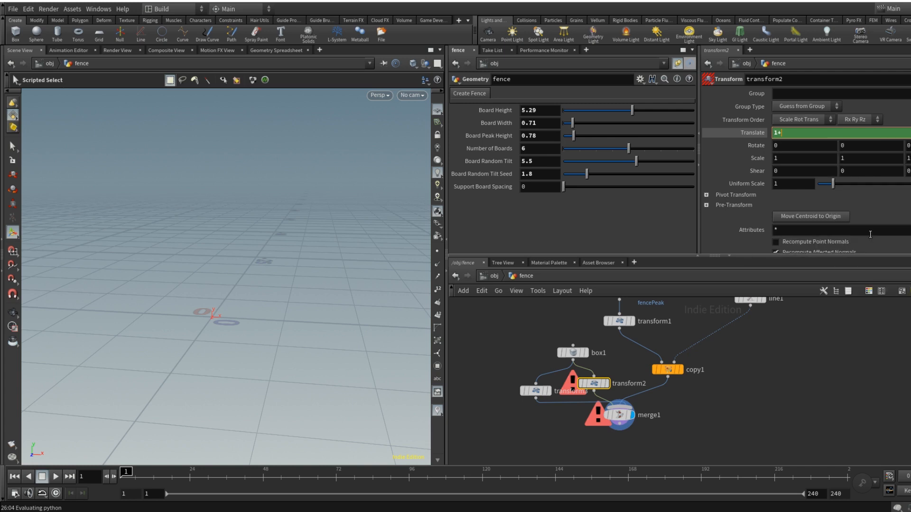
{"action": "key", "text": "Return"}
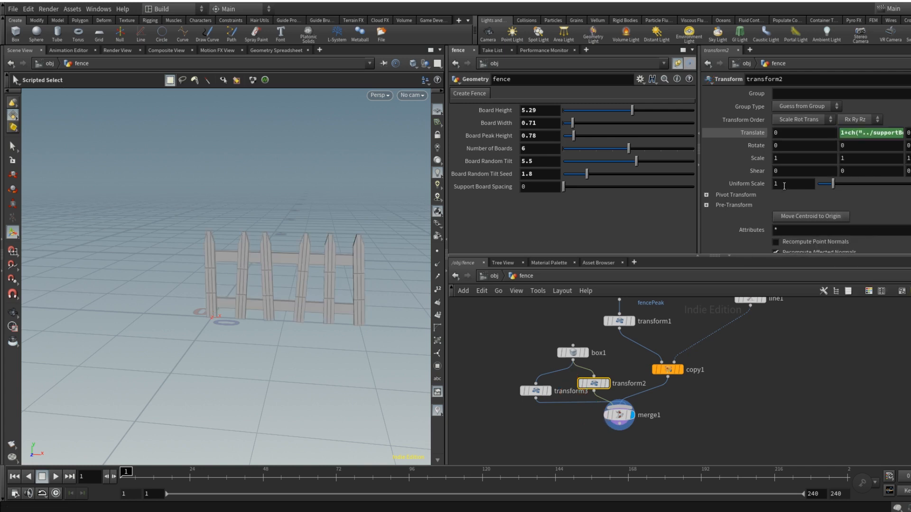
Step: Set the fence's Board Height to 4.27, Width 0.43, Peak Height 0.35, Number of Boards 7, Random Tilt 4.8, Tilt Seed 3.57 and Support Board Spacing 0.51
{"action": "mouse_move", "coordinate": [564, 186]}
{"action": "left_mouse_down"}
{"action": "mouse_move", "coordinate": [580, 187]}
{"action": "mouse_move", "coordinate": [570, 188]}
{"action": "left_mouse_up"}
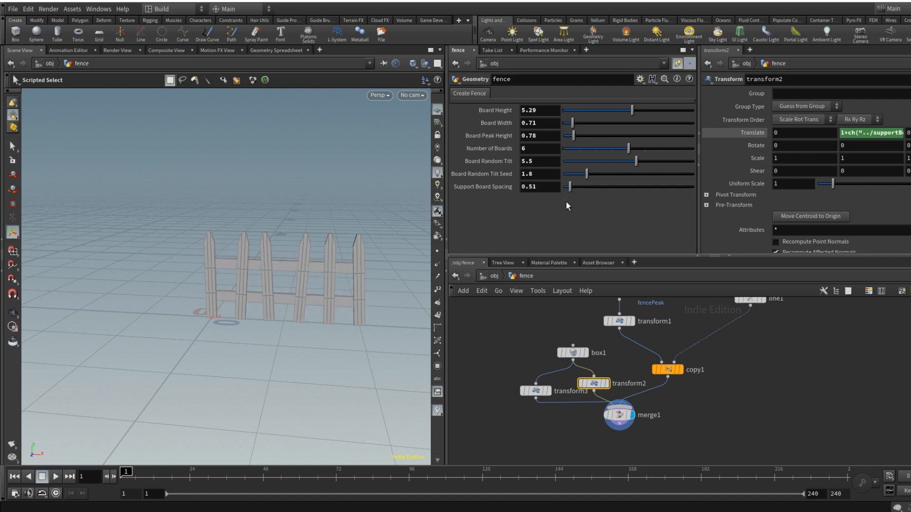
{"action": "mouse_move", "coordinate": [595, 383]}
{"action": "left_click_drag", "start_coordinate": [587, 174], "coordinate": [643, 148]}
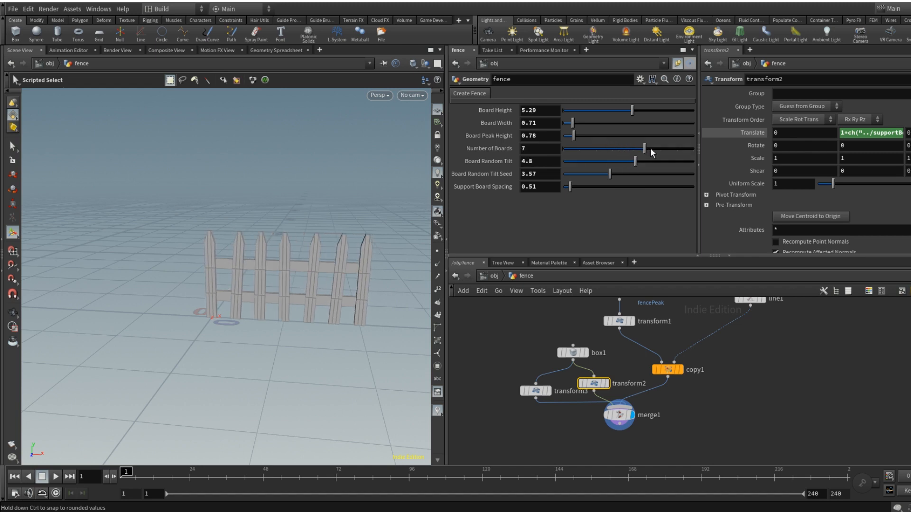
{"action": "mouse_move", "coordinate": [574, 135]}
{"action": "left_mouse_down"}
{"action": "mouse_move", "coordinate": [587, 136]}
{"action": "mouse_move", "coordinate": [569, 140]}
{"action": "mouse_move", "coordinate": [576, 125]}
{"action": "left_mouse_up"}
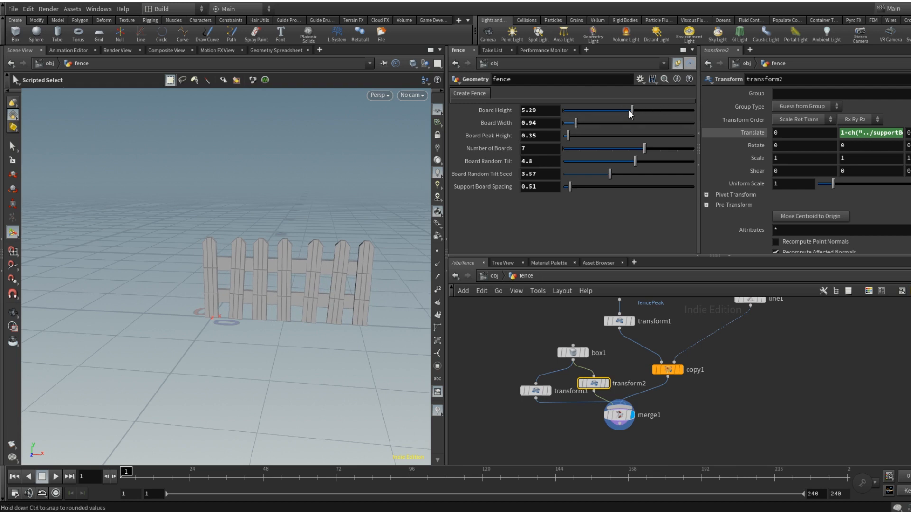
{"action": "left_click_drag", "start_coordinate": [632, 110], "coordinate": [570, 123]}
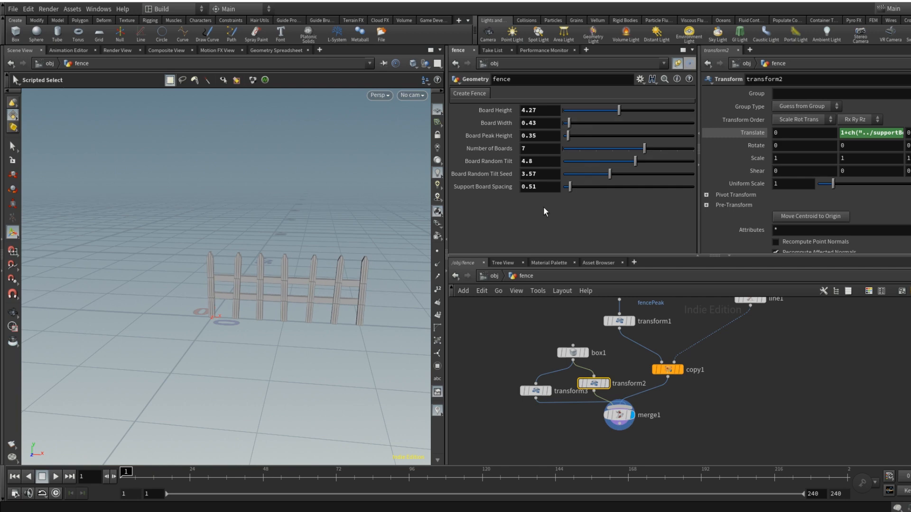
Step: Inspect the fence from several angles and distances, and review the parameters of the copy1 and transform3 nodes
{"action": "middle_click_drag", "start_coordinate": [343, 300], "coordinate": [320, 266], "text": "alt"}
{"action": "right_click_drag", "start_coordinate": [320, 266], "coordinate": [329, 274], "text": "alt"}
{"action": "left_click_drag", "start_coordinate": [329, 275], "coordinate": [375, 308]}
{"action": "key", "text": "s"}
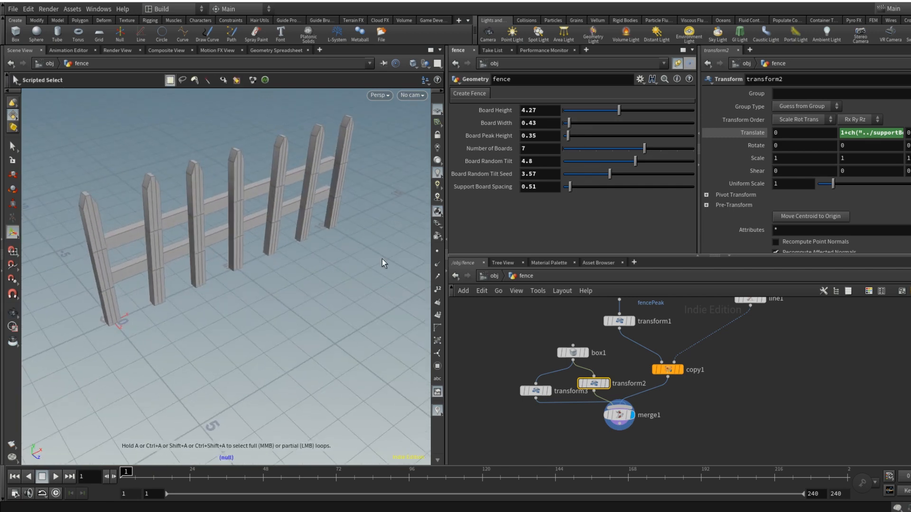
{"action": "scroll", "coordinate": [304, 293], "scroll_direction": "down", "scroll_amount": 4, "text": "alt"}
{"action": "scroll", "coordinate": [251, 316], "scroll_direction": "down", "scroll_amount": 3, "text": "alt"}
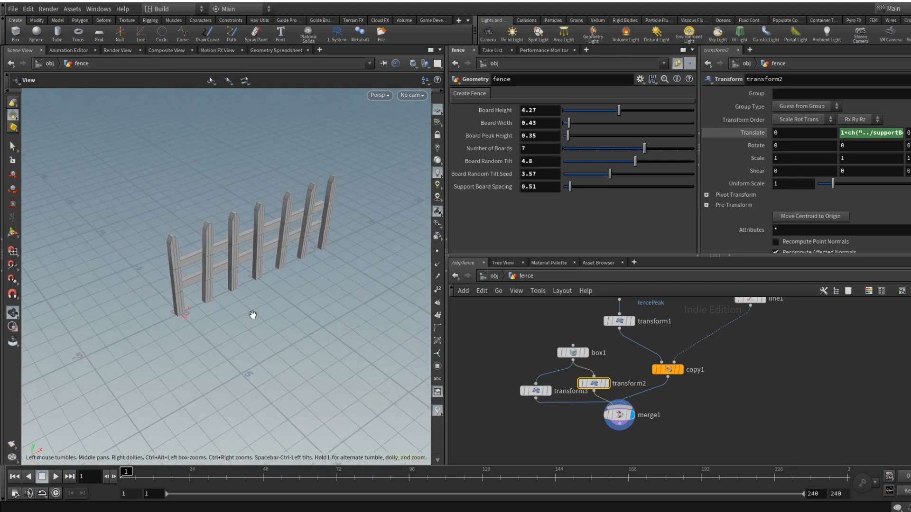
{"action": "key", "text": "s"}
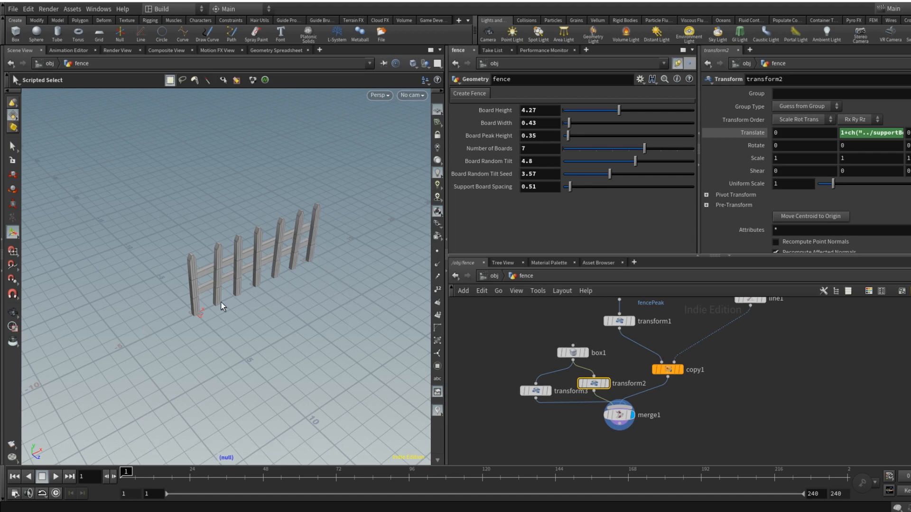
{"action": "key", "text": "Escape"}
{"action": "left_click_drag", "start_coordinate": [273, 298], "coordinate": [255, 242]}
{"action": "scroll", "coordinate": [258, 246], "scroll_direction": "up", "scroll_amount": 5}
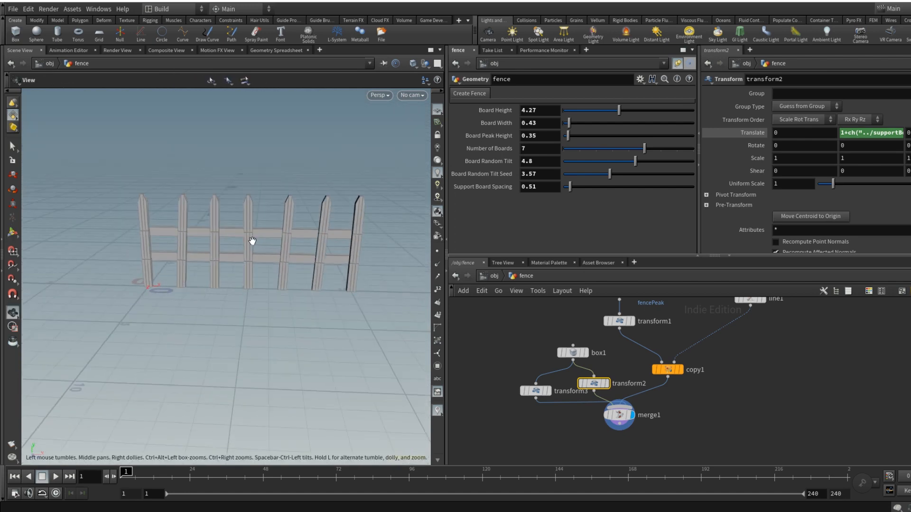
{"action": "key", "text": "s"}
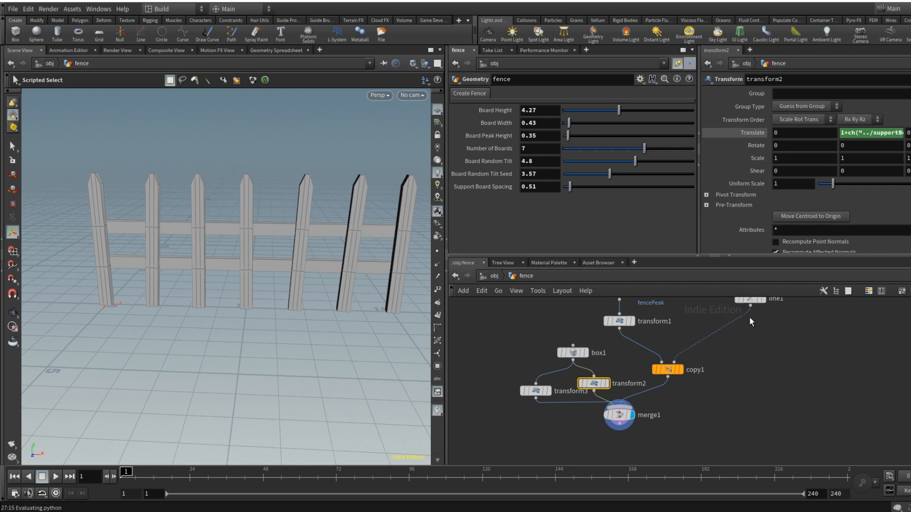
{"action": "middle_click_drag", "start_coordinate": [759, 337], "coordinate": [758, 375]}
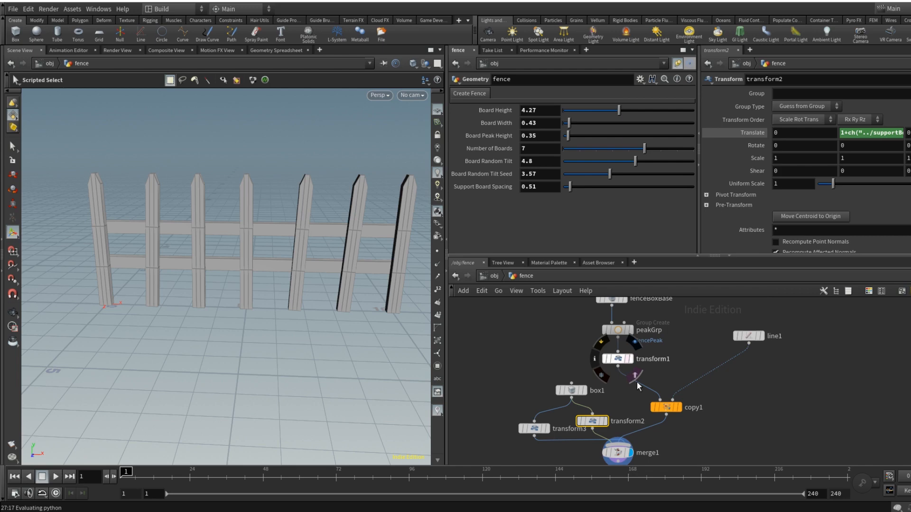
{"action": "left_click", "coordinate": [666, 407]}
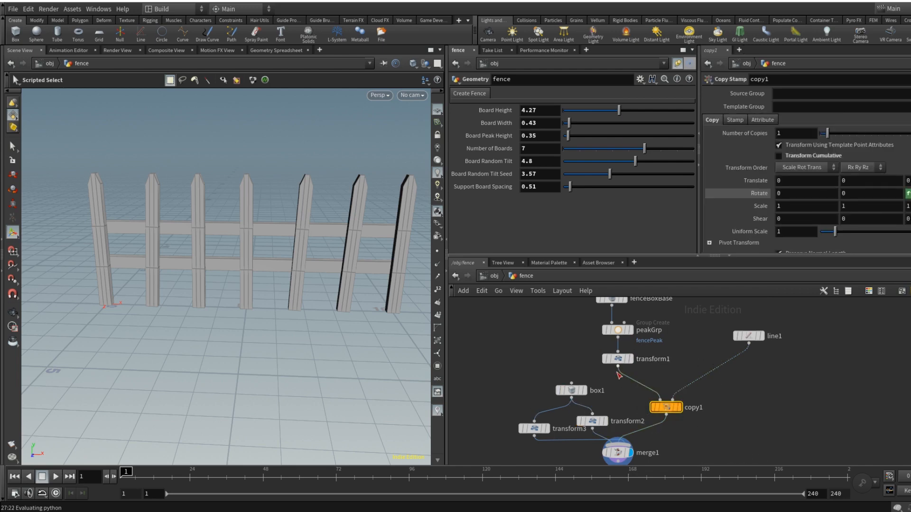
{"action": "left_click", "coordinate": [532, 429]}
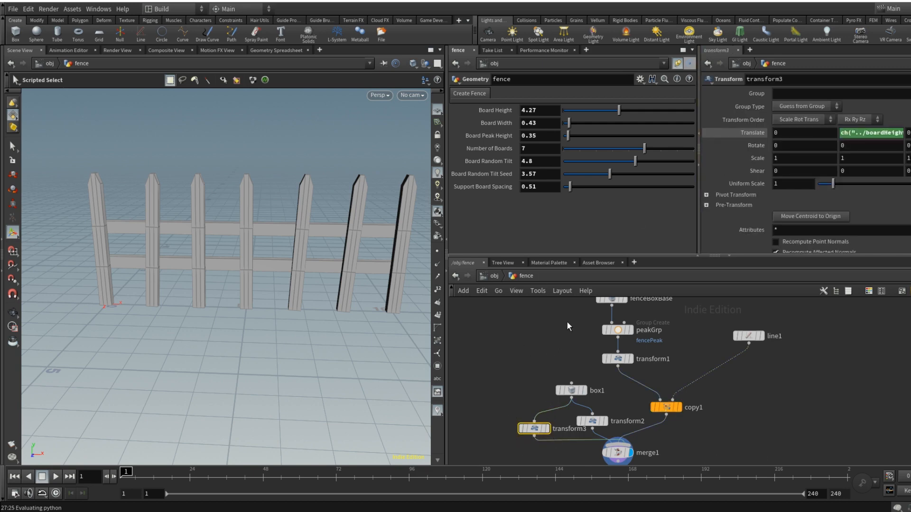
Step: Add a Float parameter named supportBoardTilt to the fence node's parameter interface
{"action": "left_click", "coordinate": [640, 79]}
{"action": "left_click", "coordinate": [651, 90]}
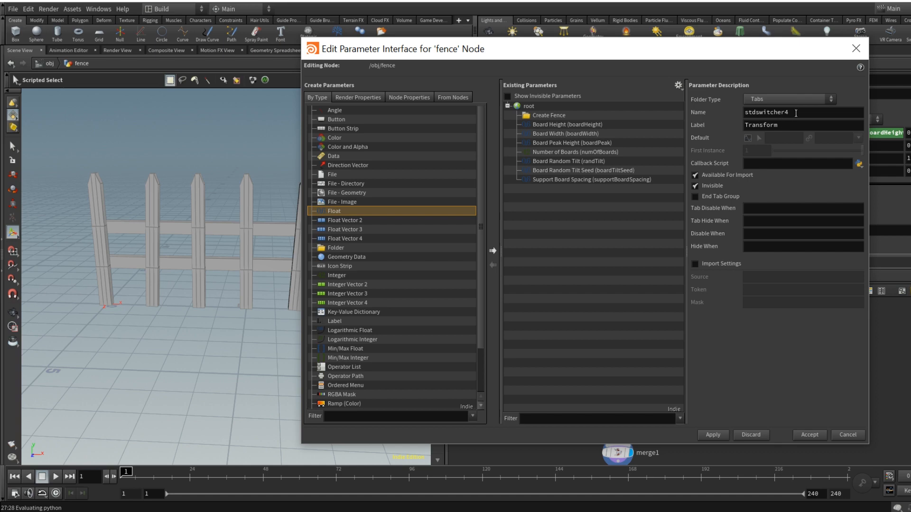
{"action": "left_click", "coordinate": [493, 252]}
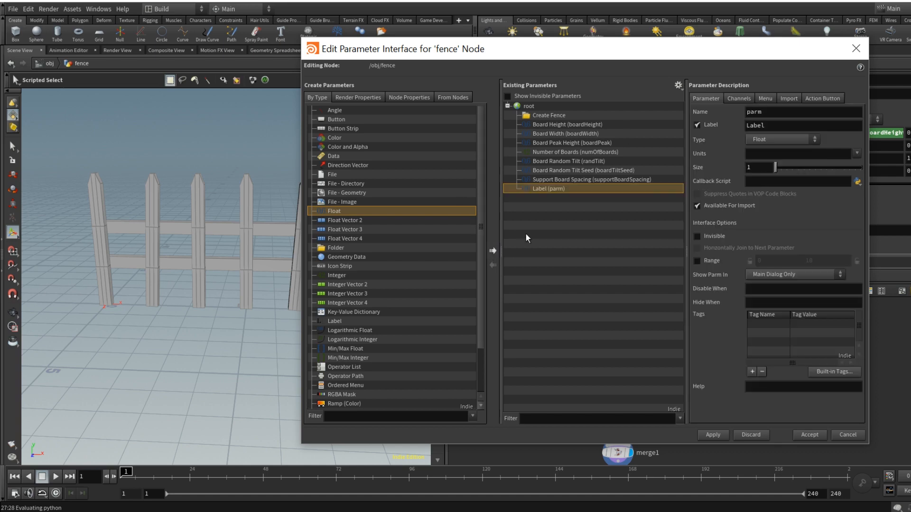
{"action": "left_click_drag", "start_coordinate": [787, 111], "coordinate": [695, 112]}
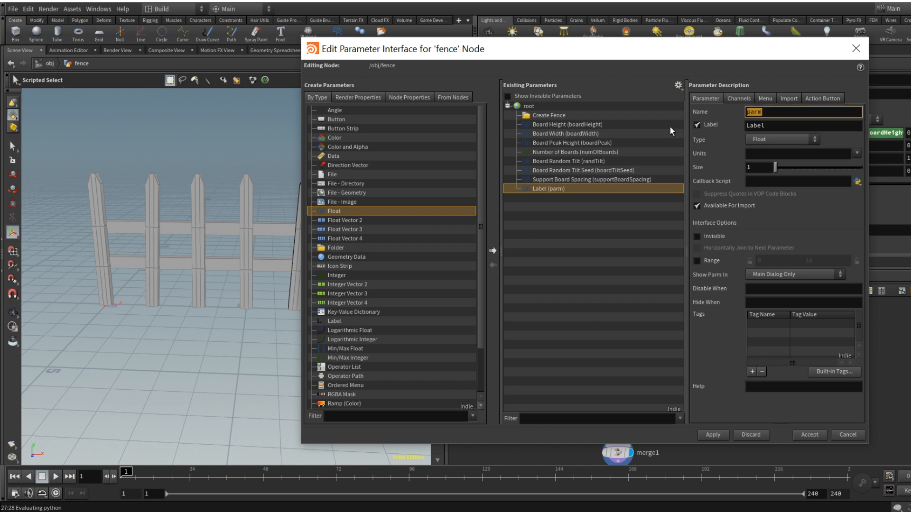
{"action": "type", "text": "supportBoardTit"}
{"action": "key", "text": "BackSpace"}
{"action": "type", "text": "lt"}
Step: Label the supportBoardTilt parameter Support Board Tilt Random
{"action": "left_click", "coordinate": [782, 126]}
{"action": "type", "text": "S"}
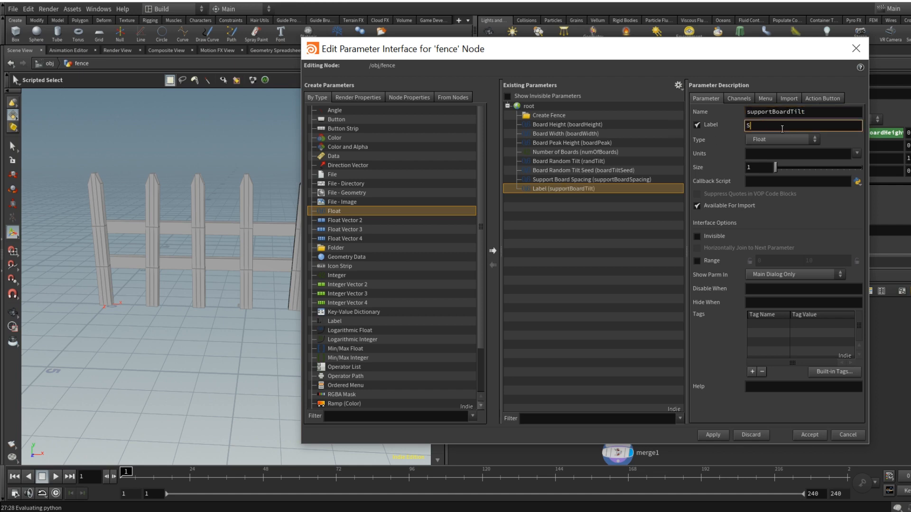
{"action": "type", "text": "upport"}
{"action": "type", "text": " o"}
{"action": "type", "text": "oard"}
{"action": "type", "text": " Tilt"}
{"action": "type", "text": " Rando"}
{"action": "type", "text": "me"}
{"action": "key", "text": "BackSpace"}
Step: Add another Float parameter to the fence node's interface and name it supportBoardSeed
{"action": "left_click", "coordinate": [494, 250]}
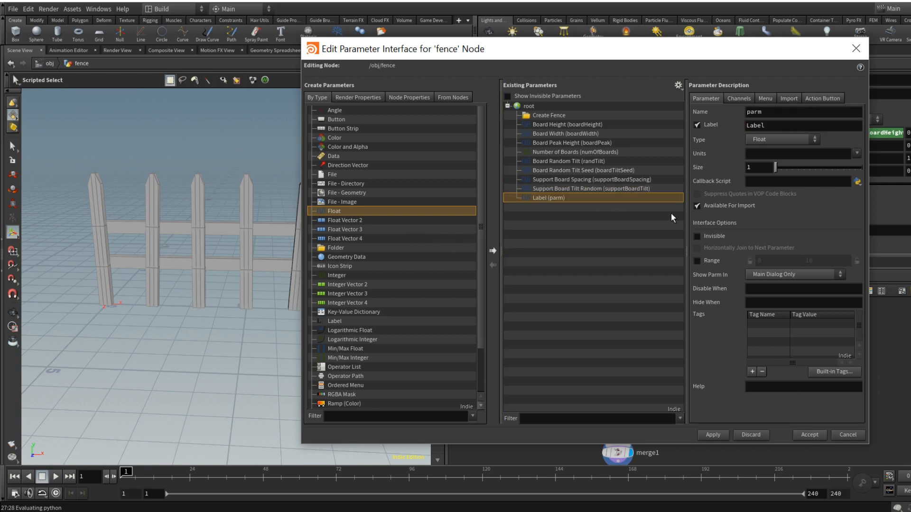
{"action": "double_click", "coordinate": [776, 114]}
{"action": "type", "text": "support"}
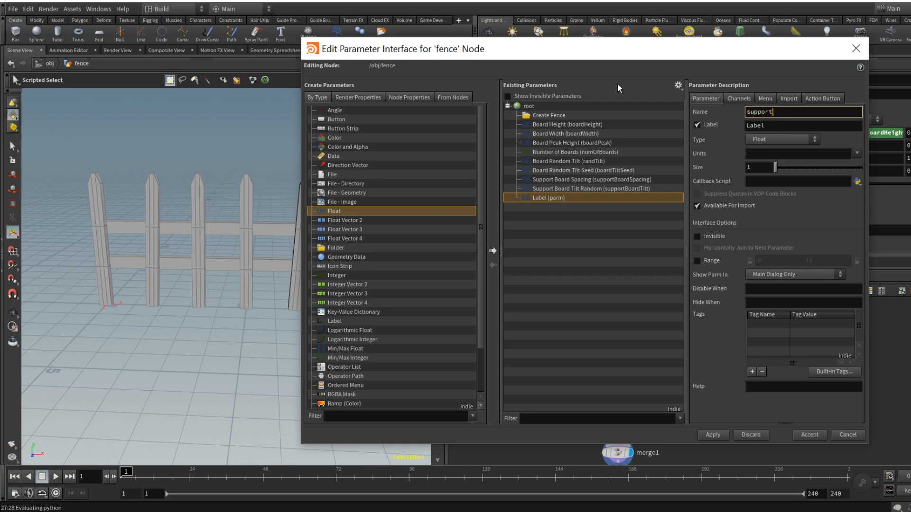
{"action": "type", "text": "BoardSeed"}
{"action": "key", "text": "Tab"}
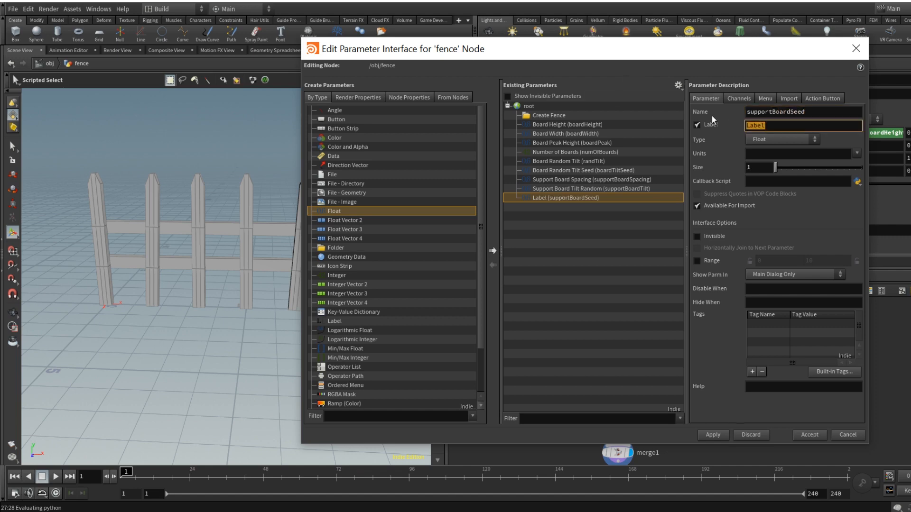
Step: Label the supportBoardSeed parameter Support Board Random Seed, and accept the interface changes
{"action": "type", "text": "SupportBoardRandomSeed"}
{"action": "key", "text": "Left"}
{"action": "key", "text": "Left"}
{"action": "key", "text": "Left"}
{"action": "key", "text": "Left"}
{"action": "key", "text": "Left"}
{"action": "key", "text": "Left"}
{"action": "key", "text": "Left"}
{"action": "key", "text": "Left"}
{"action": "key", "text": "Left"}
{"action": "key", "text": "Left"}
{"action": "key", "text": "Left"}
{"action": "key", "text": "Left"}
{"action": "left_click", "coordinate": [812, 436]}
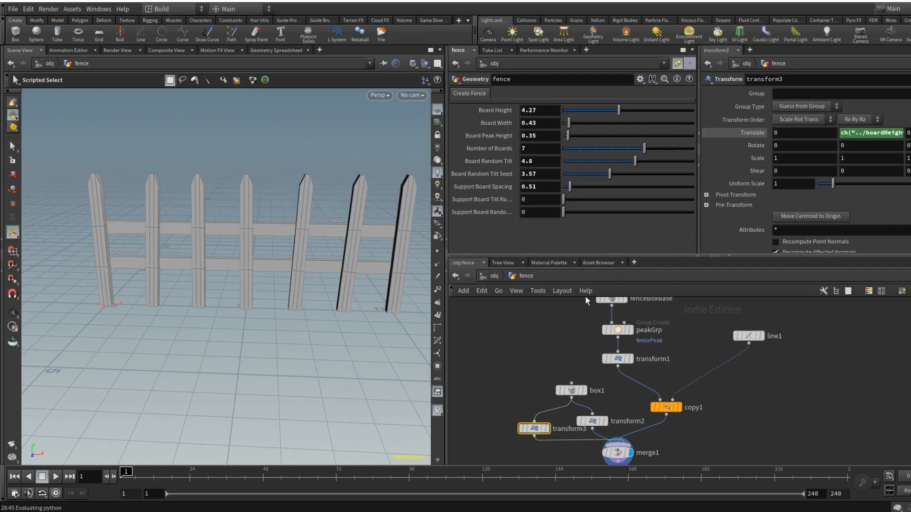
Step: Try rotating the lower support rail about the Y and Z axes on transform2, and undo the changes
{"action": "left_click", "coordinate": [593, 421]}
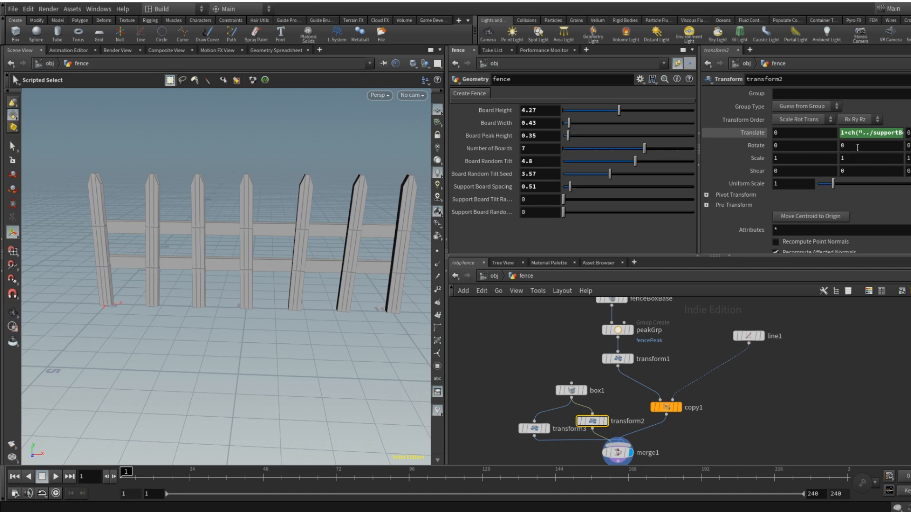
{"action": "middle_click_drag", "start_coordinate": [858, 146], "coordinate": [857, 150]}
{"action": "key", "text": "ctrl+z"}
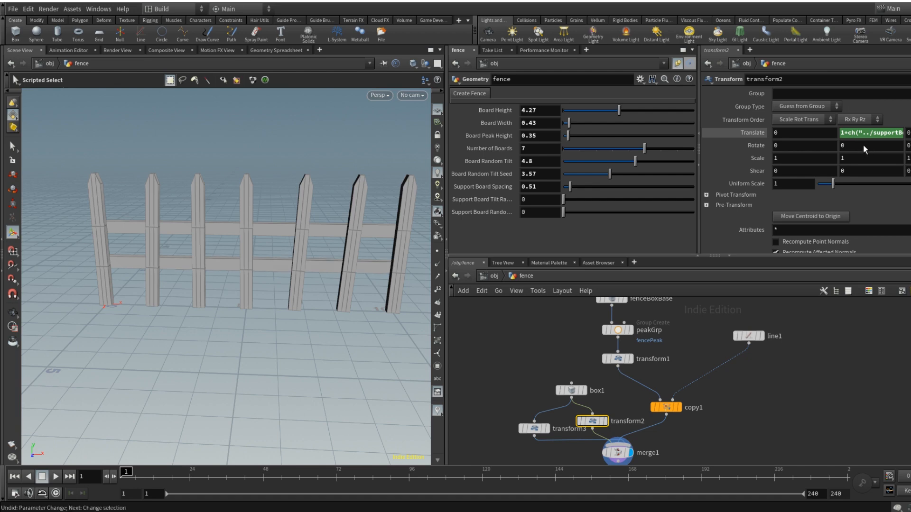
{"action": "middle_click_drag", "start_coordinate": [864, 144], "coordinate": [868, 108]}
{"action": "middle_click_drag", "start_coordinate": [909, 146], "coordinate": [910, 105]}
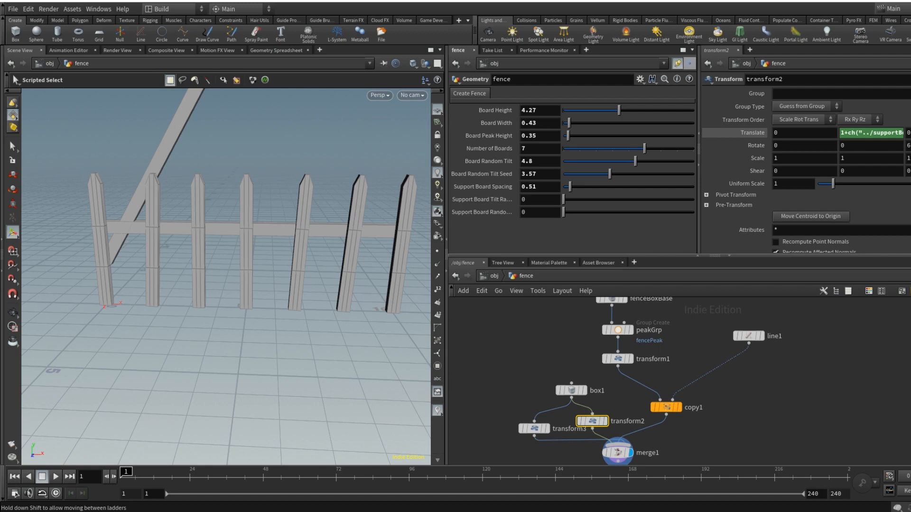
{"action": "key", "text": "ctrl+z"}
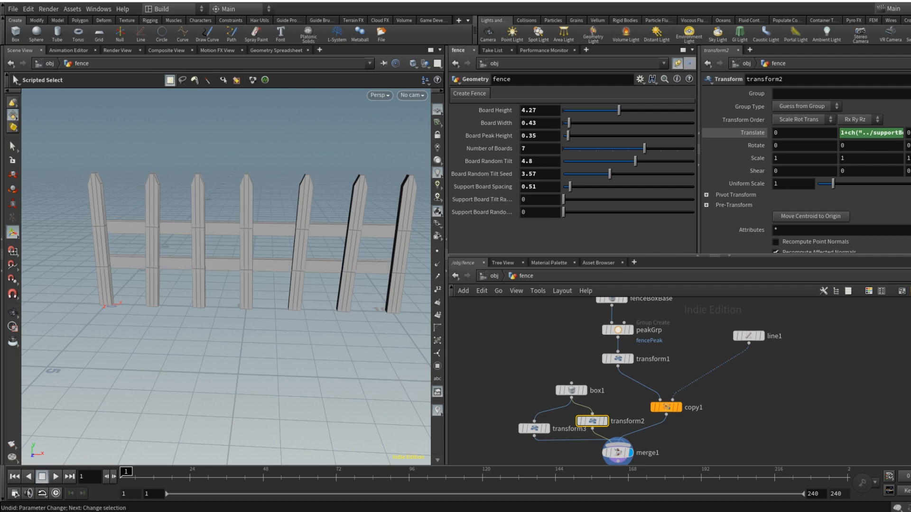
{"action": "middle_click_drag", "start_coordinate": [909, 132], "coordinate": [872, 143]}
{"action": "key", "text": "ctrl+z"}
{"action": "scroll", "coordinate": [820, 176], "scroll_direction": "down", "scroll_amount": 3}
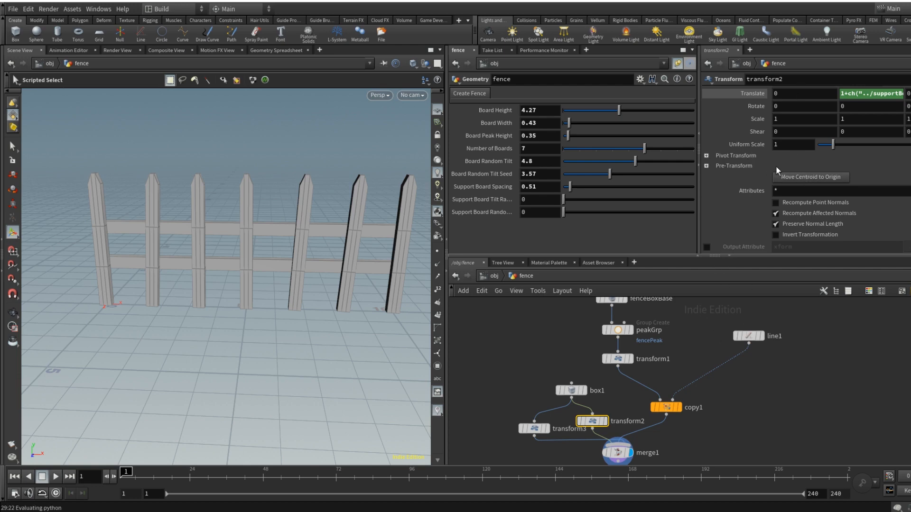
Step: Try moving the lower support rail to -5 in X on transform2, and undo the move
{"action": "left_click", "coordinate": [706, 156]}
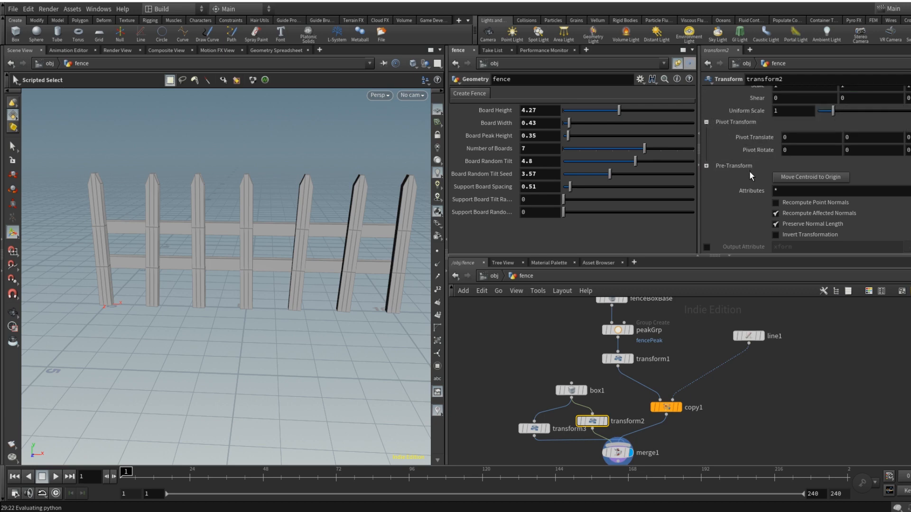
{"action": "left_click", "coordinate": [706, 122]}
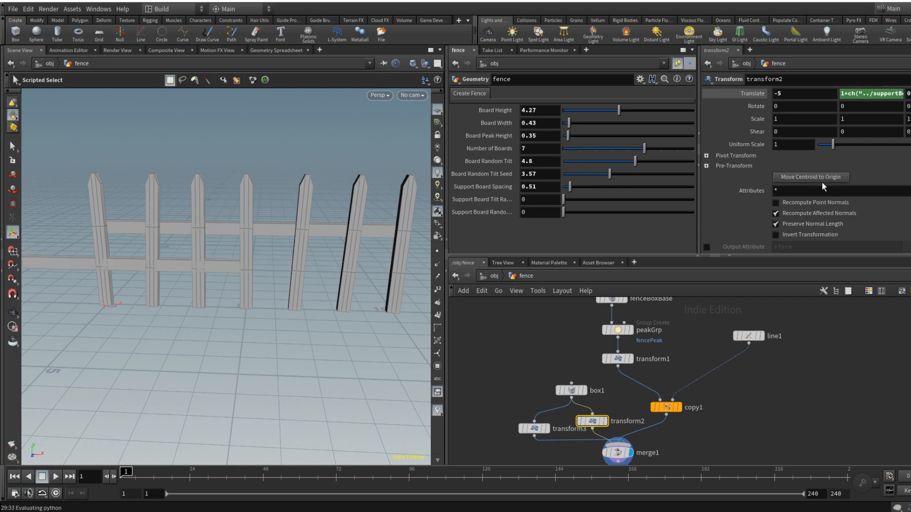
{"action": "key", "text": "ctrl+z"}
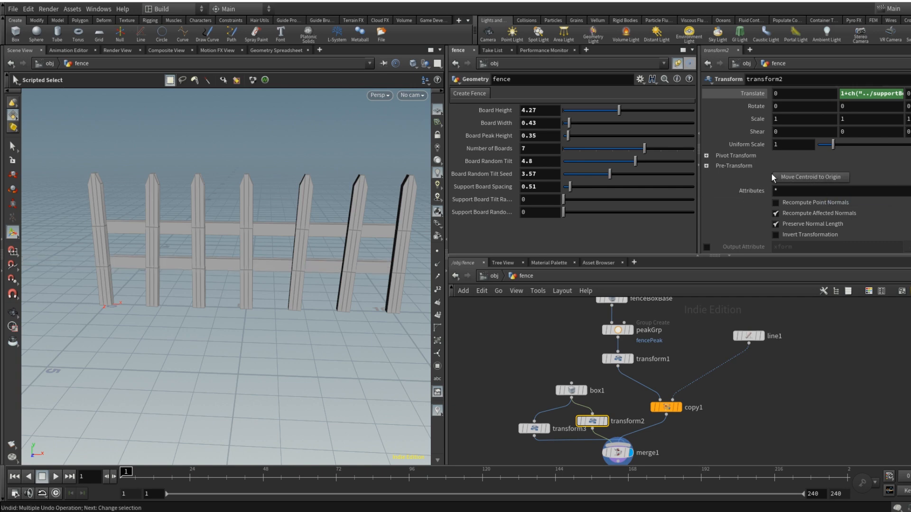
Step: Expand transform2's pivot settings and copy box1's X size parameter
{"action": "left_click", "coordinate": [707, 156]}
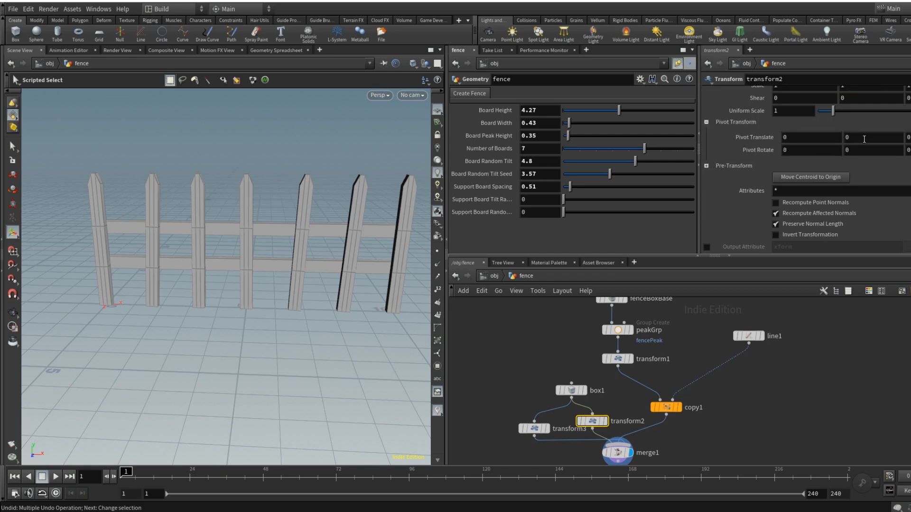
{"action": "scroll", "coordinate": [864, 138], "scroll_direction": "up", "scroll_amount": 5}
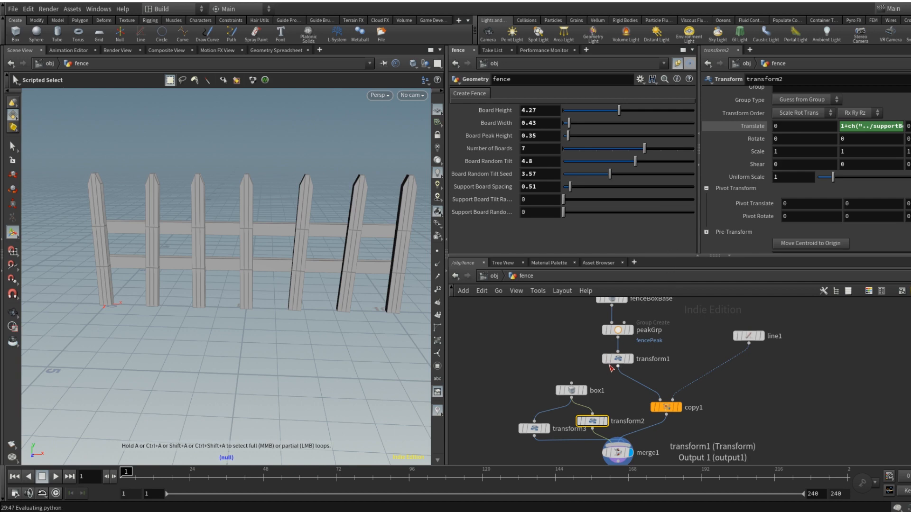
{"action": "left_click", "coordinate": [572, 393]}
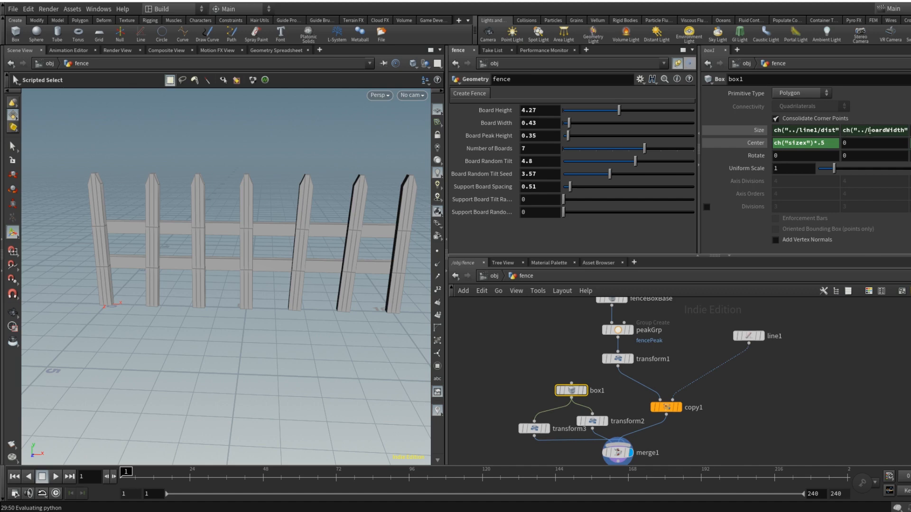
{"action": "left_click", "coordinate": [804, 130]}
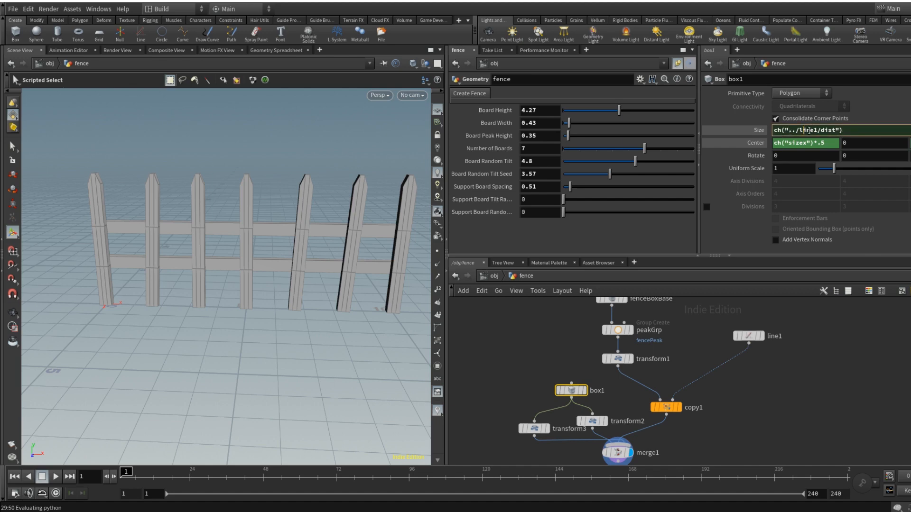
{"action": "right_click", "coordinate": [809, 130]}
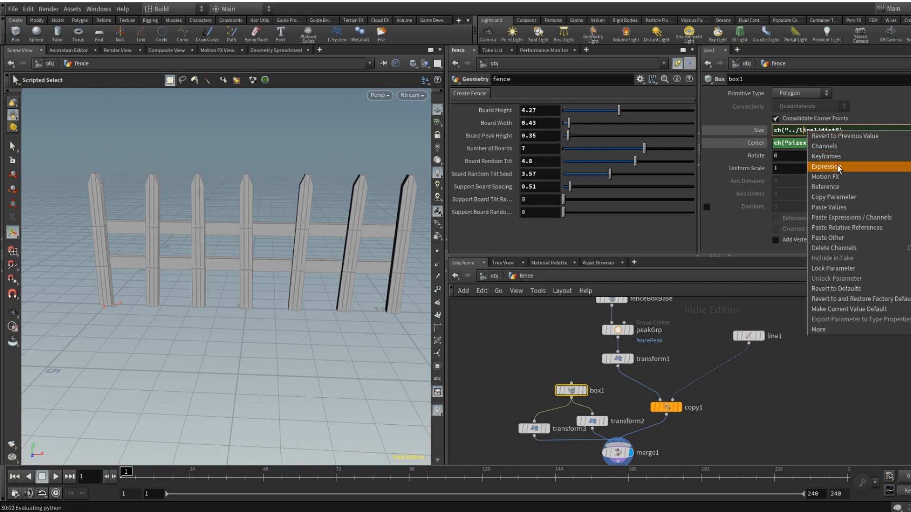
{"action": "left_click", "coordinate": [837, 198]}
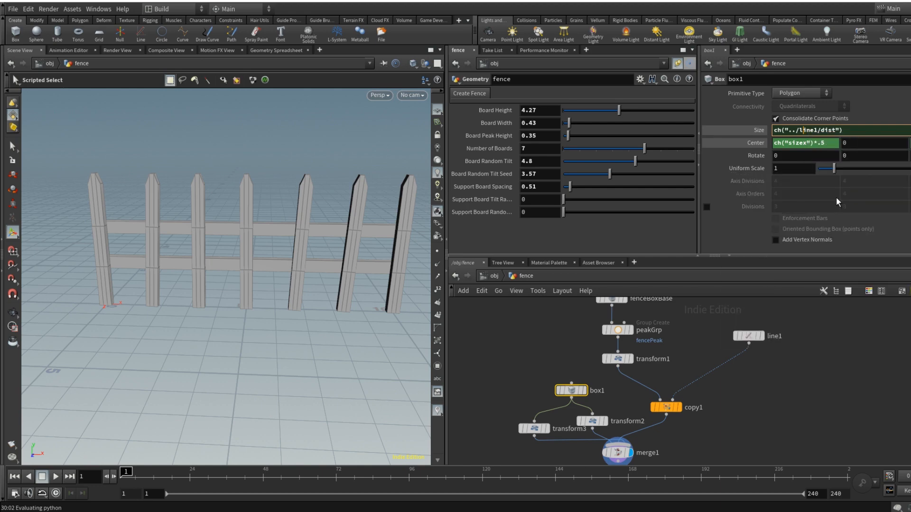
Step: Set transform2's X pivot translate to half the box length with the relative reference ch("../box1/sizex")*.5
{"action": "left_click", "coordinate": [594, 423]}
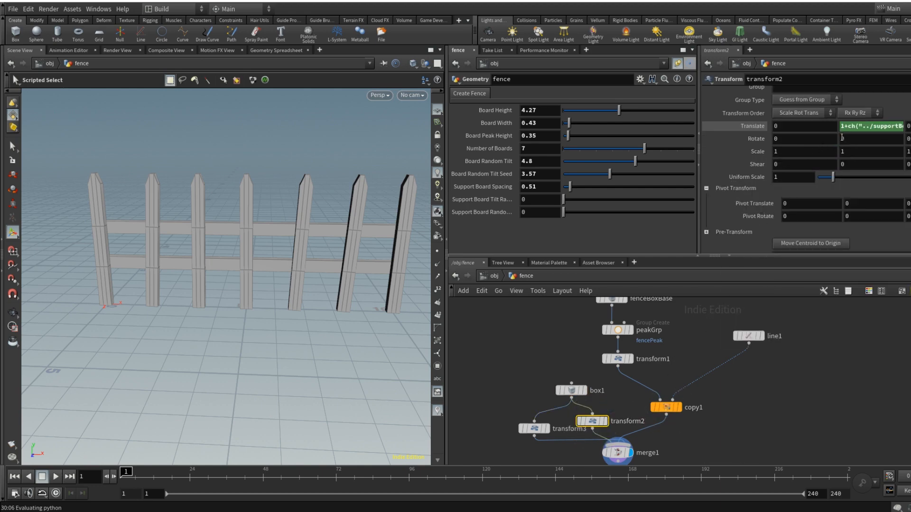
{"action": "left_click", "coordinate": [804, 202]}
{"action": "right_click", "coordinate": [802, 203]}
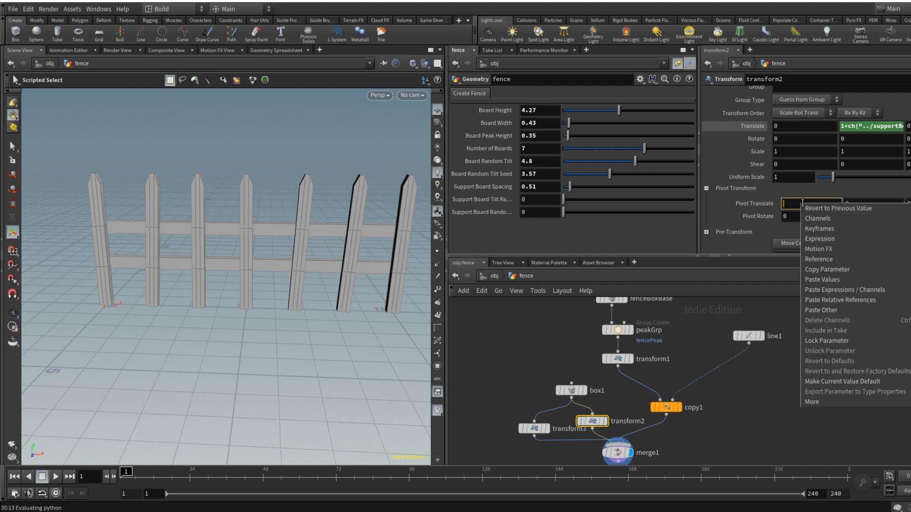
{"action": "left_click", "coordinate": [844, 300]}
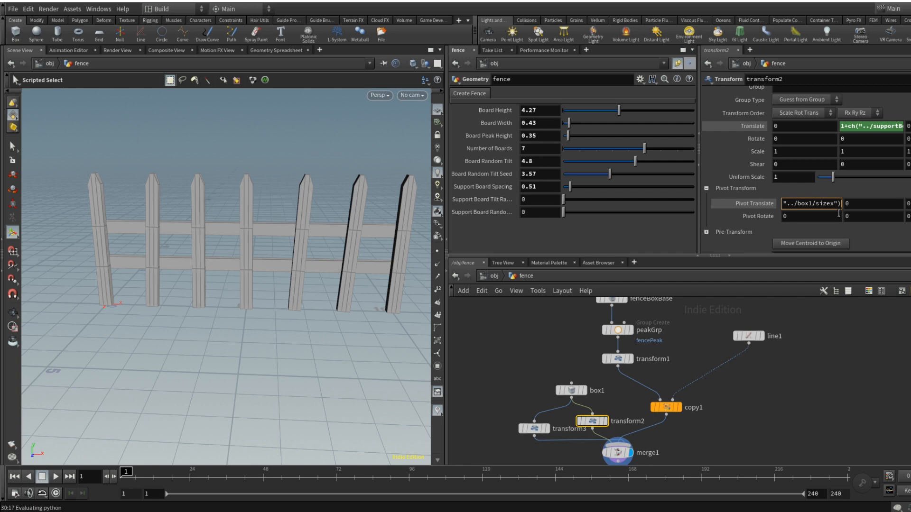
{"action": "type", "text": "*.5"}
{"action": "key", "text": "Return"}
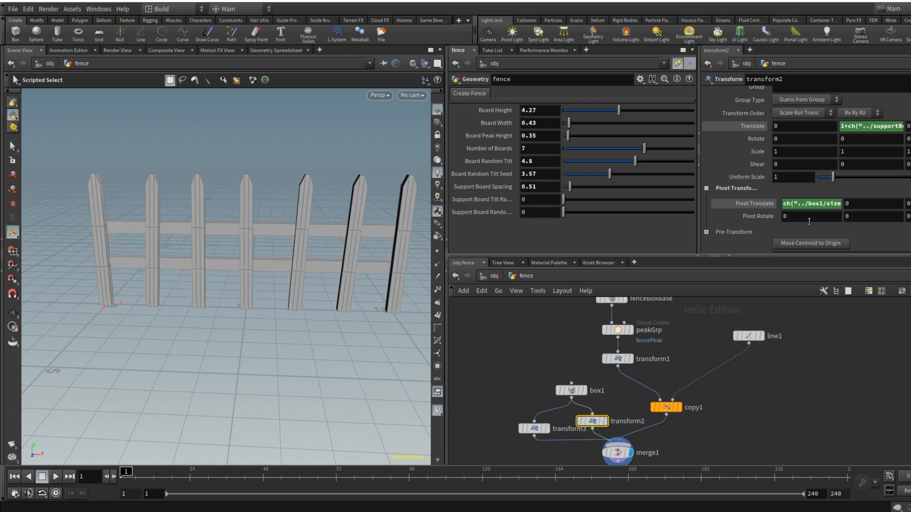
Step: Copy transform2's X pivot expression ch("../box1/sizex")*.5 into the X pivot translate of transform3
{"action": "left_click", "coordinate": [815, 205]}
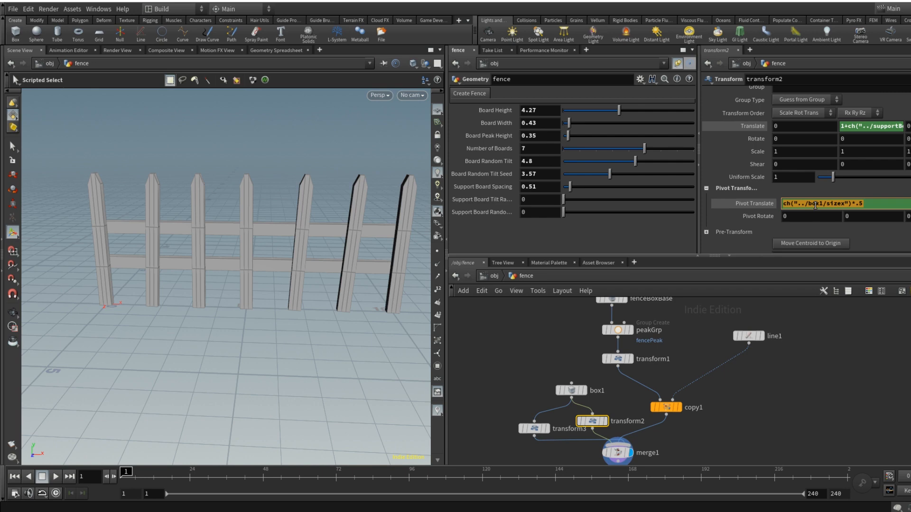
{"action": "left_click", "coordinate": [540, 428]}
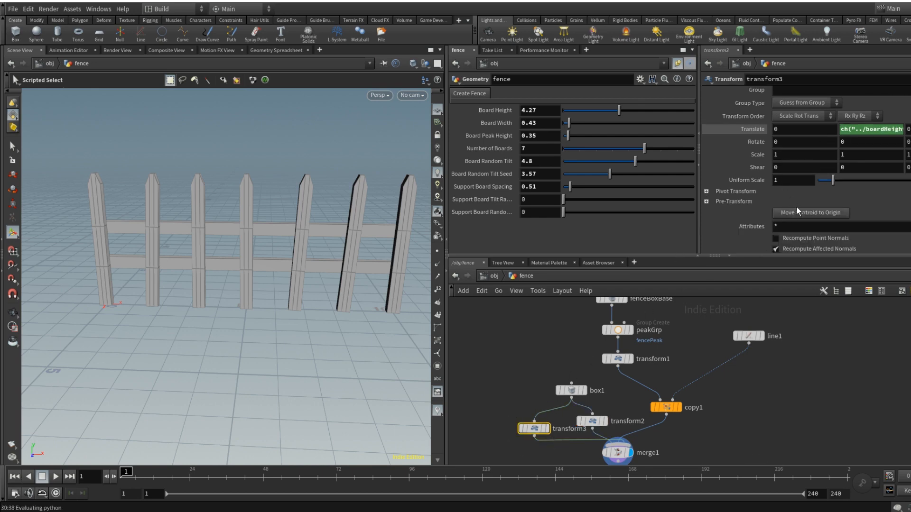
{"action": "scroll", "coordinate": [792, 190], "scroll_direction": "down", "scroll_amount": 1}
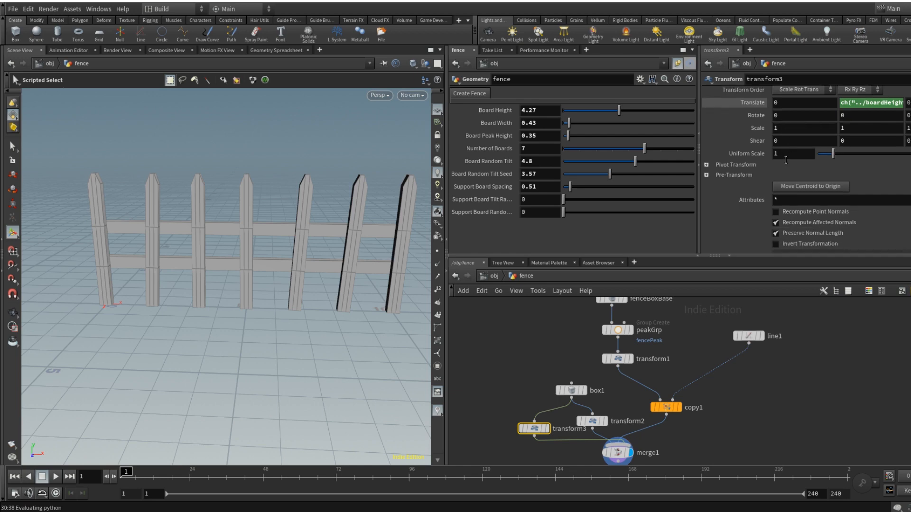
{"action": "left_click", "coordinate": [731, 165]}
{"action": "scroll", "coordinate": [783, 178], "scroll_direction": "down", "scroll_amount": 1}
{"action": "left_click", "coordinate": [808, 158]}
{"action": "key", "text": "ctrl+v"}
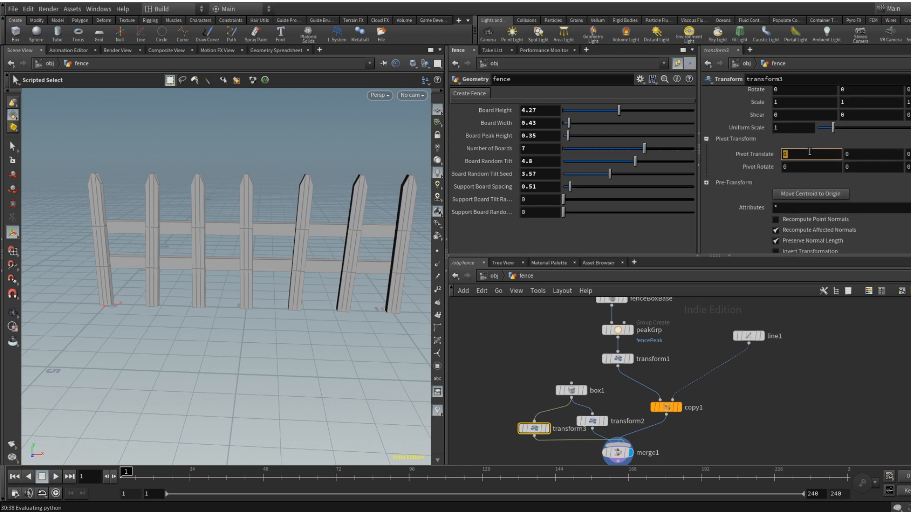
{"action": "key", "text": "Return"}
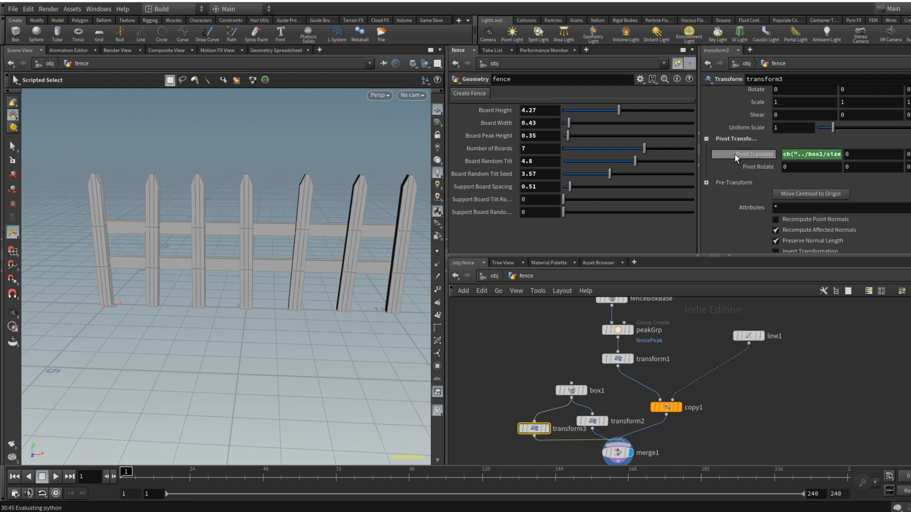
Step: Try rotating the upper rail about Z on transform3 and raising Support Board Tilt Random, and undo both changes
{"action": "scroll", "coordinate": [793, 134], "scroll_direction": "up", "scroll_amount": 2}
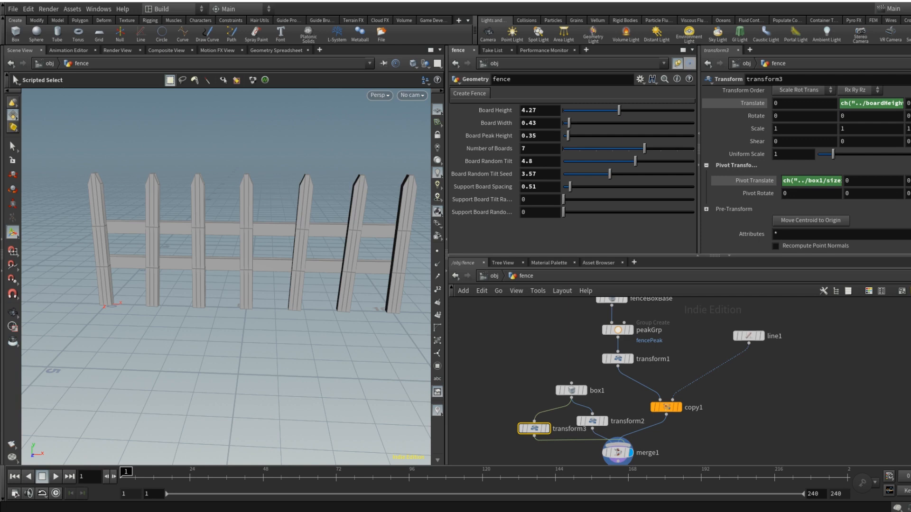
{"action": "middle_click_drag", "start_coordinate": [909, 115], "coordinate": [907, 96]}
{"action": "key", "text": "ctrl+z"}
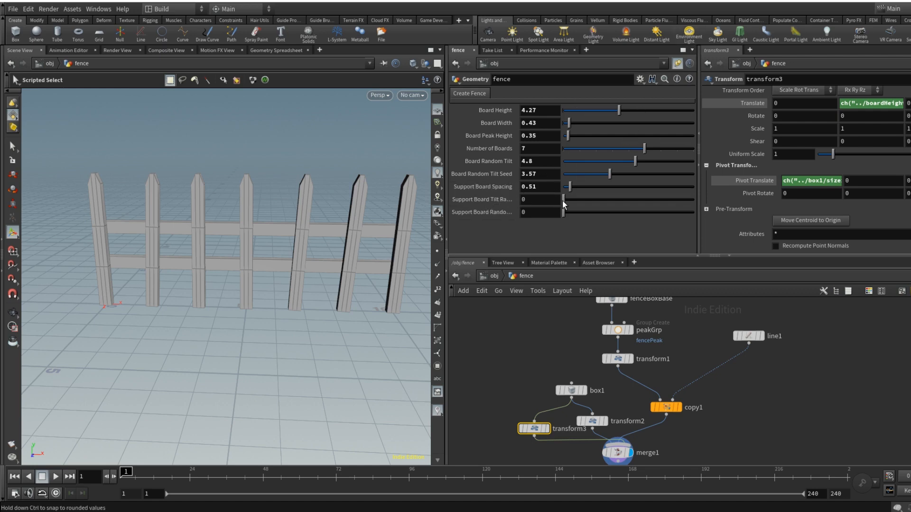
{"action": "left_click_drag", "start_coordinate": [564, 200], "coordinate": [600, 203]}
{"action": "key", "text": "ctrl+z"}
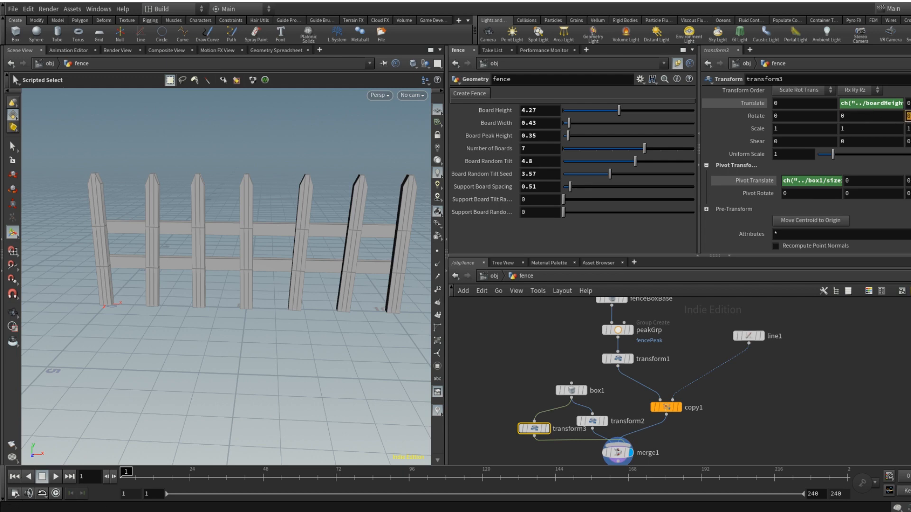
Step: Set transform3's Z rotation to the expression fit01(rand(5),-45,45)
{"action": "type", "text": "fi"}
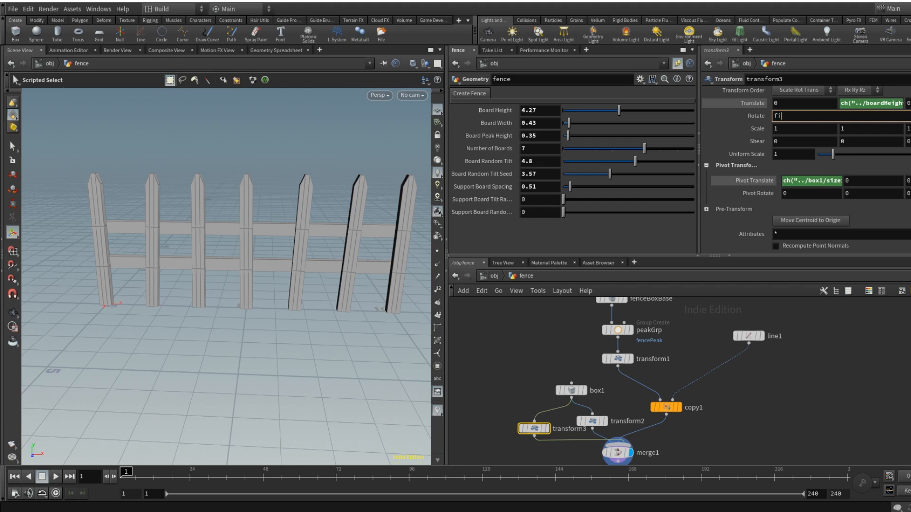
{"action": "type", "text": "t01(rand(5),-45,45)"}
{"action": "key", "text": "Return"}
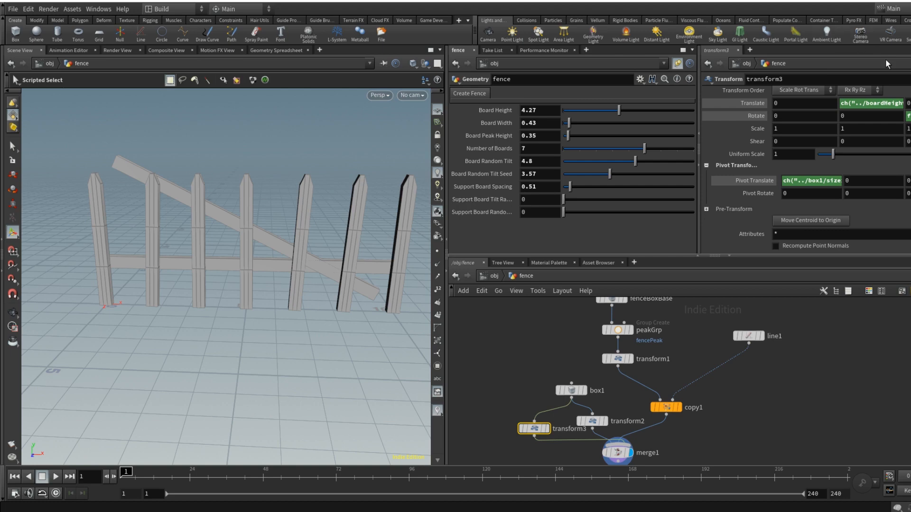
Step: Try other seed values inside rand() in transform3's Z rotation expression
{"action": "left_click", "coordinate": [909, 116]}
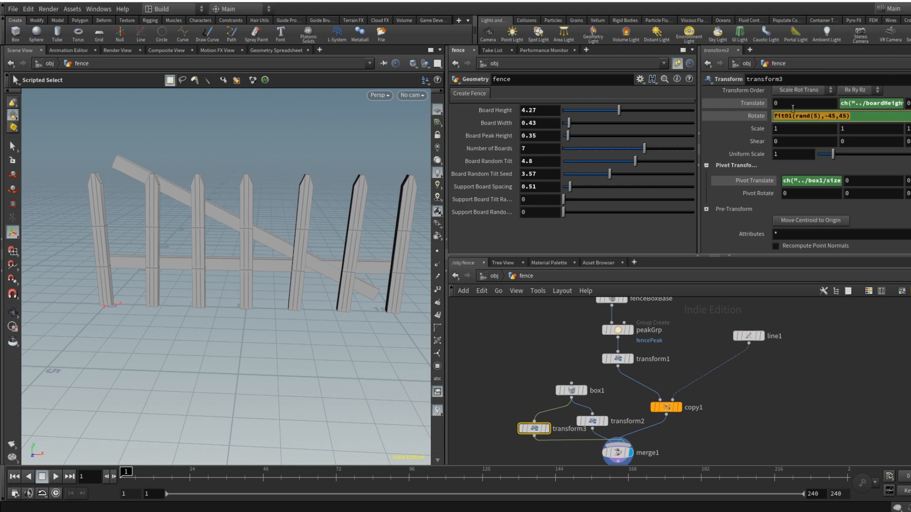
{"action": "left_click", "coordinate": [815, 116]}
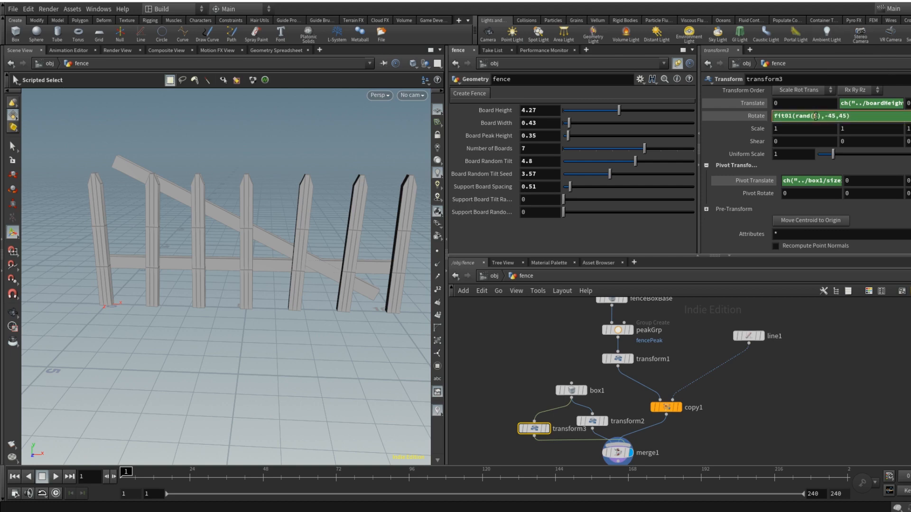
{"action": "double_click", "coordinate": [814, 115]}
{"action": "middle_click_drag", "start_coordinate": [814, 115], "coordinate": [832, 118]}
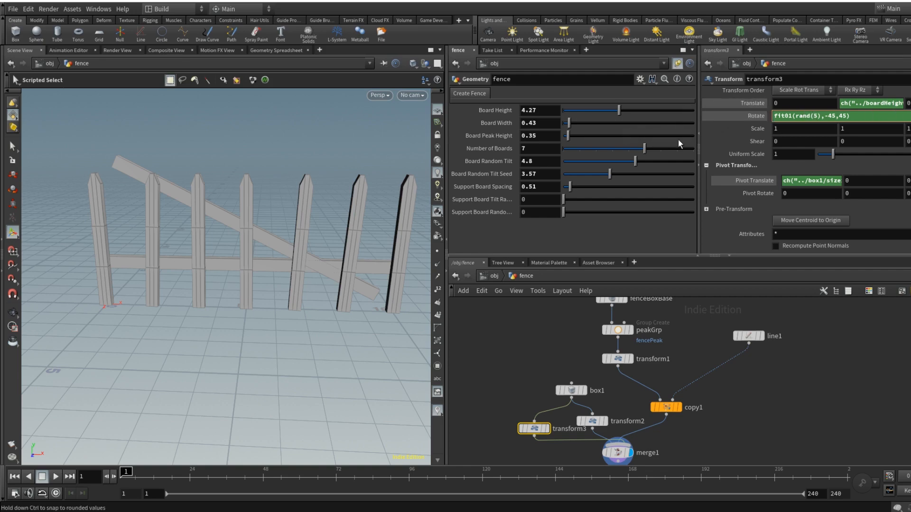
{"action": "type", "text": "-"}
Step: Paste the copied parameter as a relative reference into the fence node's Support Board Tilt Random
{"action": "left_click", "coordinate": [541, 201]}
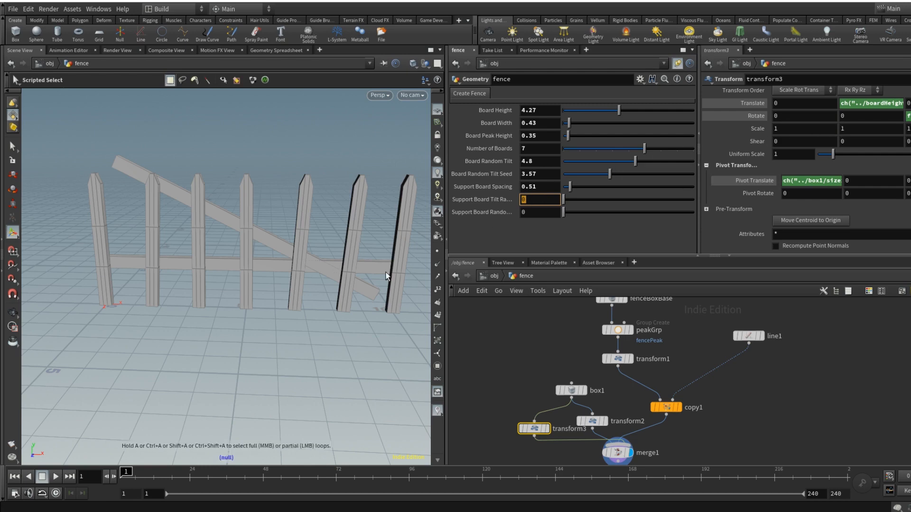
{"action": "right_click", "coordinate": [540, 199]}
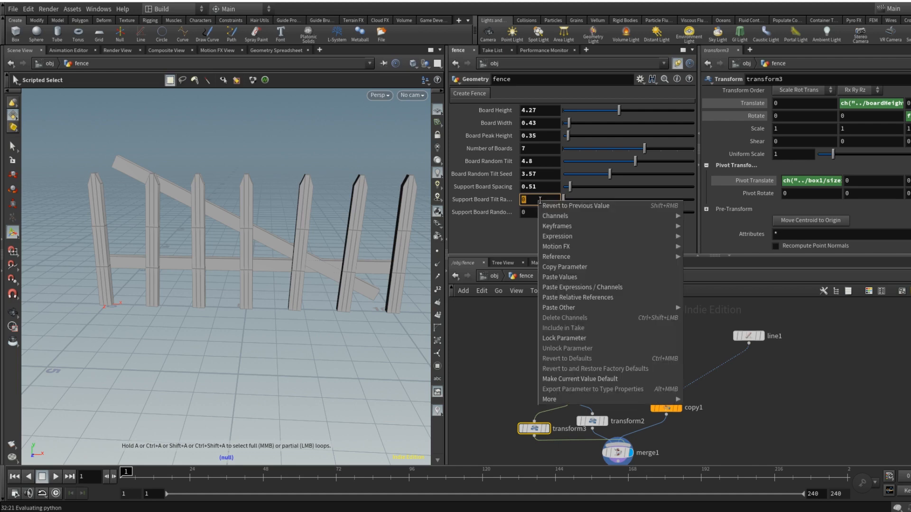
{"action": "left_click", "coordinate": [592, 298]}
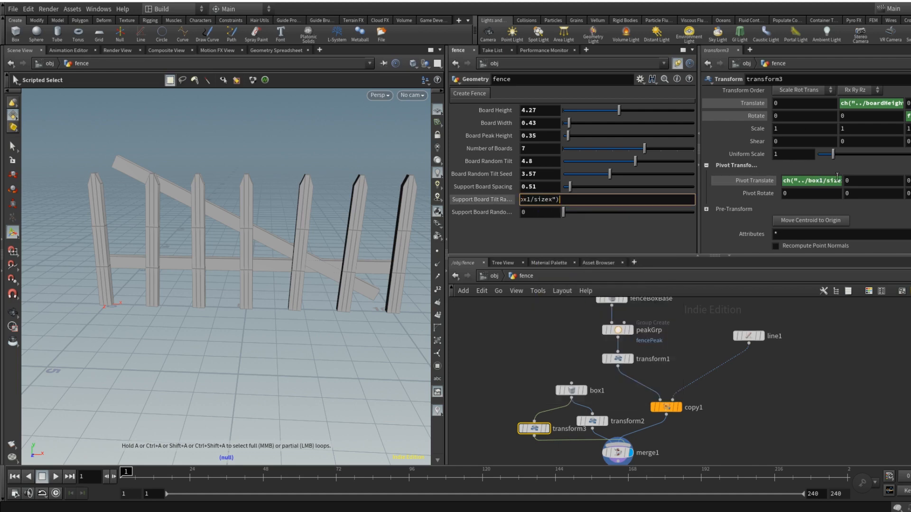
Step: Insert the copied reference into the rand() seed of transform3's Z rotation, making it ch("../box1/sizex")+5
{"action": "left_click", "coordinate": [909, 116]}
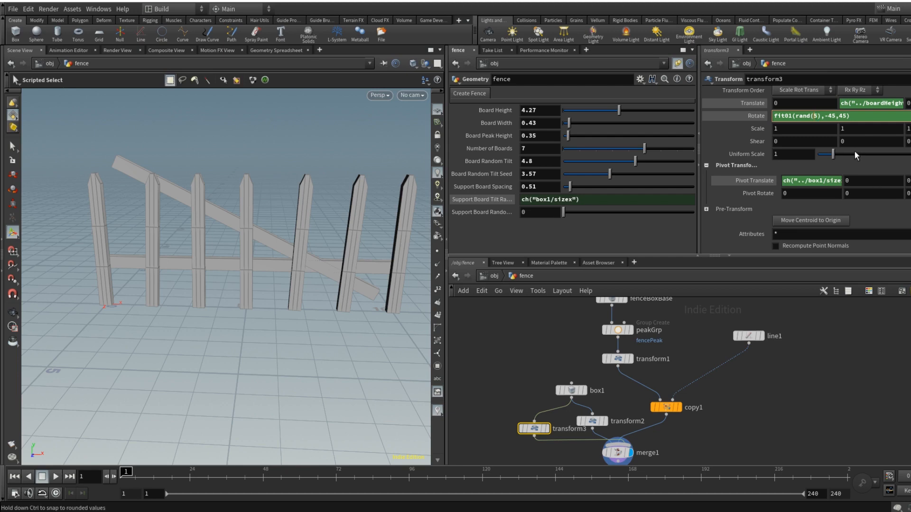
{"action": "right_click", "coordinate": [813, 117]}
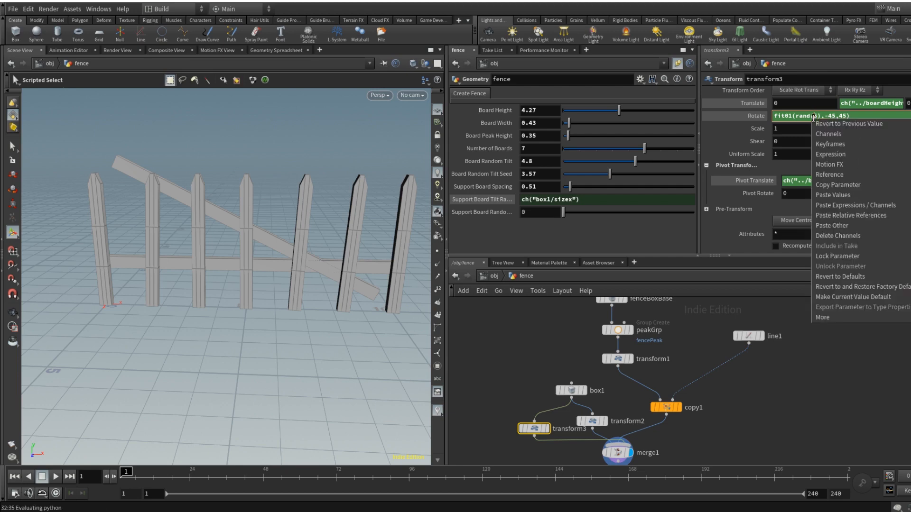
{"action": "left_click", "coordinate": [885, 214]}
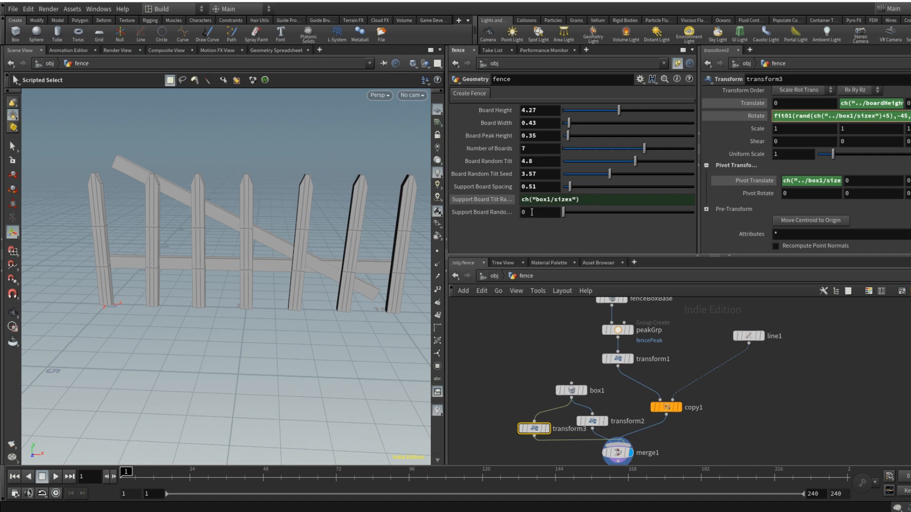
Step: Remove the ch("box1/sizex") reference from the fence node's Support Board Tilt Random parameter
{"action": "right_click", "coordinate": [532, 212]}
{"action": "right_click", "coordinate": [587, 200]}
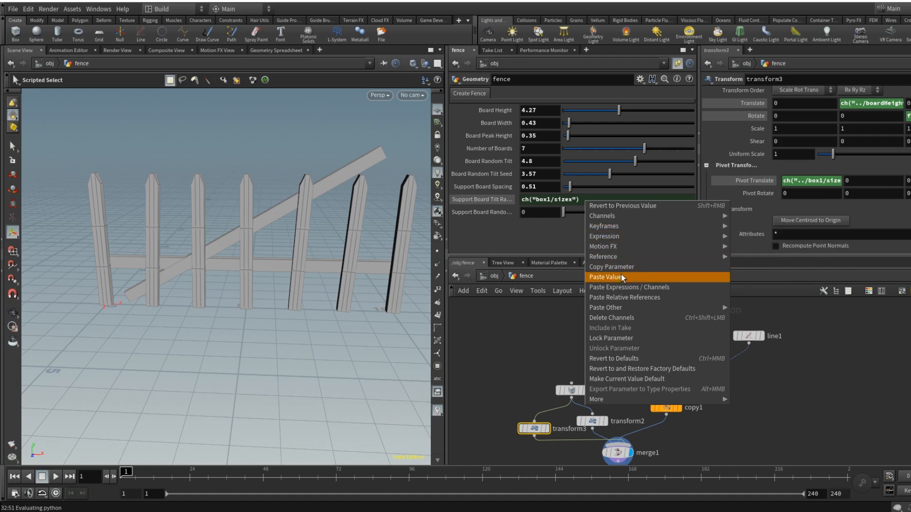
{"action": "left_click", "coordinate": [626, 318]}
{"action": "right_click", "coordinate": [583, 198]}
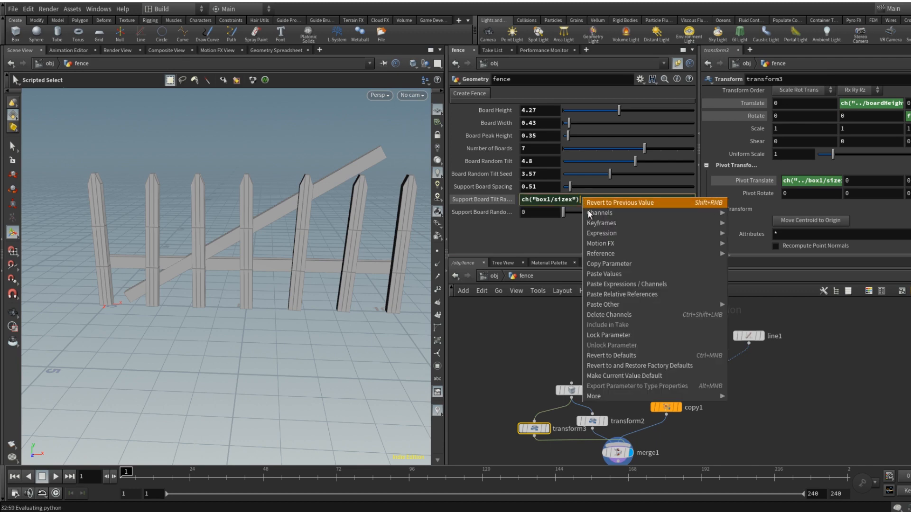
{"action": "left_click", "coordinate": [616, 315]}
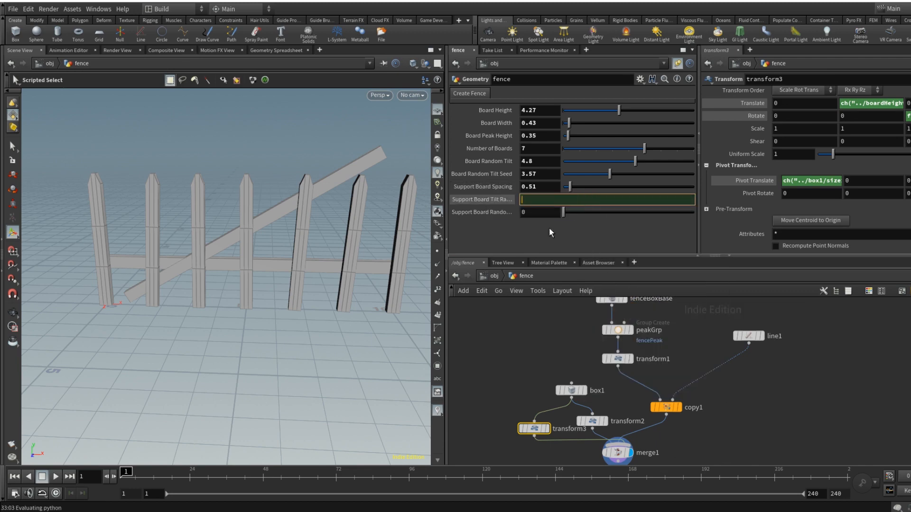
Step: Try to delete the channels from the fence node's Support Board Tilt Random parameter
{"action": "left_click", "coordinate": [533, 212]}
{"action": "right_click", "coordinate": [533, 201]}
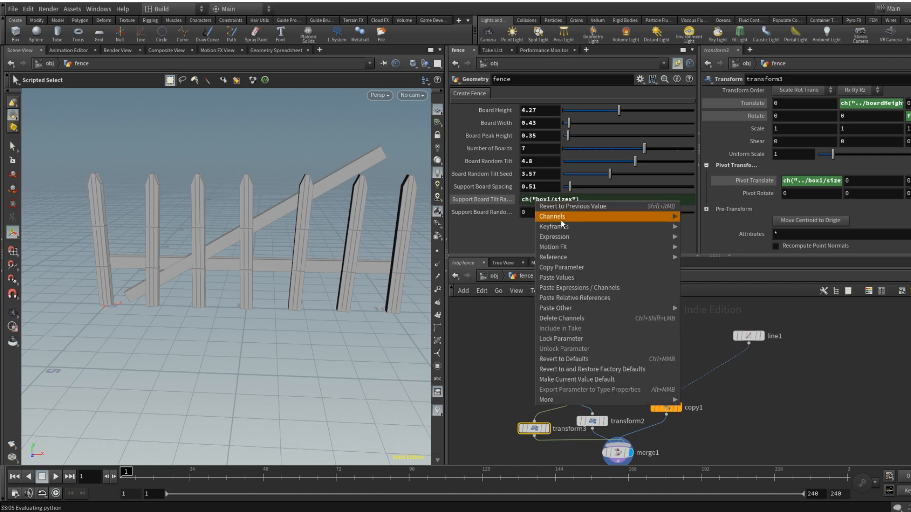
{"action": "mouse_move", "coordinate": [570, 259]}
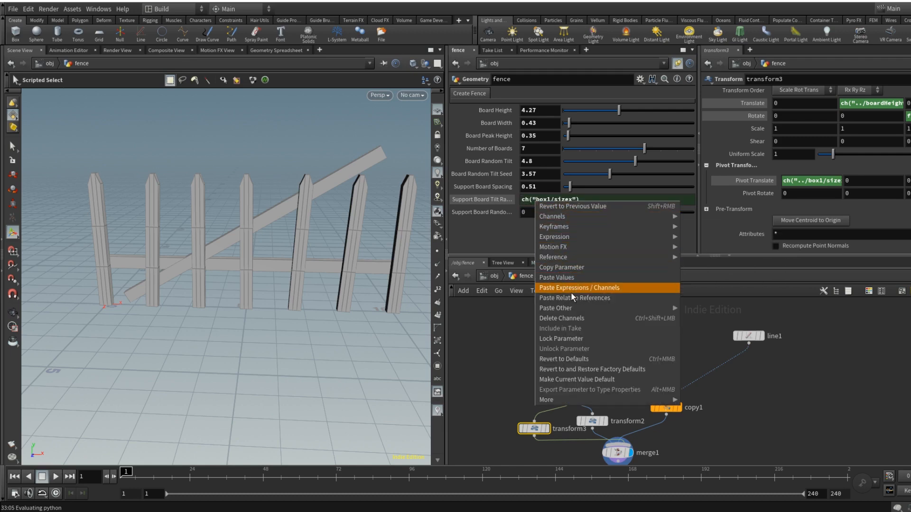
{"action": "left_click", "coordinate": [567, 318]}
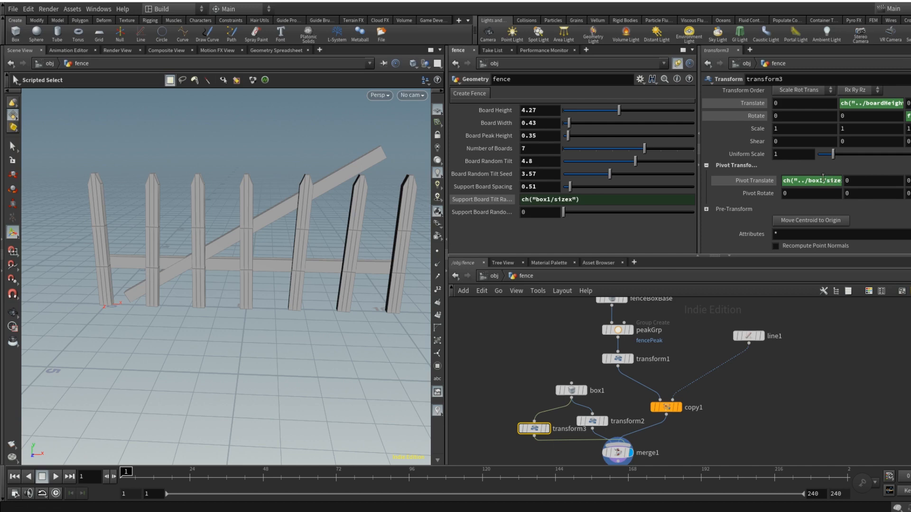
Step: Examine the expressions in transform3's Pivot Translate X and Translate Y for references to the tilt parameter
{"action": "left_click", "coordinate": [821, 183]}
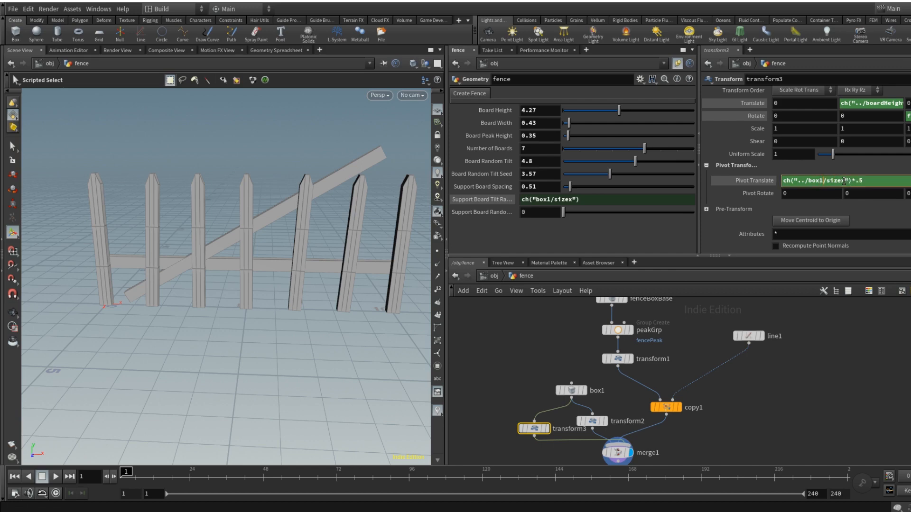
{"action": "right_click", "coordinate": [890, 181]}
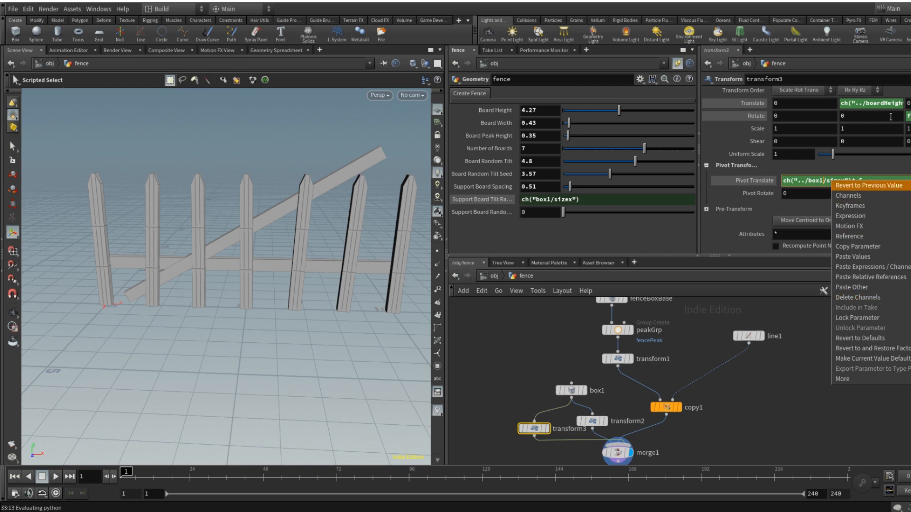
{"action": "left_click", "coordinate": [888, 113]}
{"action": "left_click", "coordinate": [884, 103]}
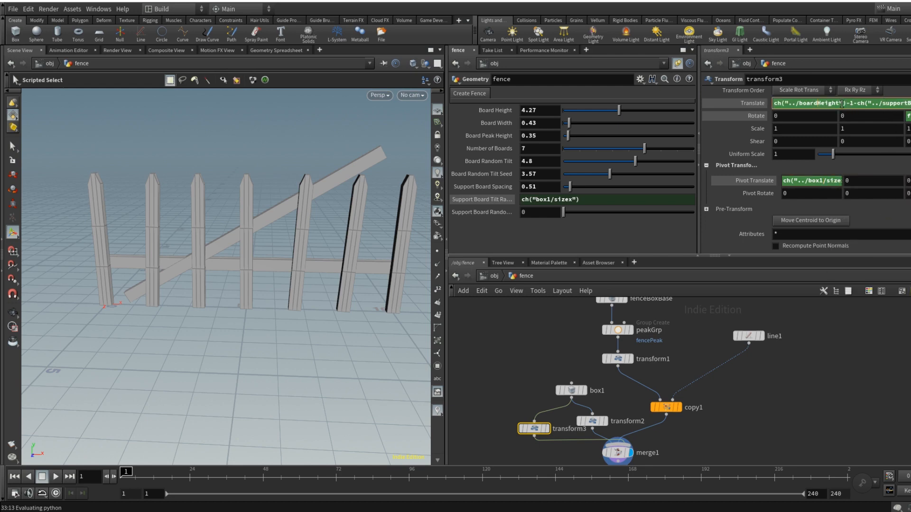
{"action": "left_click_drag", "start_coordinate": [847, 103], "coordinate": [782, 105]}
{"action": "left_click", "coordinate": [871, 128]}
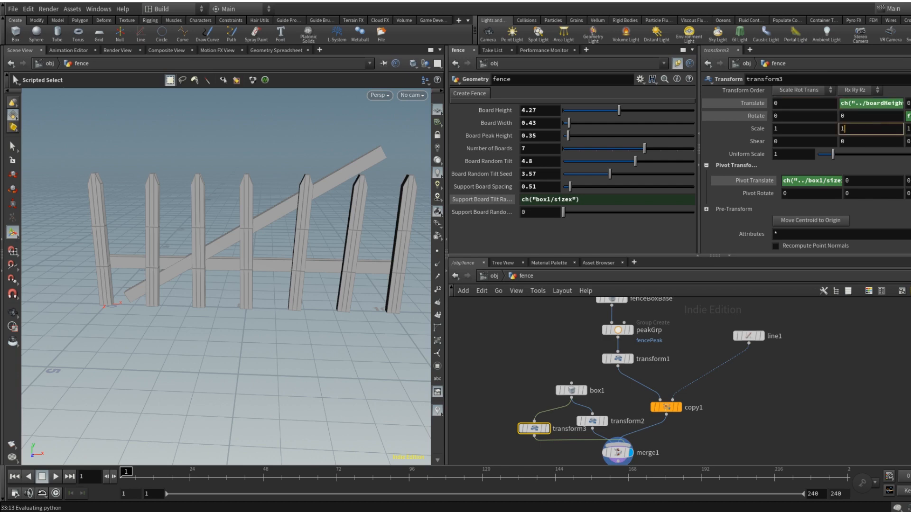
Step: Remove the box1 sizex reference from transform3's Z rotation seed, making the expression fit01(rand(5),-45,45)
{"action": "left_click", "coordinate": [909, 116]}
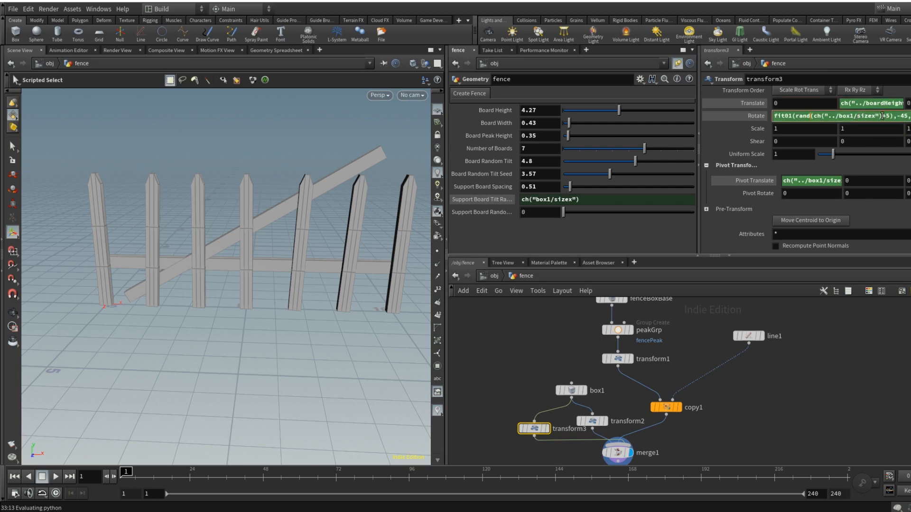
{"action": "left_click_drag", "start_coordinate": [884, 115], "coordinate": [796, 118]}
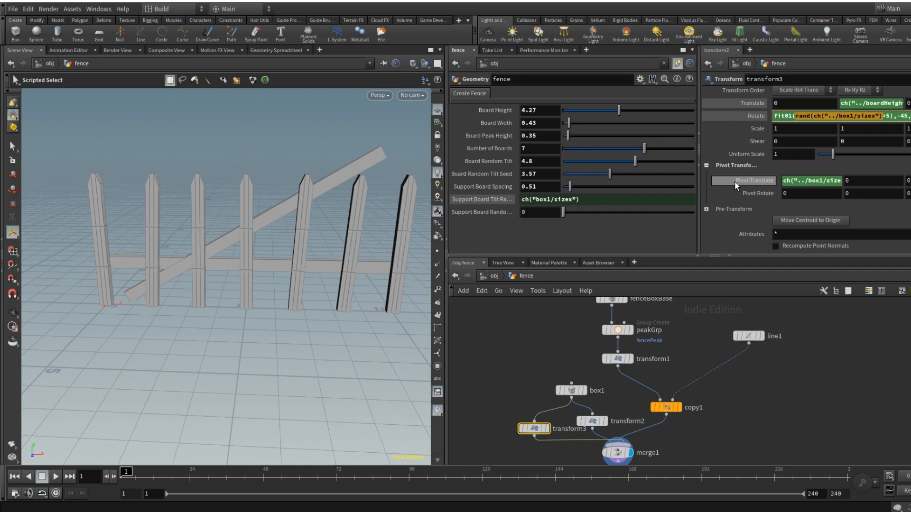
{"action": "left_click", "coordinate": [880, 116]}
{"action": "left_click_drag", "start_coordinate": [881, 115], "coordinate": [815, 121]}
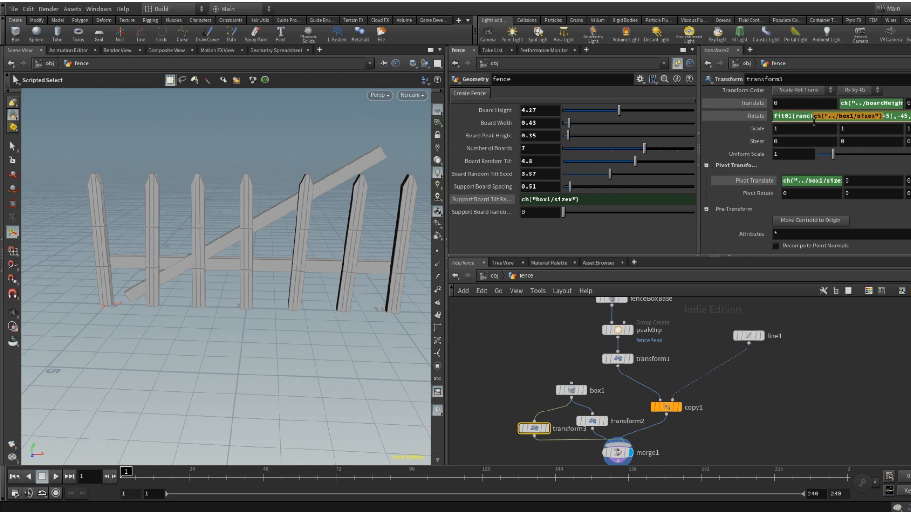
{"action": "key", "text": "BackSpace"}
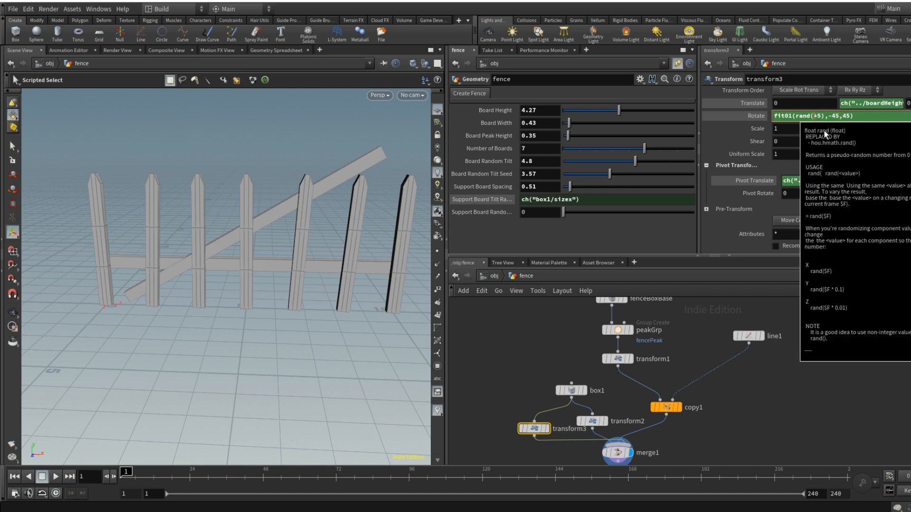
{"action": "key", "text": "BackSpace"}
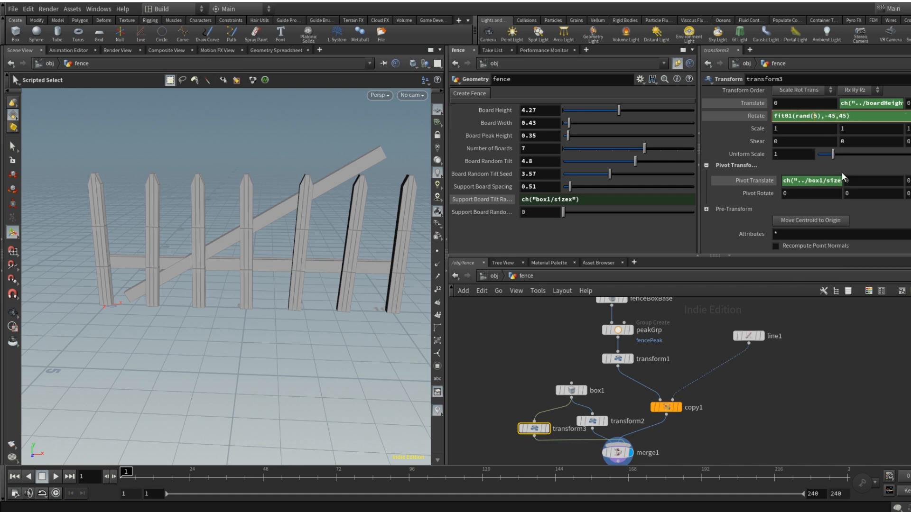
{"action": "key", "text": "Return"}
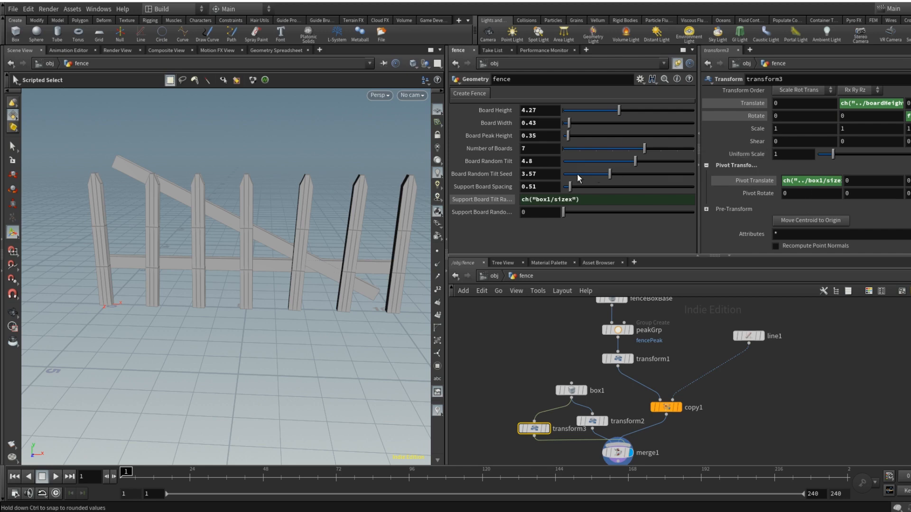
Step: Revert Support Board Tilt Random to its previous value and try pasting the copied expression into it
{"action": "right_click", "coordinate": [576, 198]}
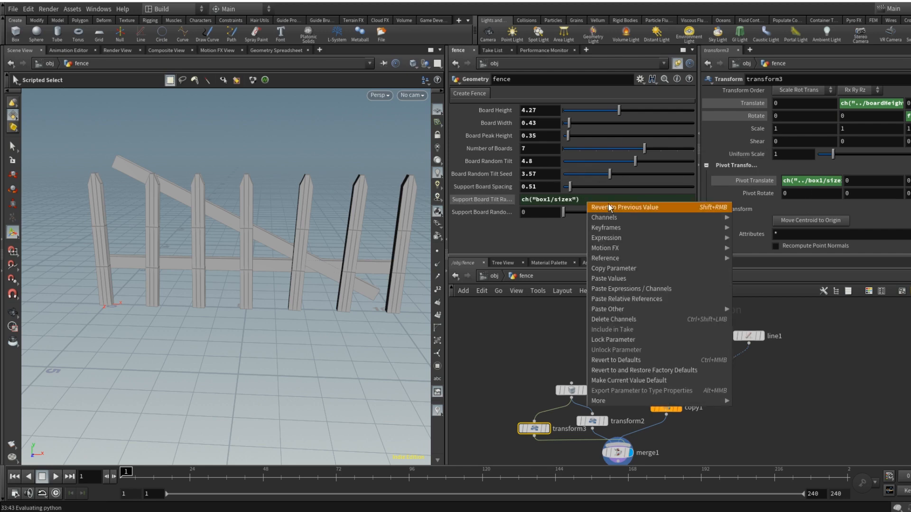
{"action": "left_click", "coordinate": [651, 207]}
{"action": "right_click", "coordinate": [577, 199]}
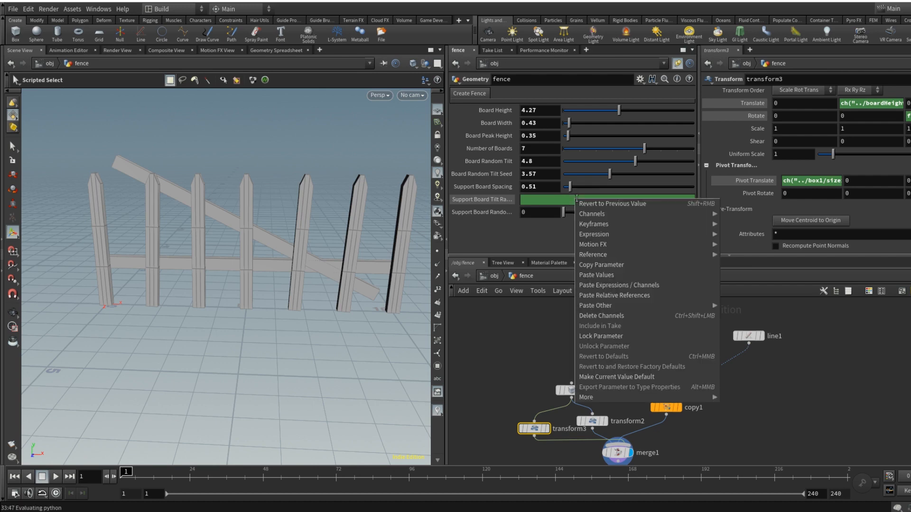
{"action": "left_click", "coordinate": [617, 285]}
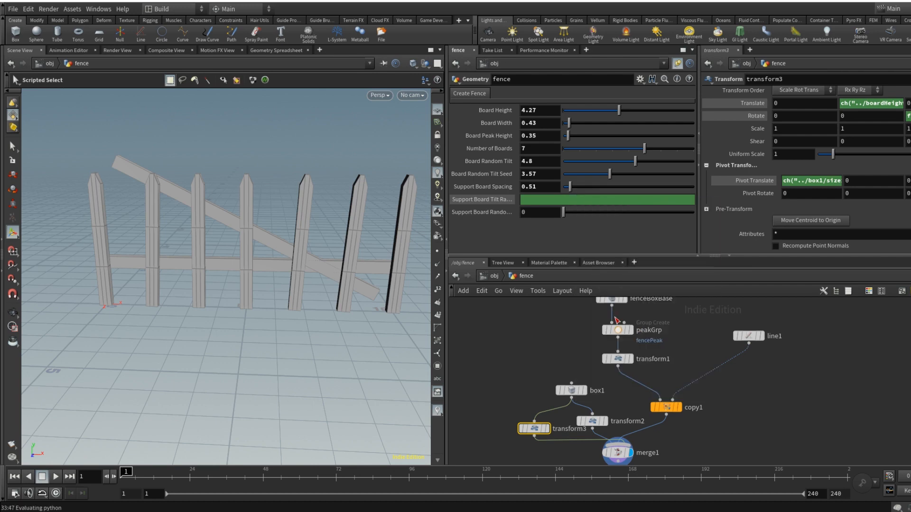
Step: Toggle Support Board Tilt Random from its expression to its value and try to raise it with the slider
{"action": "right_click", "coordinate": [575, 200]}
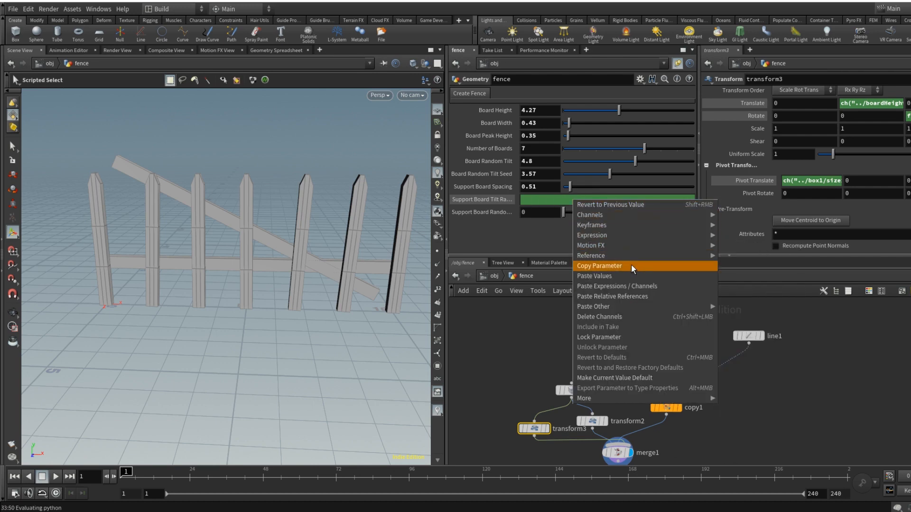
{"action": "mouse_move", "coordinate": [637, 234]}
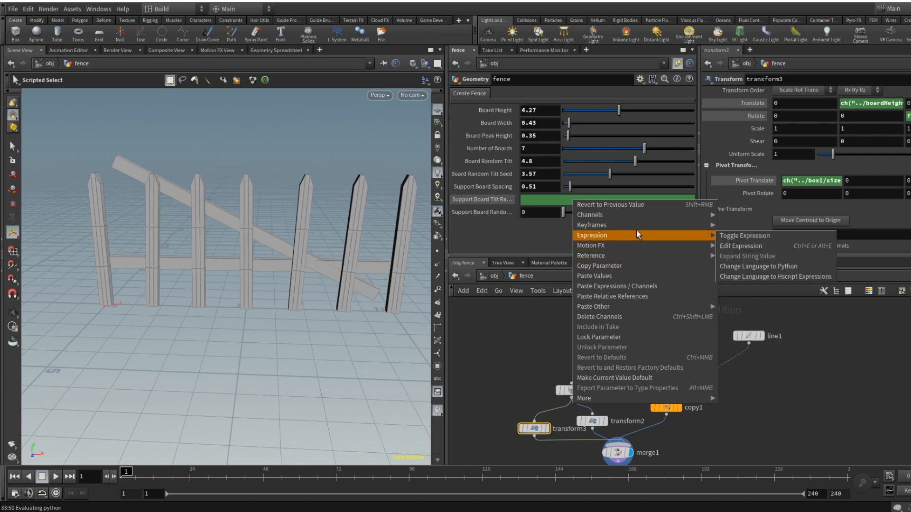
{"action": "left_click", "coordinate": [735, 236]}
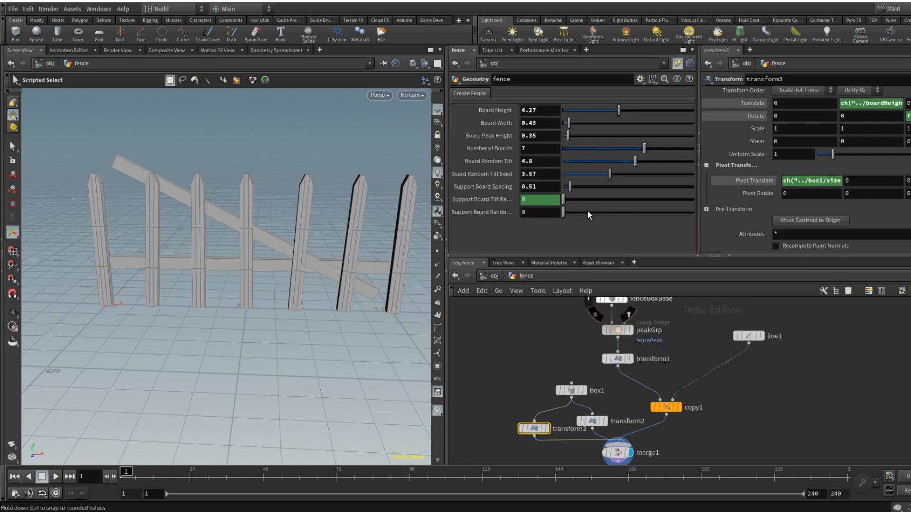
{"action": "left_click_drag", "start_coordinate": [564, 198], "coordinate": [611, 202]}
{"action": "left_click_drag", "start_coordinate": [594, 204], "coordinate": [594, 200]}
Step: Try again to delete the channels of Support Board Tilt Random, applying the command to the whole parameter
{"action": "right_click", "coordinate": [569, 198]}
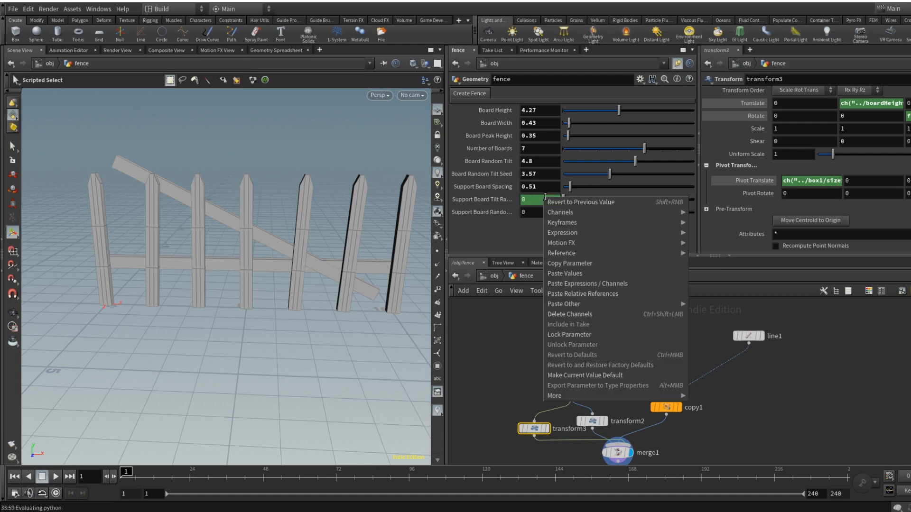
{"action": "left_click", "coordinate": [505, 198]}
{"action": "right_click", "coordinate": [505, 198]}
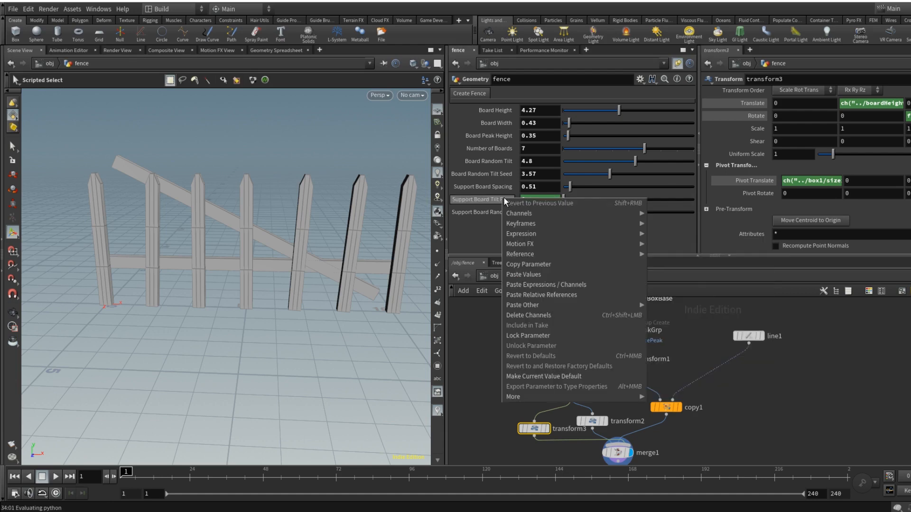
{"action": "left_click", "coordinate": [557, 315]}
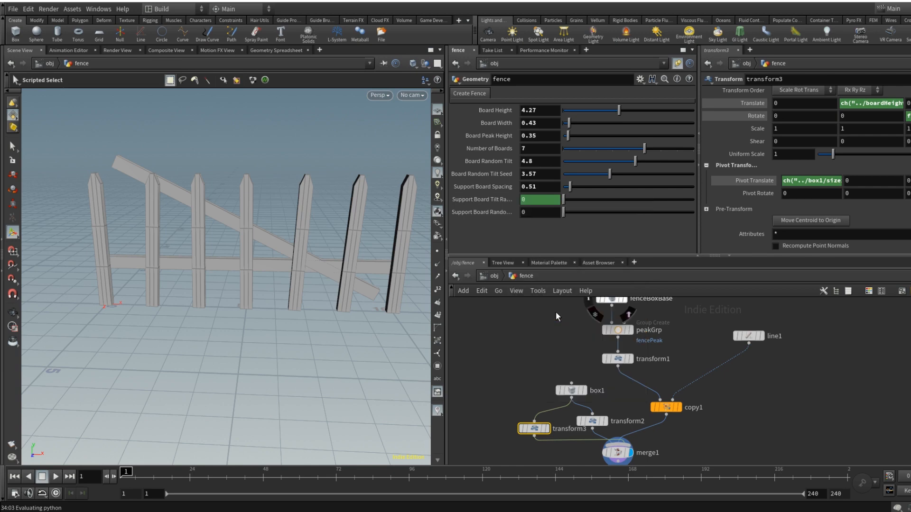
Step: Toggle Support Board Tilt Random to its expression and back to its value
{"action": "right_click", "coordinate": [538, 200]}
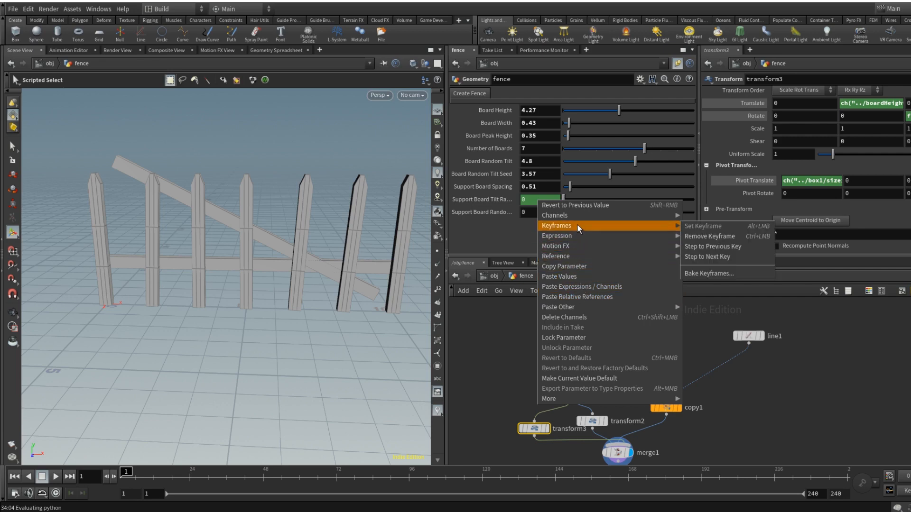
{"action": "mouse_move", "coordinate": [577, 234]}
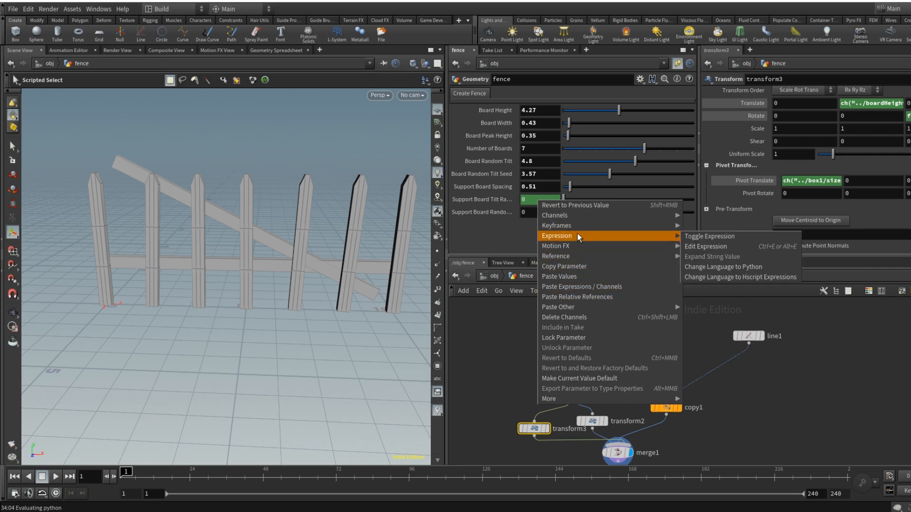
{"action": "left_click", "coordinate": [723, 238]}
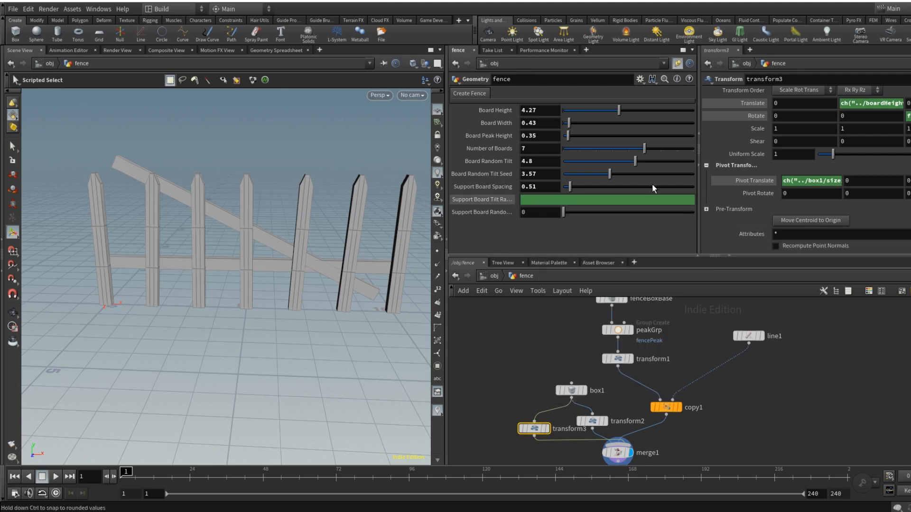
{"action": "right_click", "coordinate": [656, 200]}
{"action": "mouse_move", "coordinate": [701, 236]}
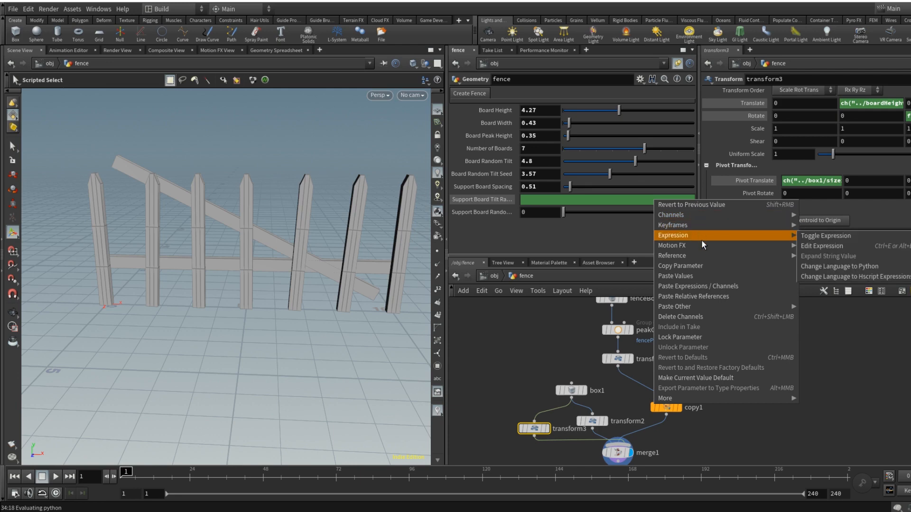
{"action": "left_click", "coordinate": [814, 236]}
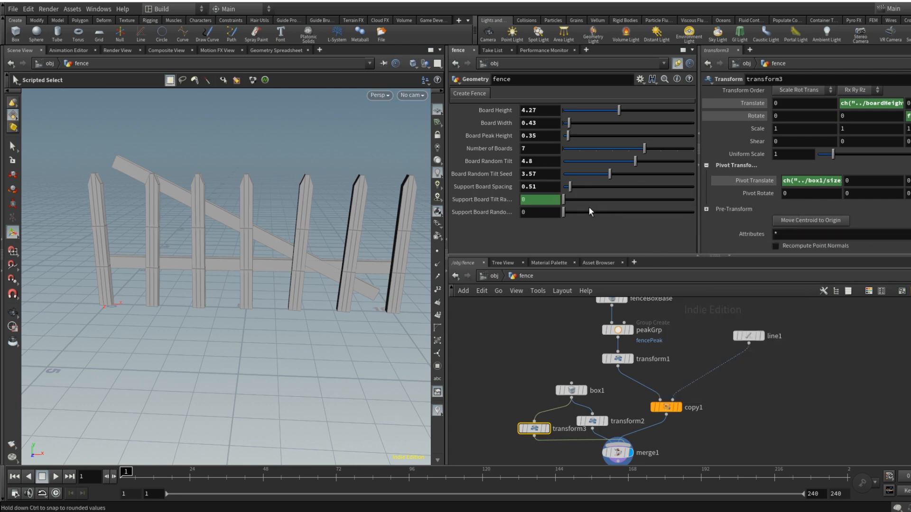
Step: Check Support Board Tilt Random in the expression editor, close the editor, and try once more to delete the parameter's channels
{"action": "right_click", "coordinate": [546, 199]}
{"action": "mouse_move", "coordinate": [655, 236]}
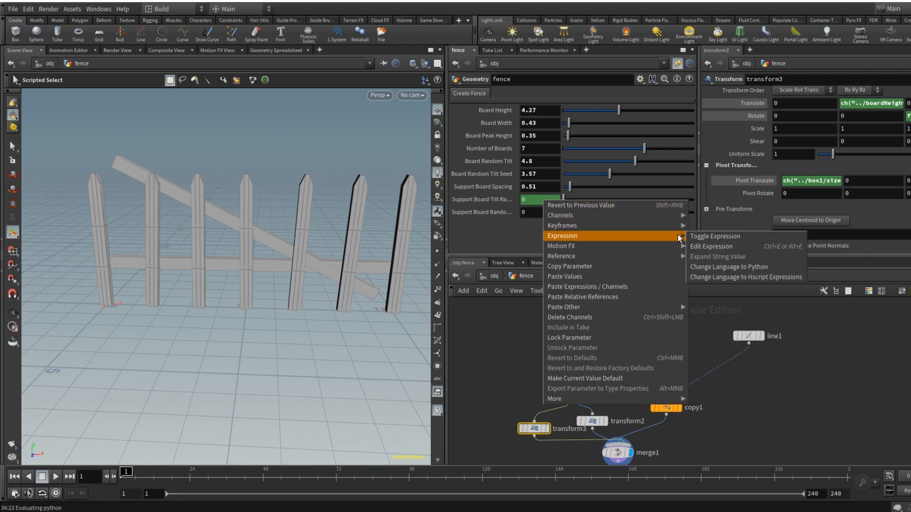
{"action": "left_click", "coordinate": [723, 246]}
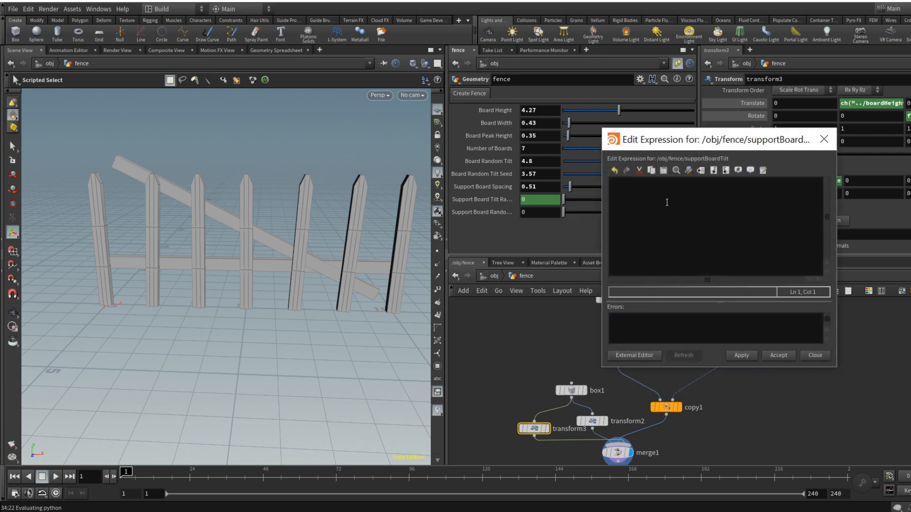
{"action": "left_click", "coordinate": [813, 355]}
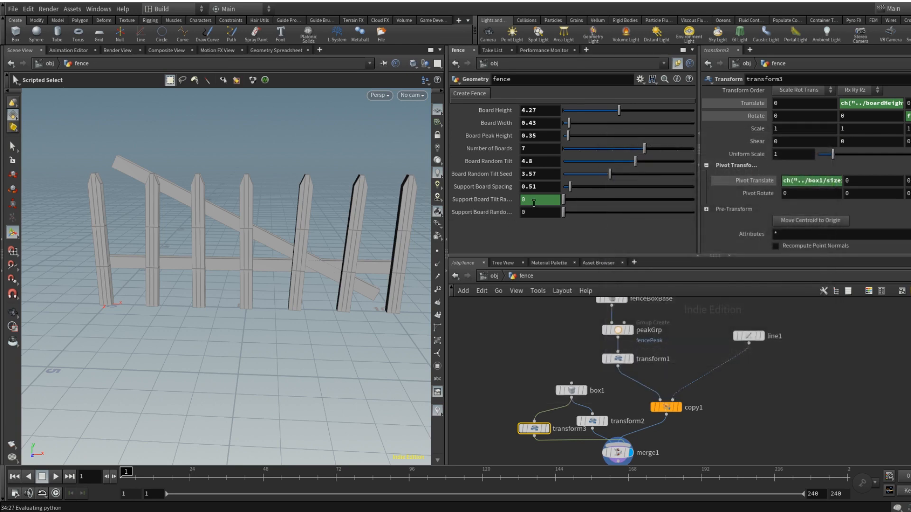
{"action": "right_click", "coordinate": [505, 196]}
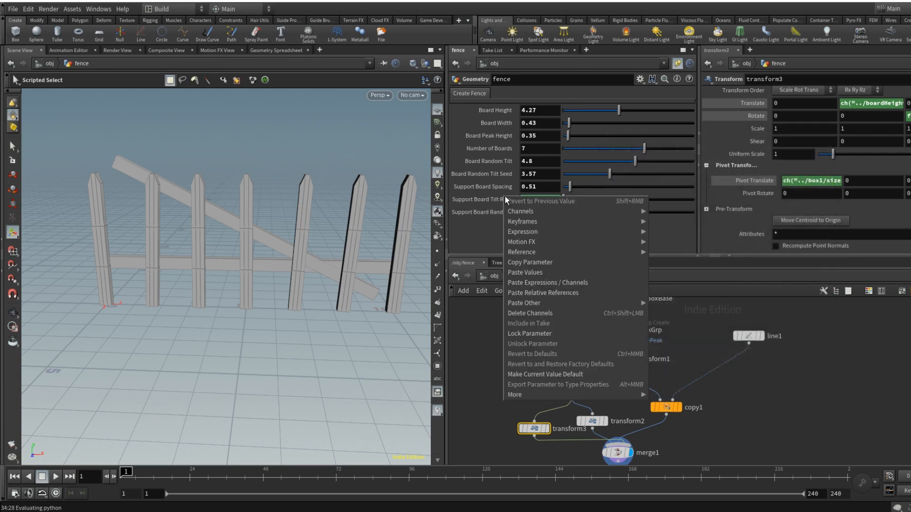
{"action": "left_click", "coordinate": [544, 314]}
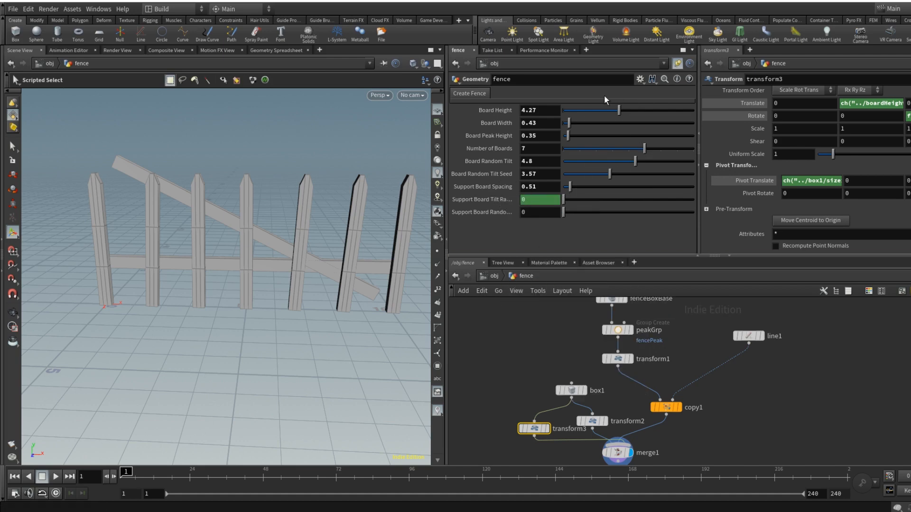
Step: Delete the broken Support Board Tilt Random parameter from the fence node's parameter interface, copying its label for reuse
{"action": "left_click", "coordinate": [640, 79]}
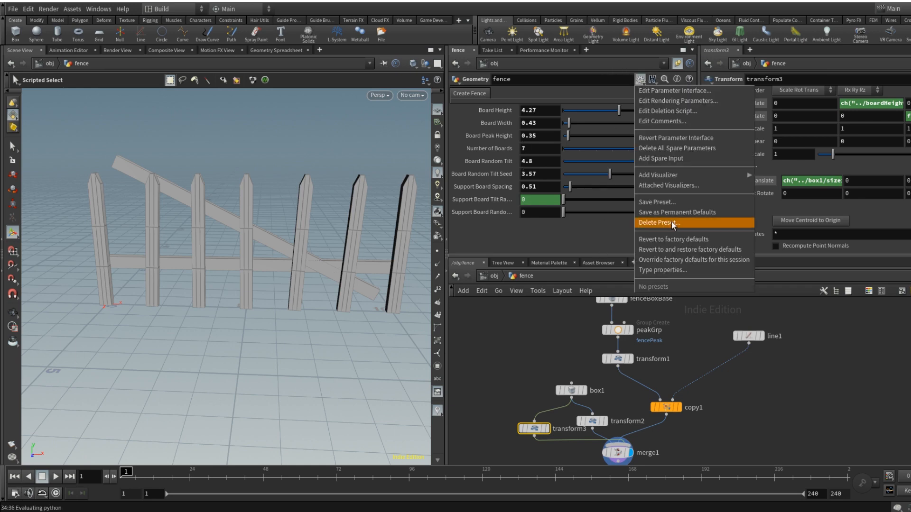
{"action": "left_click", "coordinate": [703, 90]}
{"action": "left_click", "coordinate": [568, 189]}
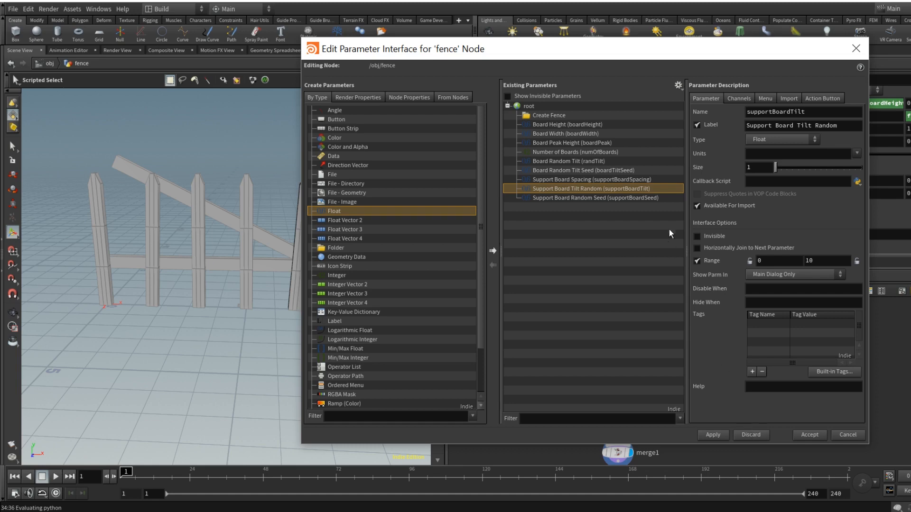
{"action": "left_click", "coordinate": [813, 114]}
{"action": "key", "text": "Tab"}
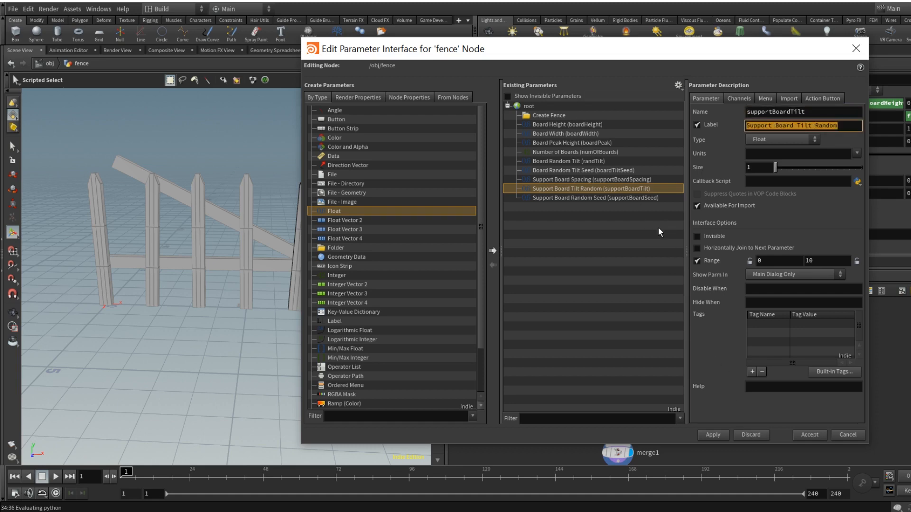
{"action": "left_click", "coordinate": [758, 434]}
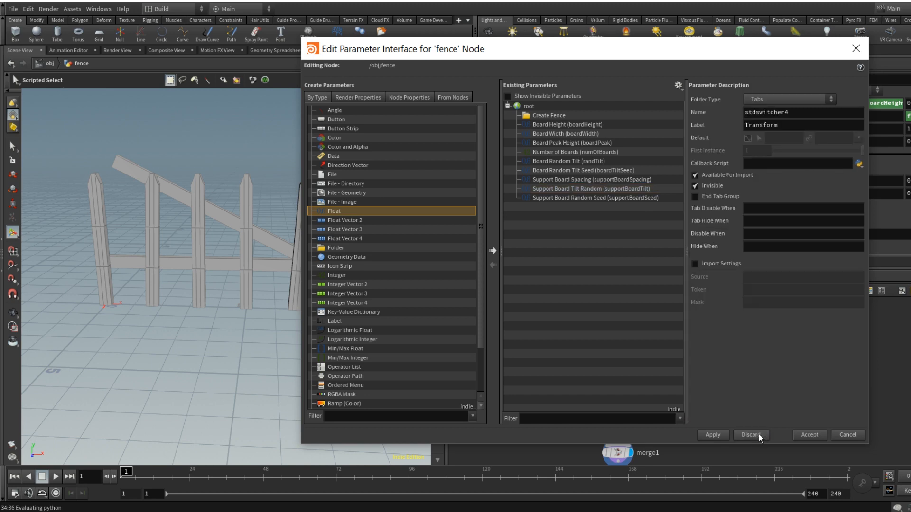
{"action": "left_click", "coordinate": [627, 189]}
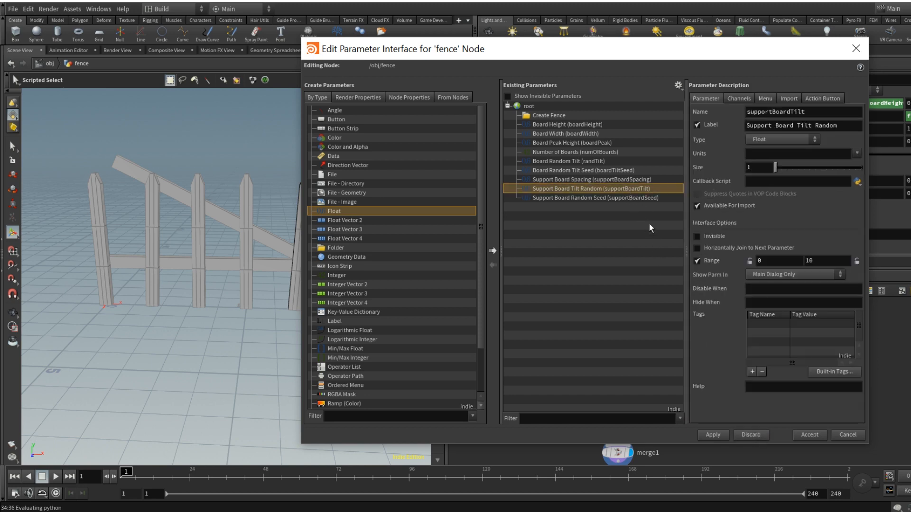
{"action": "left_click", "coordinate": [749, 435]}
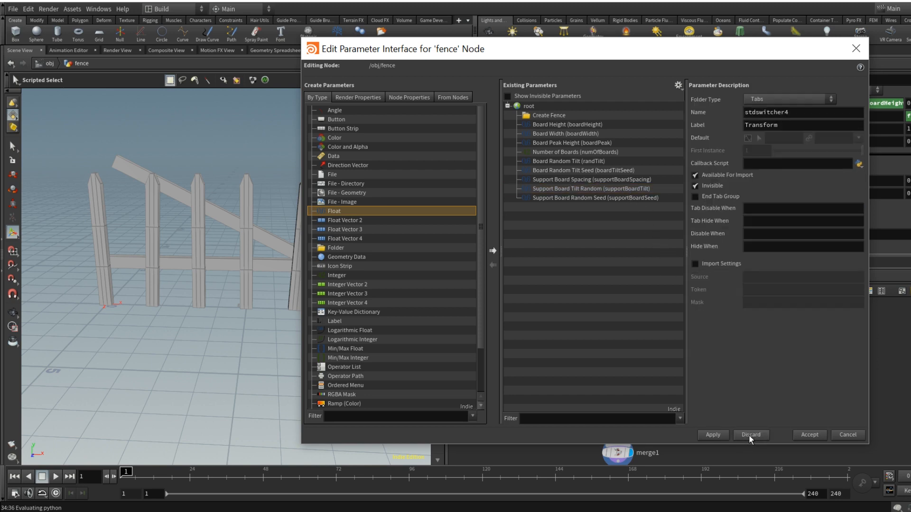
{"action": "left_click", "coordinate": [625, 188]}
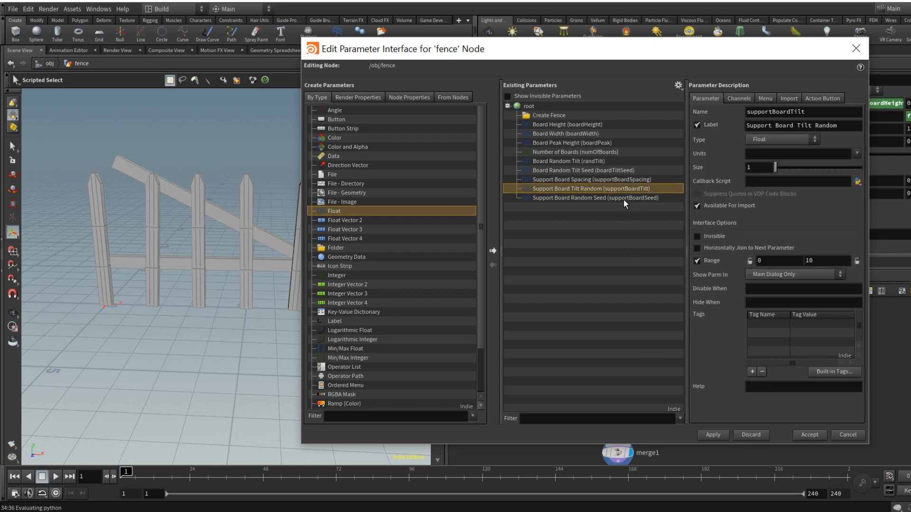
{"action": "key", "text": "Delete"}
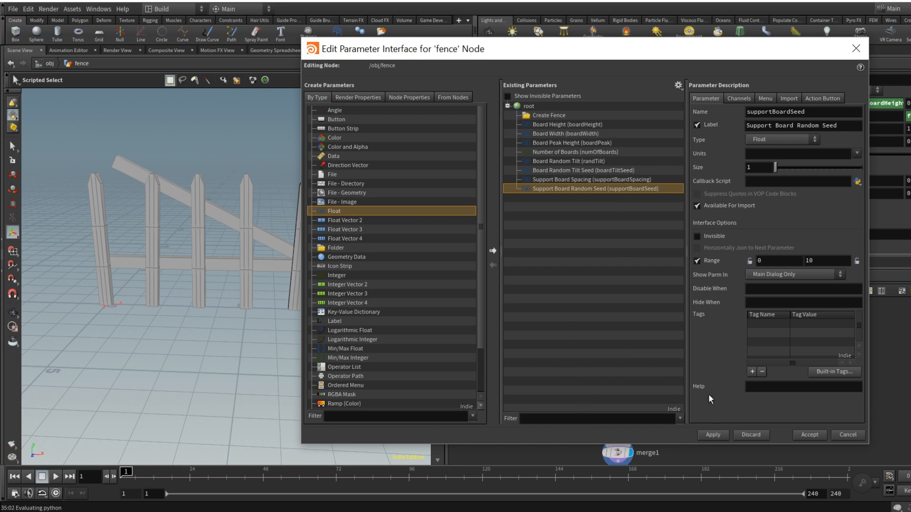
Step: Add a float parameter labelled "Support Board Tilt Random" directly above Support Board Random Seed
{"action": "left_click", "coordinate": [493, 251]}
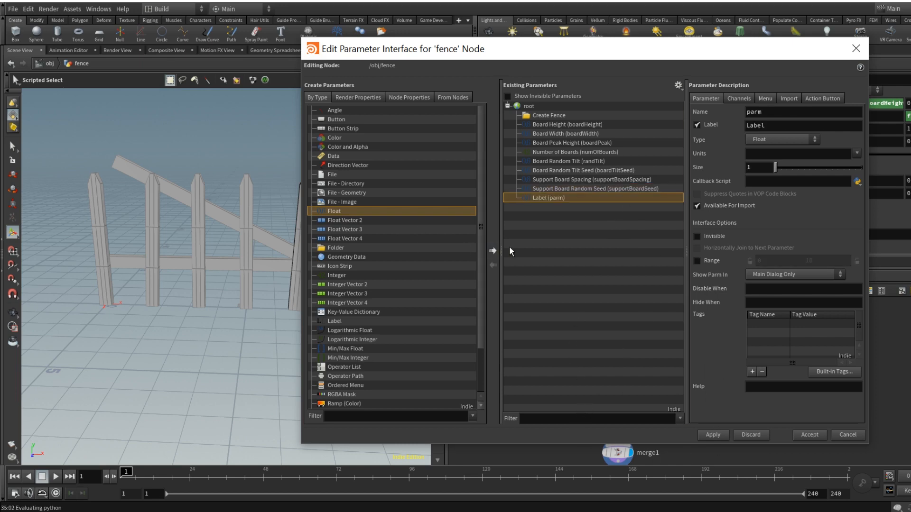
{"action": "left_click_drag", "start_coordinate": [530, 198], "coordinate": [536, 185]}
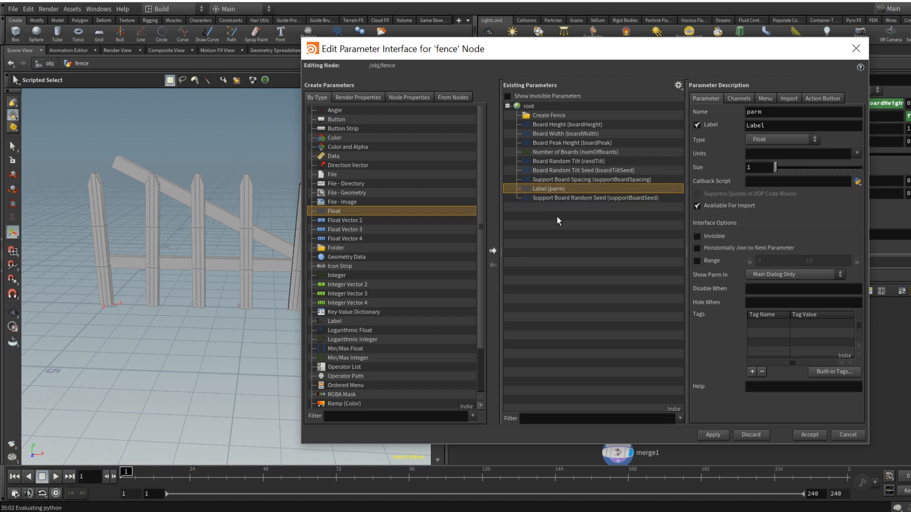
{"action": "double_click", "coordinate": [786, 125]}
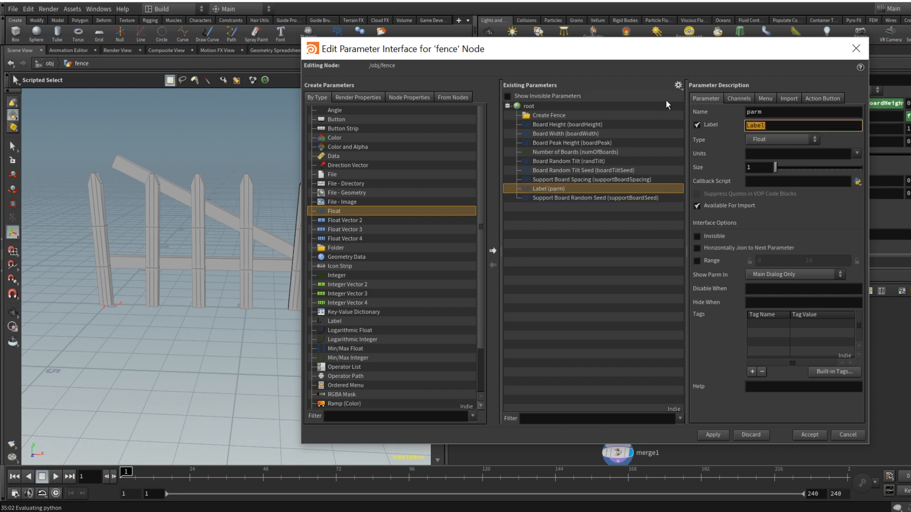
{"action": "key", "text": "ctrl+v"}
Step: Name the new parameter SupportBoardTiltRandom and accept the parameter interface changes
{"action": "left_click_drag", "start_coordinate": [785, 114], "coordinate": [665, 105]}
{"action": "key", "text": "ctrl+v"}
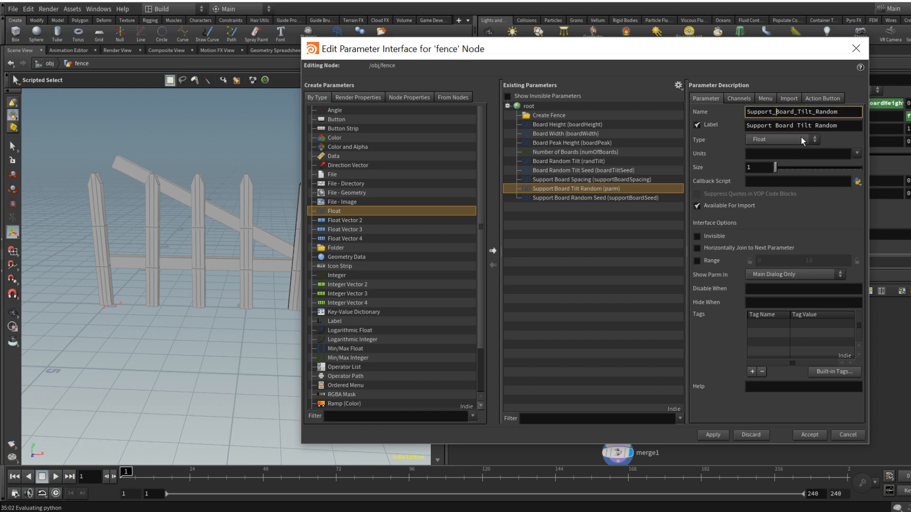
{"action": "key", "text": "BackSpace"}
{"action": "left_click", "coordinate": [801, 112]}
{"action": "key", "text": "BackSpace"}
{"action": "left_click", "coordinate": [809, 112]}
{"action": "key", "text": "BackSpace"}
{"action": "left_click", "coordinate": [814, 435]}
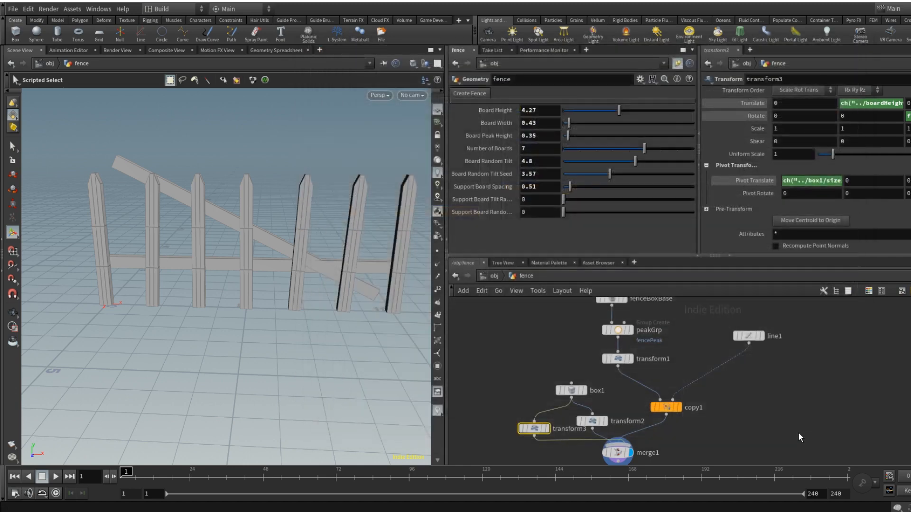
Step: Insert a relative reference to Support Board Tilt Random, plus 5, inside rand() in transform3's Z rotation expression, and try its slider
{"action": "right_click", "coordinate": [540, 201]}
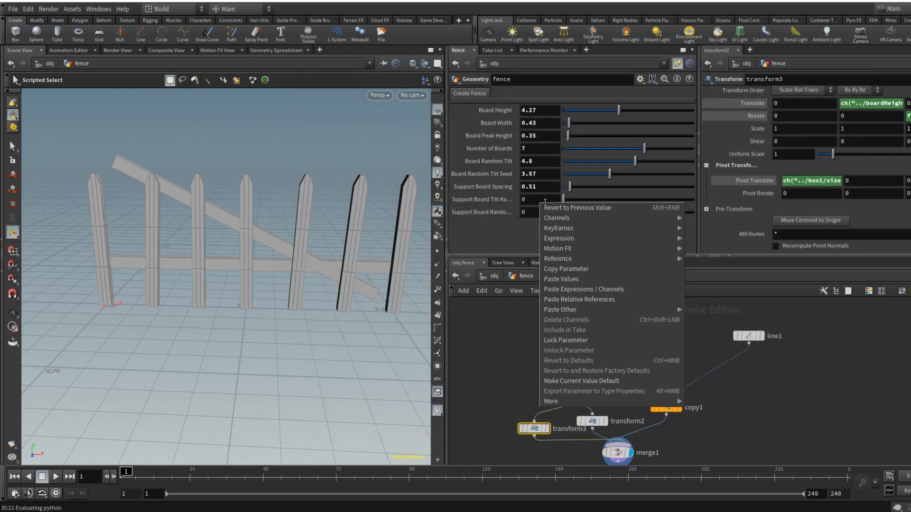
{"action": "mouse_move", "coordinate": [569, 239]}
{"action": "left_click", "coordinate": [575, 269]}
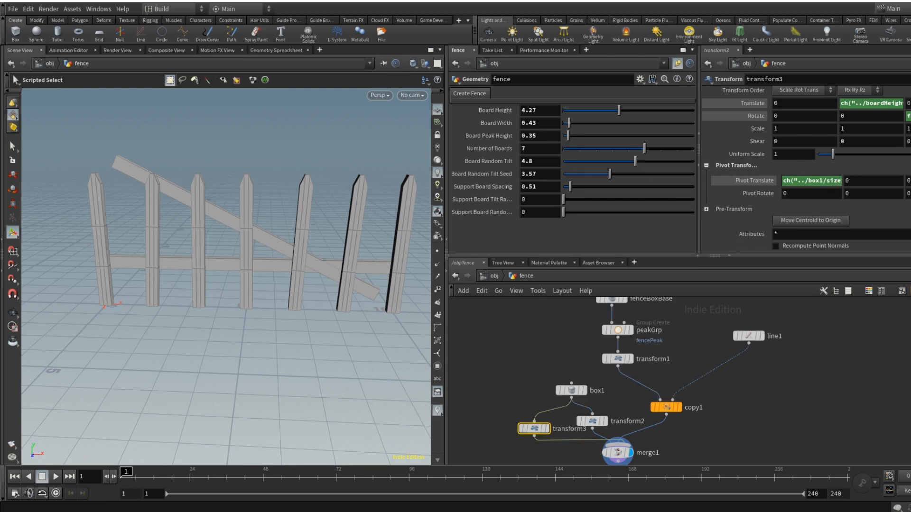
{"action": "left_click", "coordinate": [909, 115]}
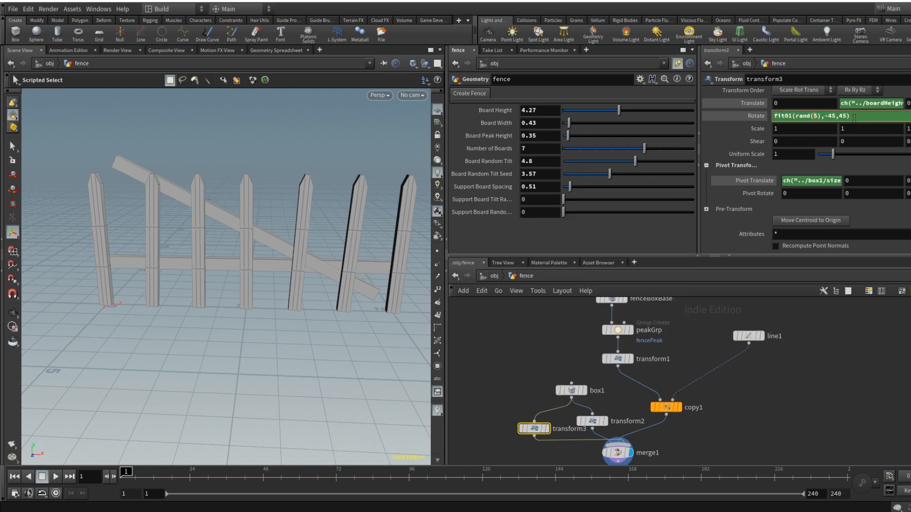
{"action": "right_click", "coordinate": [813, 116]}
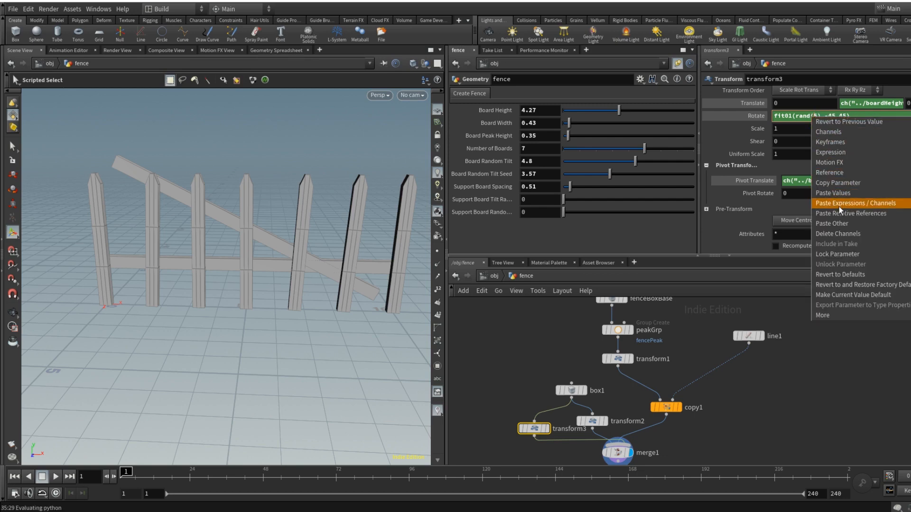
{"action": "left_click", "coordinate": [852, 213]}
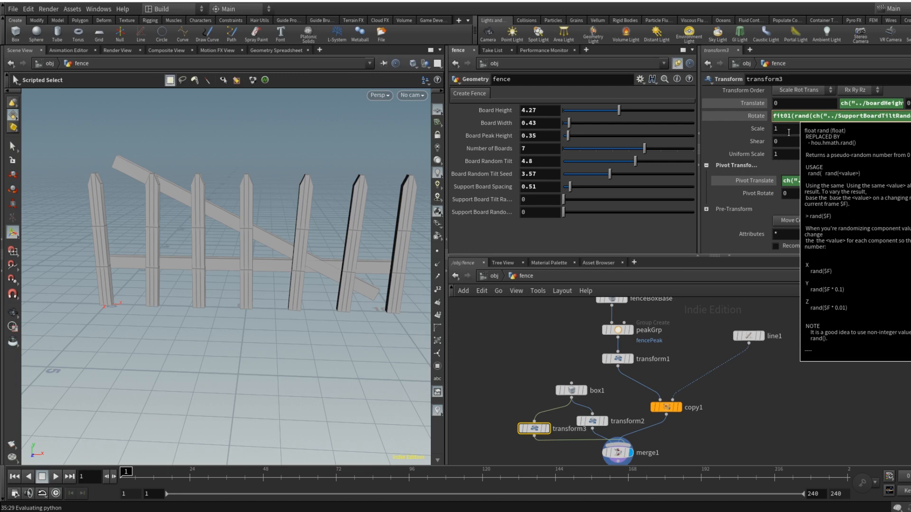
{"action": "key", "text": "Tab"}
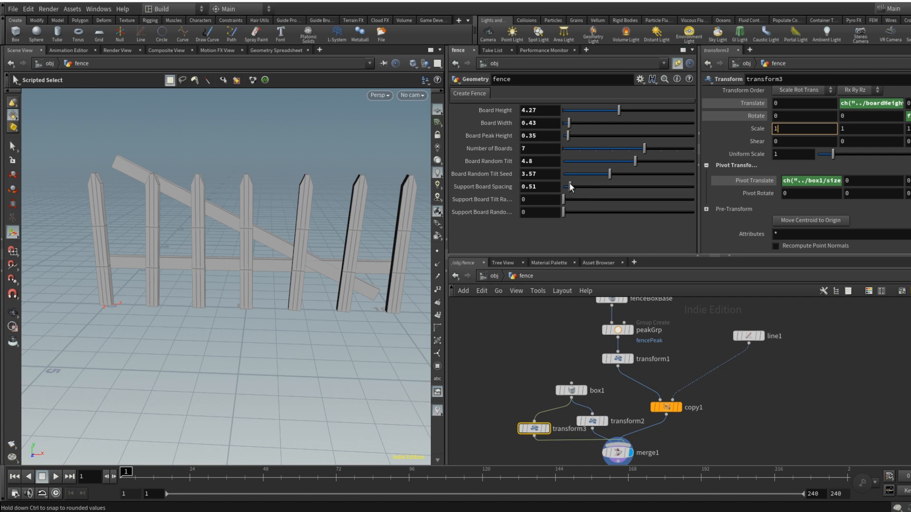
{"action": "left_click_drag", "start_coordinate": [564, 199], "coordinate": [495, 226]}
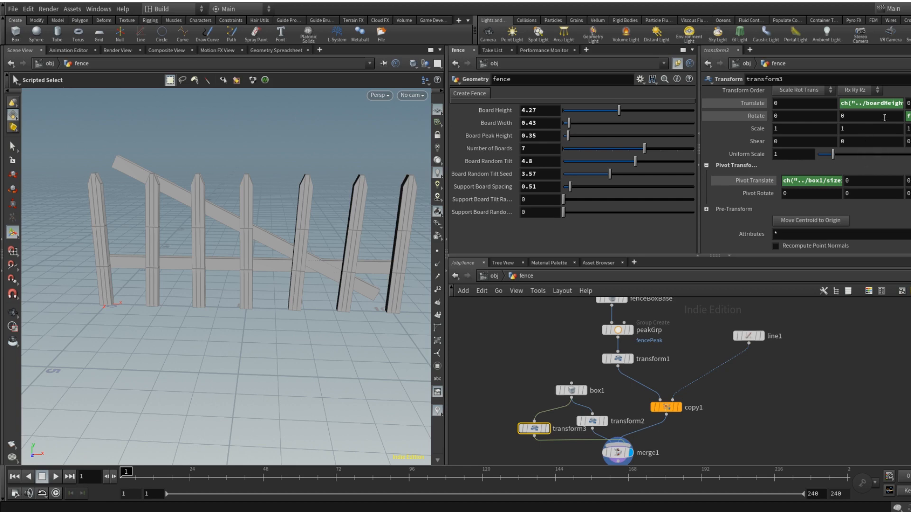
Step: Copy Support Board Random Seed and paste its relative reference as the first range argument of fit01 in transform3's Z rotation
{"action": "left_click", "coordinate": [908, 116]}
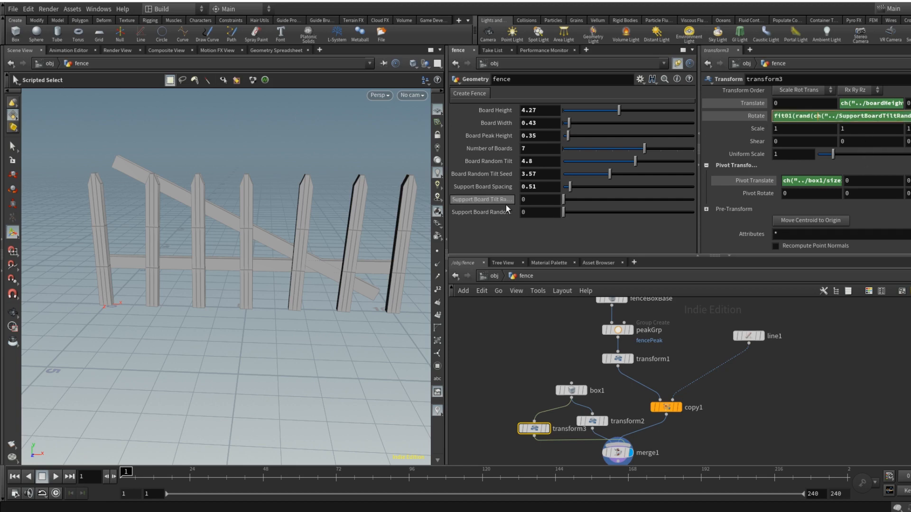
{"action": "left_click", "coordinate": [542, 212]}
{"action": "right_click", "coordinate": [542, 212]}
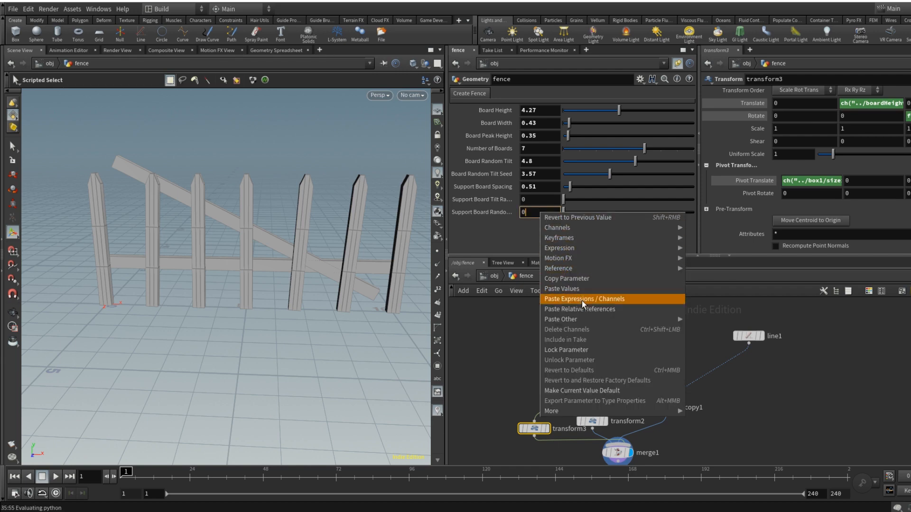
{"action": "left_click", "coordinate": [581, 288]}
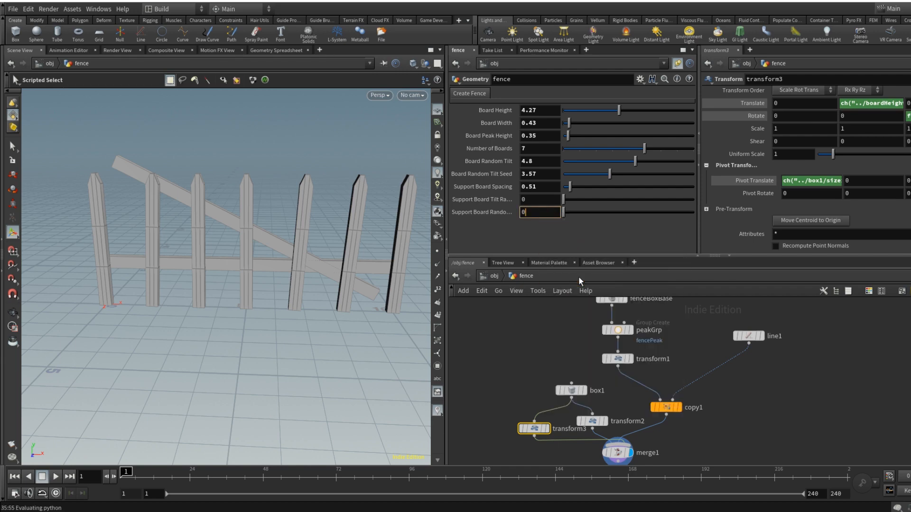
{"action": "left_click", "coordinate": [909, 116]}
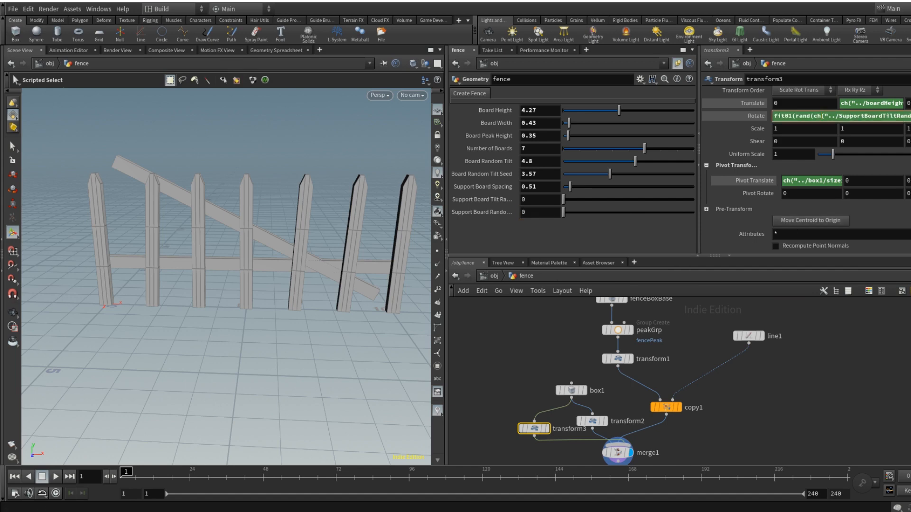
{"action": "key", "text": "Left"}
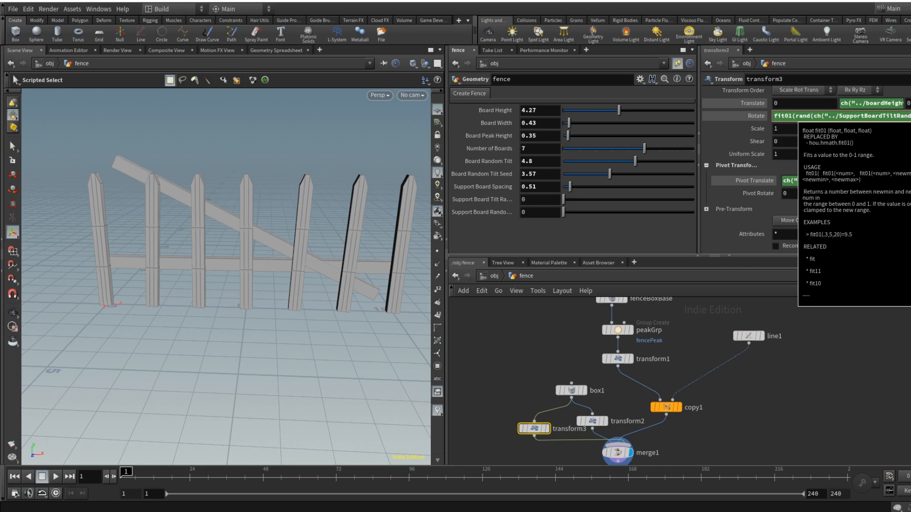
{"action": "right_click", "coordinate": [833, 116]}
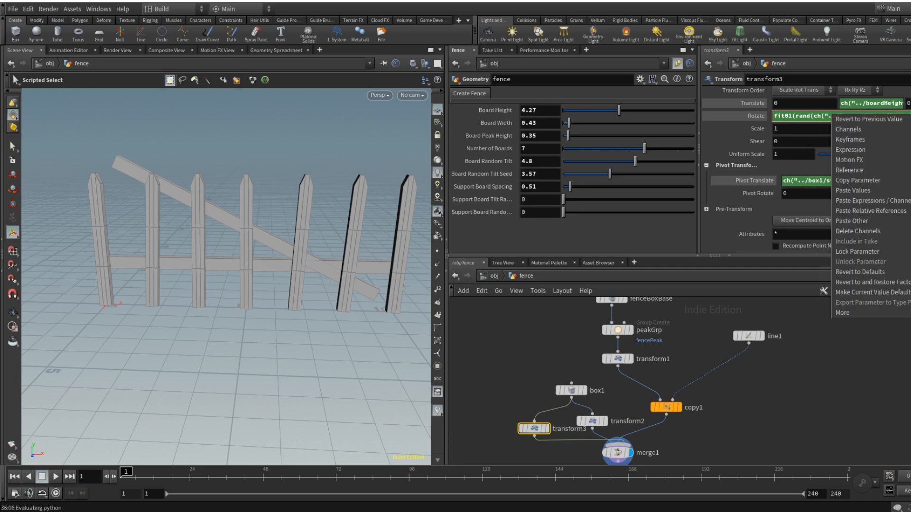
{"action": "left_click", "coordinate": [900, 211]}
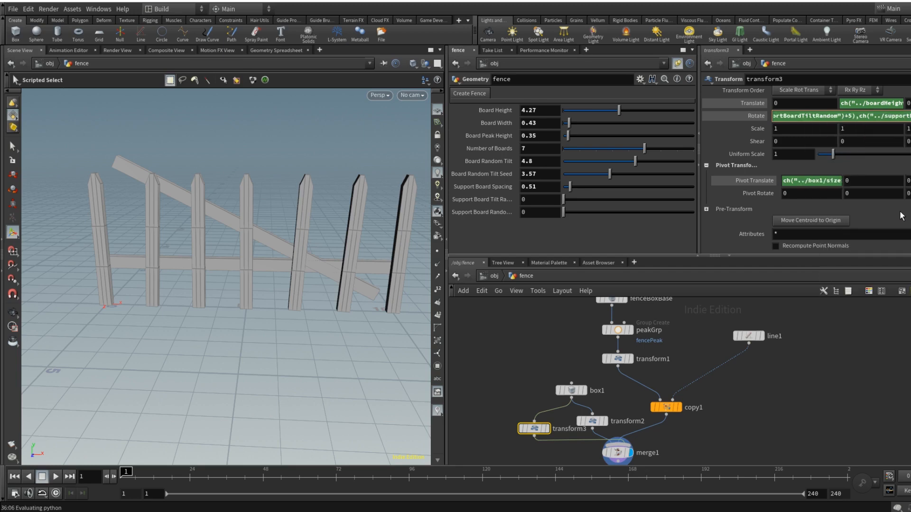
{"action": "key", "text": "Right"}
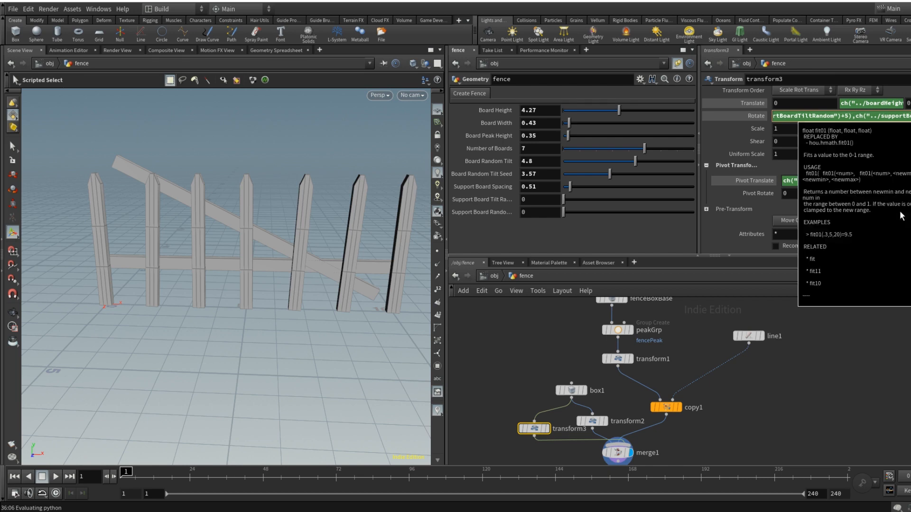
{"action": "key", "text": "Right"}
{"action": "key", "text": "Right"}
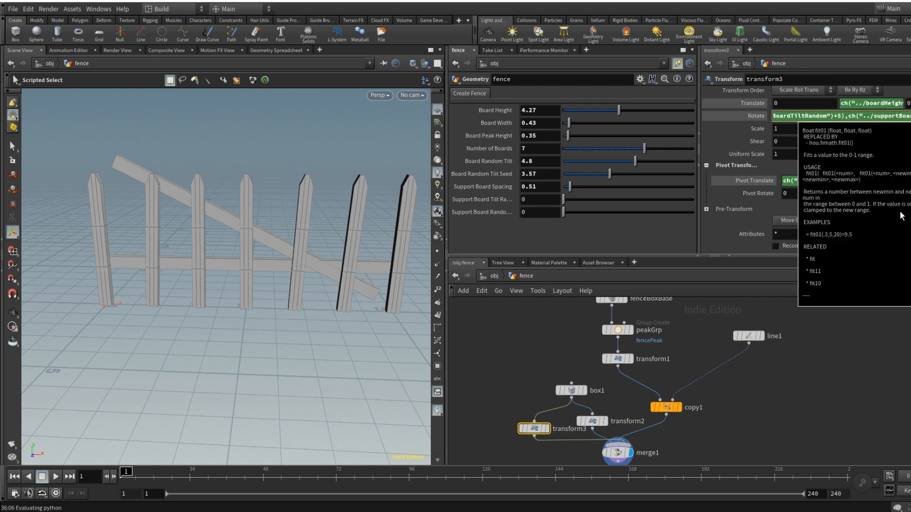
{"action": "key", "text": "Return"}
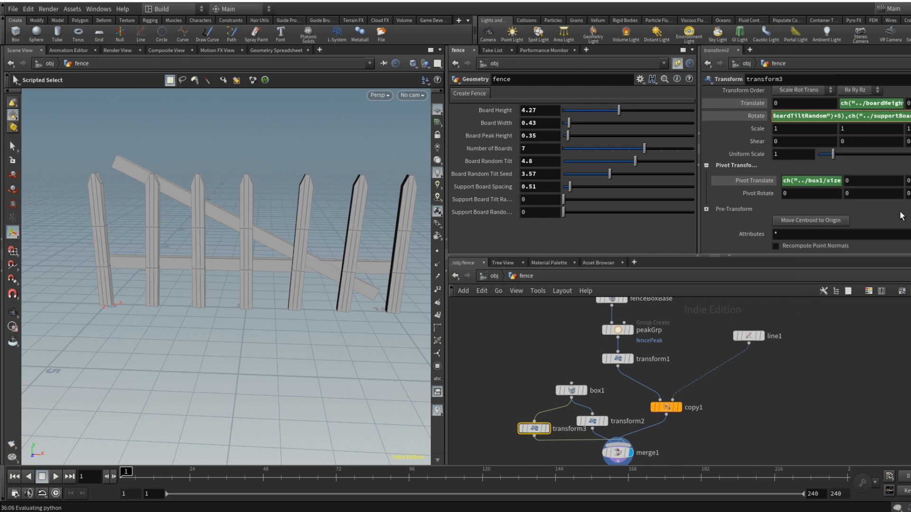
Step: Multiply the lower fit01 bound in transform3's Z rotation expression by -1, and set the two support board tilt sliders to 4.75 and 3.69
{"action": "key", "text": "Left"}
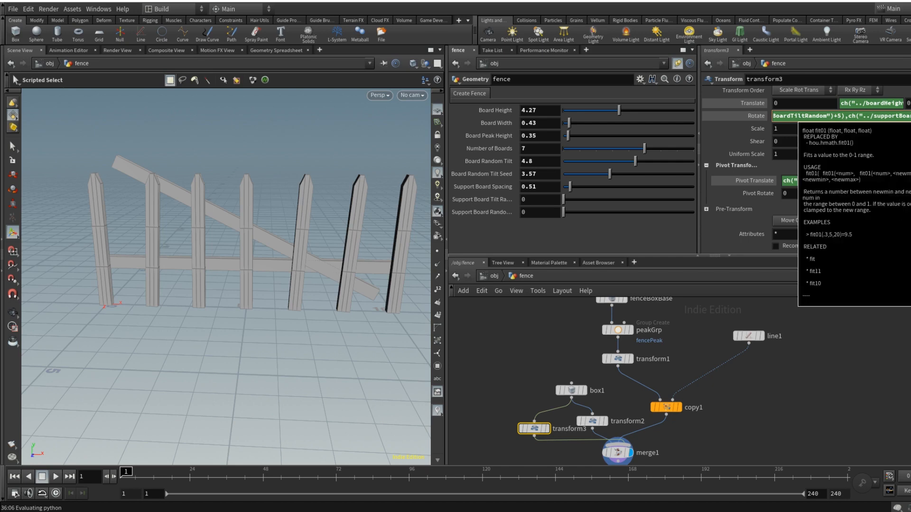
{"action": "right_click", "coordinate": [833, 117]}
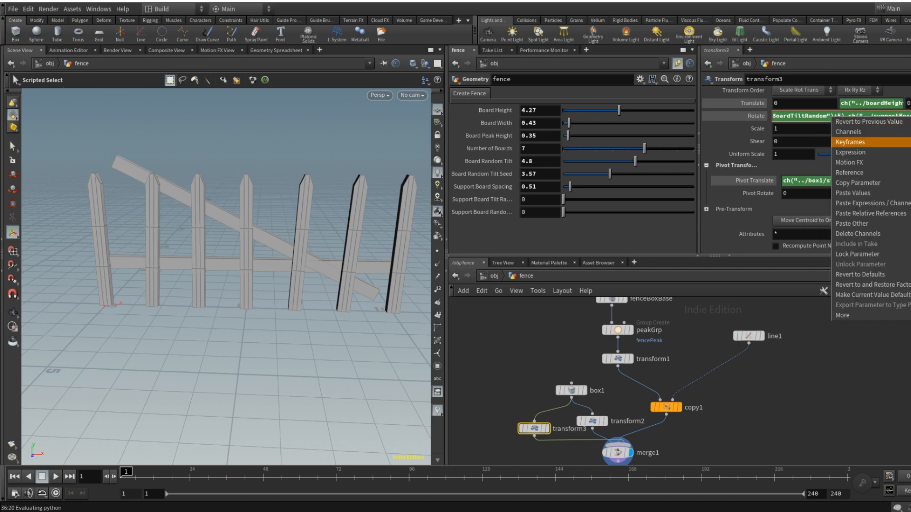
{"action": "left_click", "coordinate": [888, 216]}
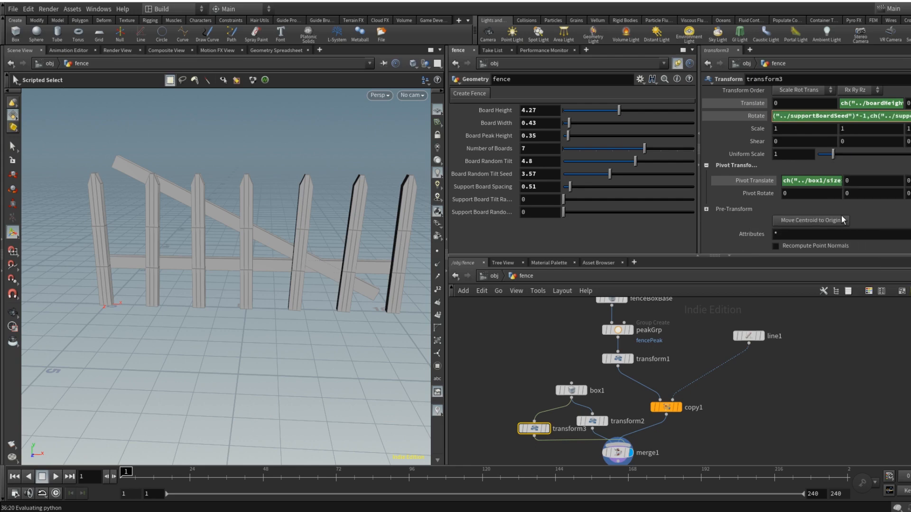
{"action": "key", "text": "Return"}
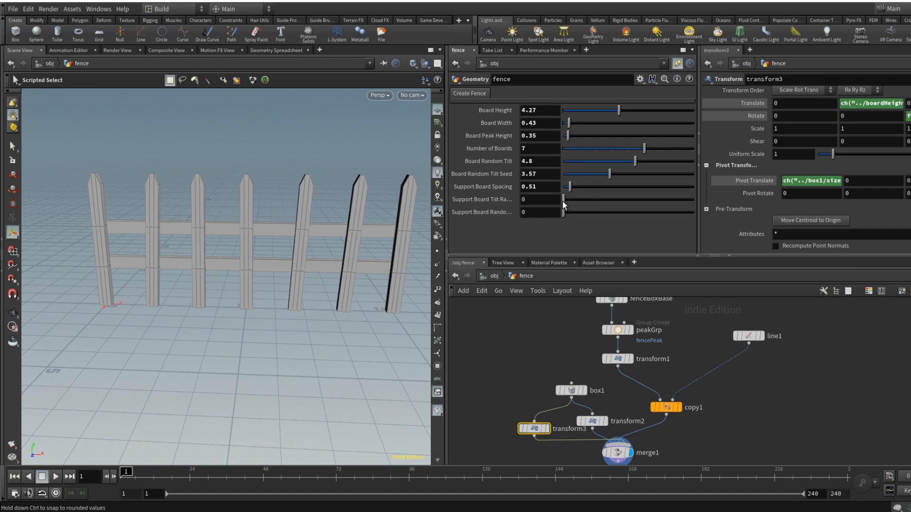
{"action": "left_click_drag", "start_coordinate": [563, 212], "coordinate": [655, 212]}
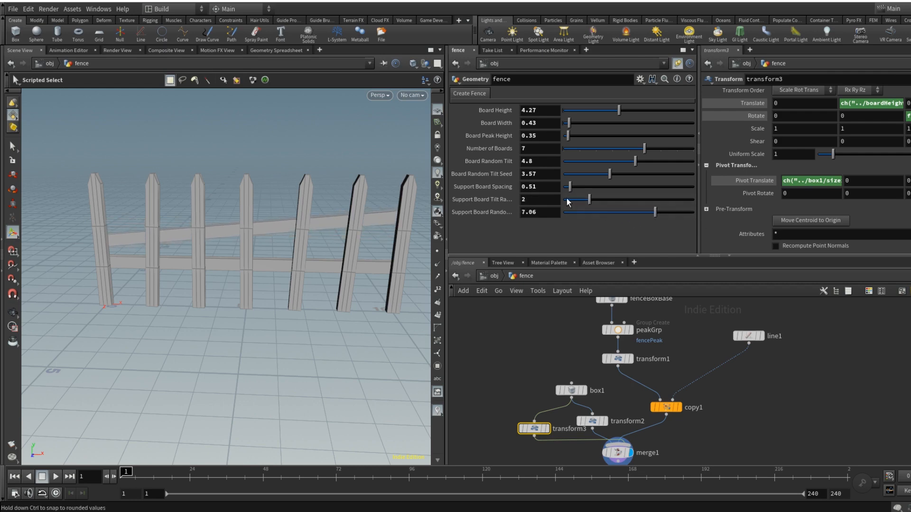
{"action": "left_click_drag", "start_coordinate": [589, 200], "coordinate": [611, 224]}
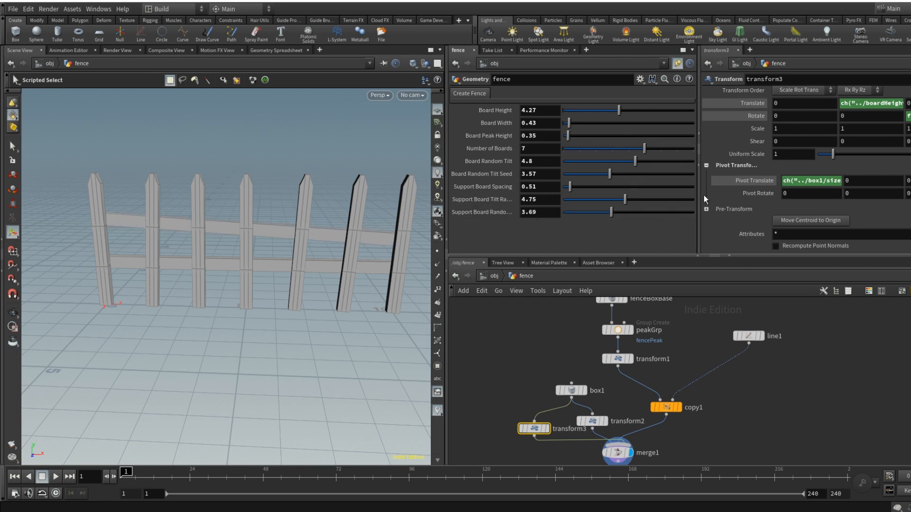
Step: Copy the Z rotation expression of transform3 and paste it into the Z rotation of transform2
{"action": "left_click", "coordinate": [908, 116]}
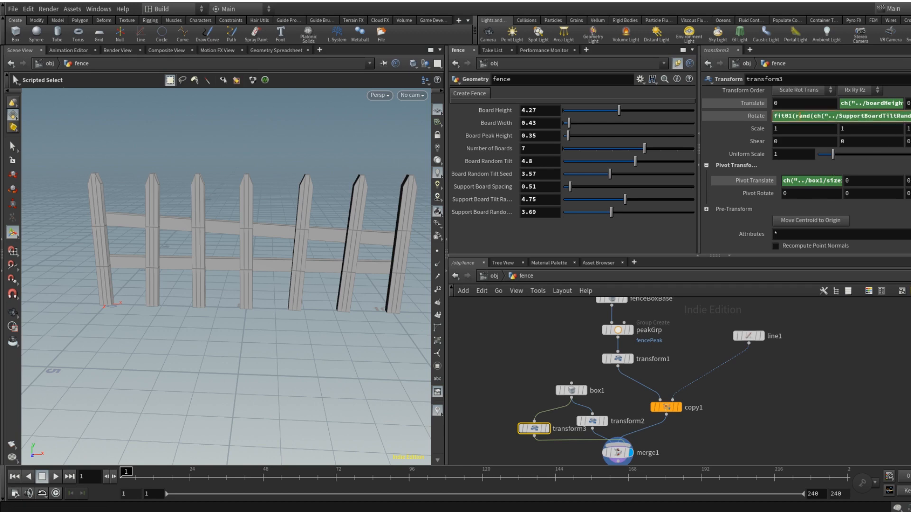
{"action": "left_click", "coordinate": [801, 116]}
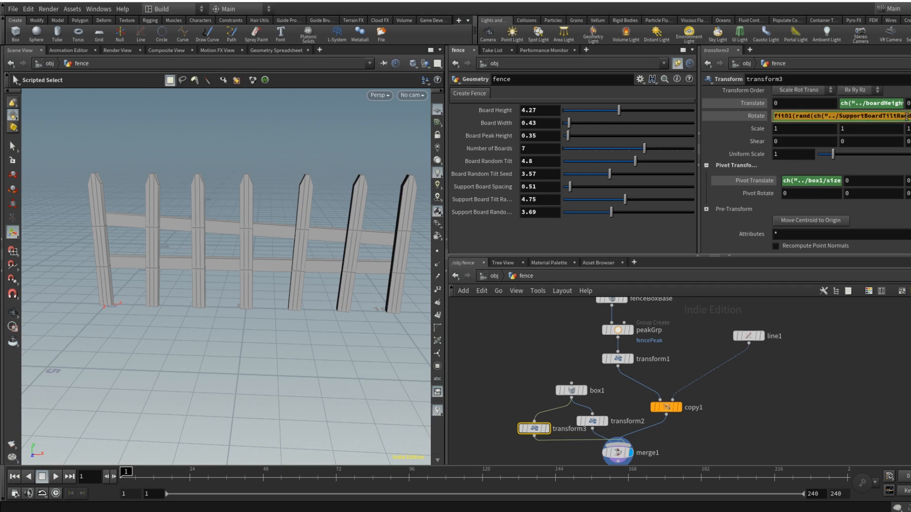
{"action": "left_click", "coordinate": [591, 427]}
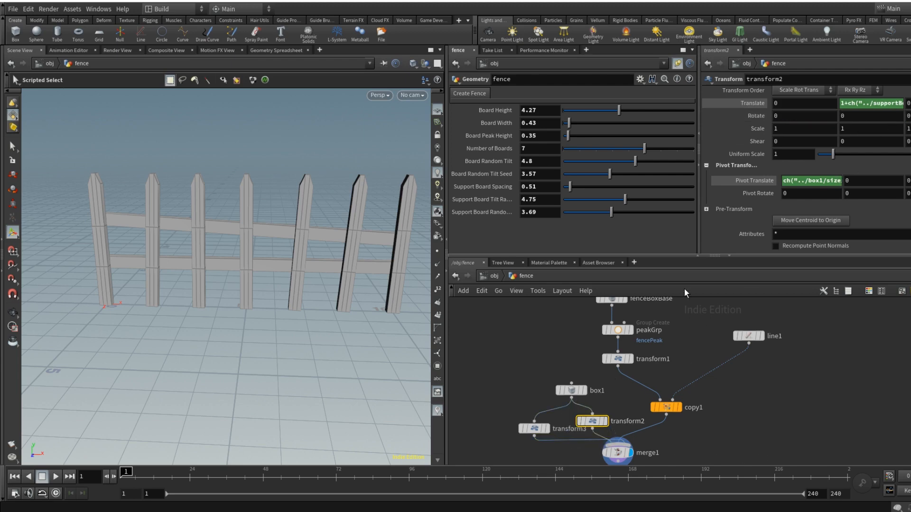
{"action": "double_click", "coordinate": [908, 116]}
{"action": "key", "text": "ctrl+v"}
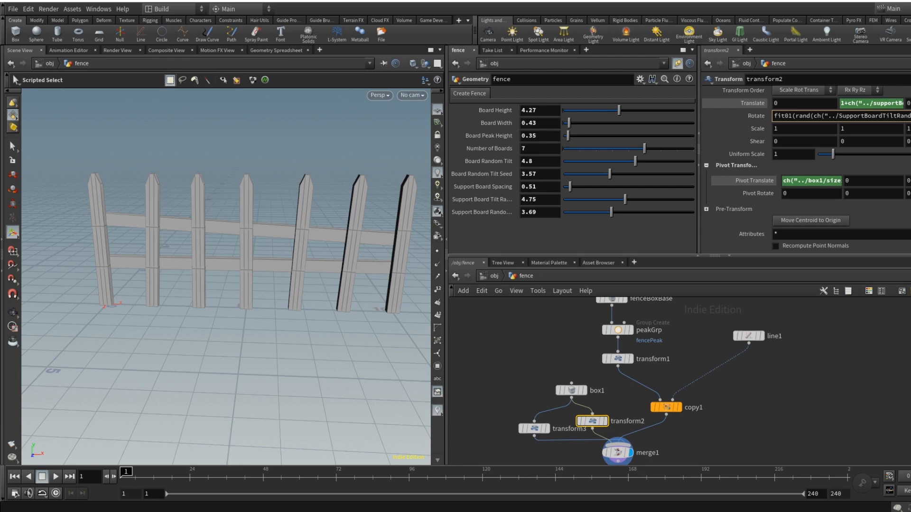
{"action": "key", "text": "Right"}
{"action": "key", "text": "Right"}
{"action": "key", "text": "Right"}
{"action": "key", "text": "Right"}
{"action": "key", "text": "Return"}
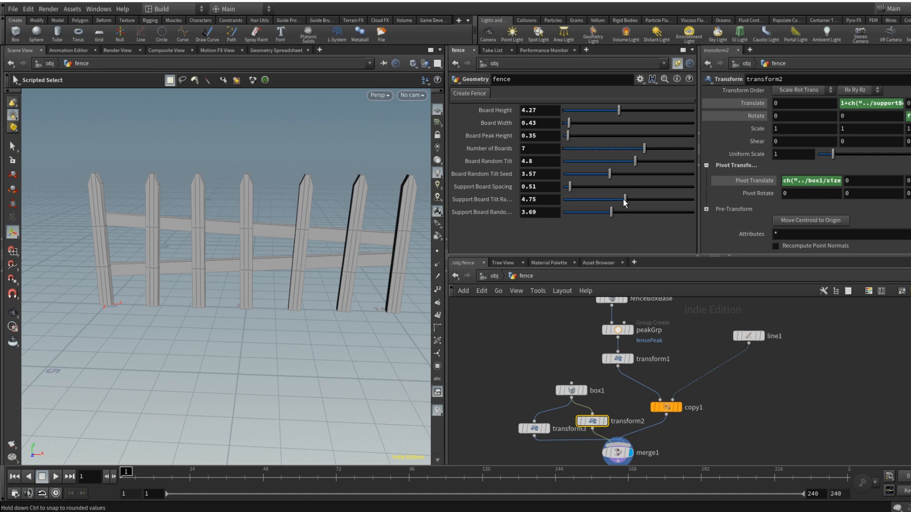
Step: Set the fence's support board tilt slider to 5.53 and the support board random slider below it to 4.35
{"action": "mouse_move", "coordinate": [625, 197]}
{"action": "left_mouse_down"}
{"action": "mouse_move", "coordinate": [628, 206]}
{"action": "mouse_move", "coordinate": [636, 202]}
{"action": "left_mouse_up"}
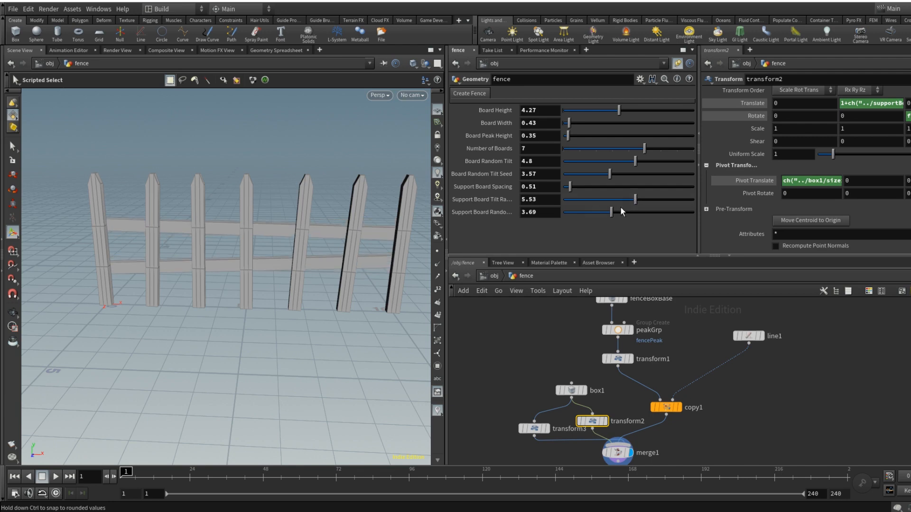
{"action": "mouse_move", "coordinate": [608, 211]}
{"action": "left_mouse_down"}
{"action": "mouse_move", "coordinate": [643, 212]}
{"action": "mouse_move", "coordinate": [519, 211]}
{"action": "mouse_move", "coordinate": [707, 218]}
{"action": "mouse_move", "coordinate": [503, 210]}
{"action": "mouse_move", "coordinate": [678, 218]}
{"action": "mouse_move", "coordinate": [580, 218]}
{"action": "mouse_move", "coordinate": [619, 219]}
{"action": "left_mouse_up"}
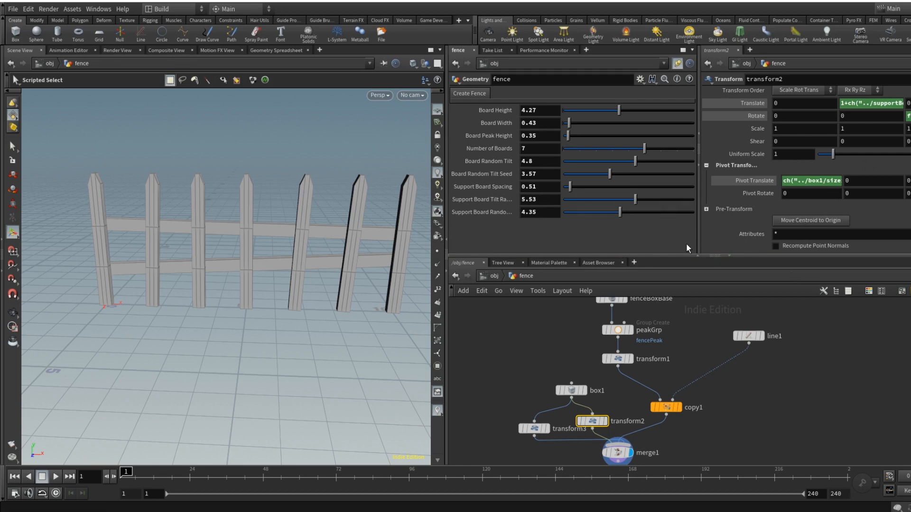
Step: Move the box1, transform2 and transform3 nodes farther from merge1, and inspect the tilted support boards from several angles
{"action": "middle_click_drag", "start_coordinate": [345, 303], "coordinate": [345, 236], "text": "alt"}
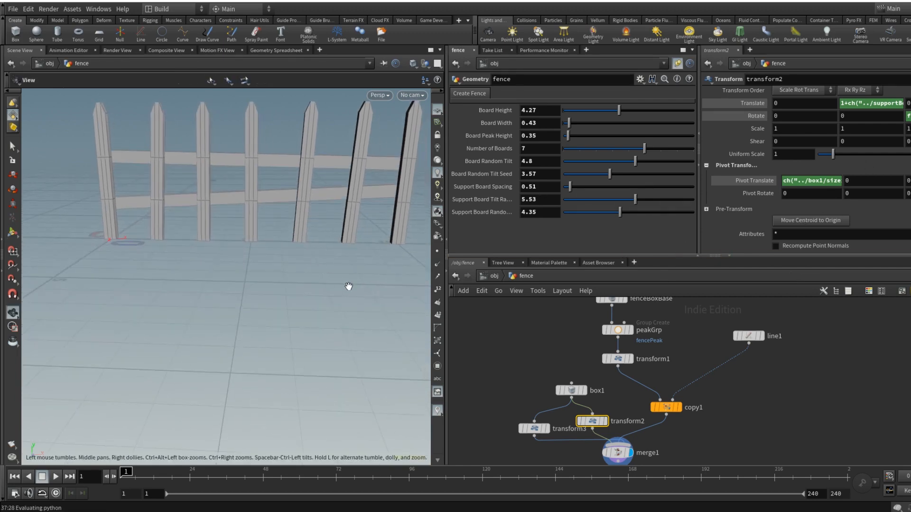
{"action": "scroll", "coordinate": [352, 285], "scroll_direction": "down", "scroll_amount": 2, "text": "alt"}
{"action": "left_click_drag", "start_coordinate": [517, 375], "coordinate": [580, 396]}
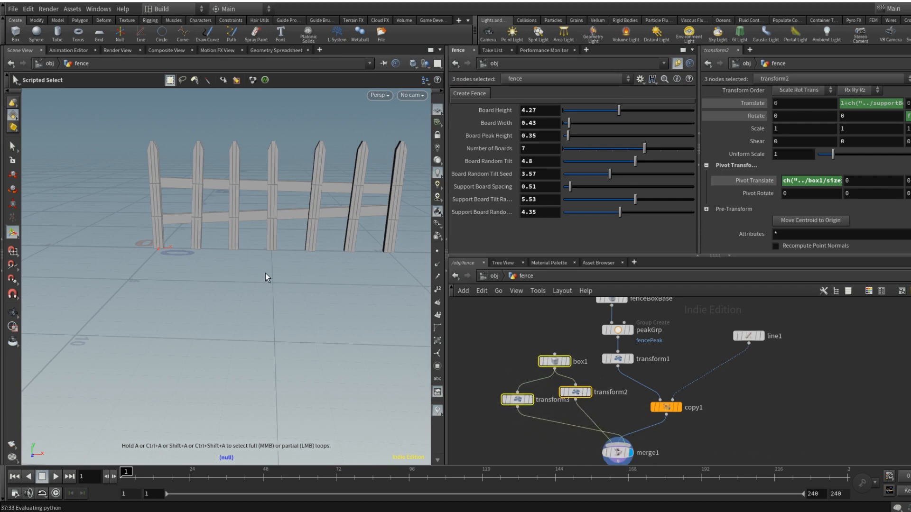
{"action": "left_click_drag", "start_coordinate": [238, 278], "coordinate": [217, 209], "text": "alt"}
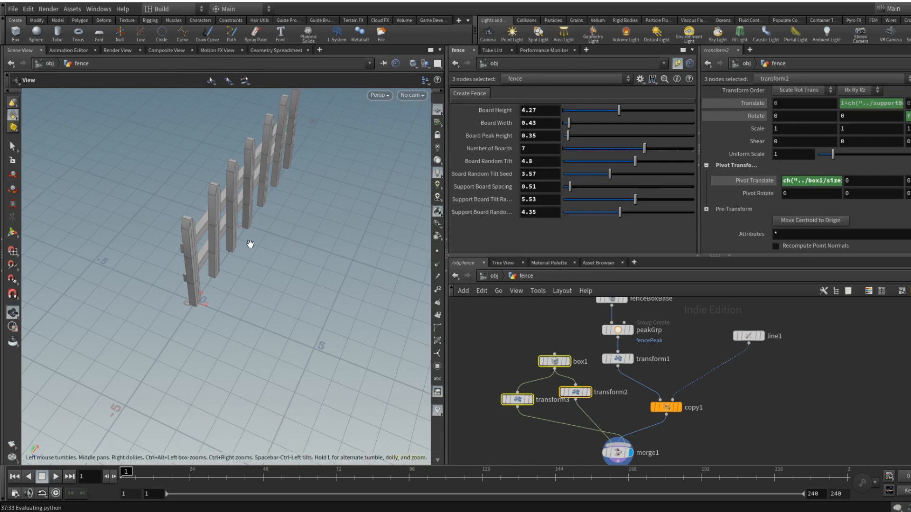
{"action": "left_click_drag", "start_coordinate": [250, 243], "coordinate": [203, 251], "text": "alt"}
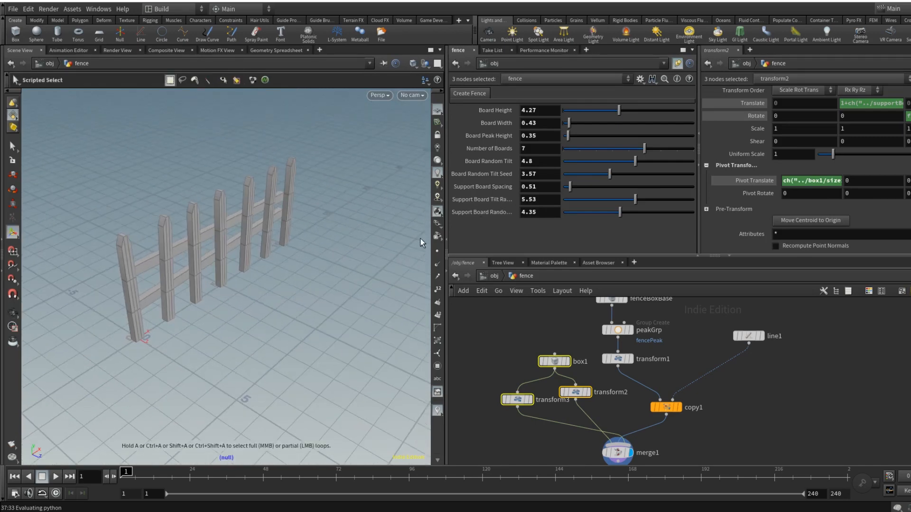
{"action": "left_click_drag", "start_coordinate": [377, 244], "coordinate": [337, 242], "text": "alt"}
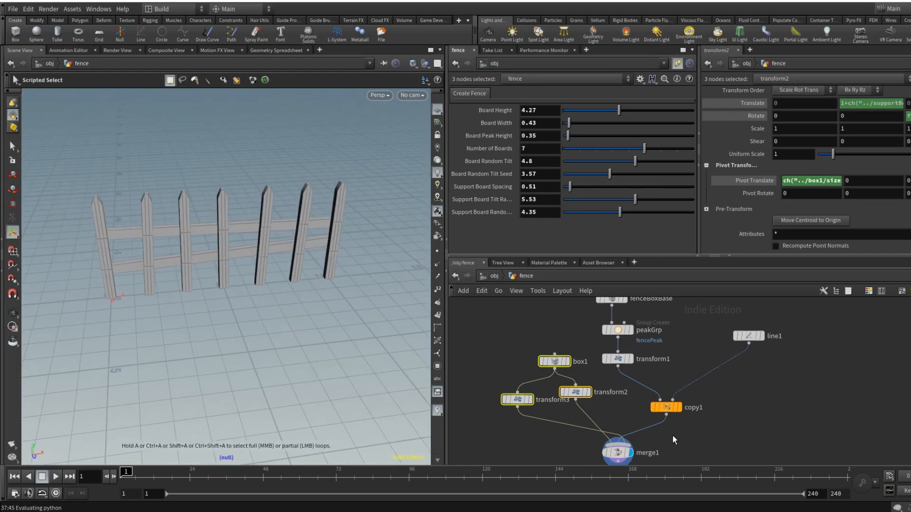
Step: Add a Bend node below merge1, connect merge1's output to its first input and display the bend result
{"action": "middle_click_drag", "start_coordinate": [673, 436], "coordinate": [691, 359]}
{"action": "left_click", "coordinate": [650, 409]}
{"action": "key", "text": "Tab"}
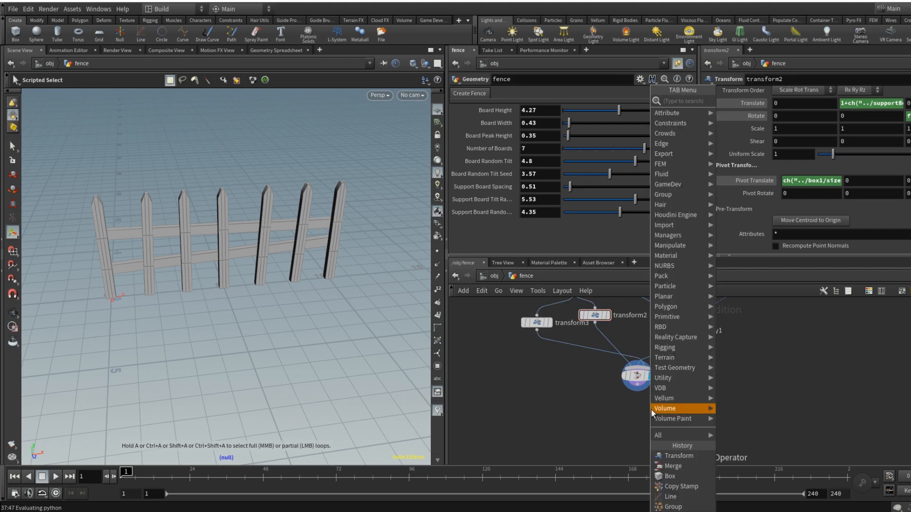
{"action": "mouse_move", "coordinate": [651, 411]}
{"action": "type", "text": "bend"}
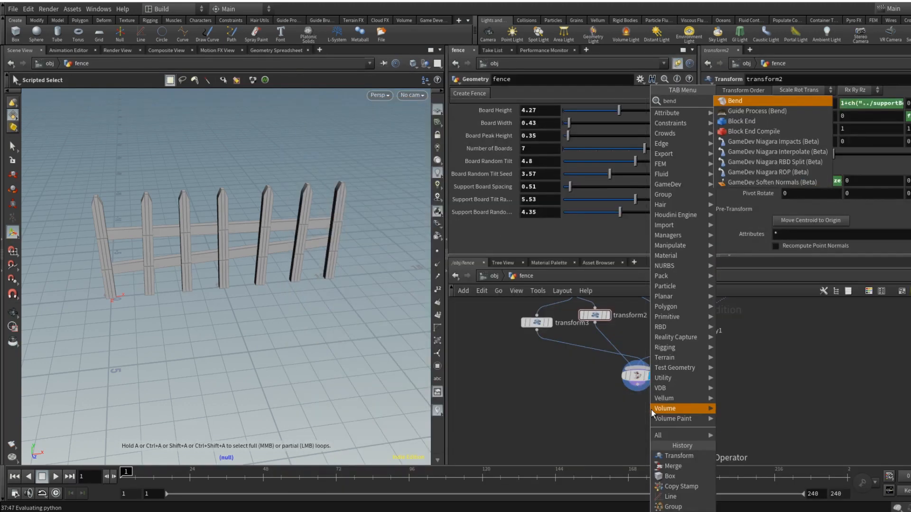
{"action": "key", "text": "Return"}
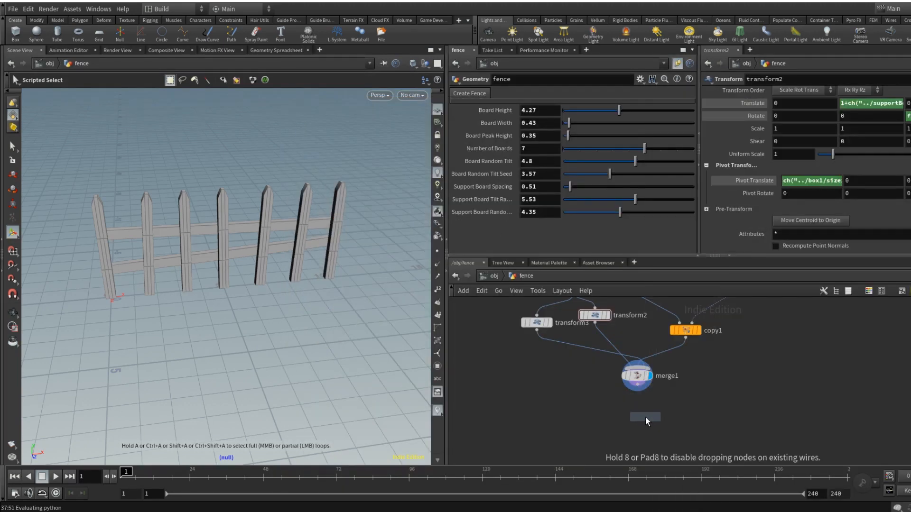
{"action": "left_click", "coordinate": [637, 422]}
{"action": "left_click", "coordinate": [638, 390]}
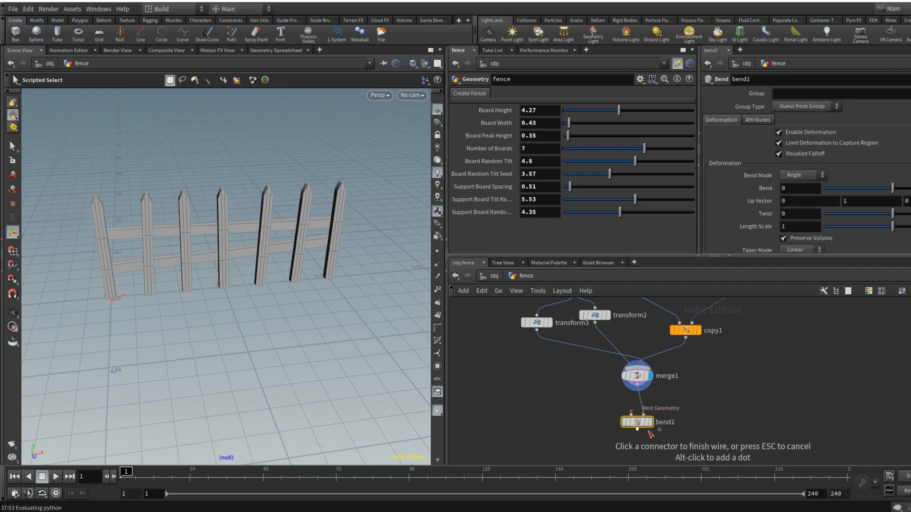
{"action": "left_click", "coordinate": [631, 414]}
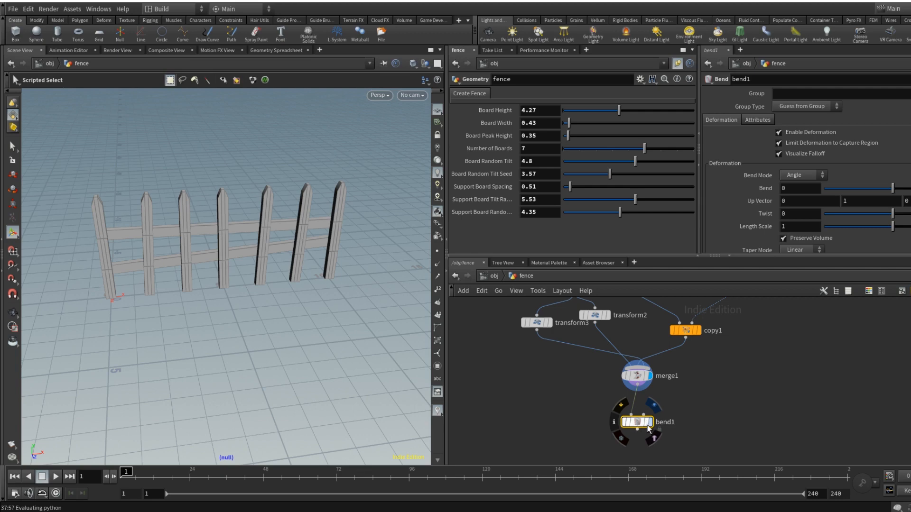
{"action": "left_click", "coordinate": [650, 423]}
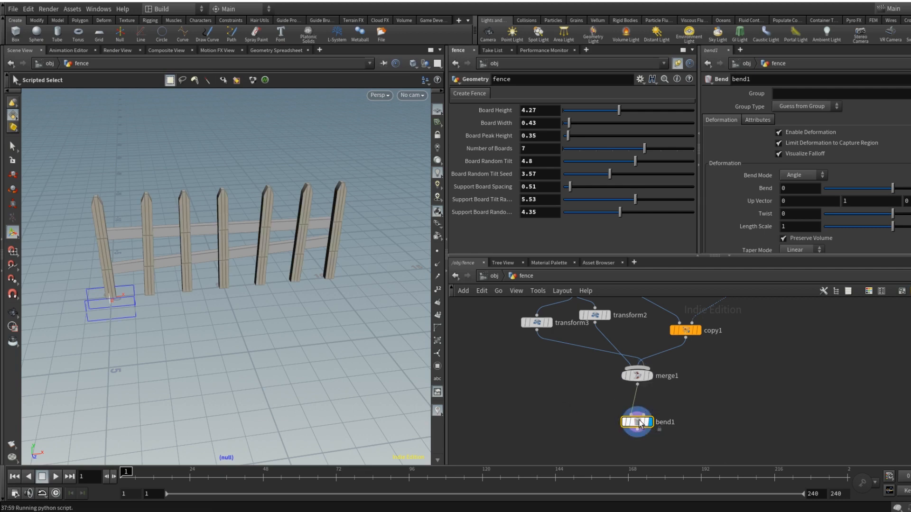
Step: Set the bend1 node's Up Vector to 0, 0, 1
{"action": "key", "text": "Escape"}
{"action": "left_click_drag", "start_coordinate": [320, 317], "coordinate": [183, 365]}
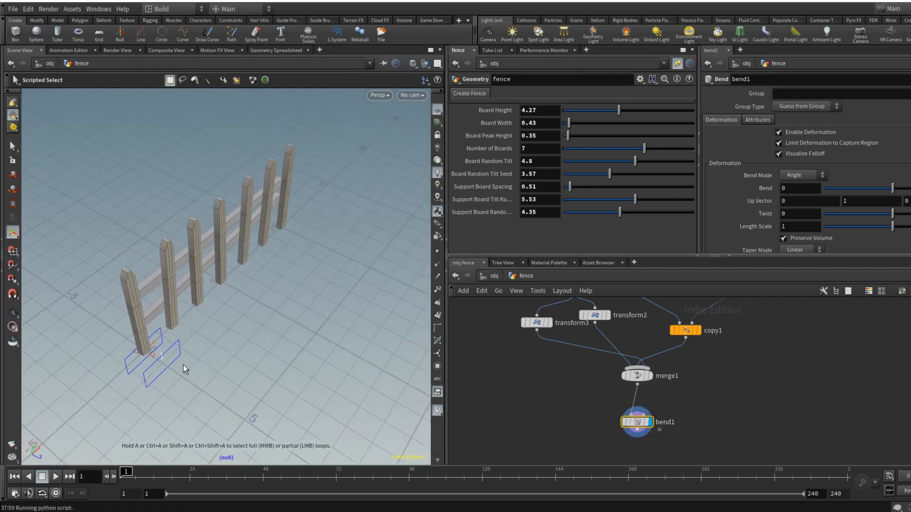
{"action": "key", "text": "s"}
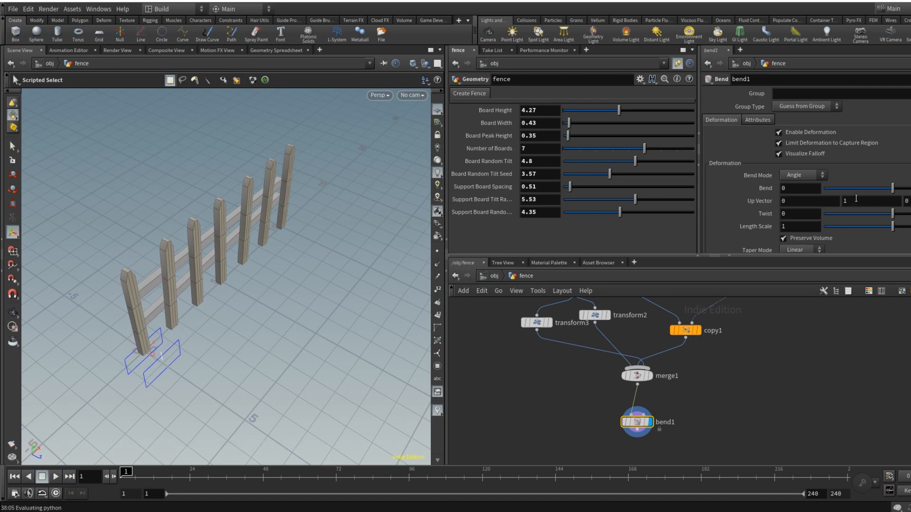
{"action": "left_click", "coordinate": [870, 200]}
{"action": "type", "text": "0"}
{"action": "key", "text": "Tab"}
{"action": "type", "text": "1"}
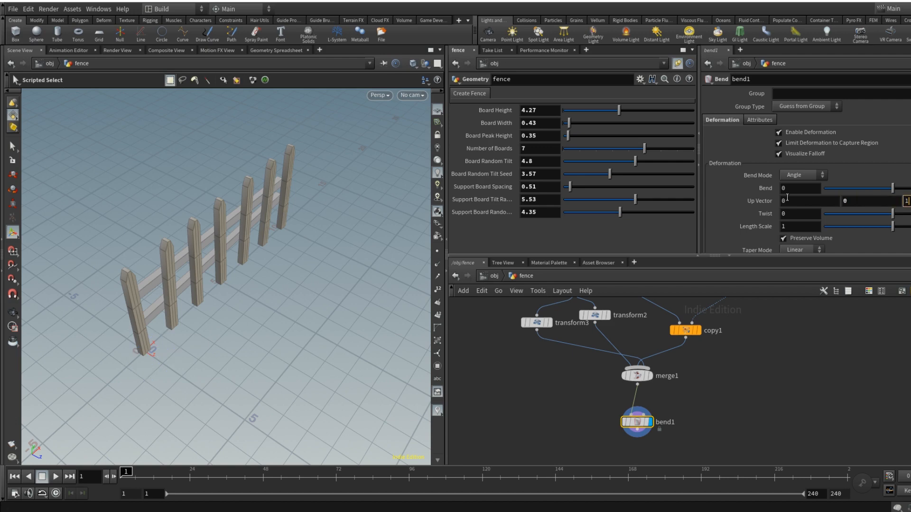
{"action": "key", "text": "Tab"}
Step: Set the bend1 node's Capture Direction to 1, 0, 0 and view the fence from the front
{"action": "scroll", "coordinate": [801, 209], "scroll_direction": "down", "scroll_amount": 3}
{"action": "scroll", "coordinate": [800, 209], "scroll_direction": "down", "scroll_amount": 4}
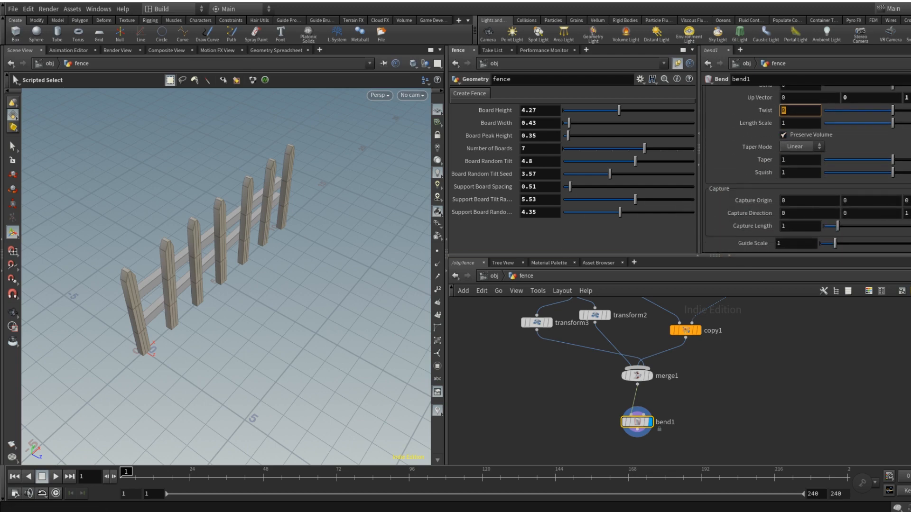
{"action": "left_click", "coordinate": [906, 213]}
{"action": "type", "text": "0"}
{"action": "key", "text": "shift+Tab"}
{"action": "key", "text": "shift+Tab"}
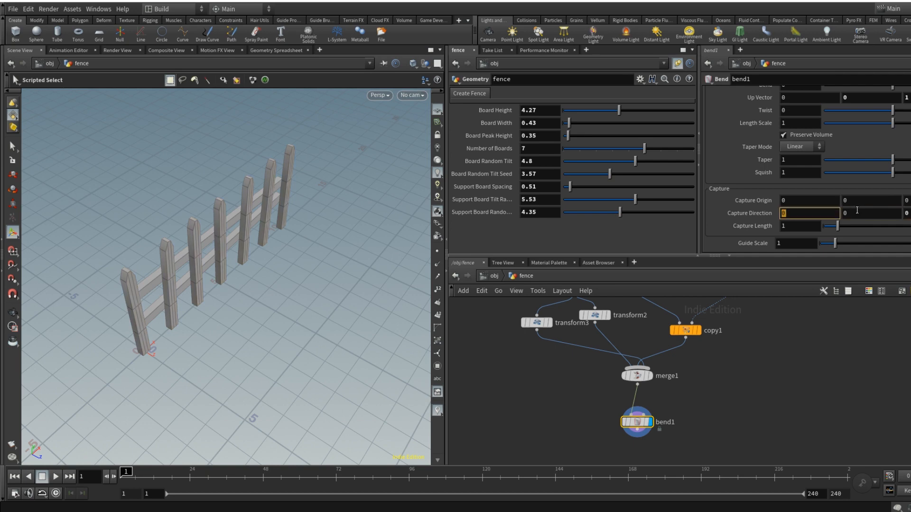
{"action": "type", "text": "1"}
{"action": "key", "text": "Tab"}
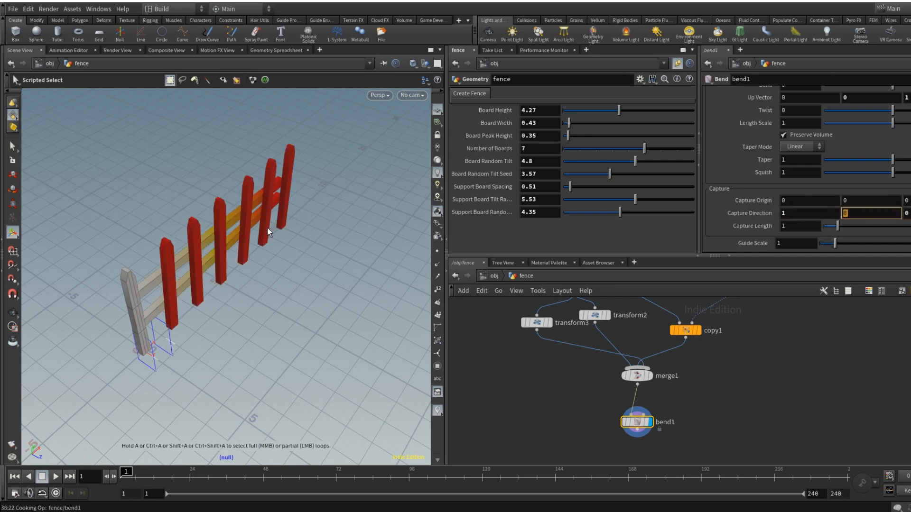
{"action": "key", "text": "Escape"}
{"action": "left_click_drag", "start_coordinate": [197, 326], "coordinate": [162, 331]}
{"action": "key", "text": "s"}
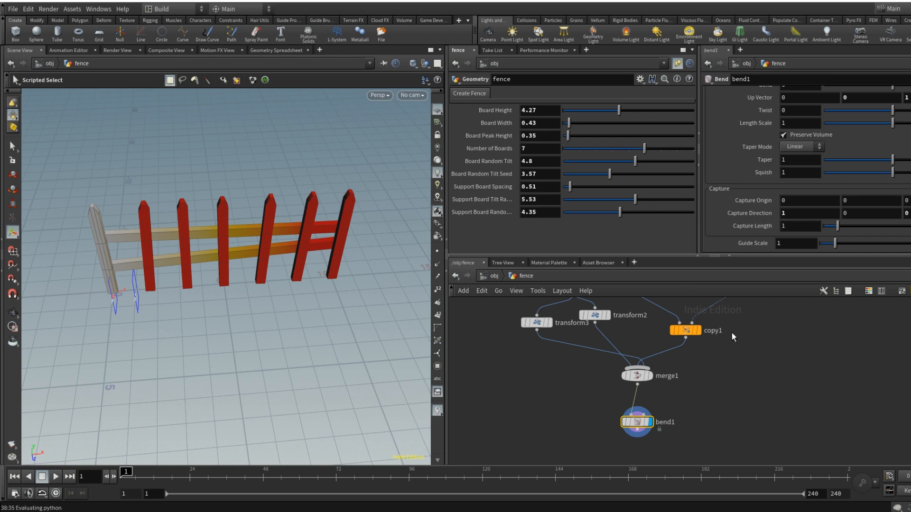
Step: Link the bend1 node's Capture Length to the line1 node's Length with a relative reference
{"action": "middle_click_drag", "start_coordinate": [746, 344], "coordinate": [741, 406]}
{"action": "left_click", "coordinate": [765, 319]}
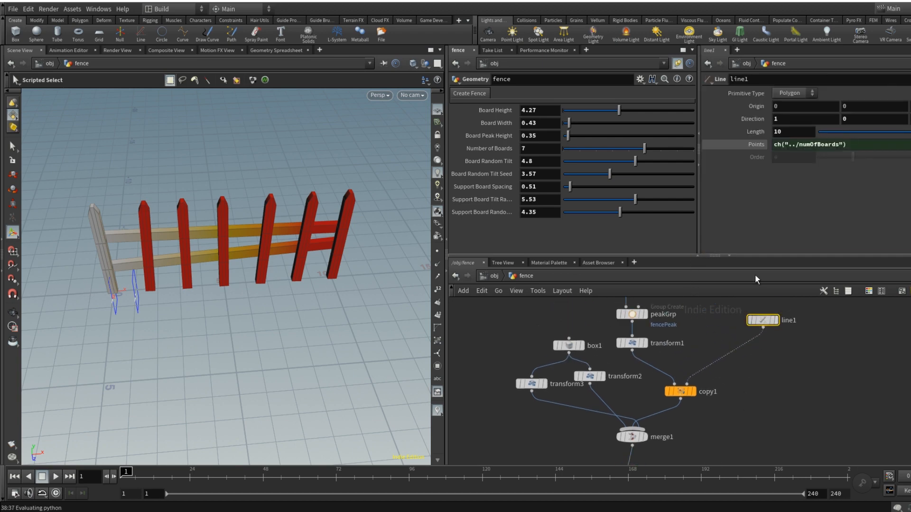
{"action": "right_click", "coordinate": [801, 133]}
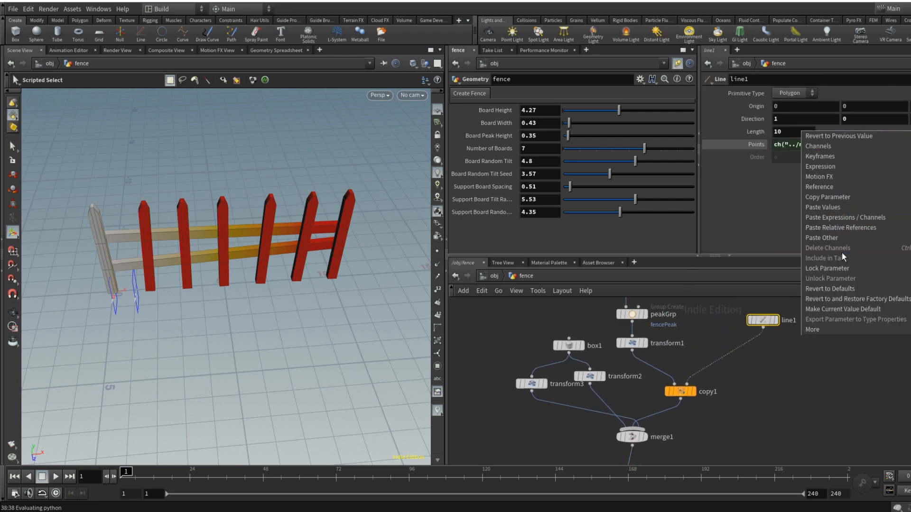
{"action": "mouse_move", "coordinate": [831, 237]}
{"action": "left_click", "coordinate": [844, 196]}
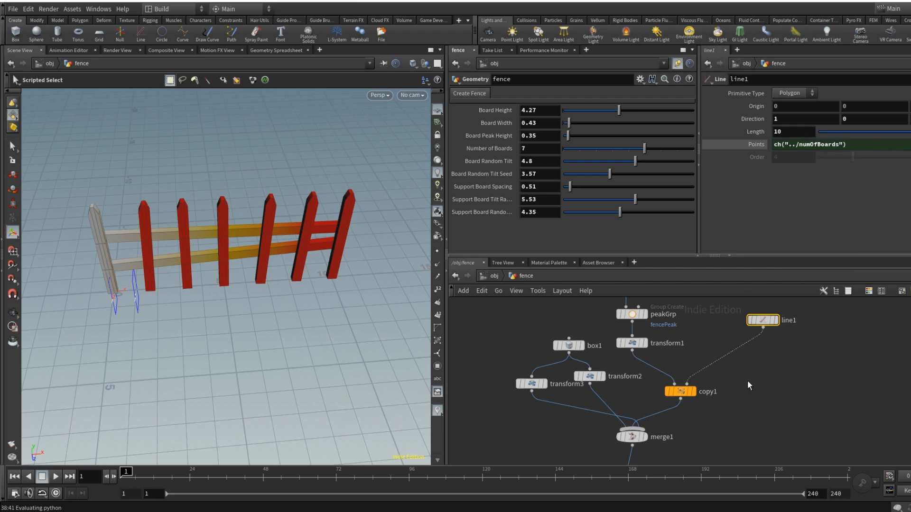
{"action": "left_click", "coordinate": [644, 448]}
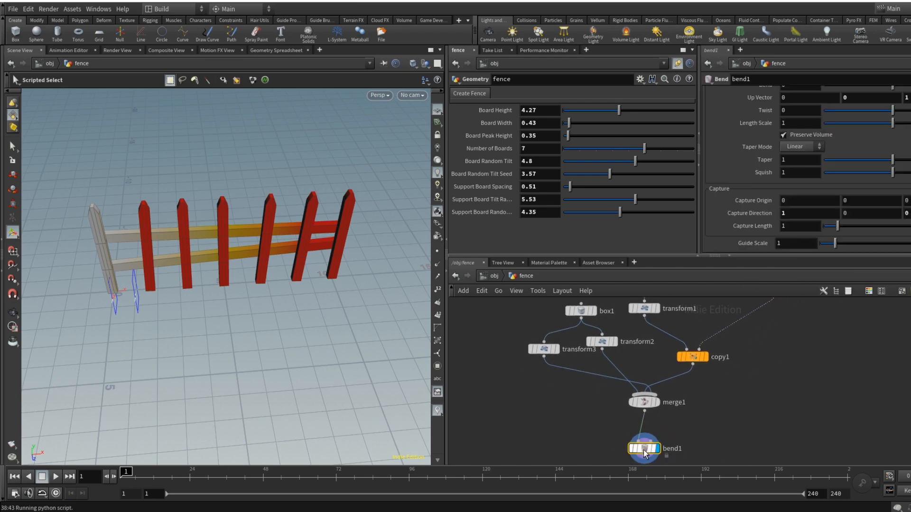
{"action": "left_click", "coordinate": [797, 227]}
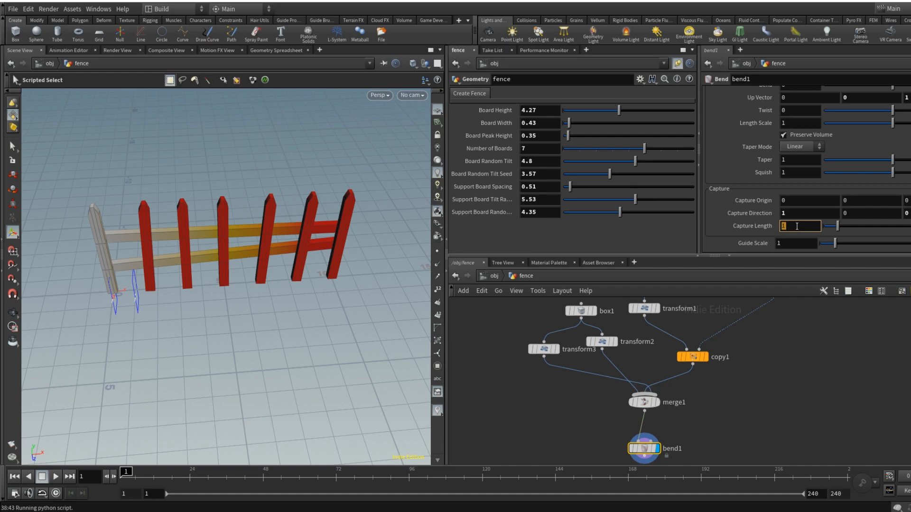
{"action": "key", "text": "BackSpace"}
{"action": "right_click", "coordinate": [797, 226]}
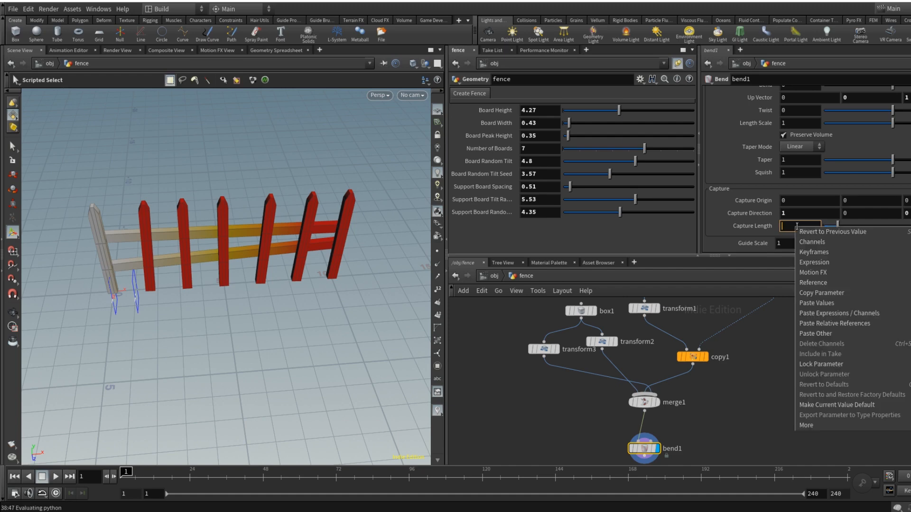
{"action": "left_click", "coordinate": [841, 323]}
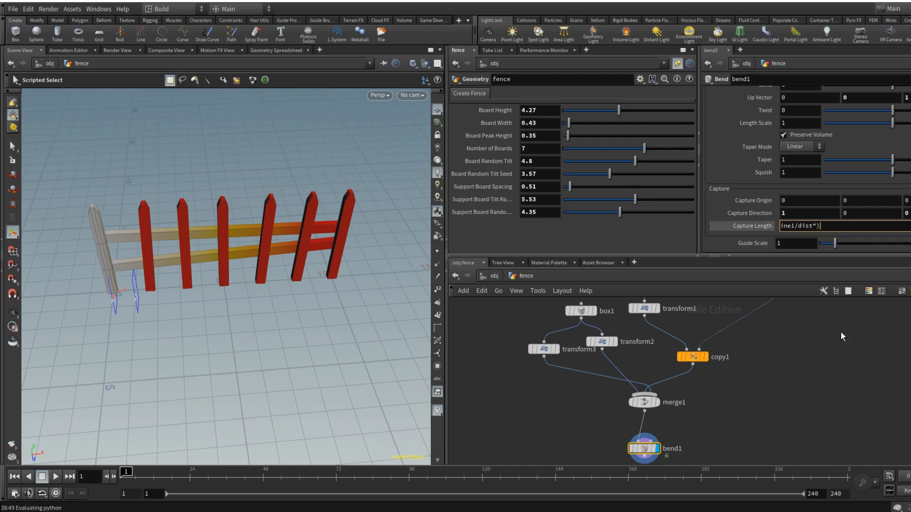
{"action": "key", "text": "Return"}
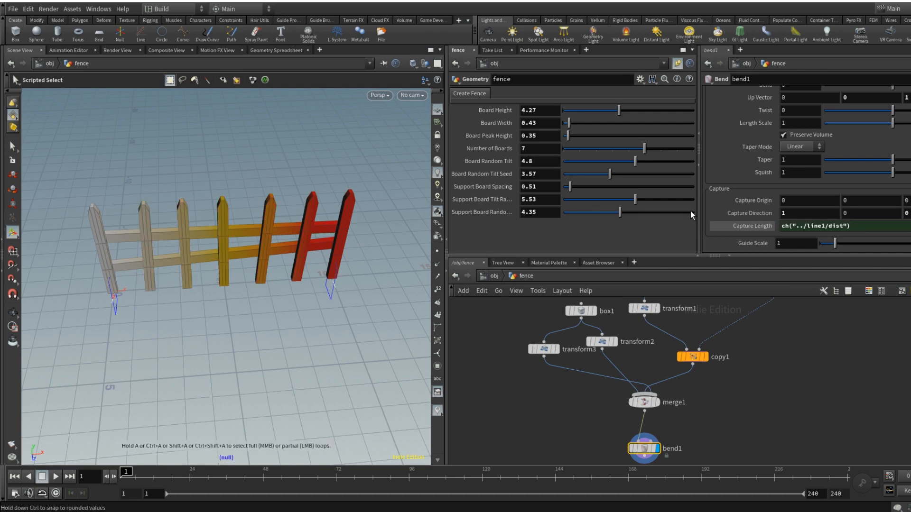
Step: Set the bend1 node's Bend to 90, try a Twist of -139 and undo the twist
{"action": "scroll", "coordinate": [844, 159], "scroll_direction": "up", "scroll_amount": 3}
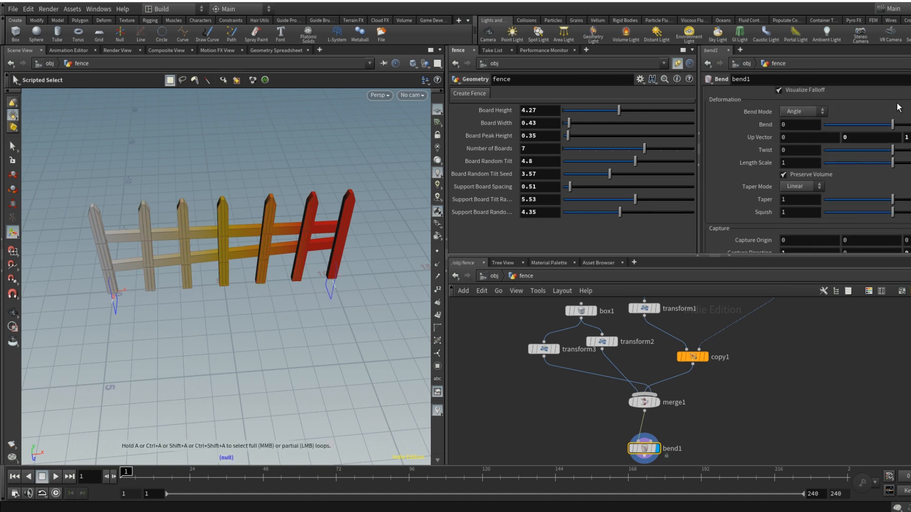
{"action": "left_click_drag", "start_coordinate": [892, 124], "coordinate": [910, 128]}
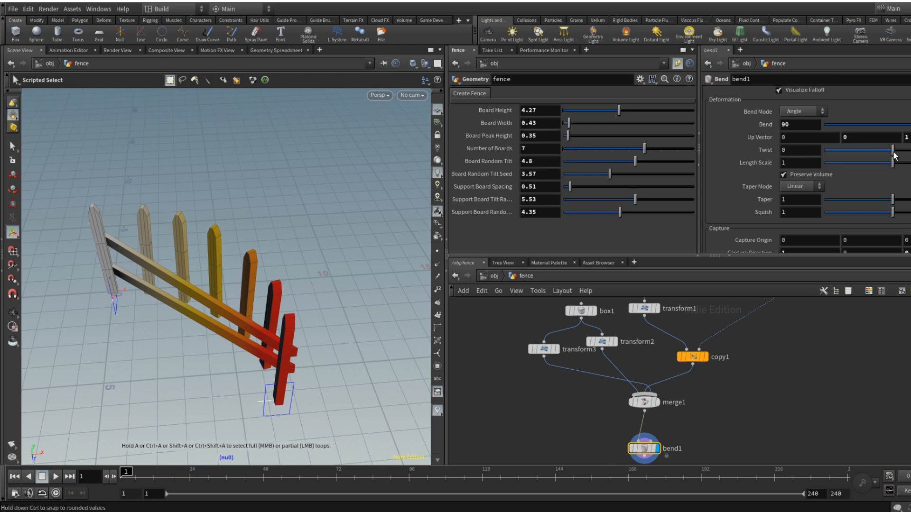
{"action": "left_click_drag", "start_coordinate": [893, 151], "coordinate": [839, 154]}
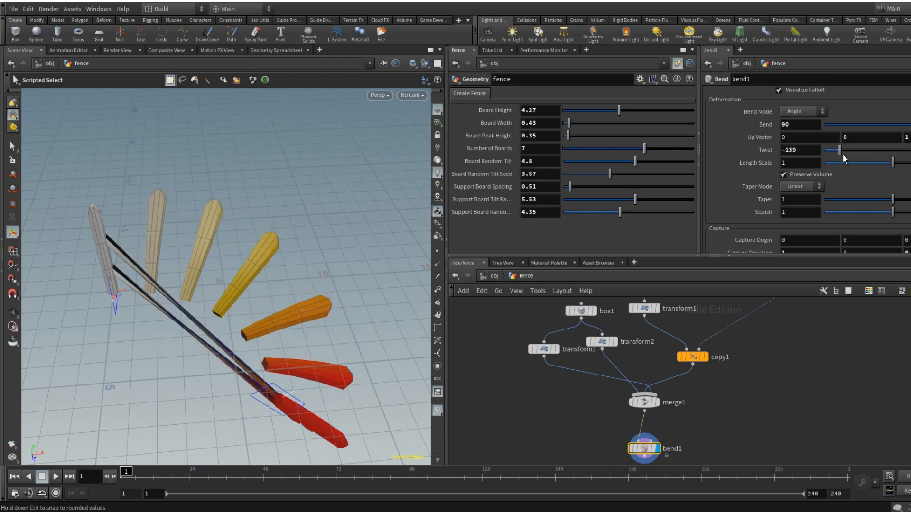
{"action": "key", "text": "ctrl+z"}
{"action": "mouse_move", "coordinate": [910, 128]}
{"action": "left_mouse_down"}
{"action": "mouse_move", "coordinate": [835, 138]}
{"action": "mouse_move", "coordinate": [909, 128]}
{"action": "left_mouse_up"}
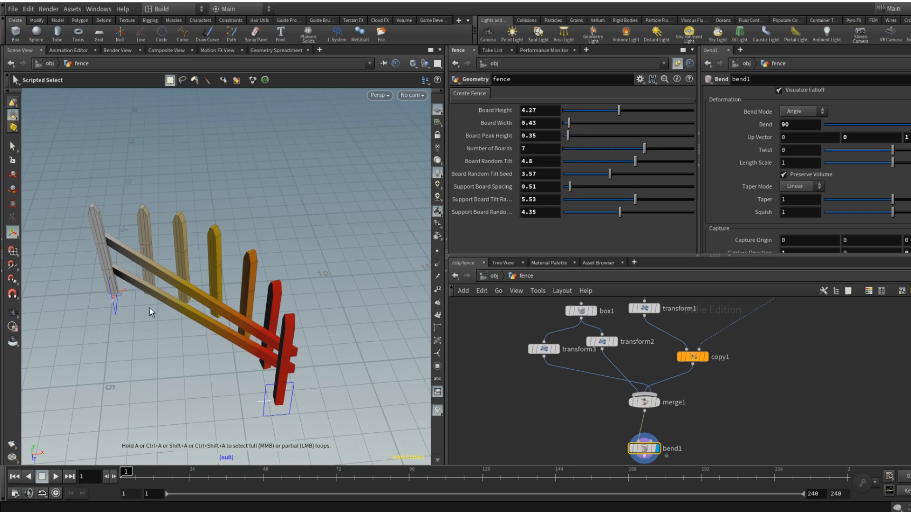
Step: Change the box1 node's Primitive Type to Polygon Mesh
{"action": "left_click", "coordinate": [582, 311]}
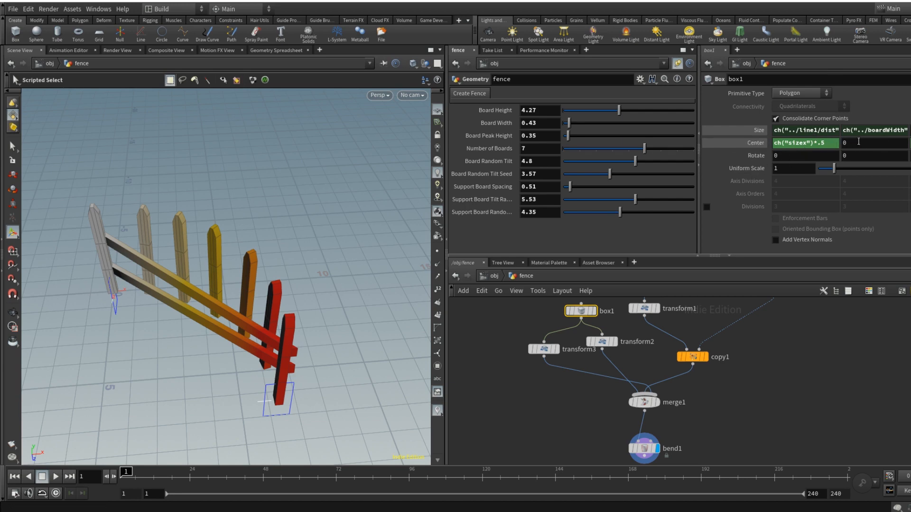
{"action": "left_click", "coordinate": [818, 93]}
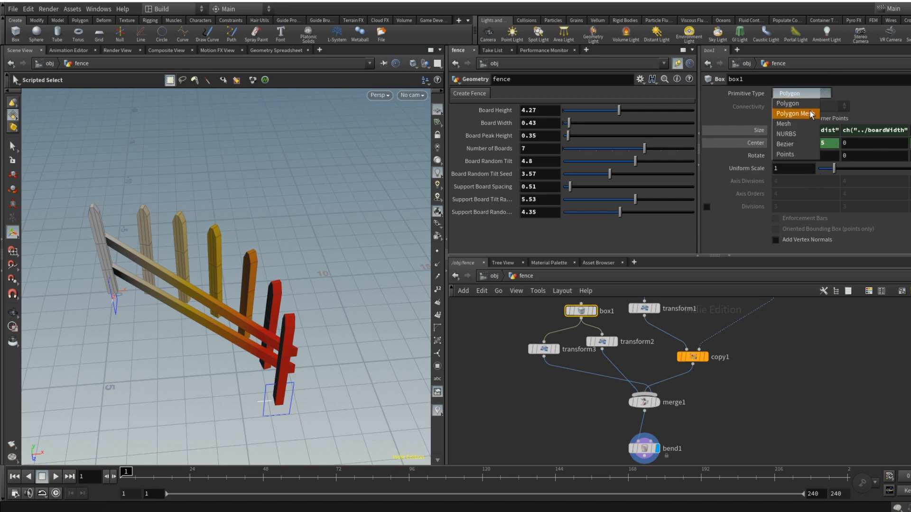
{"action": "left_click", "coordinate": [802, 105]}
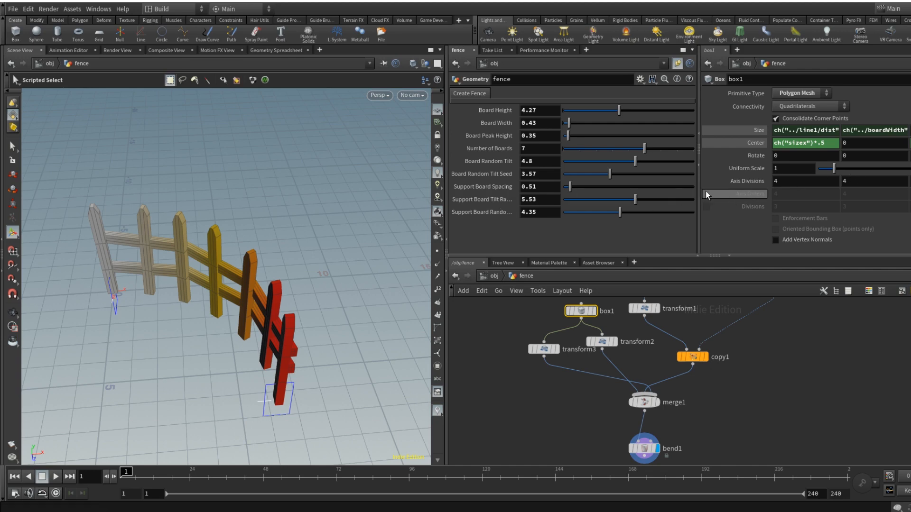
Step: Try 20 for the box1 node's second Axis Divisions value and undo the change
{"action": "middle_click_drag", "start_coordinate": [851, 184], "coordinate": [909, 186]}
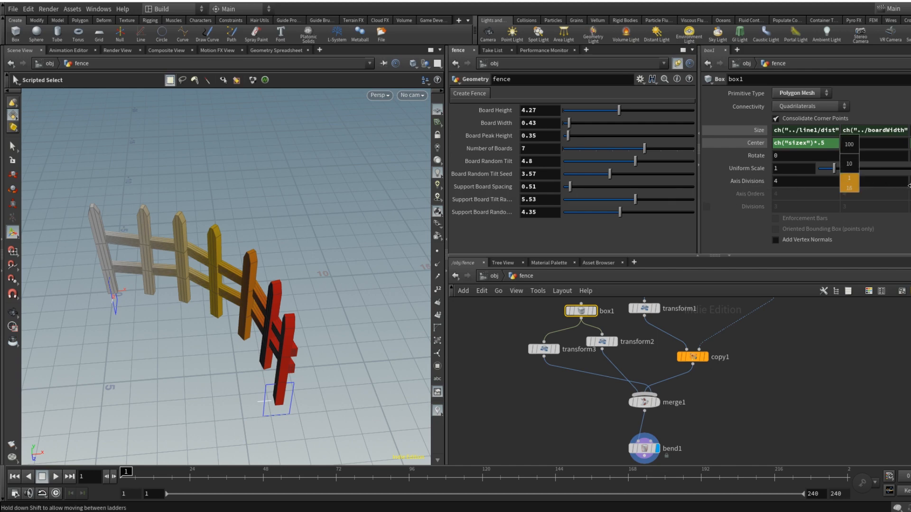
{"action": "middle_click_drag", "start_coordinate": [849, 184], "coordinate": [839, 183]}
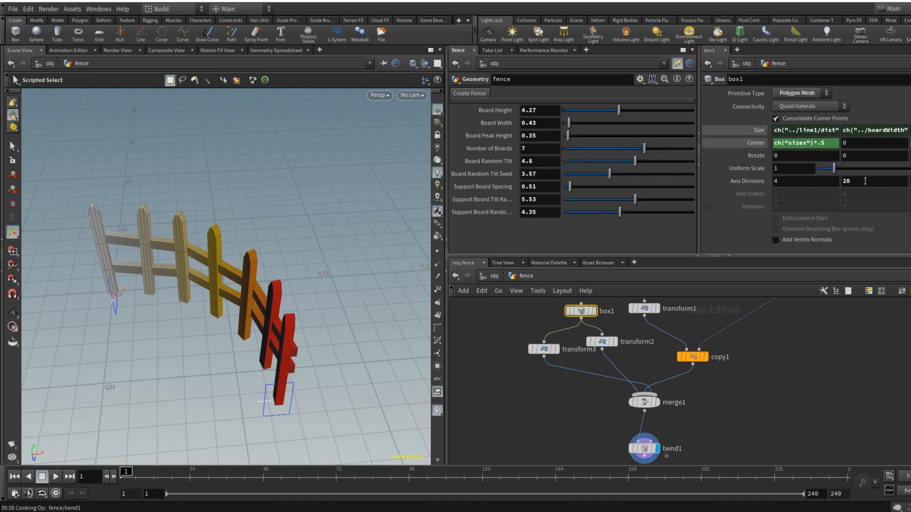
{"action": "key", "text": "ctrl+z"}
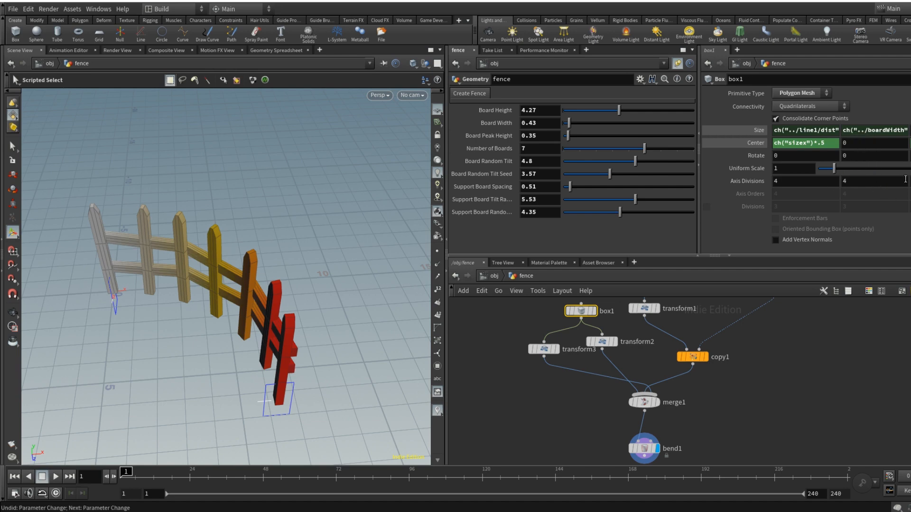
Step: Set the box1 node's first two Axis Divisions to 34 and 2, and inspect the curved support boards
{"action": "left_click", "coordinate": [890, 181]}
{"action": "key", "text": "Return"}
{"action": "middle_click_drag", "start_coordinate": [810, 180], "coordinate": [883, 184]}
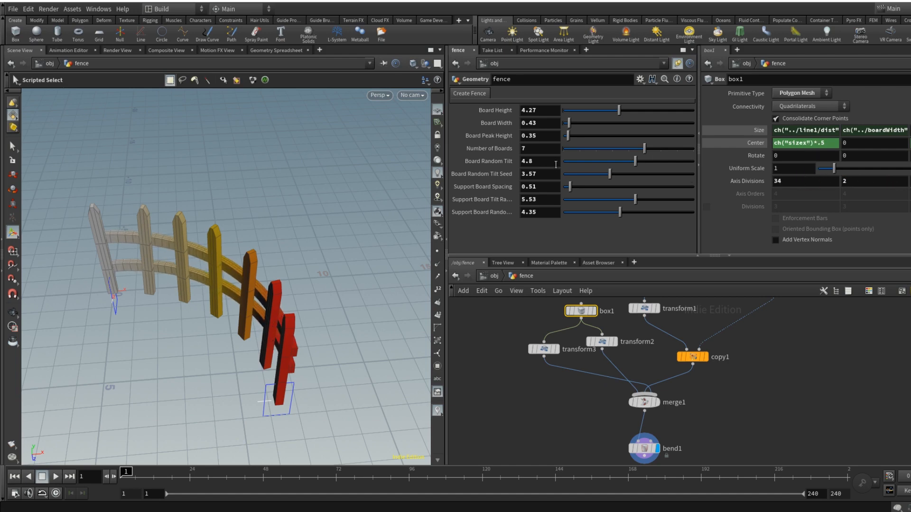
{"action": "key", "text": "Escape"}
{"action": "left_click_drag", "start_coordinate": [307, 238], "coordinate": [343, 235]}
{"action": "key", "text": "s"}
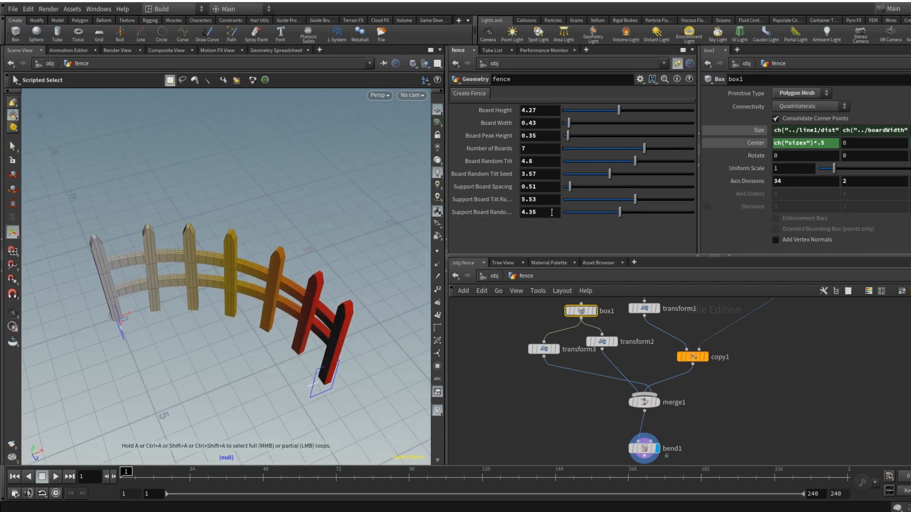
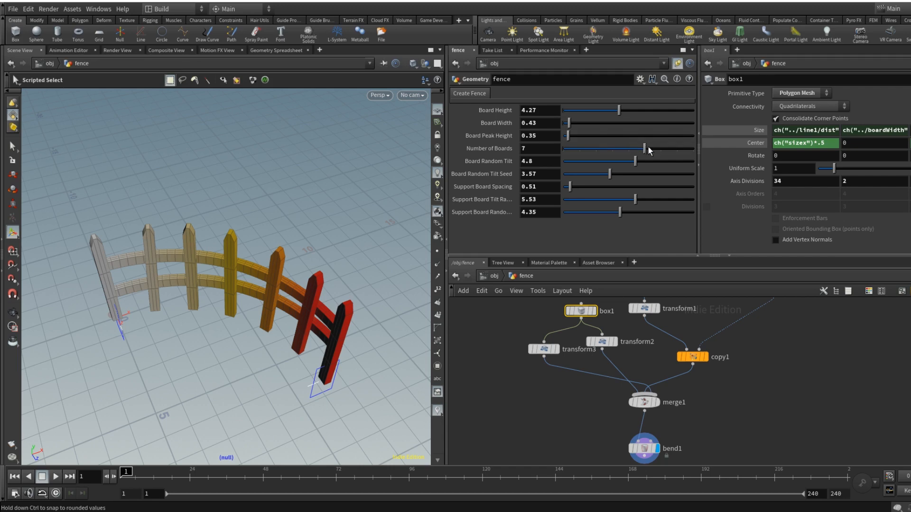
Step: Reduce Number of Boards to 2 and box1's first Axis Divisions value to 2, and view the fence from a low front angle
{"action": "left_click_drag", "start_coordinate": [646, 151], "coordinate": [534, 152]}
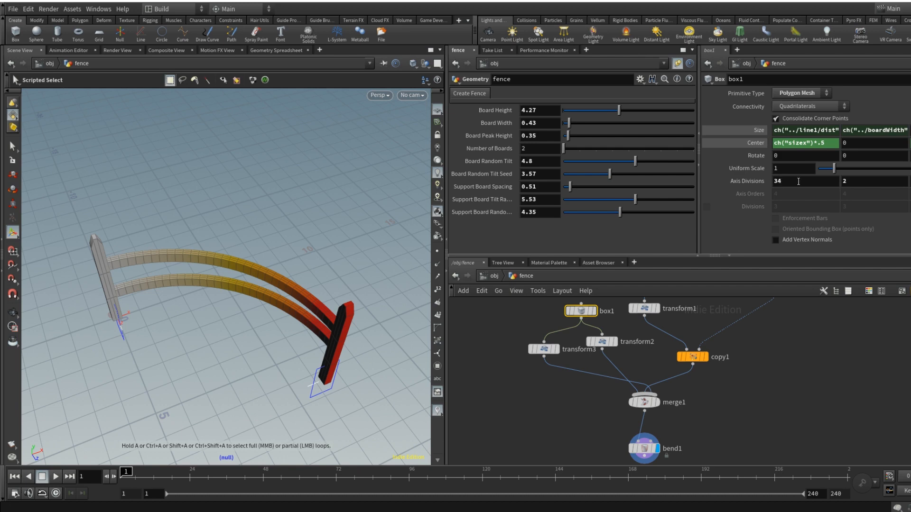
{"action": "middle_click_drag", "start_coordinate": [798, 181], "coordinate": [641, 193]}
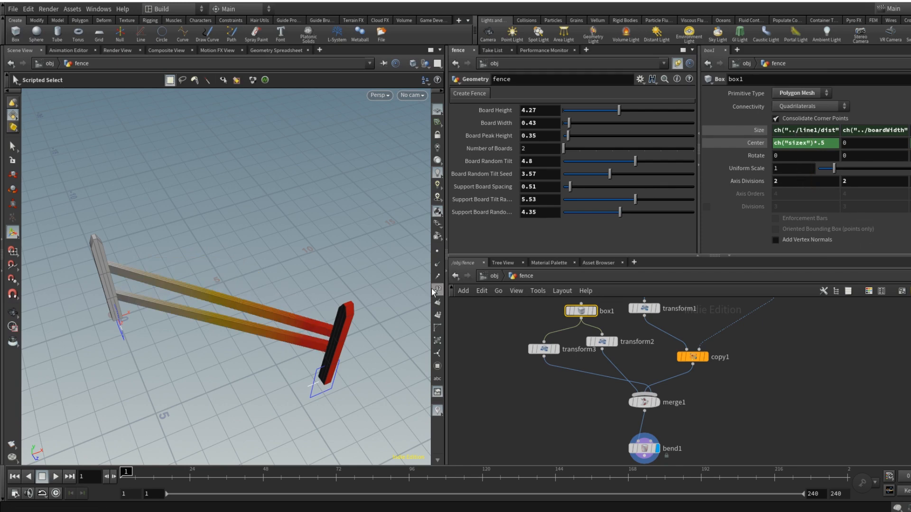
{"action": "key", "text": "Escape"}
{"action": "left_click_drag", "start_coordinate": [362, 325], "coordinate": [394, 332]}
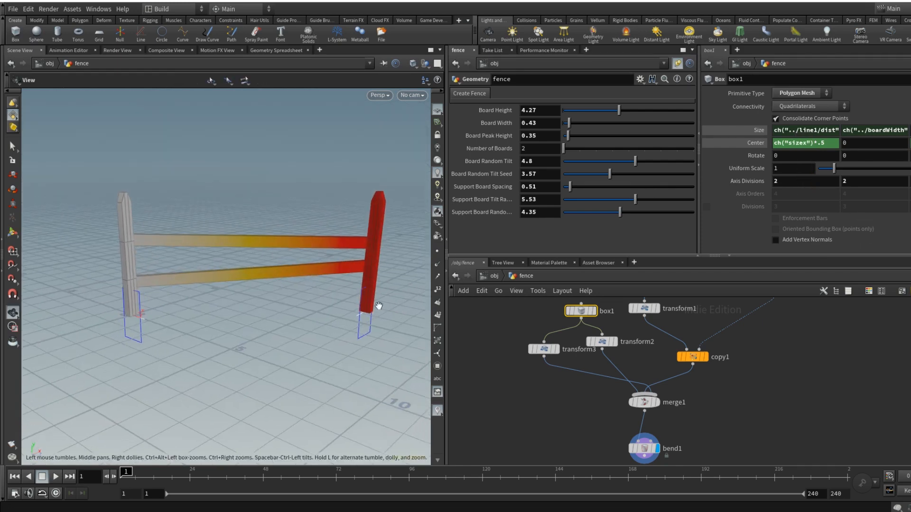
{"action": "key", "text": "s"}
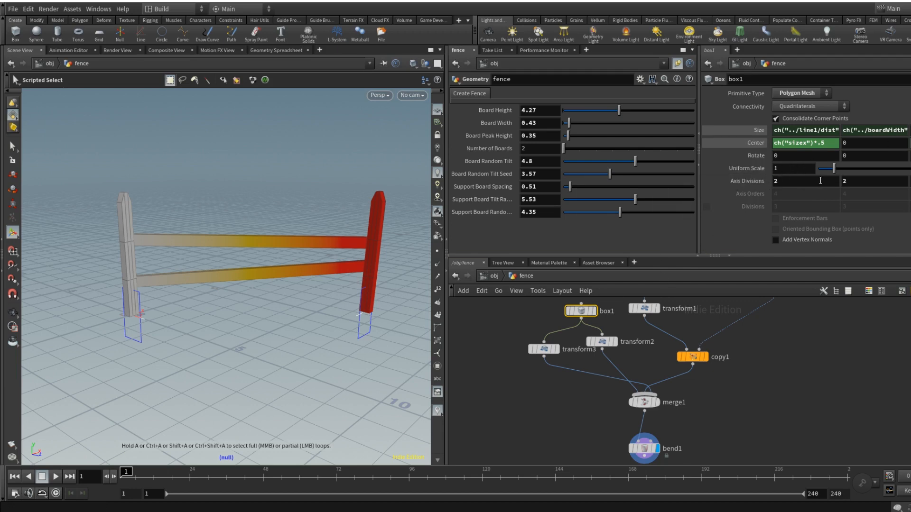
Step: Link the box1 node's first Axis Divisions value to the fence's Number of Boards with a relative reference
{"action": "left_click", "coordinate": [804, 185]}
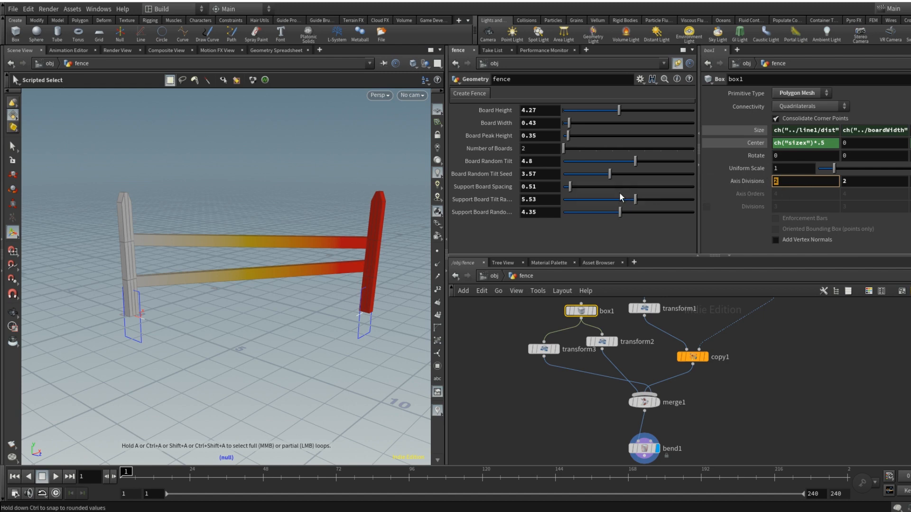
{"action": "right_click", "coordinate": [531, 147]}
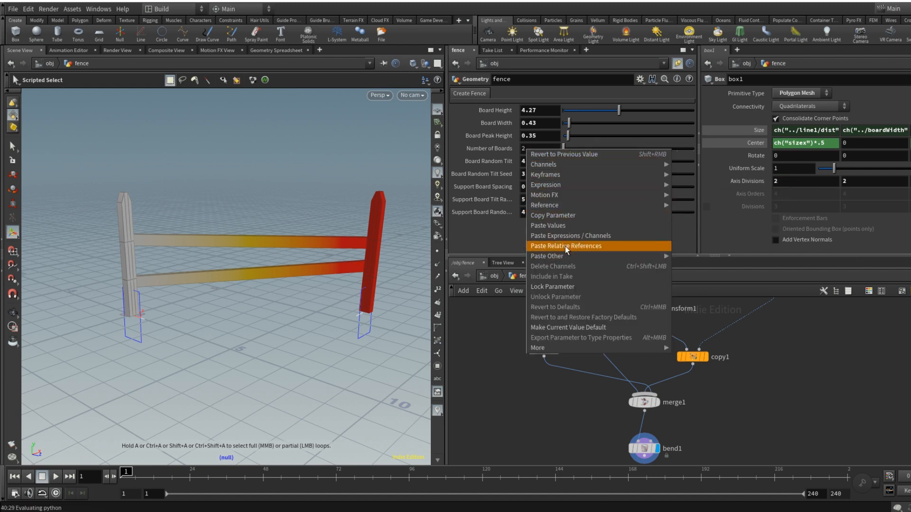
{"action": "left_click", "coordinate": [565, 216]}
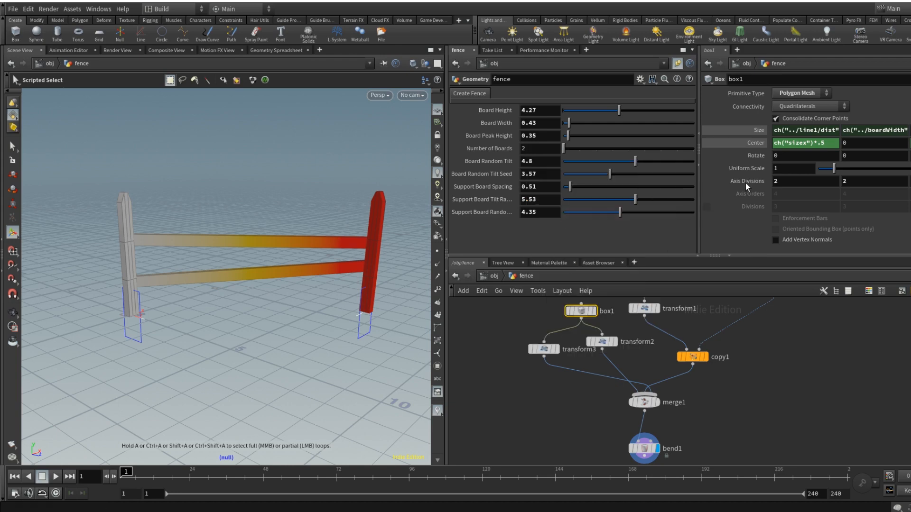
{"action": "double_click", "coordinate": [796, 182]}
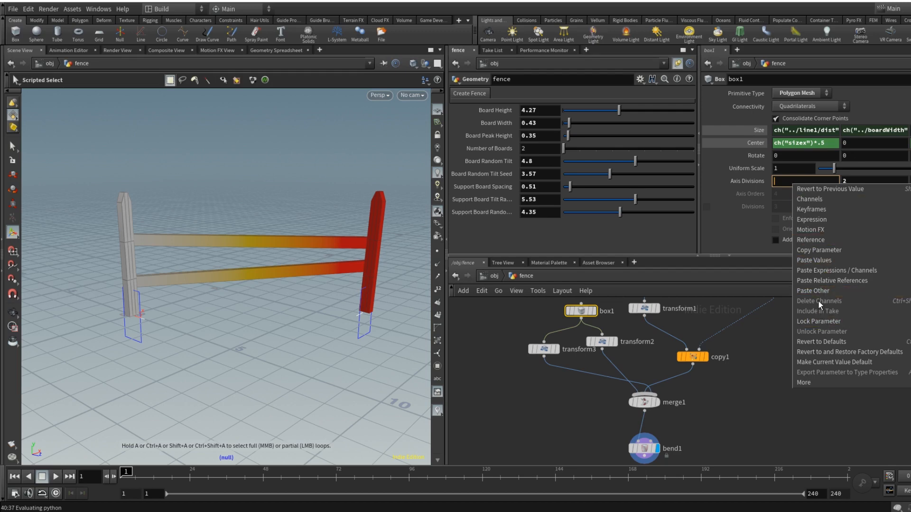
{"action": "mouse_move", "coordinate": [821, 290]}
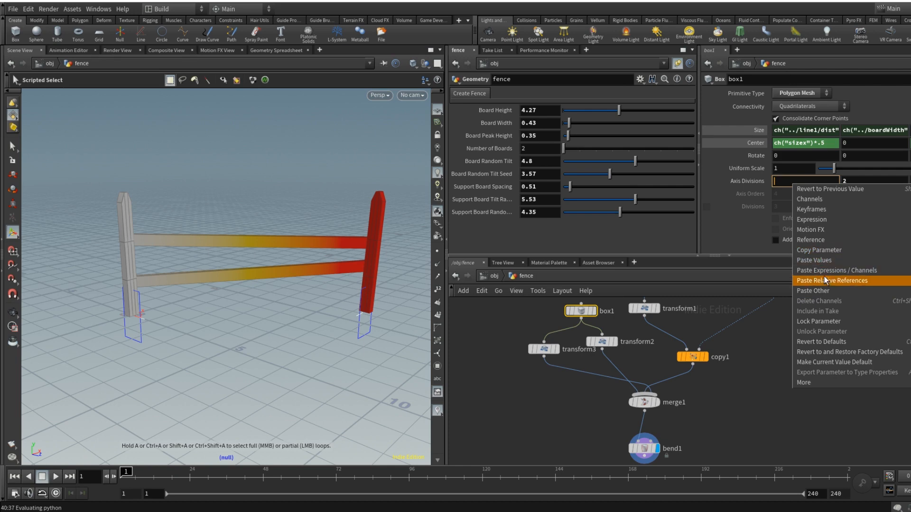
{"action": "left_click", "coordinate": [826, 281]}
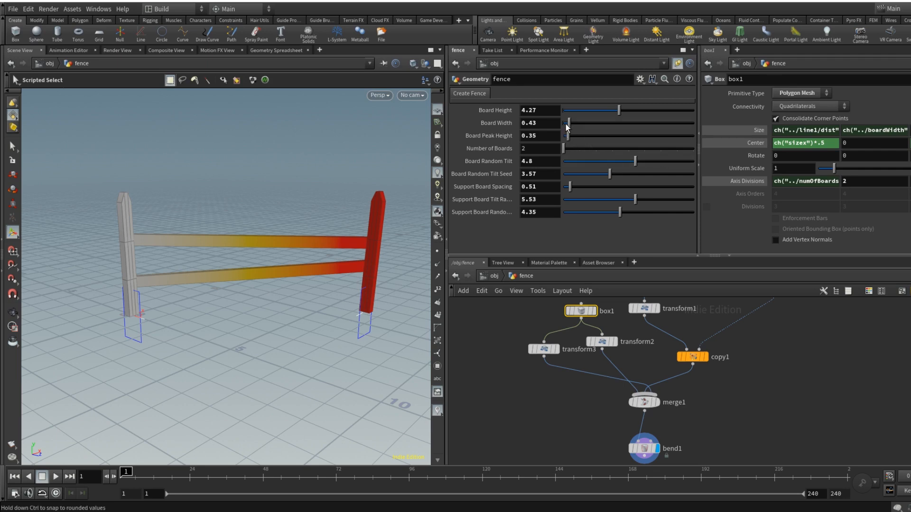
Step: Test Number of Boards at 8, inspect the bent fence from above and at an angle, and reduce it to 3
{"action": "left_click_drag", "start_coordinate": [565, 148], "coordinate": [659, 165]}
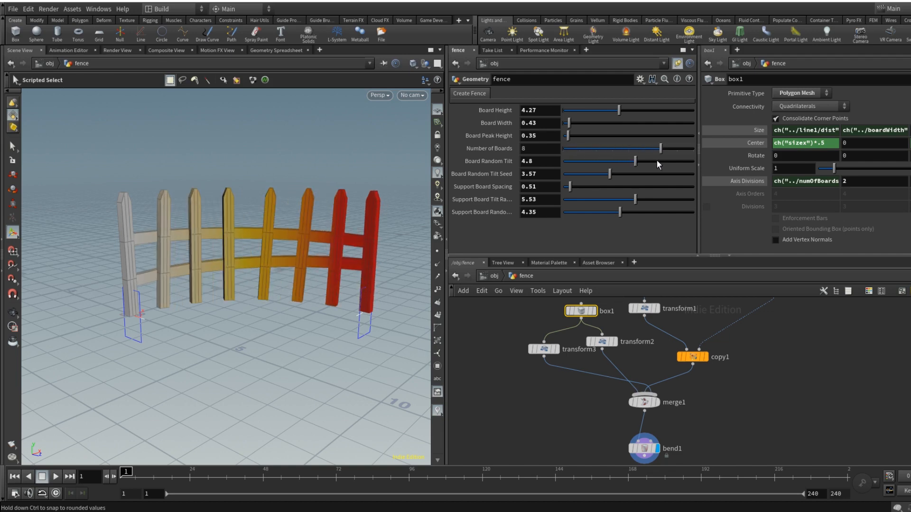
{"action": "key", "text": "Escape"}
{"action": "left_click_drag", "start_coordinate": [306, 251], "coordinate": [324, 341]}
{"action": "left_click_drag", "start_coordinate": [255, 289], "coordinate": [213, 259]}
{"action": "key", "text": "s"}
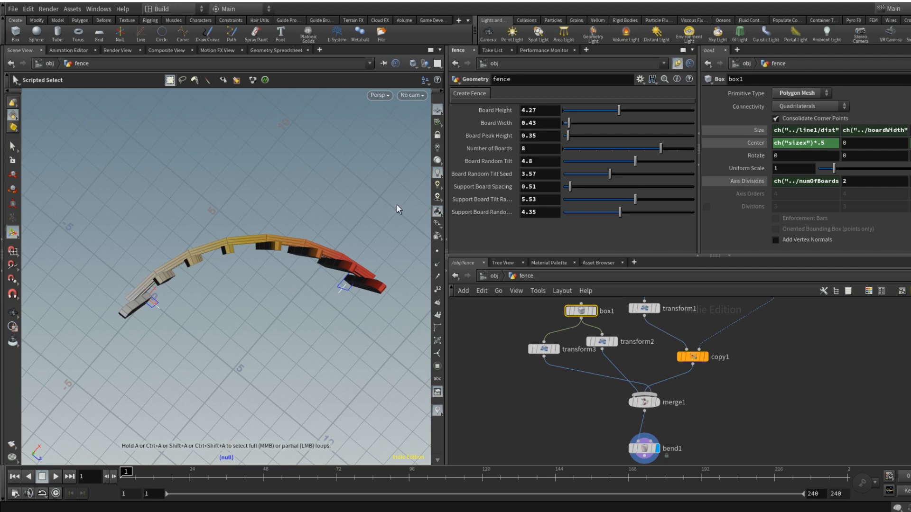
{"action": "left_click_drag", "start_coordinate": [291, 301], "coordinate": [390, 213]}
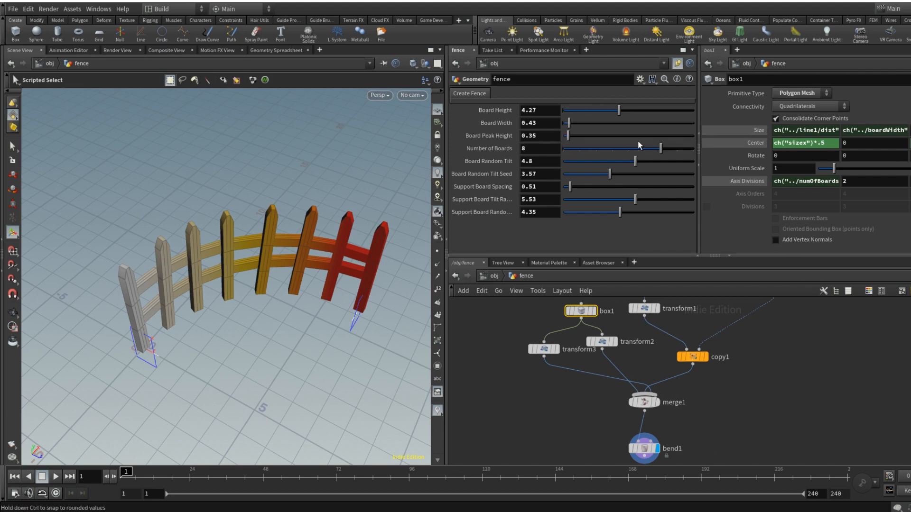
{"action": "left_click_drag", "start_coordinate": [667, 149], "coordinate": [576, 156]}
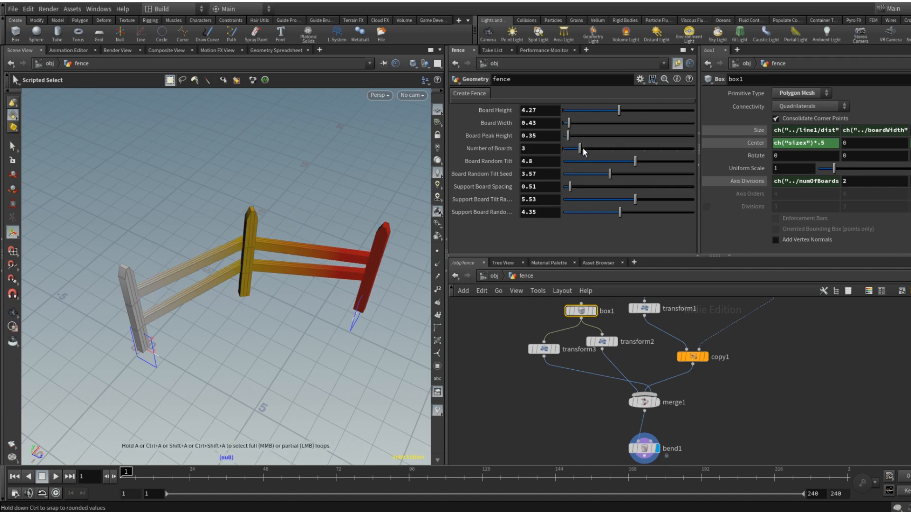
Step: Set the fence's Number of Boards to 5 and inspect the bent fence from a low front angle
{"action": "left_click_drag", "start_coordinate": [581, 152], "coordinate": [612, 150]}
{"action": "key", "text": "Escape"}
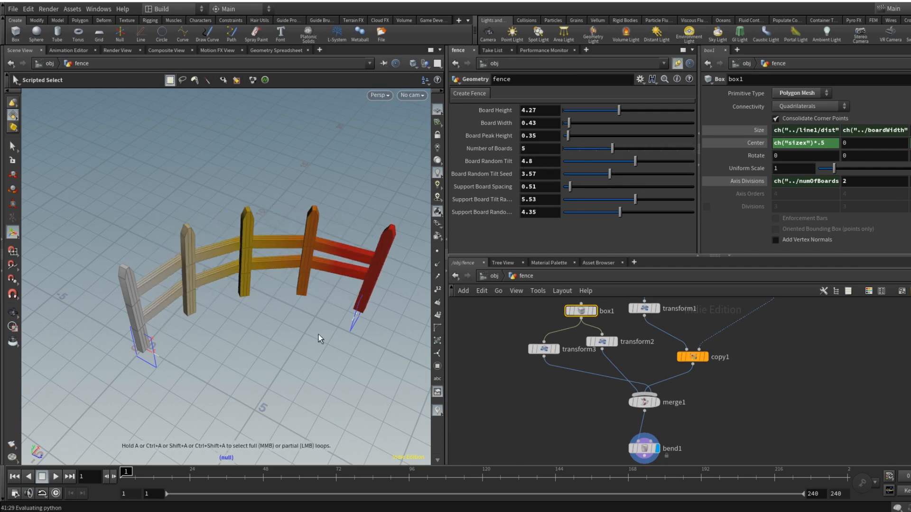
{"action": "left_click_drag", "start_coordinate": [307, 381], "coordinate": [315, 327]}
{"action": "key", "text": "s"}
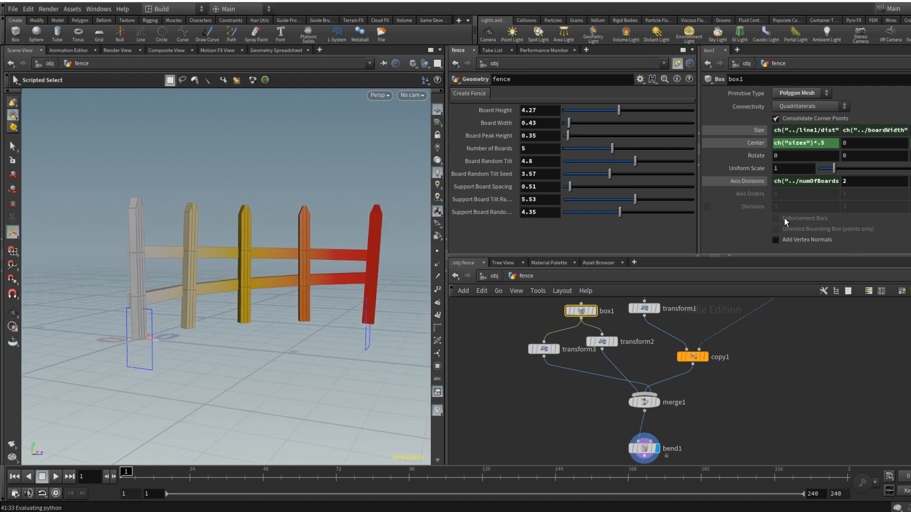
Step: Turn off Visualize Falloff on the bend1 node, view the fence from above, and save the scene
{"action": "left_click", "coordinate": [644, 448]}
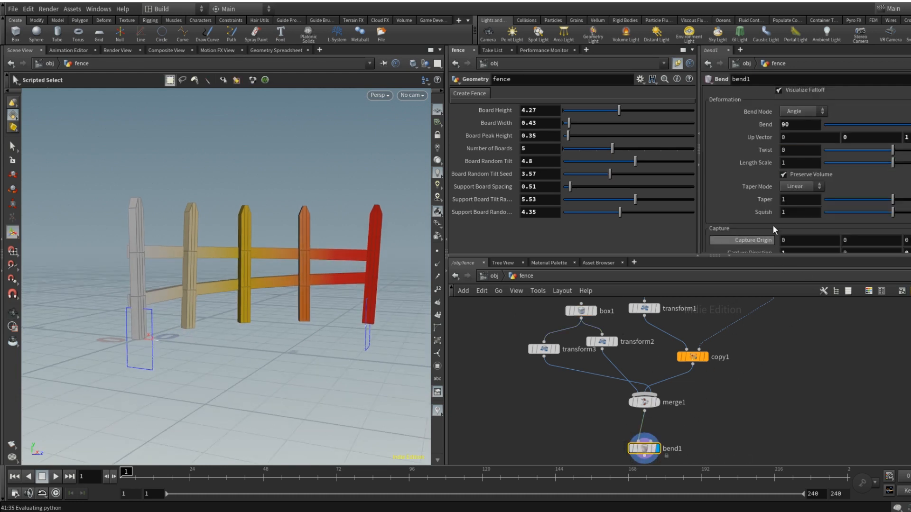
{"action": "scroll", "coordinate": [799, 192], "scroll_direction": "down", "scroll_amount": 3}
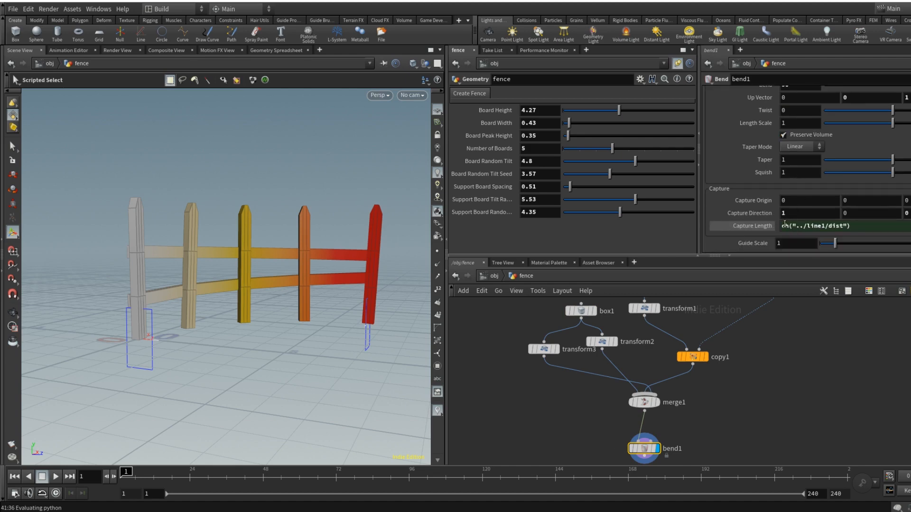
{"action": "scroll", "coordinate": [759, 204], "scroll_direction": "up", "scroll_amount": 4}
{"action": "scroll", "coordinate": [751, 206], "scroll_direction": "down", "scroll_amount": 2}
{"action": "scroll", "coordinate": [750, 195], "scroll_direction": "up", "scroll_amount": 3}
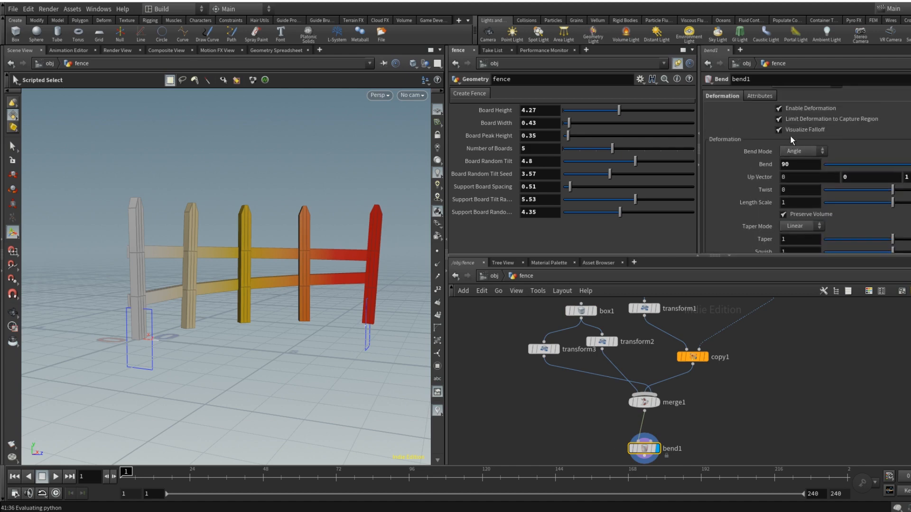
{"action": "left_click", "coordinate": [779, 130]}
{"action": "key", "text": "Escape"}
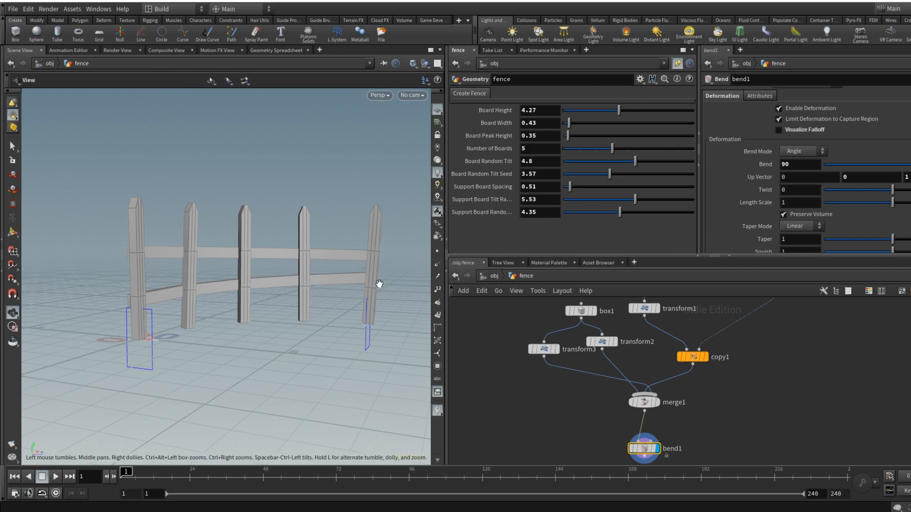
{"action": "left_click_drag", "start_coordinate": [378, 281], "coordinate": [350, 350]}
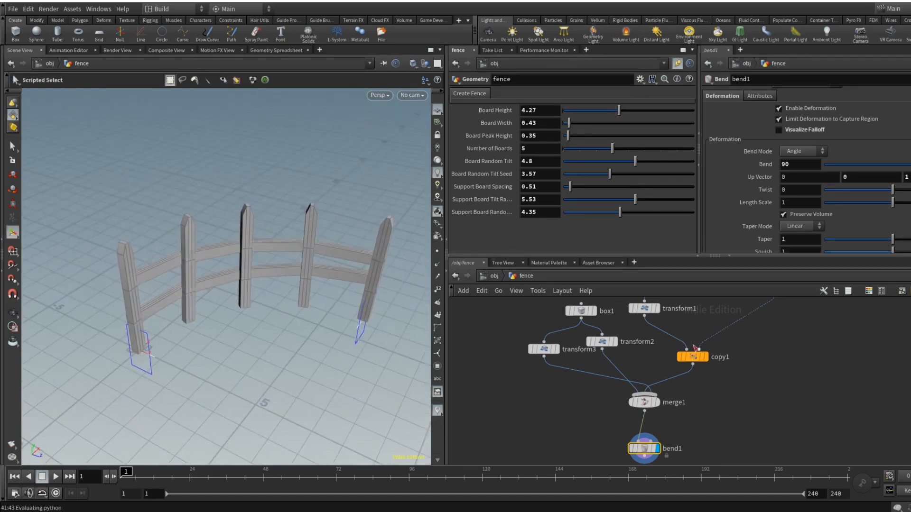
{"action": "middle_click_drag", "start_coordinate": [726, 434], "coordinate": [764, 383]}
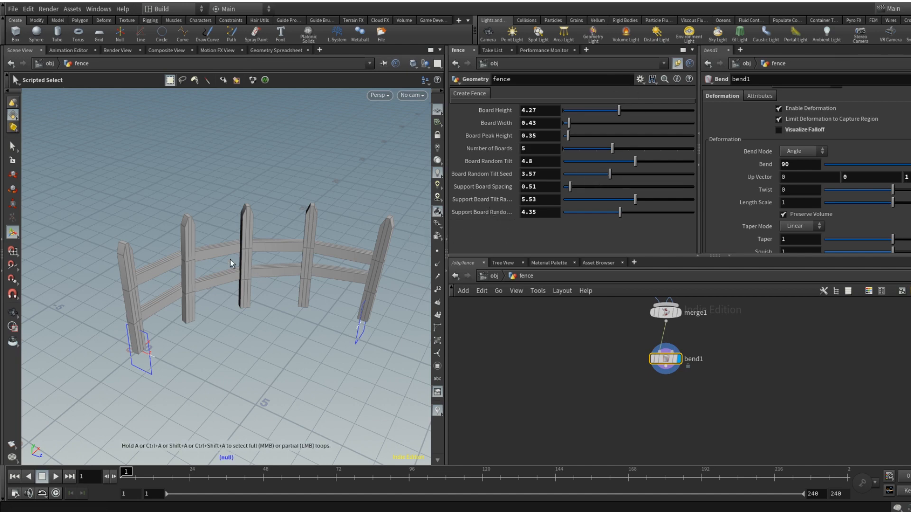
{"action": "key", "text": "ctrl+s"}
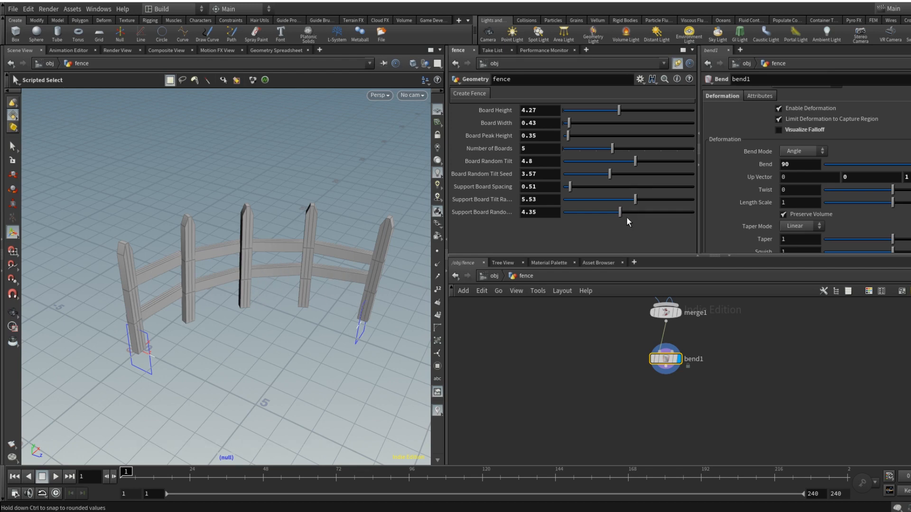
Step: Add a float parameter to the fence node's parameter interface, named bendFence and labelled Bend Fence
{"action": "left_click", "coordinate": [643, 78]}
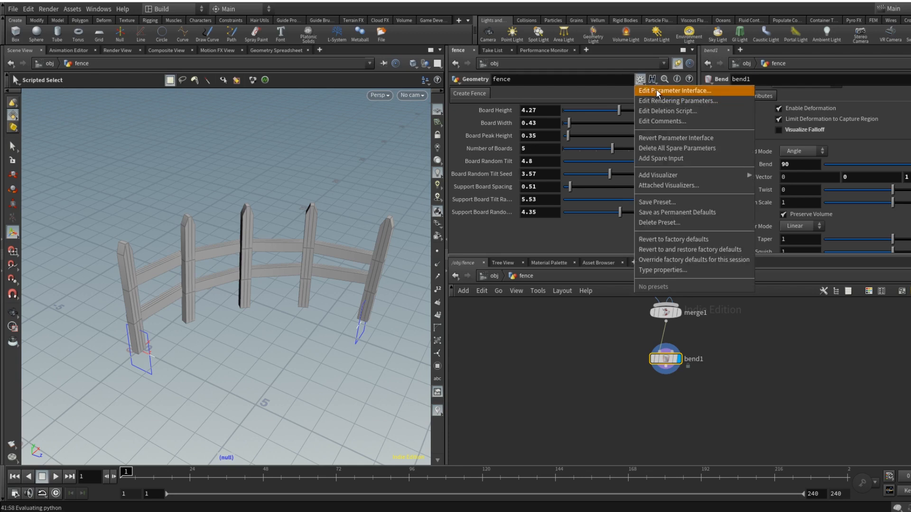
{"action": "left_click", "coordinate": [663, 90]}
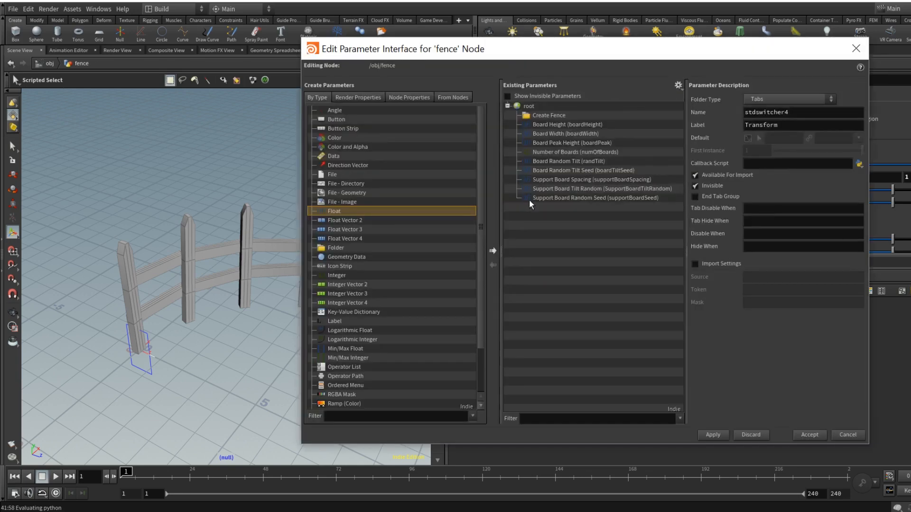
{"action": "left_click", "coordinate": [492, 251]}
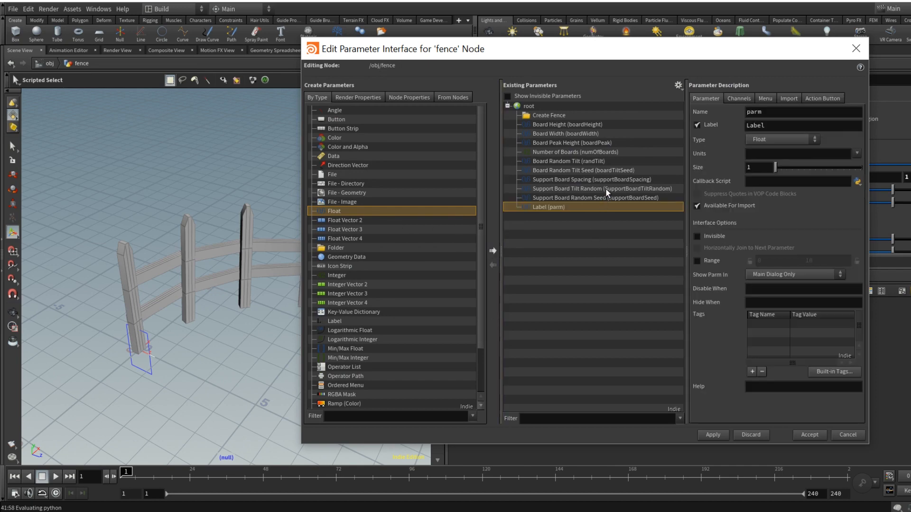
{"action": "double_click", "coordinate": [787, 111]}
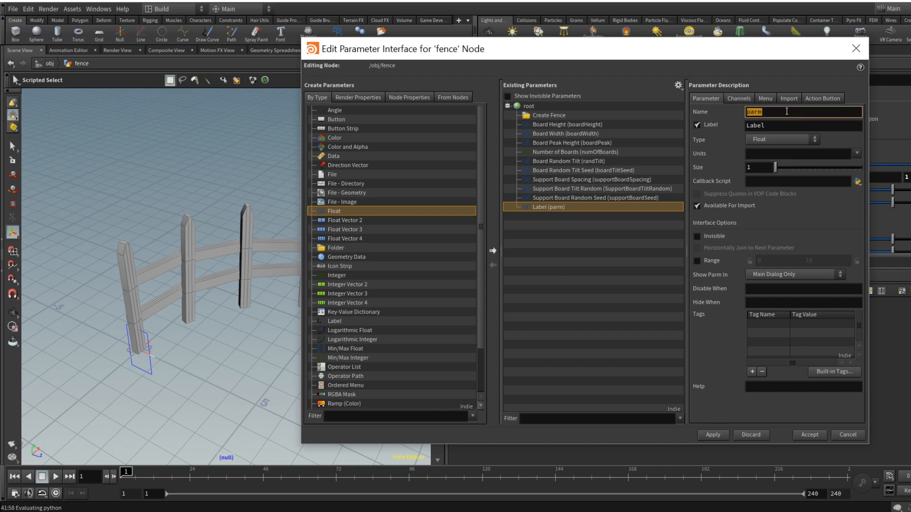
{"action": "type", "text": "bendFence"}
{"action": "key", "text": "Tab"}
{"action": "type", "text": "Ben"}
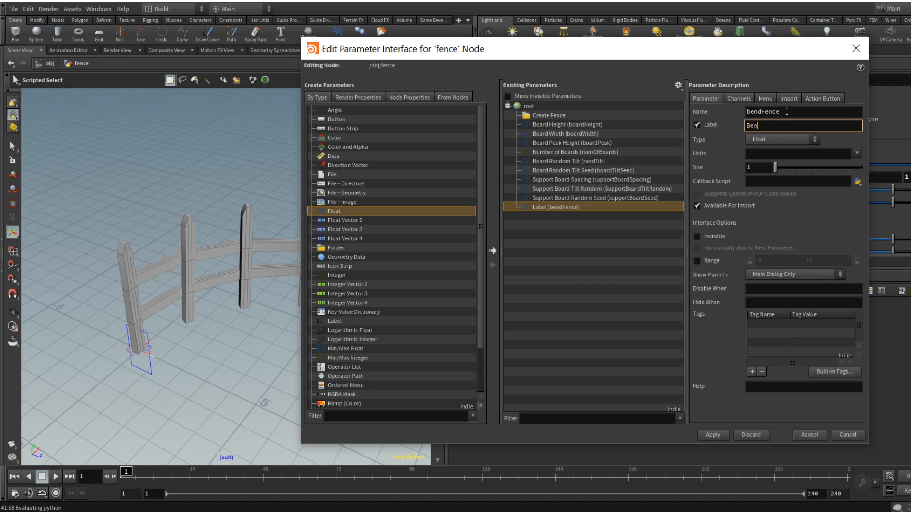
{"action": "type", "text": "d Fence"}
Step: Enable a range of -90 to 90 for the Bend Fence parameter and accept the parameter interface changes
{"action": "left_click", "coordinate": [707, 262]}
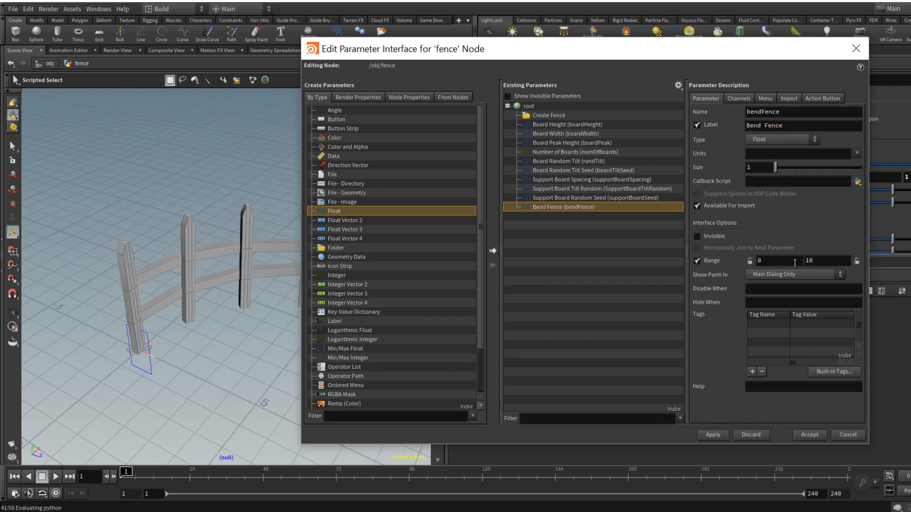
{"action": "type", "text": "-90"}
{"action": "key", "text": "Tab"}
{"action": "type", "text": "90"}
{"action": "left_click", "coordinate": [739, 101]}
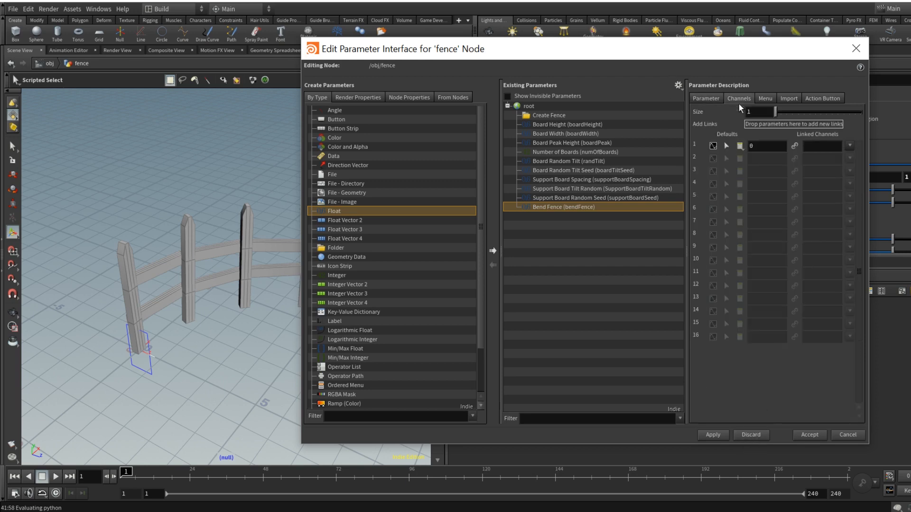
{"action": "left_click", "coordinate": [704, 100]}
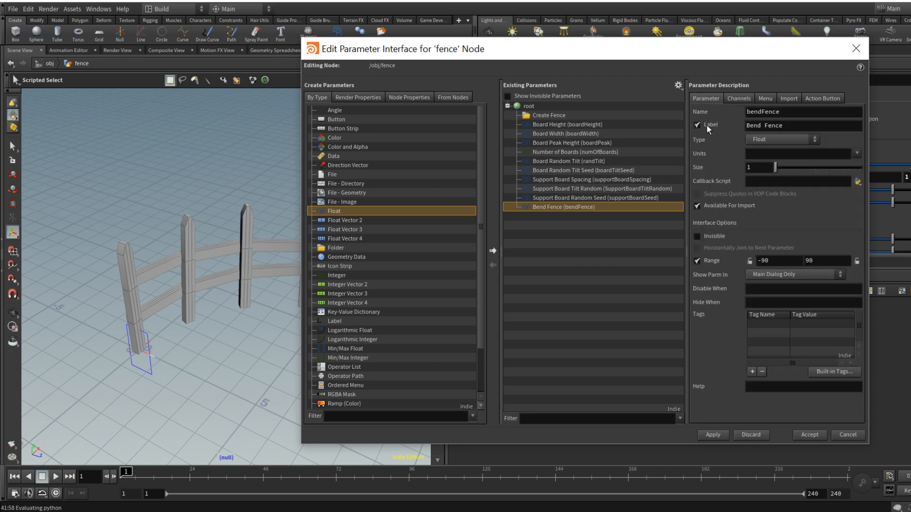
{"action": "left_click", "coordinate": [809, 435]}
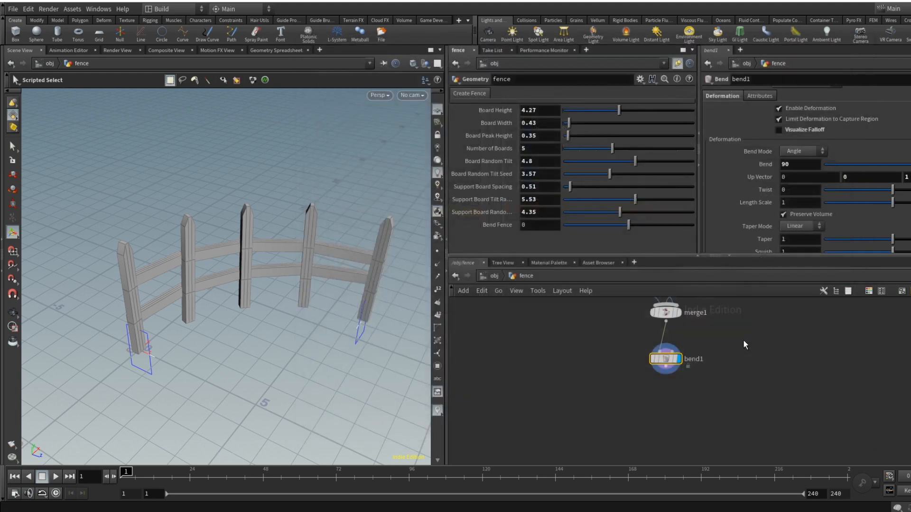
Step: Link the bend1 node's Bend value to the fence's Bend Fence parameter with a relative reference
{"action": "right_click", "coordinate": [542, 222]}
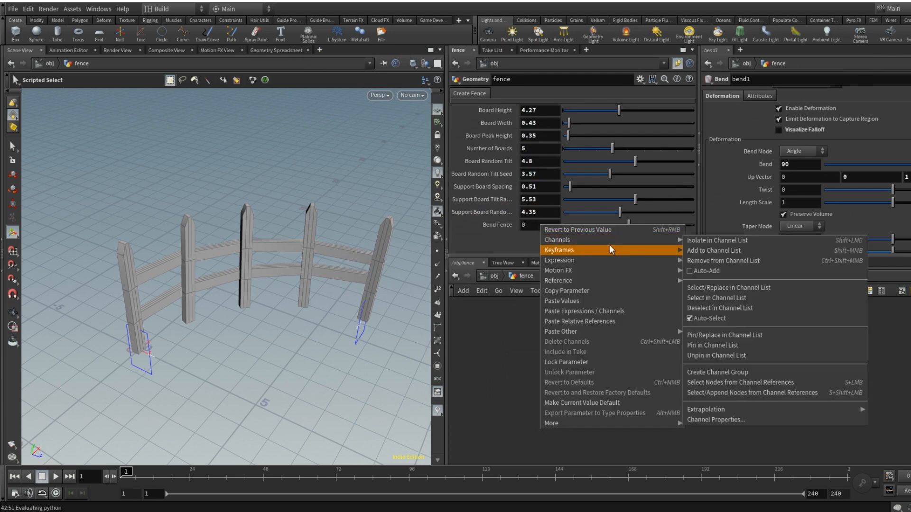
{"action": "mouse_move", "coordinate": [605, 242]}
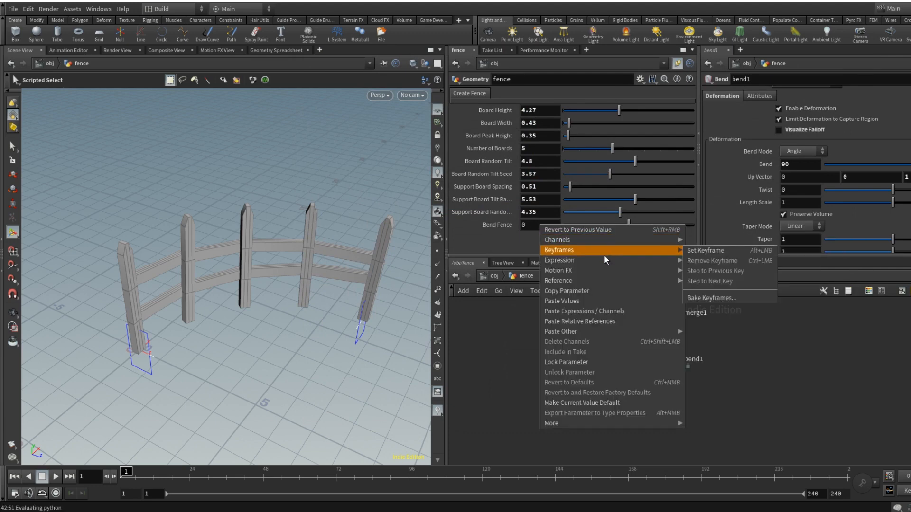
{"action": "left_click", "coordinate": [602, 294]}
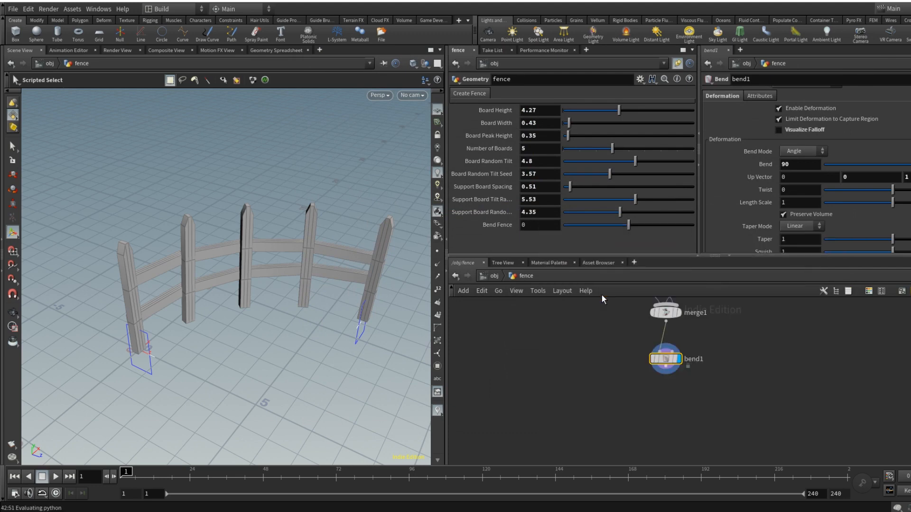
{"action": "left_click", "coordinate": [801, 164]}
{"action": "key", "text": "BackSpace"}
{"action": "right_click", "coordinate": [798, 164]}
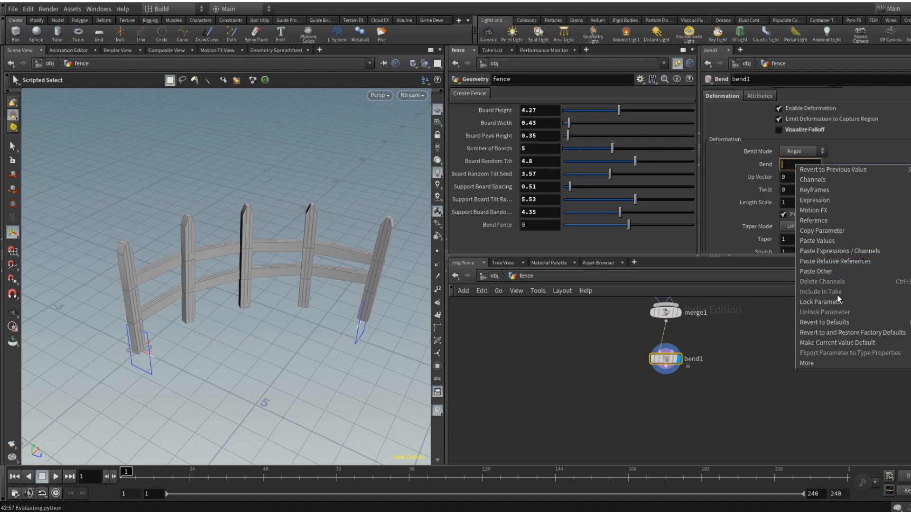
{"action": "left_click", "coordinate": [840, 261]}
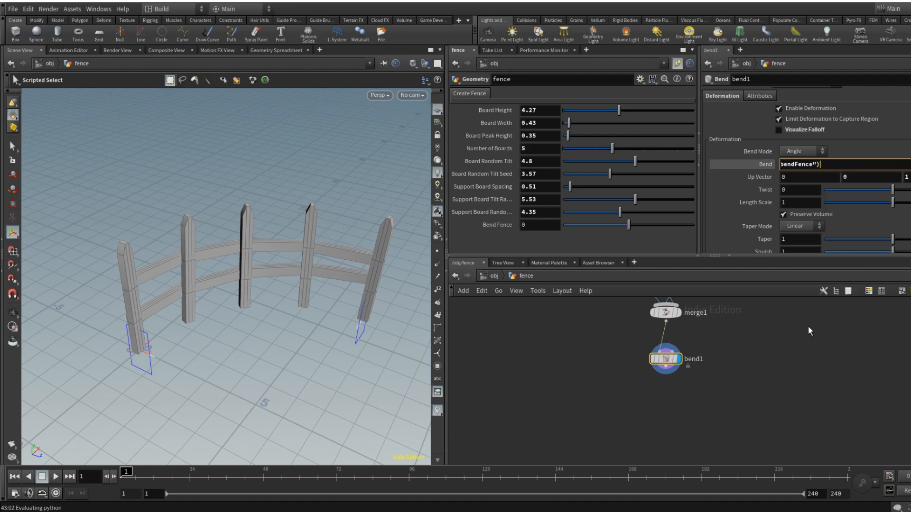
{"action": "key", "text": "Return"}
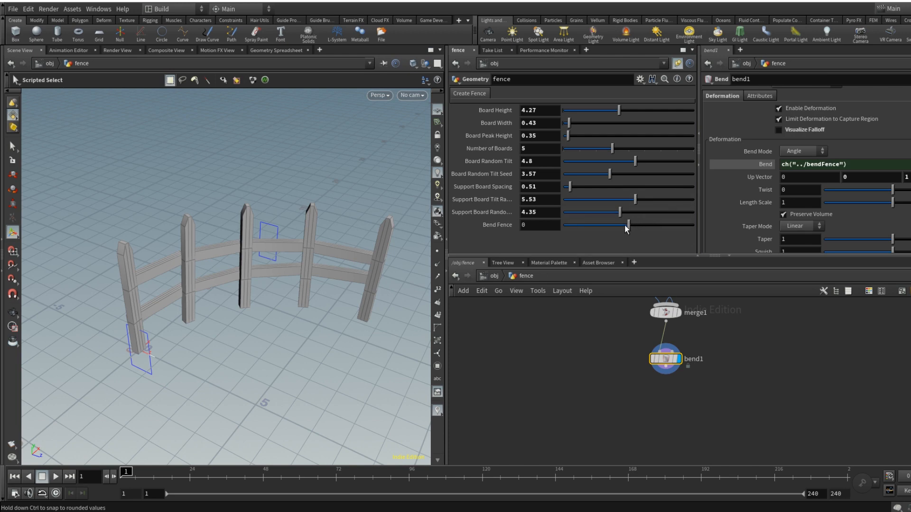
Step: Test Bend Fence at 90 and compare the straight merge1 output with the bent bend1 output
{"action": "left_click_drag", "start_coordinate": [625, 224], "coordinate": [731, 230]}
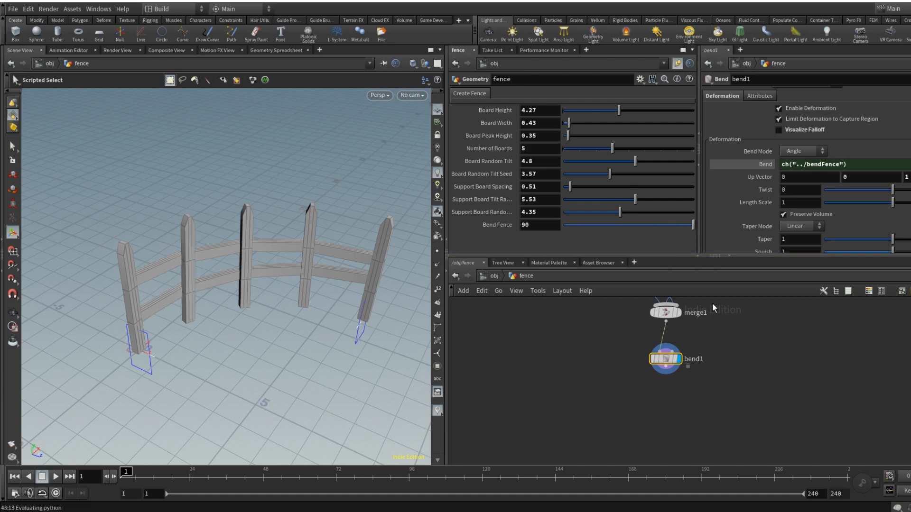
{"action": "middle_click_drag", "start_coordinate": [731, 339], "coordinate": [736, 391], "text": "alt"}
{"action": "left_click", "coordinate": [682, 364]}
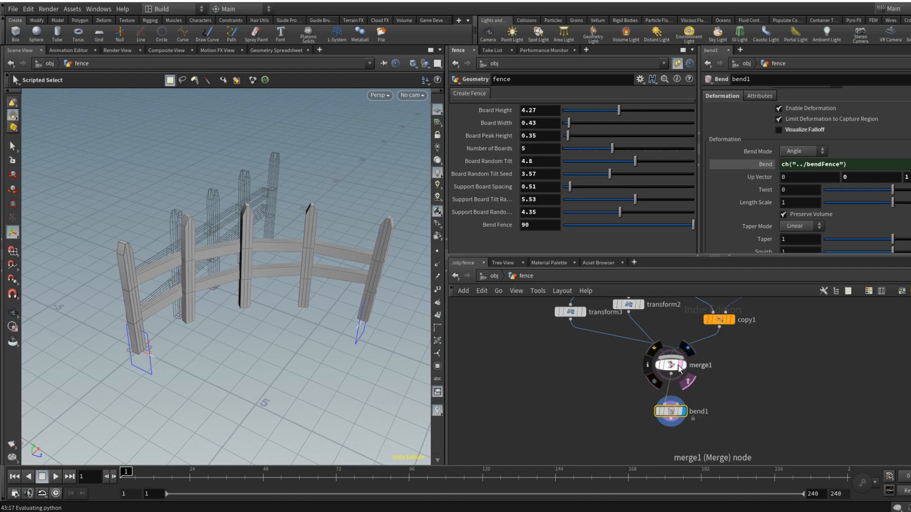
{"action": "left_click", "coordinate": [682, 365]}
{"action": "left_click", "coordinate": [686, 364]}
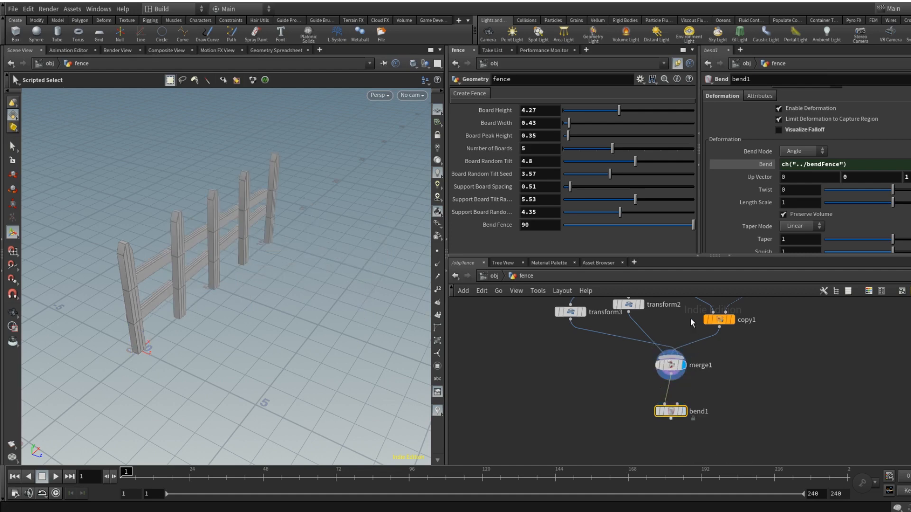
{"action": "left_click", "coordinate": [640, 304]}
{"action": "left_click", "coordinate": [687, 369]}
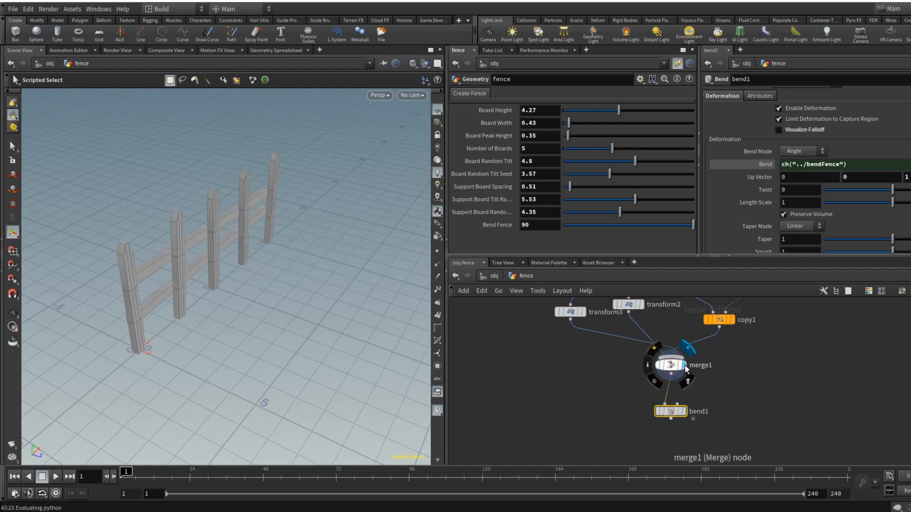
{"action": "left_click", "coordinate": [686, 413]}
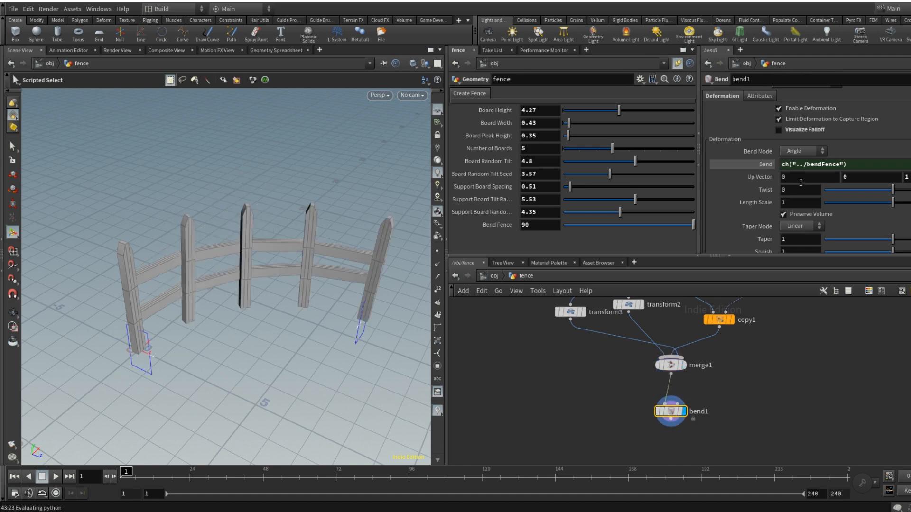
Step: Test Bend Fence at -49.8, set it to 68.1, and save the scene
{"action": "left_click_drag", "start_coordinate": [687, 226], "coordinate": [620, 224]}
{"action": "key", "text": "ctrl+z"}
{"action": "left_click_drag", "start_coordinate": [694, 225], "coordinate": [592, 225]}
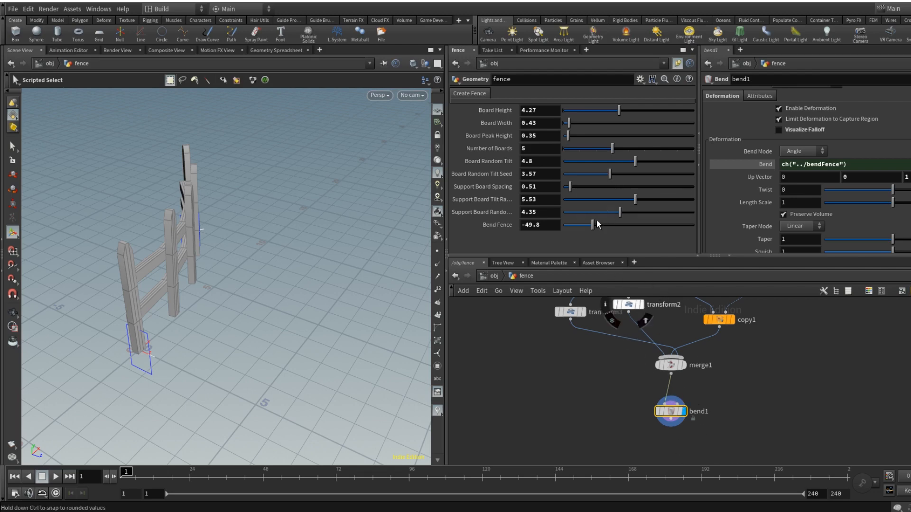
{"action": "left_click_drag", "start_coordinate": [597, 223], "coordinate": [677, 242]}
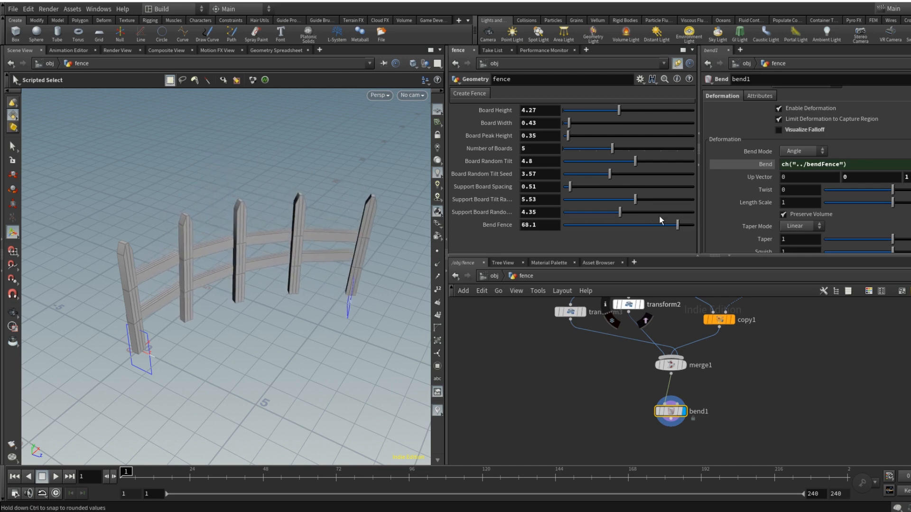
{"action": "double_click", "coordinate": [537, 225]}
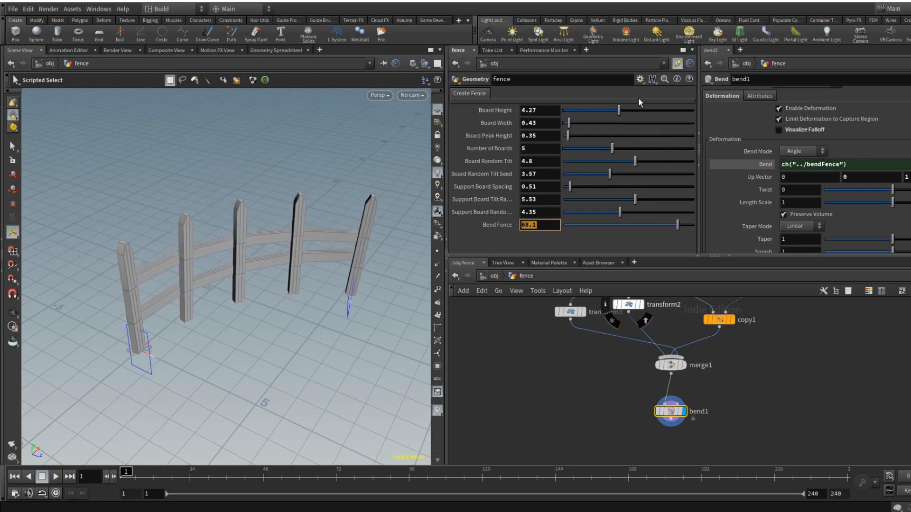
{"action": "key", "text": "ctrl+s"}
Step: Try to revert the fence node to factory defaults and the Bend Fence parameter to its default value
{"action": "left_click", "coordinate": [641, 79]}
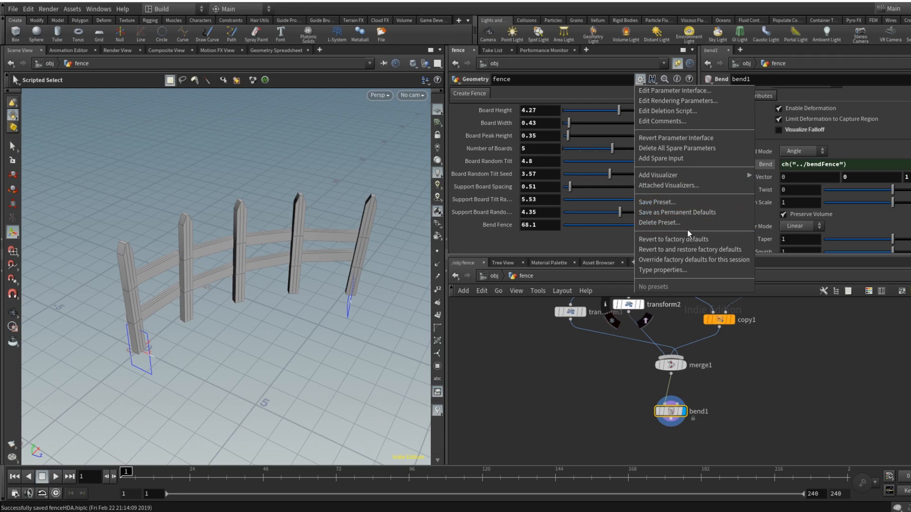
{"action": "left_click", "coordinate": [695, 240]}
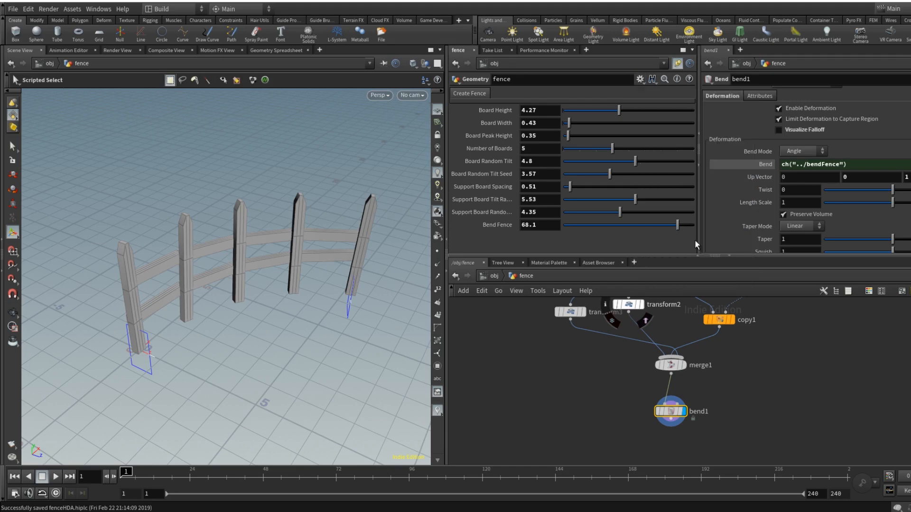
{"action": "left_click", "coordinate": [640, 79]}
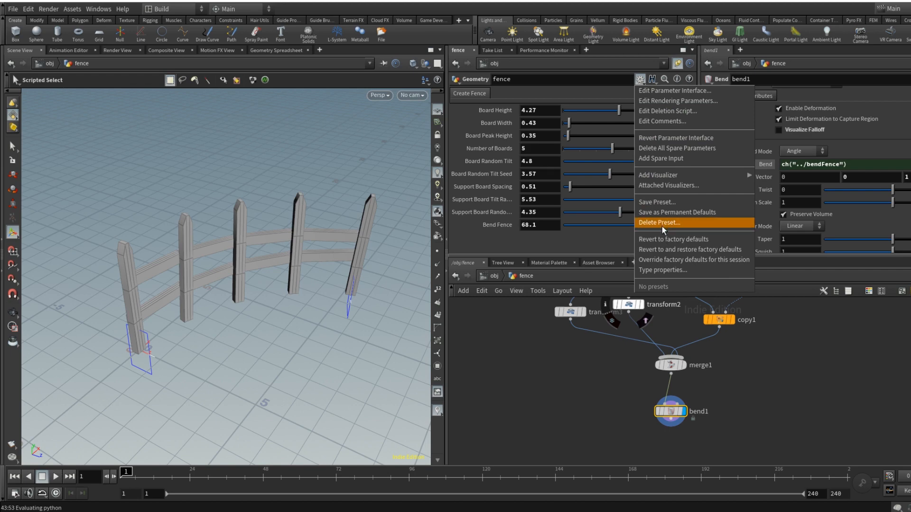
{"action": "right_click", "coordinate": [498, 226]}
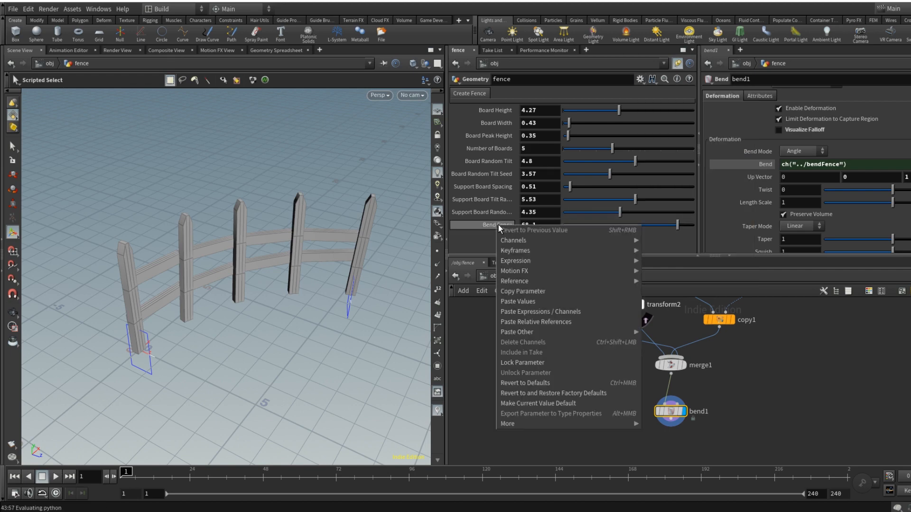
{"action": "mouse_move", "coordinate": [528, 333]}
{"action": "left_click", "coordinate": [539, 383]}
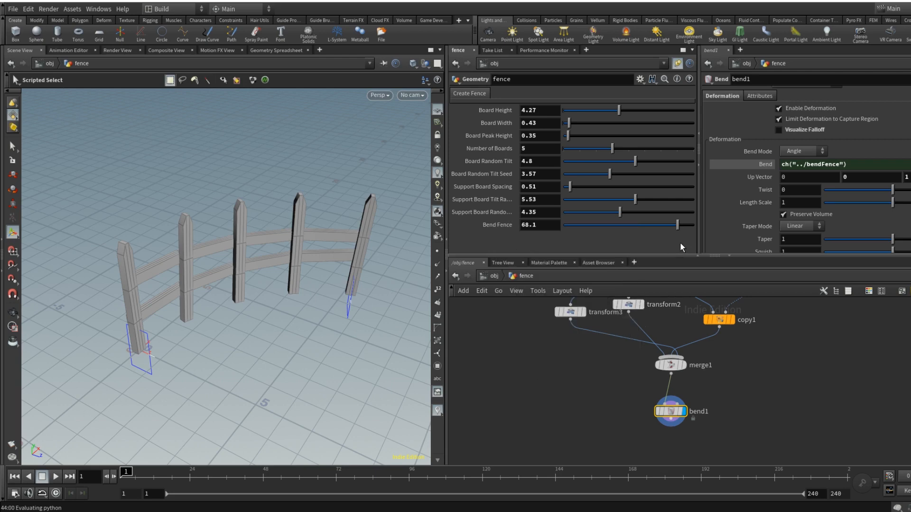
Step: Set the fence's Bend Fence to 0, Support Board Random Seed to 5 and Support Board Tilt Random to 6.24
{"action": "left_click", "coordinate": [553, 225]}
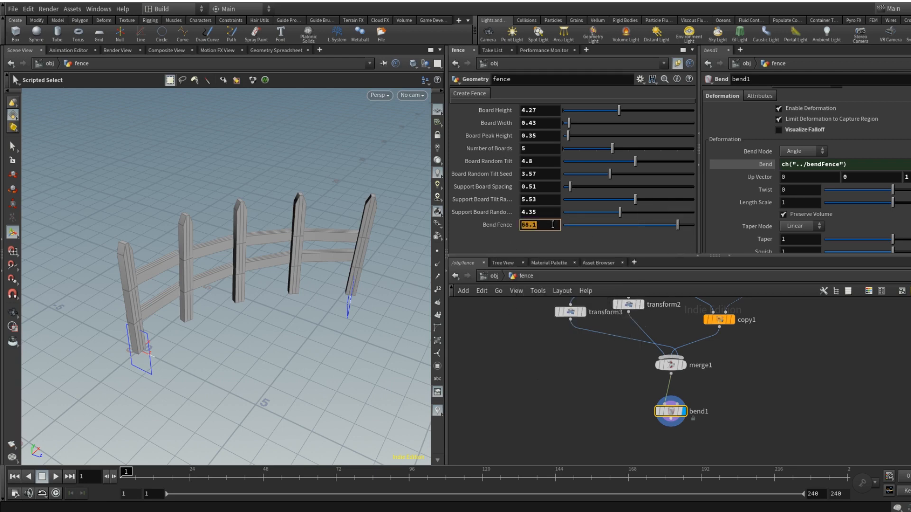
{"action": "type", "text": "0"}
{"action": "key", "text": "Return"}
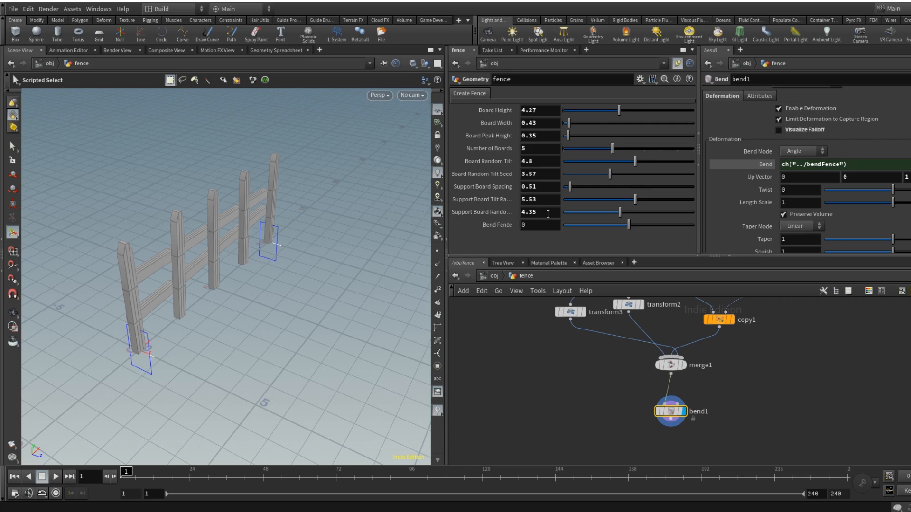
{"action": "left_click_drag", "start_coordinate": [547, 214], "coordinate": [470, 206]}
{"action": "type", "text": "5"}
{"action": "key", "text": "Return"}
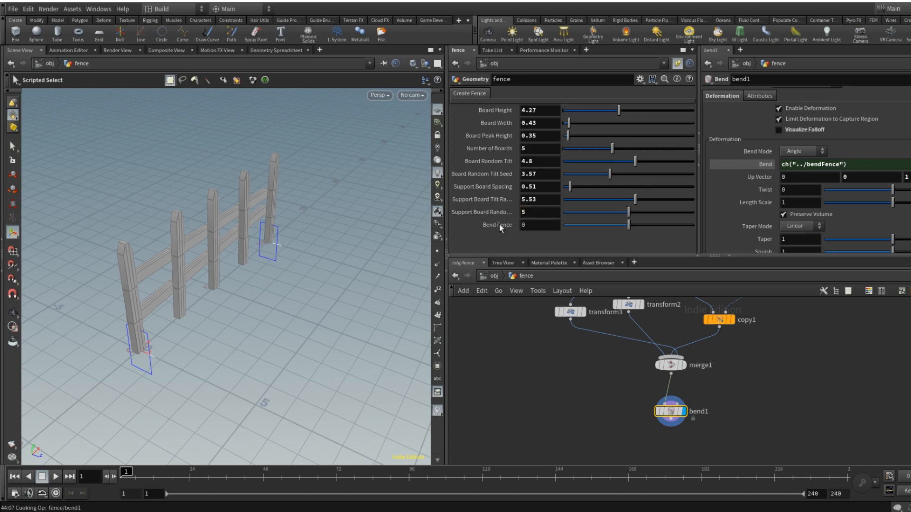
{"action": "left_click_drag", "start_coordinate": [634, 198], "coordinate": [645, 198]}
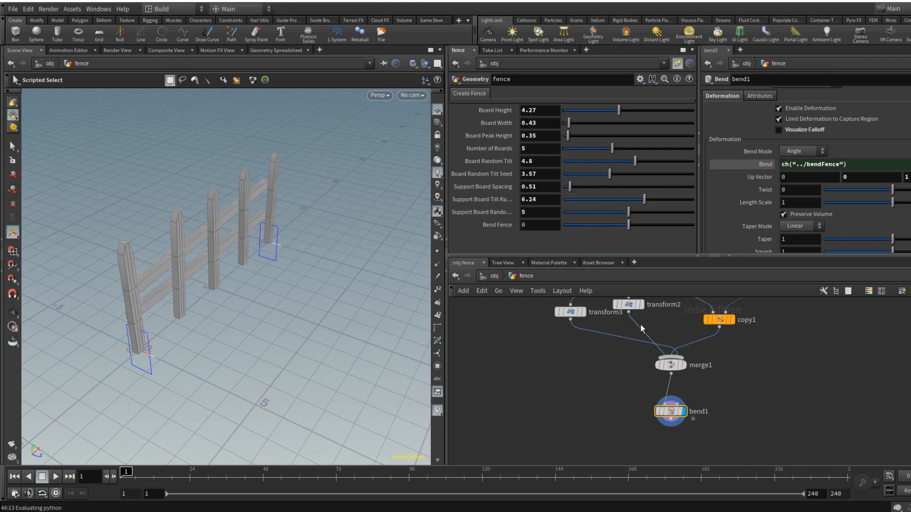
{"action": "middle_click_drag", "start_coordinate": [714, 375], "coordinate": [705, 343]}
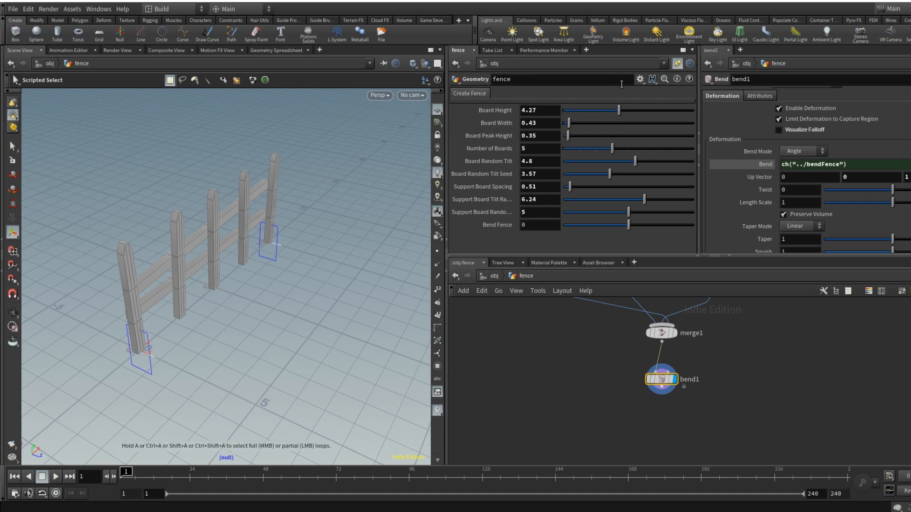
Step: Set the fence's Board Height to 5, Board Width to .5 and Board Peak Height to .3
{"action": "left_click", "coordinate": [540, 110]}
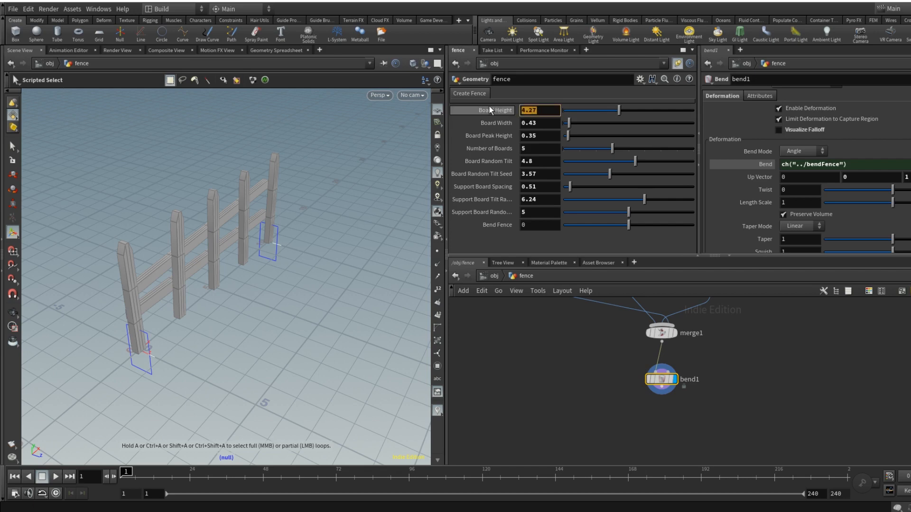
{"action": "type", "text": "5"}
{"action": "key", "text": "Return"}
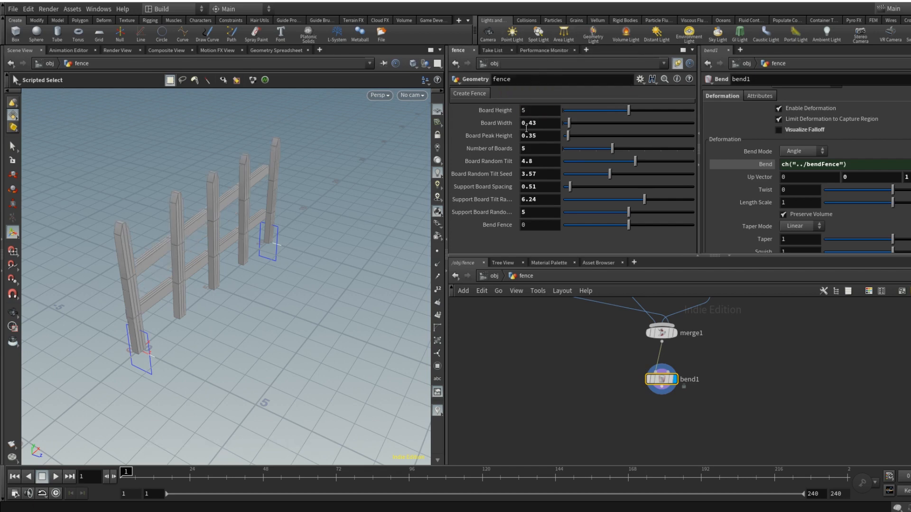
{"action": "left_click", "coordinate": [540, 123]}
{"action": "type", "text": ".5"}
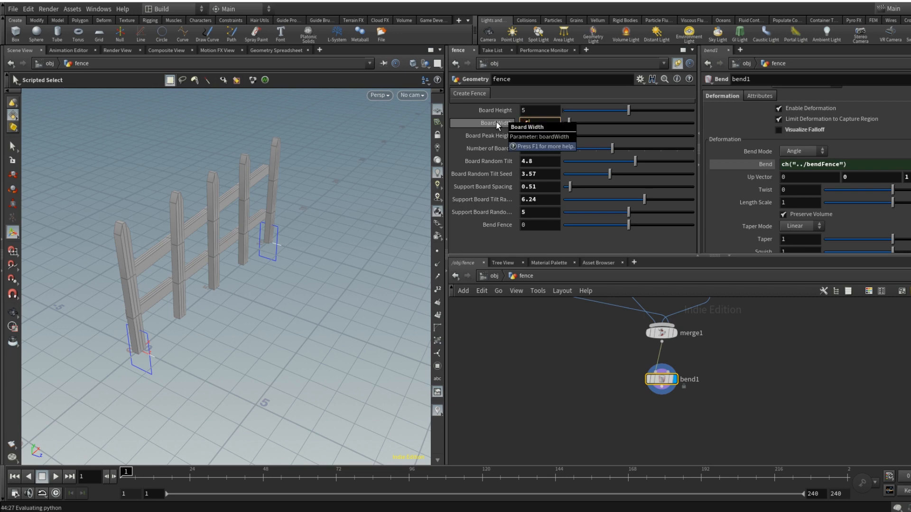
{"action": "key", "text": "Return"}
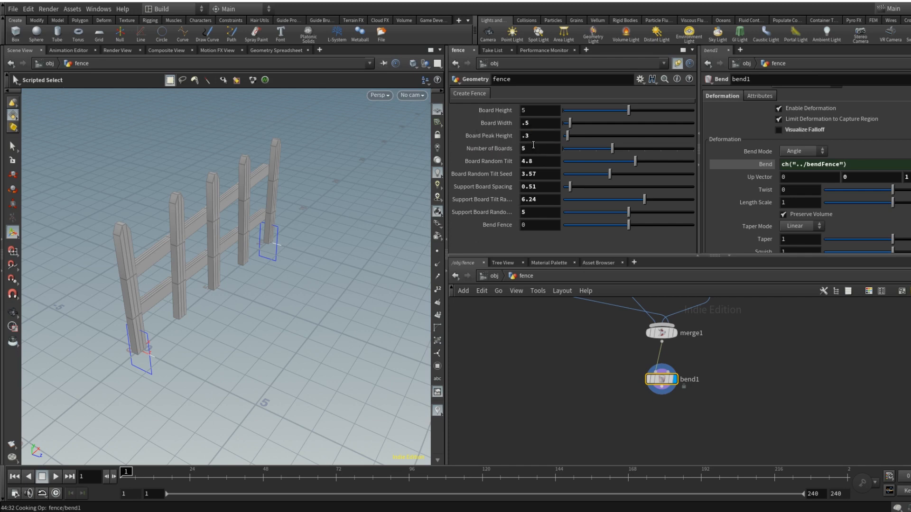
Step: Set Board Random Tilt to 5, Board Random Tilt Seed to 4 and Support Board Spacing to .5
{"action": "left_click", "coordinate": [540, 162]}
{"action": "type", "text": "5"}
{"action": "key", "text": "Return"}
{"action": "left_click", "coordinate": [541, 175]}
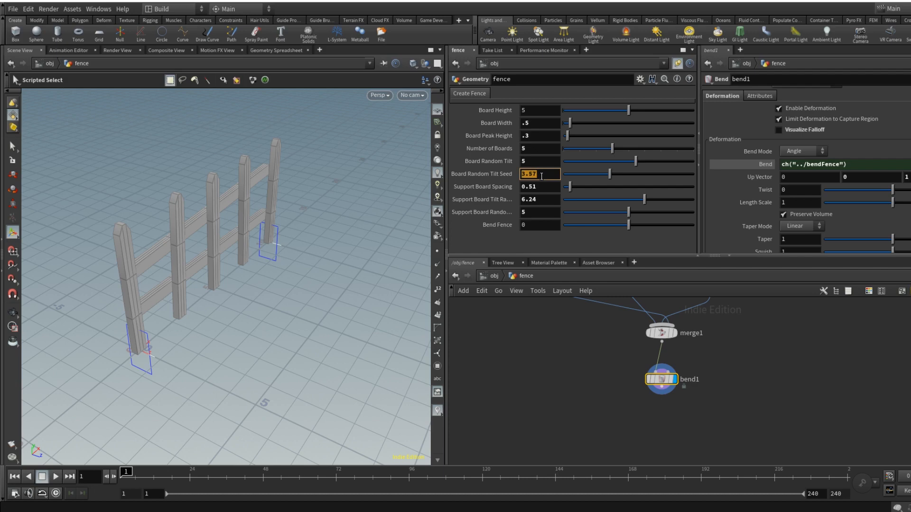
{"action": "type", "text": "4"}
{"action": "key", "text": "Return"}
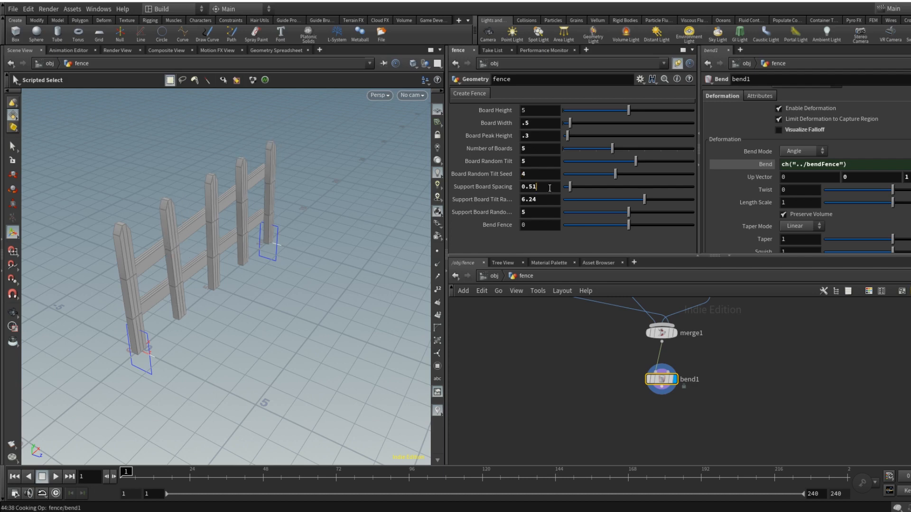
{"action": "left_click", "coordinate": [549, 188]}
{"action": "type", "text": ".5"}
{"action": "key", "text": "Return"}
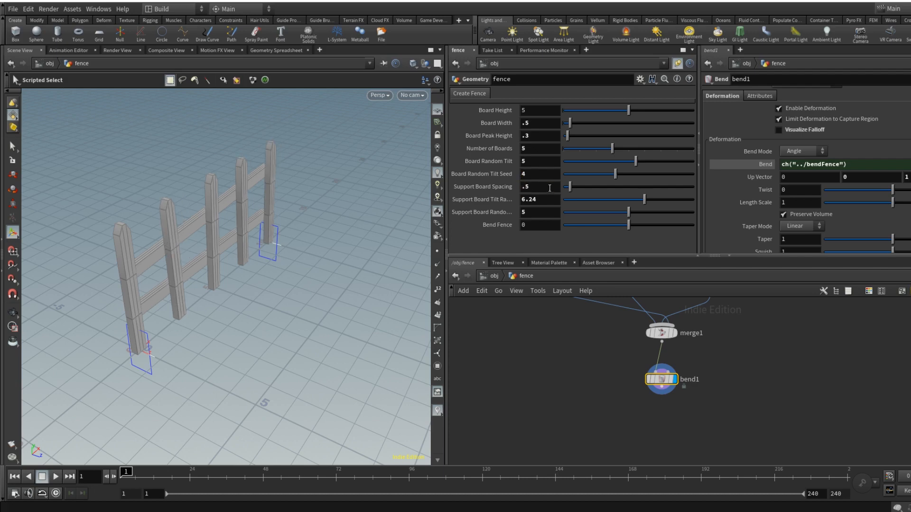
Step: Zero the Board Random Tilt and its seed, along with Support Board Spacing, Support Board Tilt Random and Support Board Random Seed
{"action": "left_click", "coordinate": [545, 201]}
{"action": "left_click_drag", "start_coordinate": [534, 160], "coordinate": [479, 154]}
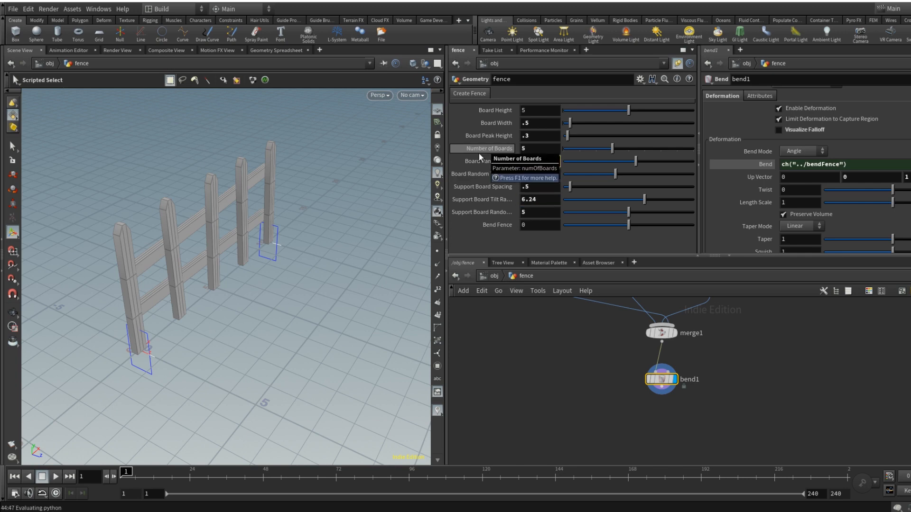
{"action": "type", "text": "0"}
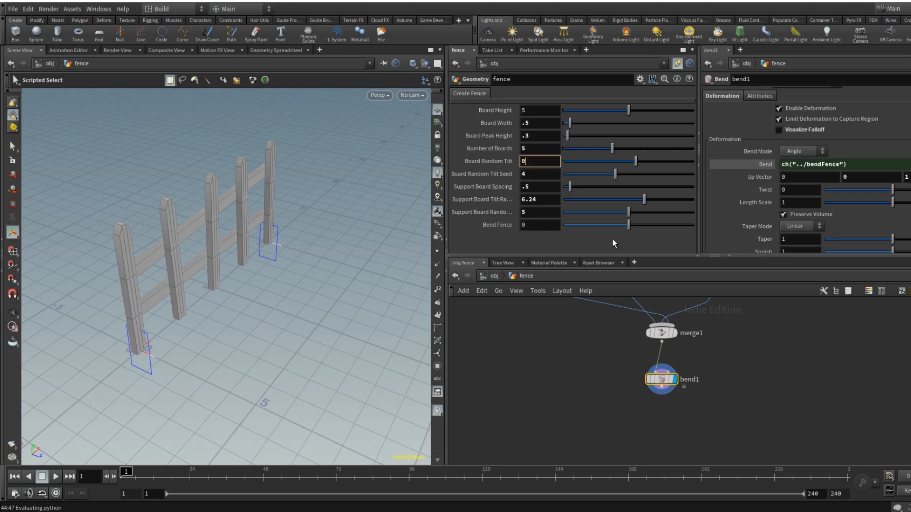
{"action": "key", "text": "Tab"}
{"action": "type", "text": "0"}
{"action": "key", "text": "Tab"}
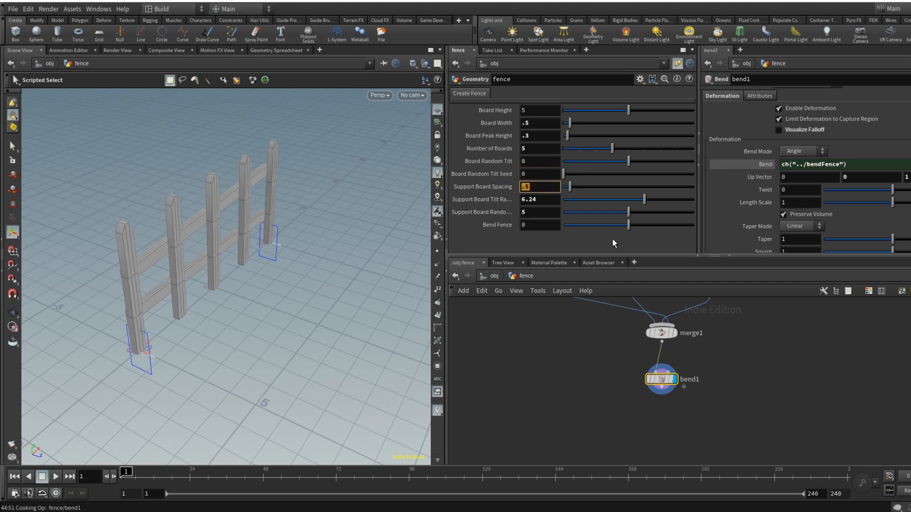
{"action": "type", "text": "0"}
{"action": "key", "text": "Tab"}
{"action": "type", "text": "0"}
{"action": "key", "text": "Tab"}
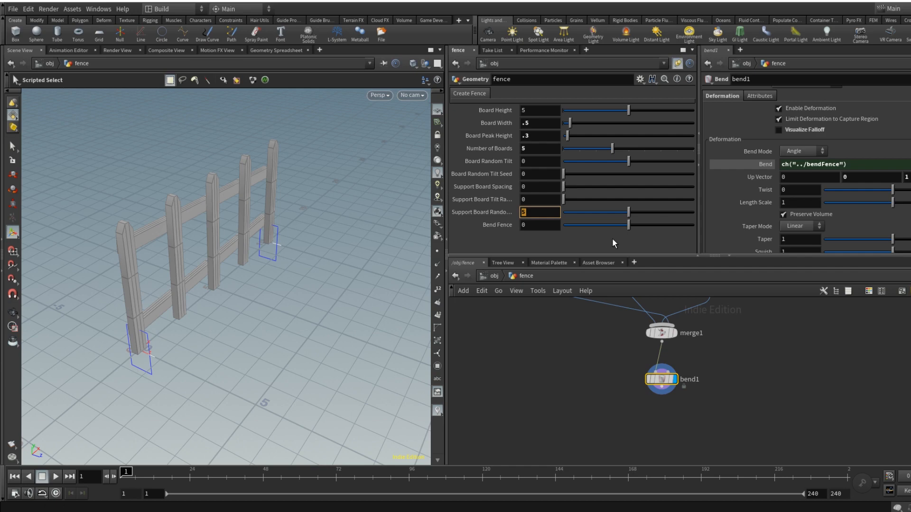
{"action": "type", "text": "0"}
{"action": "key", "text": "Tab"}
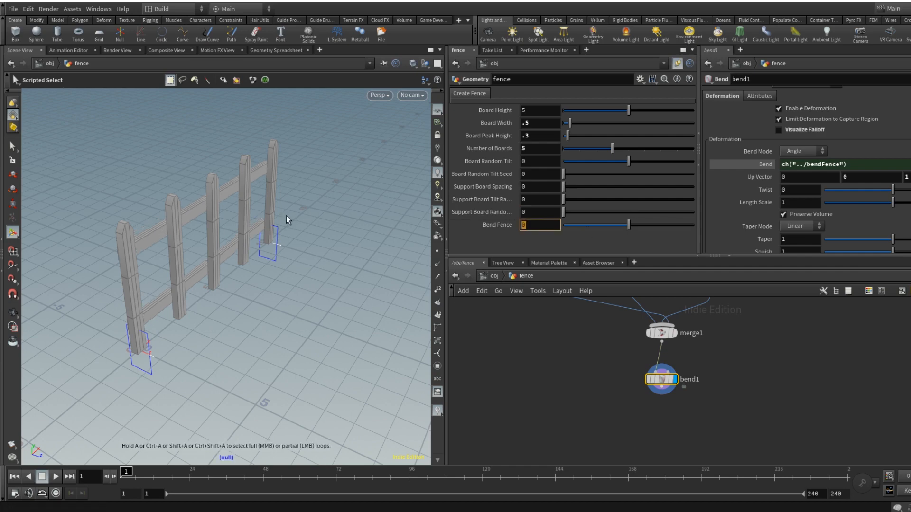
Step: Set the fence's Board Width to 1 and its Board Peak Height to 0
{"action": "key", "text": "Escape"}
{"action": "left_click_drag", "start_coordinate": [330, 252], "coordinate": [302, 239]}
{"action": "key", "text": "s"}
{"action": "left_click", "coordinate": [540, 121]}
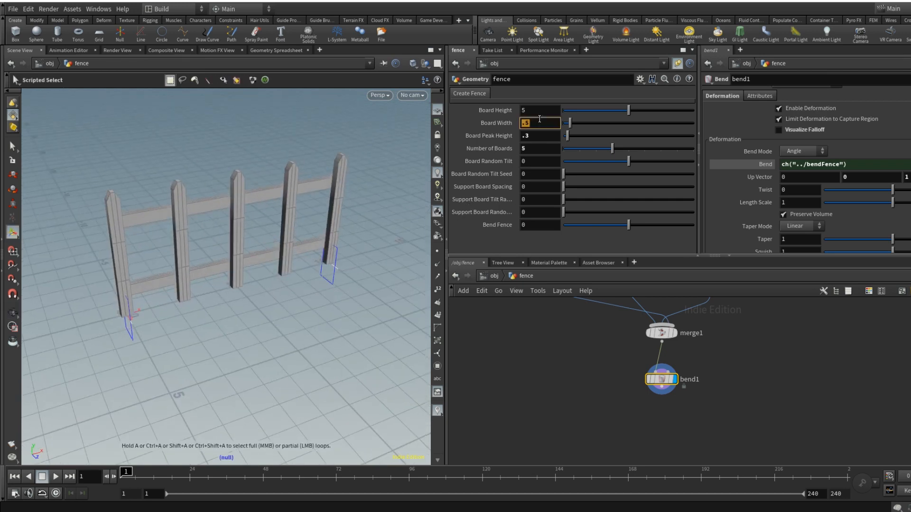
{"action": "type", "text": "1"}
{"action": "key", "text": "Return"}
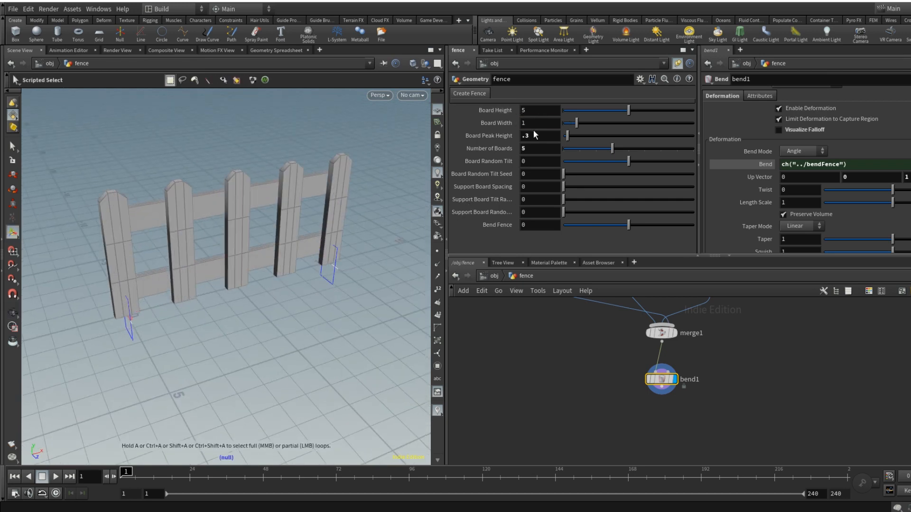
{"action": "left_click", "coordinate": [543, 138]}
{"action": "double_click", "coordinate": [542, 140]}
{"action": "type", "text": "0"}
{"action": "key", "text": "Return"}
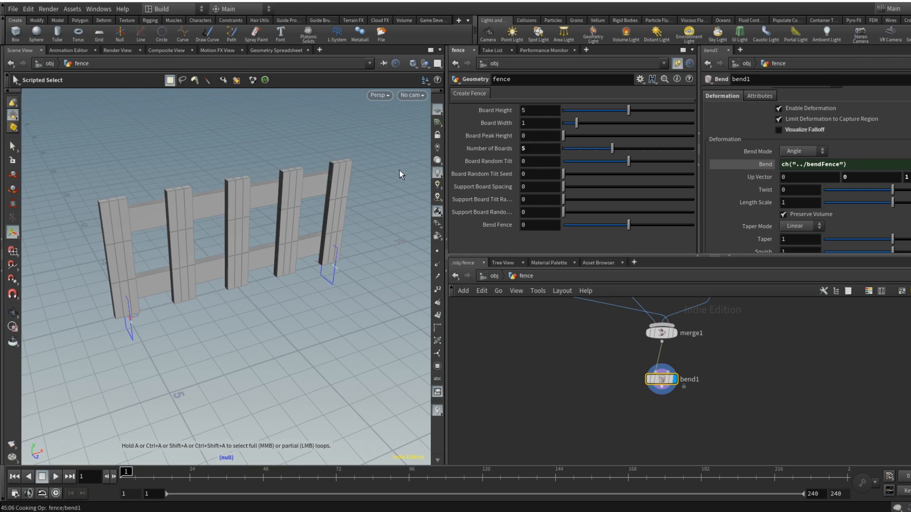
Step: Collapse the bend1 parameter pane and widen the scene view around the whole fence
{"action": "left_click_drag", "start_coordinate": [329, 209], "coordinate": [315, 223], "text": "alt"}
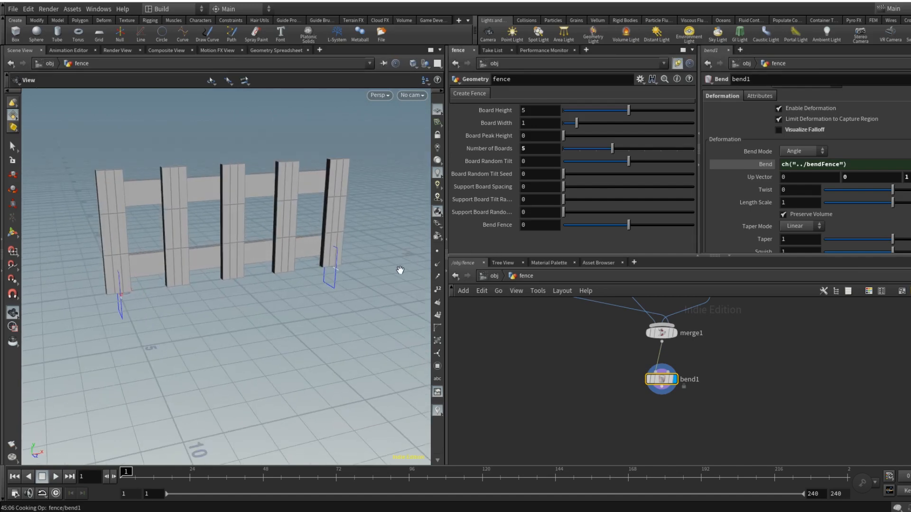
{"action": "middle_click_drag", "start_coordinate": [259, 302], "coordinate": [254, 321]}
{"action": "scroll", "coordinate": [254, 321], "scroll_direction": "down", "scroll_amount": 6}
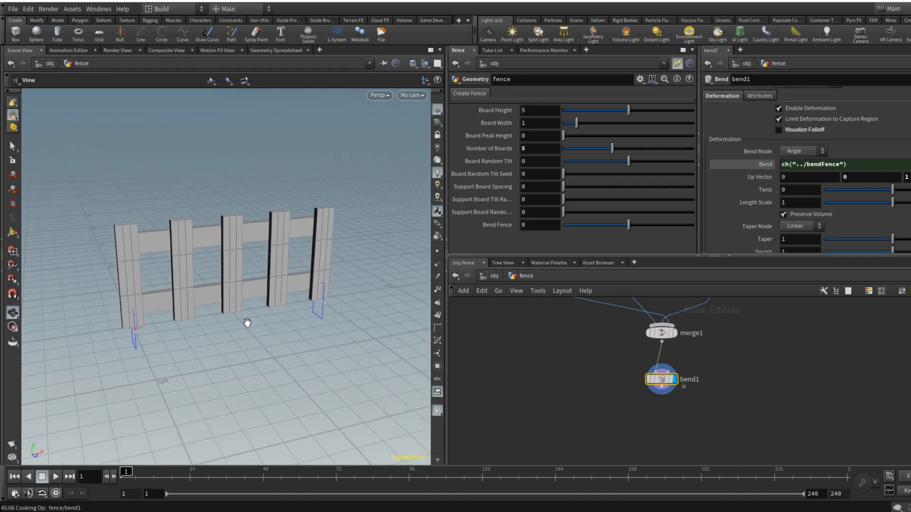
{"action": "key", "text": "Return"}
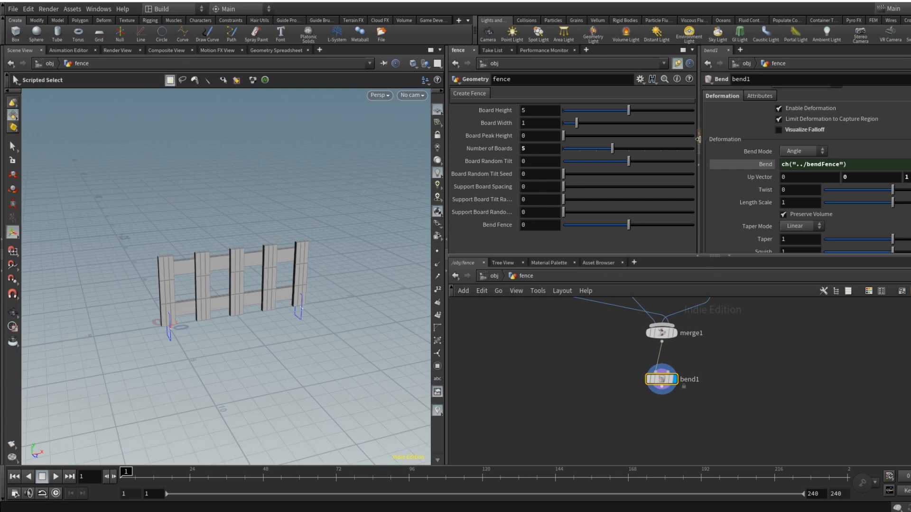
{"action": "left_click", "coordinate": [699, 163]}
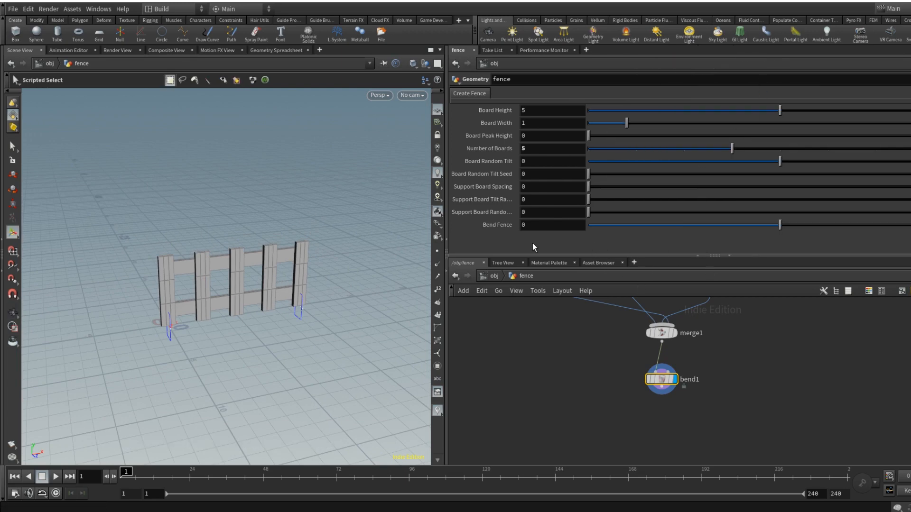
{"action": "left_click_drag", "start_coordinate": [447, 213], "coordinate": [522, 213]}
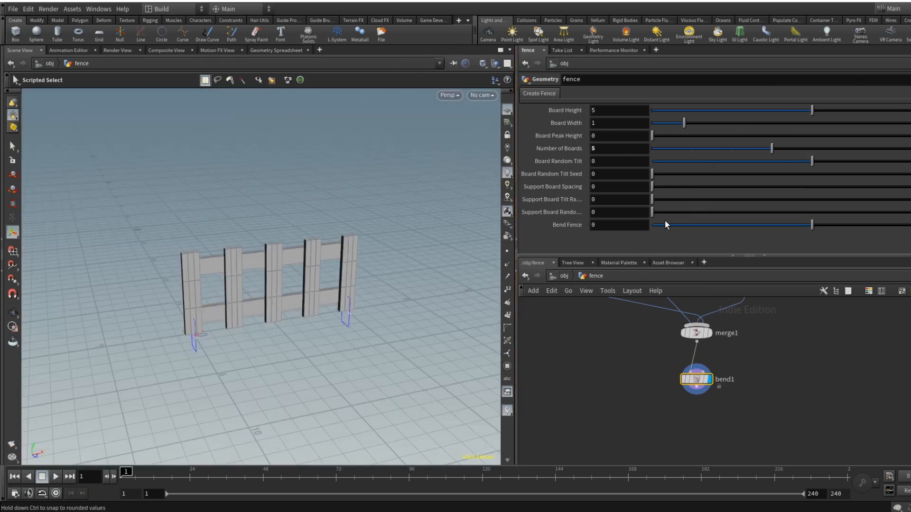
Step: Return to the object level and open the fence node's parameter interface editor with invisible parameters shown
{"action": "left_click", "coordinate": [563, 276]}
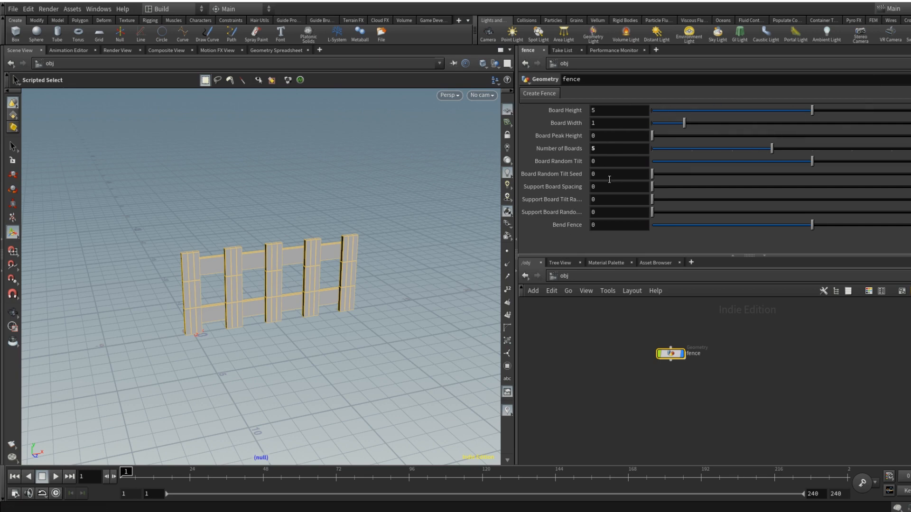
{"action": "left_click", "coordinate": [910, 80]}
{"action": "left_click", "coordinate": [864, 92]}
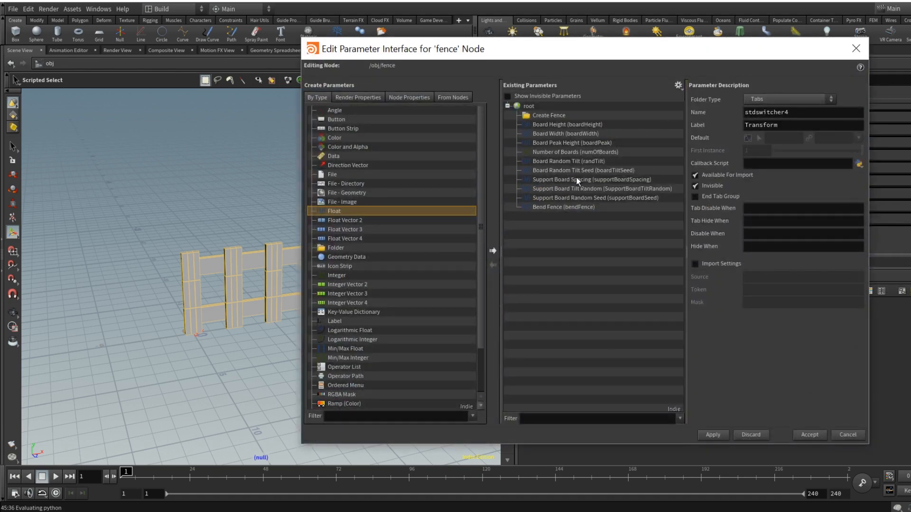
{"action": "left_click", "coordinate": [508, 97]}
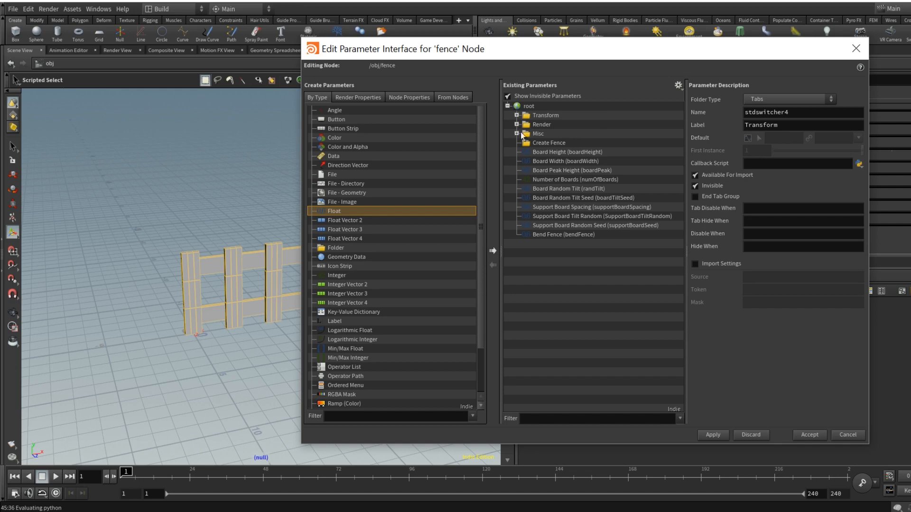
Step: Make the Transform, Render and Misc folders visible on the fence node and apply the change
{"action": "left_click", "coordinate": [550, 152]}
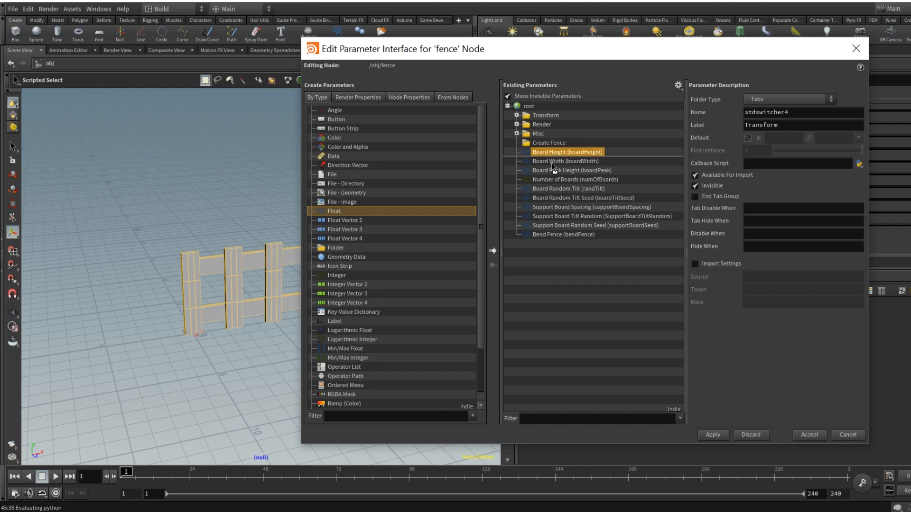
{"action": "left_click", "coordinate": [540, 133]}
{"action": "left_click", "coordinate": [556, 116], "text": "shift"}
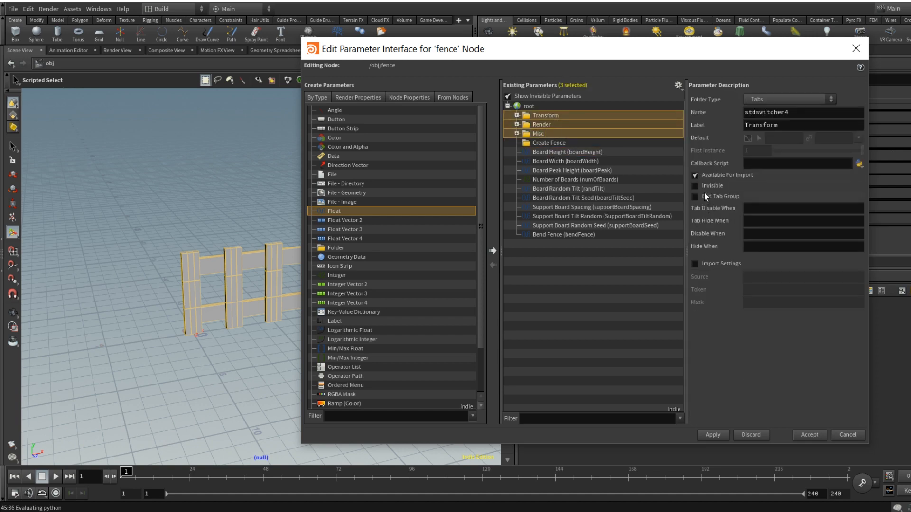
{"action": "left_click", "coordinate": [606, 135]}
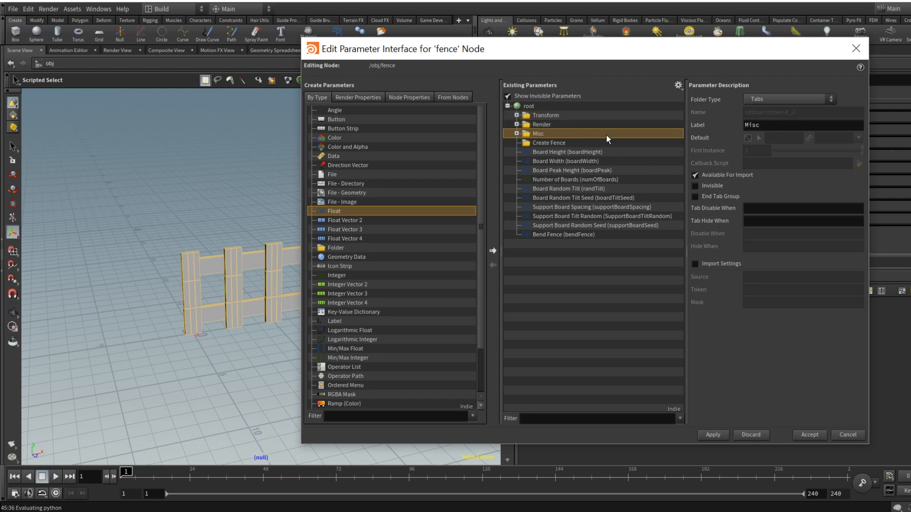
{"action": "left_click", "coordinate": [584, 117], "text": "shift"}
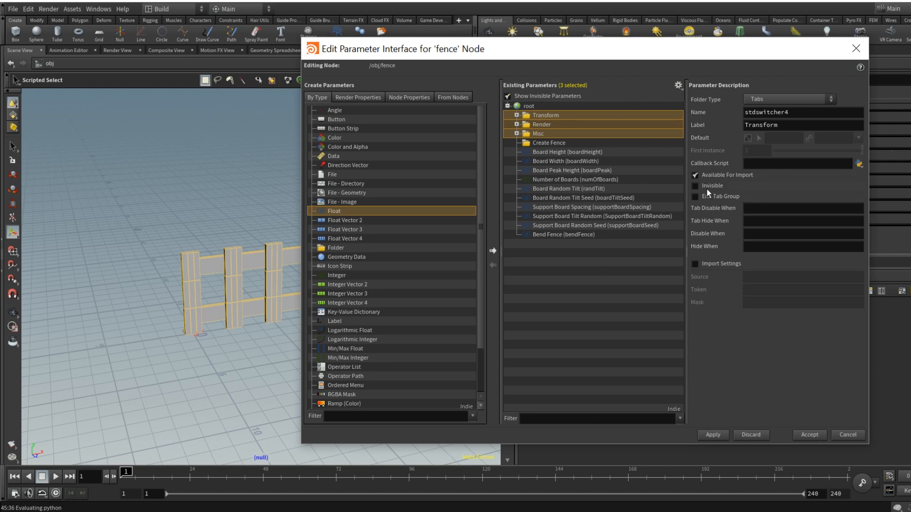
{"action": "left_click", "coordinate": [713, 435]}
{"action": "left_click_drag", "start_coordinate": [655, 48], "coordinate": [557, 84]}
Step: Move the Create Fence folder ahead of the Transform folder, apply the new order, and close the parameter interface editor
{"action": "left_click", "coordinate": [439, 173]}
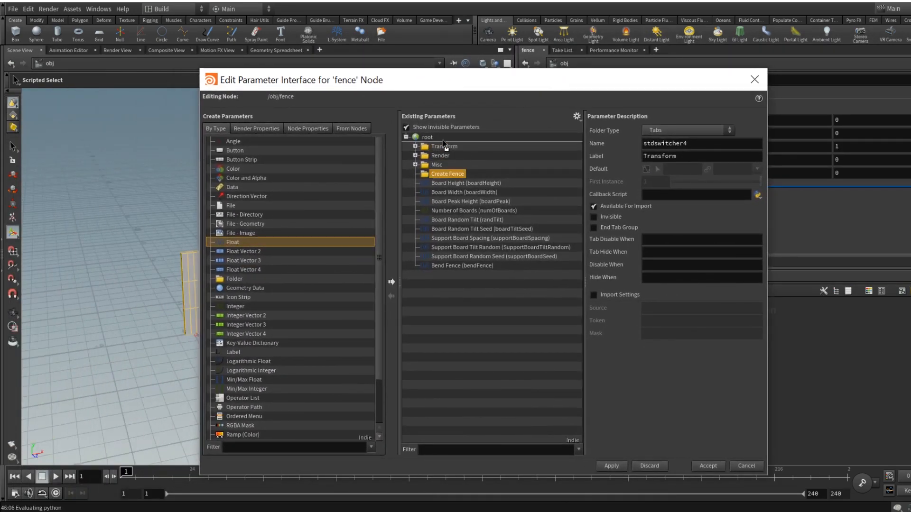
{"action": "left_click_drag", "start_coordinate": [444, 141], "coordinate": [444, 142]}
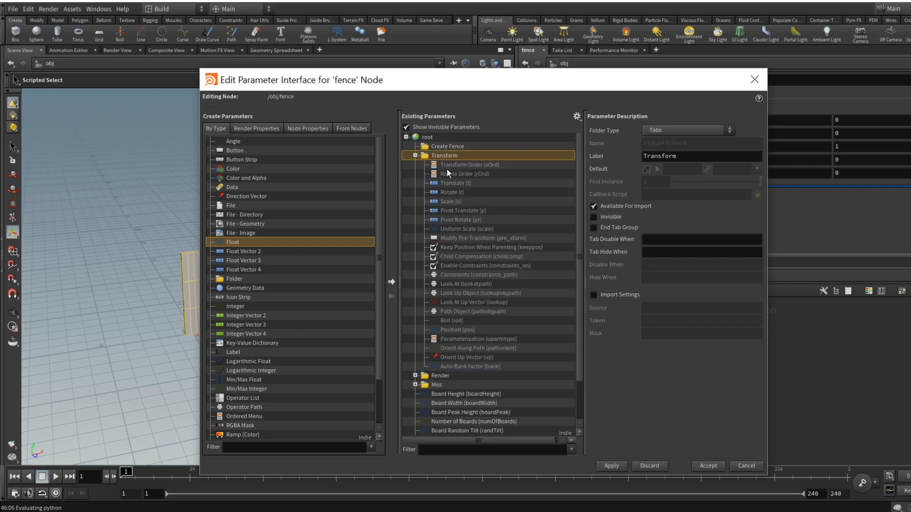
{"action": "left_click", "coordinate": [416, 155]}
{"action": "left_click", "coordinate": [415, 174]}
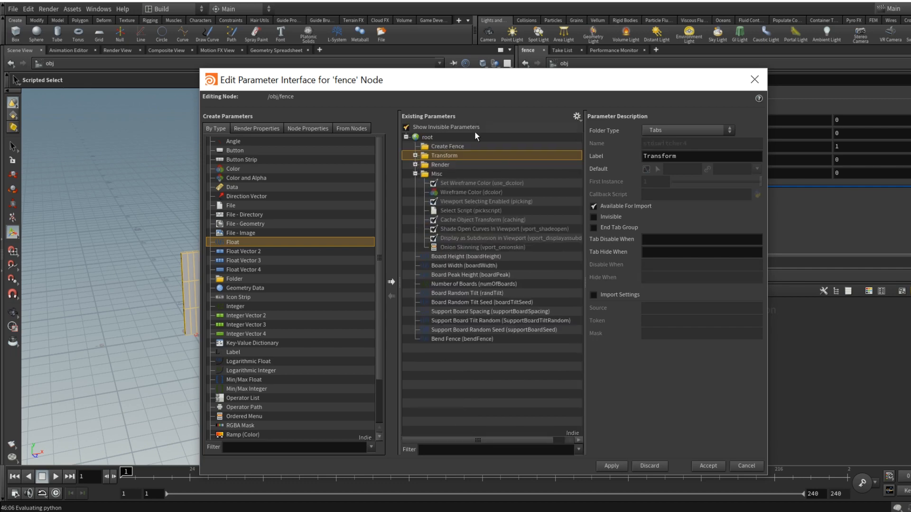
{"action": "left_click", "coordinate": [415, 174]}
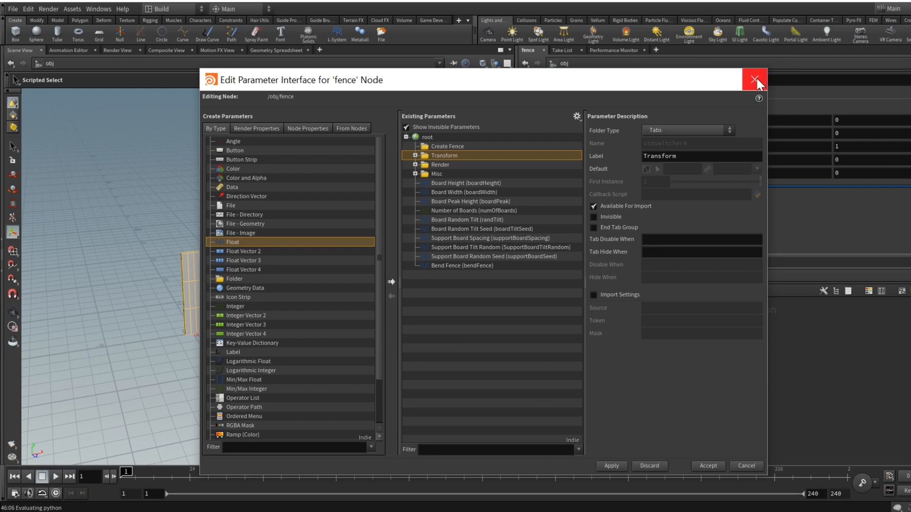
{"action": "left_click", "coordinate": [612, 466]}
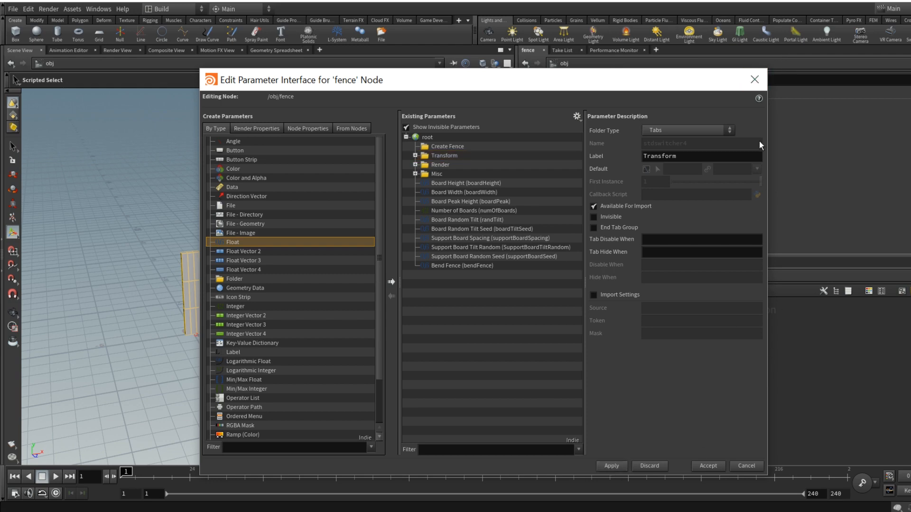
{"action": "left_click", "coordinate": [755, 79]}
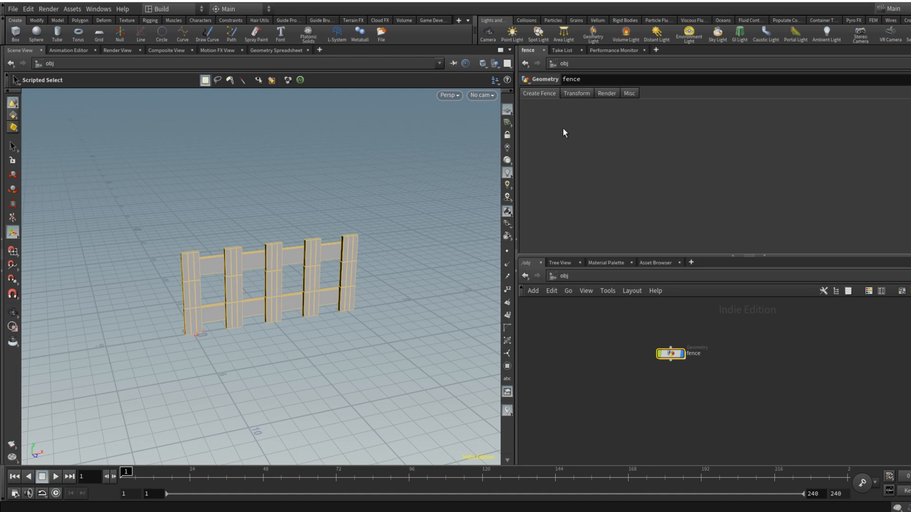
Step: Reopen the fence's parameter interface editor, move all parameters from Board Height through Bend Fence into the Create Fence folder, and apply
{"action": "left_click", "coordinate": [900, 79]}
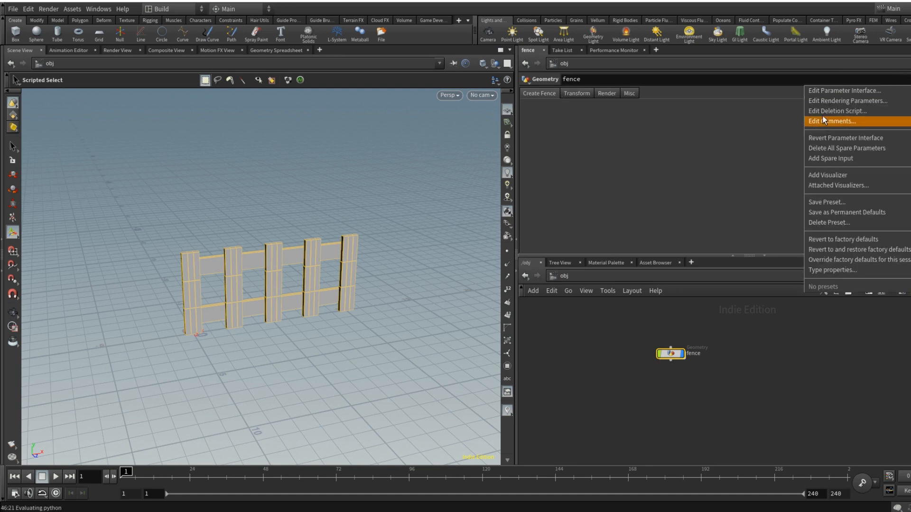
{"action": "left_click", "coordinate": [834, 91]}
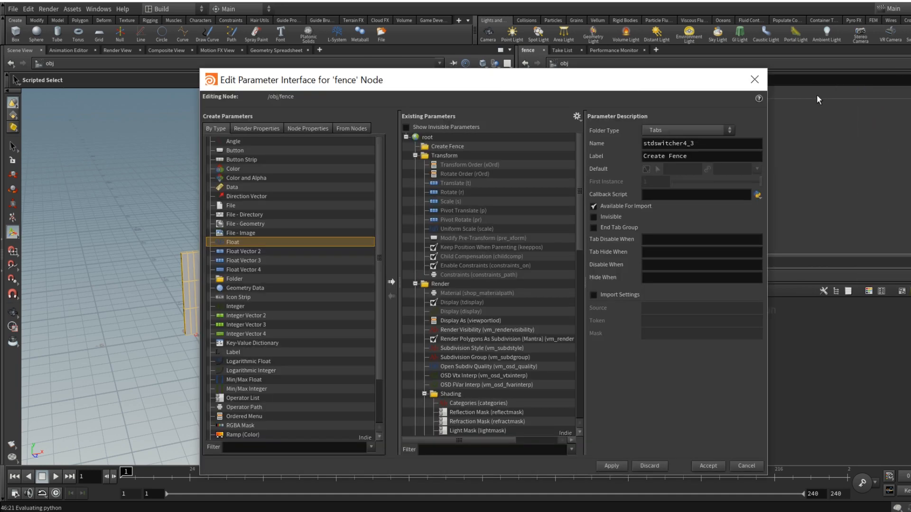
{"action": "left_click", "coordinate": [415, 155]}
{"action": "left_click", "coordinate": [414, 165]}
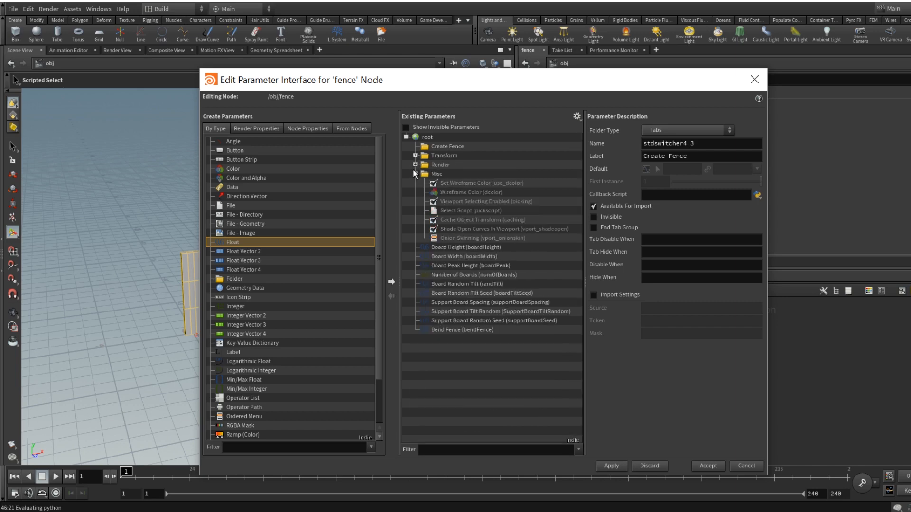
{"action": "left_click", "coordinate": [415, 173]}
{"action": "left_click_drag", "start_coordinate": [469, 184], "coordinate": [448, 147]}
{"action": "left_click", "coordinate": [468, 265], "text": "shift"}
{"action": "left_click", "coordinate": [416, 146]}
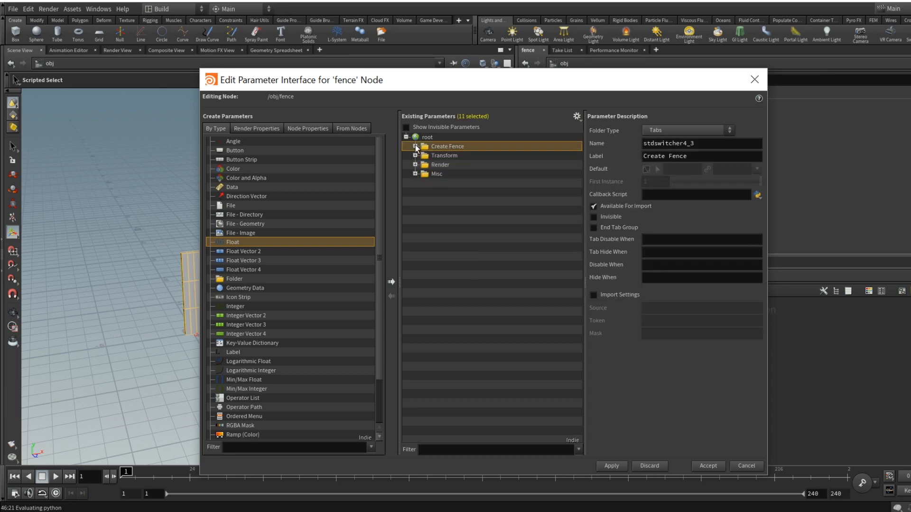
{"action": "left_click", "coordinate": [612, 467]}
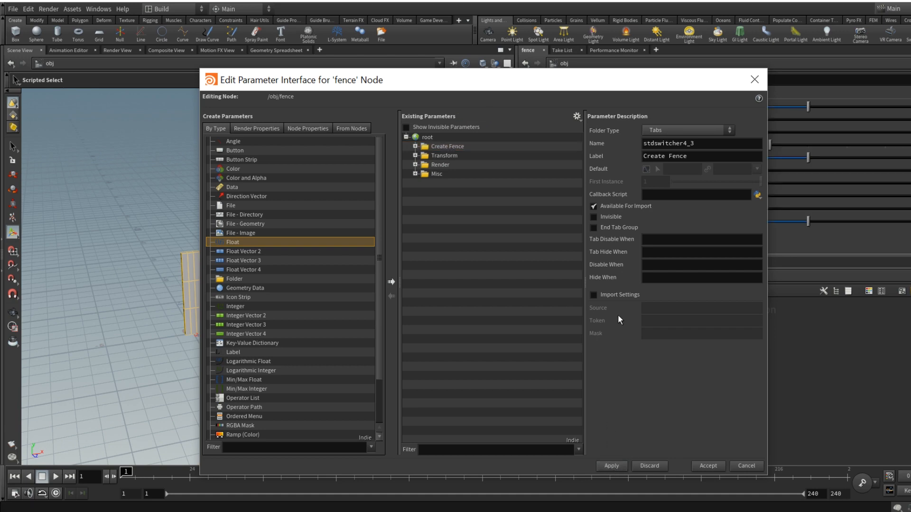
Step: Review the contents of the fence node's Transform, Render and Misc parameter folders, ending back on Create Fence
{"action": "left_click_drag", "start_coordinate": [669, 78], "coordinate": [452, 119]}
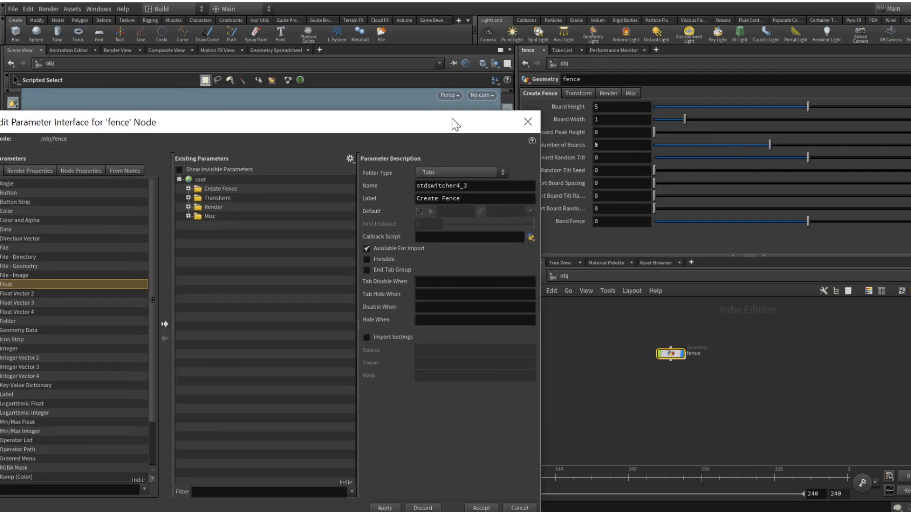
{"action": "left_click", "coordinate": [575, 93]}
{"action": "left_click", "coordinate": [606, 93]}
{"action": "left_click", "coordinate": [630, 94]}
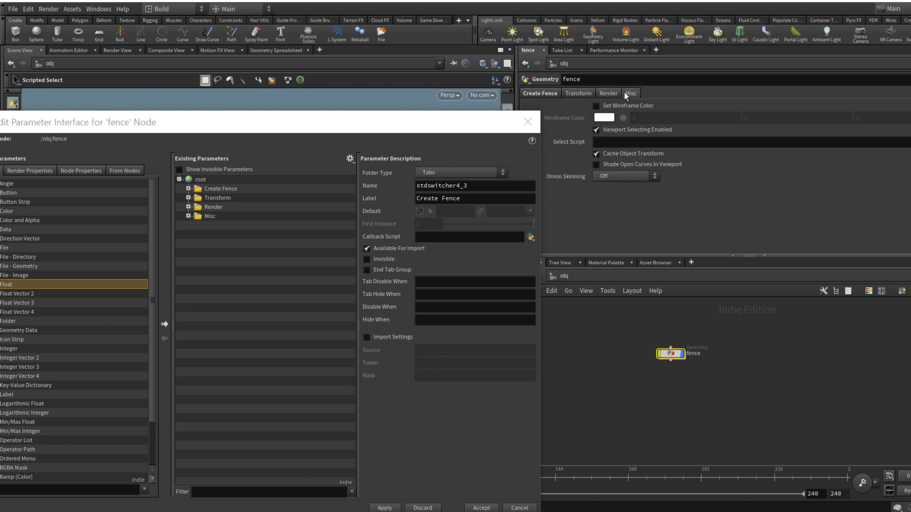
{"action": "left_click", "coordinate": [543, 95]}
{"action": "left_click_drag", "start_coordinate": [377, 124], "coordinate": [564, 123]}
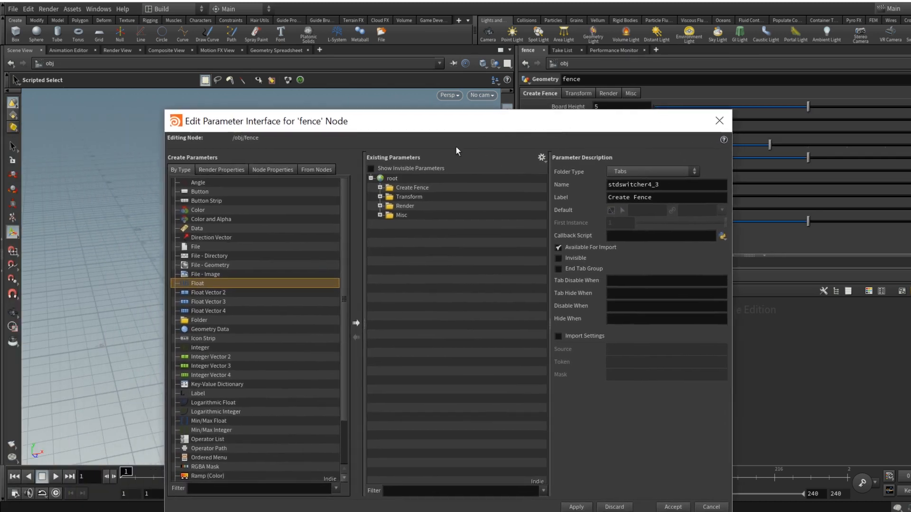
Step: Add a new folder inside Create Fence, directly after Board Random Tilt Seed
{"action": "left_click", "coordinate": [381, 187]}
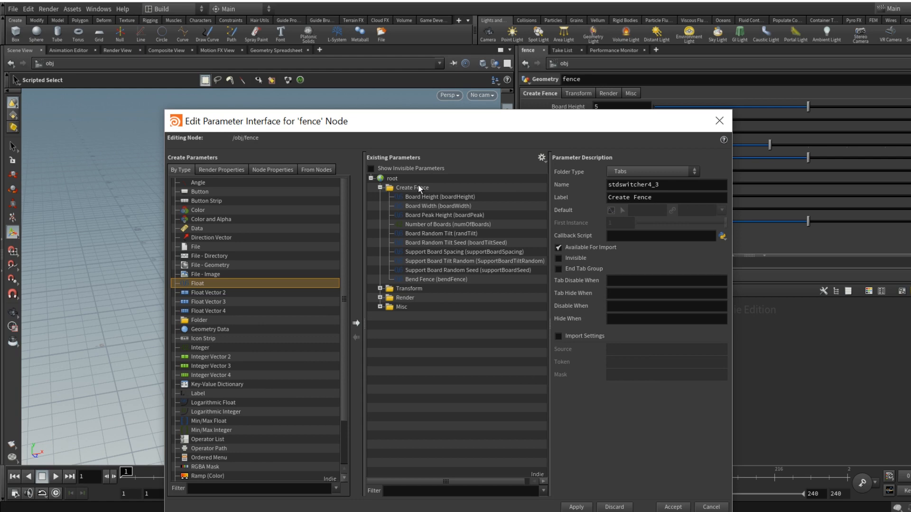
{"action": "left_click", "coordinate": [440, 198]}
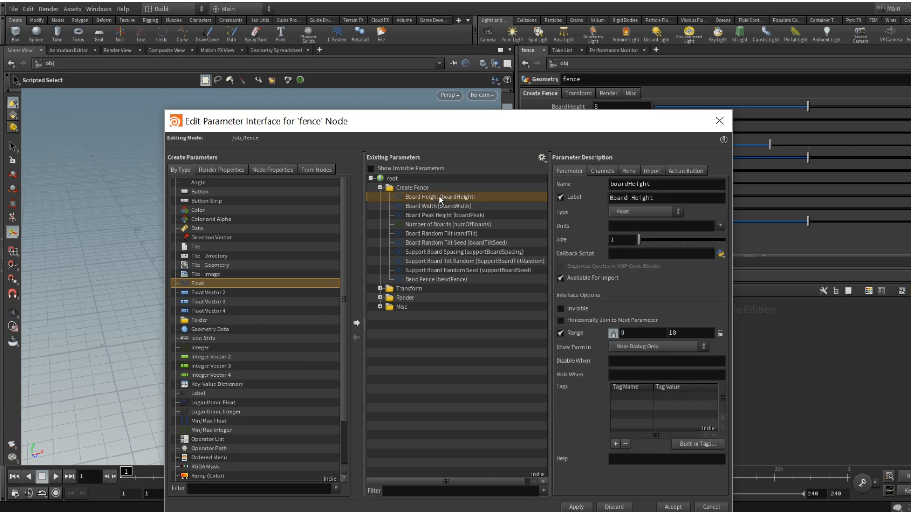
{"action": "left_click", "coordinate": [439, 242], "text": "shift"}
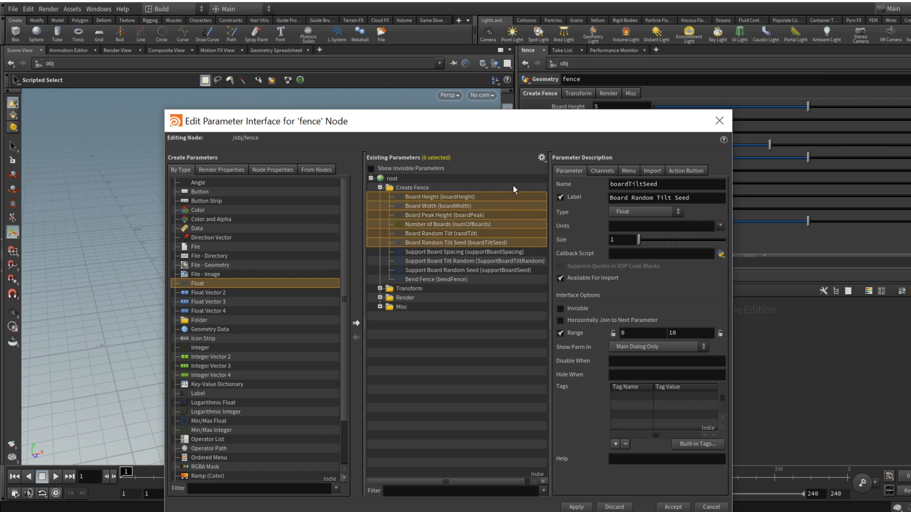
{"action": "left_click", "coordinate": [199, 320]}
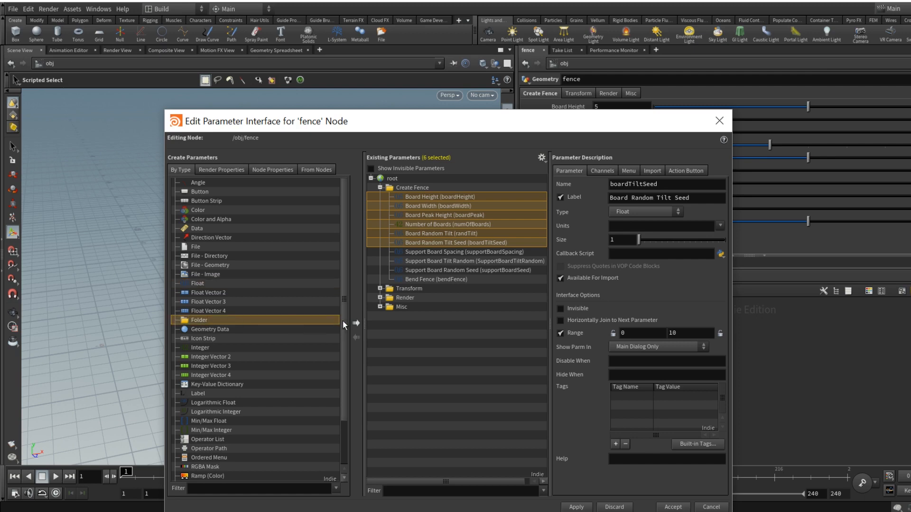
{"action": "left_click", "coordinate": [356, 323]}
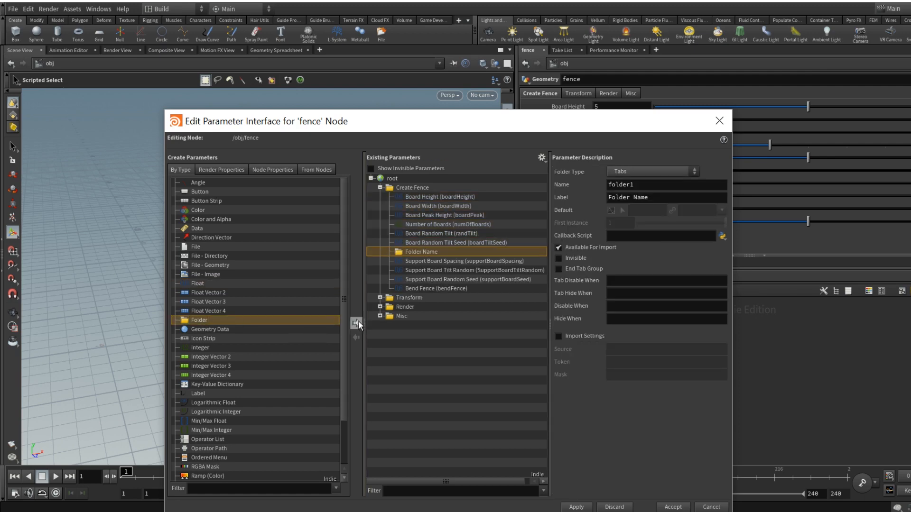
Step: Move the six parameters from Board Height through Board Random Tilt Seed into the new folder and collapse it
{"action": "left_click", "coordinate": [435, 197]}
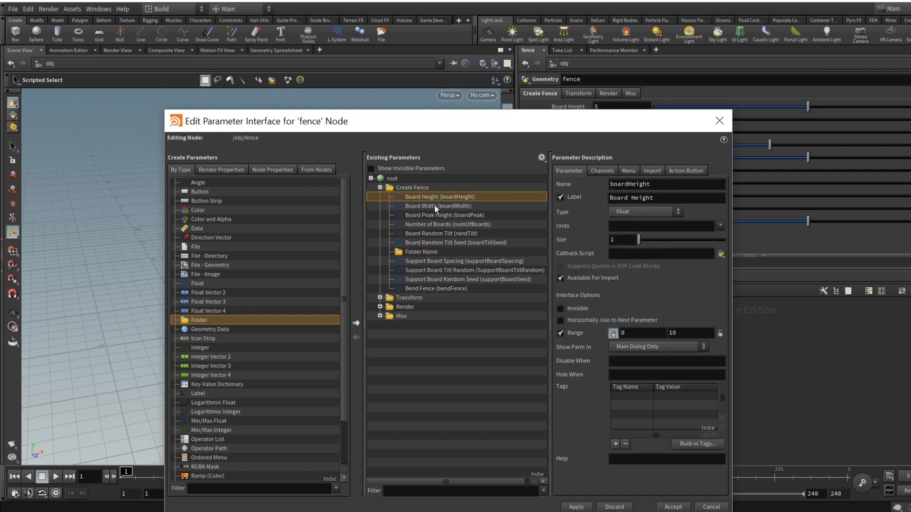
{"action": "left_click", "coordinate": [433, 242], "text": "shift"}
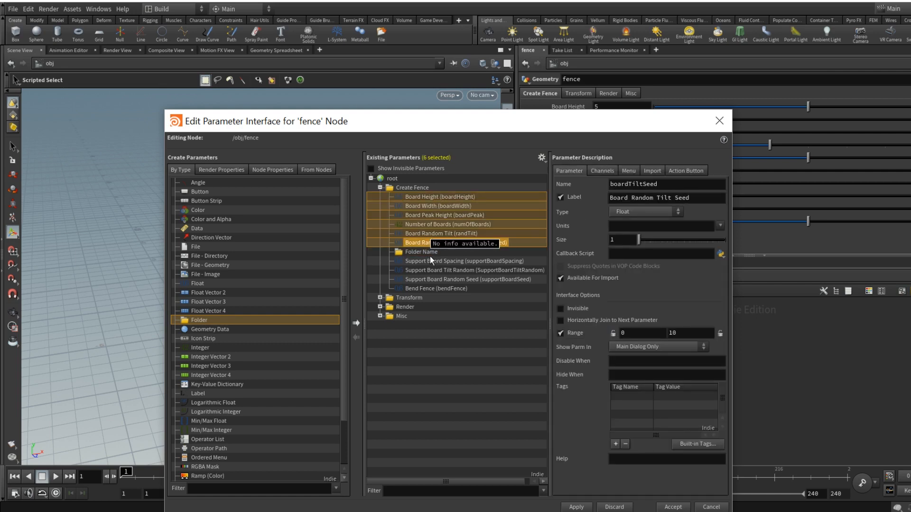
{"action": "left_click_drag", "start_coordinate": [417, 242], "coordinate": [421, 253]}
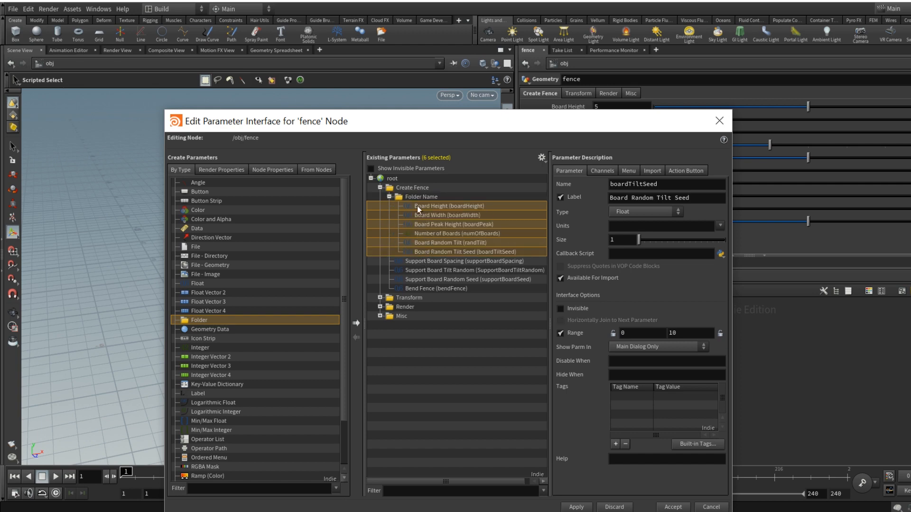
{"action": "left_click", "coordinate": [389, 195]}
Step: Set the new folder's internal name to boardShape
{"action": "double_click", "coordinate": [417, 196]}
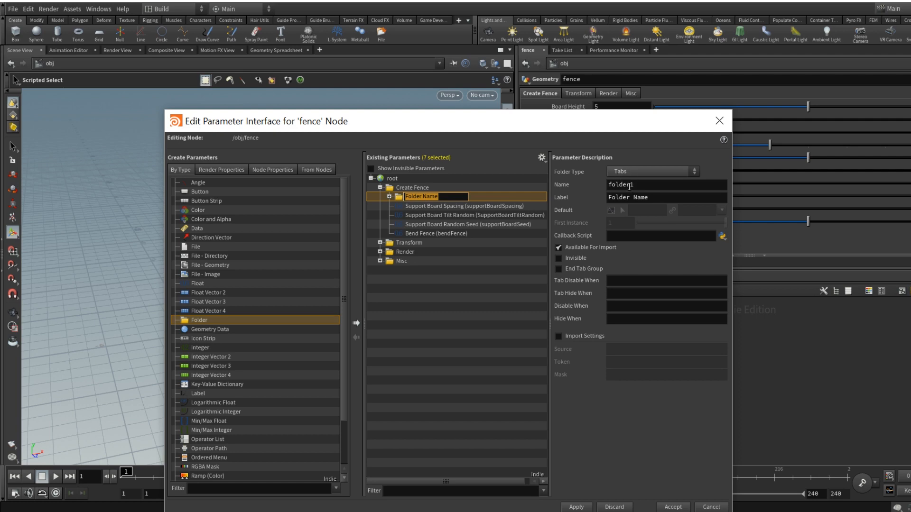
{"action": "left_click", "coordinate": [636, 171]}
{"action": "left_click", "coordinate": [644, 172]}
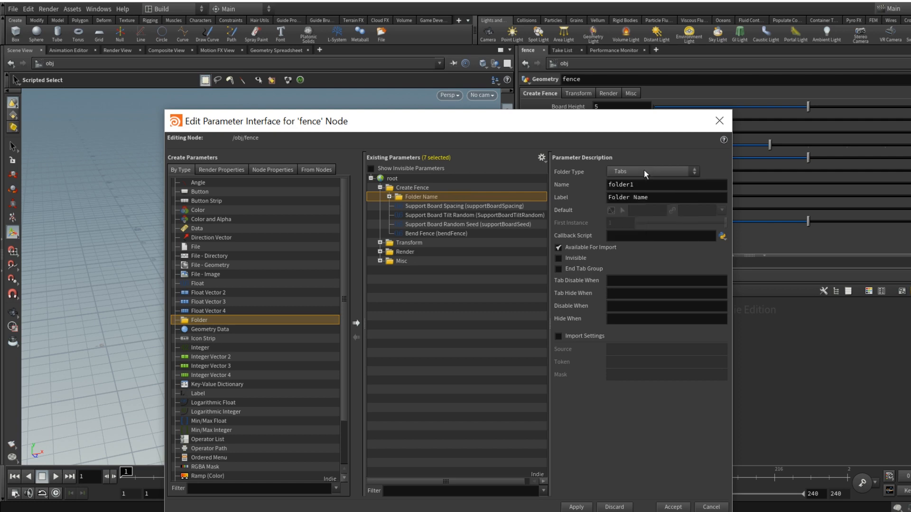
{"action": "left_click_drag", "start_coordinate": [645, 181], "coordinate": [612, 184]}
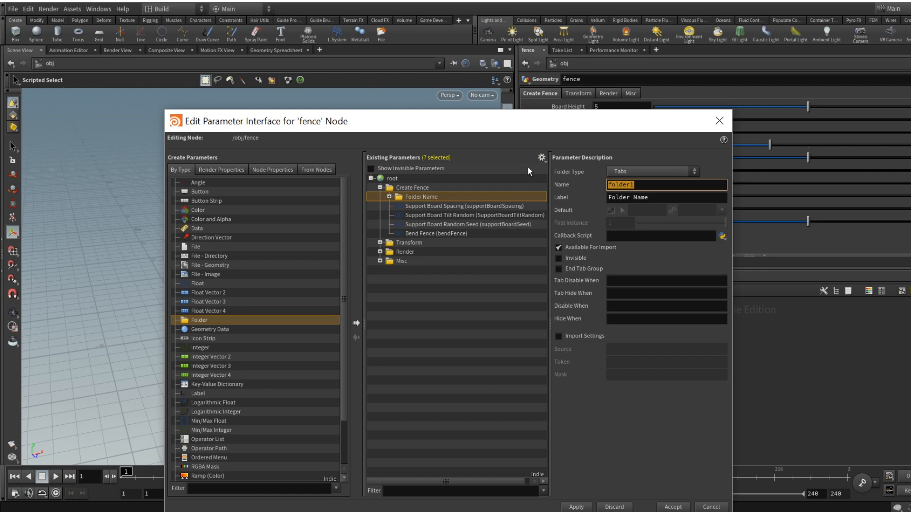
{"action": "type", "text": "board"}
{"action": "type", "text": "Shpa"}
{"action": "key", "text": "BackSpace"}
{"action": "key", "text": "BackSpace"}
{"action": "type", "text": "ape"}
{"action": "key", "text": "Tab"}
Step: Label the new folder Board Settings
{"action": "type", "text": "boar"}
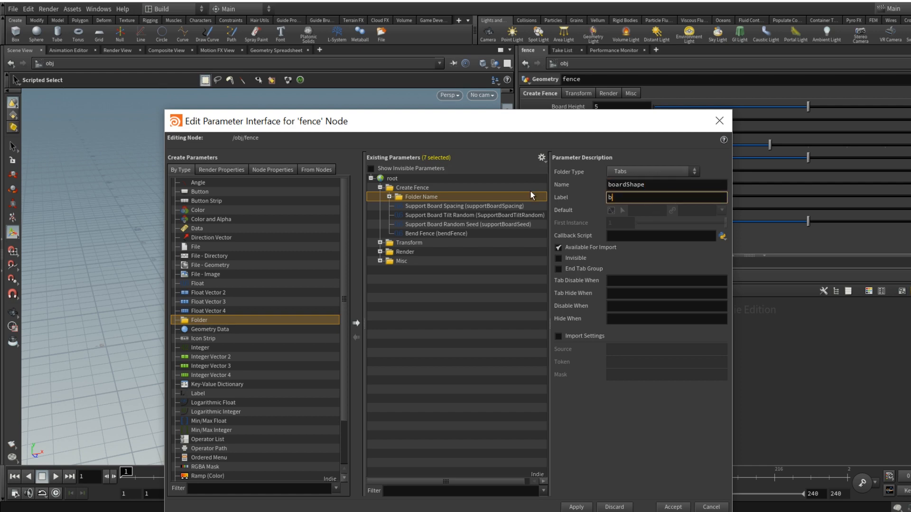
{"action": "type", "text": "d"}
{"action": "key", "text": "BackSpace"}
{"action": "key", "text": "BackSpace"}
{"action": "key", "text": "BackSpace"}
{"action": "key", "text": "BackSpace"}
{"action": "key", "text": "BackSpace"}
{"action": "type", "text": "Board Shape"}
{"action": "key", "text": "BackSpace"}
{"action": "key", "text": "BackSpace"}
{"action": "key", "text": "BackSpace"}
{"action": "key", "text": "BackSpace"}
{"action": "type", "text": "ettings"}
Step: Change the folder's internal name to boardSettings
{"action": "left_click", "coordinate": [651, 183]}
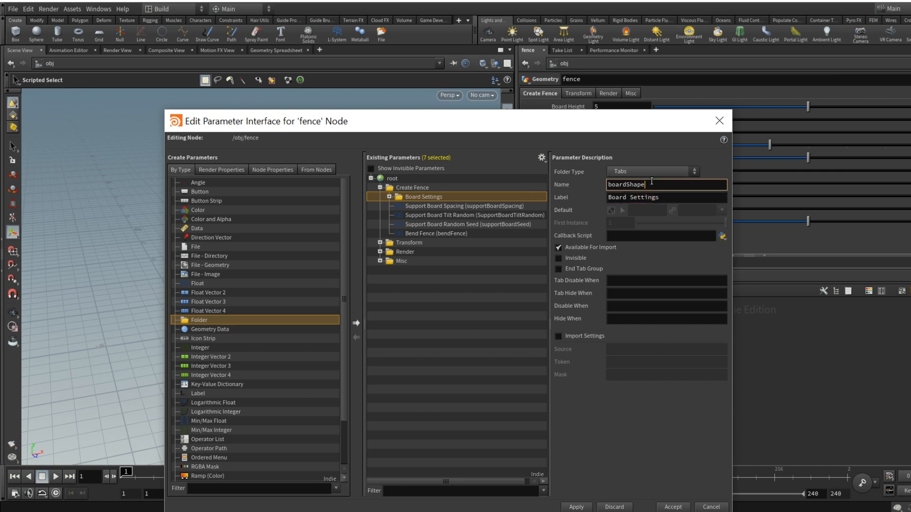
{"action": "key", "text": "BackSpace"}
{"action": "key", "text": "BackSpace"}
{"action": "key", "text": "BackSpace"}
{"action": "key", "text": "BackSpace"}
{"action": "type", "text": "ettings"}
Step: Keep the Board Settings folder type as Tabs and apply the interface changes, moving the editor to expose the fence parameters
{"action": "left_click", "coordinate": [656, 172]}
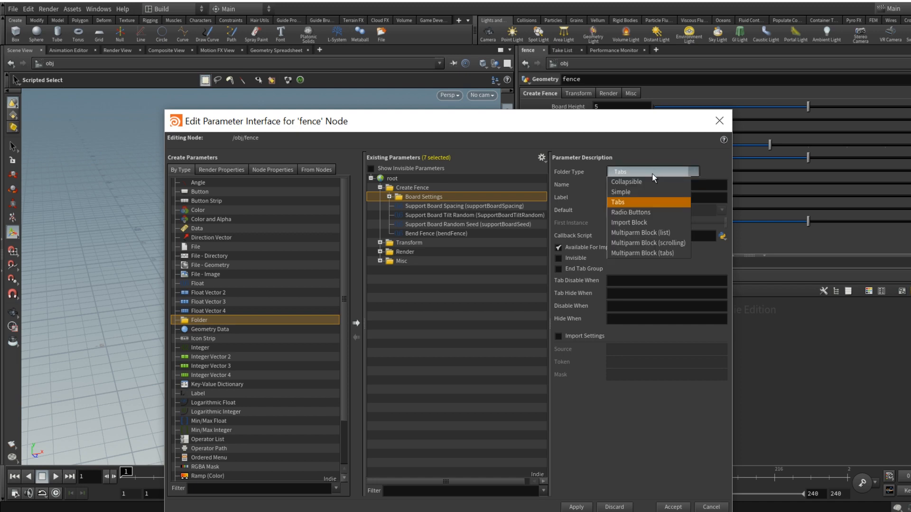
{"action": "left_click_drag", "start_coordinate": [642, 124], "coordinate": [464, 106]}
{"action": "left_click", "coordinate": [491, 151]}
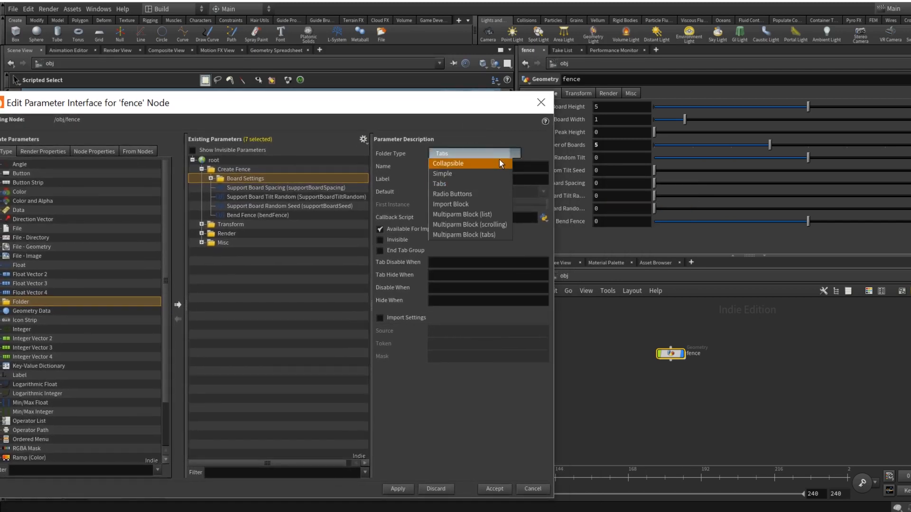
{"action": "left_click", "coordinate": [398, 491]}
{"action": "left_click", "coordinate": [398, 490]}
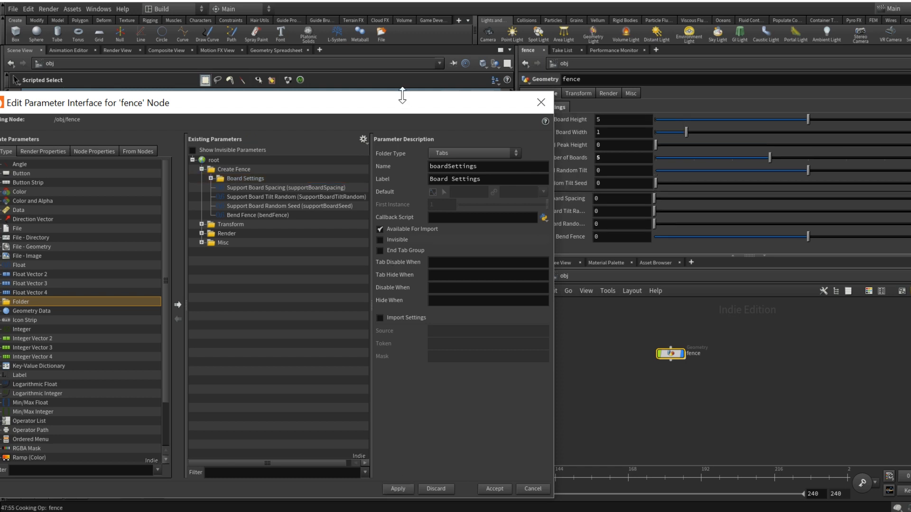
{"action": "left_click_drag", "start_coordinate": [436, 98], "coordinate": [457, 116]}
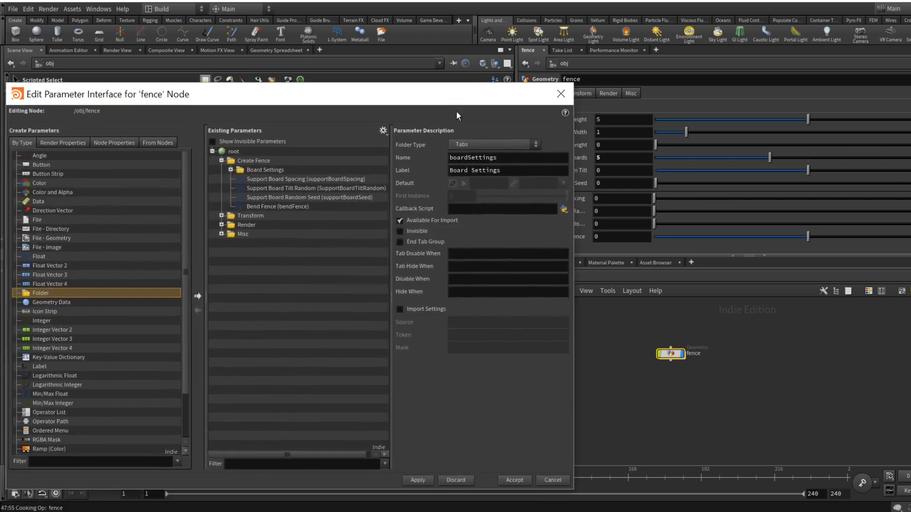
Step: Change the Board Settings folder type to Simple and apply the change, repositioning the editor to reveal the fence parameters
{"action": "left_click", "coordinate": [483, 143]}
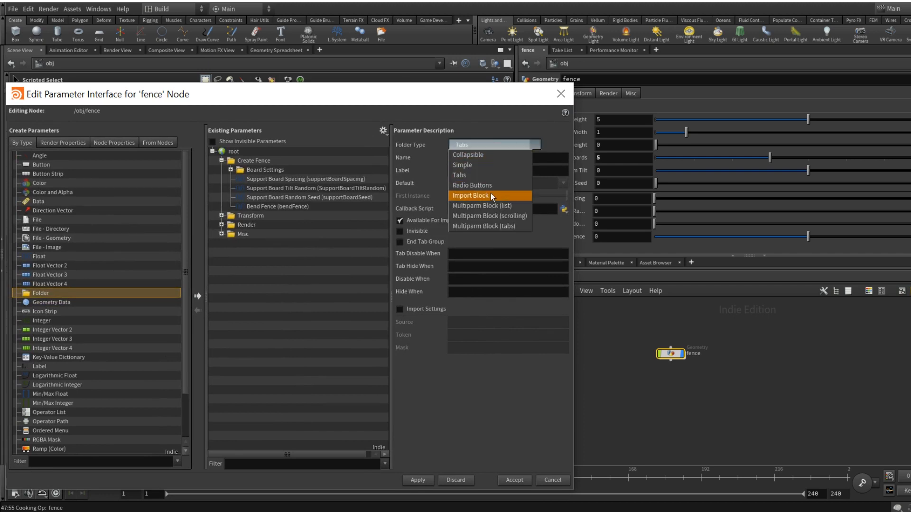
{"action": "left_click", "coordinate": [484, 165]}
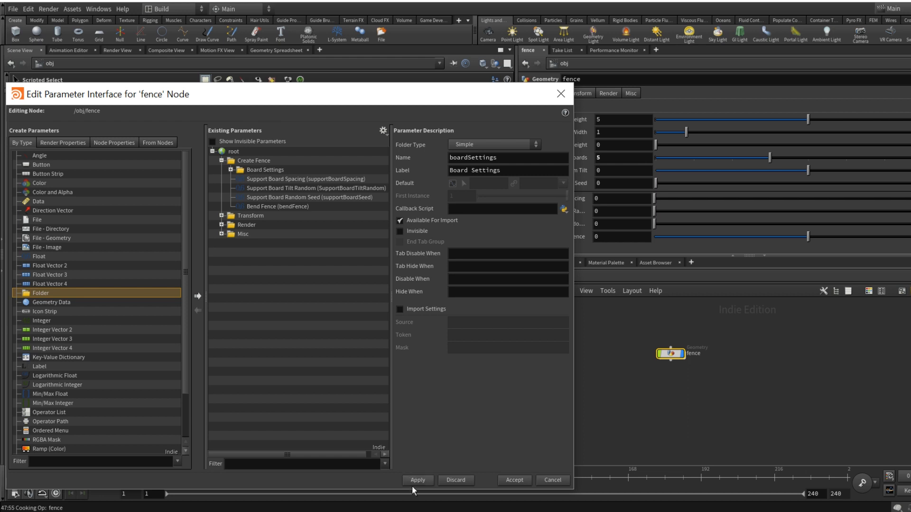
{"action": "left_click_drag", "start_coordinate": [474, 95], "coordinate": [456, 205]}
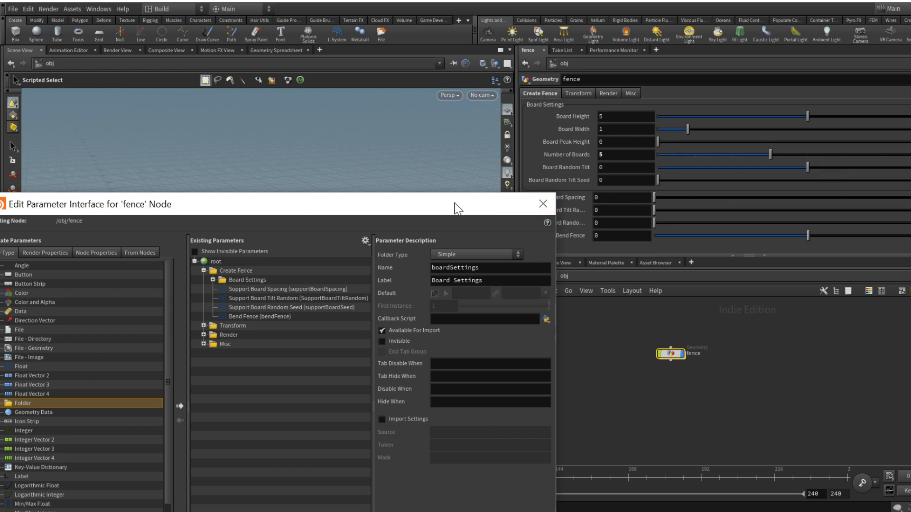
{"action": "left_click_drag", "start_coordinate": [455, 203], "coordinate": [447, 114]}
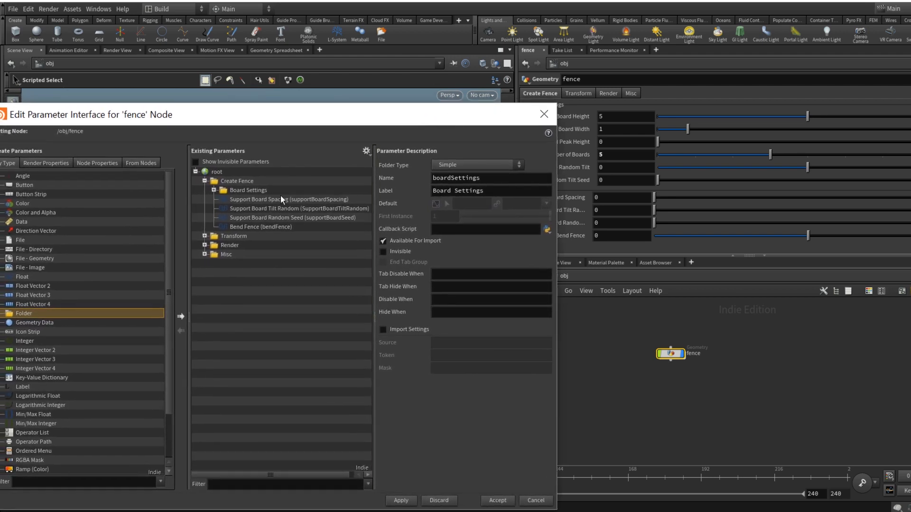
Step: Add a new folder after Create Fence and move the support board spacing, tilt random and random seed parameters into it
{"action": "left_click", "coordinate": [181, 316]}
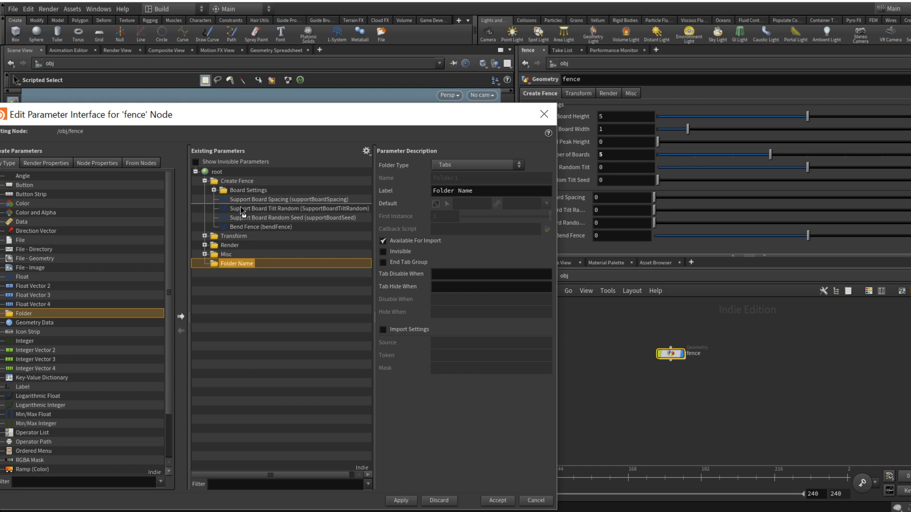
{"action": "left_click_drag", "start_coordinate": [243, 212], "coordinate": [245, 234]}
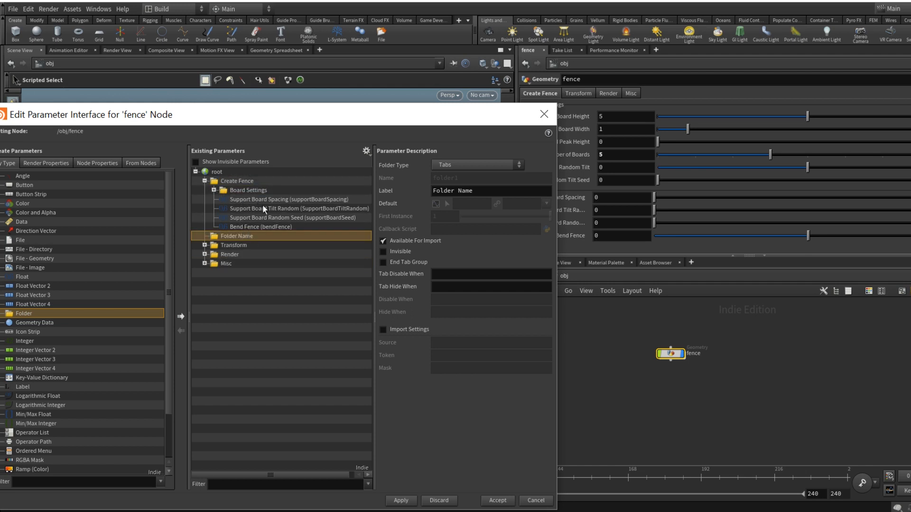
{"action": "left_click", "coordinate": [251, 200]}
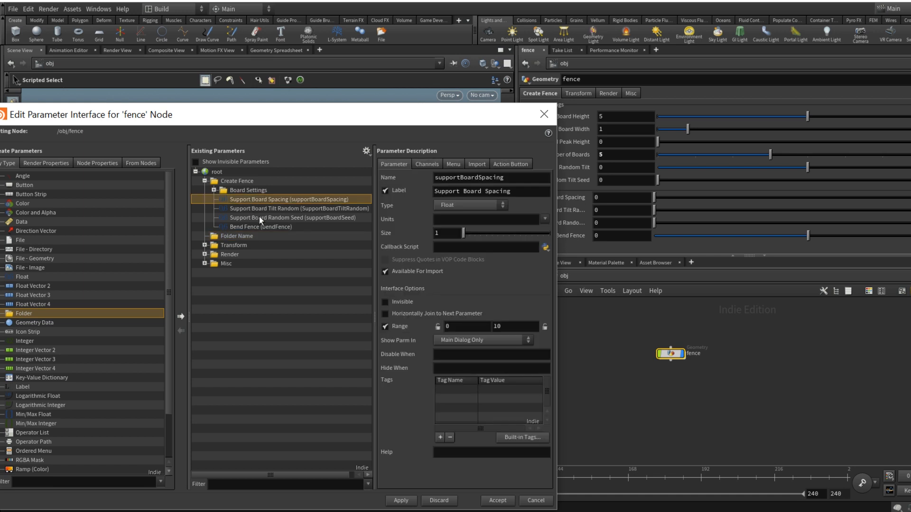
{"action": "left_click", "coordinate": [261, 218], "text": "shift"}
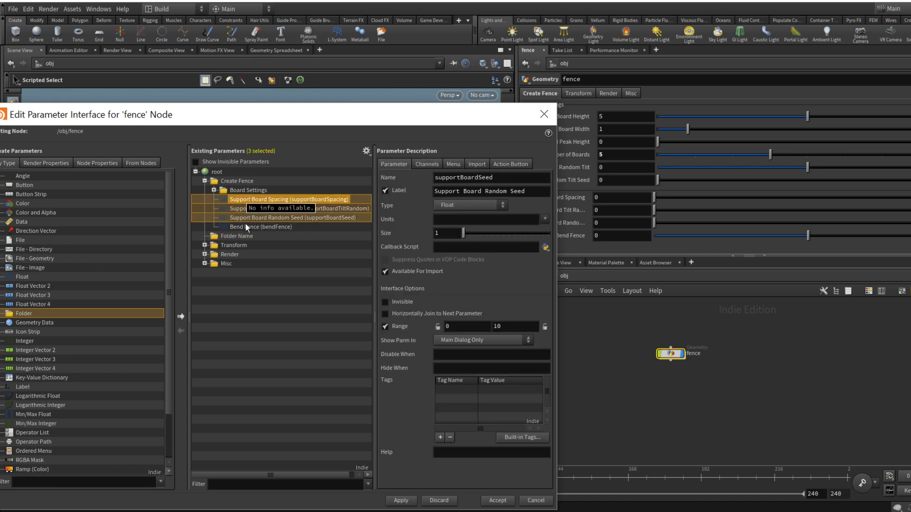
{"action": "left_click_drag", "start_coordinate": [244, 220], "coordinate": [223, 236]}
{"action": "left_click", "coordinate": [235, 209]}
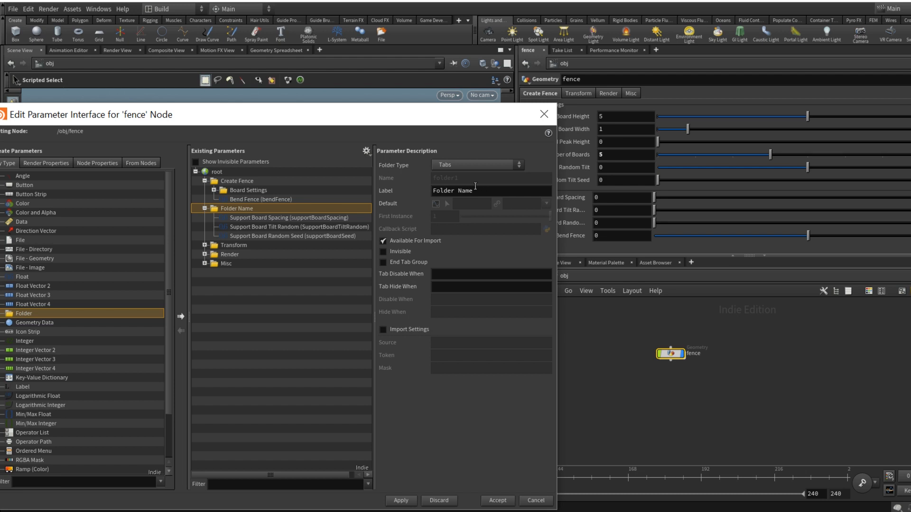
Step: Make the new folder Simple, name it supportBoardSettings, label it SupportBoardSettings, and apply the changes
{"action": "left_click", "coordinate": [496, 164]}
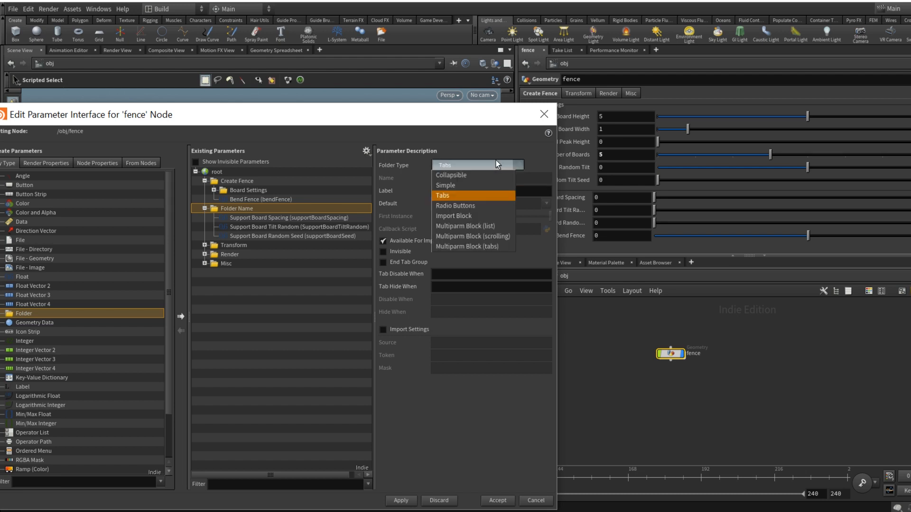
{"action": "left_click", "coordinate": [474, 188]}
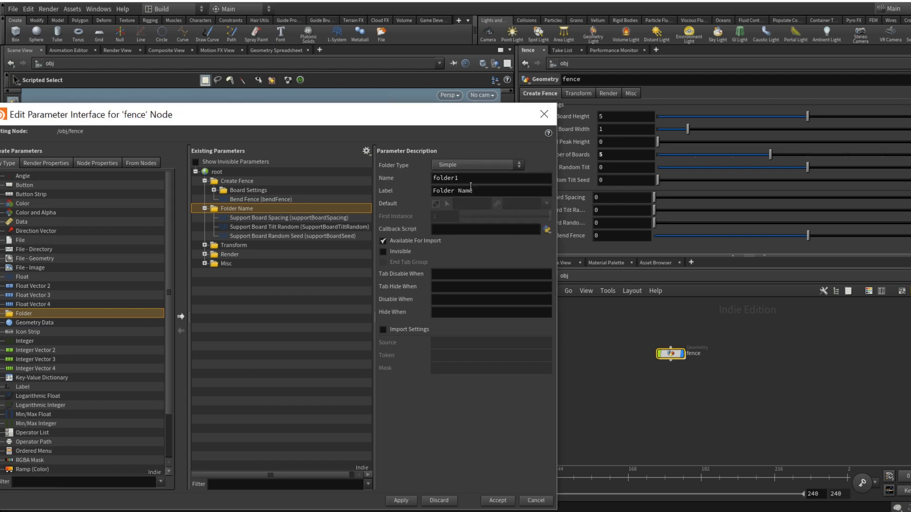
{"action": "double_click", "coordinate": [488, 177]}
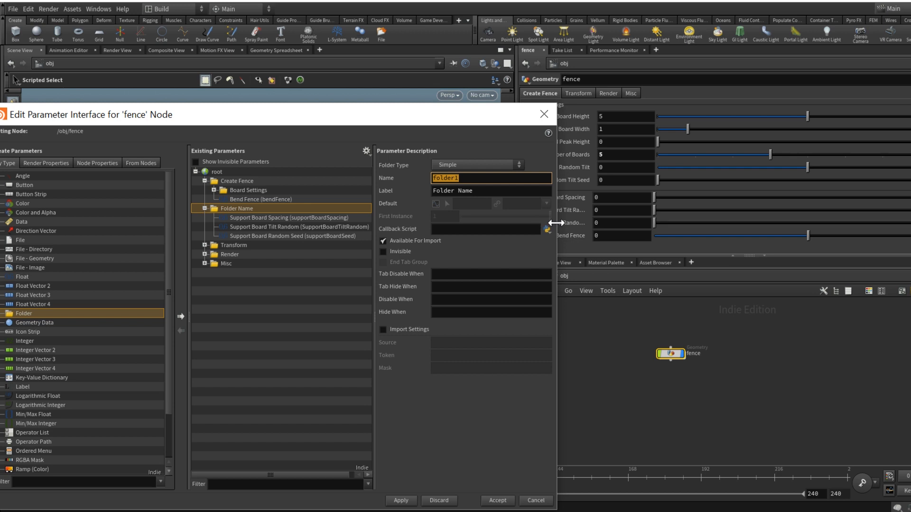
{"action": "type", "text": "supportBoardSettings"}
{"action": "key", "text": "Tab"}
{"action": "type", "text": "S"}
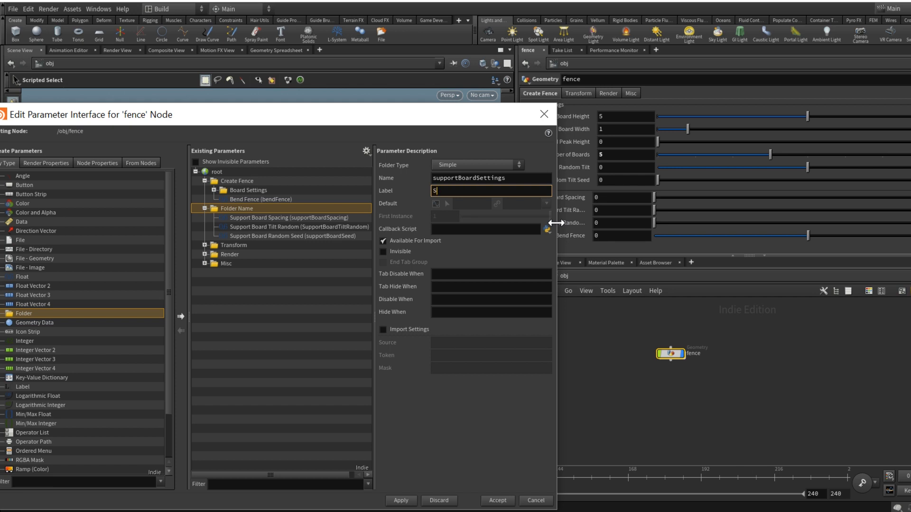
{"action": "type", "text": "upportBoardSettings"}
{"action": "left_click", "coordinate": [401, 501]}
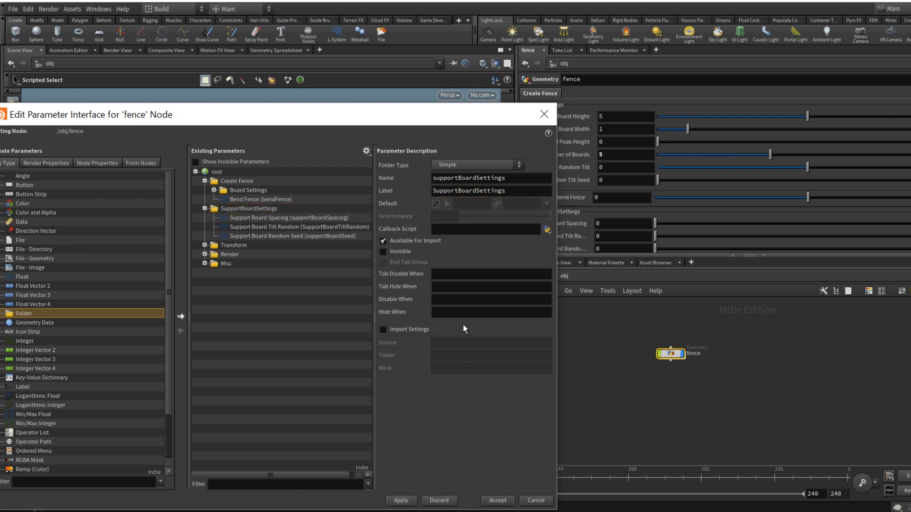
Step: Move the SupportBoardSettings folder inside the Create Fence folder, below Bend Fence, and collapse it
{"action": "scroll", "coordinate": [653, 217], "scroll_direction": "down", "scroll_amount": 3}
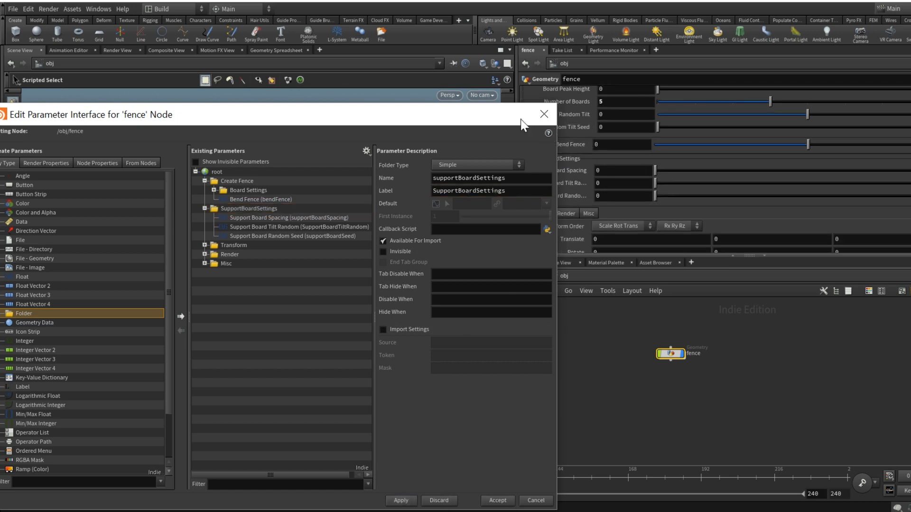
{"action": "left_click_drag", "start_coordinate": [483, 116], "coordinate": [395, 161]}
{"action": "scroll", "coordinate": [599, 160], "scroll_direction": "up", "scroll_amount": 3}
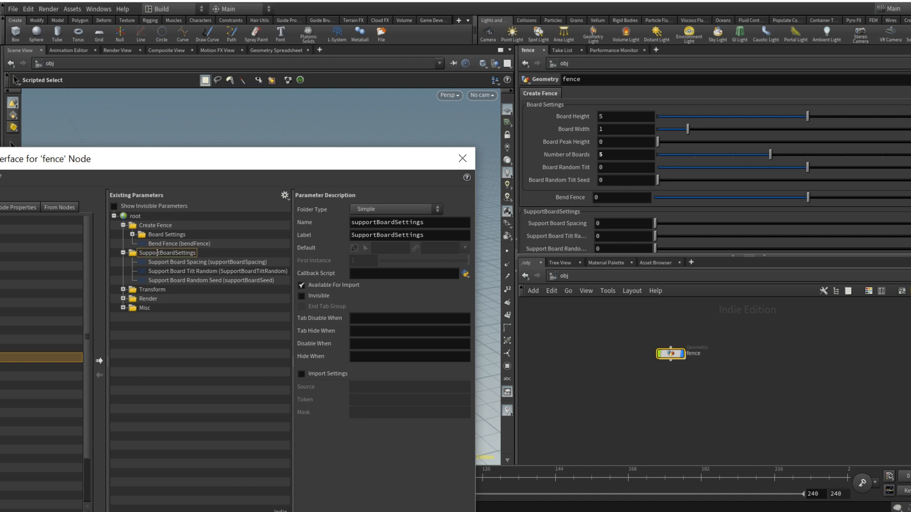
{"action": "double_click", "coordinate": [158, 252]}
{"action": "left_click", "coordinate": [133, 253]}
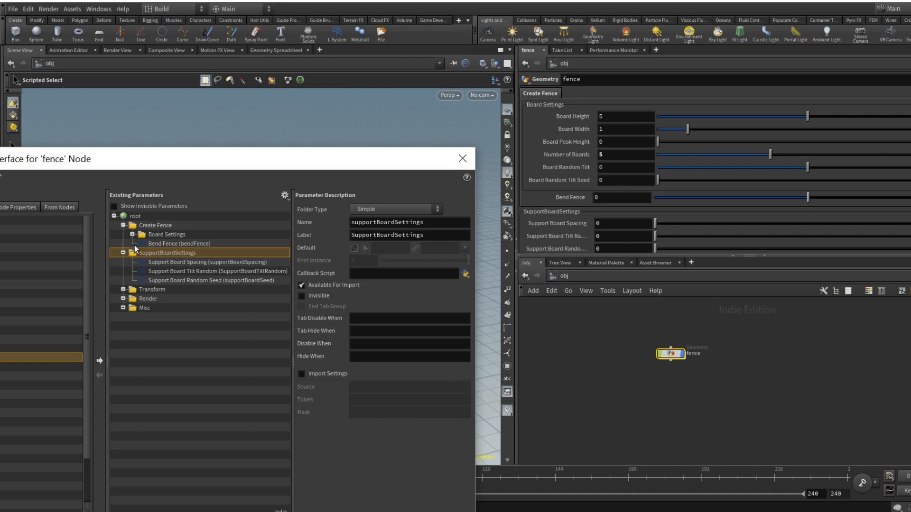
{"action": "left_click_drag", "start_coordinate": [135, 251], "coordinate": [151, 230]}
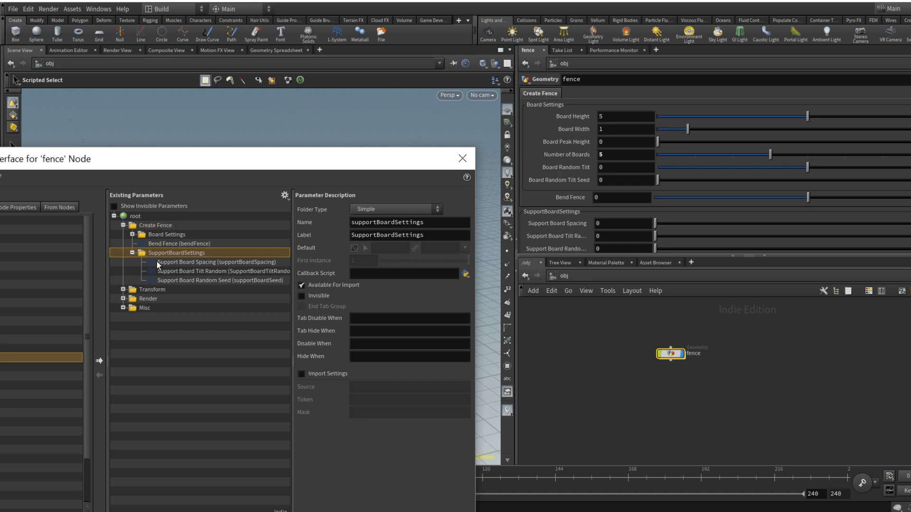
{"action": "left_click", "coordinate": [133, 253]}
Step: Compare the fence node's displayed parameter layout with the folder hierarchy in the parameter interface editor
{"action": "scroll", "coordinate": [591, 195], "scroll_direction": "down", "scroll_amount": 1}
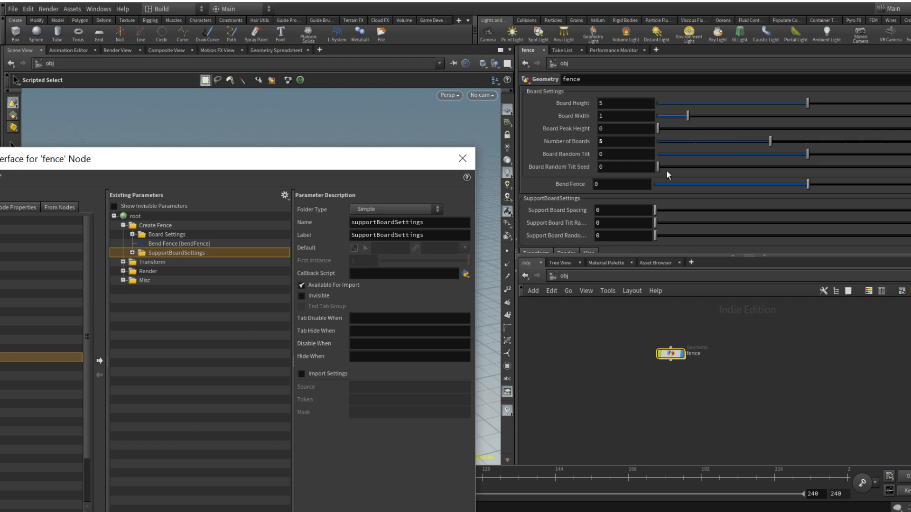
{"action": "scroll", "coordinate": [603, 187], "scroll_direction": "down", "scroll_amount": 4}
{"action": "scroll", "coordinate": [565, 154], "scroll_direction": "up", "scroll_amount": 4}
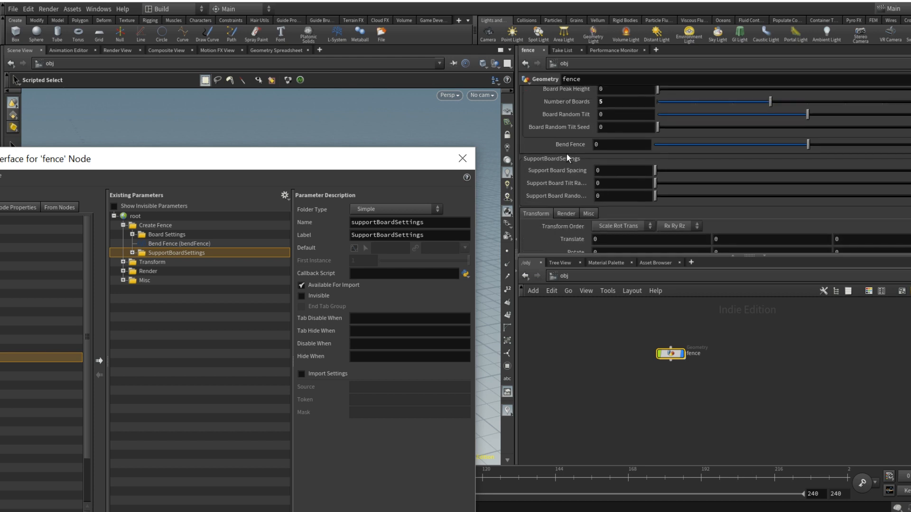
{"action": "scroll", "coordinate": [562, 154], "scroll_direction": "up", "scroll_amount": 1}
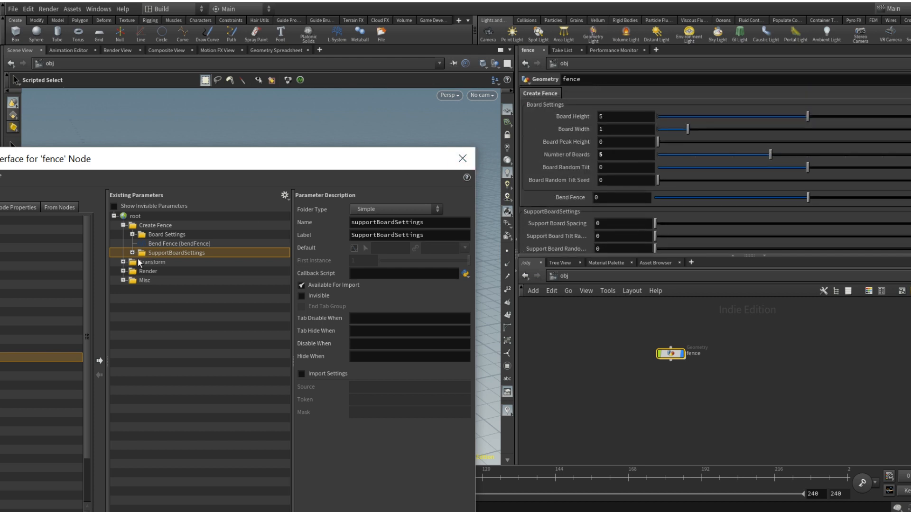
{"action": "left_click", "coordinate": [539, 95]}
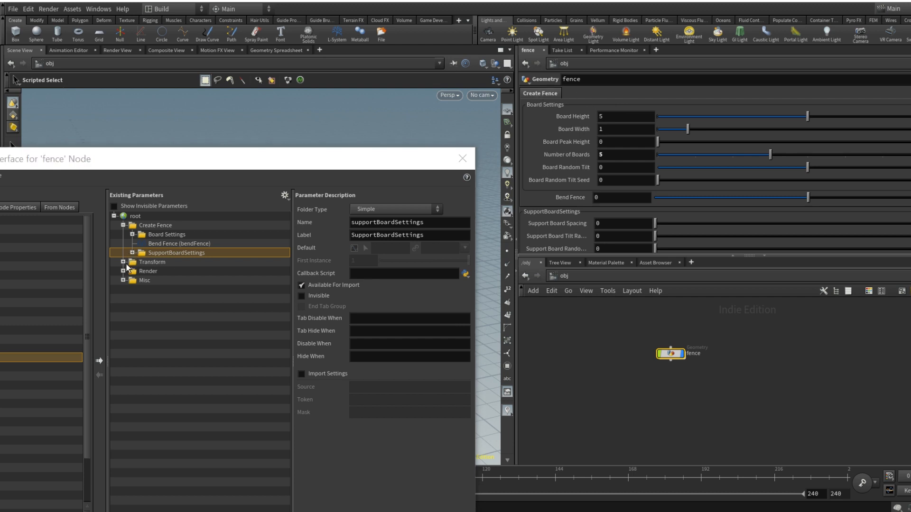
{"action": "scroll", "coordinate": [676, 175], "scroll_direction": "down", "scroll_amount": 10}
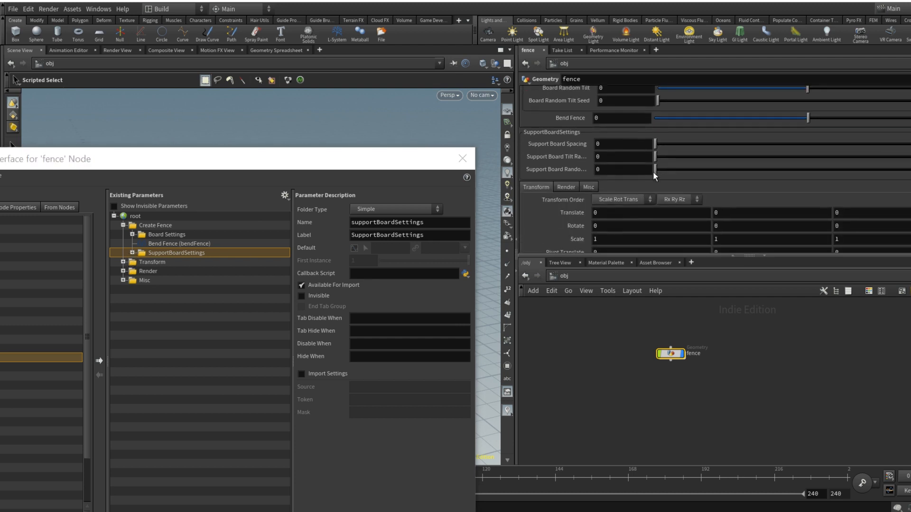
{"action": "scroll", "coordinate": [652, 172], "scroll_direction": "up", "scroll_amount": 10}
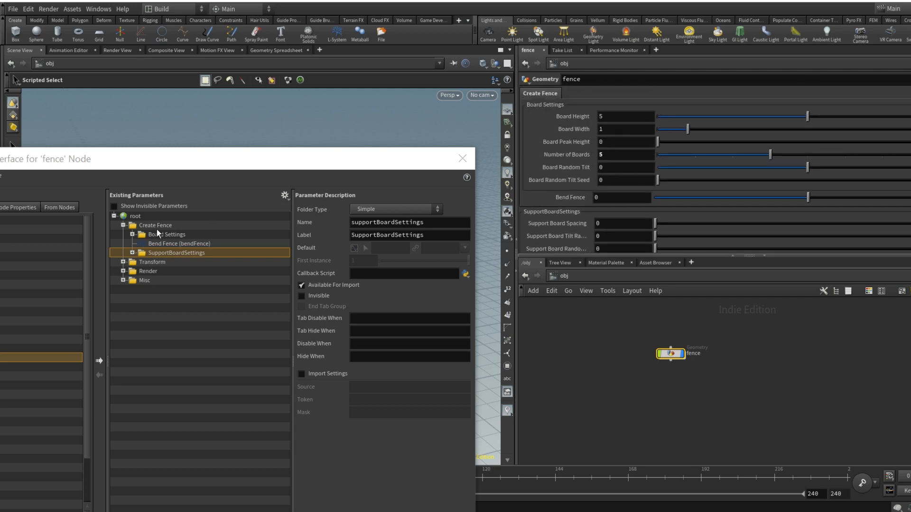
{"action": "left_click", "coordinate": [153, 262]}
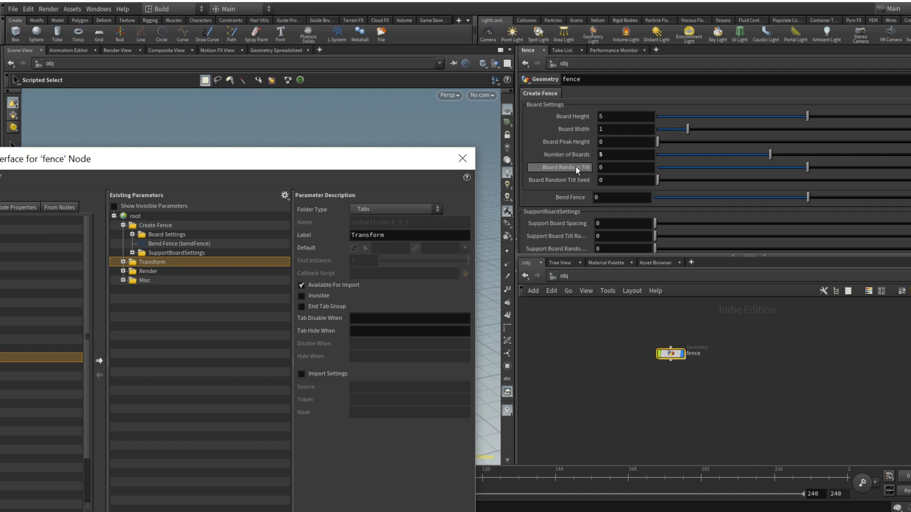
{"action": "scroll", "coordinate": [620, 159], "scroll_direction": "down", "scroll_amount": 3}
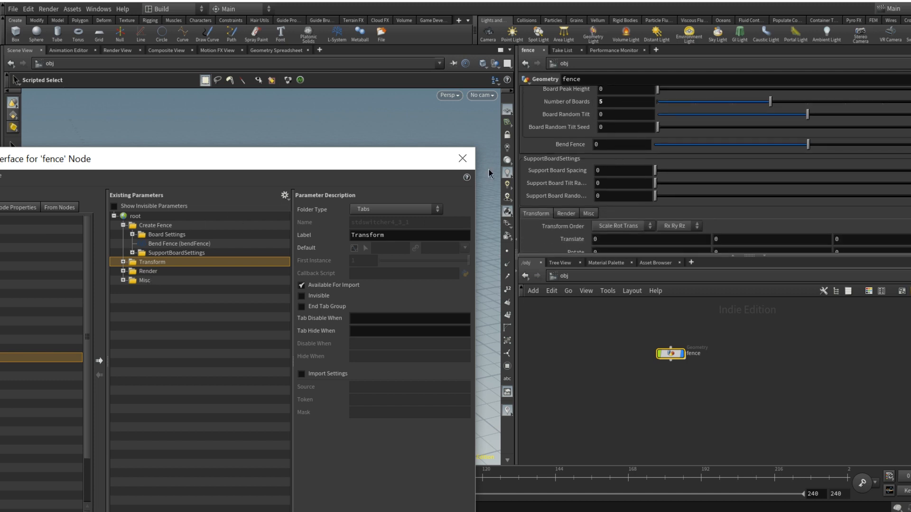
{"action": "left_click", "coordinate": [123, 225]}
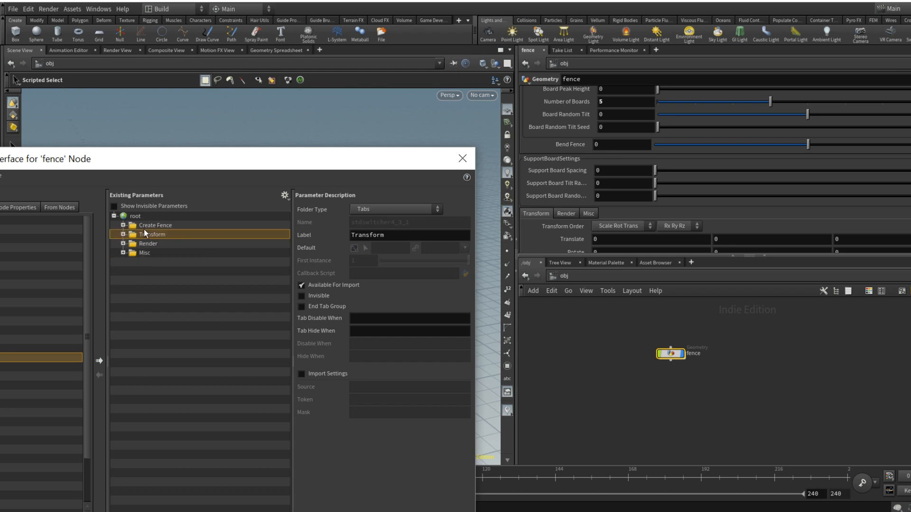
{"action": "scroll", "coordinate": [616, 175], "scroll_direction": "up", "scroll_amount": 3}
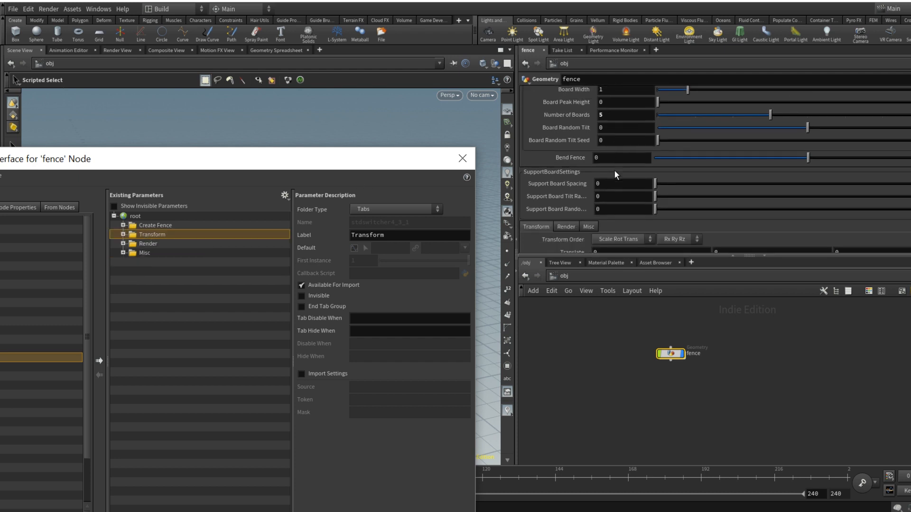
{"action": "scroll", "coordinate": [616, 175], "scroll_direction": "down", "scroll_amount": 3}
{"action": "scroll", "coordinate": [616, 174], "scroll_direction": "up", "scroll_amount": 5}
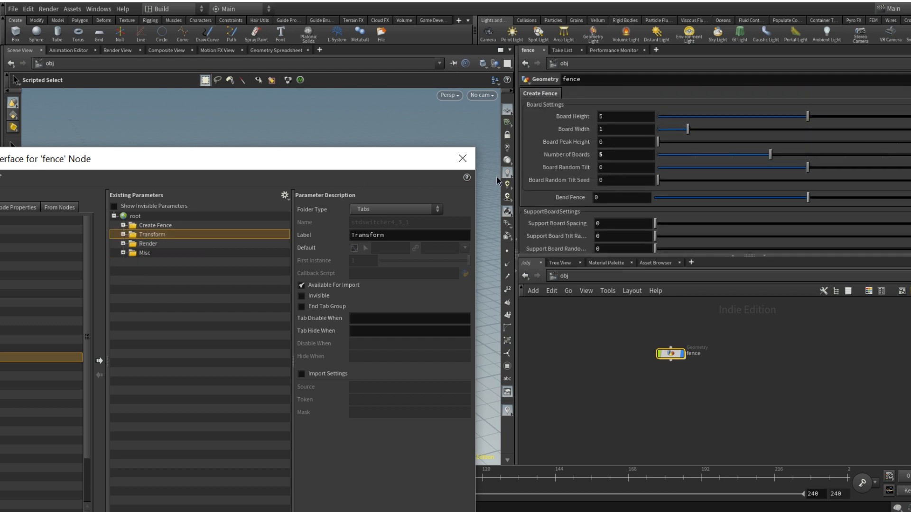
{"action": "scroll", "coordinate": [603, 189], "scroll_direction": "down", "scroll_amount": 3}
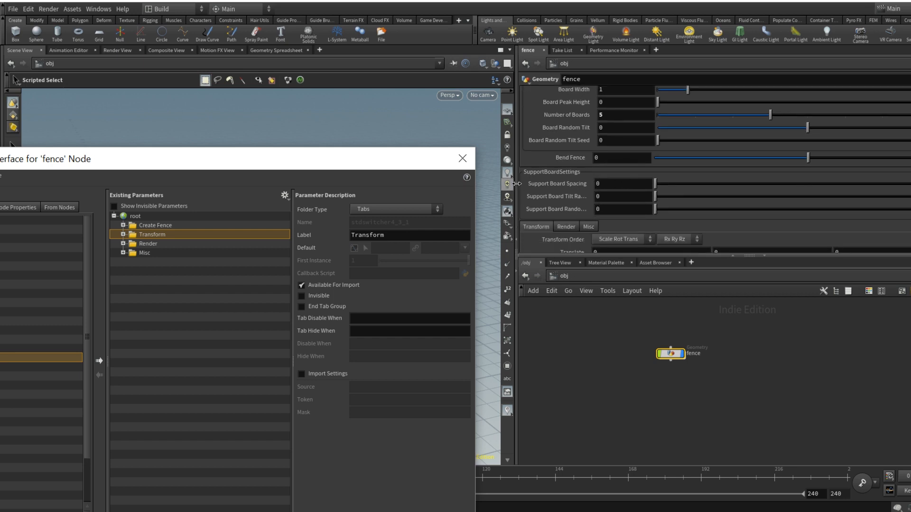
Step: Move the Bend Fence parameter out of the Create Fence folder to just above Transform, and apply the change
{"action": "left_click", "coordinate": [123, 226]}
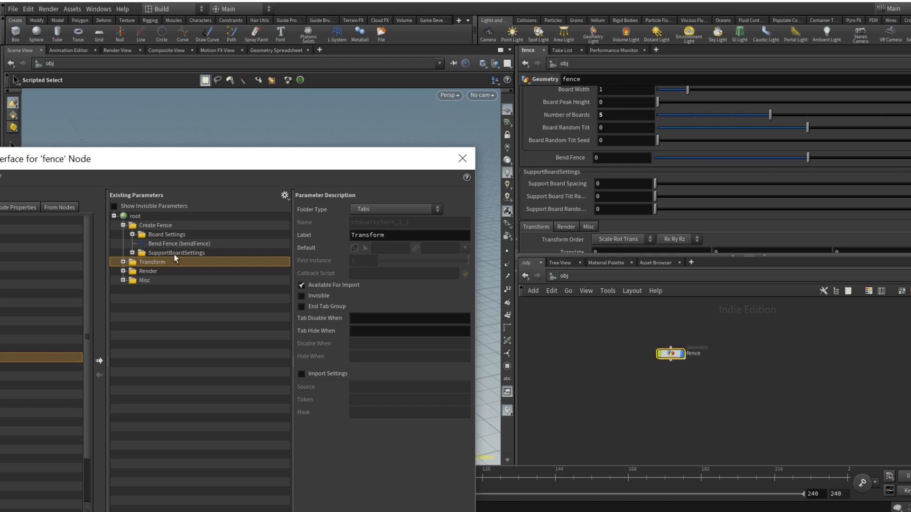
{"action": "left_click", "coordinate": [166, 244]}
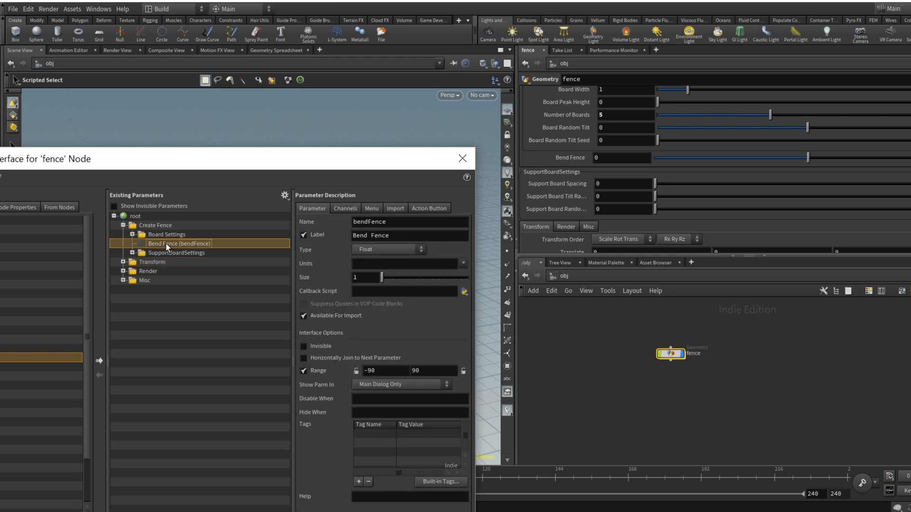
{"action": "left_click_drag", "start_coordinate": [166, 258], "coordinate": [165, 257]}
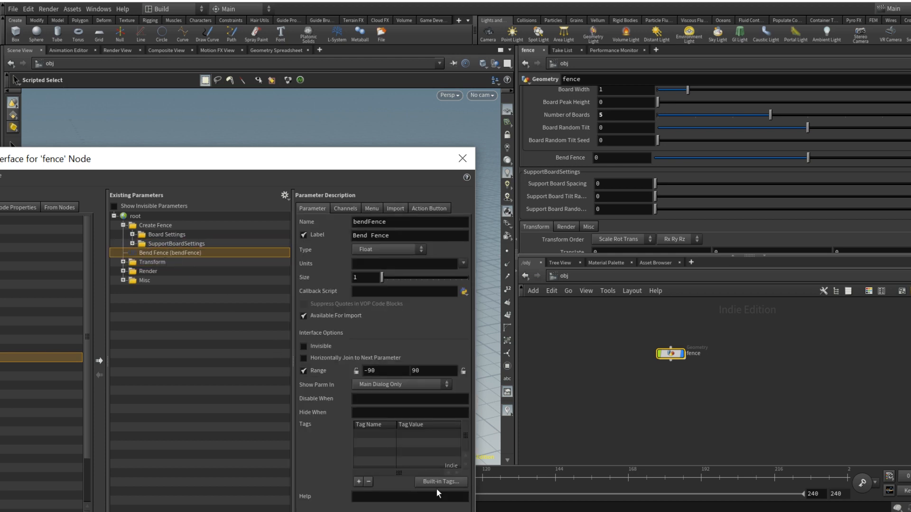
{"action": "left_click_drag", "start_coordinate": [361, 160], "coordinate": [379, 71]}
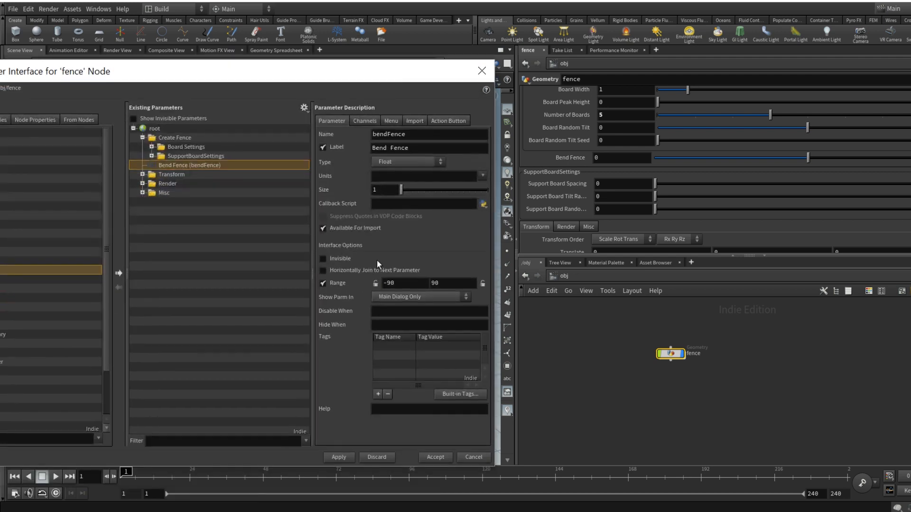
{"action": "left_click", "coordinate": [339, 458]}
{"action": "scroll", "coordinate": [632, 192], "scroll_direction": "down", "scroll_amount": 1}
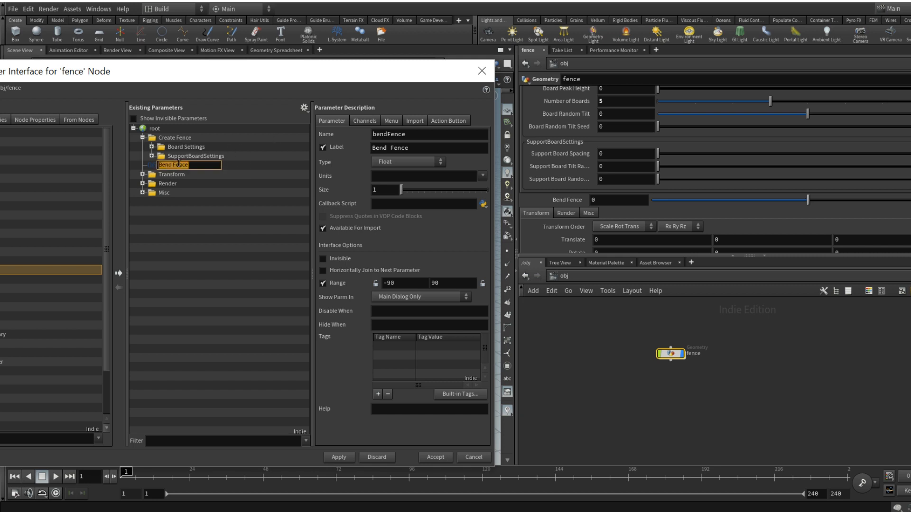
Step: Add a new folder directly below the Bend Fence parameter inside Create Fence and label it FenceAttributes
{"action": "left_click", "coordinate": [164, 167]}
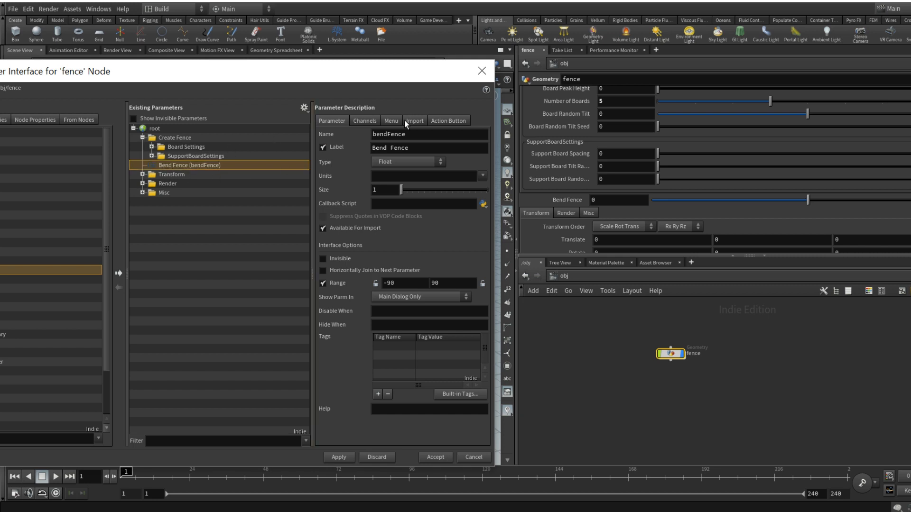
{"action": "left_click_drag", "start_coordinate": [137, 68], "coordinate": [294, 58]}
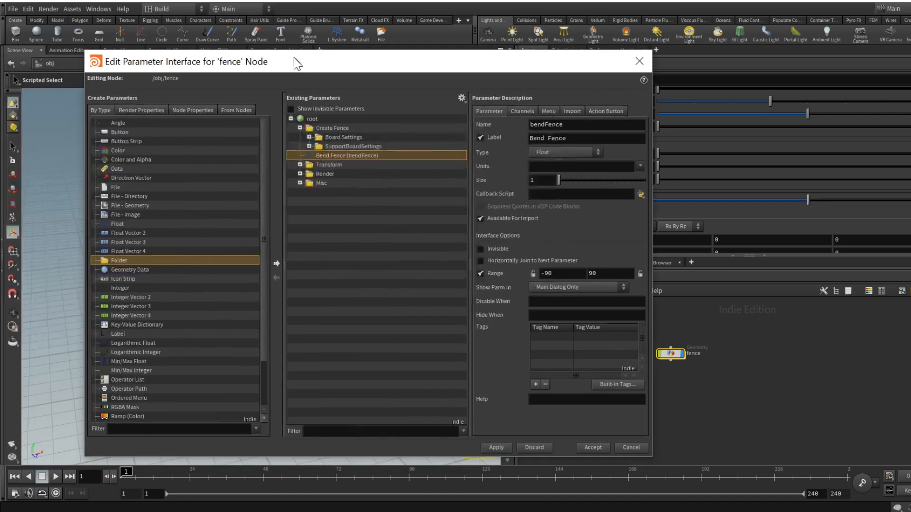
{"action": "left_click", "coordinate": [275, 263]}
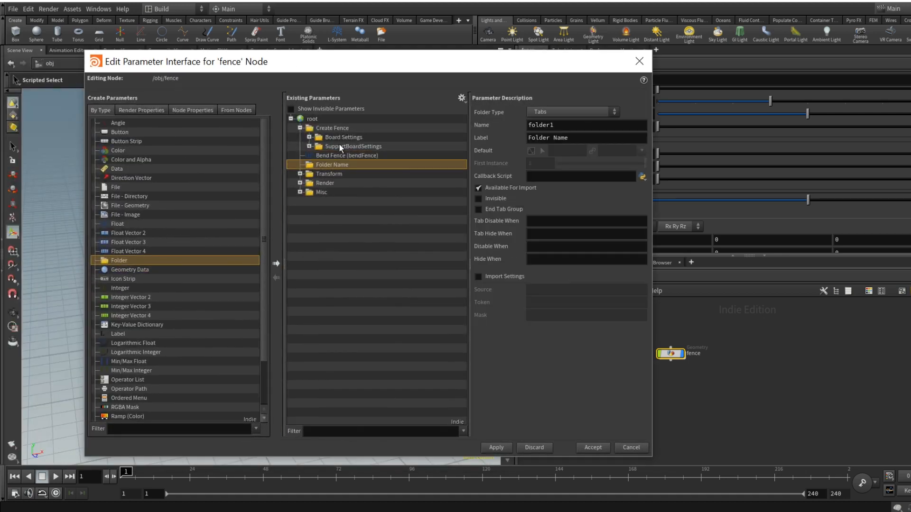
{"action": "double_click", "coordinate": [337, 165]}
{"action": "left_click_drag", "start_coordinate": [365, 164], "coordinate": [230, 163]}
{"action": "type", "text": "Fe"}
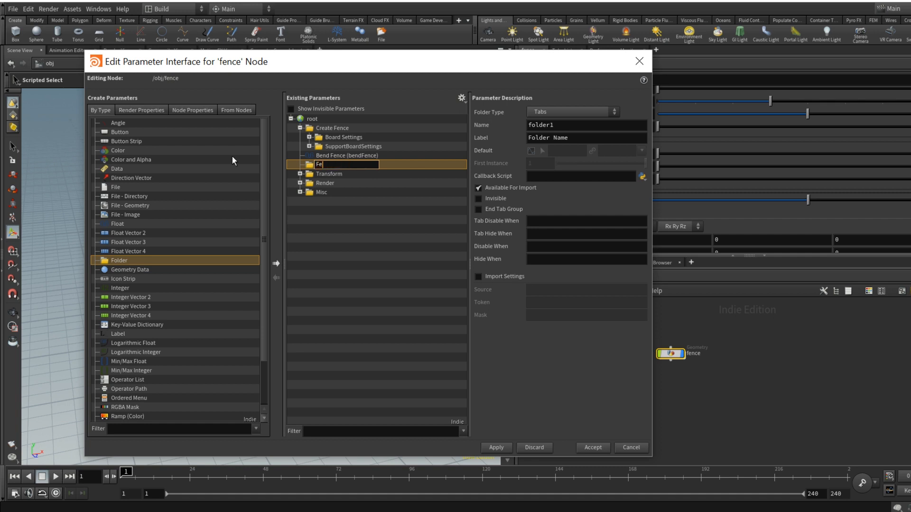
{"action": "type", "text": "nceAttributes"}
{"action": "key", "text": "Return"}
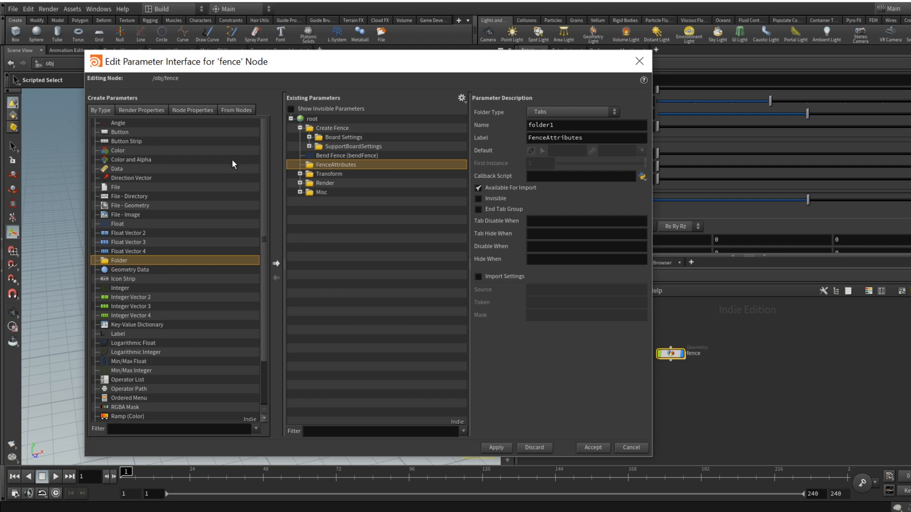
Step: Make the new folder Simple, name it FenceAttributes, and change its label to Fence Attributes
{"action": "left_click", "coordinate": [556, 107]}
{"action": "left_click", "coordinate": [557, 143]}
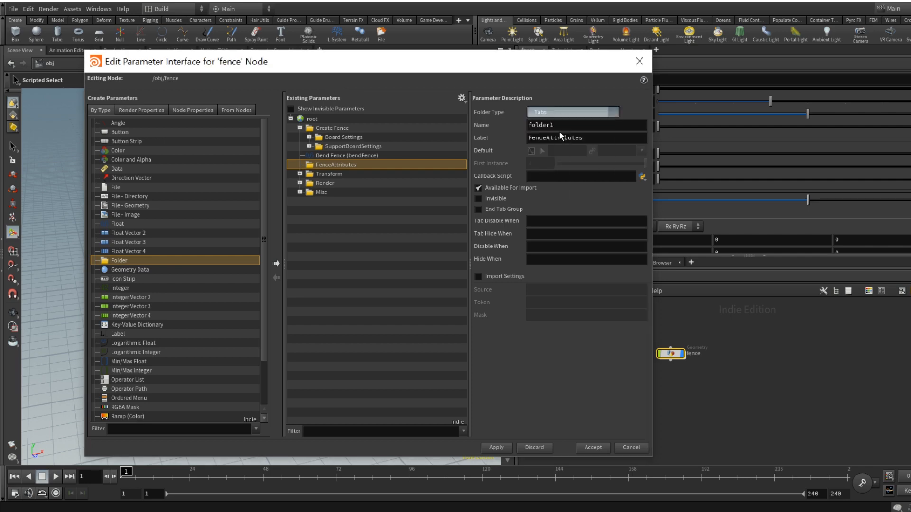
{"action": "double_click", "coordinate": [587, 138]}
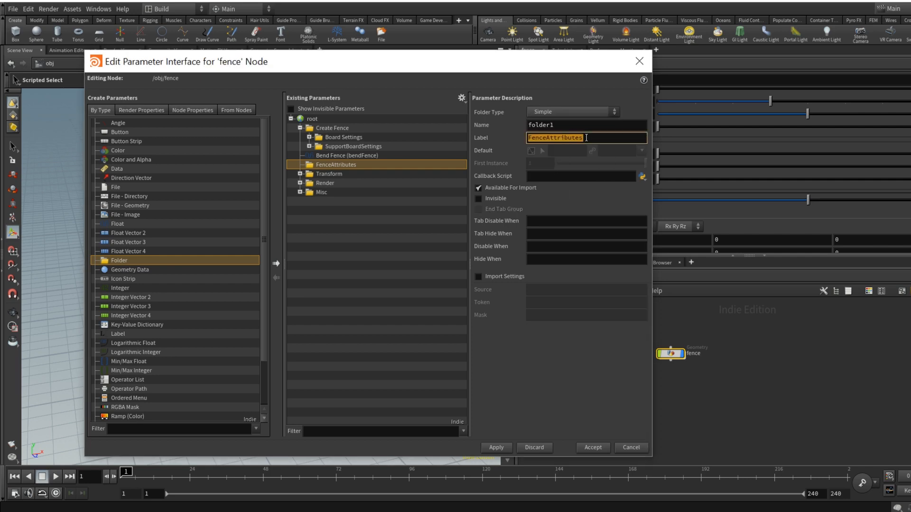
{"action": "key", "text": "ctrl+c"}
{"action": "double_click", "coordinate": [583, 127]}
{"action": "key", "text": "ctrl+v"}
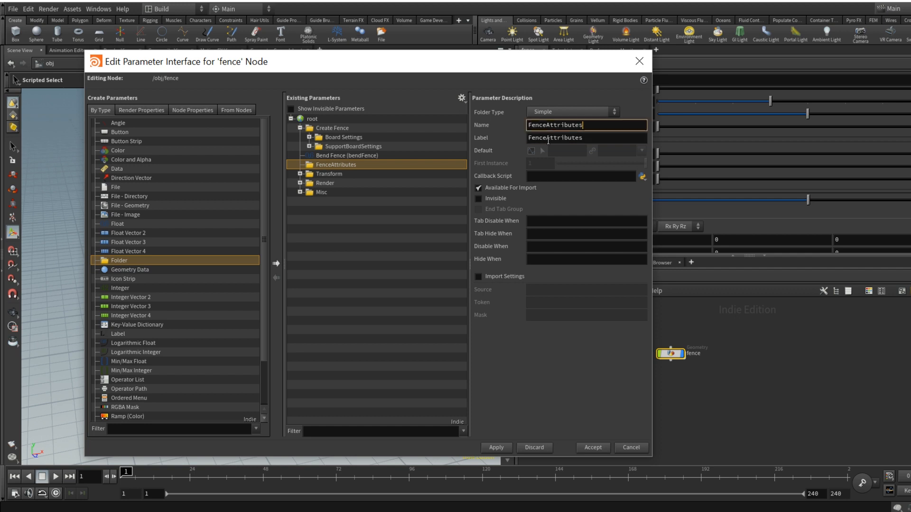
{"action": "left_click", "coordinate": [548, 140]}
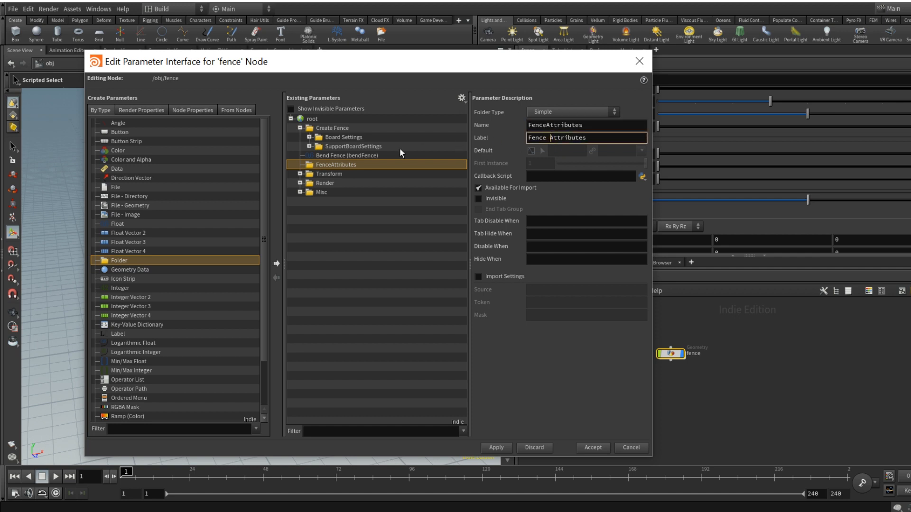
Step: Move the Bend Fence parameter into the Fence Attributes folder, collapse the folder, apply the changes, and close the parameter interface editor
{"action": "left_click_drag", "start_coordinate": [321, 164], "coordinate": [345, 160]}
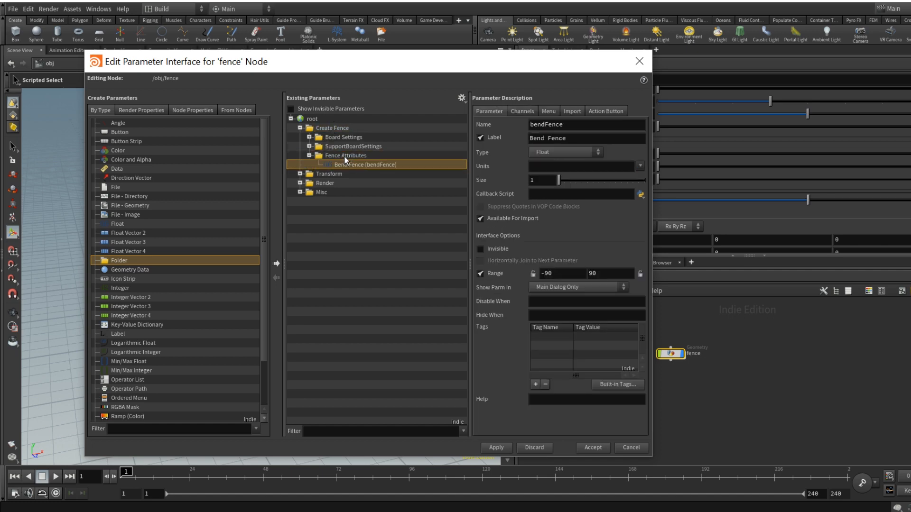
{"action": "left_click", "coordinate": [308, 155]}
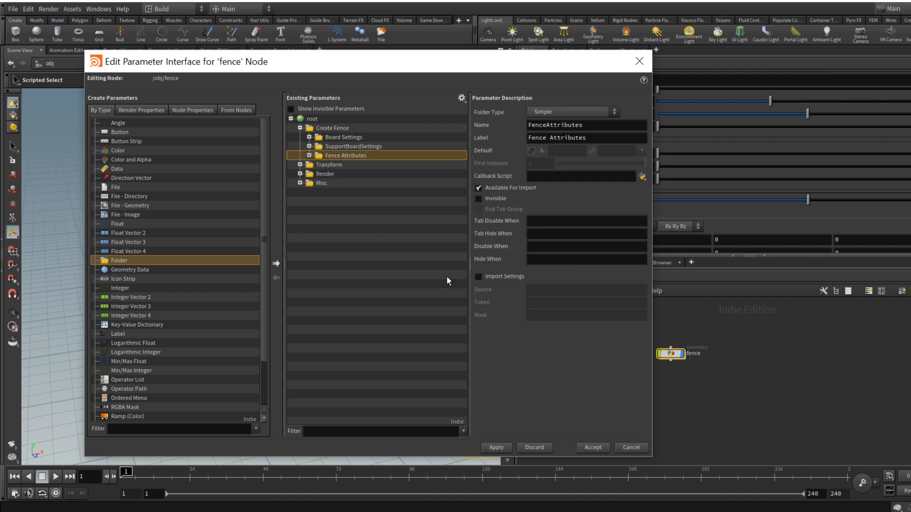
{"action": "left_click", "coordinate": [494, 446]}
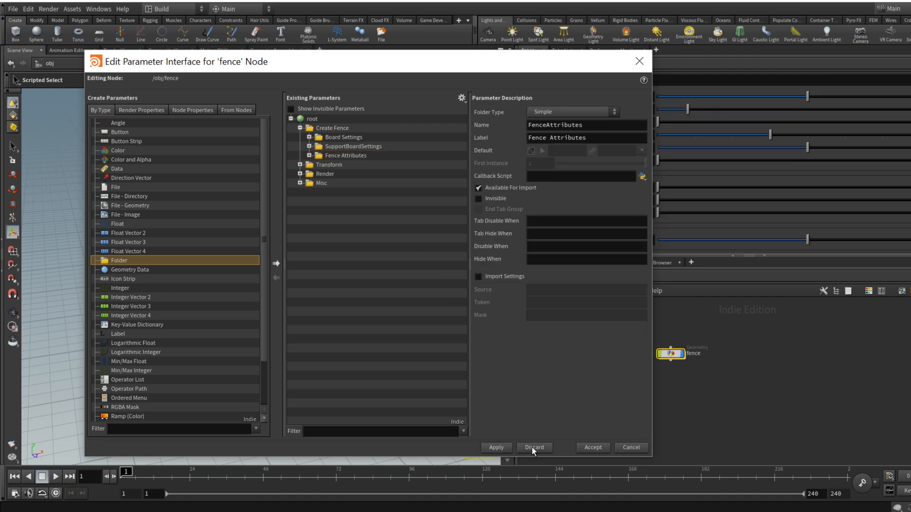
{"action": "left_click", "coordinate": [632, 448]}
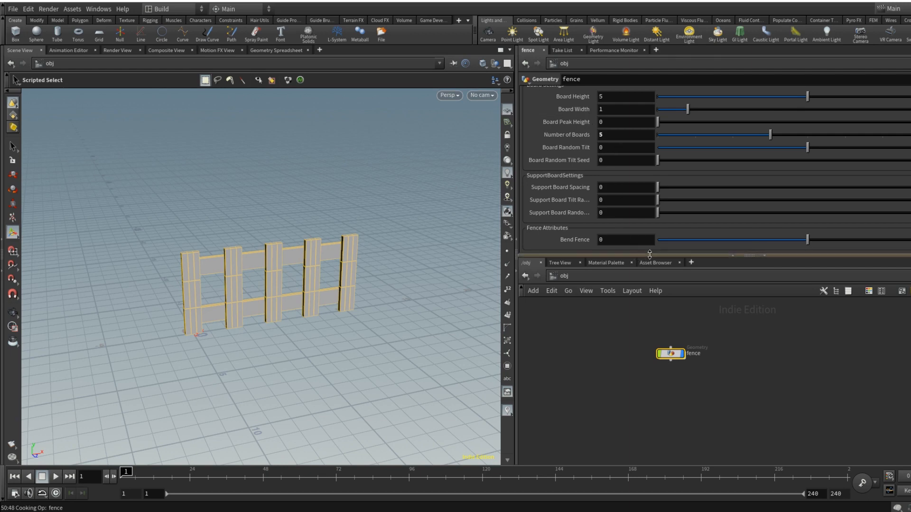
Step: Review the fence node's Create Fence, Transform, Render and Misc parameters and the layout of the Create Fence folders
{"action": "left_click_drag", "start_coordinate": [647, 256], "coordinate": [647, 277]}
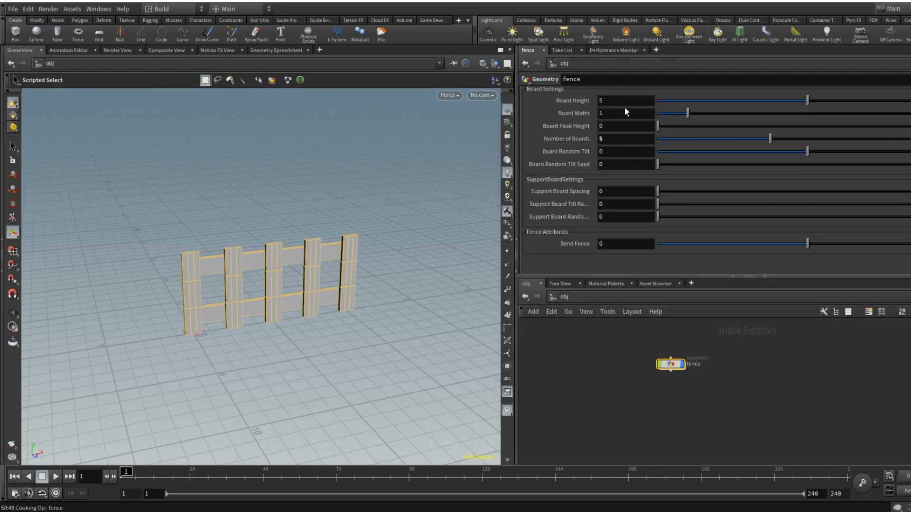
{"action": "scroll", "coordinate": [625, 112], "scroll_direction": "down", "scroll_amount": 3}
{"action": "scroll", "coordinate": [616, 145], "scroll_direction": "up", "scroll_amount": 4}
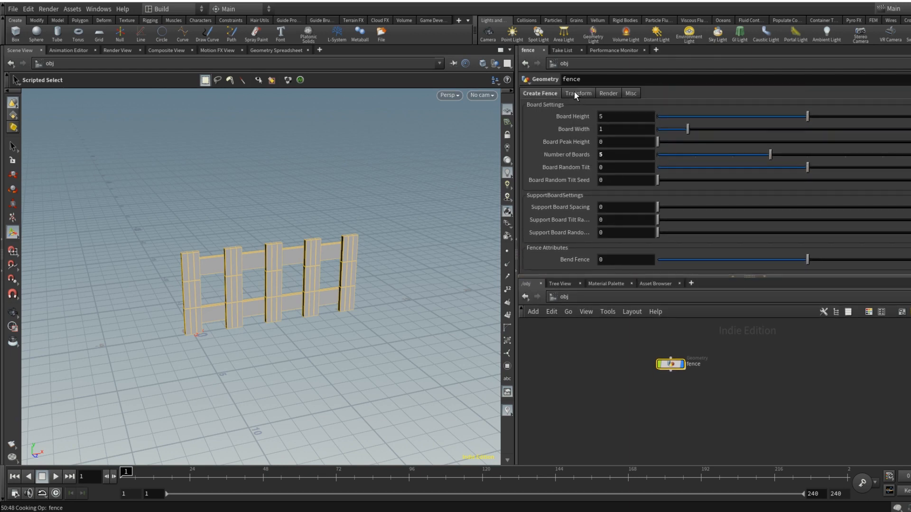
{"action": "left_click", "coordinate": [574, 92]}
{"action": "left_click", "coordinate": [610, 93]}
{"action": "left_click", "coordinate": [630, 93]}
{"action": "left_click", "coordinate": [597, 91]}
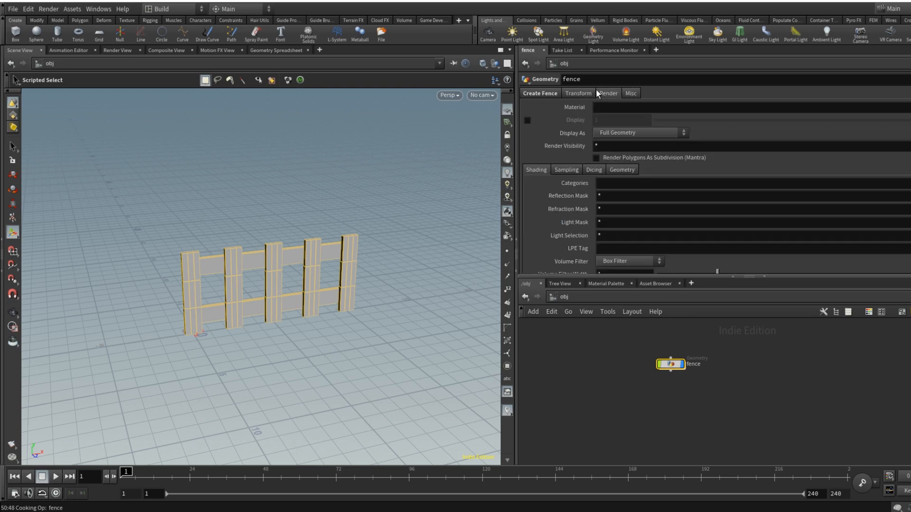
{"action": "left_click", "coordinate": [576, 92]}
{"action": "left_click", "coordinate": [541, 93]}
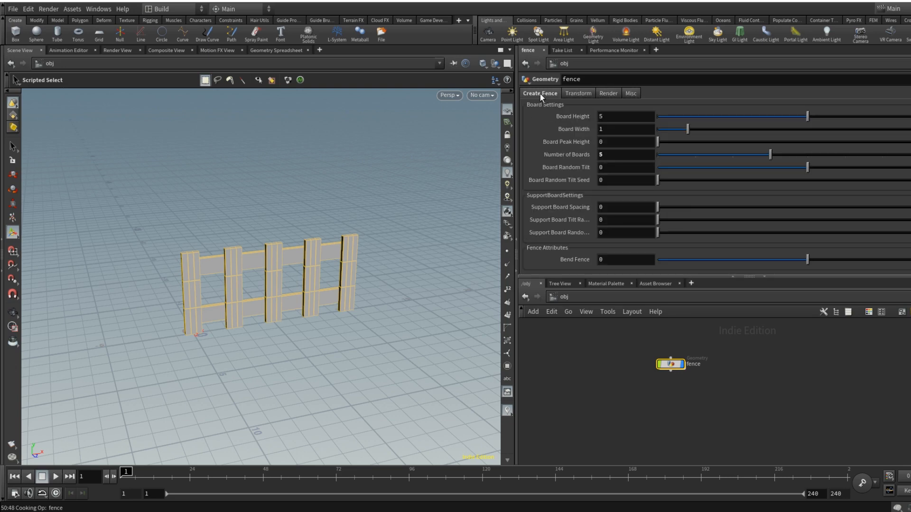
{"action": "left_click", "coordinate": [578, 92]}
{"action": "left_click", "coordinate": [607, 93]}
{"action": "left_click", "coordinate": [631, 93]}
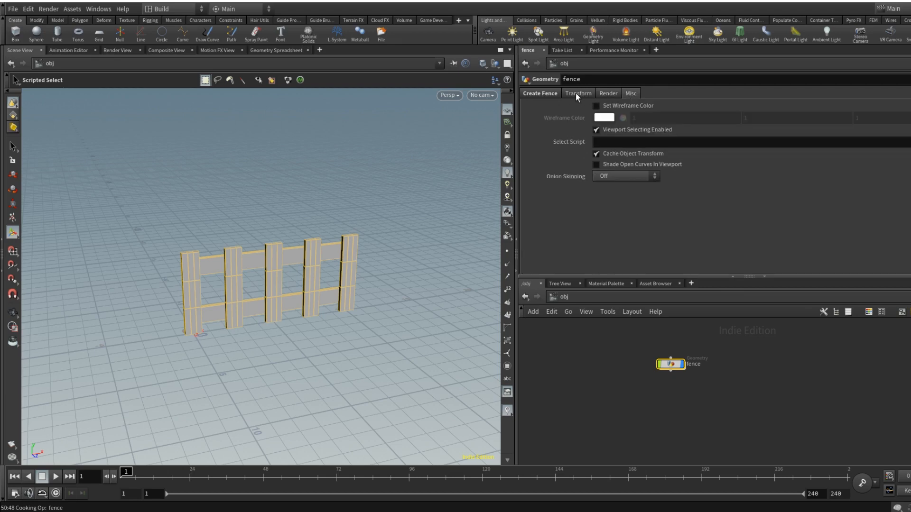
{"action": "left_click", "coordinate": [576, 92]}
{"action": "left_click", "coordinate": [539, 92]}
{"action": "scroll", "coordinate": [656, 200], "scroll_direction": "down", "scroll_amount": 2}
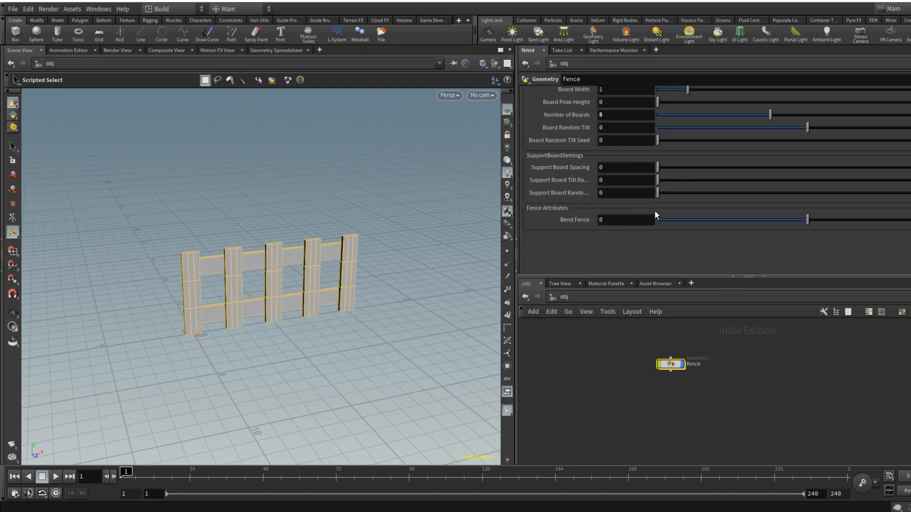
{"action": "scroll", "coordinate": [654, 208], "scroll_direction": "up", "scroll_amount": 2}
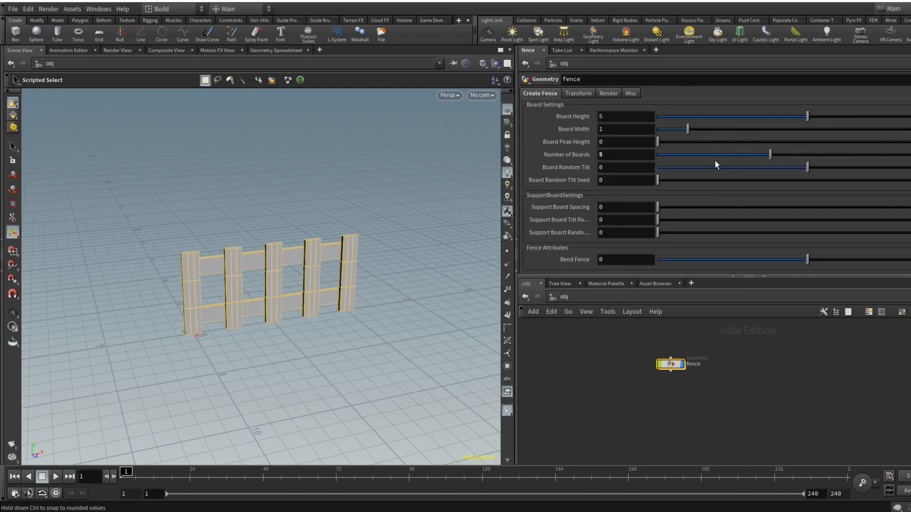
{"action": "scroll", "coordinate": [678, 171], "scroll_direction": "down", "scroll_amount": 1}
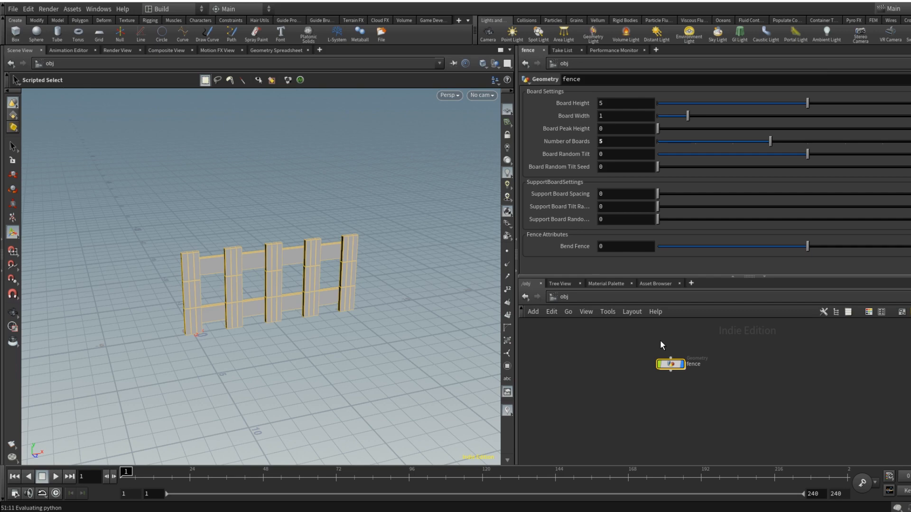
Step: Start creating a digital asset from the fence node and shorten its operator name to fence by removing the user-name prefix
{"action": "mouse_move", "coordinate": [669, 366]}
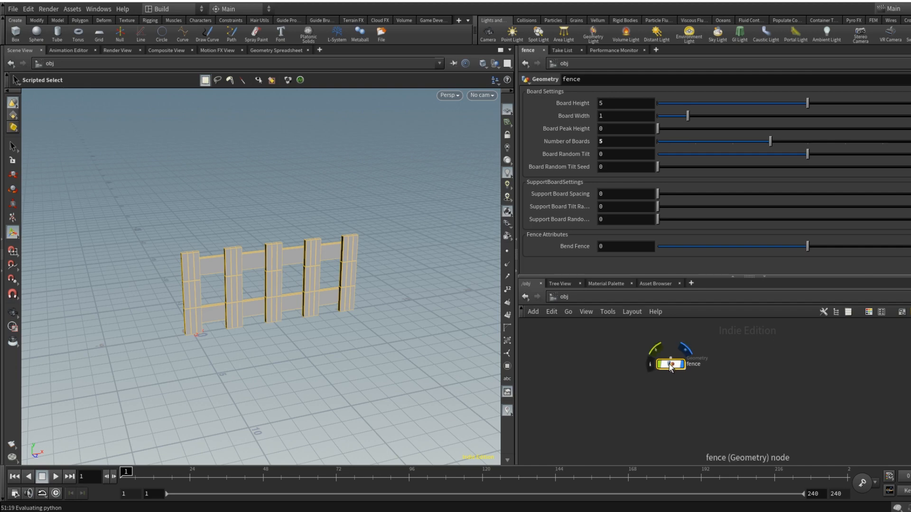
{"action": "right_click", "coordinate": [670, 366]}
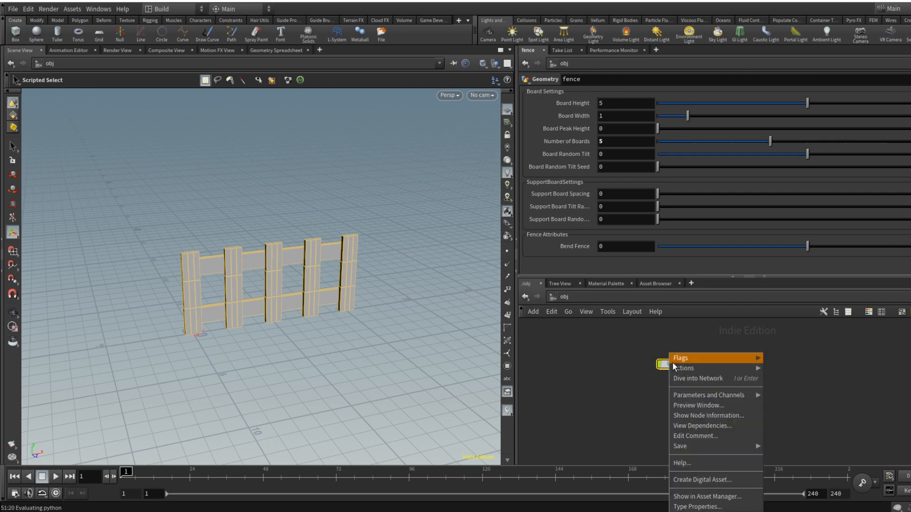
{"action": "left_click", "coordinate": [710, 480]}
{"action": "left_click_drag", "start_coordinate": [697, 416], "coordinate": [714, 254]}
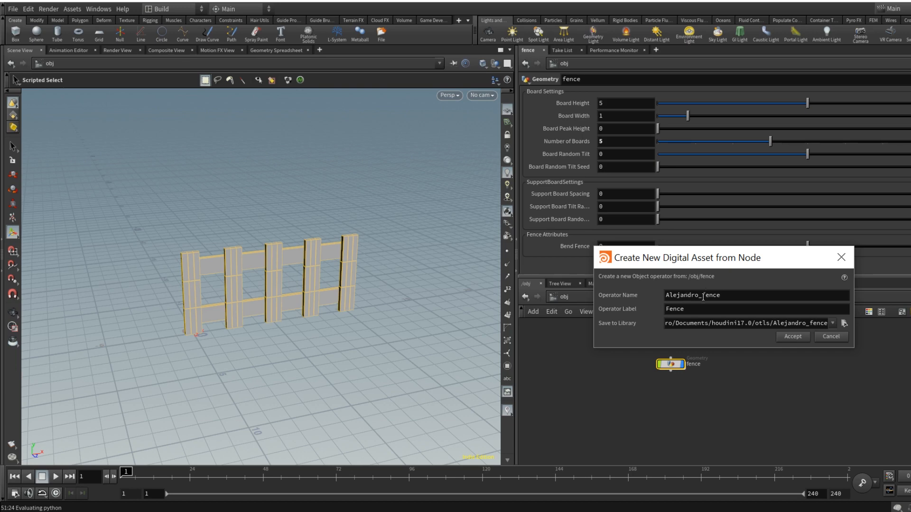
{"action": "left_click_drag", "start_coordinate": [705, 297], "coordinate": [627, 299]}
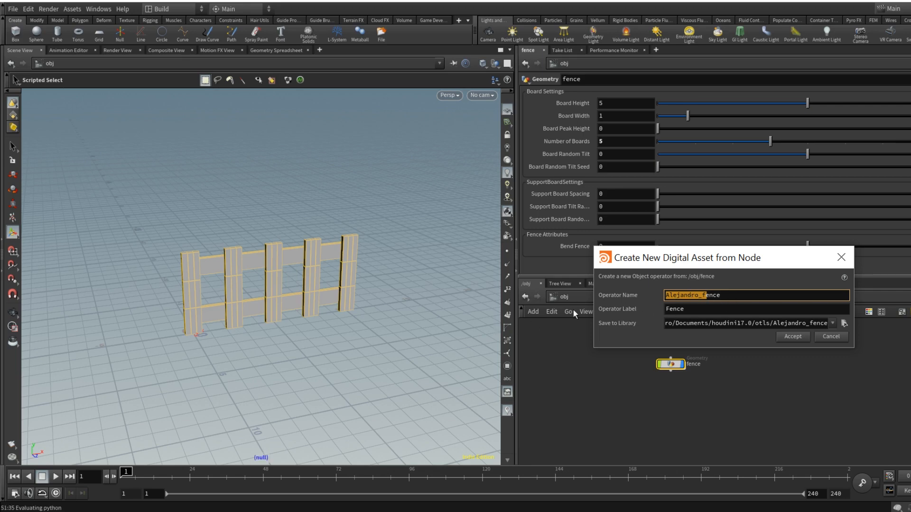
{"action": "left_click", "coordinate": [703, 295]}
{"action": "left_click_drag", "start_coordinate": [702, 295], "coordinate": [664, 296]}
{"action": "key", "text": "BackSpace"}
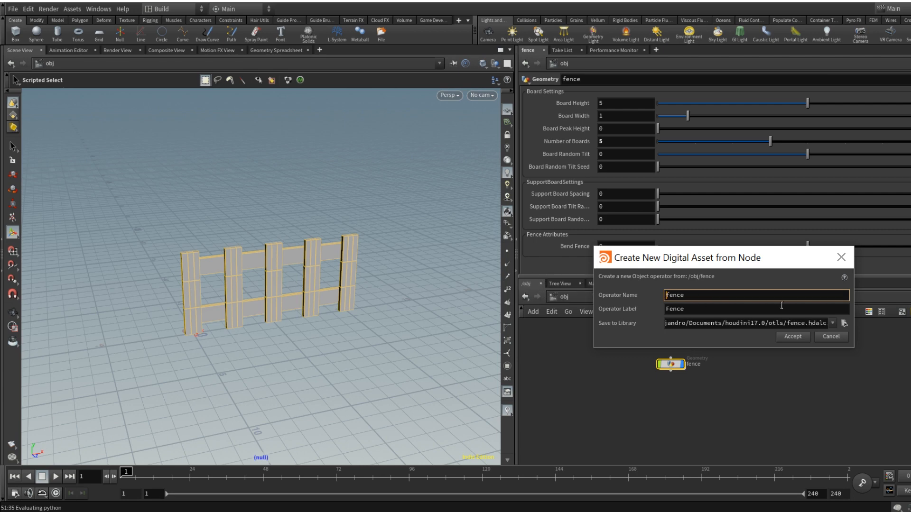
Step: Set the asset's library save location to D:/CGINerd/fenceHDA/fence.hdalc
{"action": "left_click", "coordinate": [843, 324]}
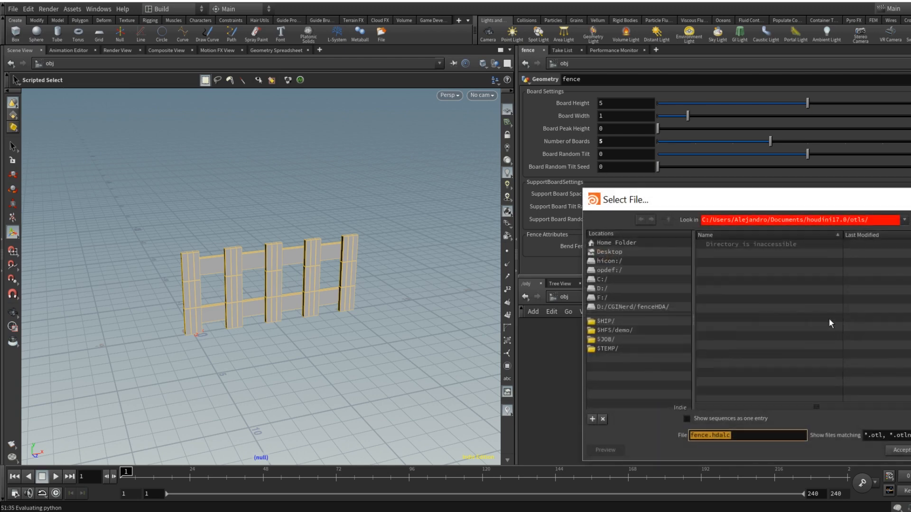
{"action": "left_click", "coordinate": [619, 250]}
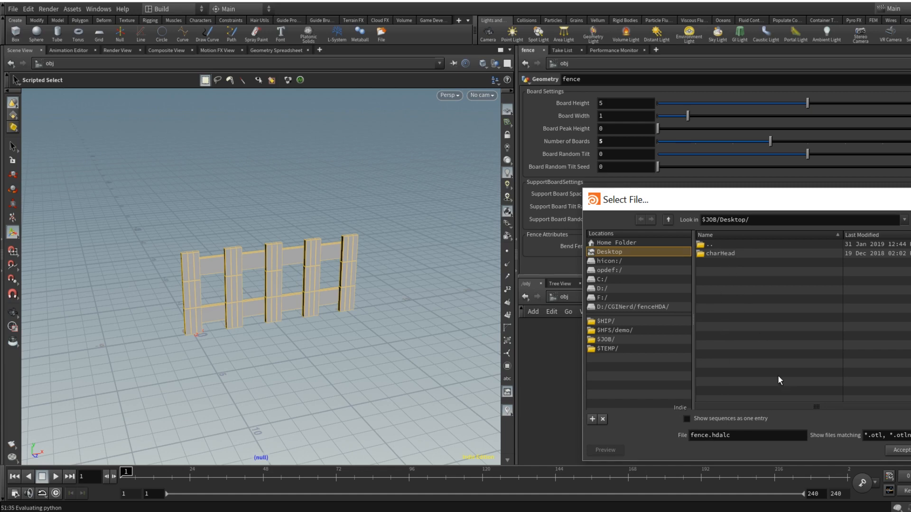
{"action": "left_click", "coordinate": [602, 287]}
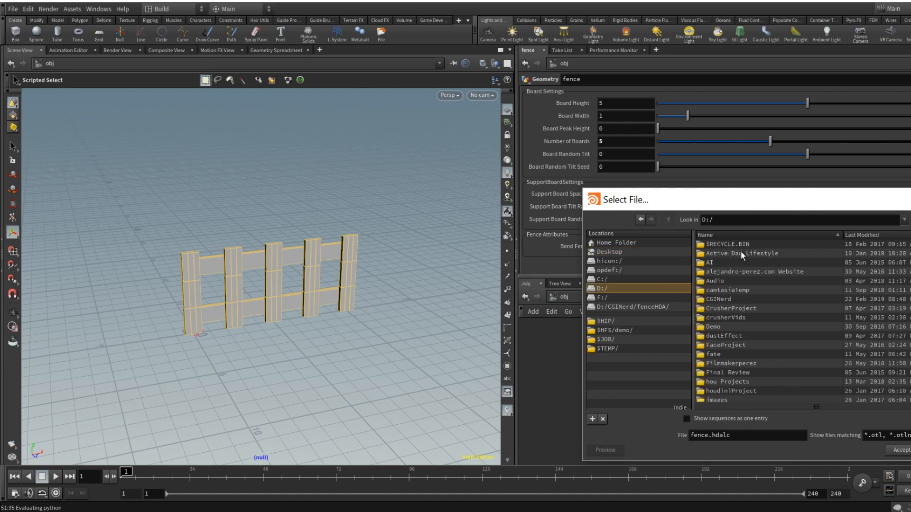
{"action": "double_click", "coordinate": [719, 298]}
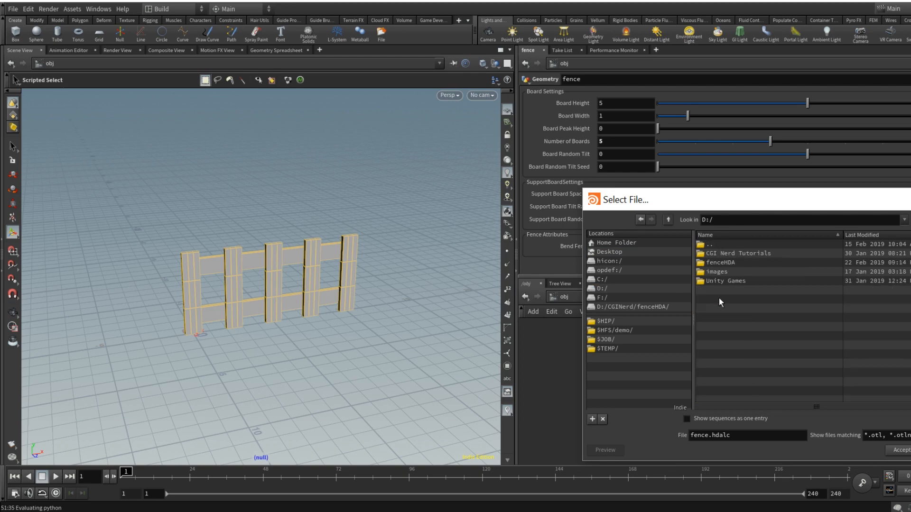
{"action": "double_click", "coordinate": [717, 263]}
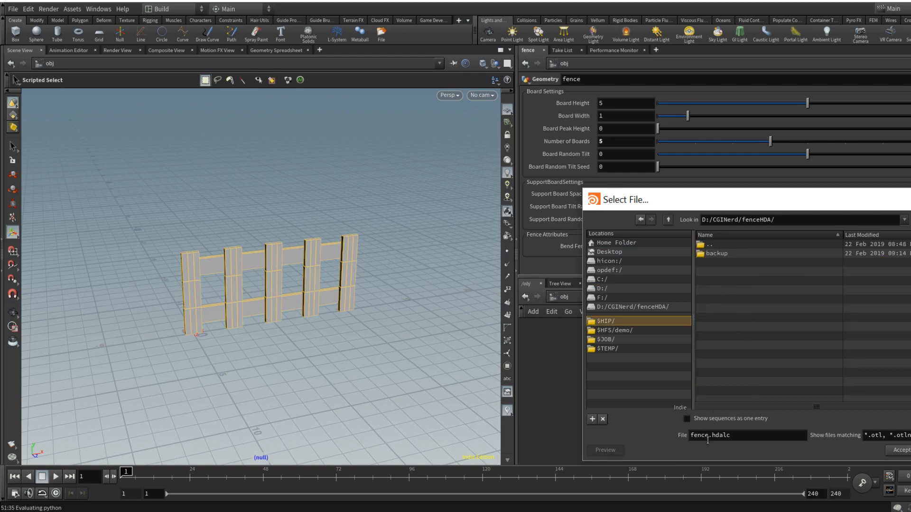
{"action": "left_click", "coordinate": [903, 451]}
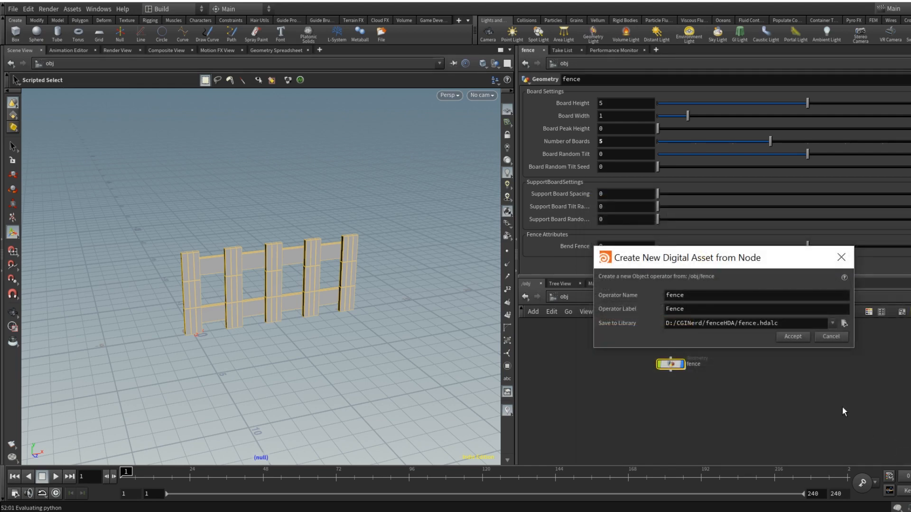
Step: Create the digital asset, destroy all spare parameters on its instances, and accept the operator type properties
{"action": "left_click", "coordinate": [793, 337]}
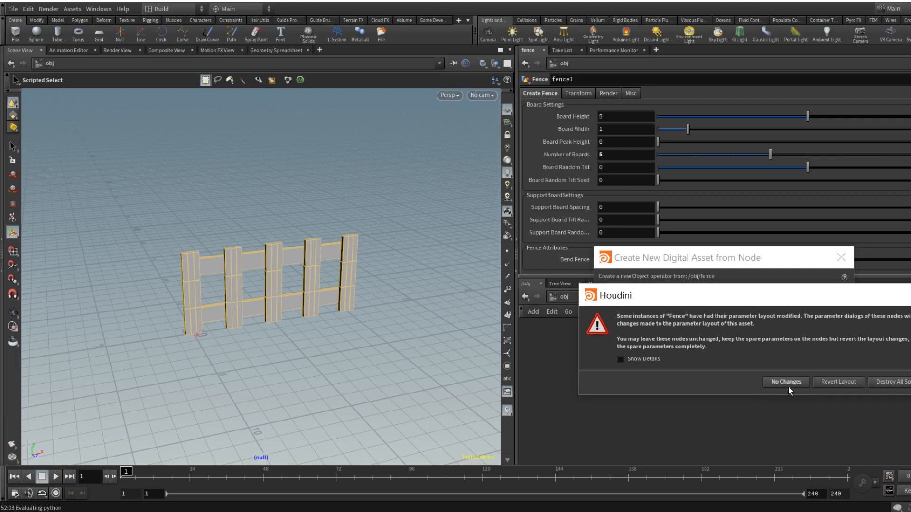
{"action": "left_click", "coordinate": [885, 383]}
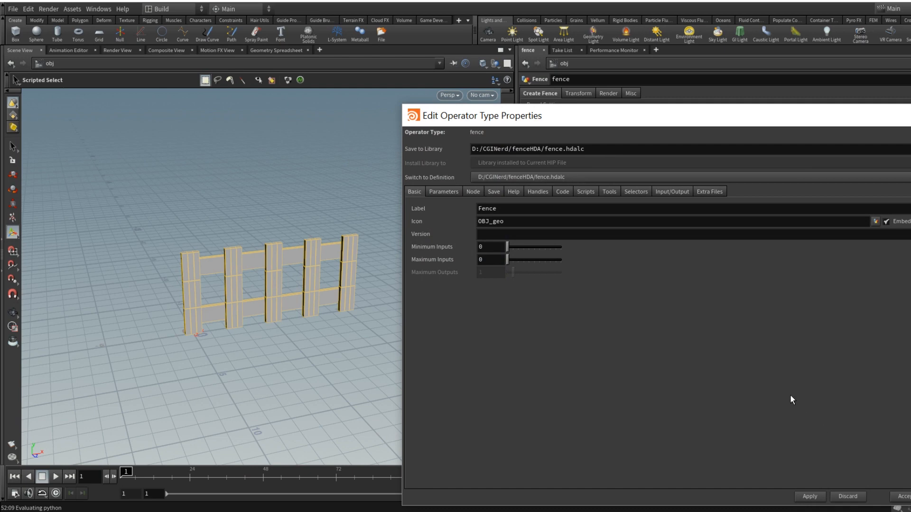
{"action": "left_click", "coordinate": [906, 496]}
{"action": "left_click_drag", "start_coordinate": [636, 341], "coordinate": [715, 399]}
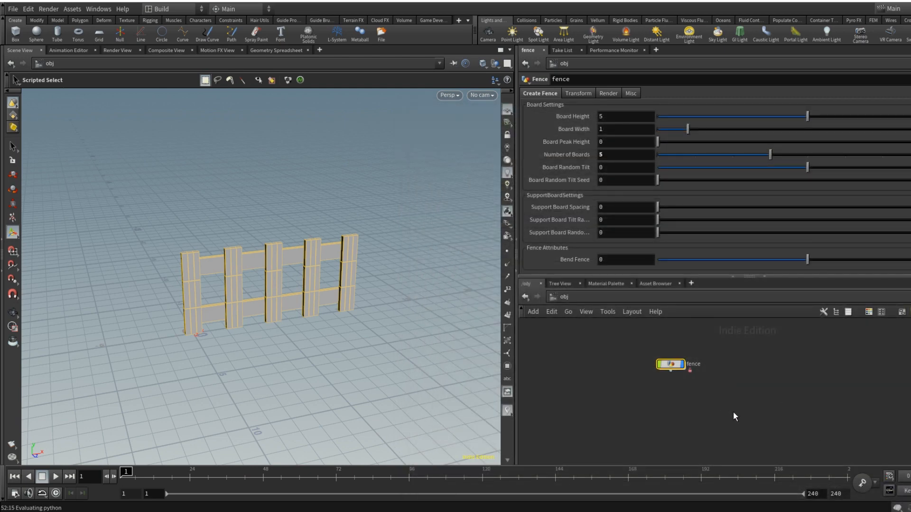
Step: Delete the original fence node from the object network and place a new instance of the Fence digital asset
{"action": "key", "text": "Delete"}
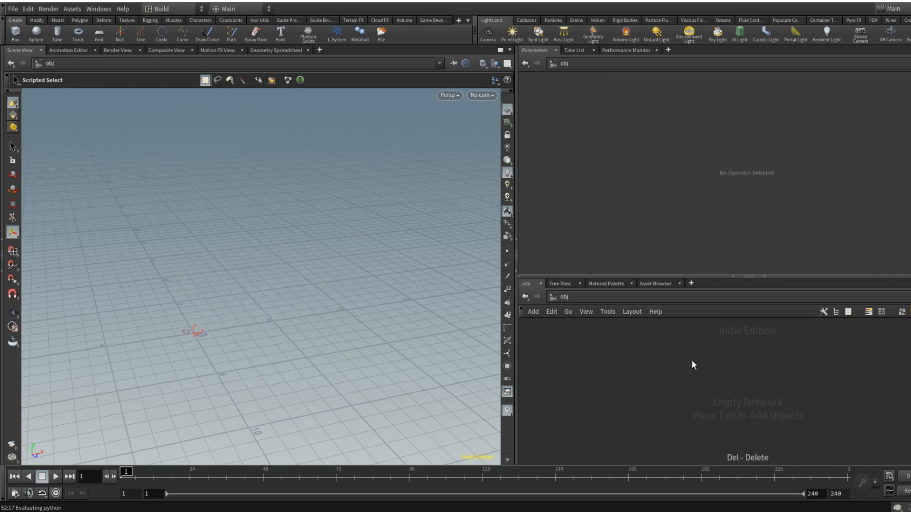
{"action": "key", "text": "Tab"}
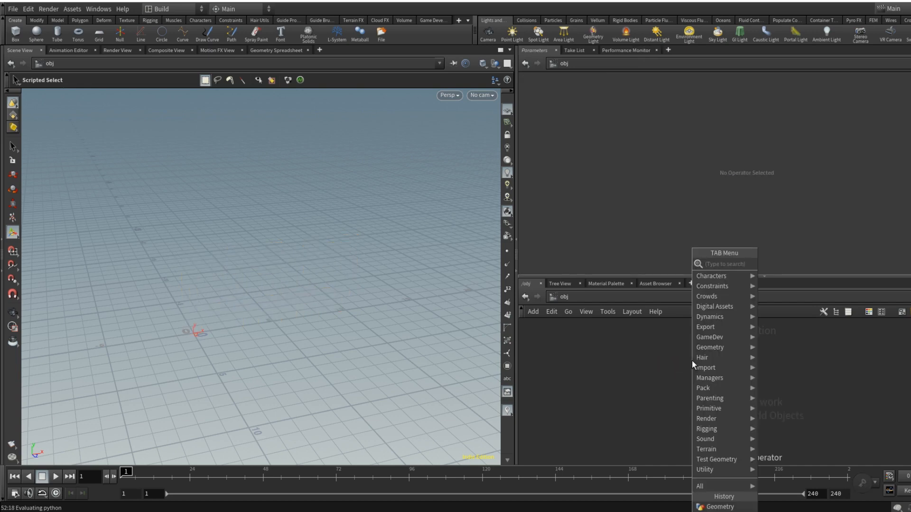
{"action": "key", "text": "Escape"}
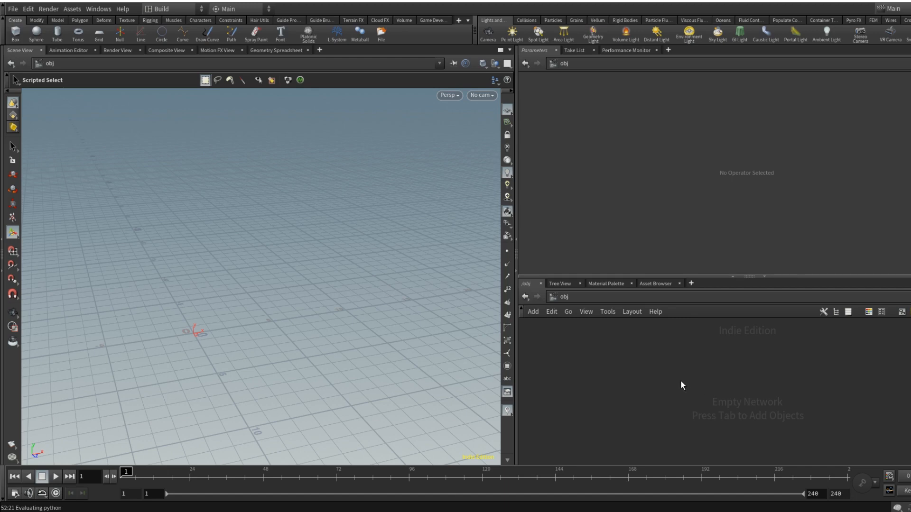
{"action": "key", "text": "Tab"}
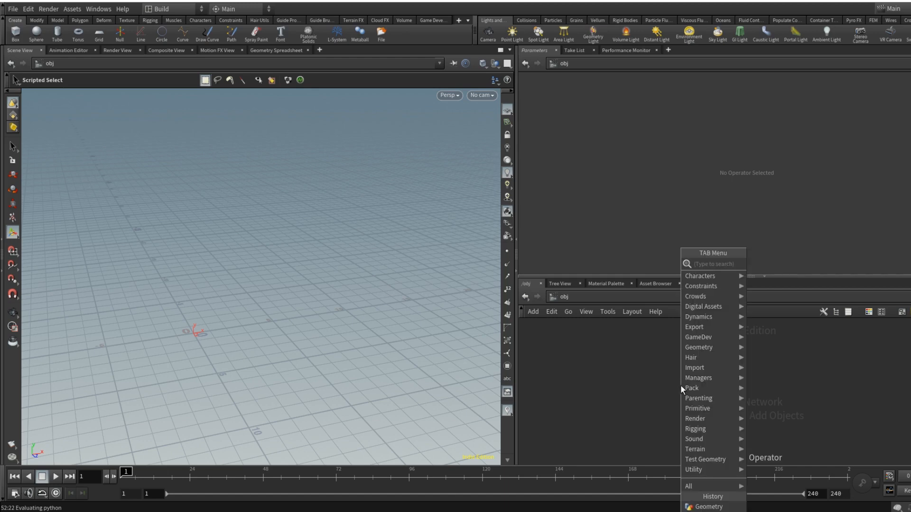
{"action": "type", "text": "fenc"}
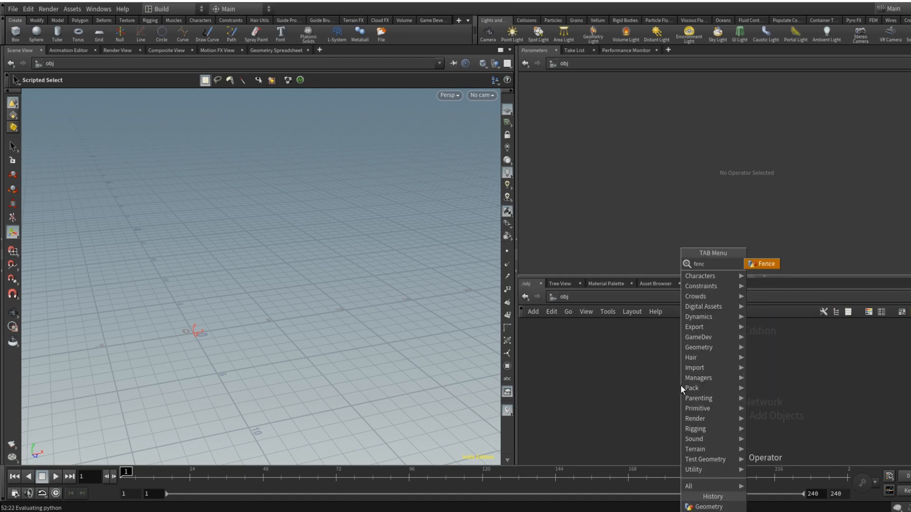
{"action": "key", "text": "Return"}
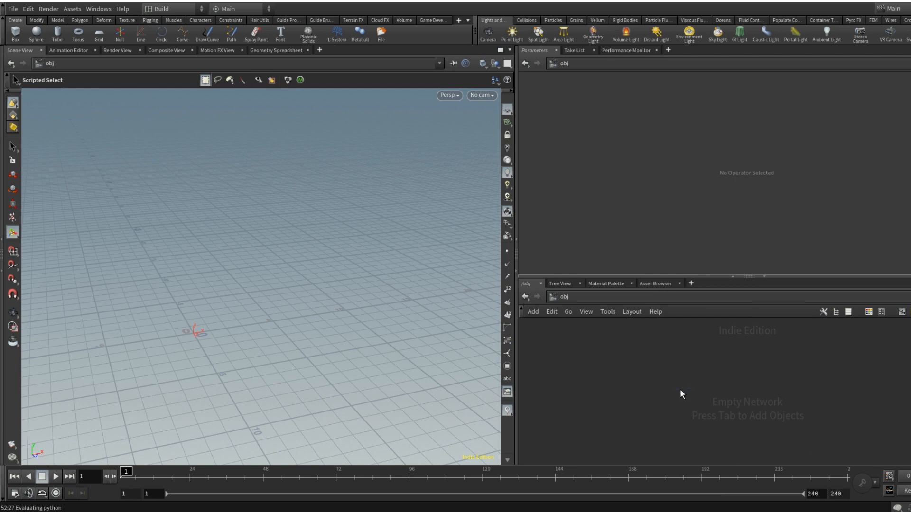
{"action": "left_click", "coordinate": [678, 388]}
{"action": "left_click_drag", "start_coordinate": [682, 385], "coordinate": [681, 366]}
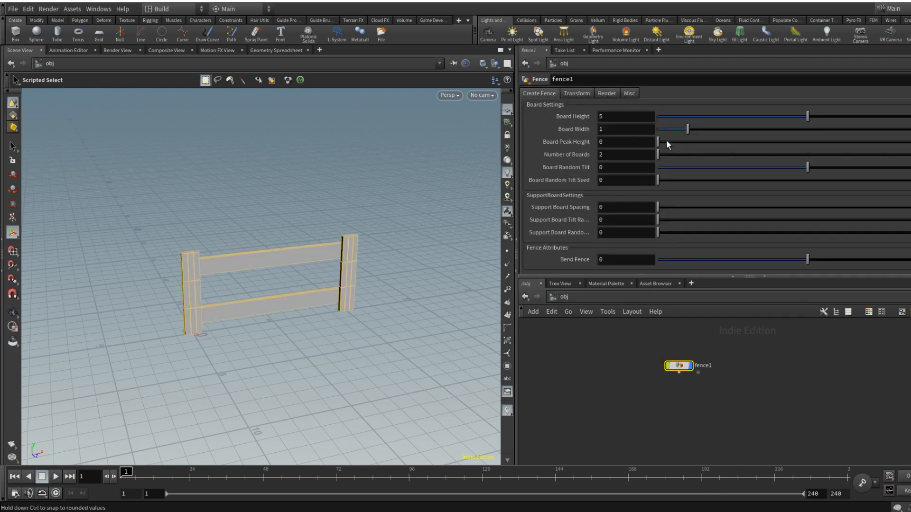
Step: Set the new fence's Number of Boards to 4, Board Random Tilt Seed to 1.79 and Board Random Tilt to -6.6
{"action": "left_click_drag", "start_coordinate": [660, 154], "coordinate": [748, 160]}
{"action": "left_click_drag", "start_coordinate": [659, 180], "coordinate": [711, 181]}
{"action": "left_click_drag", "start_coordinate": [807, 167], "coordinate": [786, 169]}
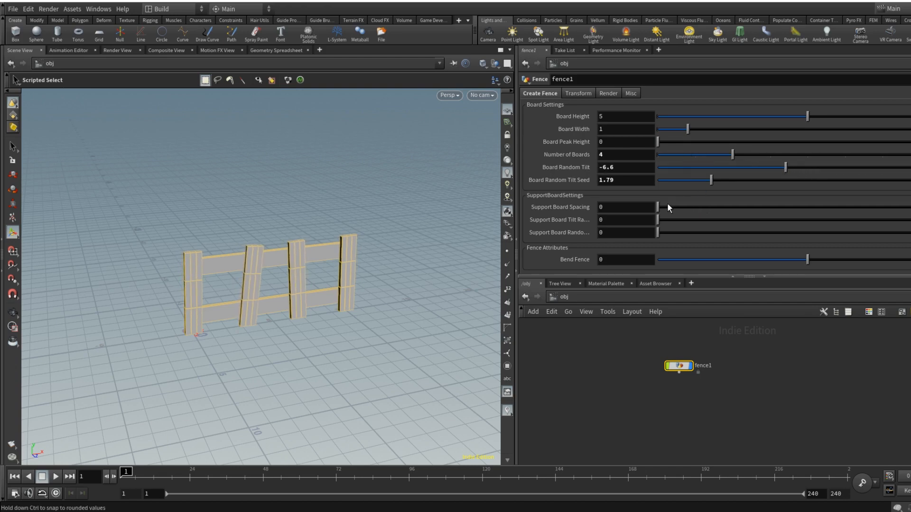
Step: Set the support board spacing to 0.24, the support board tilt to 1.73, the support board random value to 6.14 and Bend Fence to 57.2
{"action": "left_click_drag", "start_coordinate": [660, 206], "coordinate": [841, 233]}
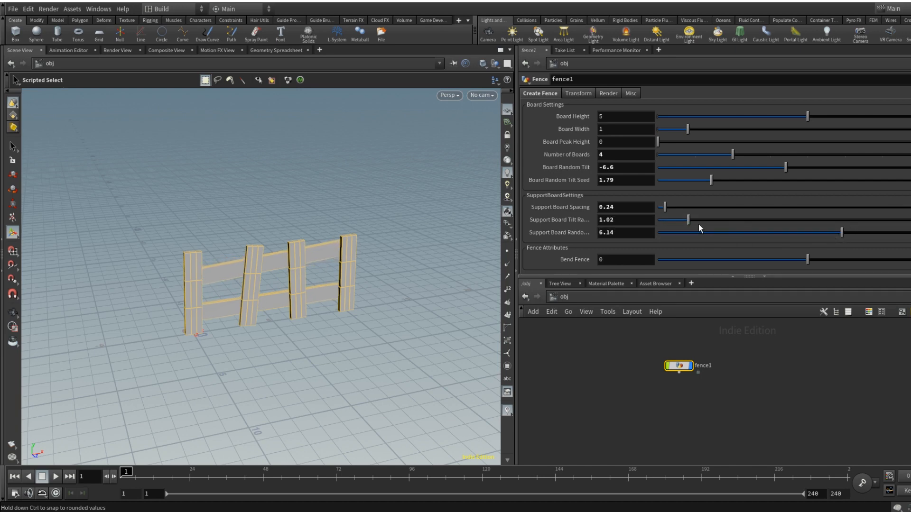
{"action": "left_click_drag", "start_coordinate": [689, 220], "coordinate": [709, 219]}
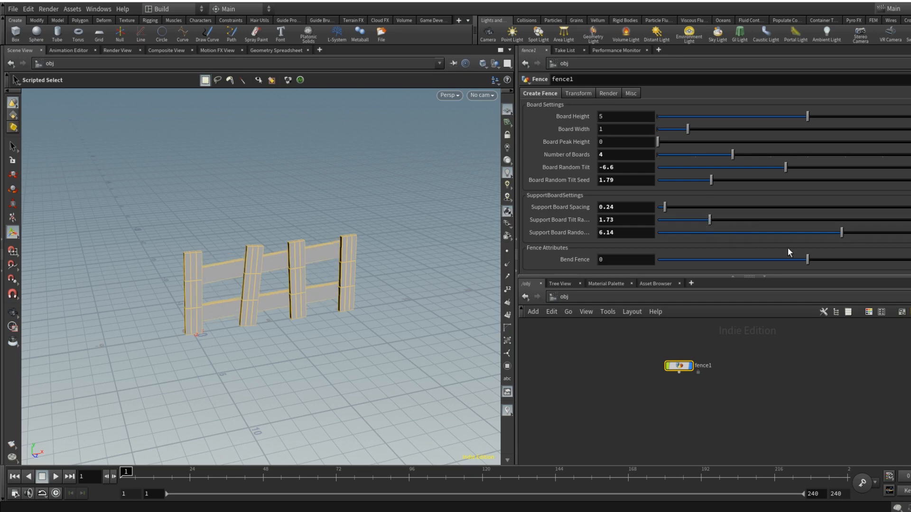
{"action": "left_click_drag", "start_coordinate": [807, 259], "coordinate": [904, 266]}
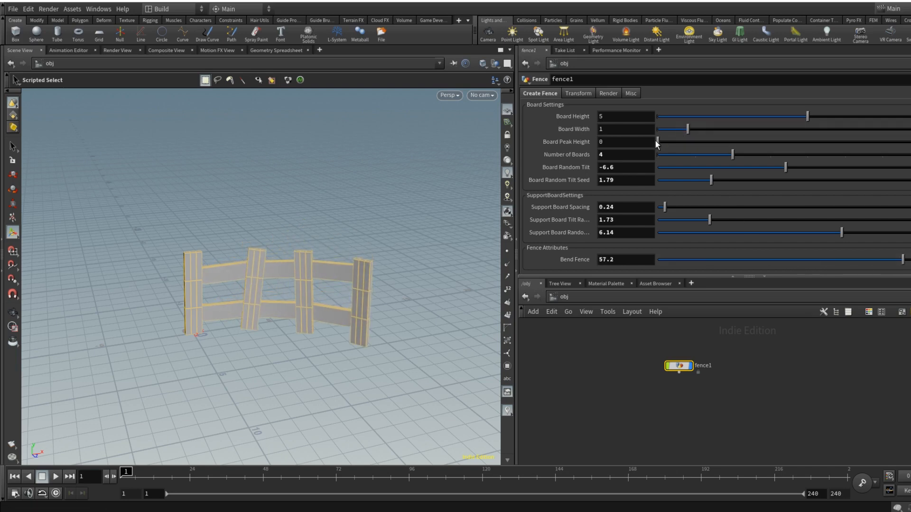
Step: Set the Board Peak Height to 0.71, the Number of Boards to 7 and the Board Width to 0.56
{"action": "left_click_drag", "start_coordinate": [658, 140], "coordinate": [679, 147]}
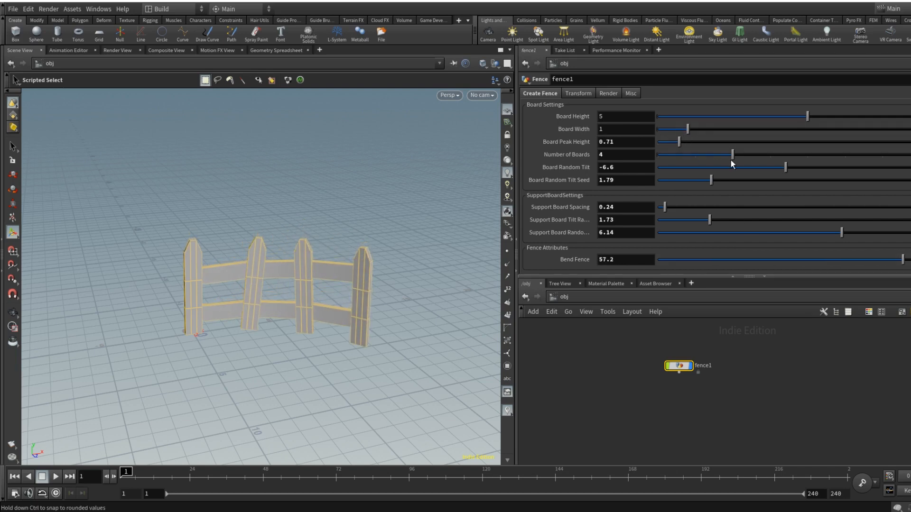
{"action": "left_click_drag", "start_coordinate": [743, 156], "coordinate": [853, 165]}
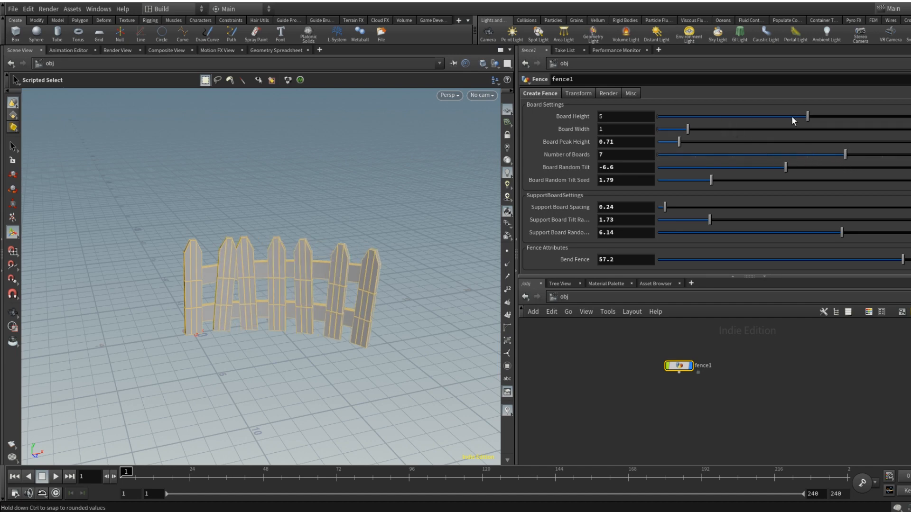
{"action": "left_click_drag", "start_coordinate": [681, 130], "coordinate": [674, 130]}
Step: Adjust the Board Random Tilt Seed to 1.77 and the Board Random Tilt to -6.1, and inspect the bent picket fence
{"action": "left_click_drag", "start_coordinate": [713, 179], "coordinate": [711, 181]}
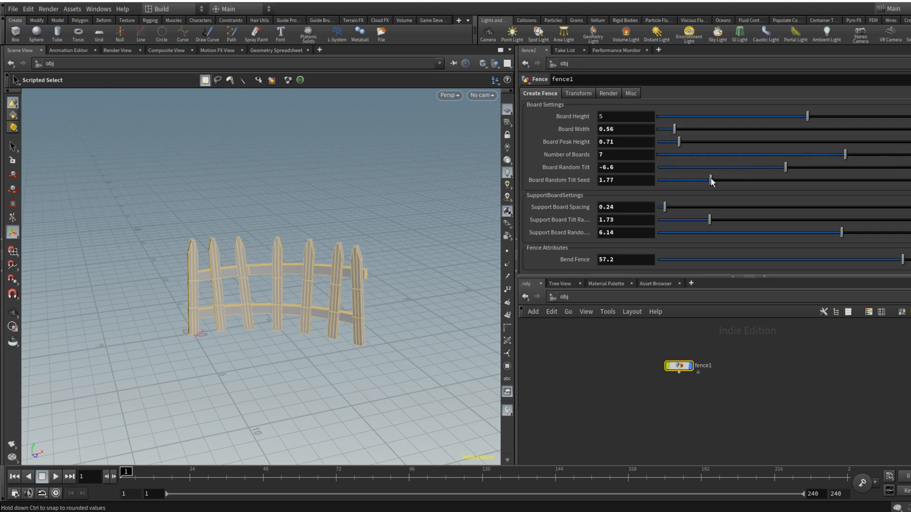
{"action": "left_click_drag", "start_coordinate": [786, 164], "coordinate": [803, 168]}
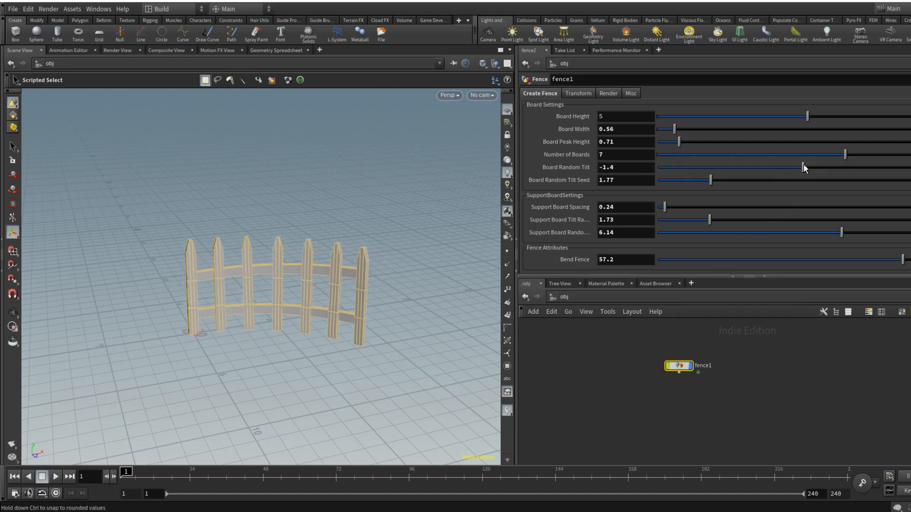
{"action": "left_click_drag", "start_coordinate": [800, 167], "coordinate": [787, 166]}
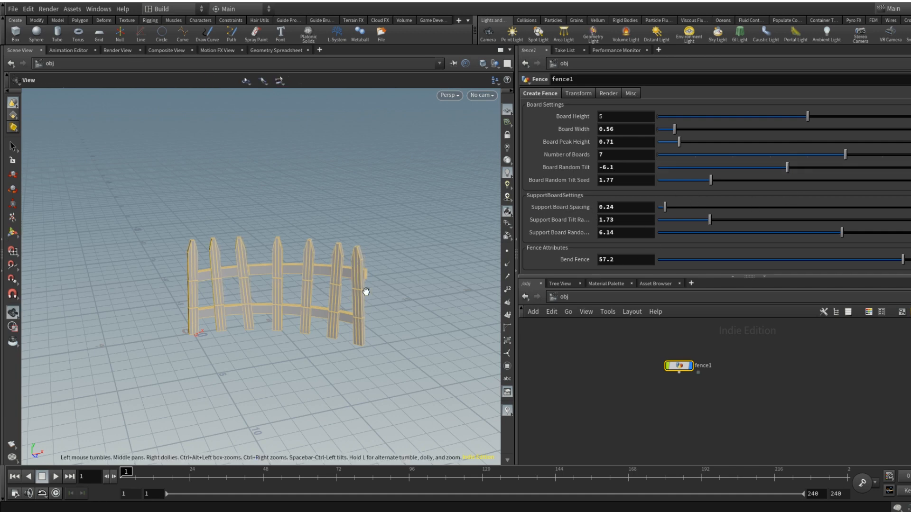
{"action": "key", "text": "Escape"}
{"action": "middle_click_drag", "start_coordinate": [366, 288], "coordinate": [374, 250]}
{"action": "left_click_drag", "start_coordinate": [374, 251], "coordinate": [397, 279]}
{"action": "key", "text": "s"}
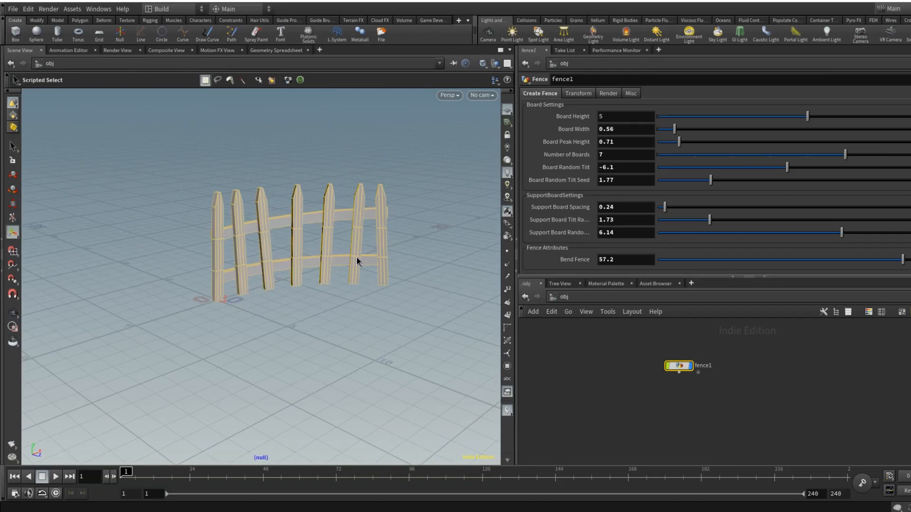
{"action": "middle_click_drag", "start_coordinate": [336, 260], "coordinate": [340, 308], "text": "alt"}
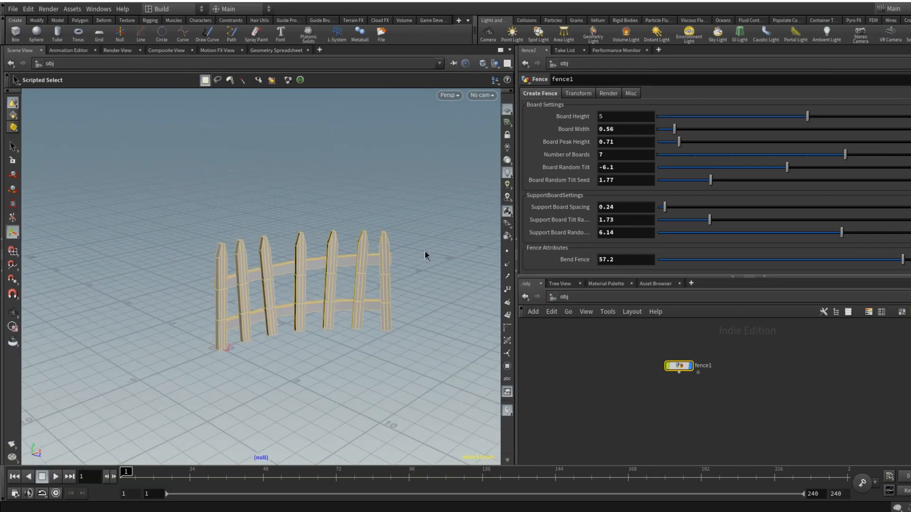
{"action": "middle_click_drag", "start_coordinate": [305, 240], "coordinate": [261, 224], "text": "alt"}
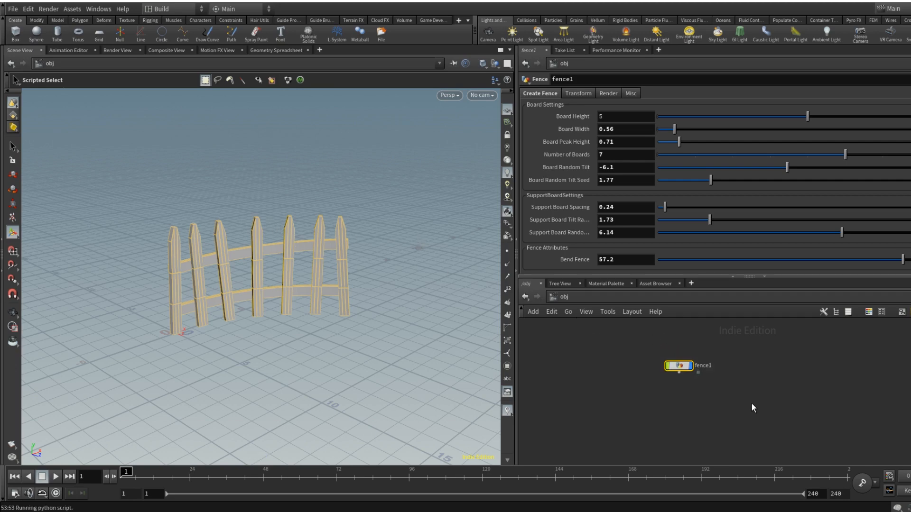
Step: Delete the customized fence node and place a fresh Fence asset with default parameters in the network
{"action": "key", "text": "Delete"}
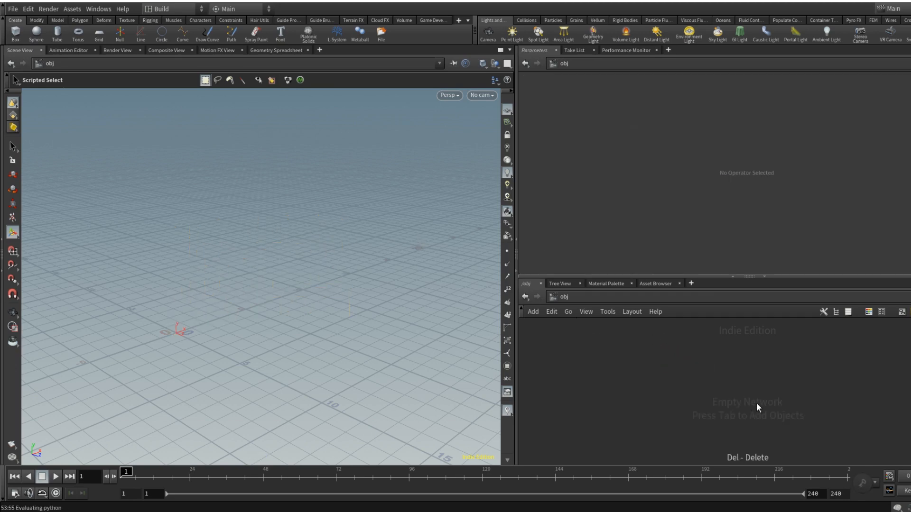
{"action": "key", "text": "Tab"}
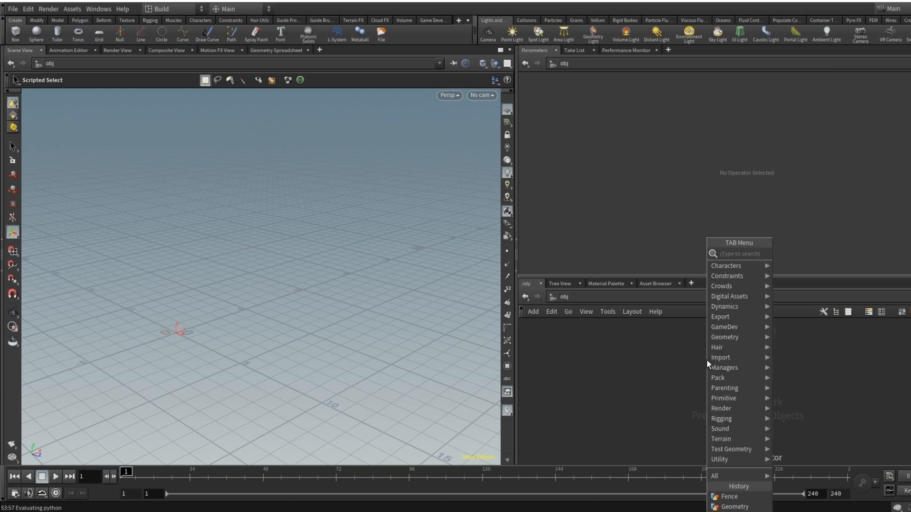
{"action": "type", "text": "fenc"}
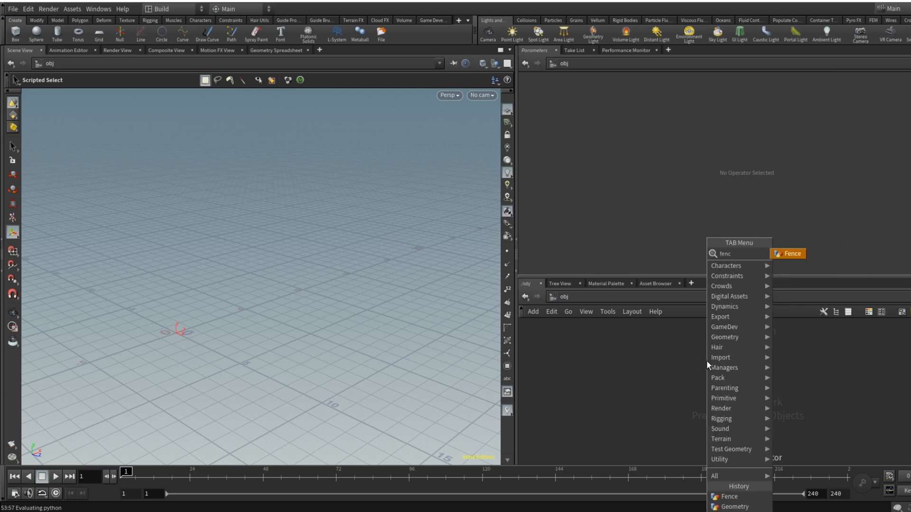
{"action": "key", "text": "Return"}
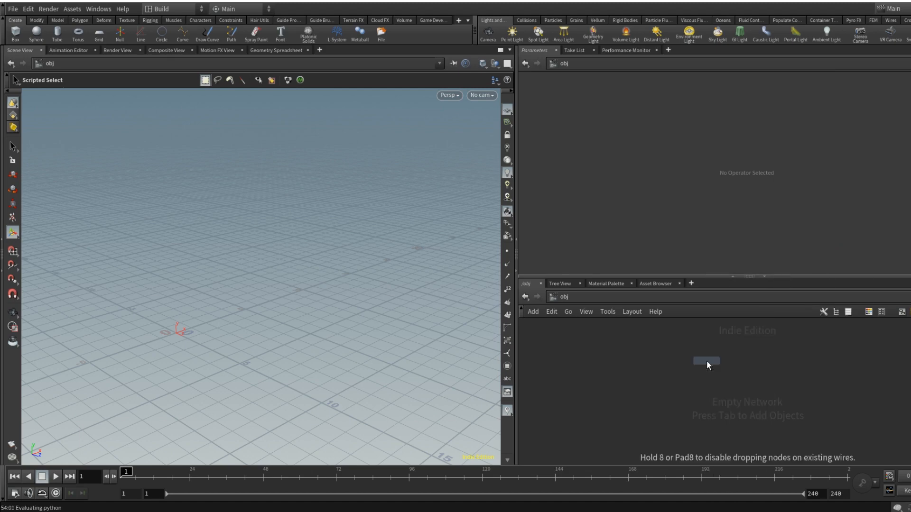
{"action": "left_click", "coordinate": [707, 360]}
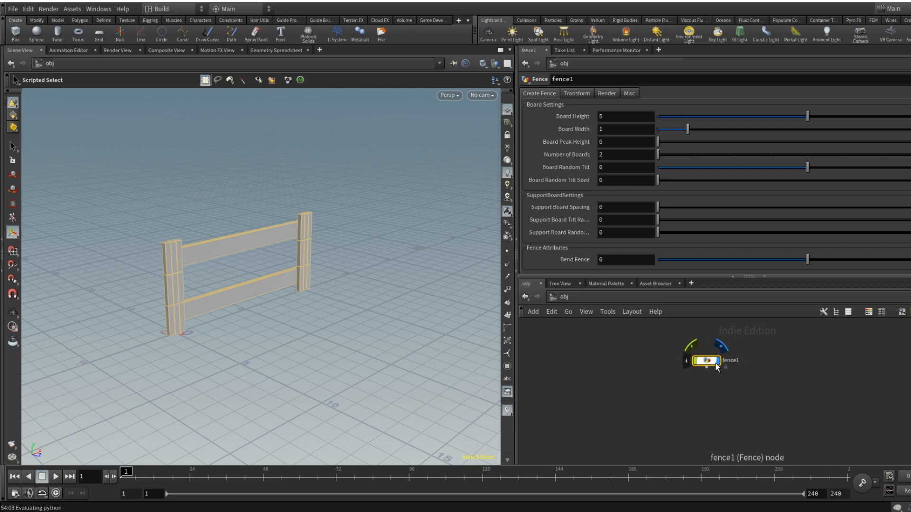
Step: Add a second Fence asset instance to the network, below the first one
{"action": "key", "text": "Tab"}
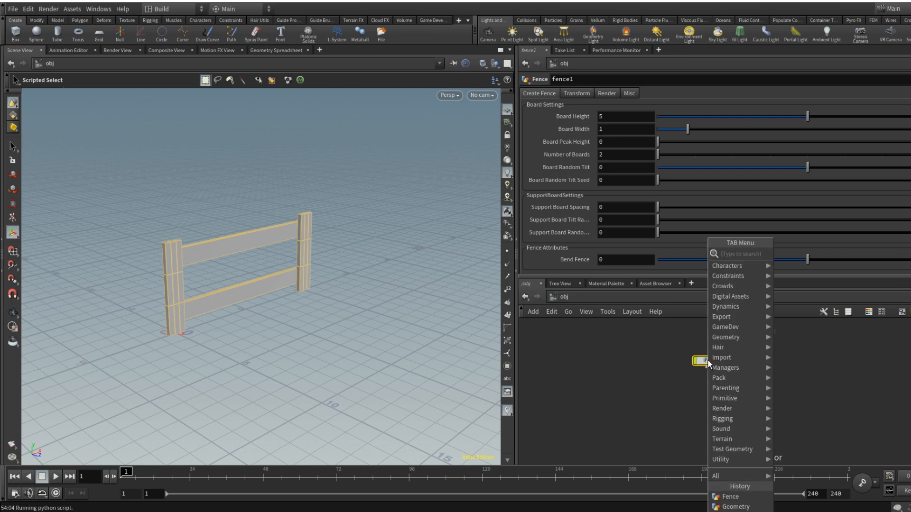
{"action": "key", "text": "Tab"}
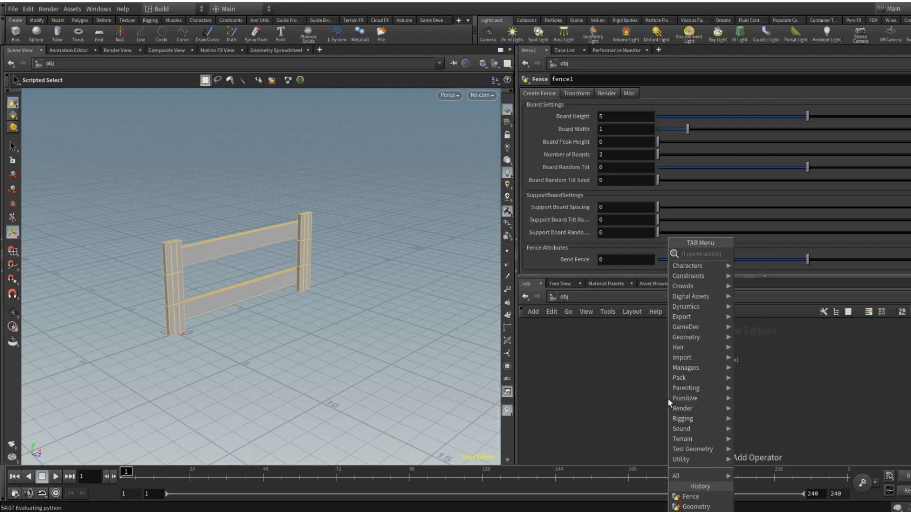
{"action": "mouse_move", "coordinate": [670, 398]}
{"action": "type", "text": "fenc"}
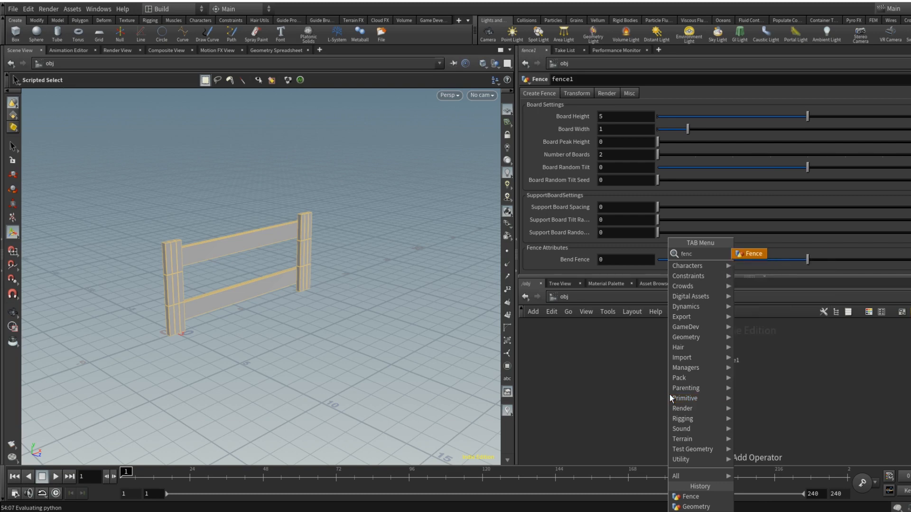
{"action": "key", "text": "Return"}
{"action": "left_click", "coordinate": [670, 394]}
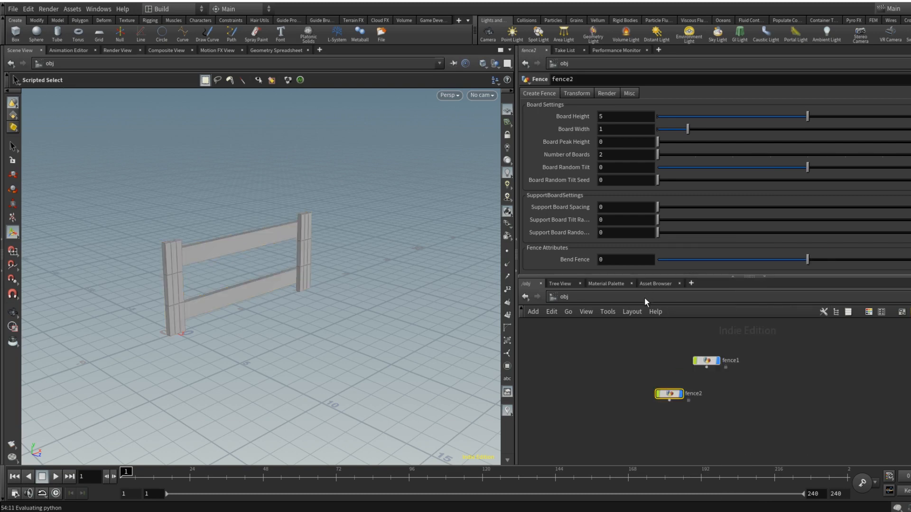
Step: Move the second fence 11.4 units along X and rotate it -68.4 degrees about Y to form a corner with the first
{"action": "left_click", "coordinate": [582, 93]}
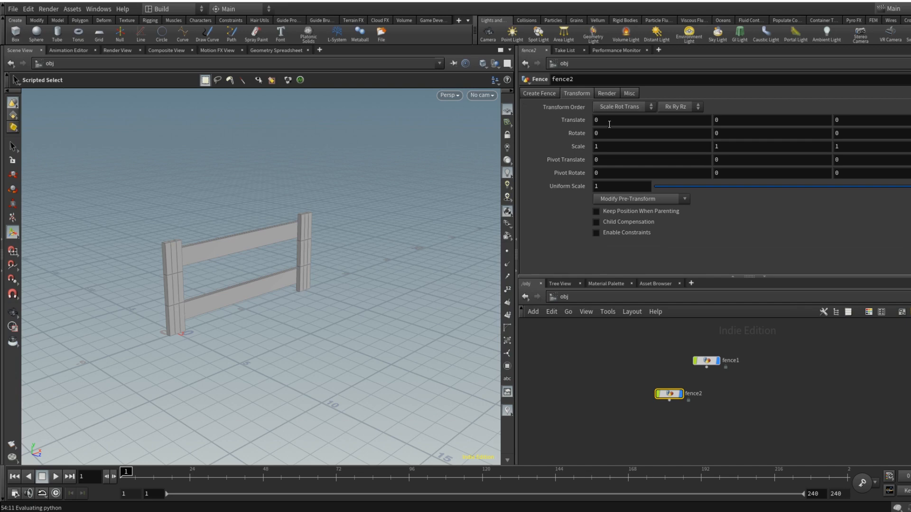
{"action": "mouse_move", "coordinate": [622, 123]}
{"action": "middle_mouse_down"}
{"action": "mouse_move", "coordinate": [740, 122]}
{"action": "mouse_move", "coordinate": [614, 119]}
{"action": "middle_mouse_up"}
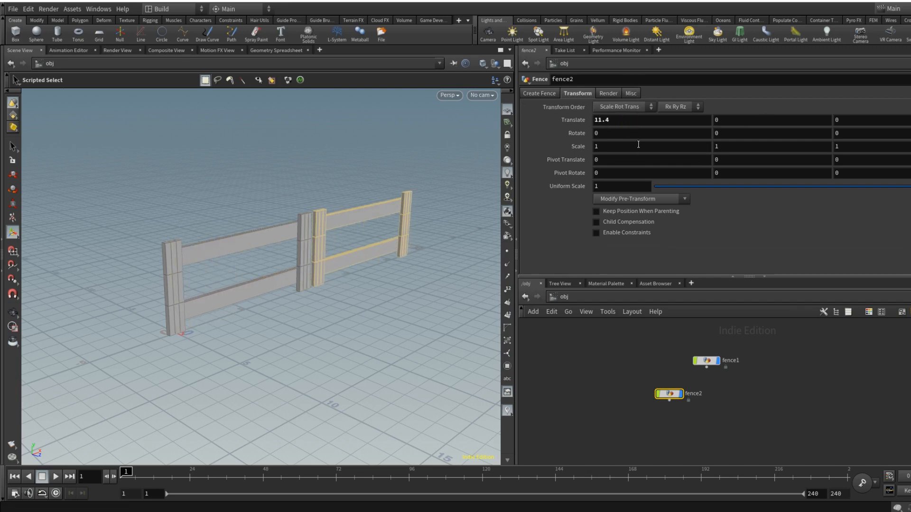
{"action": "middle_click_drag", "start_coordinate": [737, 133], "coordinate": [69, 175]}
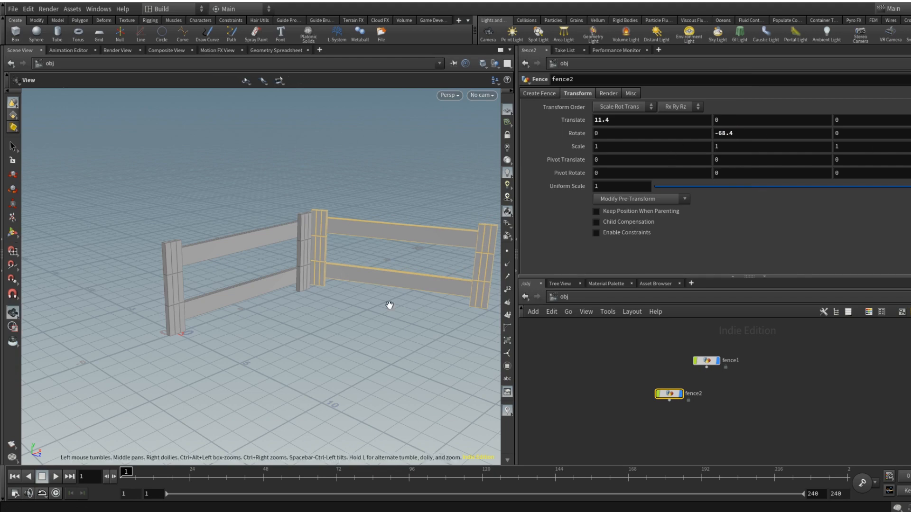
{"action": "middle_click_drag", "start_coordinate": [389, 307], "coordinate": [281, 297]}
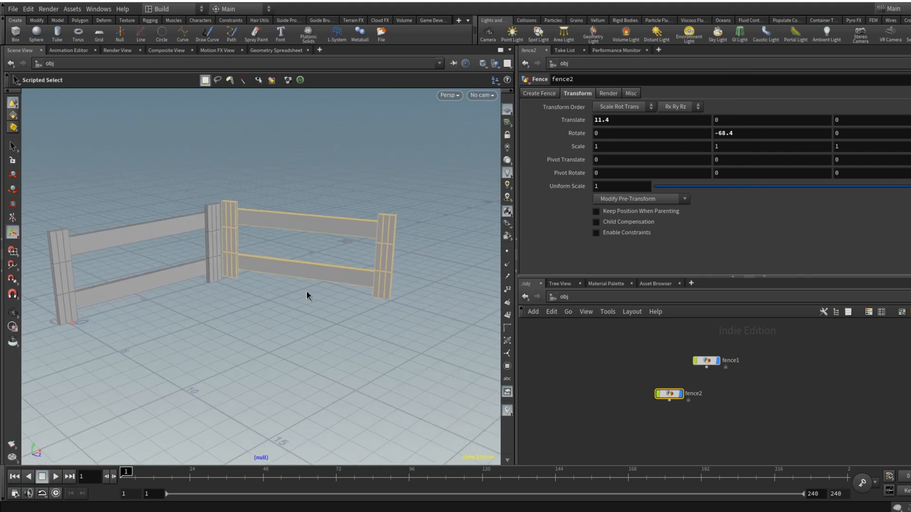